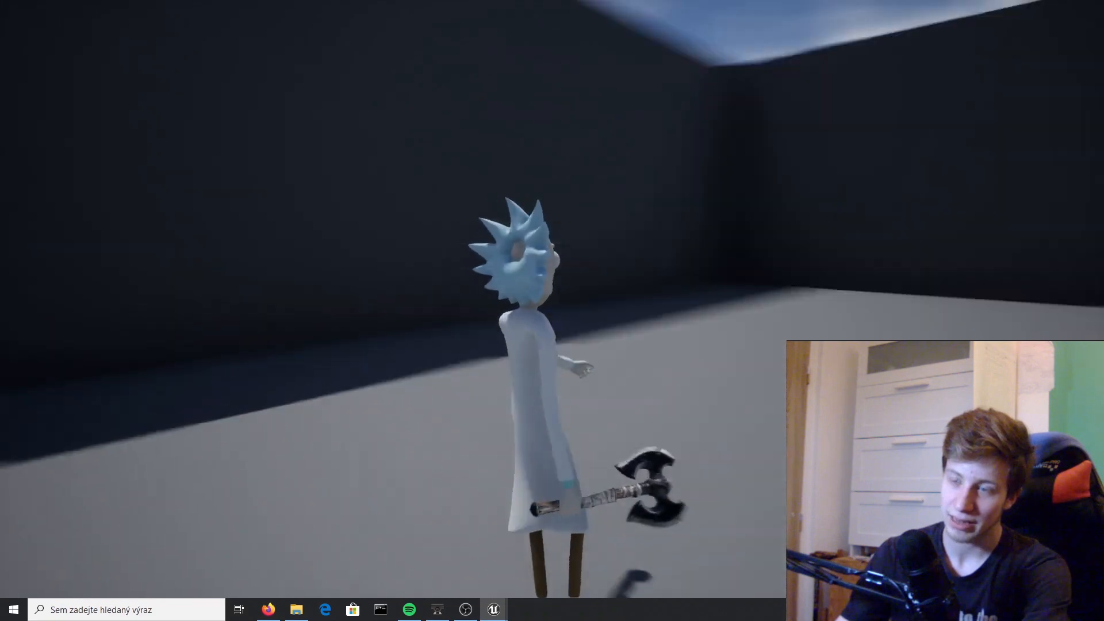
key(w)
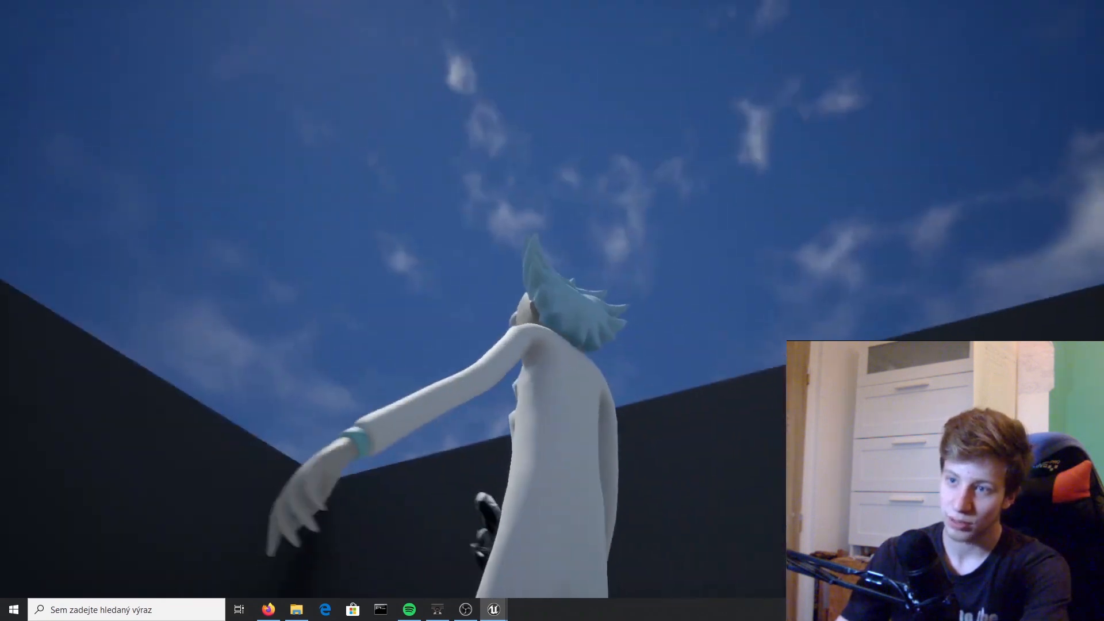
key(w)
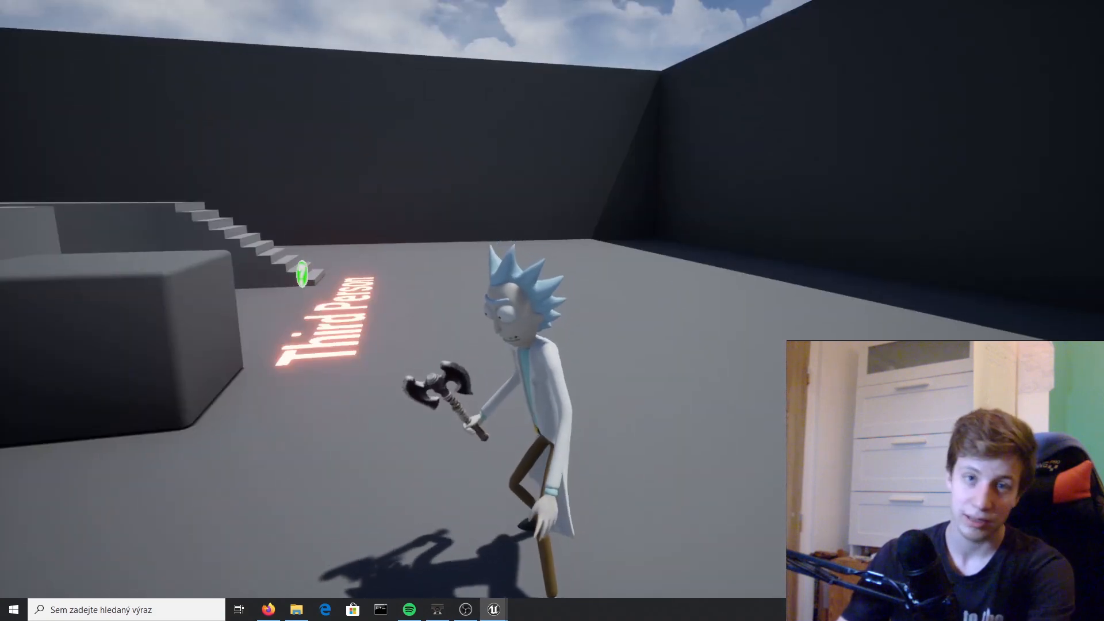
key(w)
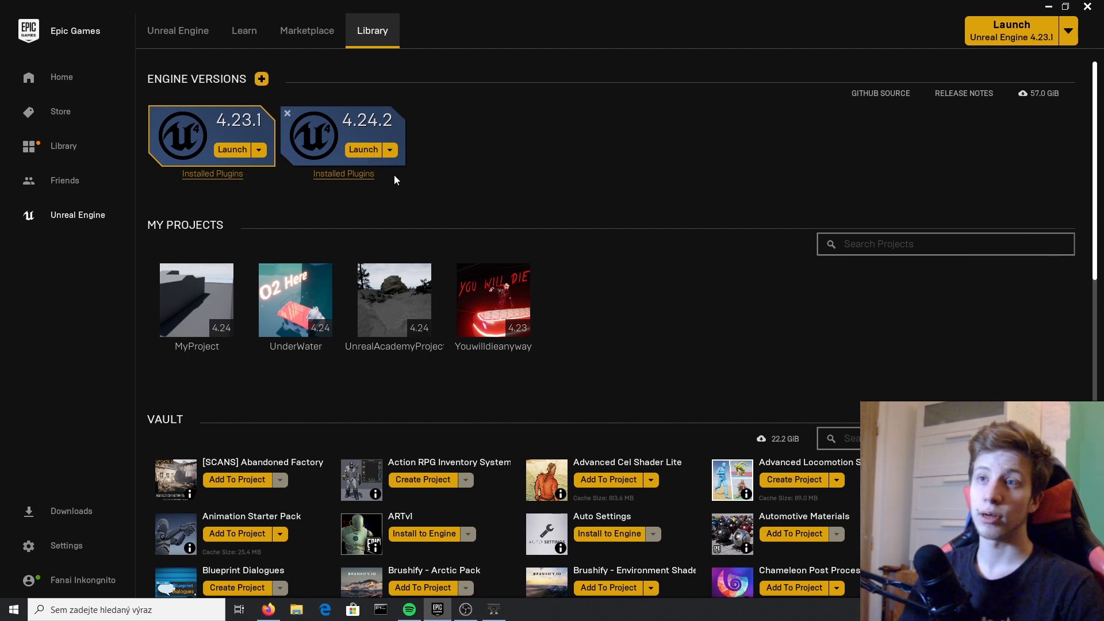
Step: Launch Unreal Engine 4.24.2 and choose the Games category for a new project
click(363, 151)
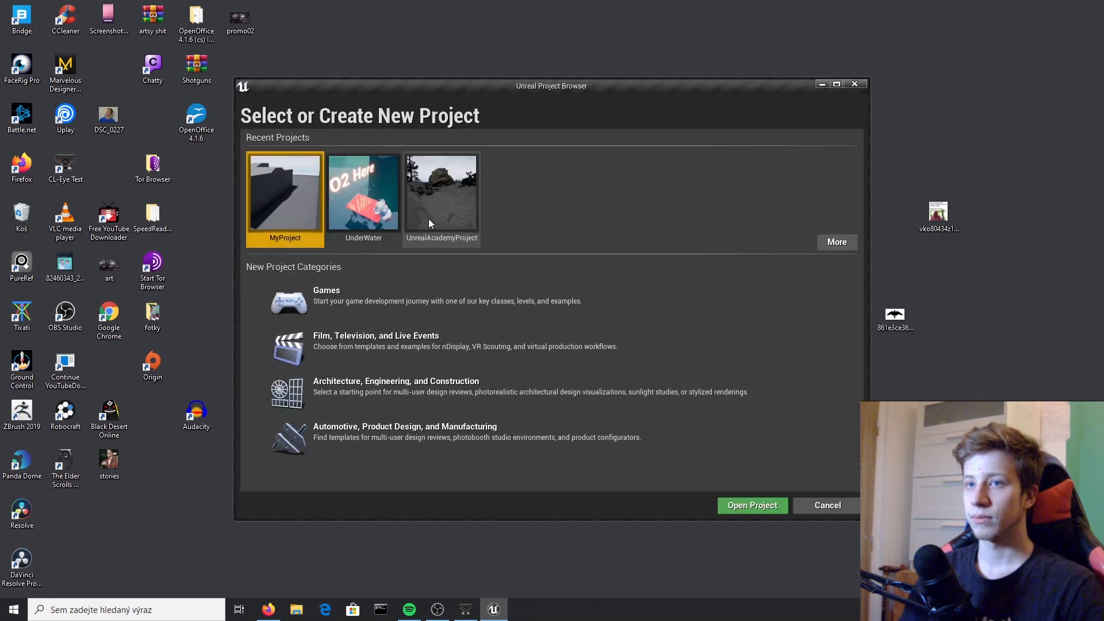
click(650, 200)
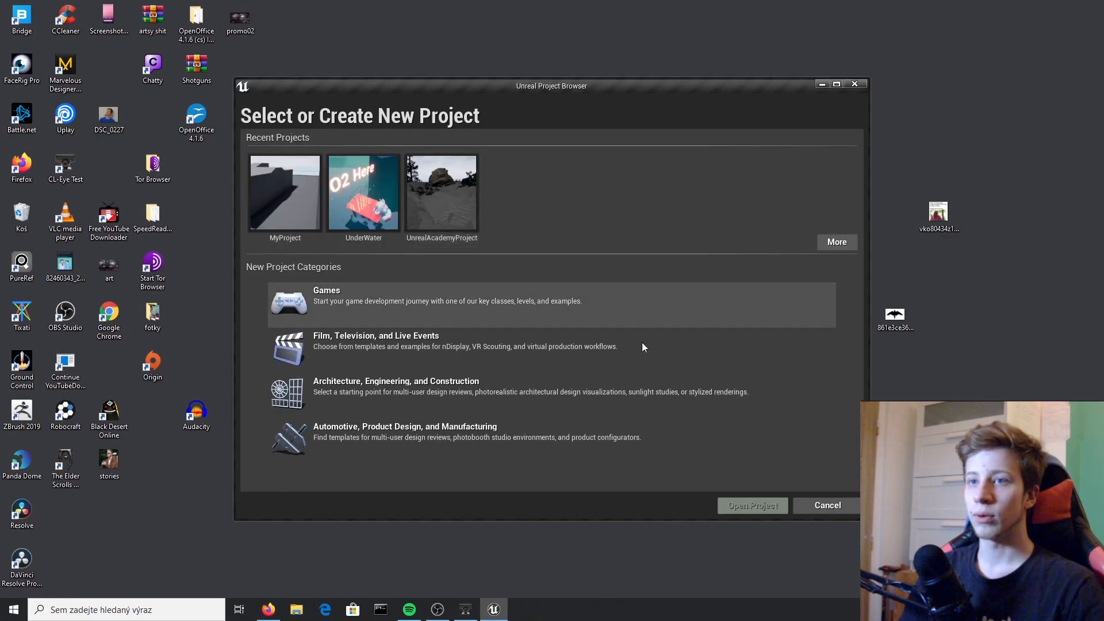
click(353, 299)
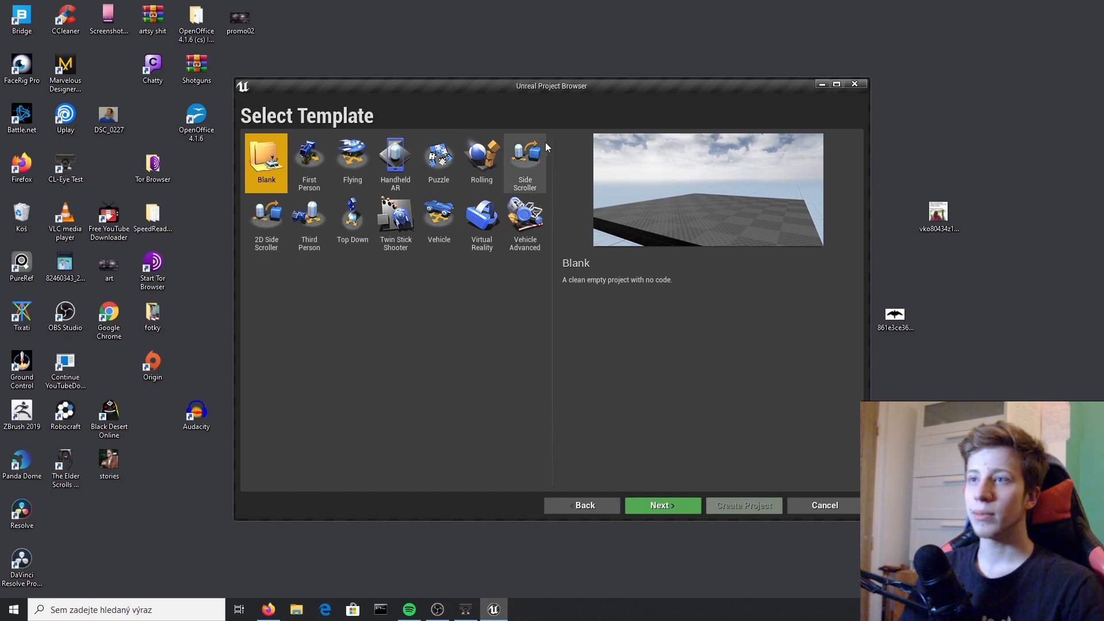
Step: Choose the Third Person template for the new project and continue to the project settings
click(275, 228)
click(353, 161)
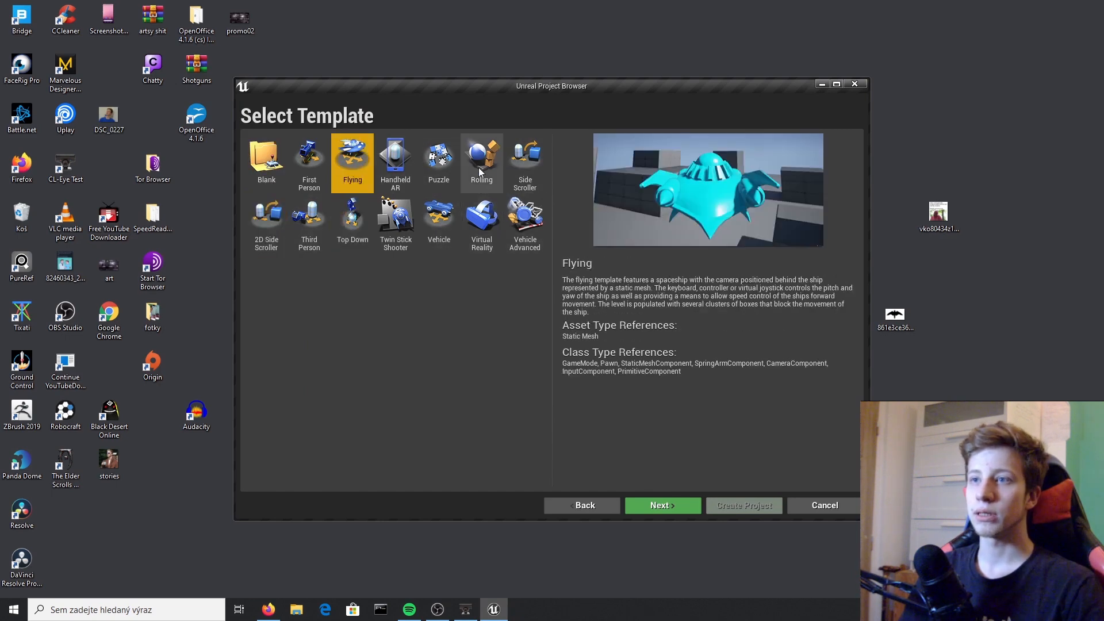
click(308, 228)
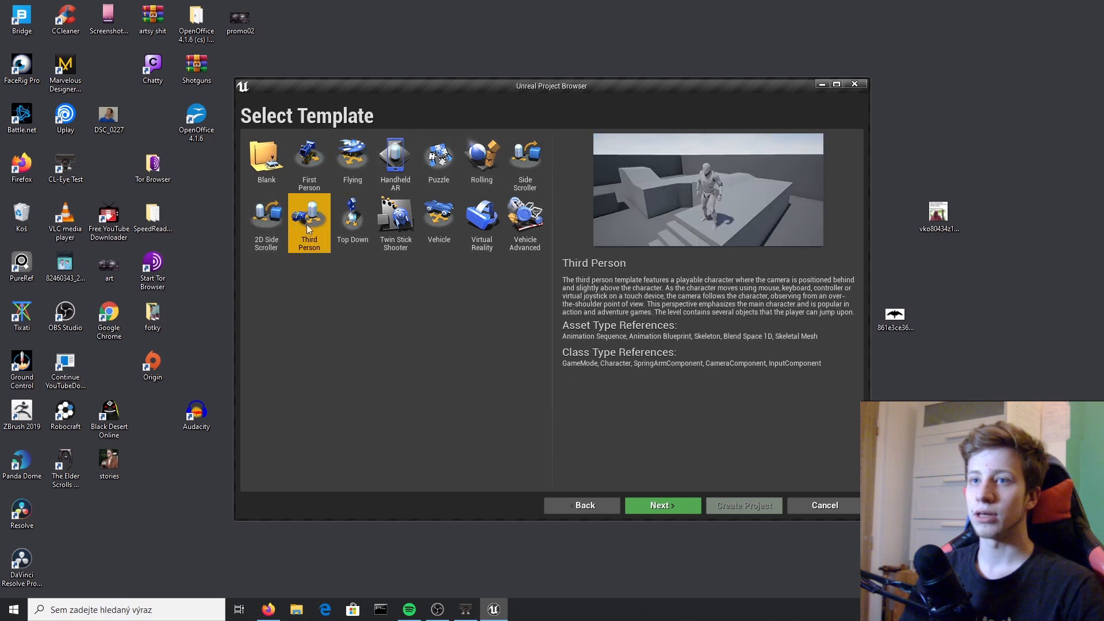
click(668, 506)
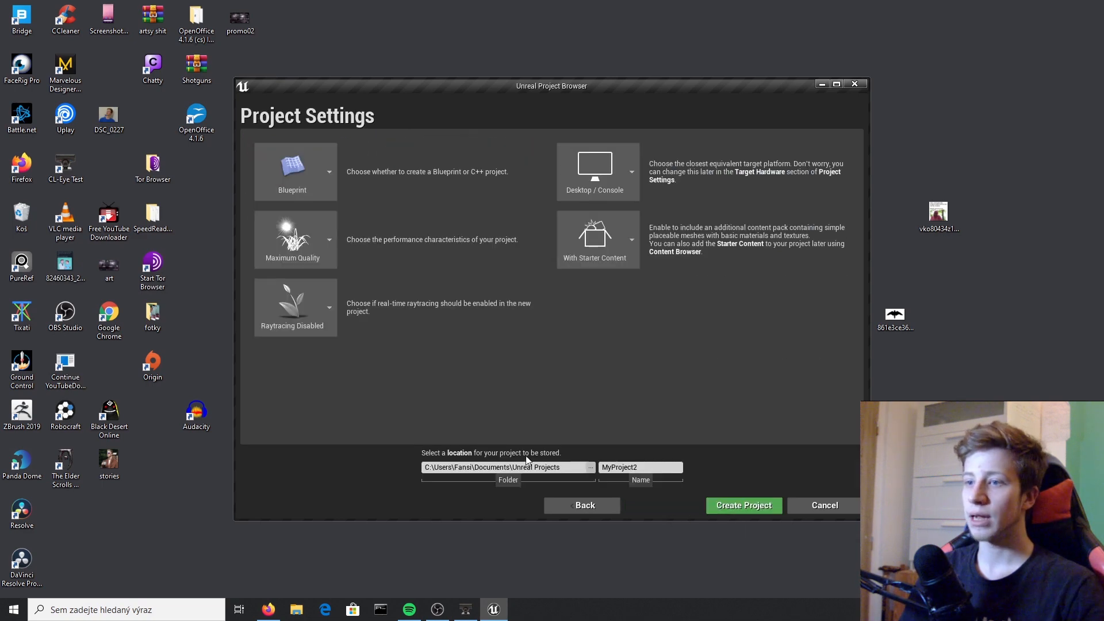
Step: Name the new project Ricks_RPG
key(BackSpace)
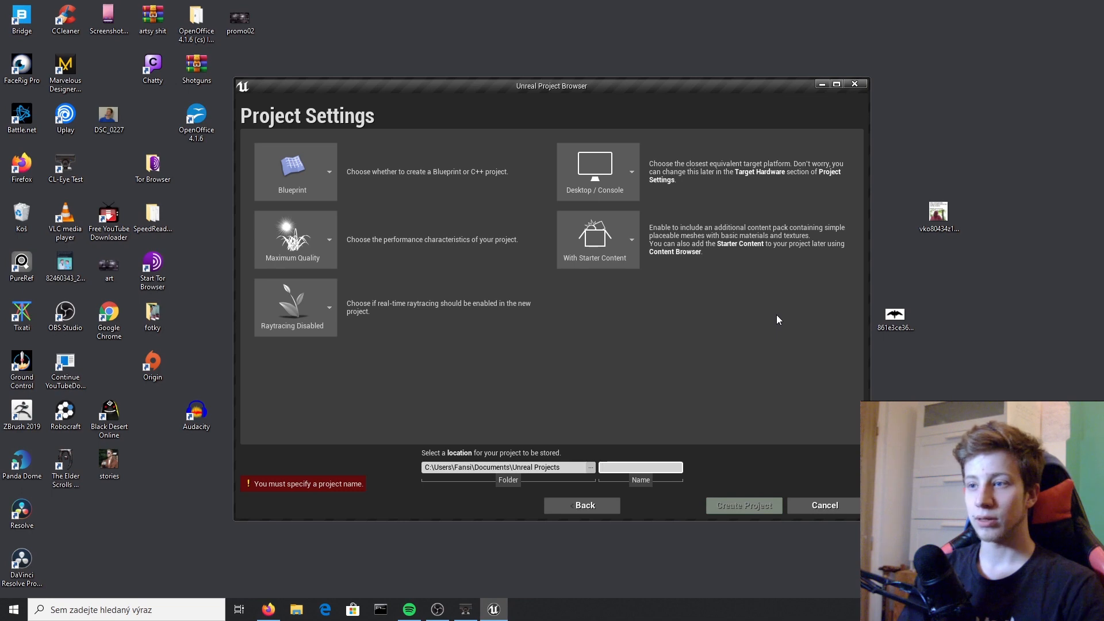
text(Ricks)
key(BackSpace)
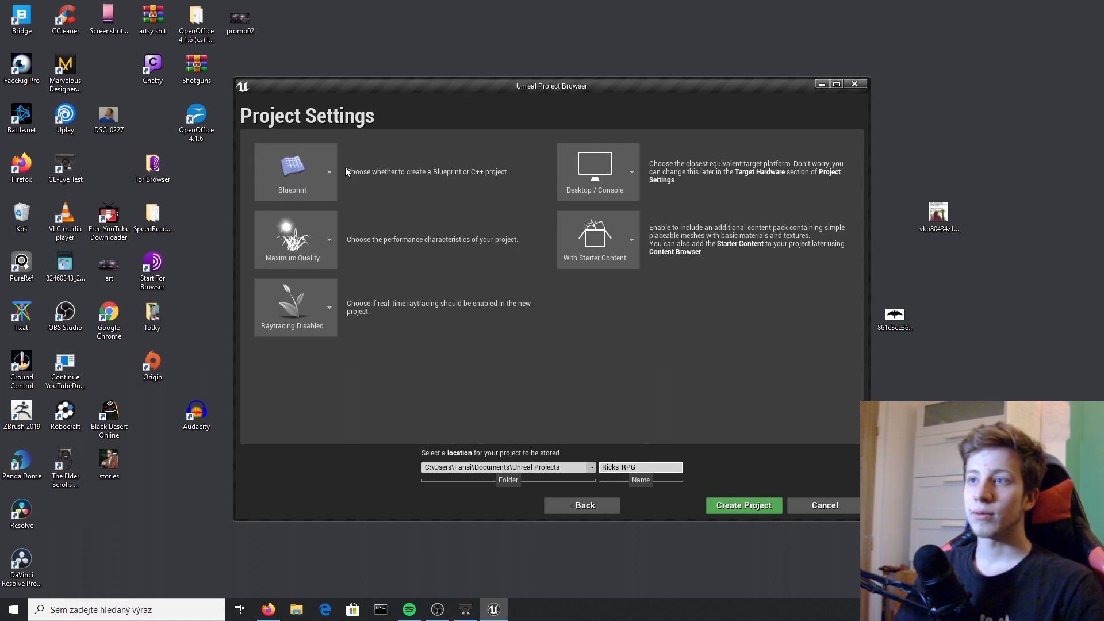
Step: Set the project to No Starter Content and create it
click(633, 233)
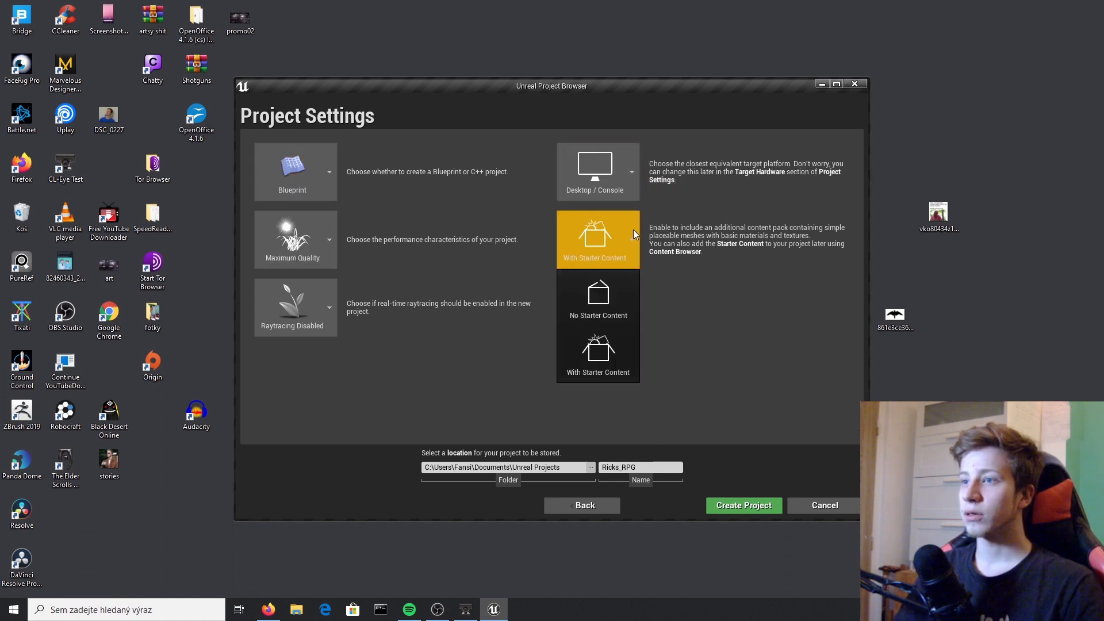
click(572, 311)
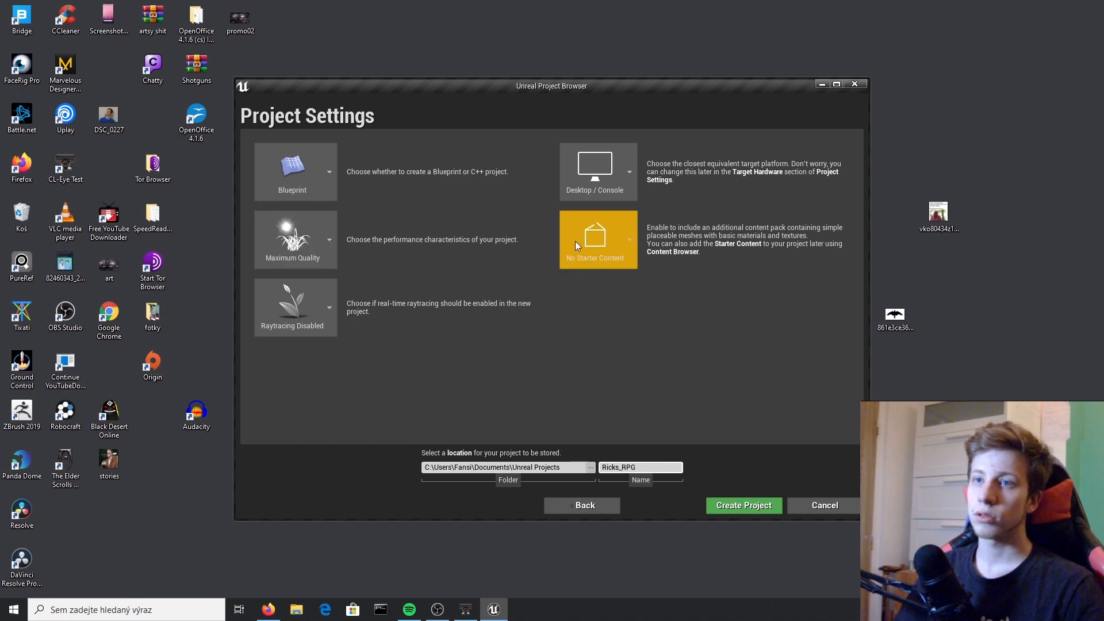
click(592, 243)
click(594, 282)
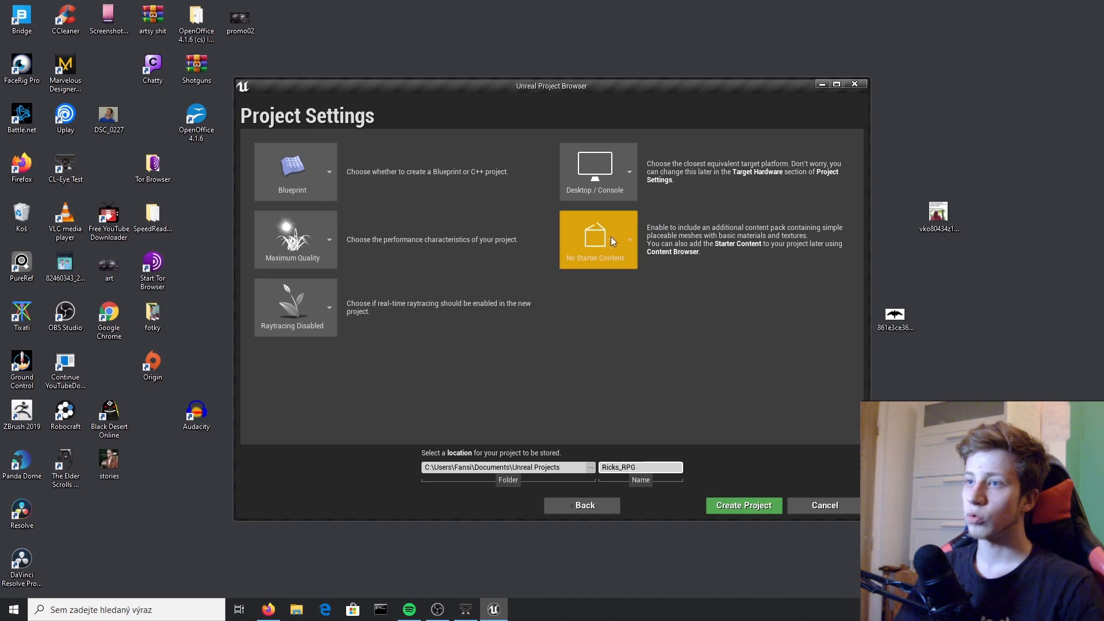
click(760, 508)
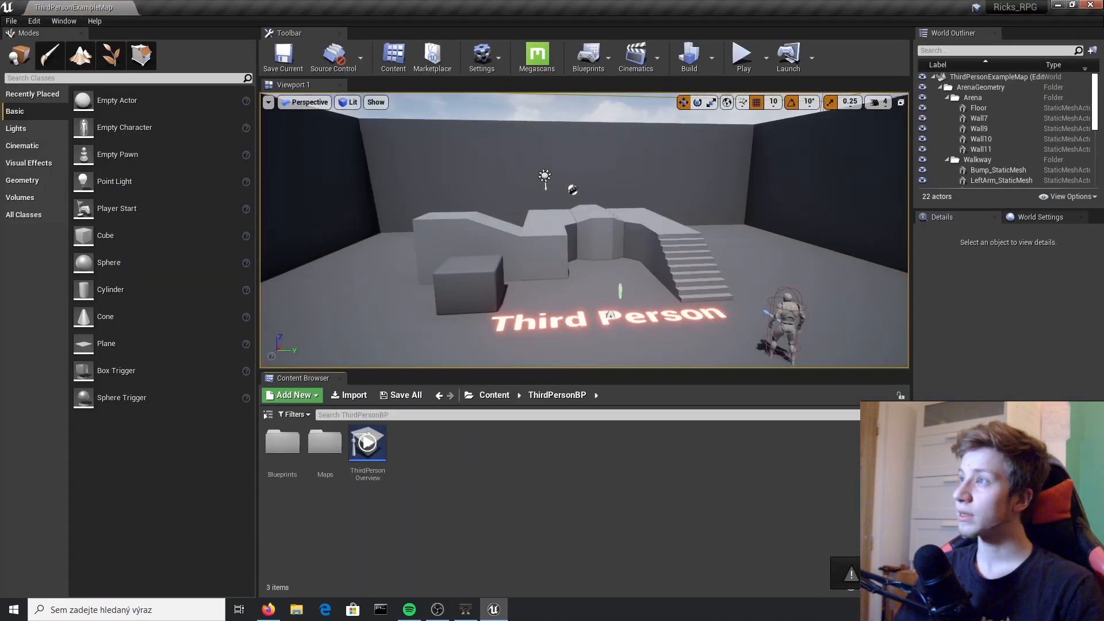
Step: Close the editor and search the Epic Games Marketplace for "infinity blade"
click(1088, 5)
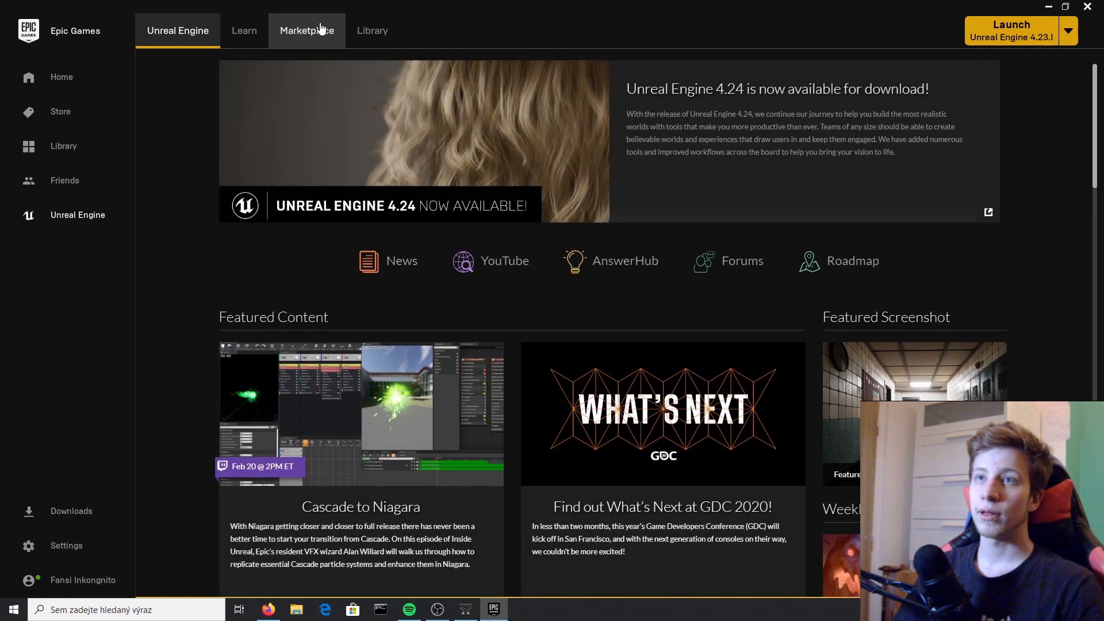
click(321, 28)
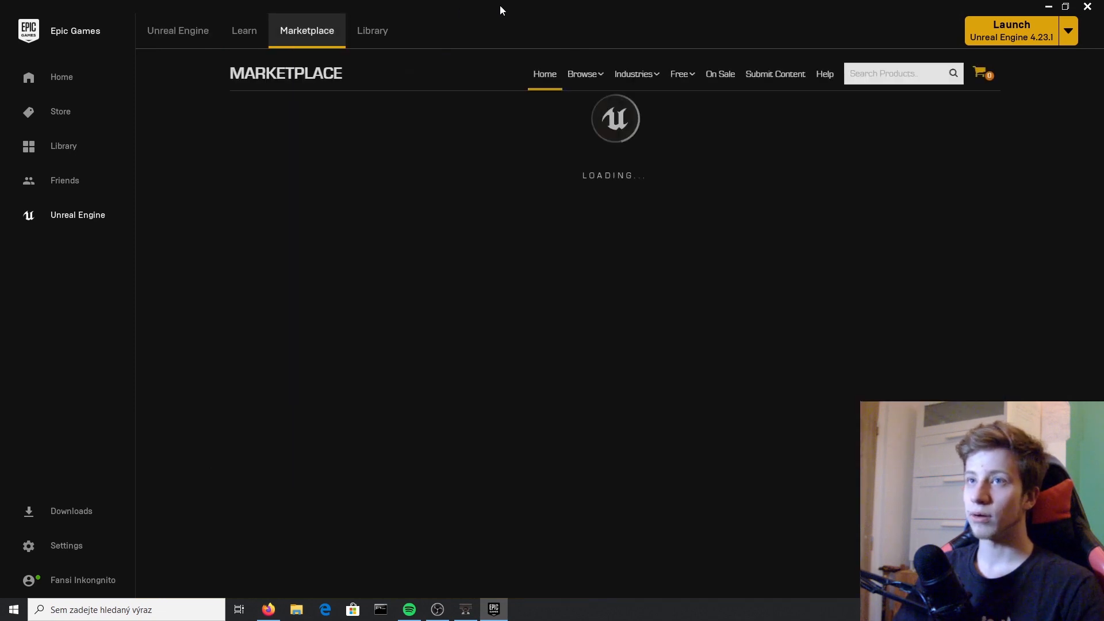
click(897, 73)
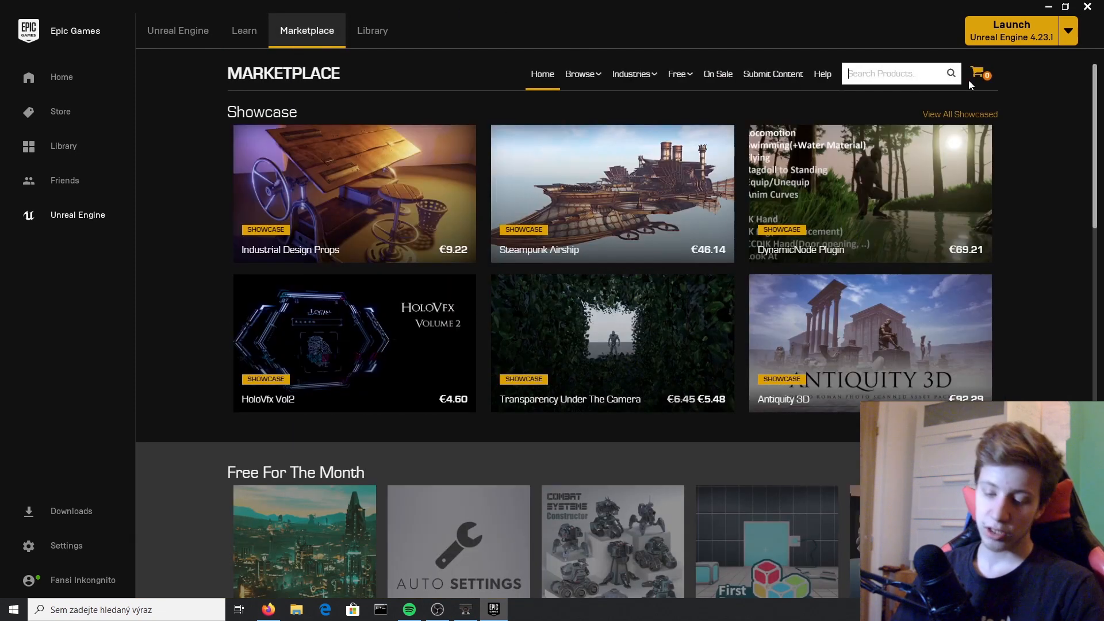
text(infinity )
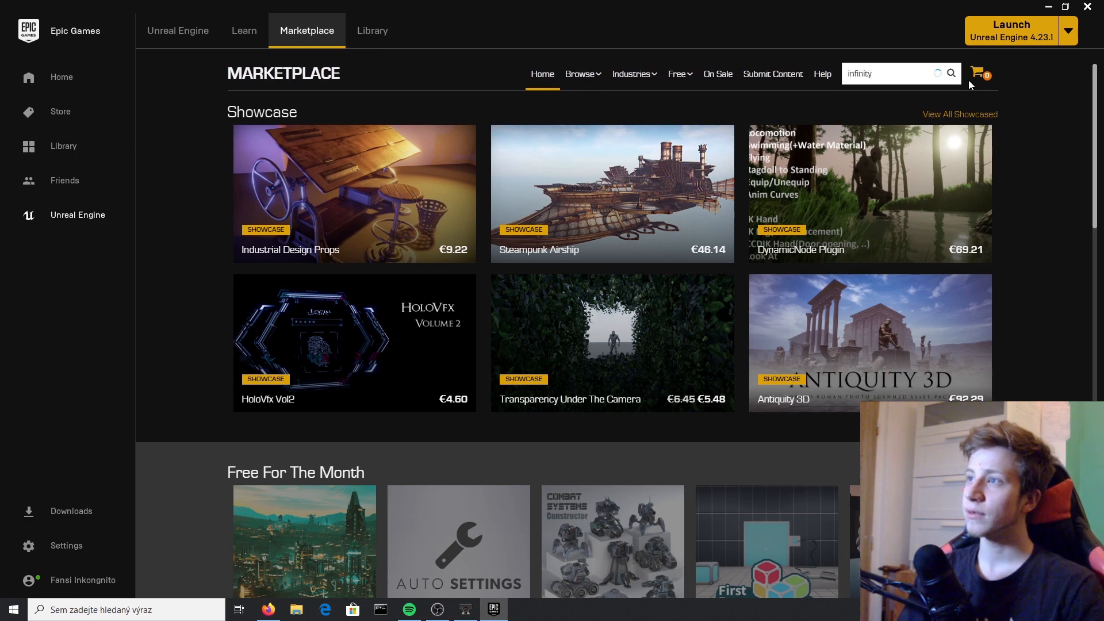
text(bla)
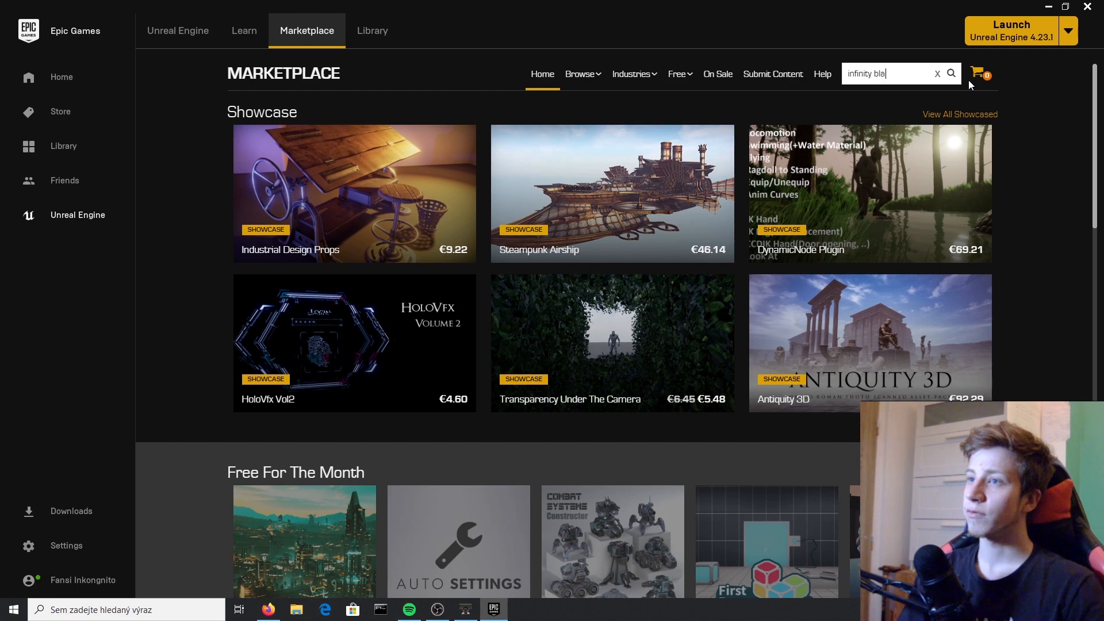
text(de)
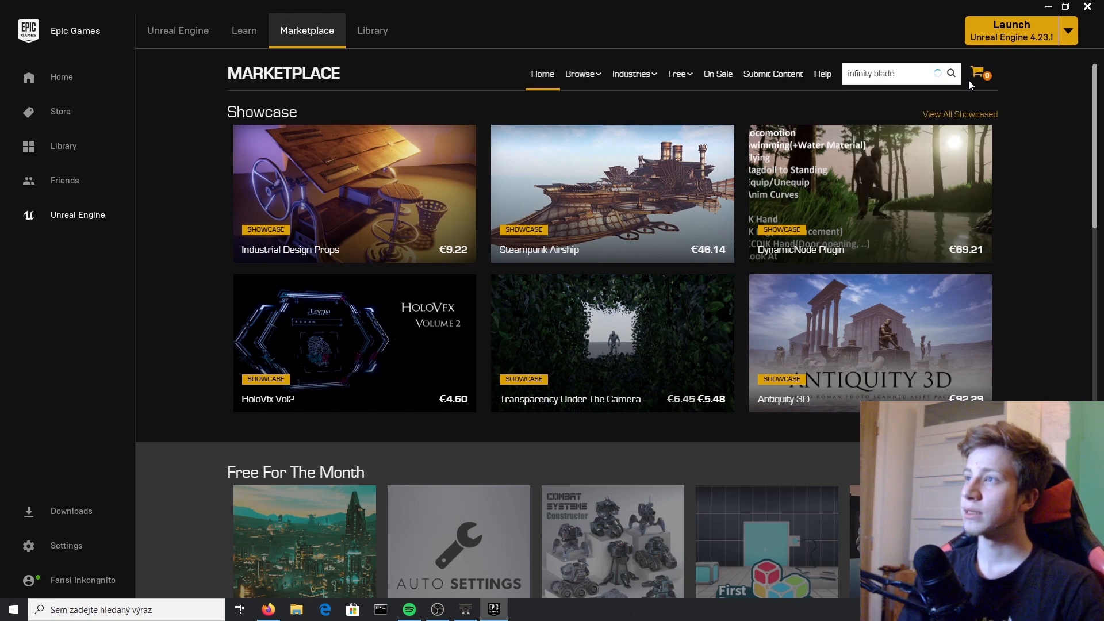
key(Return)
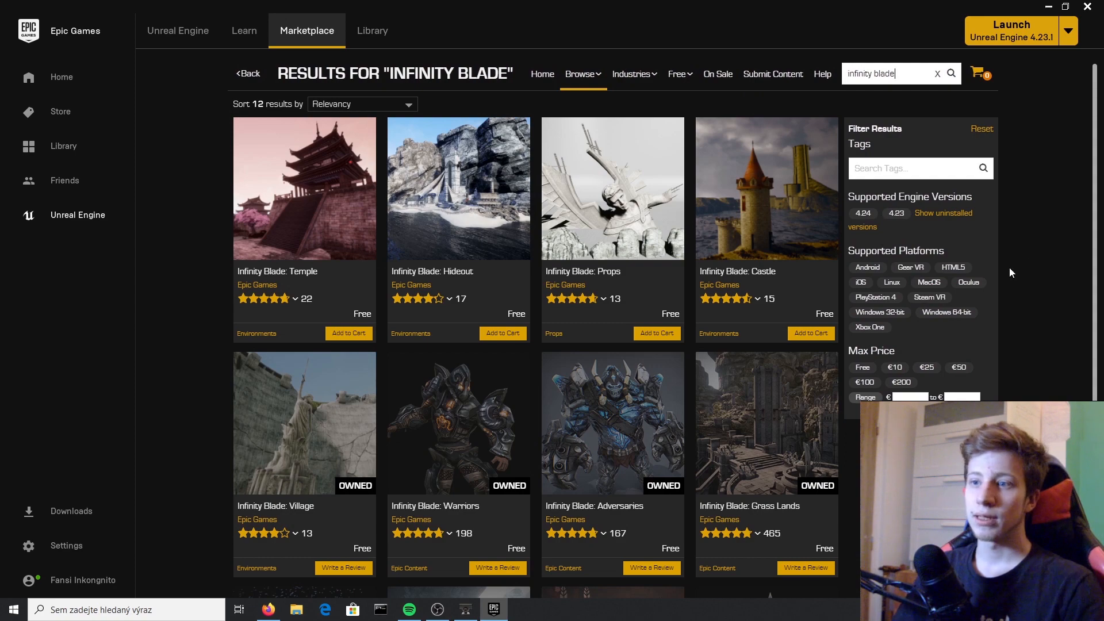
Step: Add the Infinity Blade: Weapons pack to the Ricks_RPG project and return to the launcher's library
scroll(1012, 270, down, 3)
scroll(1060, 291, down, 1)
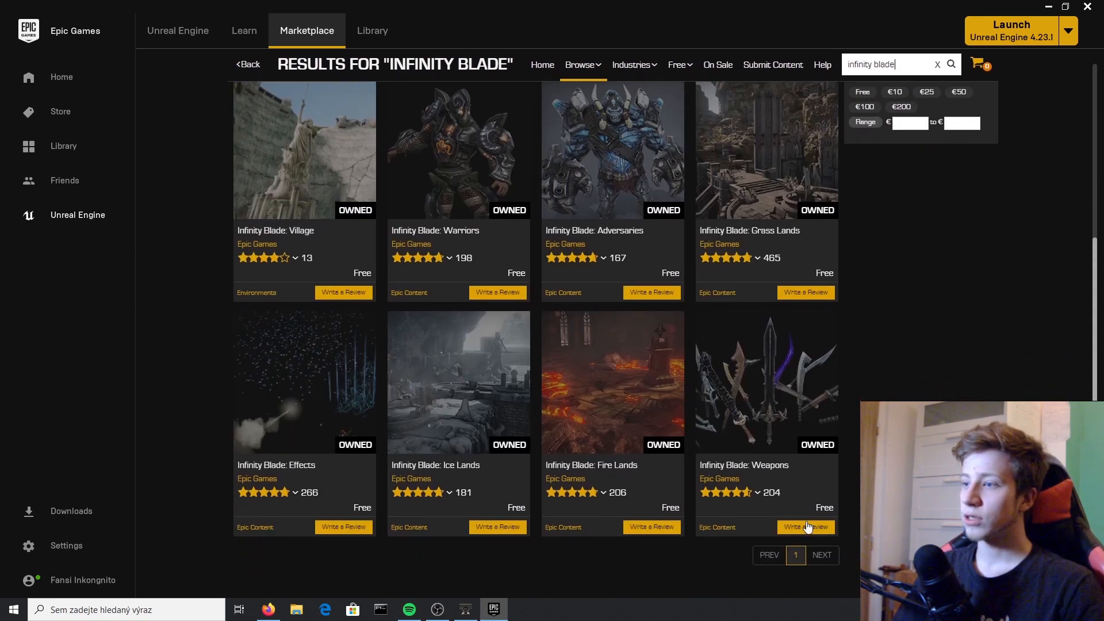
click(802, 484)
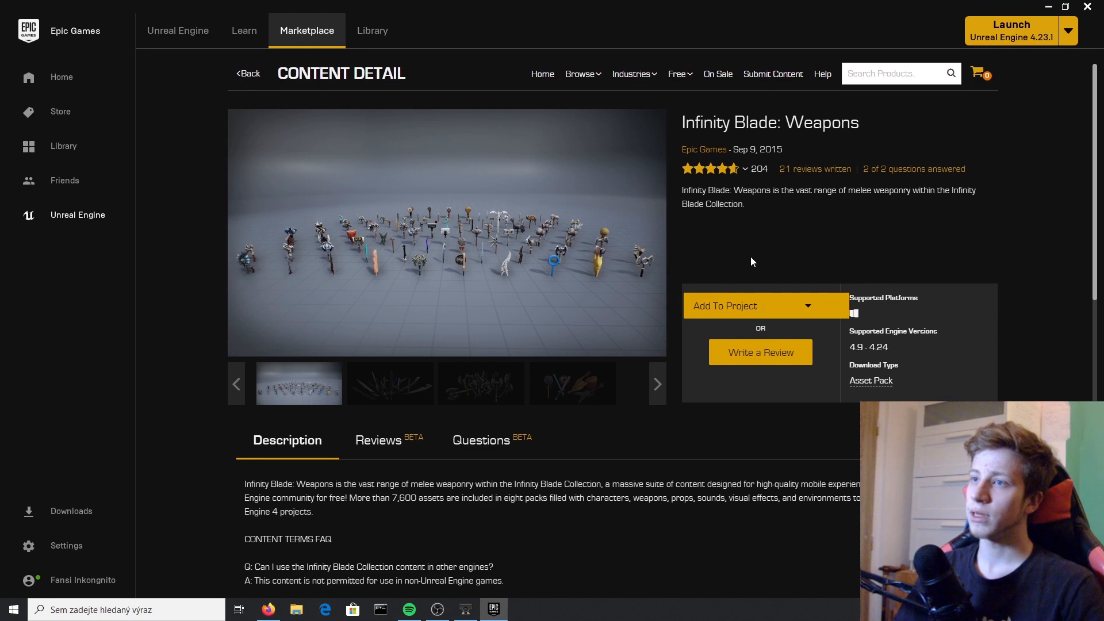
click(731, 312)
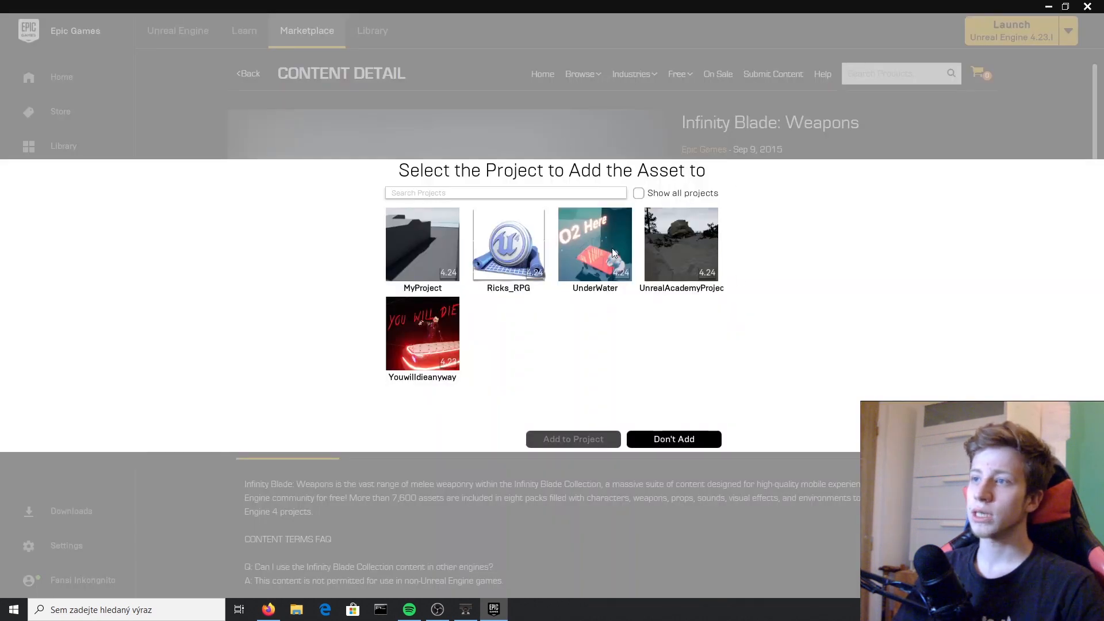
click(519, 244)
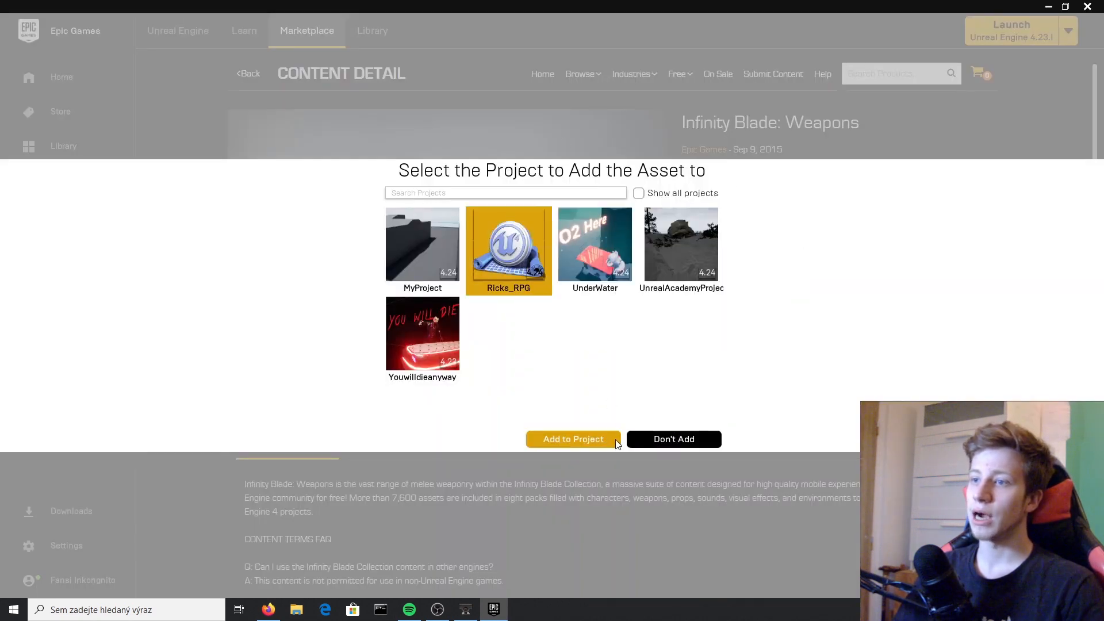
click(592, 431)
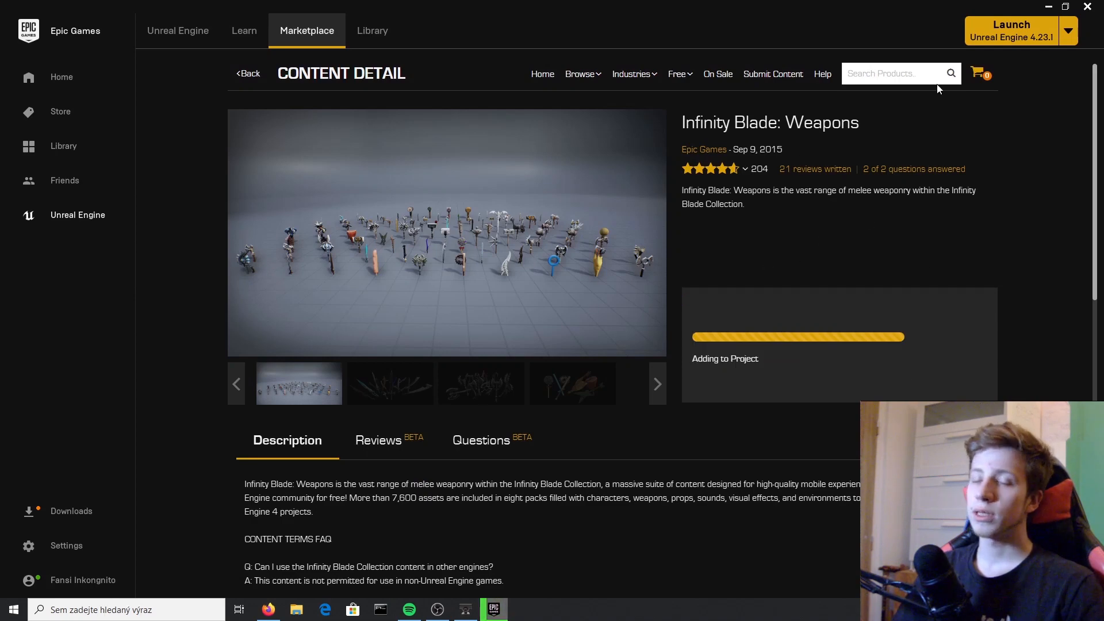
click(373, 33)
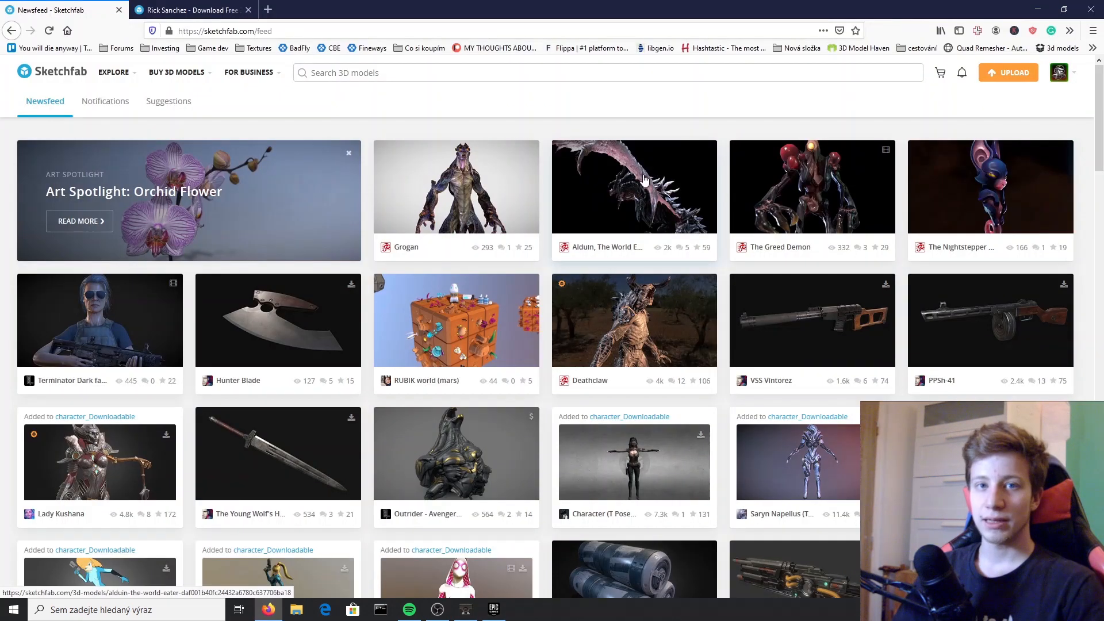
click(802, 74)
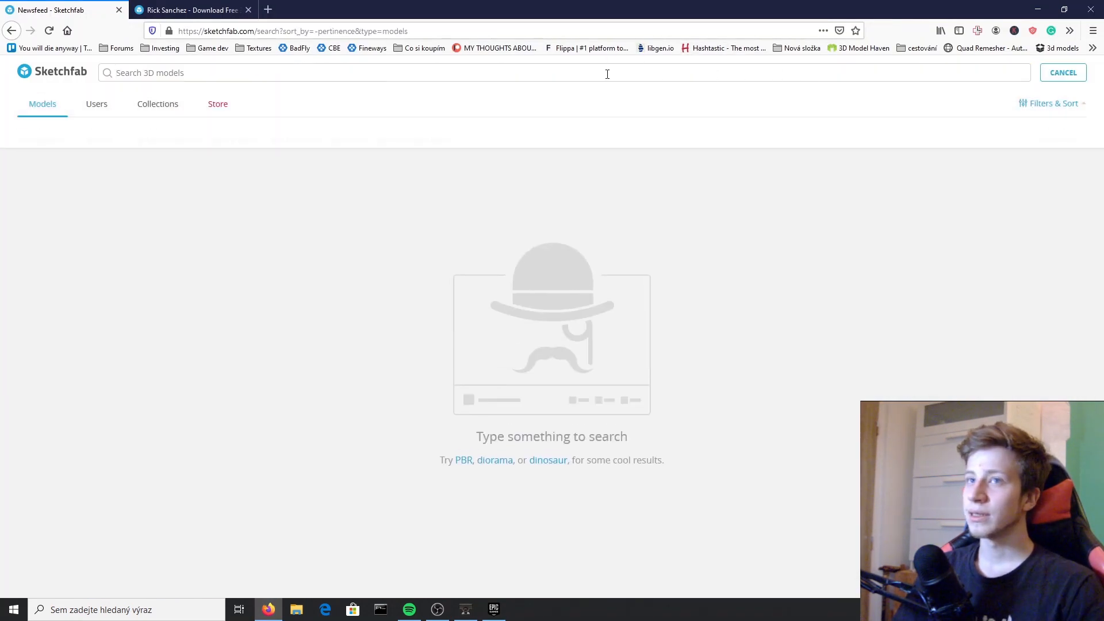
click(49, 85)
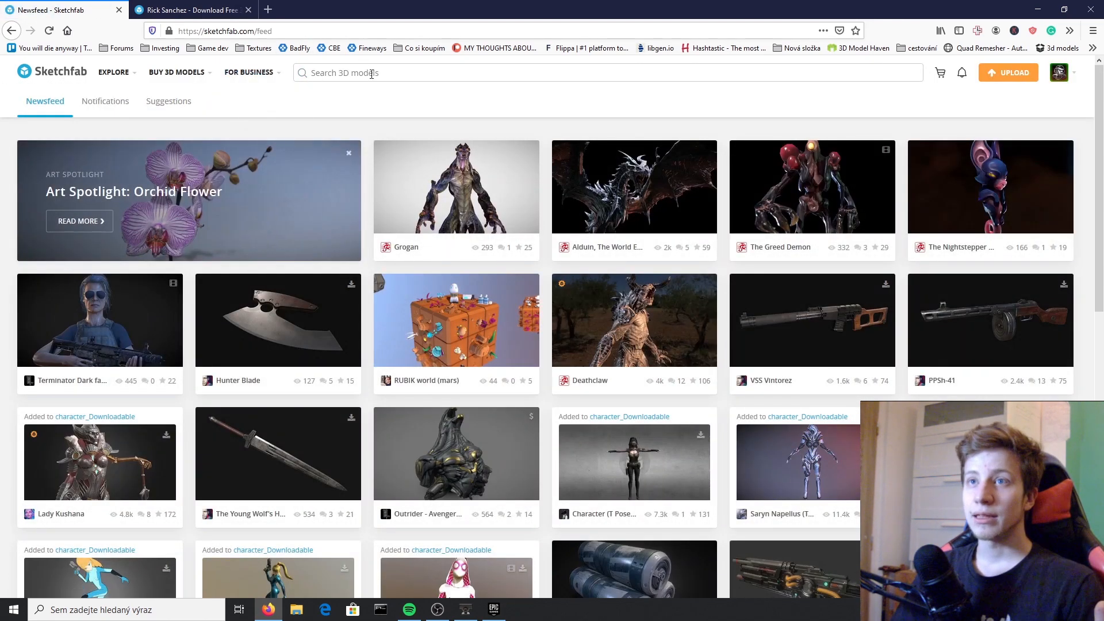
mouse_move(116, 79)
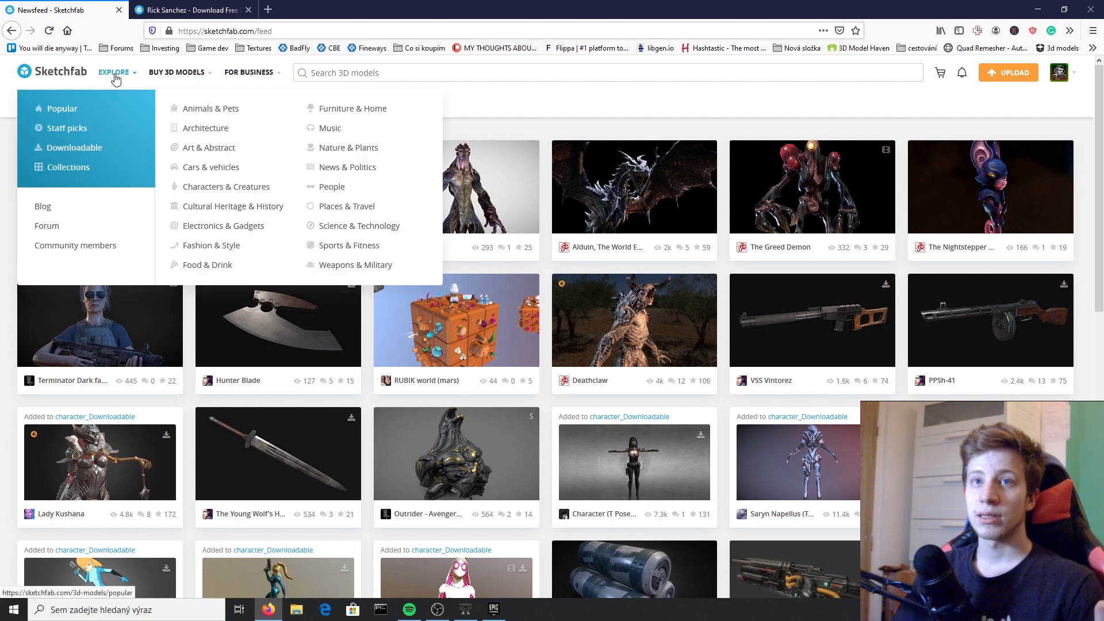
Step: Search Sketchfab for "spiderman" models, limit the results to downloadable ones and look through them
click(345, 72)
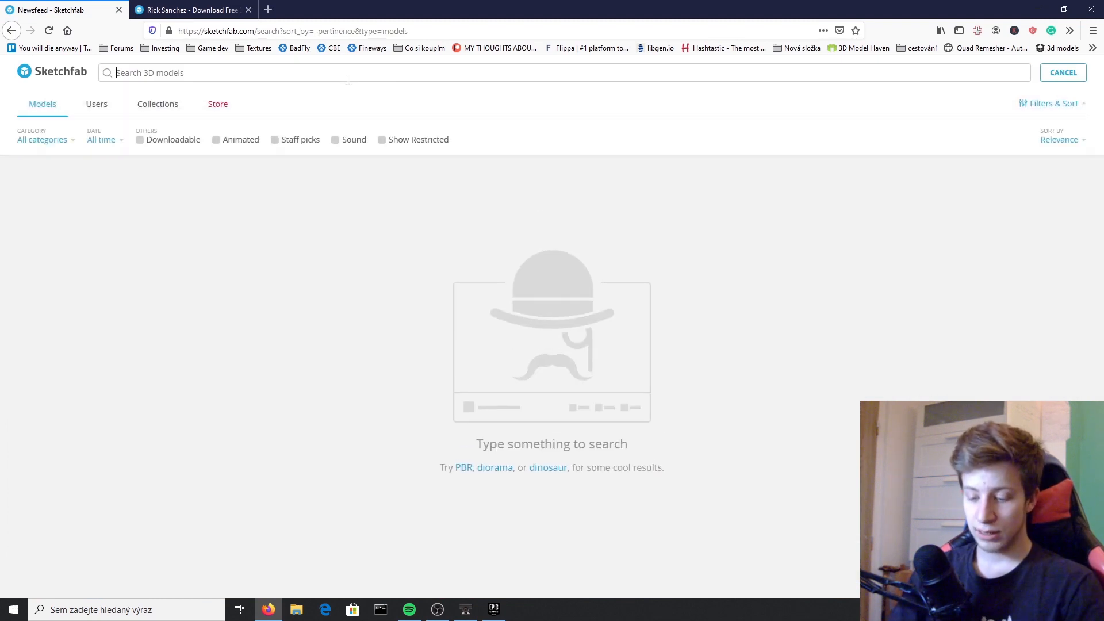
text(s)
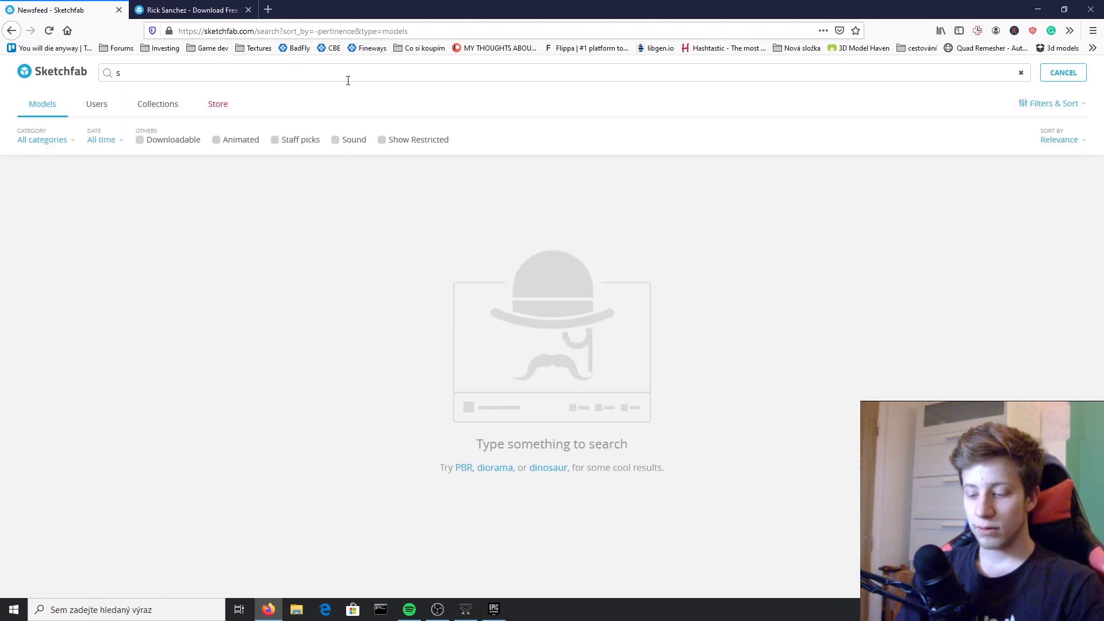
text(piderman)
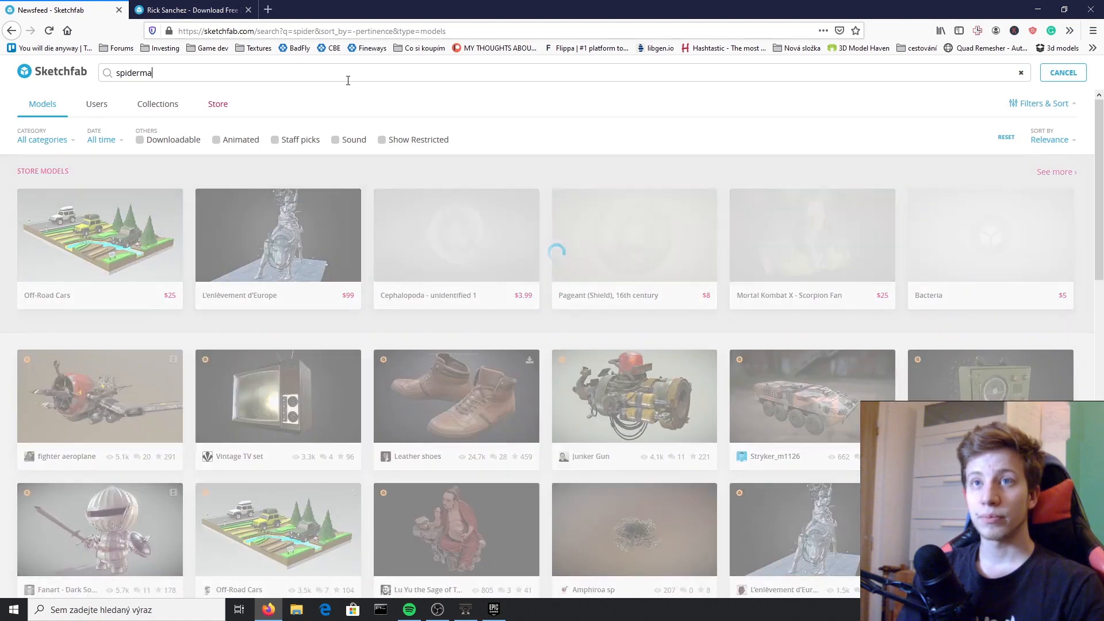
click(140, 140)
scroll(524, 245, down, 3)
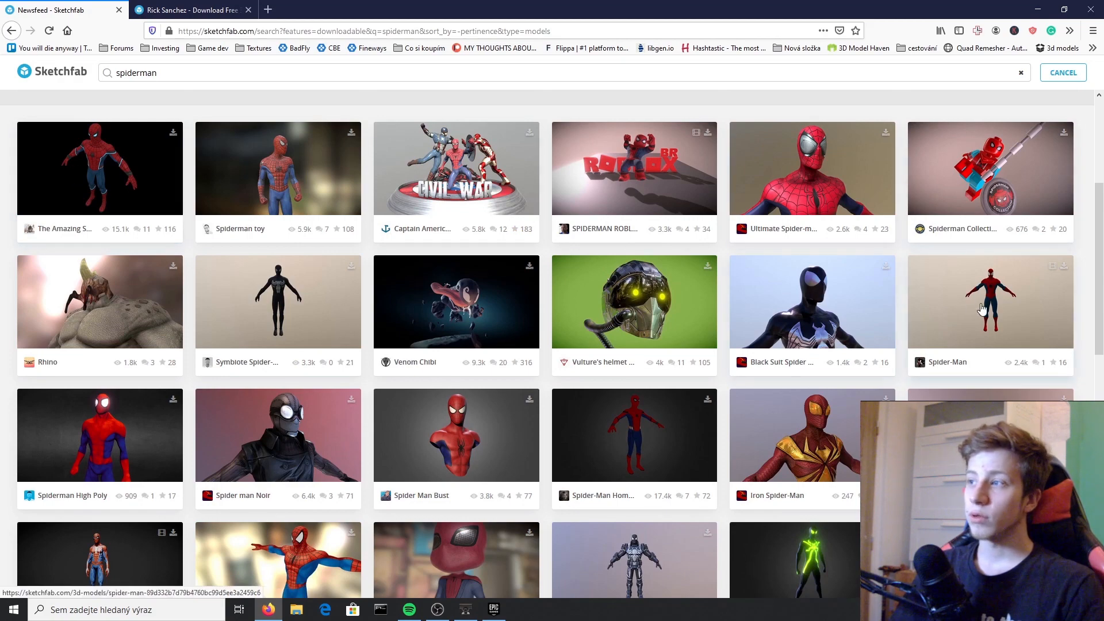
Step: Inspect The Amazing Spiderman model and its details, then close its page in favour of the Rick Sanchez model
click(99, 166)
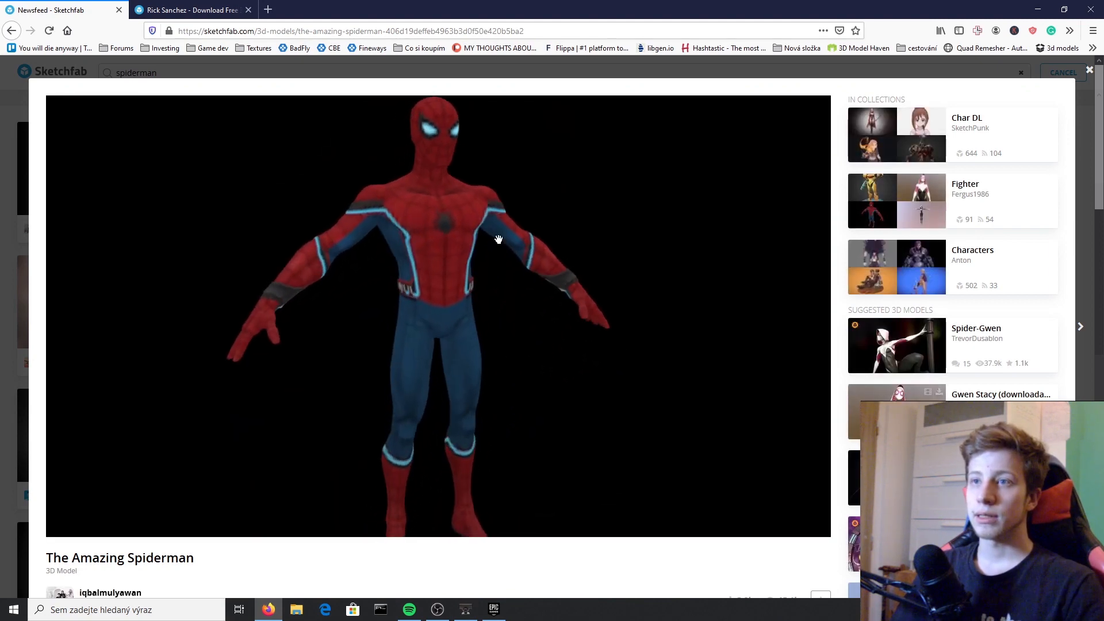
scroll(489, 506, down, 6)
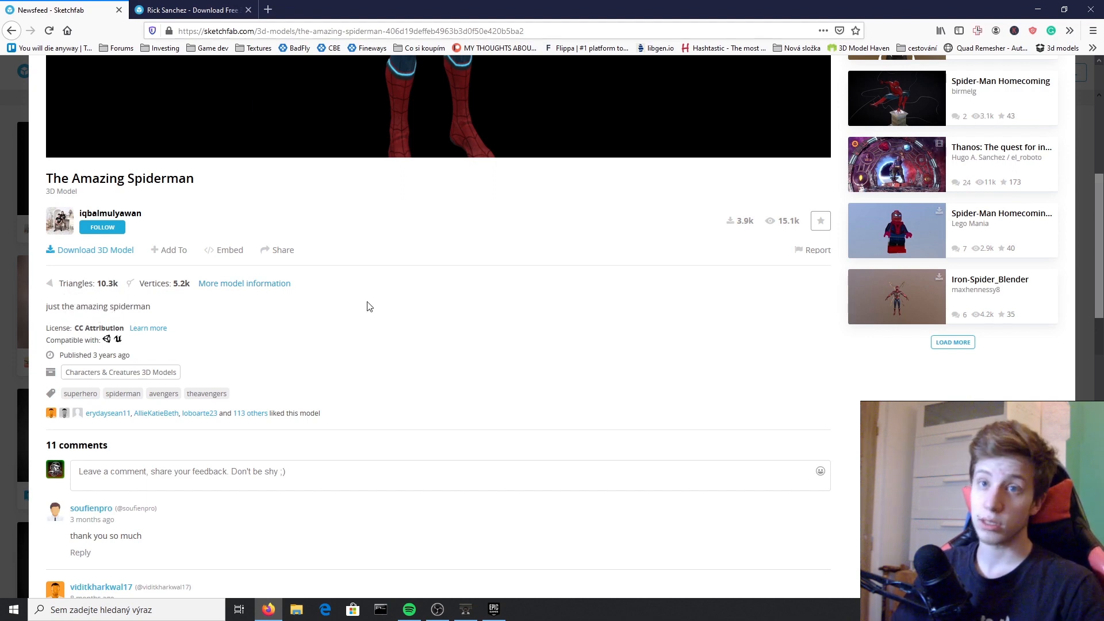
scroll(374, 315, up, 7)
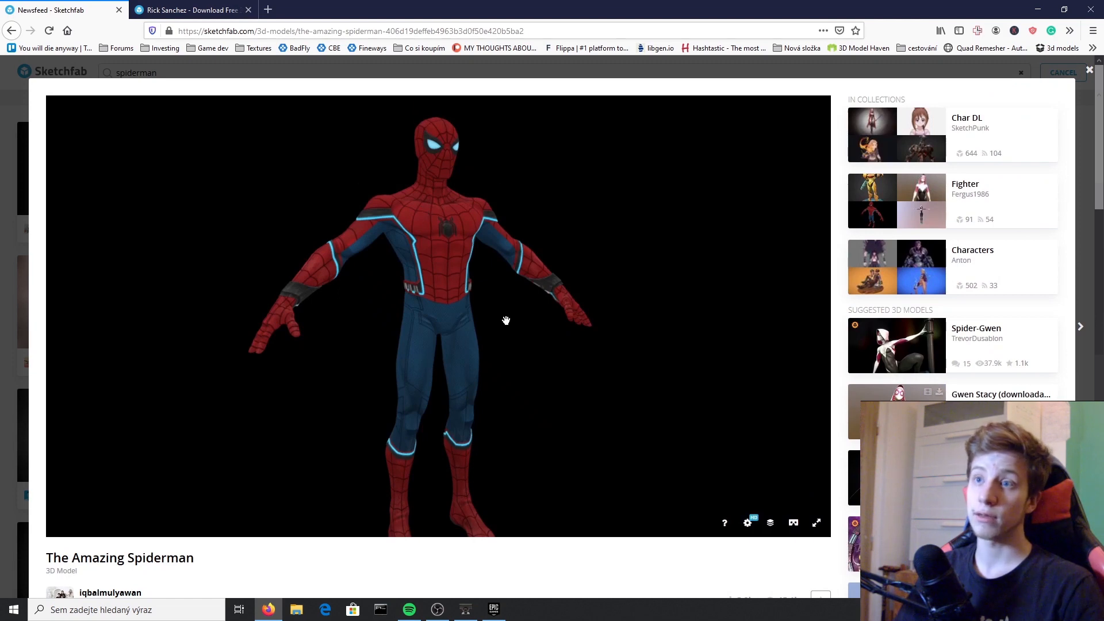
drag(504, 319, 642, 190)
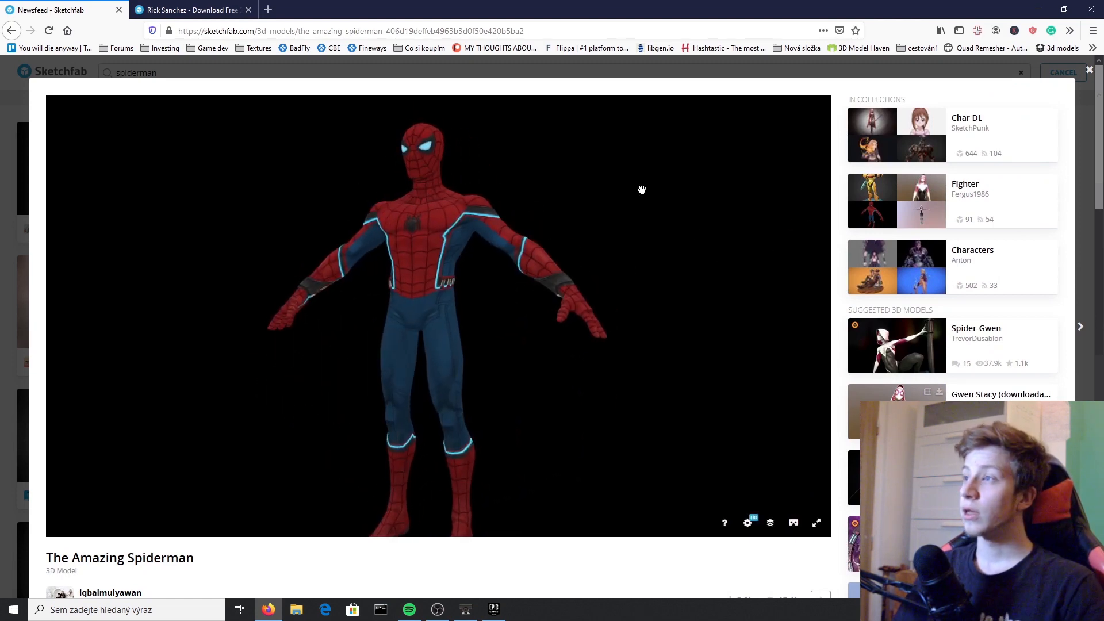
click(118, 11)
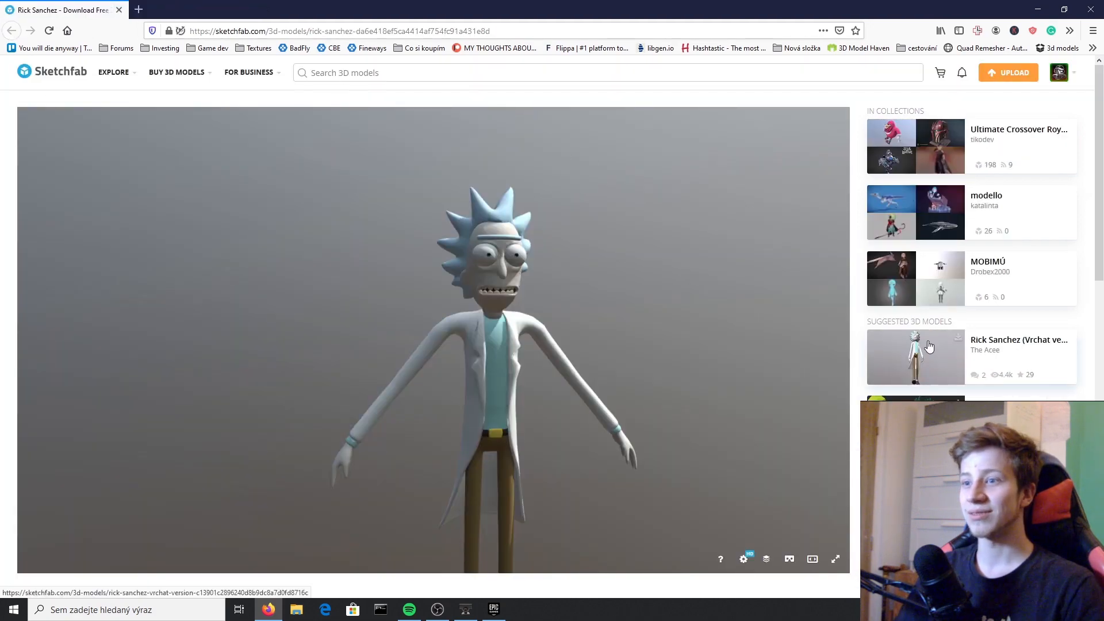
Step: Examine the Rick Sanchez model and check its available download formats
scroll(927, 348, down, 3)
middle_drag(623, 506, 552, 351)
mouse_move(496, 340)
mouse_down()
mouse_move(512, 349)
mouse_move(725, 325)
mouse_move(467, 330)
mouse_move(612, 362)
mouse_move(702, 330)
mouse_move(834, 331)
mouse_up()
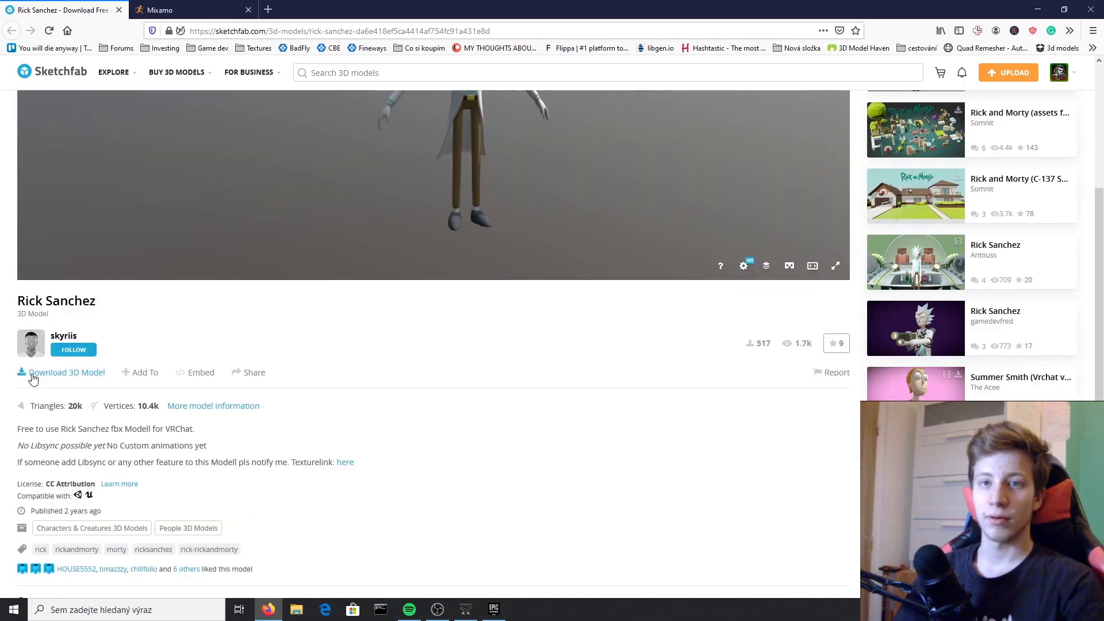
click(81, 375)
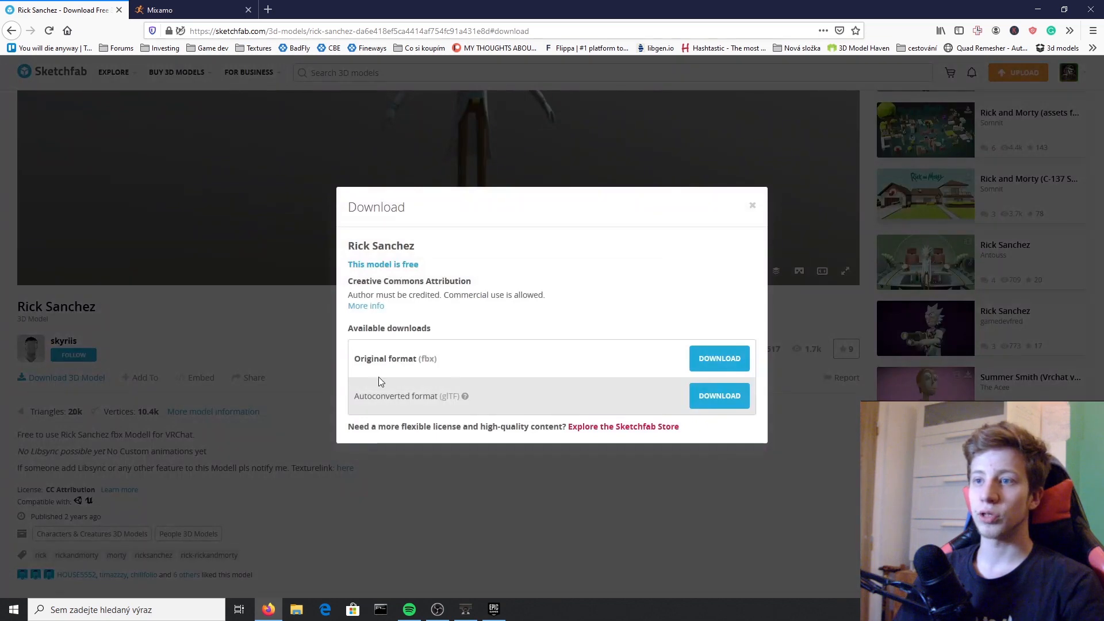
click(751, 208)
scroll(662, 345, up, 5)
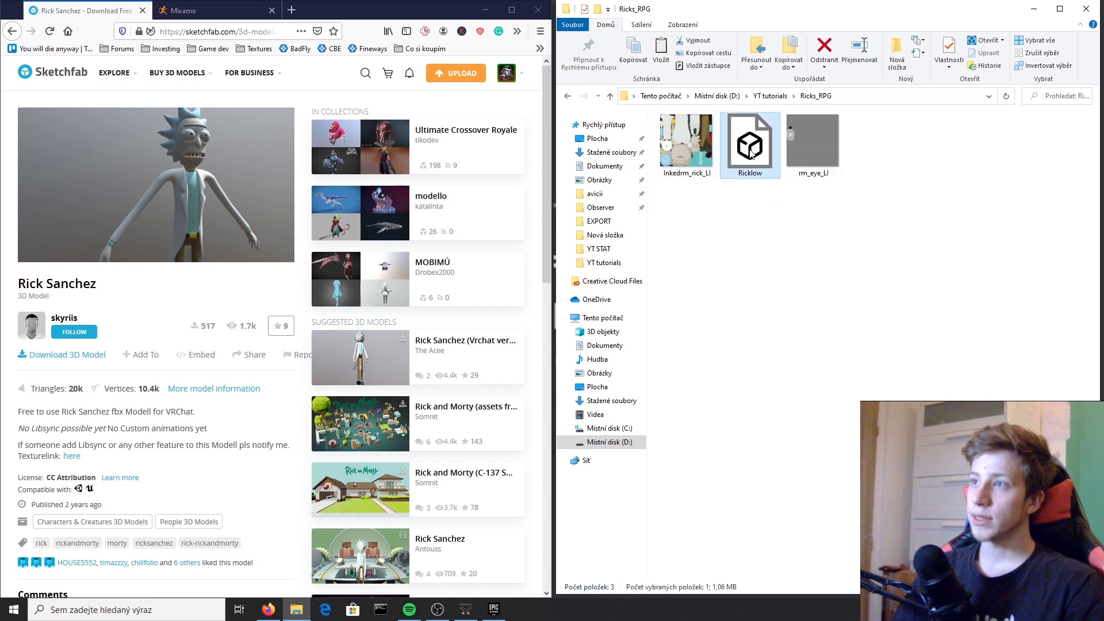
Step: Switch to Mixamo, log in and upload the Ricklow file from the Ricks_RPG folder as the character
click(220, 18)
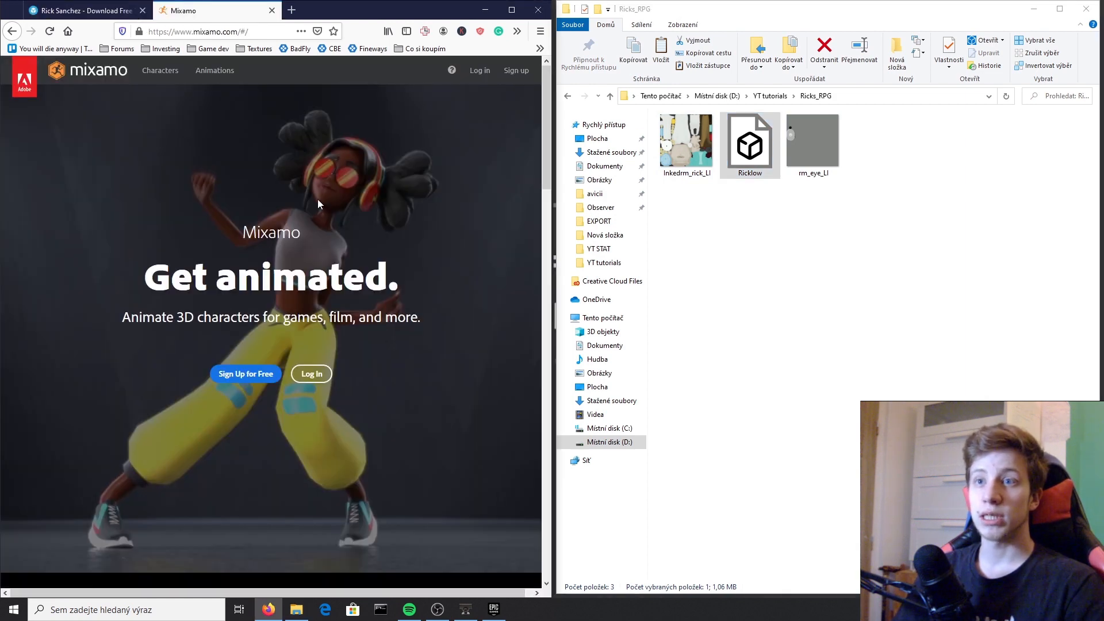
click(312, 374)
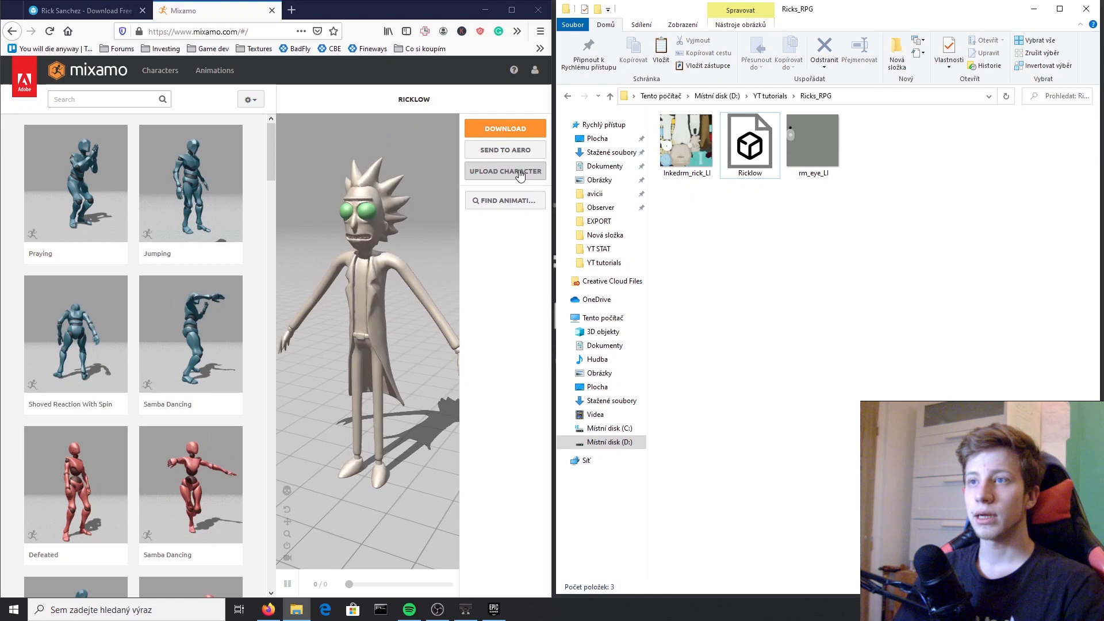
click(519, 171)
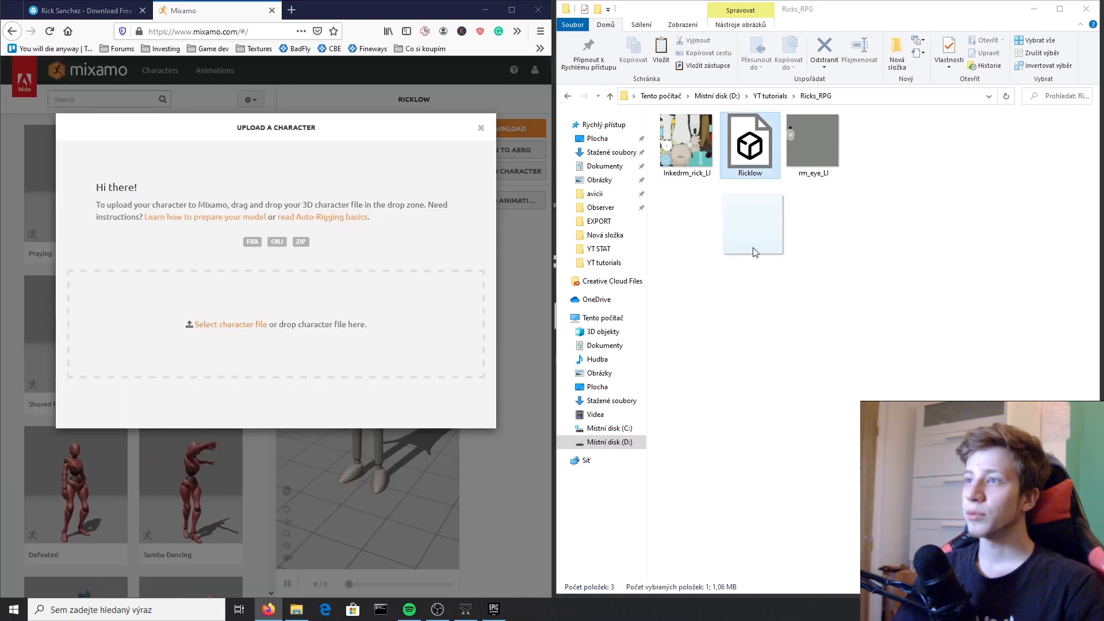
drag(755, 252, 297, 331)
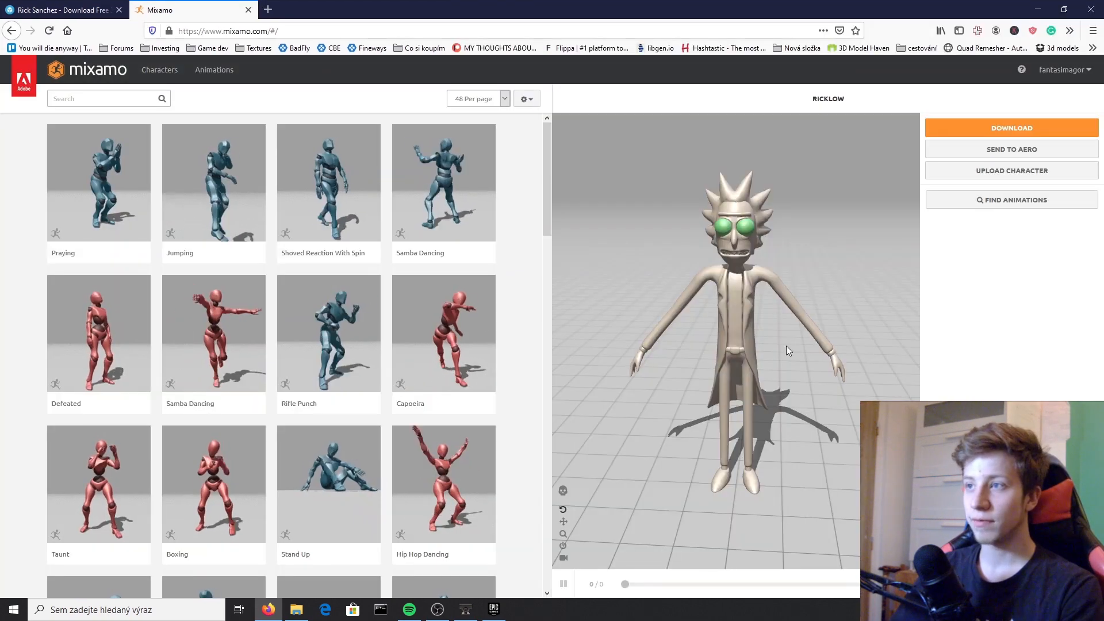
Step: Check the rigged Ricklow character, browse the animations and search them for "drunk"
drag(785, 348, 797, 280)
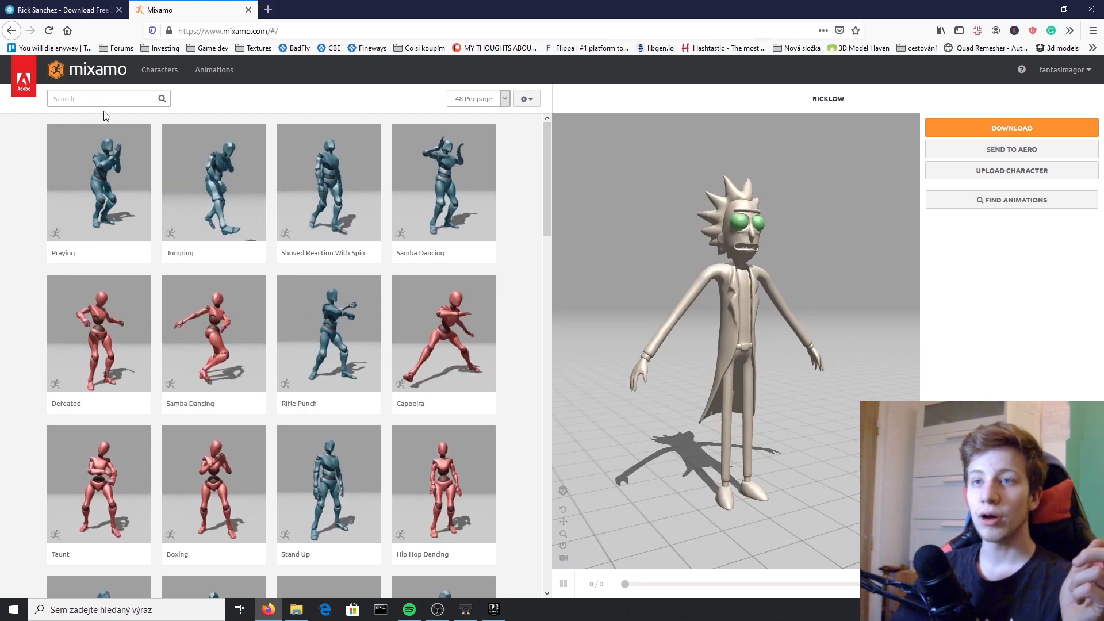
scroll(103, 118, down, 8)
scroll(451, 339, up, 8)
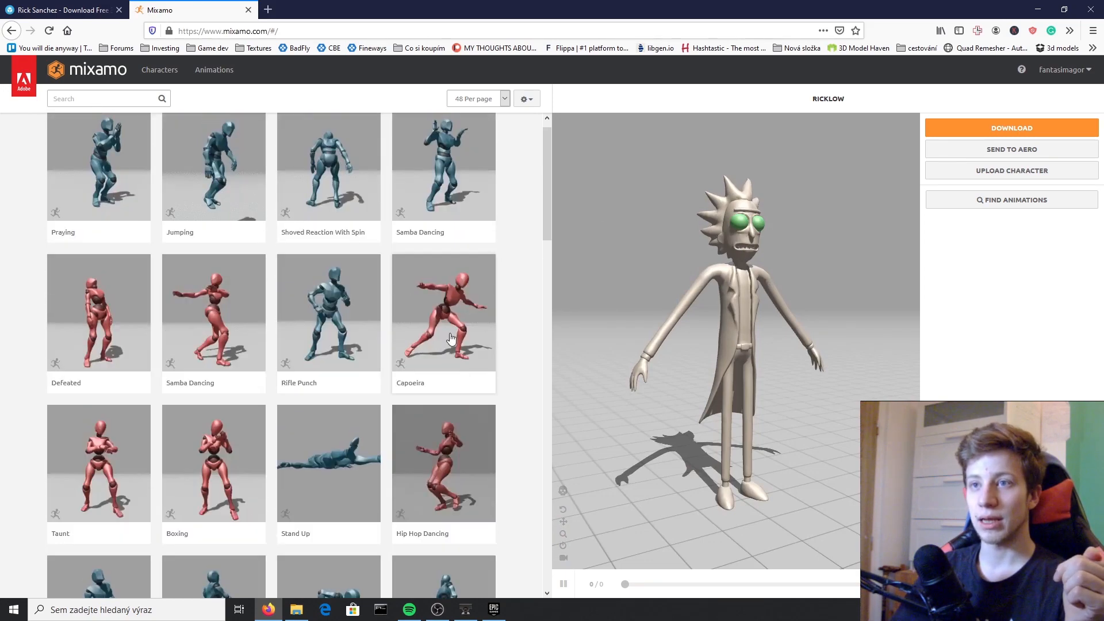
click(102, 103)
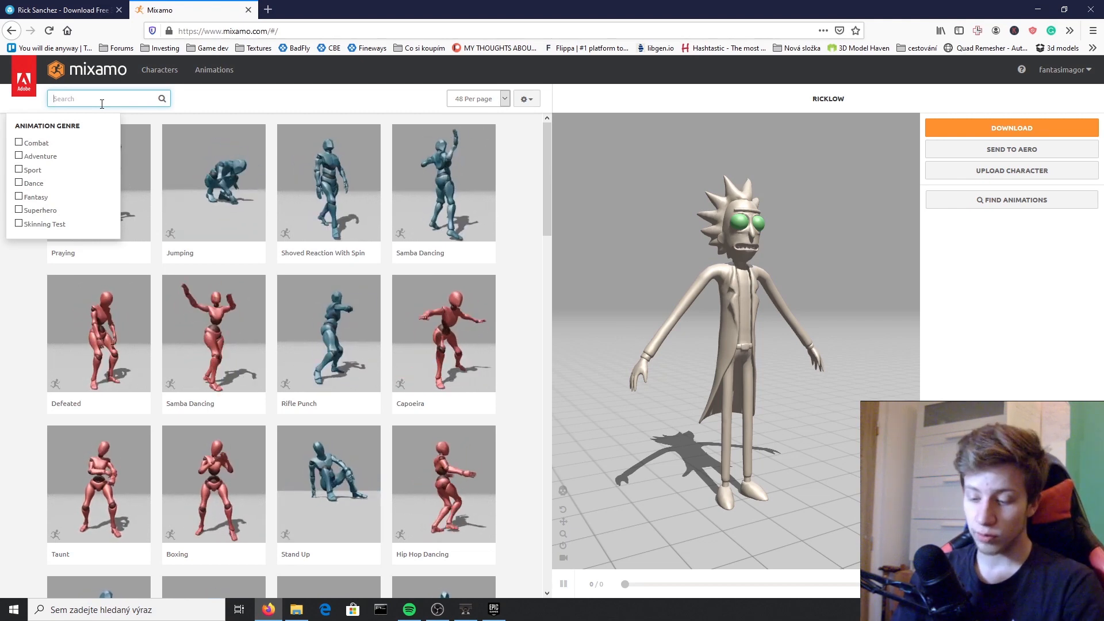
text(drunk)
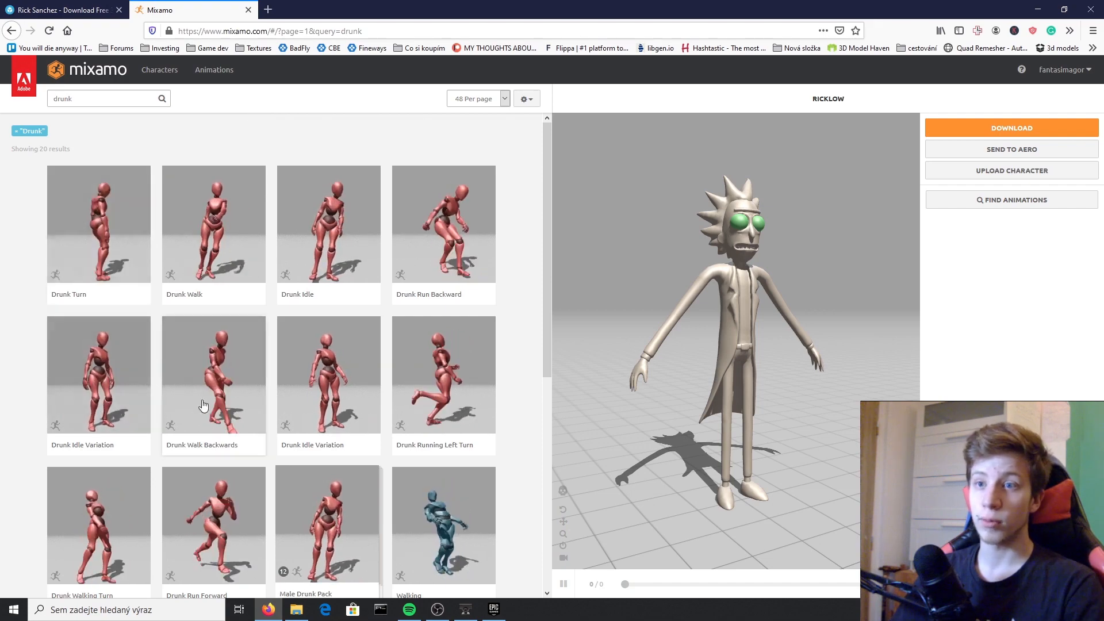
Step: Apply the Drunk Walk animation to the character with In Place enabled and view its download settings without downloading
click(233, 229)
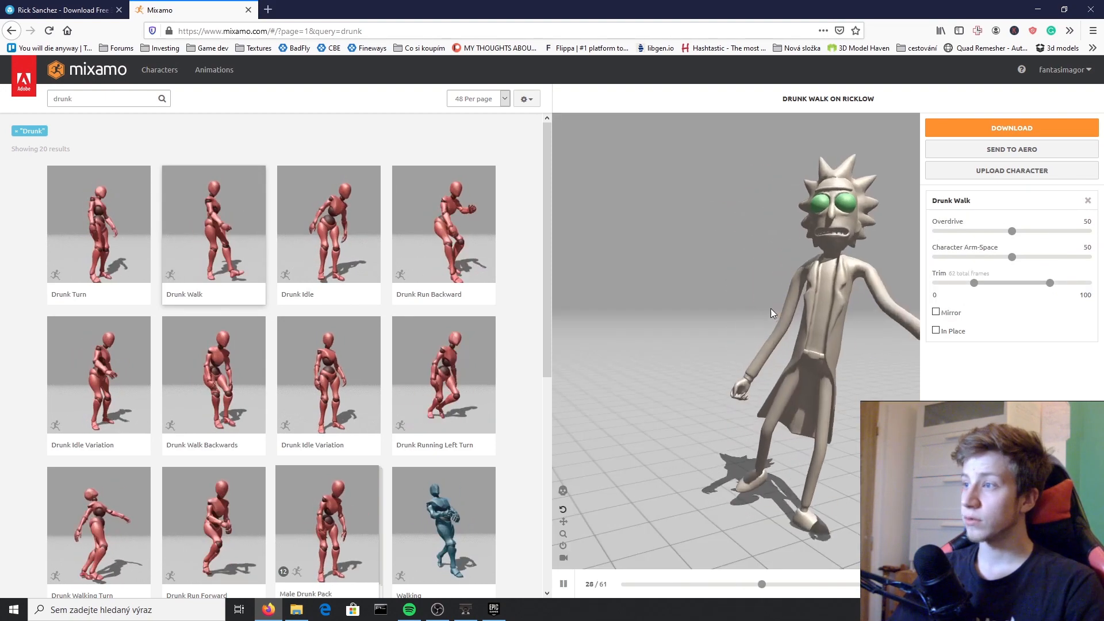
click(936, 330)
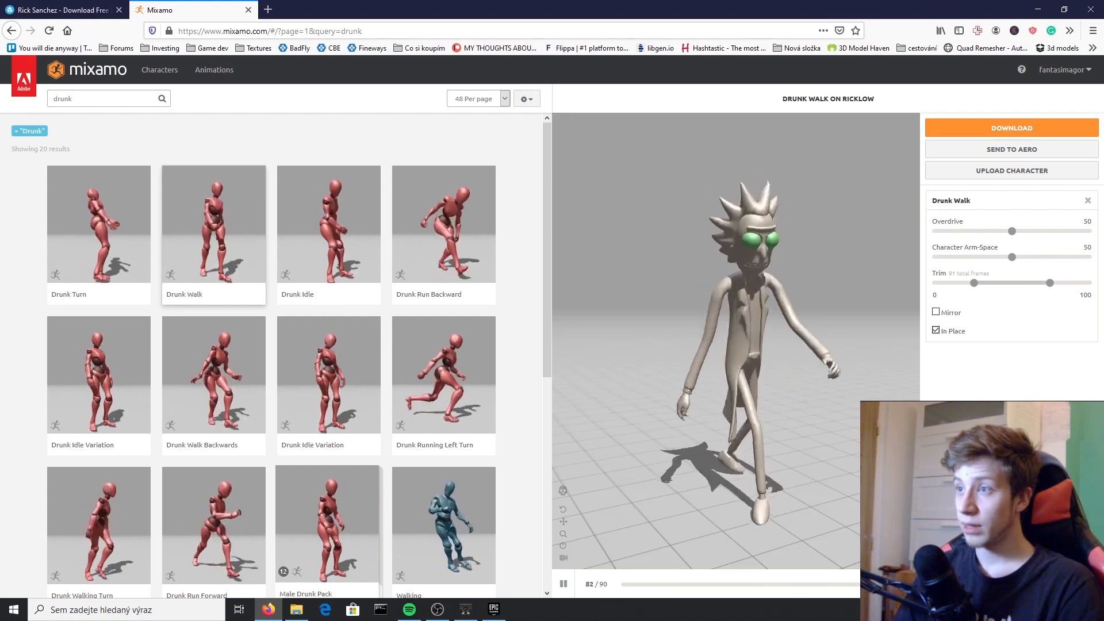
drag(816, 378, 764, 350)
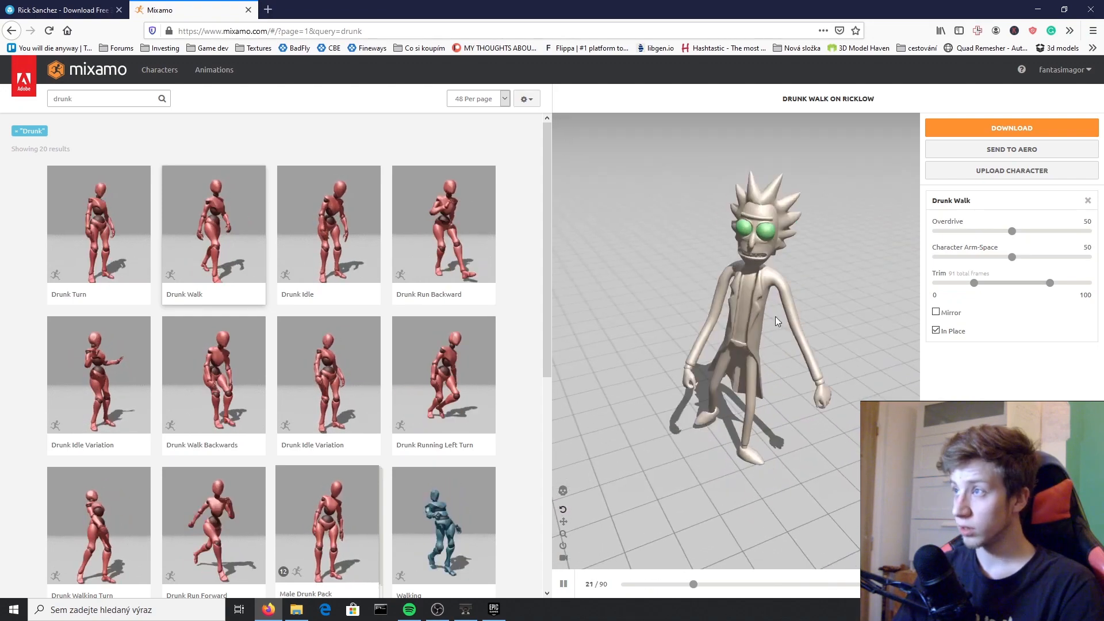
click(1007, 129)
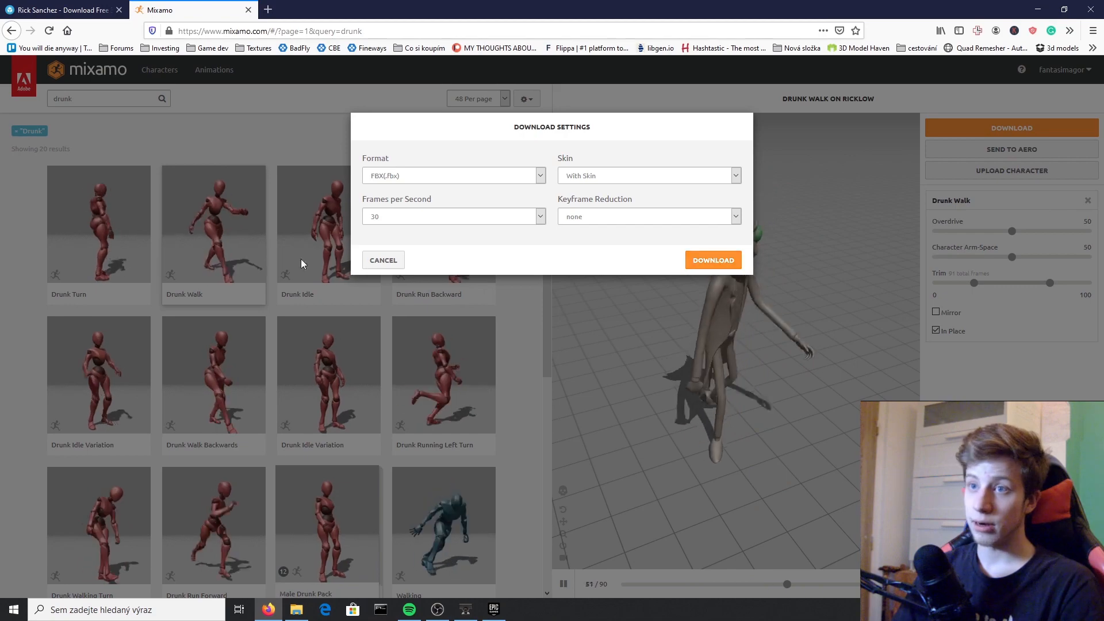
click(385, 260)
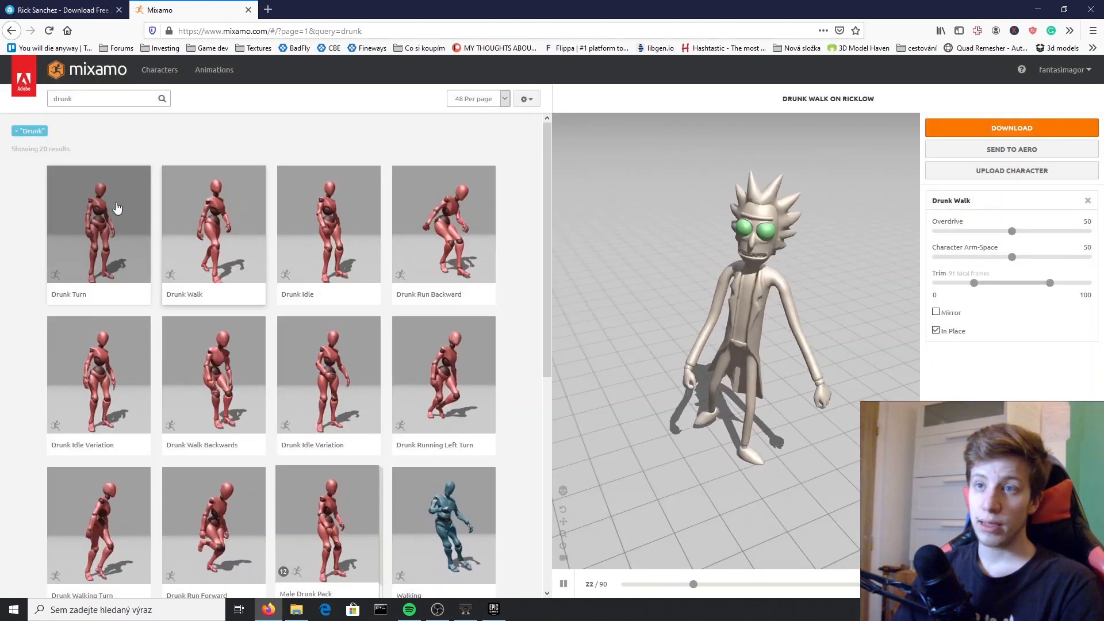
Step: Apply the first Drunk Idle Variation to the character and download it as FBX with skin at 30 frames per second
click(96, 385)
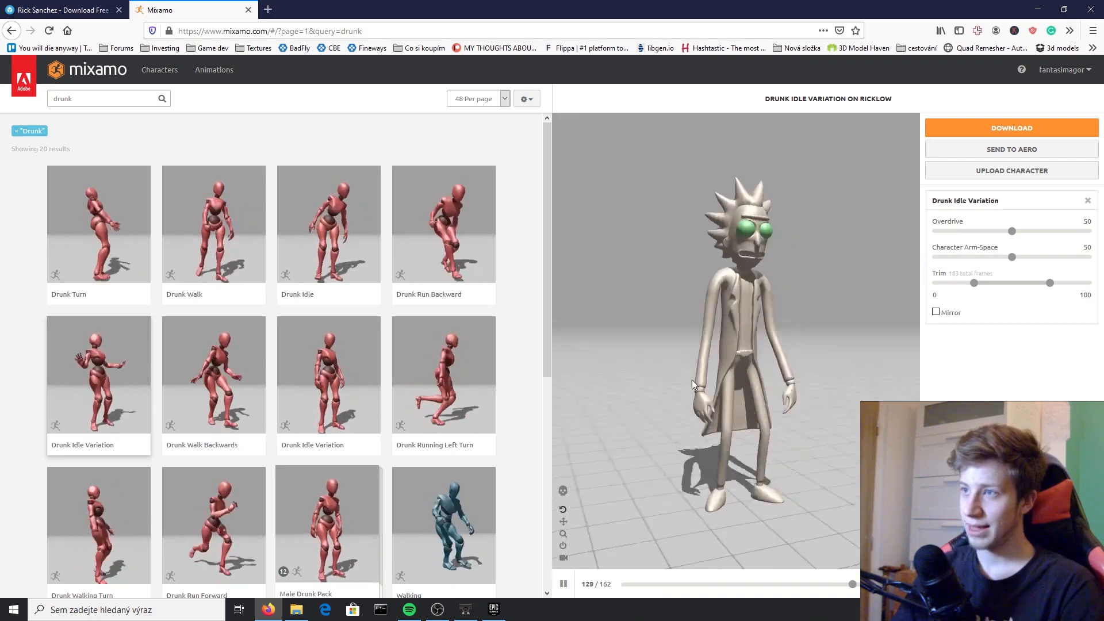
drag(692, 380, 641, 395)
click(1011, 128)
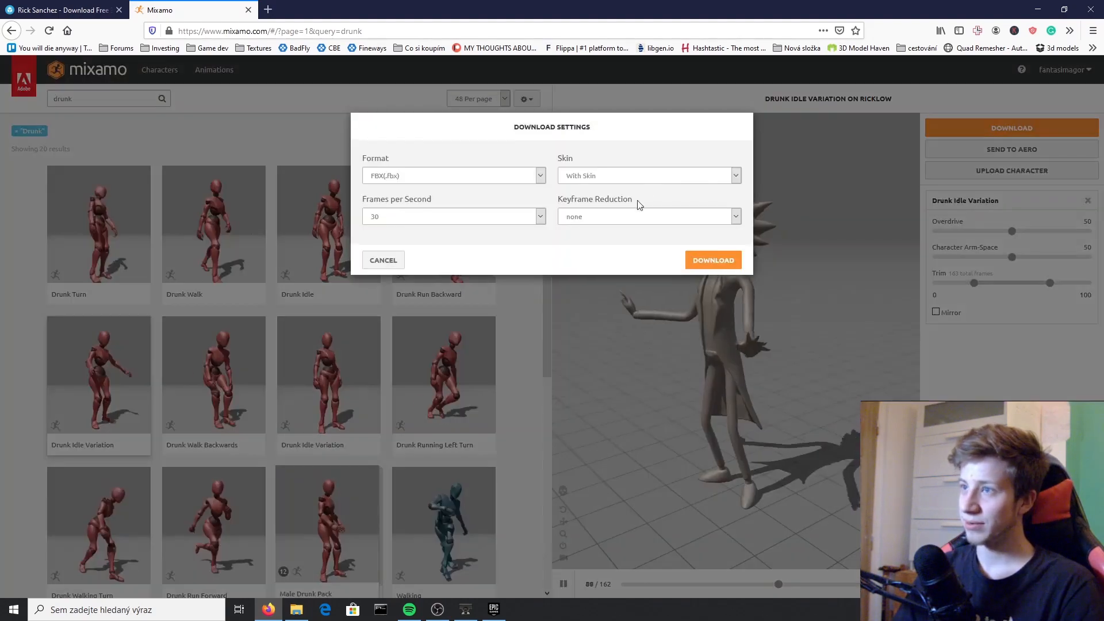
click(714, 260)
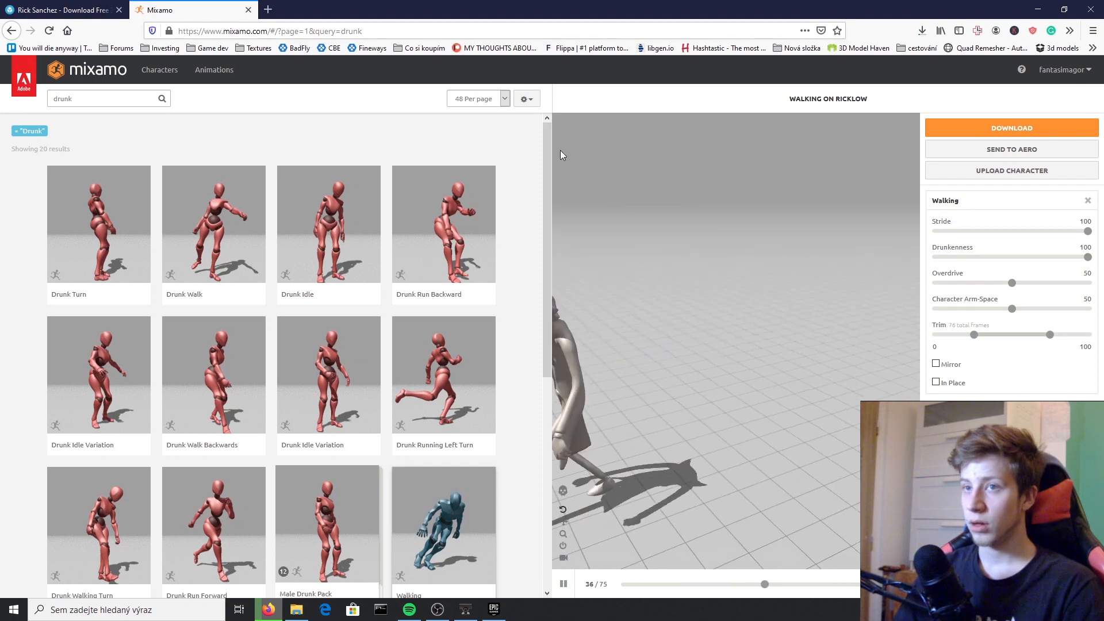
Step: Search the animations for "jump" and preview the second Jumping animation on the character
click(17, 132)
text(j)
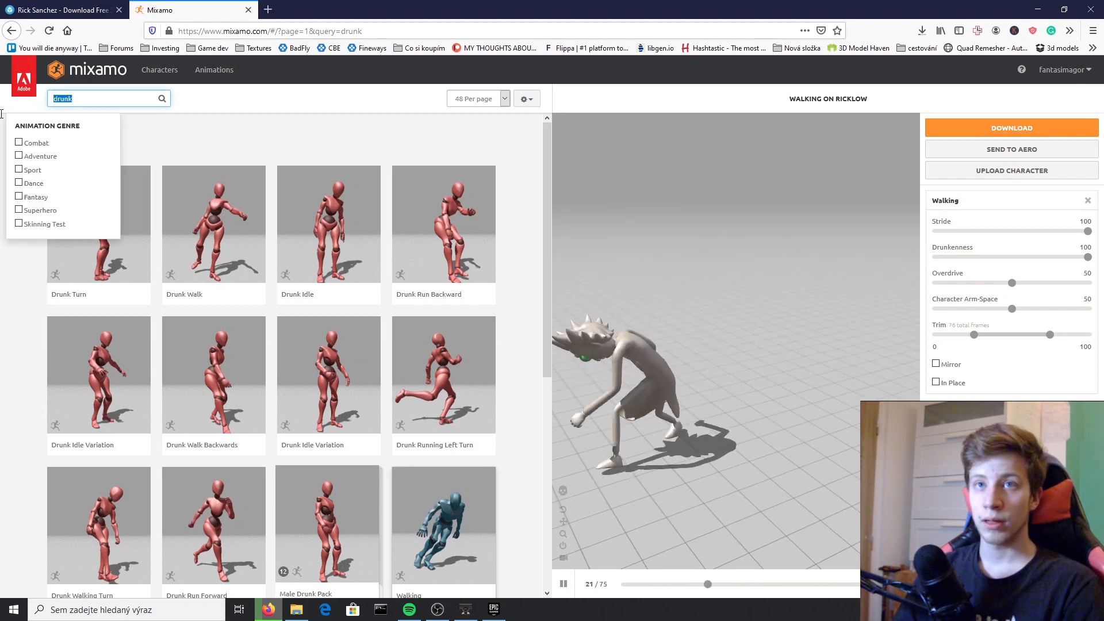
text(ump)
key(Return)
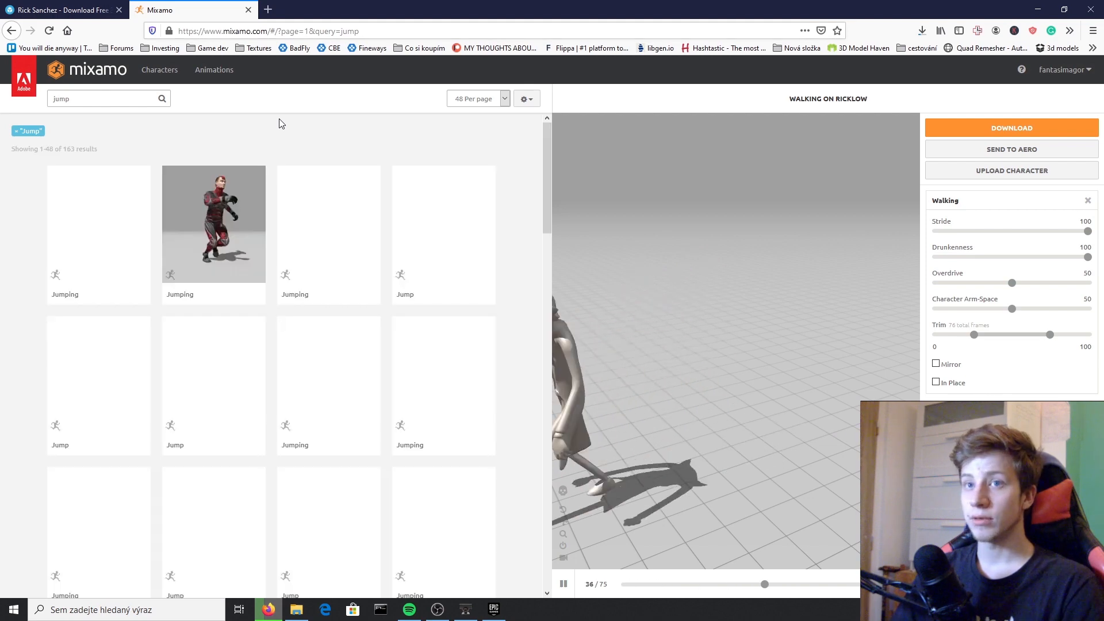
click(256, 244)
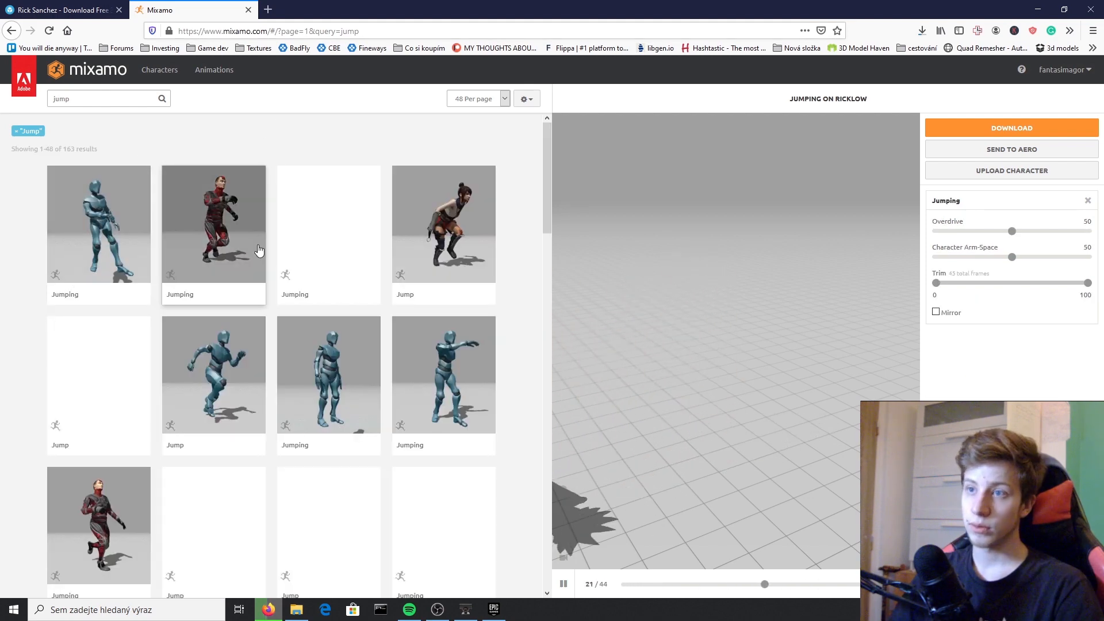
drag(704, 313, 810, 312)
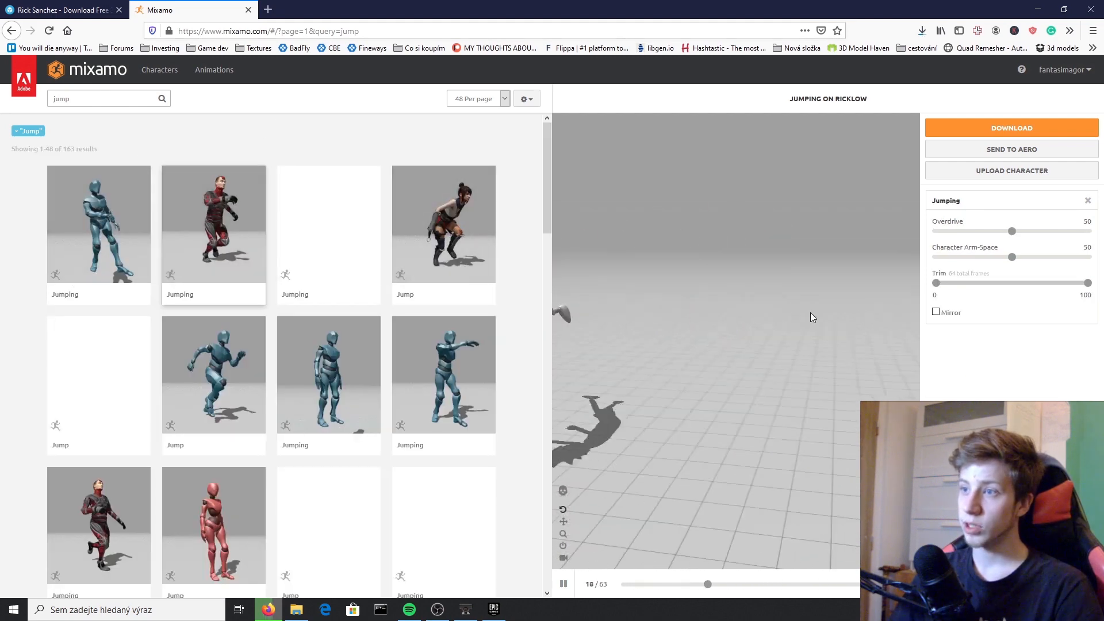
Step: Apply the Jump animation with In Place enabled and download it as FBX with skin at 30 frames per second
click(424, 232)
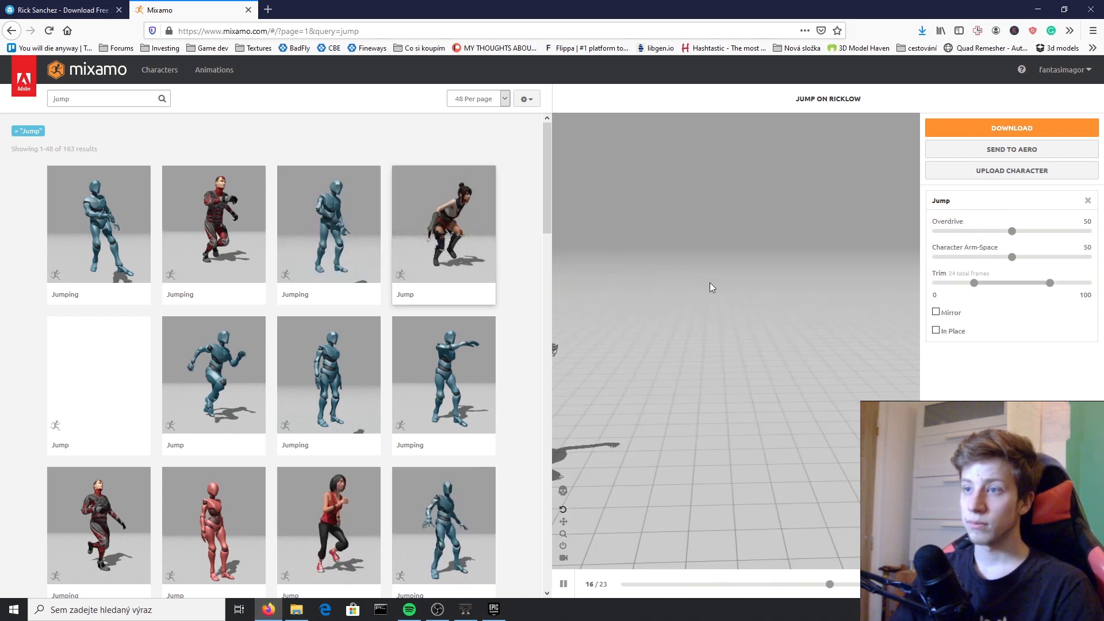
click(949, 332)
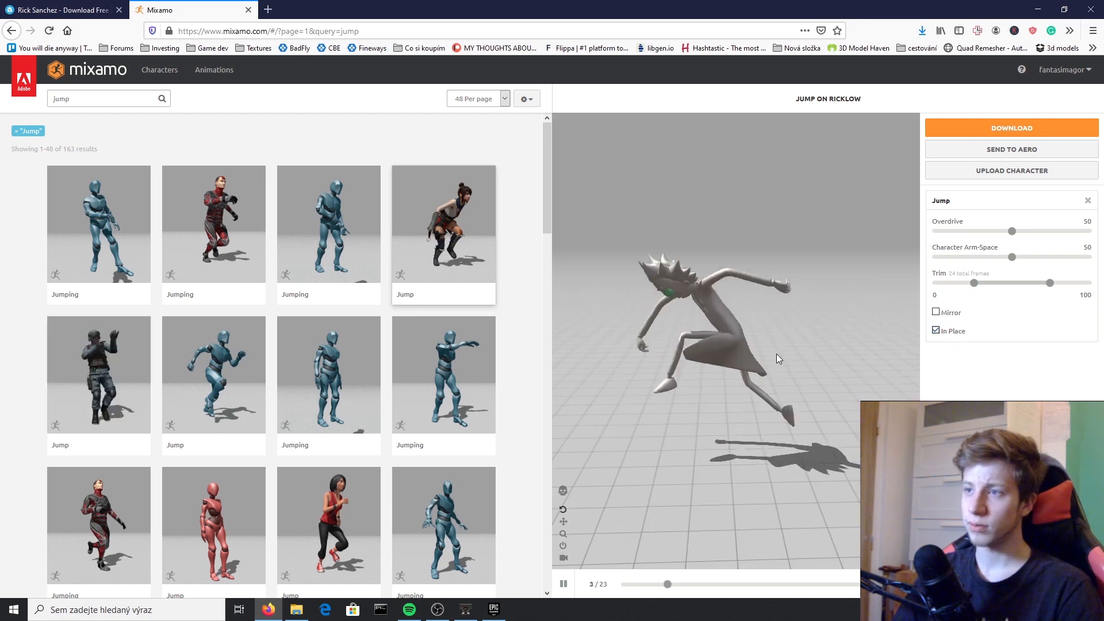
drag(734, 348, 684, 377)
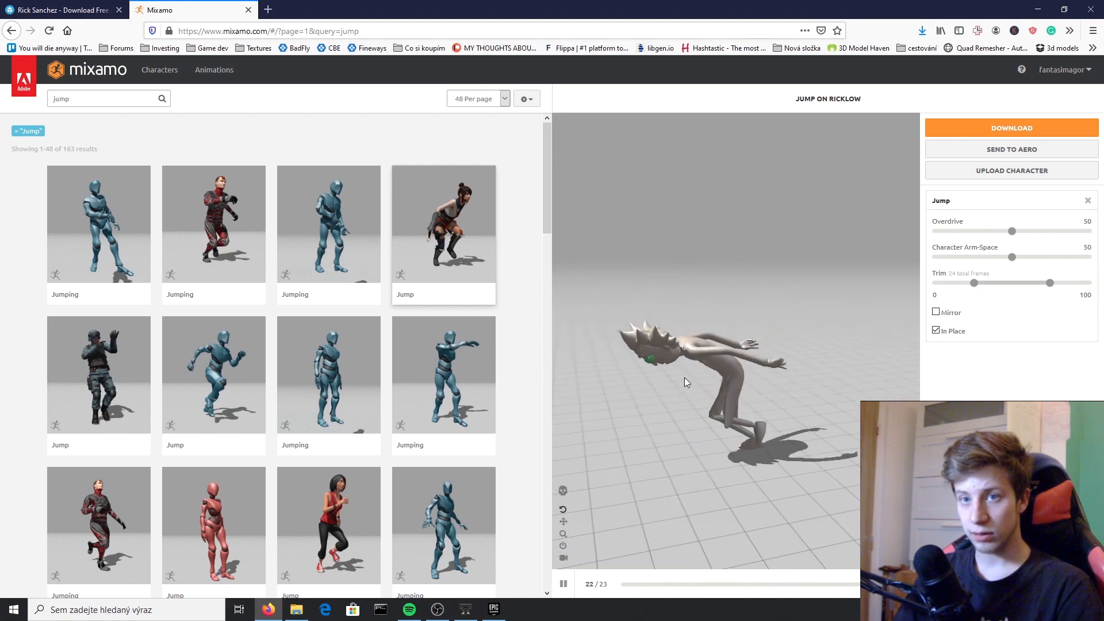
click(995, 128)
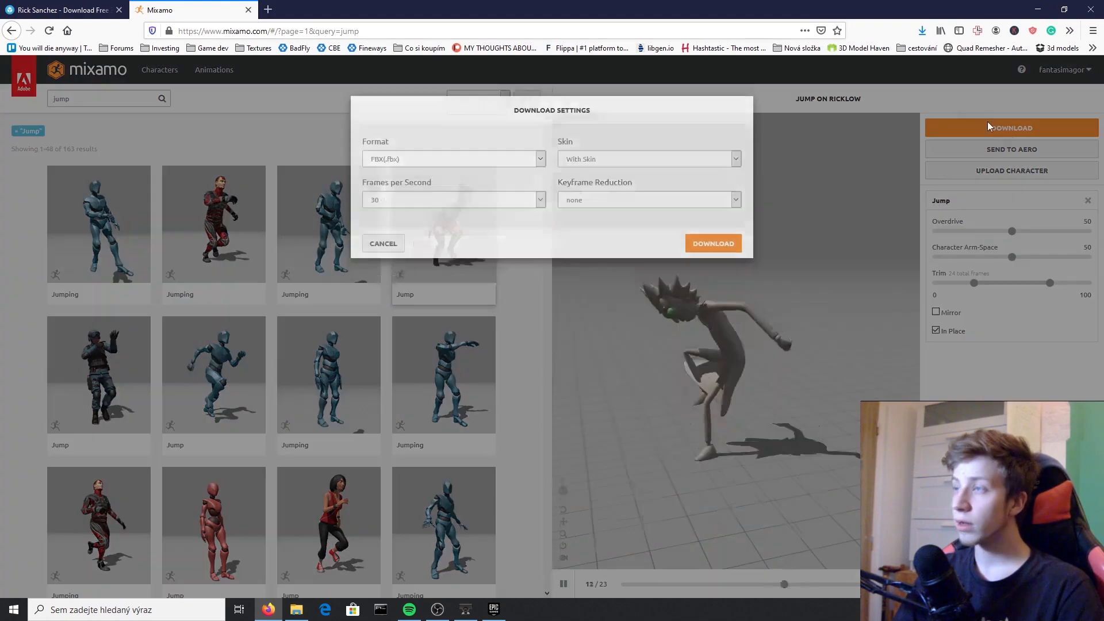
click(713, 260)
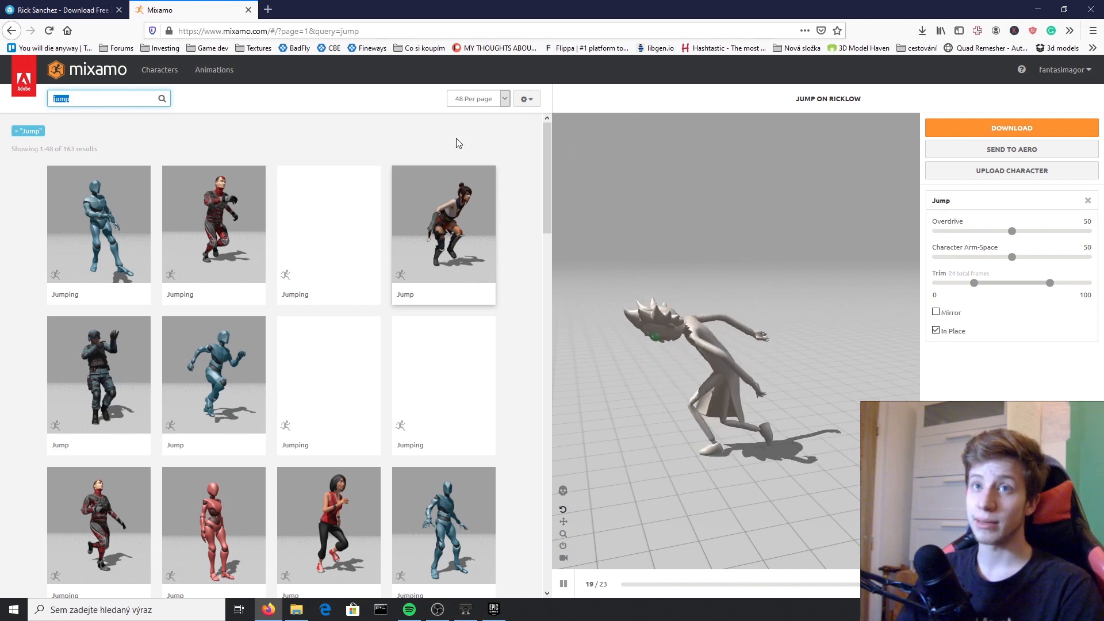
Step: Search the animations for "axe attack" and preview Standing Melee Attack Downward on the character
text(axe)
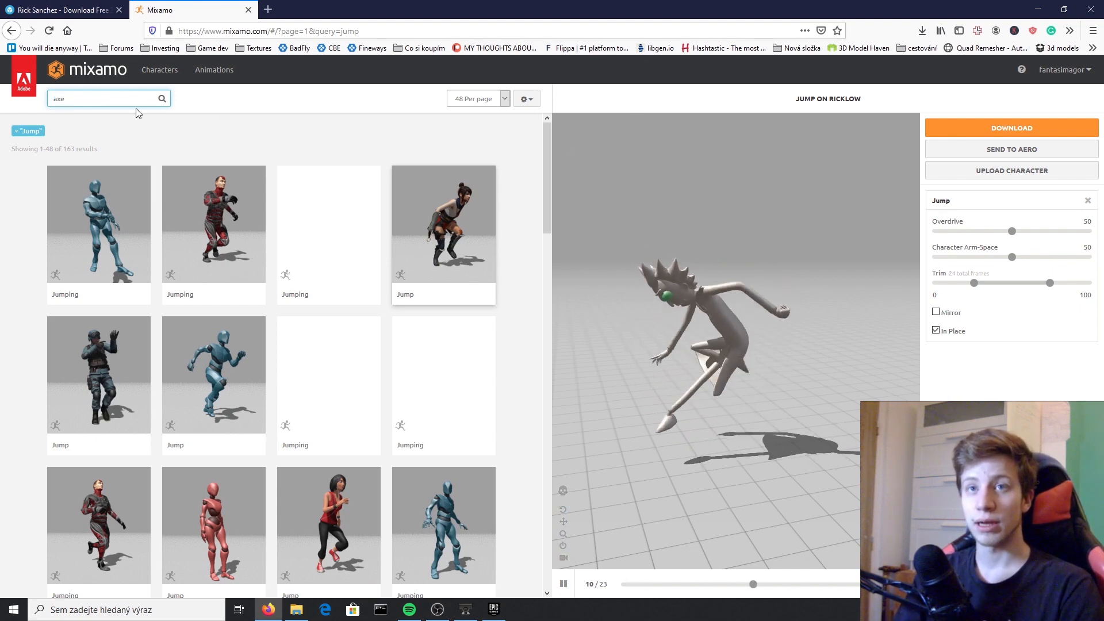
text( attack)
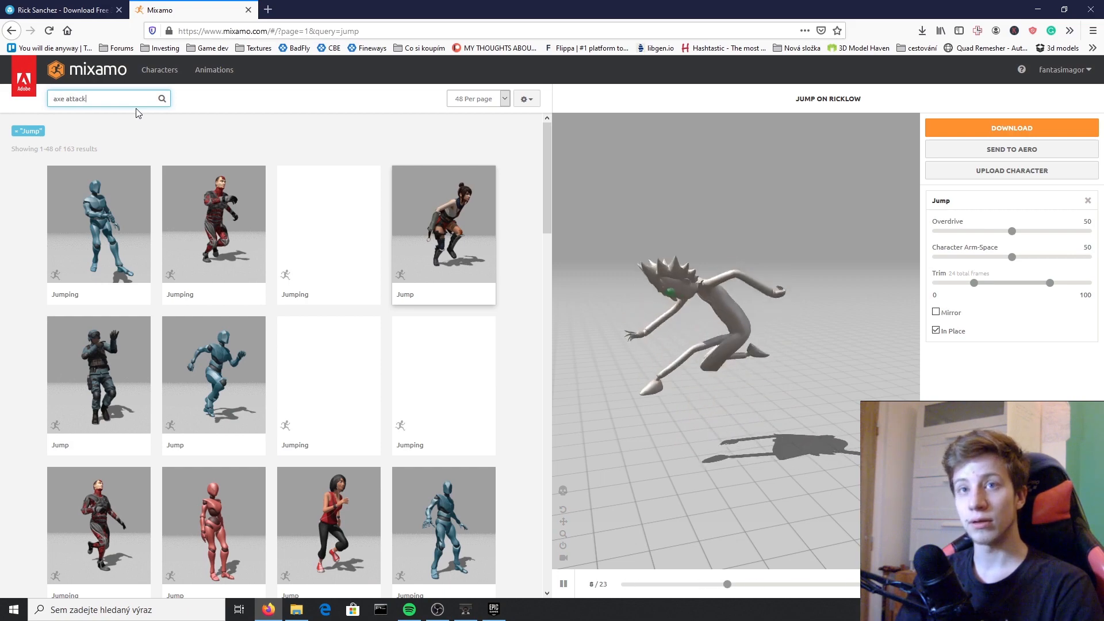
key(Return)
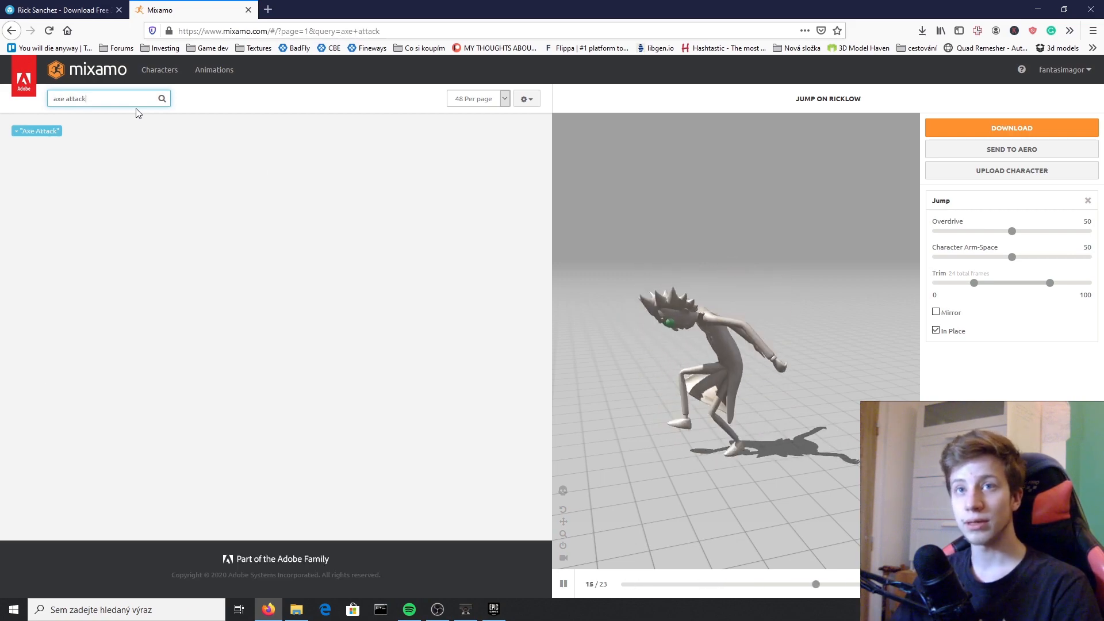
drag(570, 293, 679, 296)
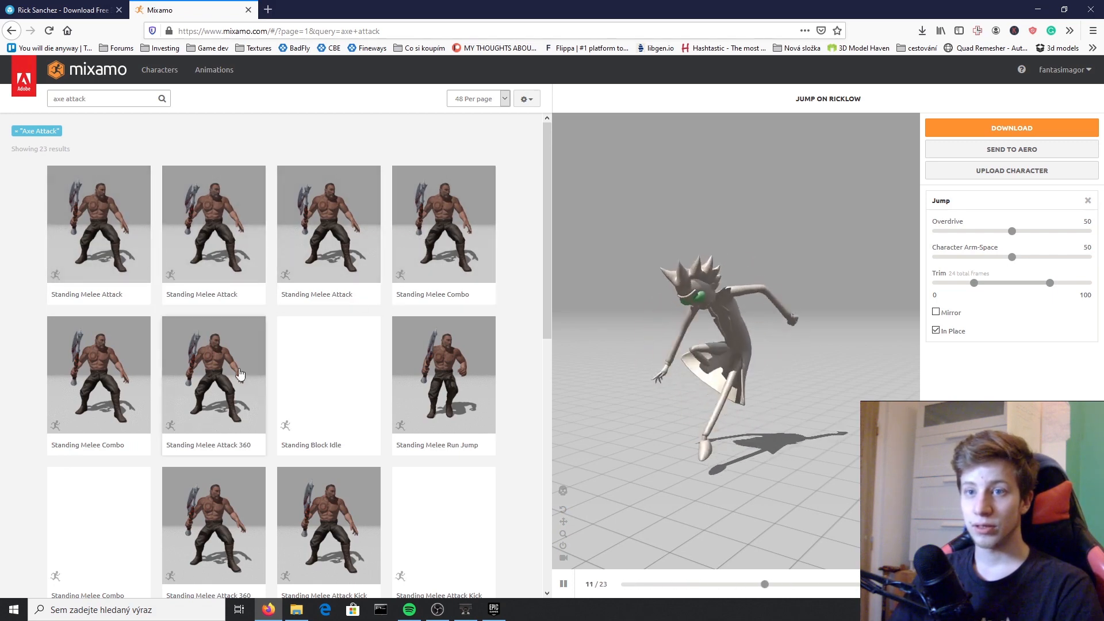
click(225, 230)
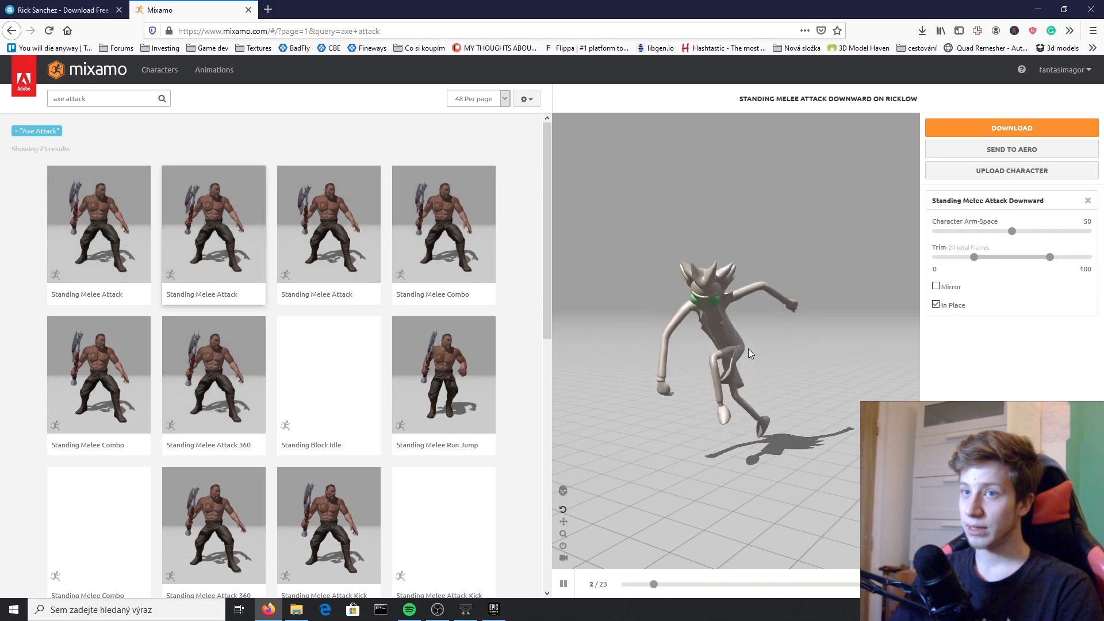
Step: Apply the Standing Melee Attack 360 High animation and download it as FBX with skin at 30 frames per second
click(226, 362)
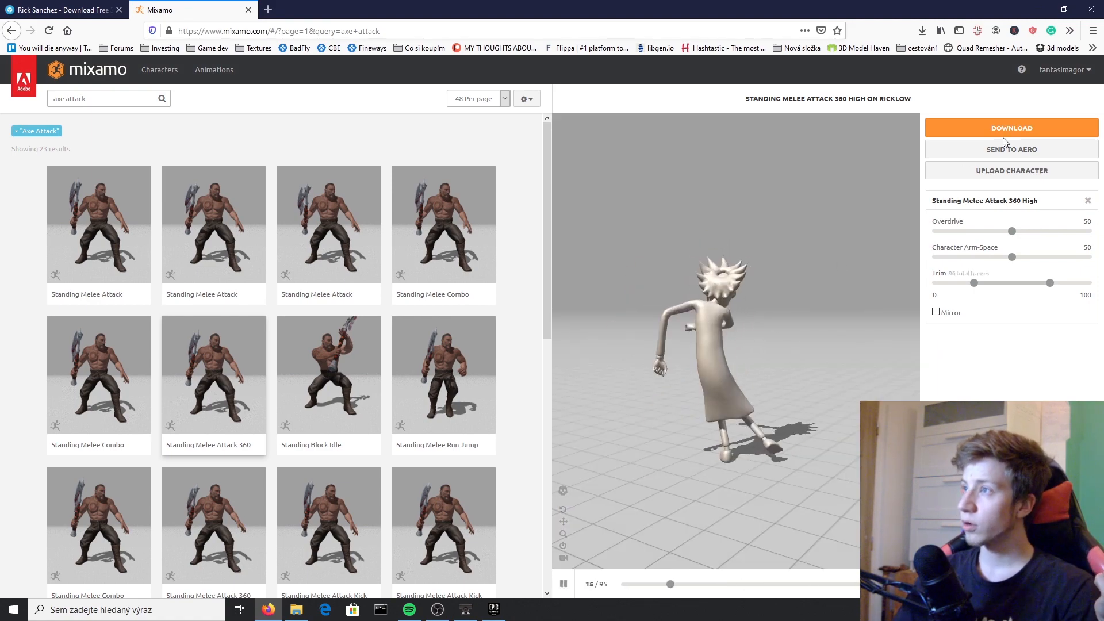
click(1015, 129)
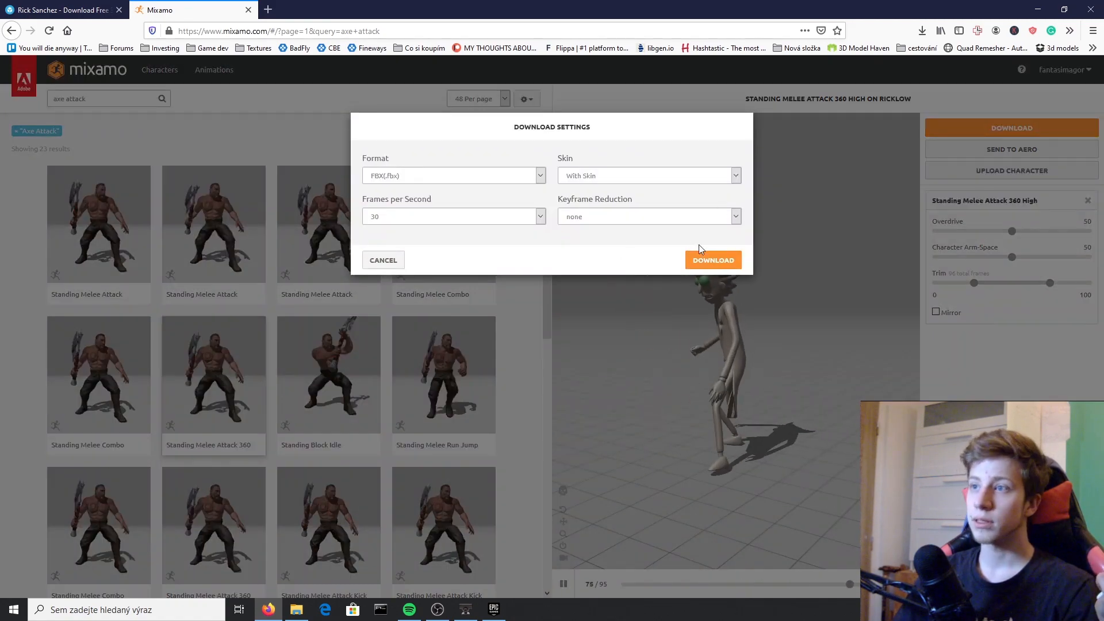
click(715, 260)
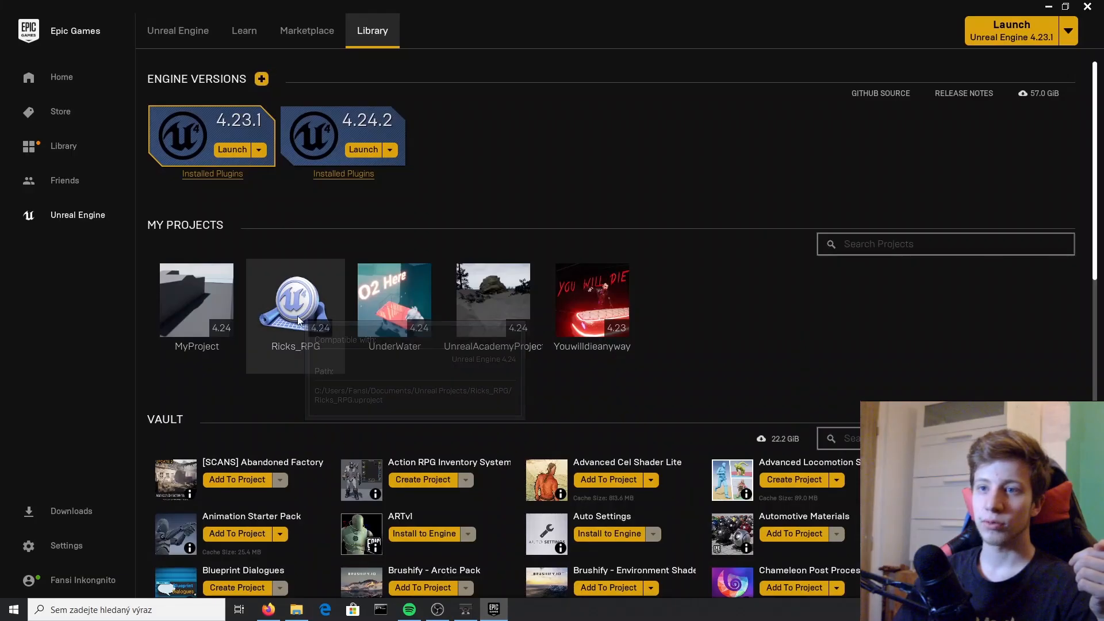
Step: Launch the Ricks_RPG project from the Epic Games Launcher, switch to Unreal Editor and show the root Content folder
double_click(299, 320)
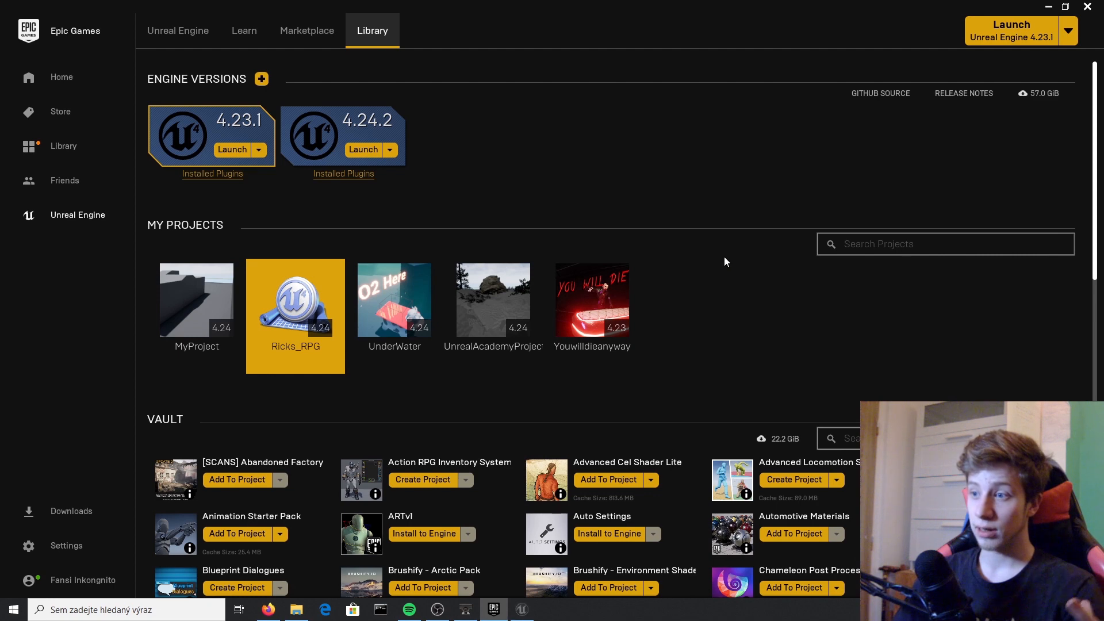
click(527, 611)
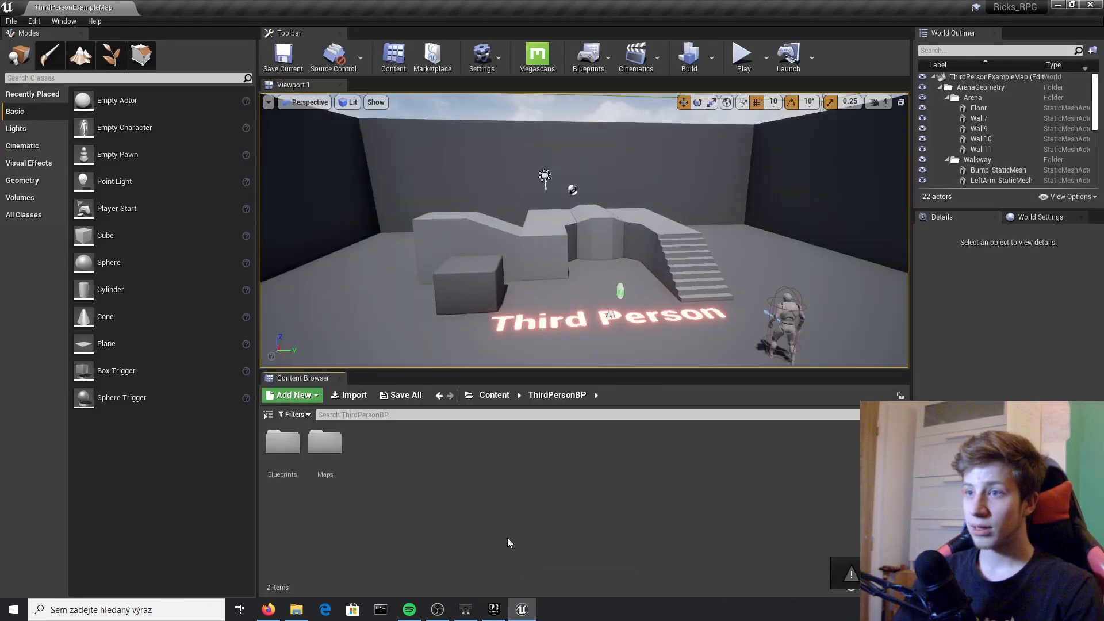
click(499, 397)
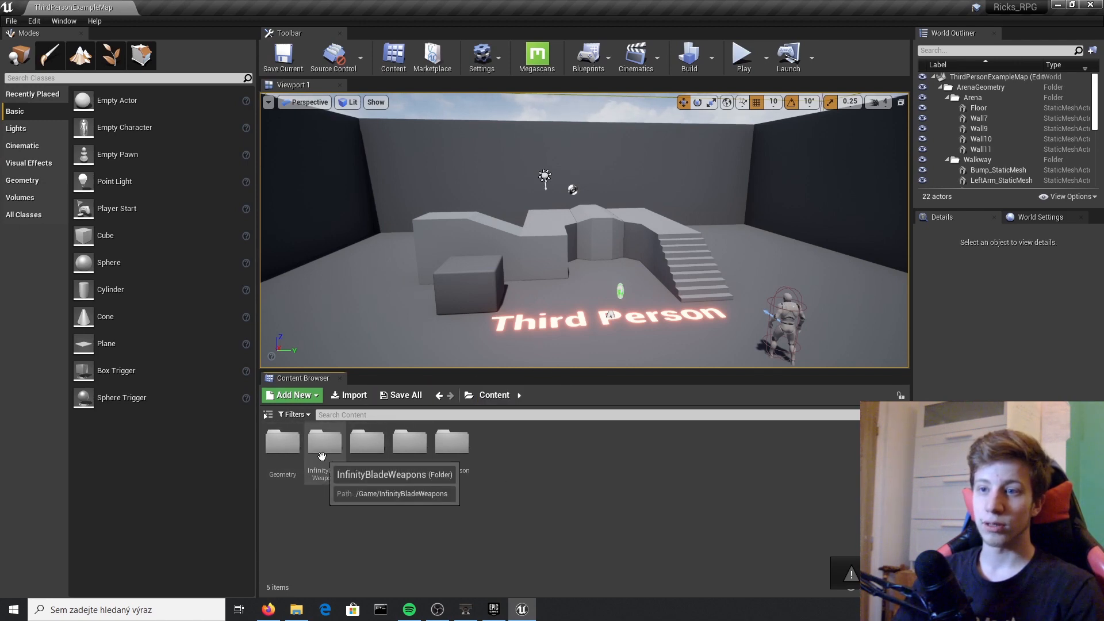
Step: Browse the InfinityBladeWeapons assets down to the Blade_CrudeAxe folder under Weapons, Blade and Axes
double_click(322, 456)
click(371, 460)
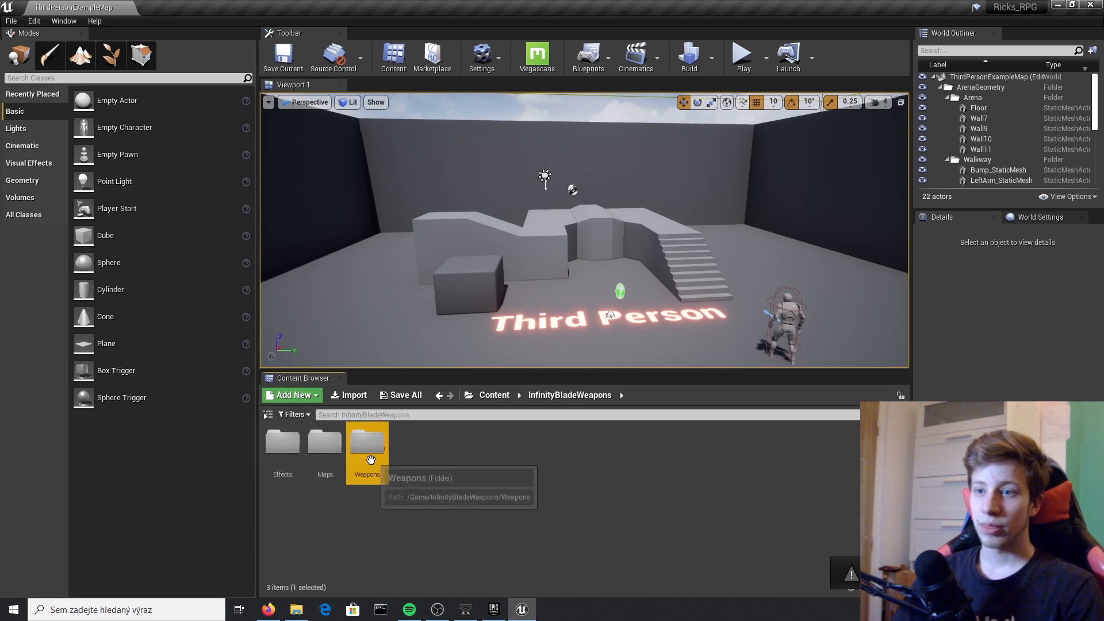
double_click(371, 461)
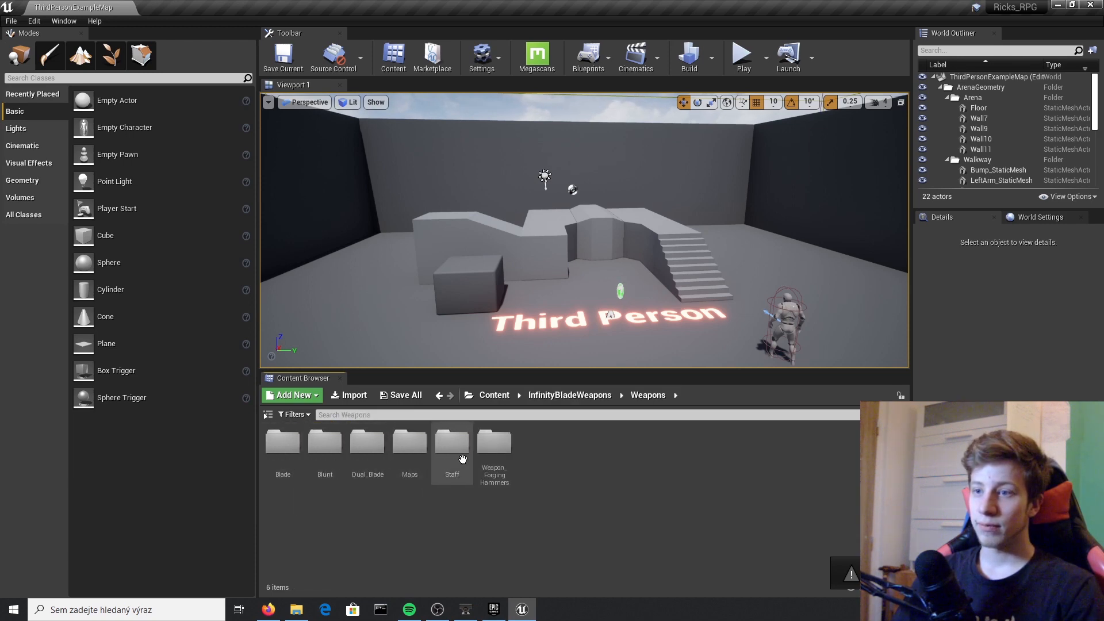
click(283, 454)
double_click(283, 454)
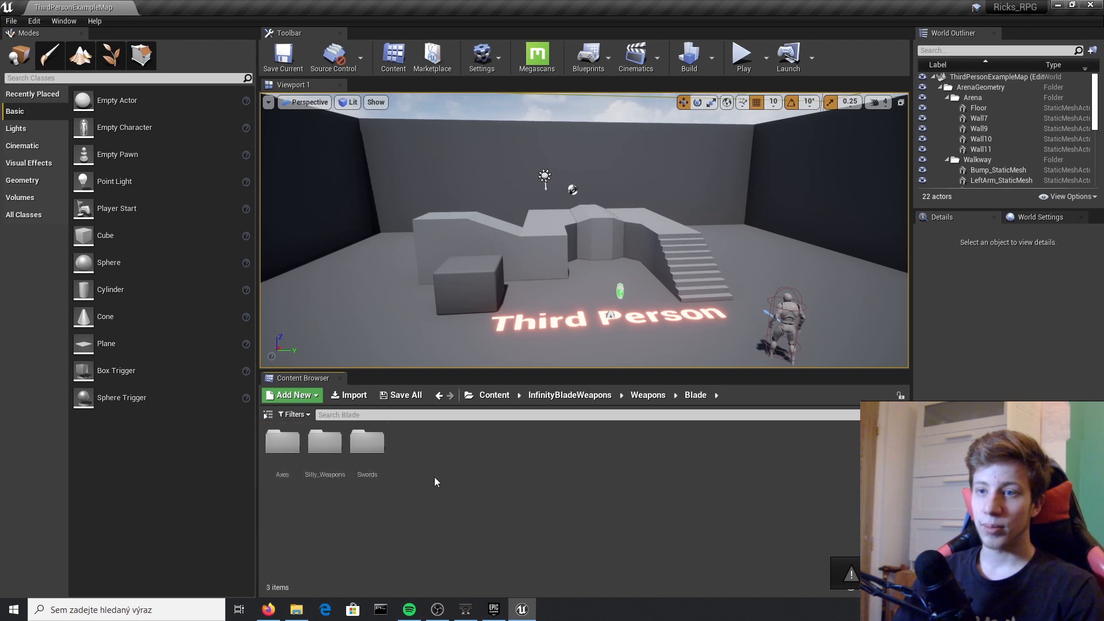
double_click(282, 443)
double_click(368, 443)
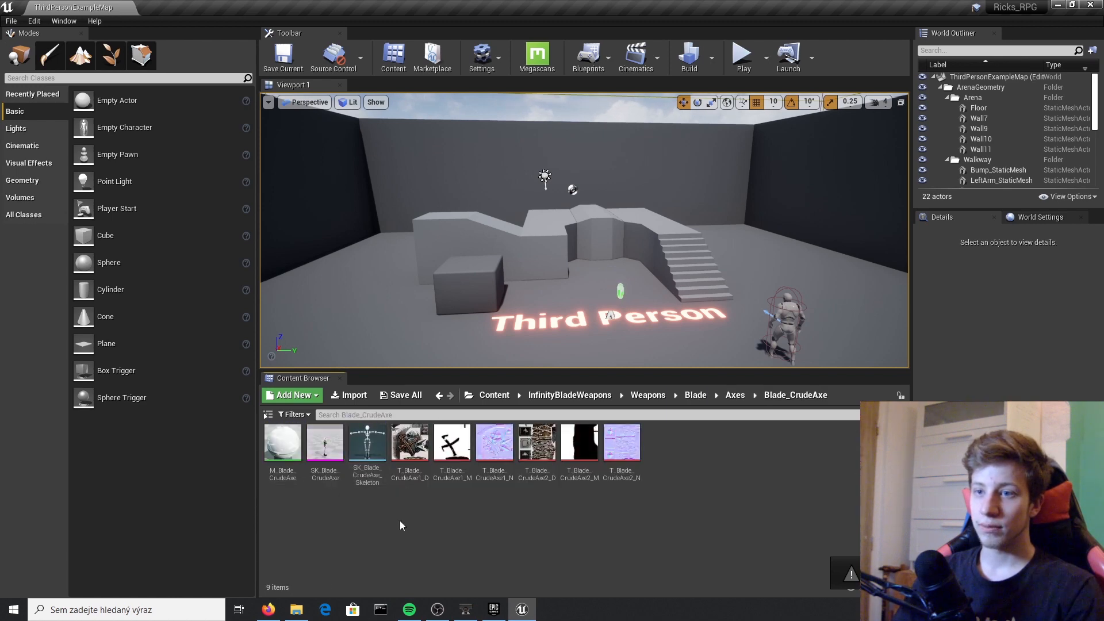
Step: Open the SK_Blade_CrudeAxe skeletal mesh, examine the axe's shape and textures from several angles, and close its editor
click(340, 450)
double_click(338, 451)
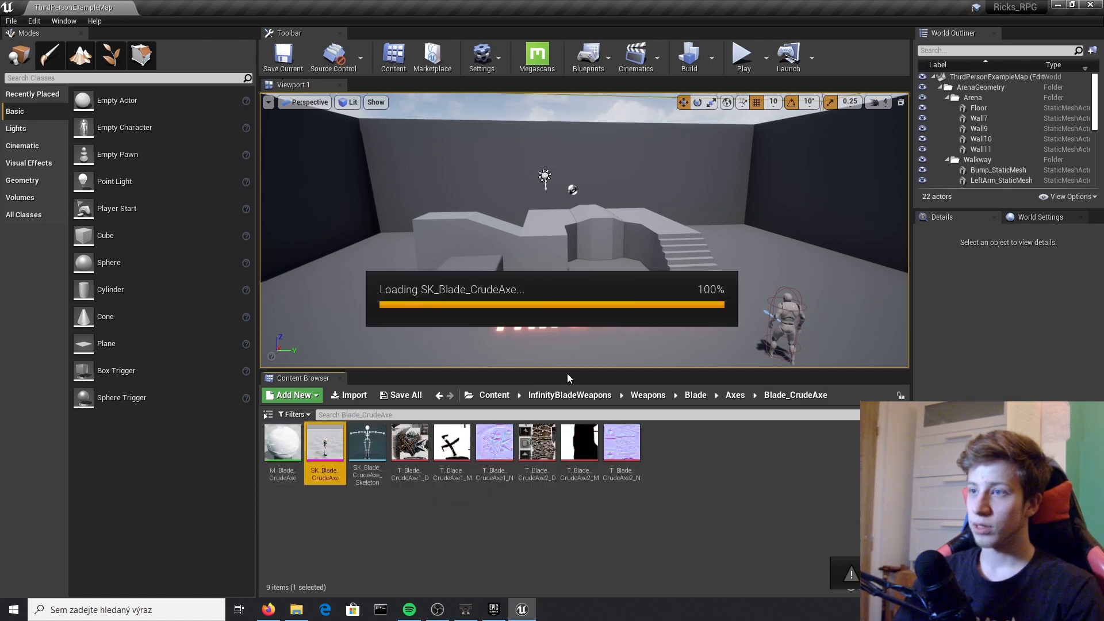
scroll(671, 357, up, 5)
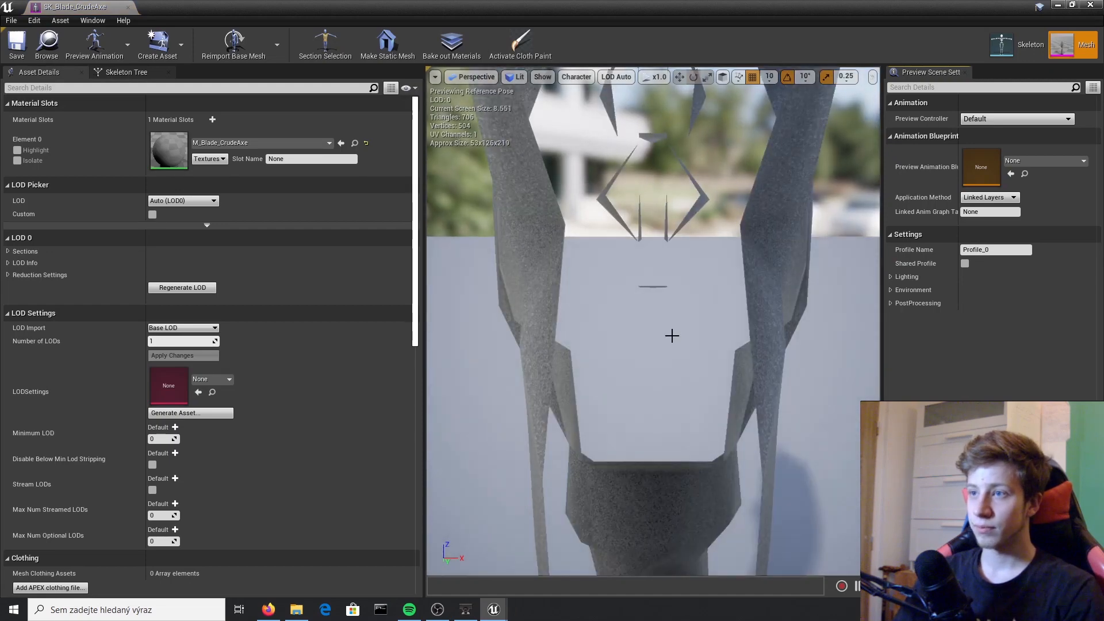
scroll(670, 335, down, 4)
right_drag(670, 336, 724, 347)
key(d)
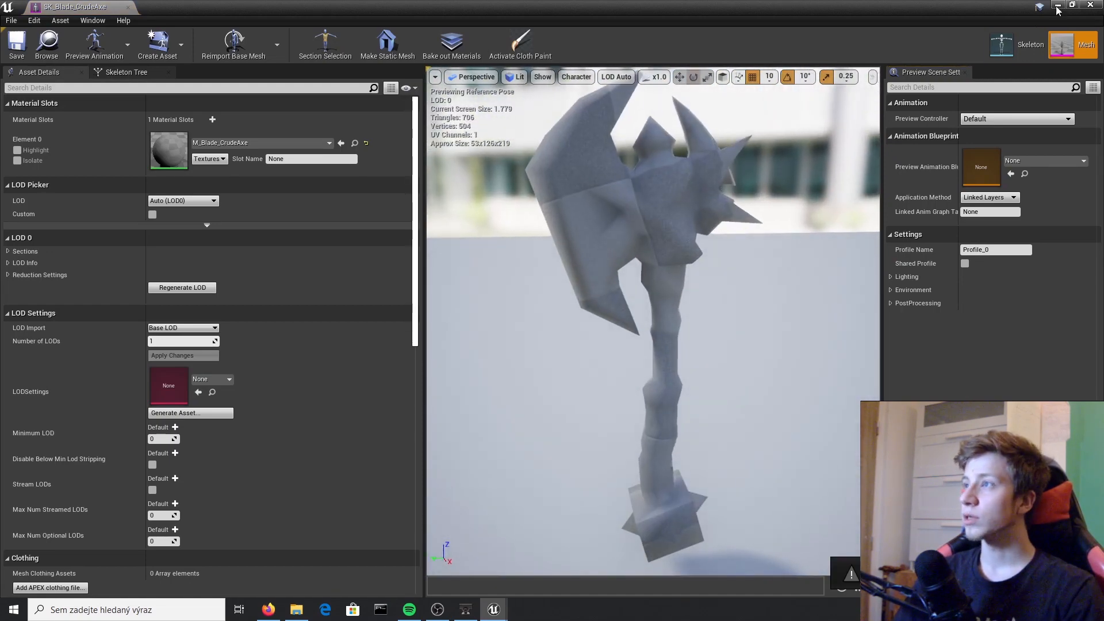
click(1092, 7)
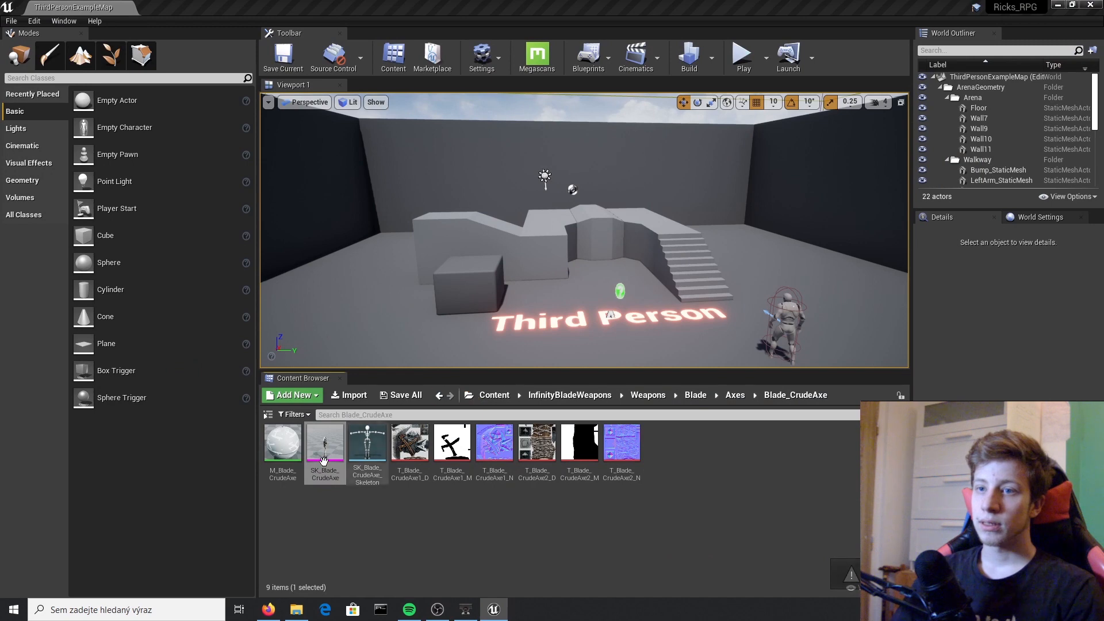
double_click(324, 460)
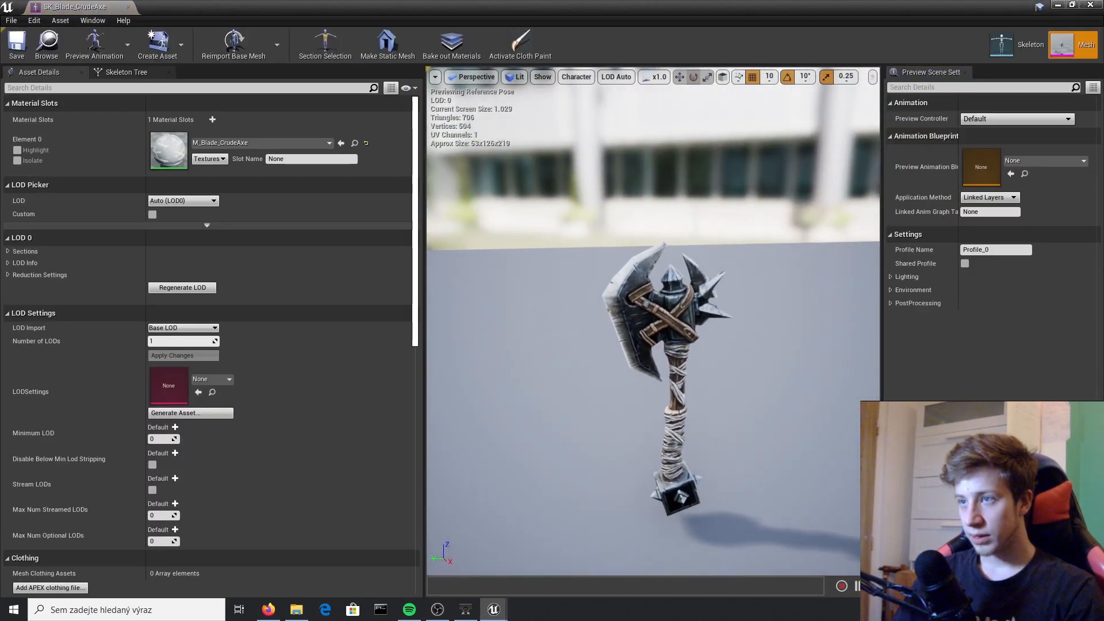
drag(654, 322, 653, 271)
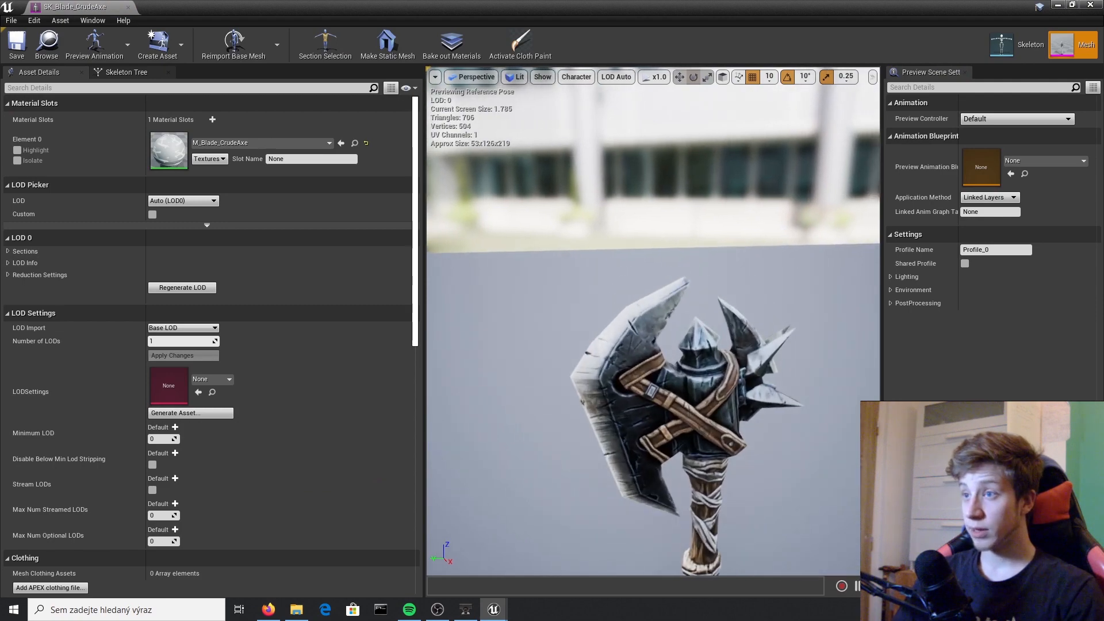
click(1095, 4)
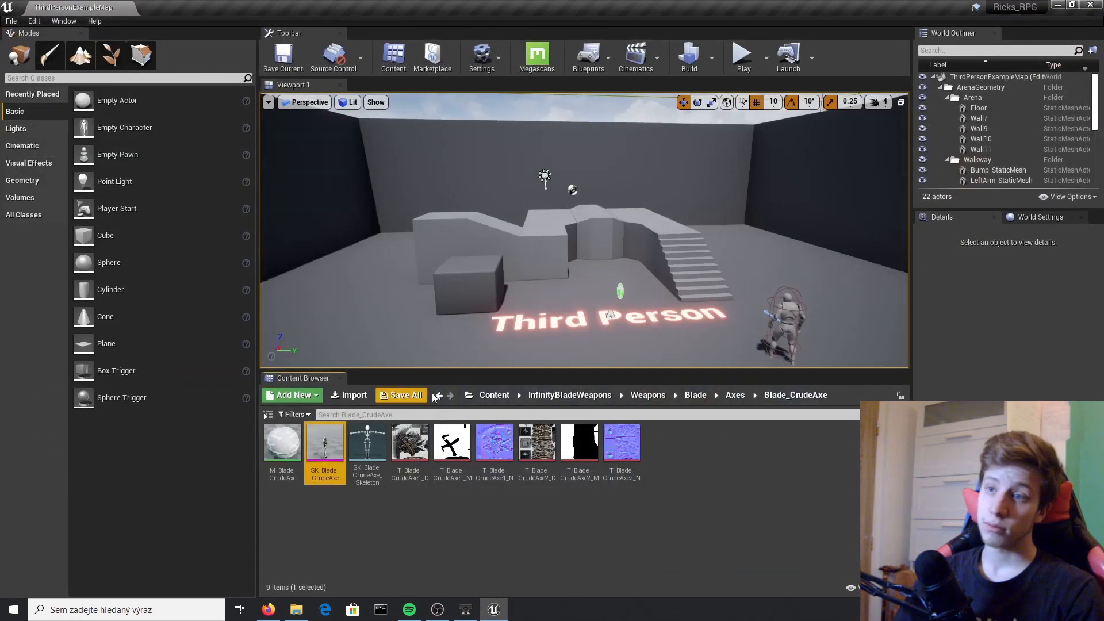
Step: Create a folder named Rick in the root Content folder and open it
click(494, 395)
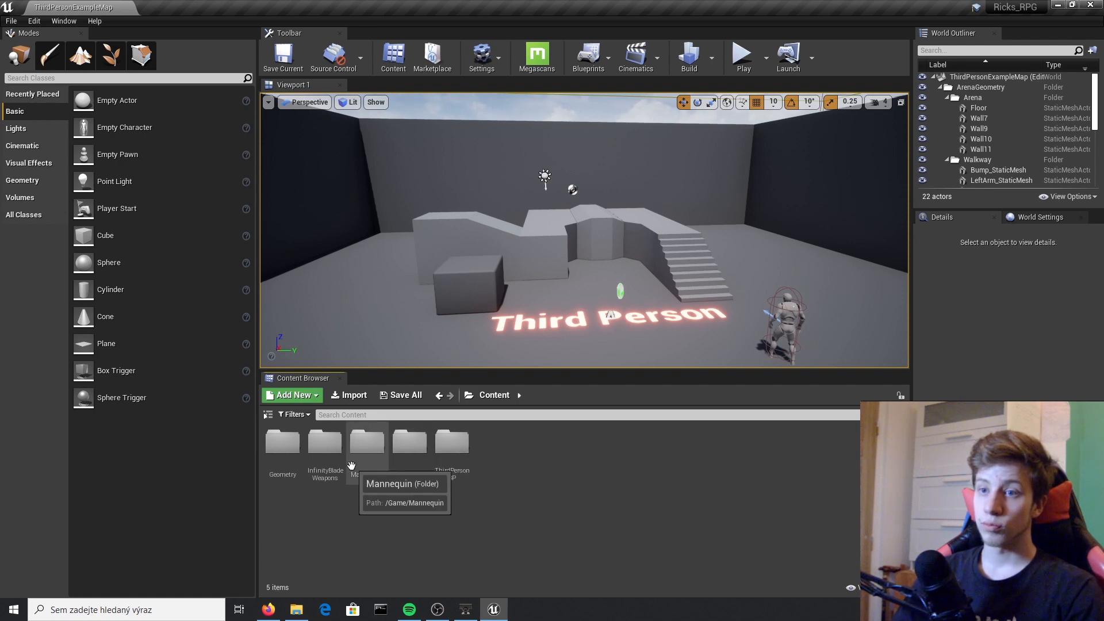
double_click(325, 443)
click(494, 395)
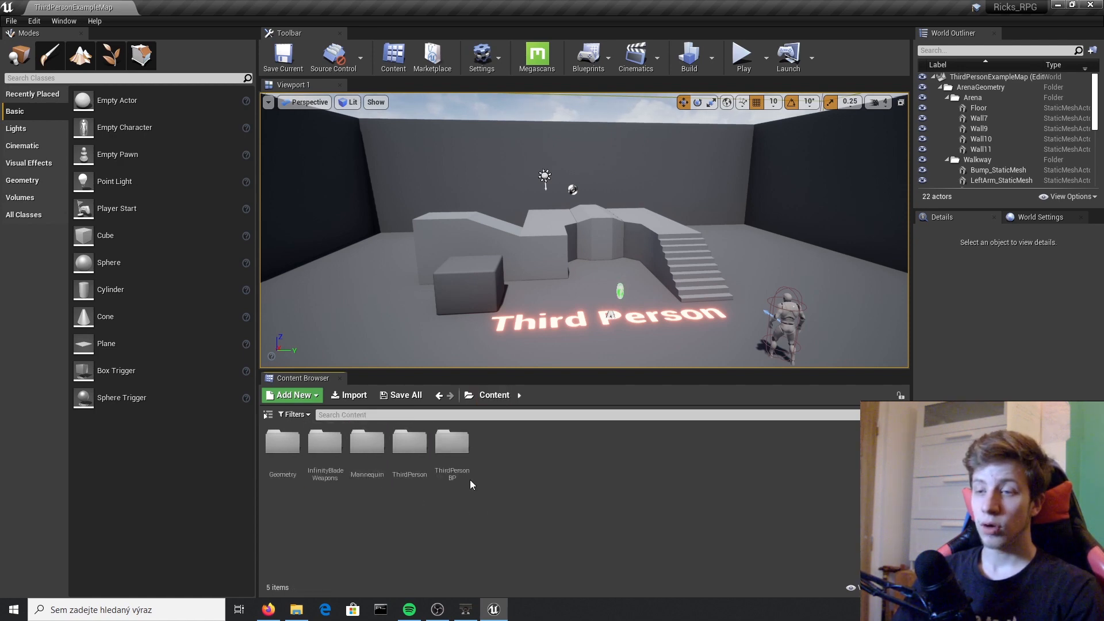
right_click(548, 493)
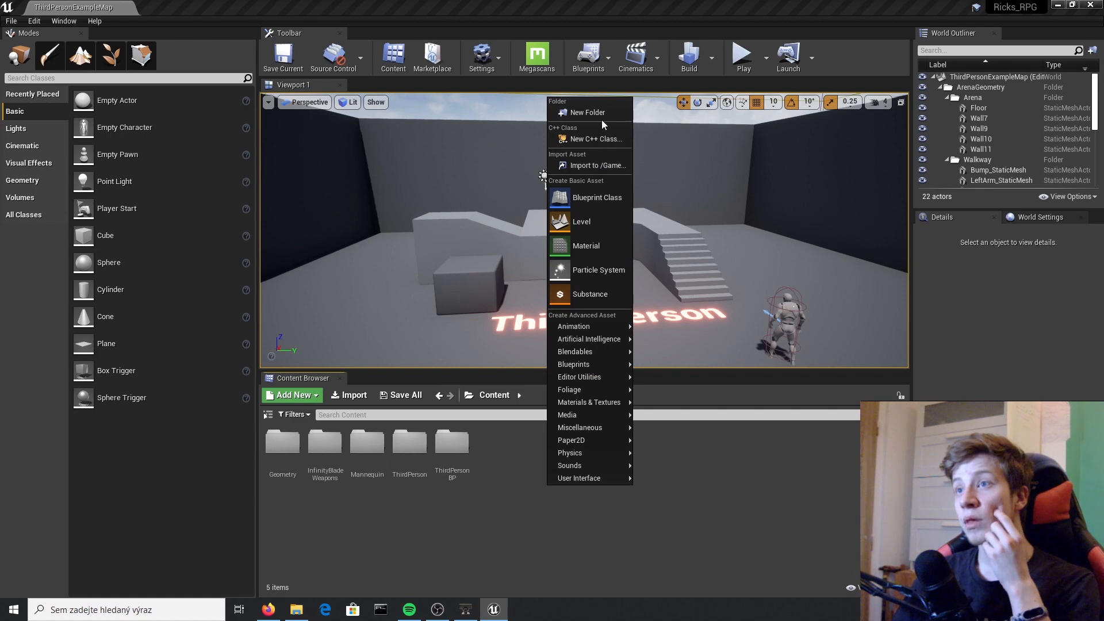
click(587, 113)
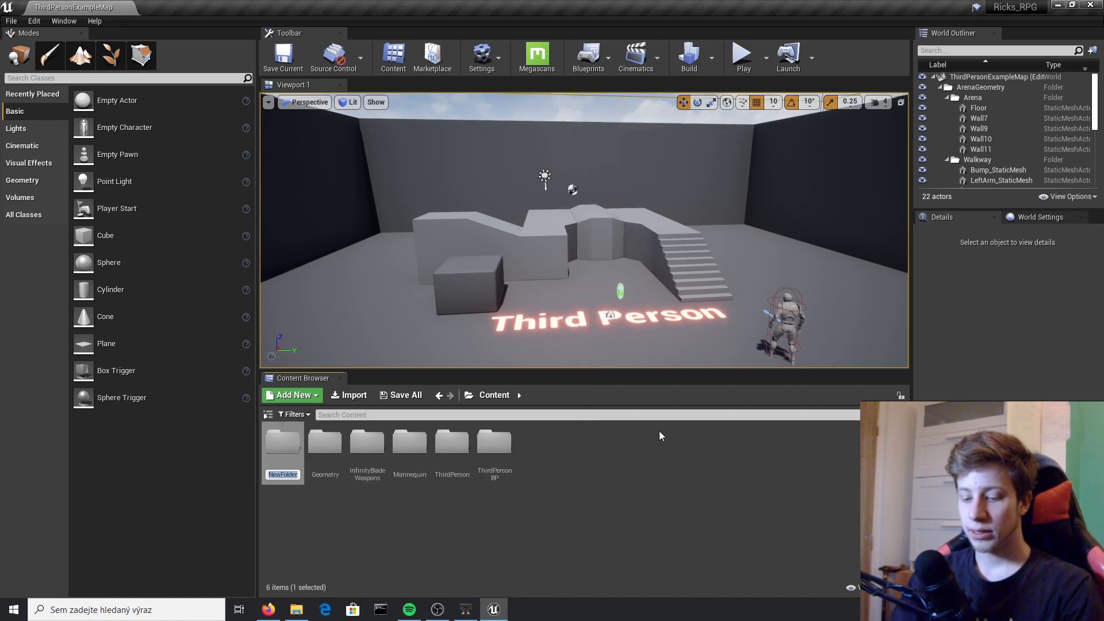
key(Return)
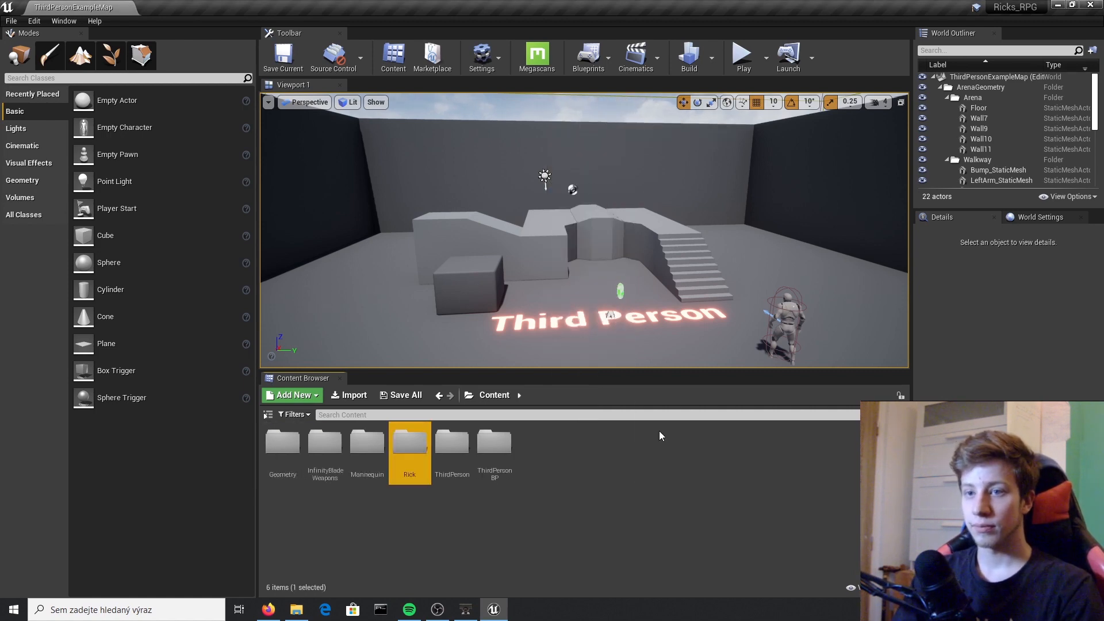
key(Return)
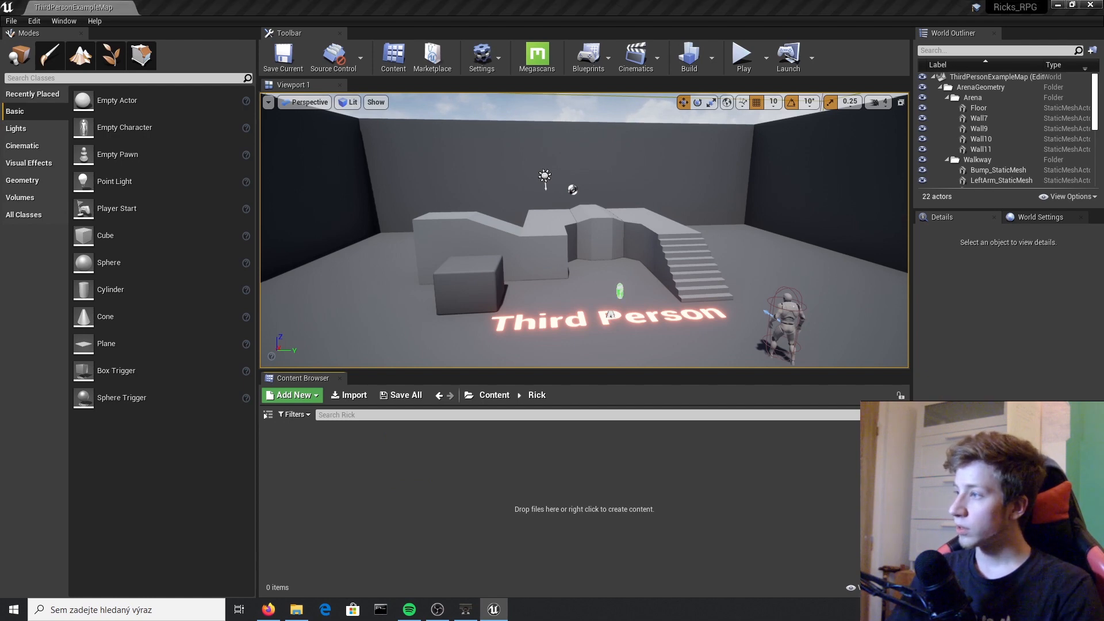
Step: Import the Jump FBX from the downloads folder into Rick with its mesh and animation, leaving the skeleton as None
key(alt+Tab)
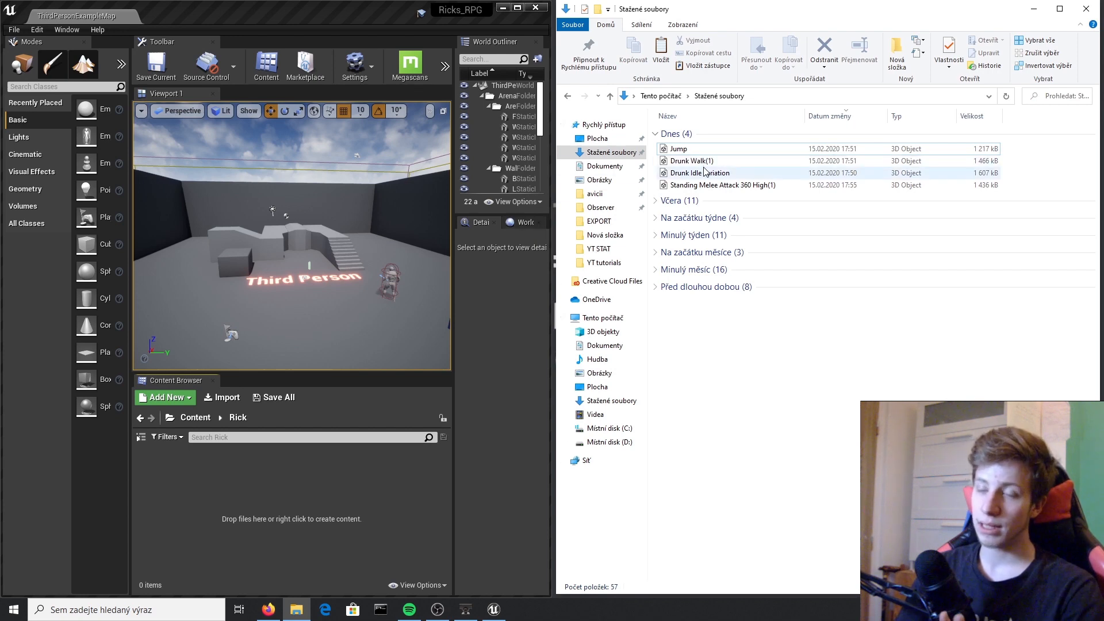
click(708, 151)
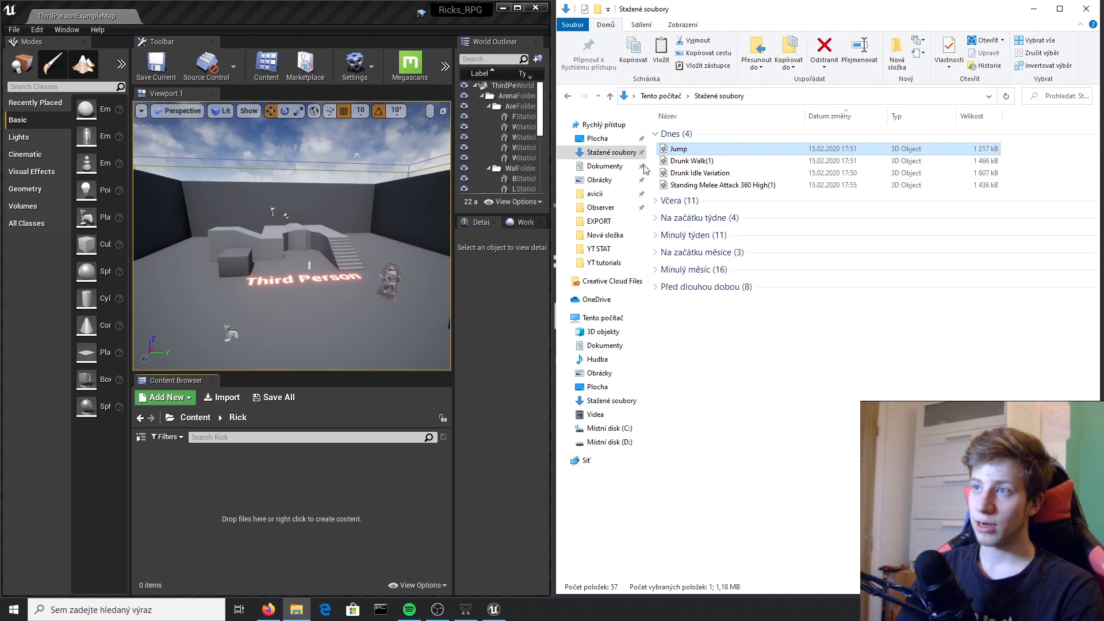
drag(644, 168, 325, 518)
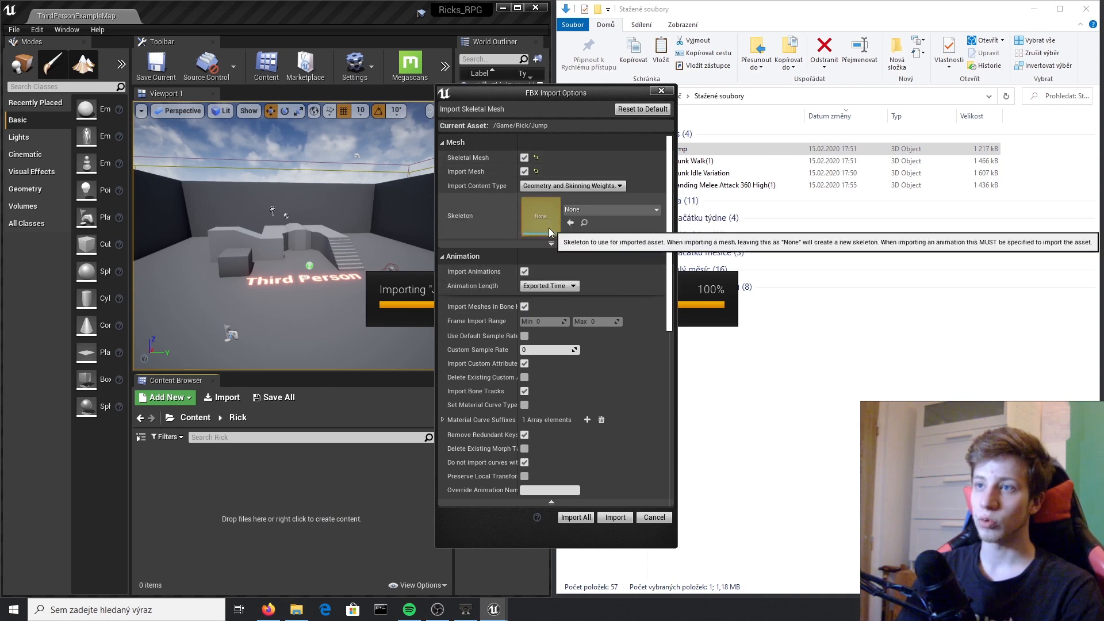
click(575, 517)
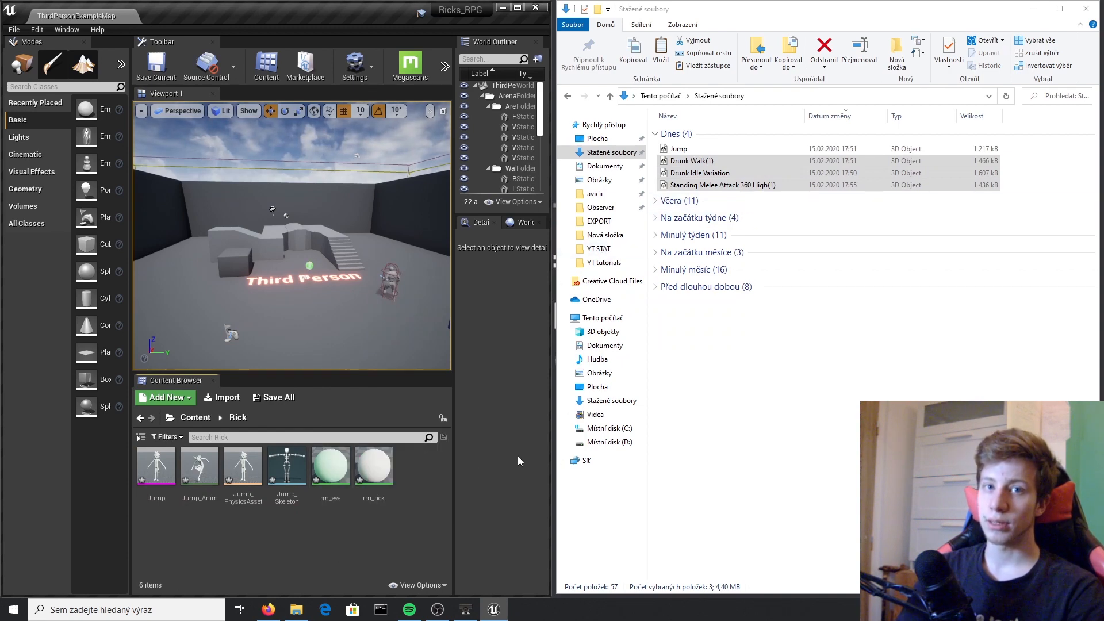
Step: Import the Drunk Walk, Drunk Idle Variation and Standing Melee Attack 360 High files as animations only, using Jump_Skeleton
drag(718, 177, 366, 535)
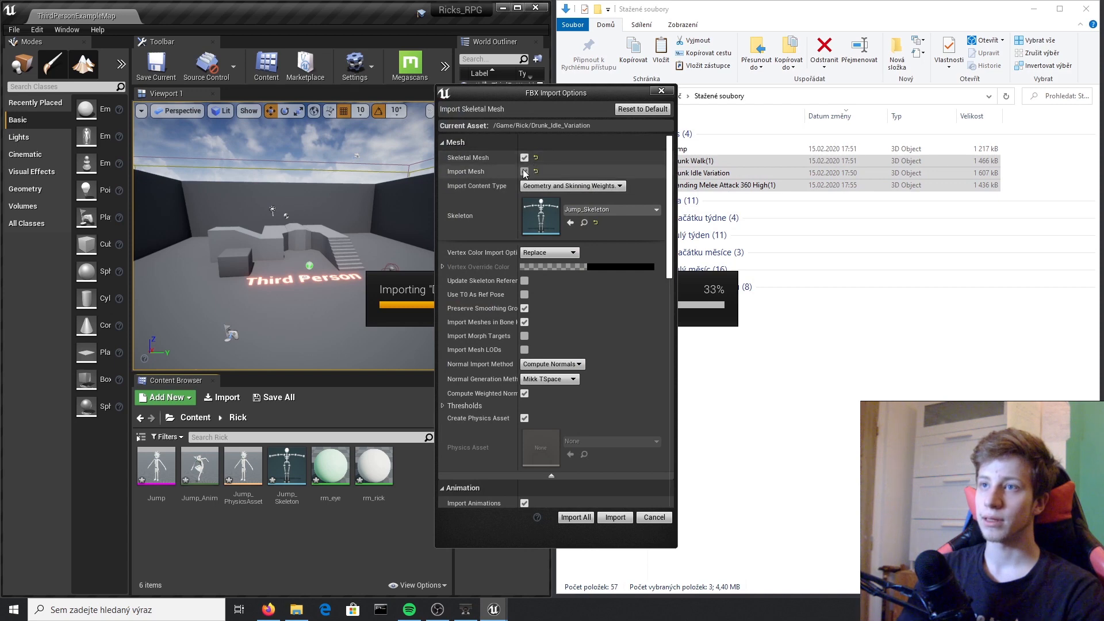
click(524, 171)
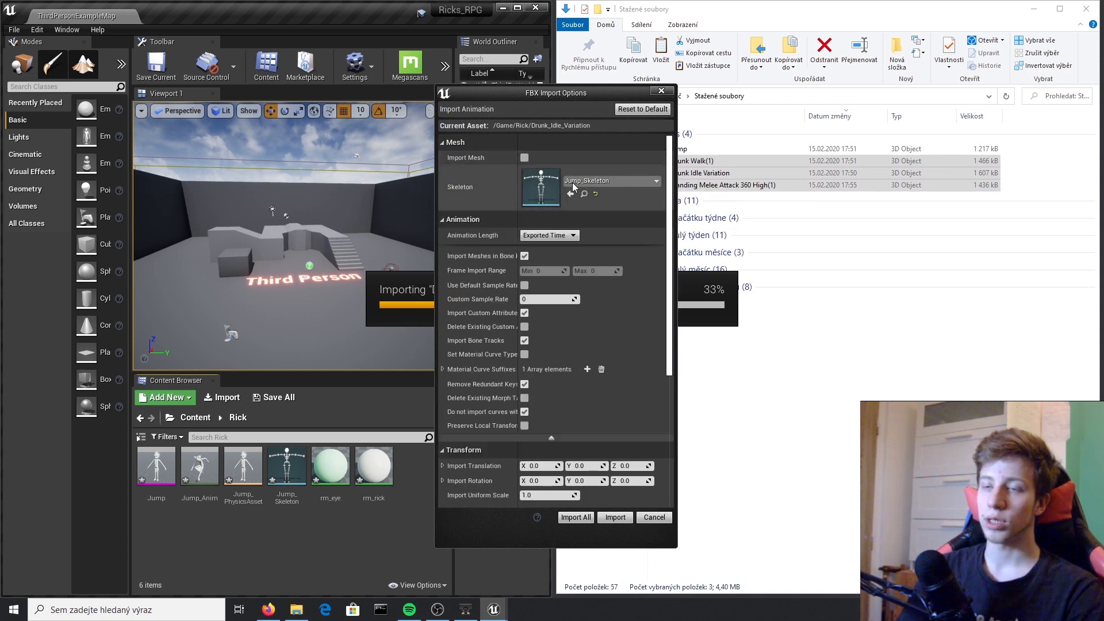
click(576, 518)
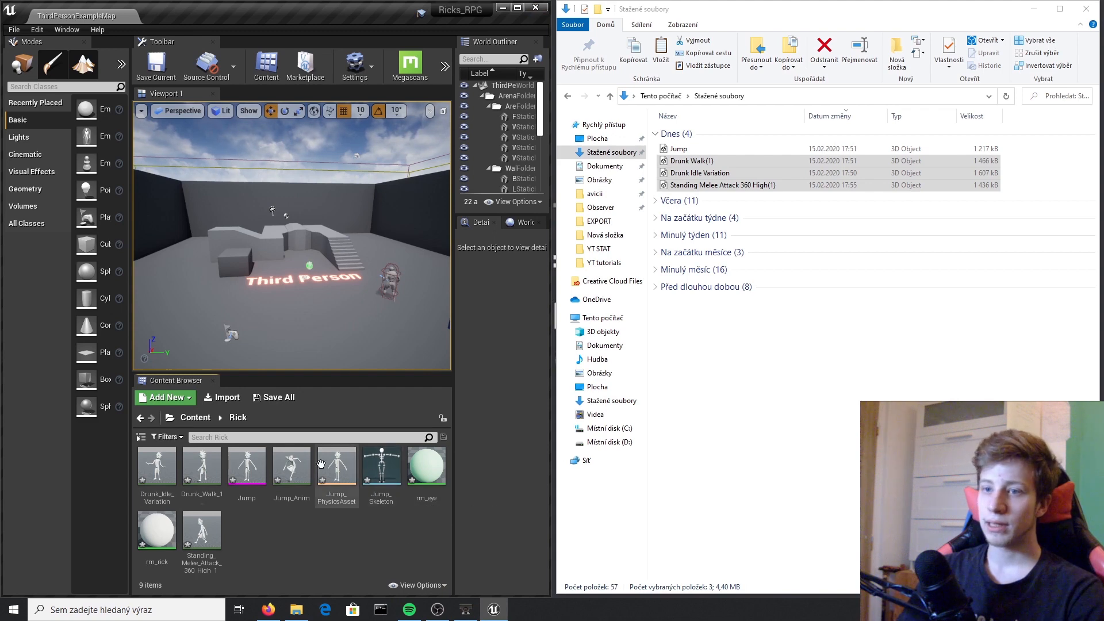
Step: Open the Jump skeletal mesh, preview Jump_Anim and Drunk_Walk_1_ on the character, view the walk from another angle, and close its editor
double_click(259, 477)
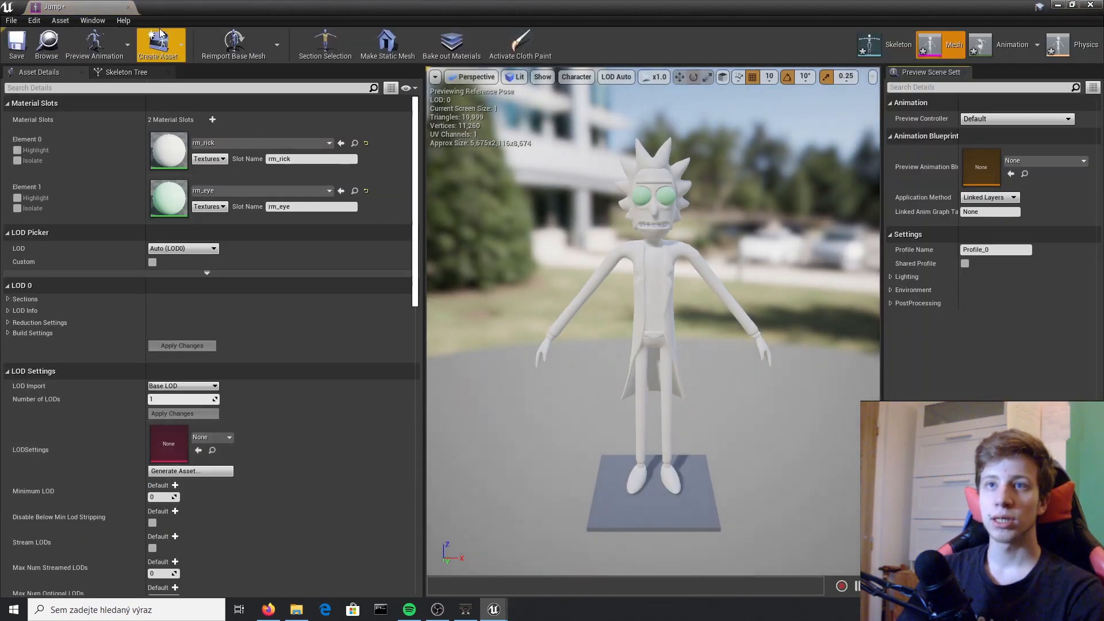
click(105, 46)
click(110, 121)
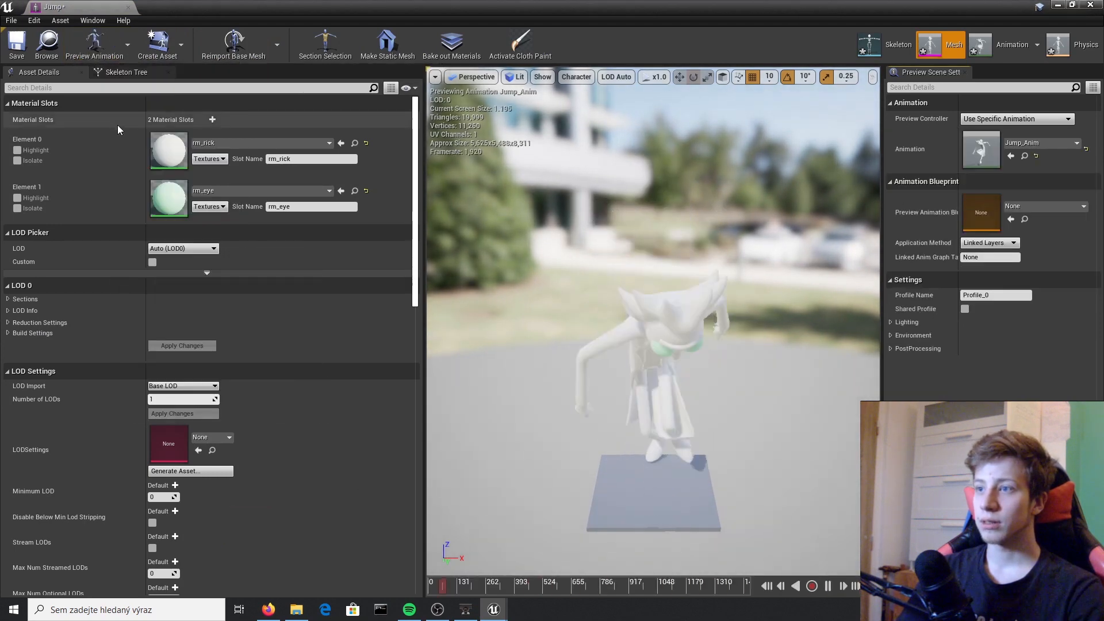
click(95, 46)
click(131, 105)
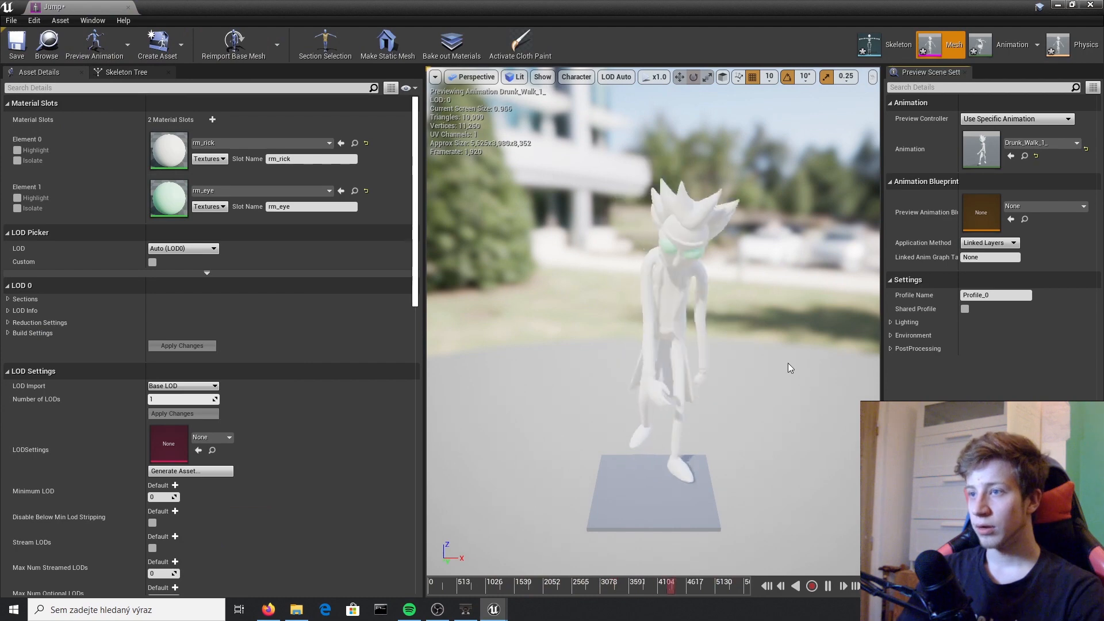
drag(789, 368, 744, 384)
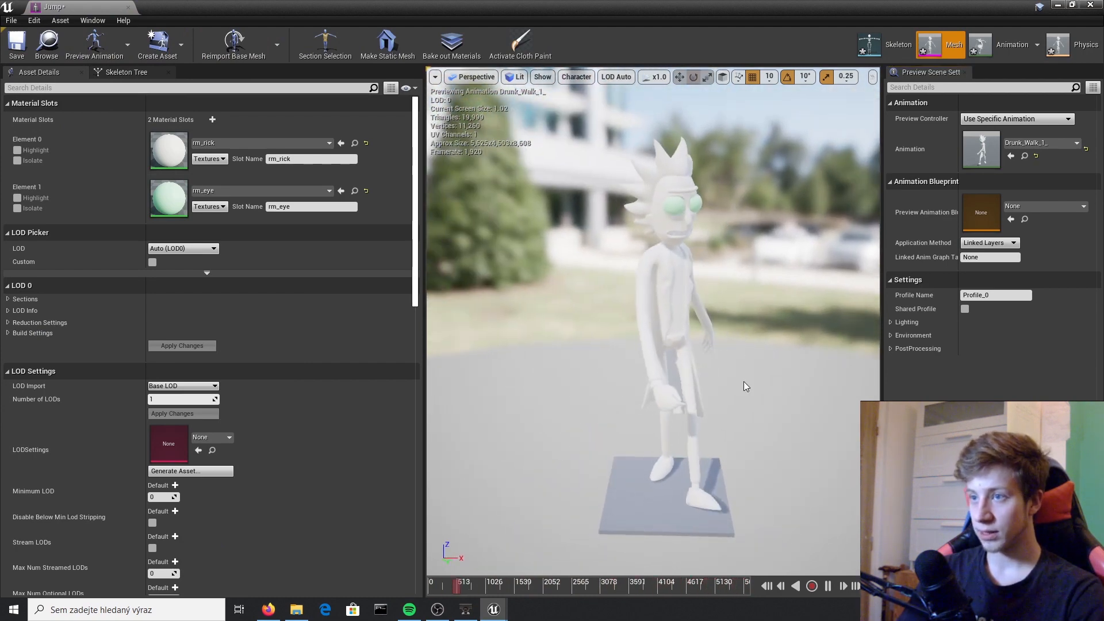
click(1095, 5)
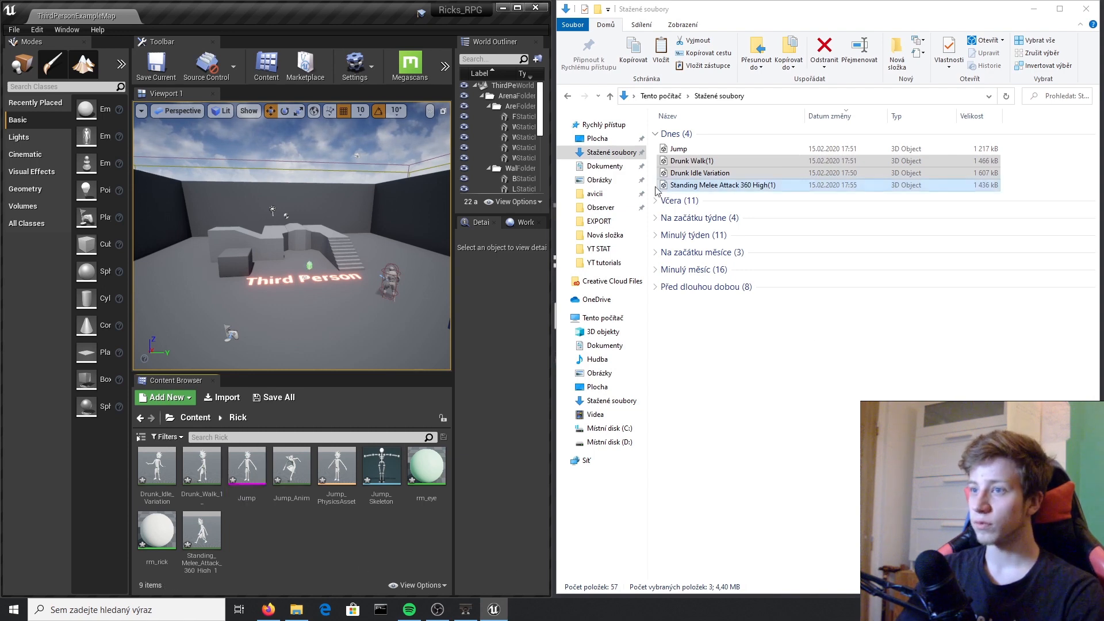
Step: Import the Inkedrm_rick_LI and rm_eye_LI textures from the Ricks_RPG folder on drive D: into Rick, then maximize the editor
key(alt+Left)
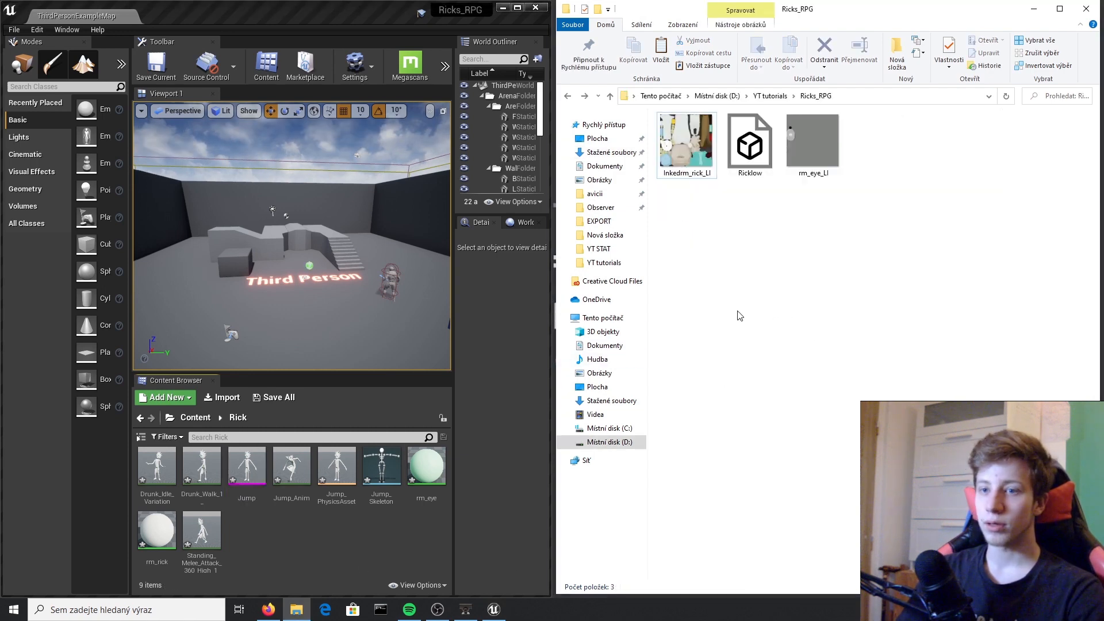
click(803, 145)
drag(683, 131, 332, 531)
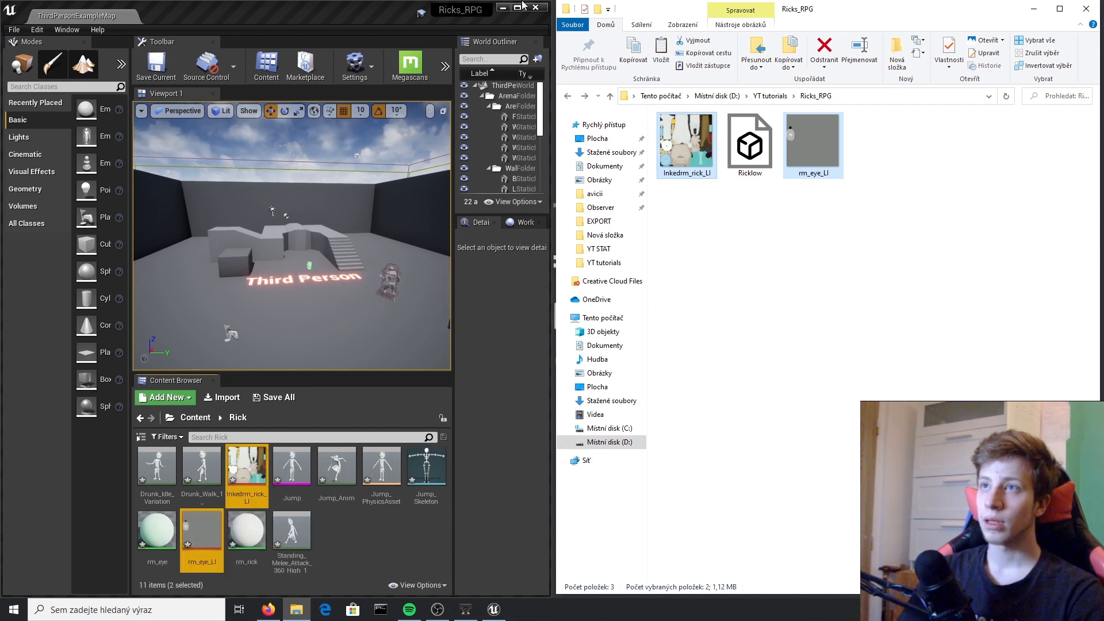
click(521, 8)
click(653, 517)
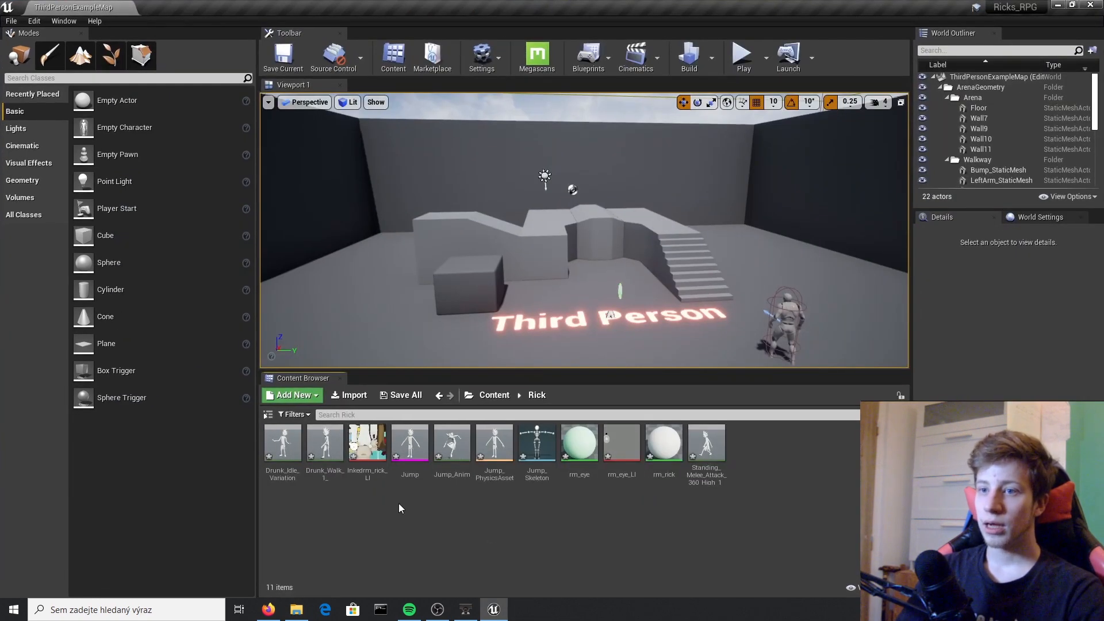
Step: Open the rm_eye material, delete its Param colour node, and shrink the material editor so the Rick assets stay reachable
double_click(579, 448)
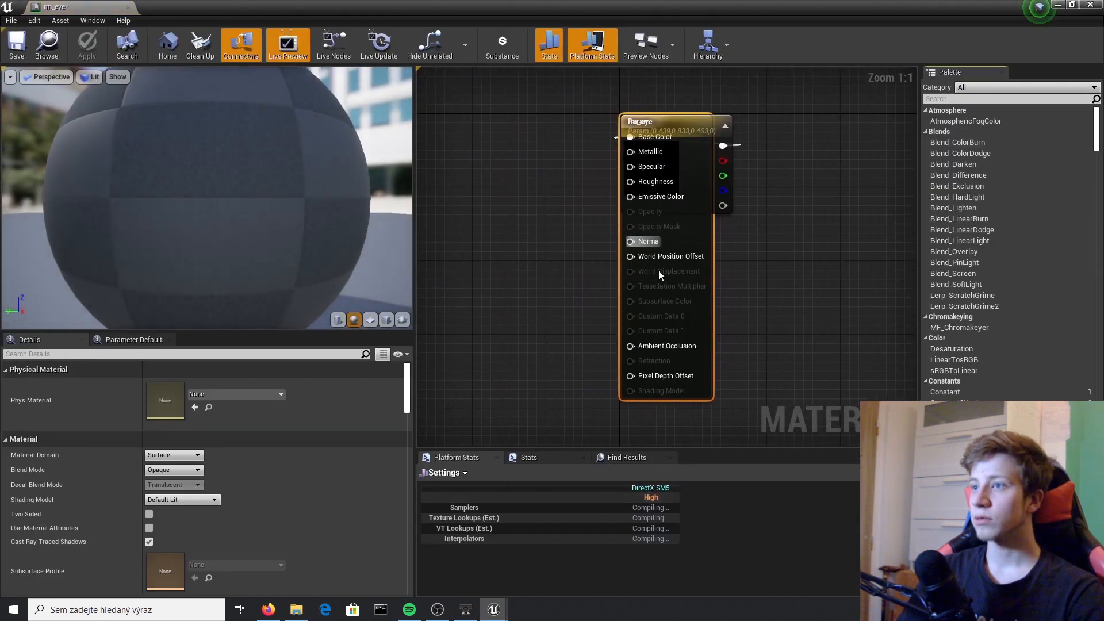
click(664, 179)
click(703, 89)
drag(736, 4, 773, 54)
scroll(787, 213, down, 6)
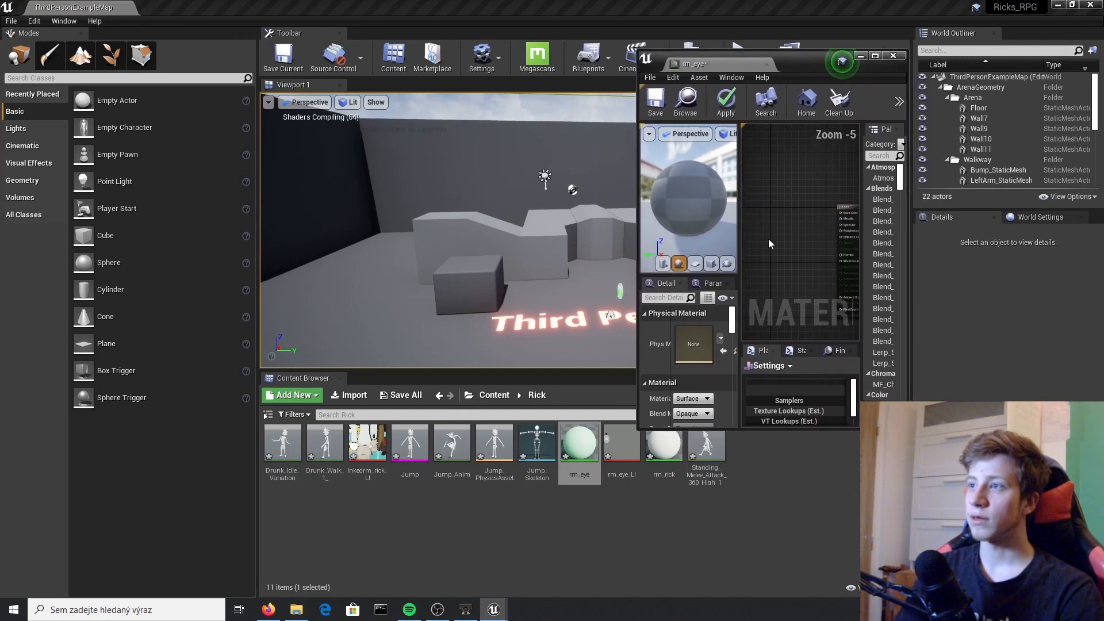
scroll(793, 241, up, 6)
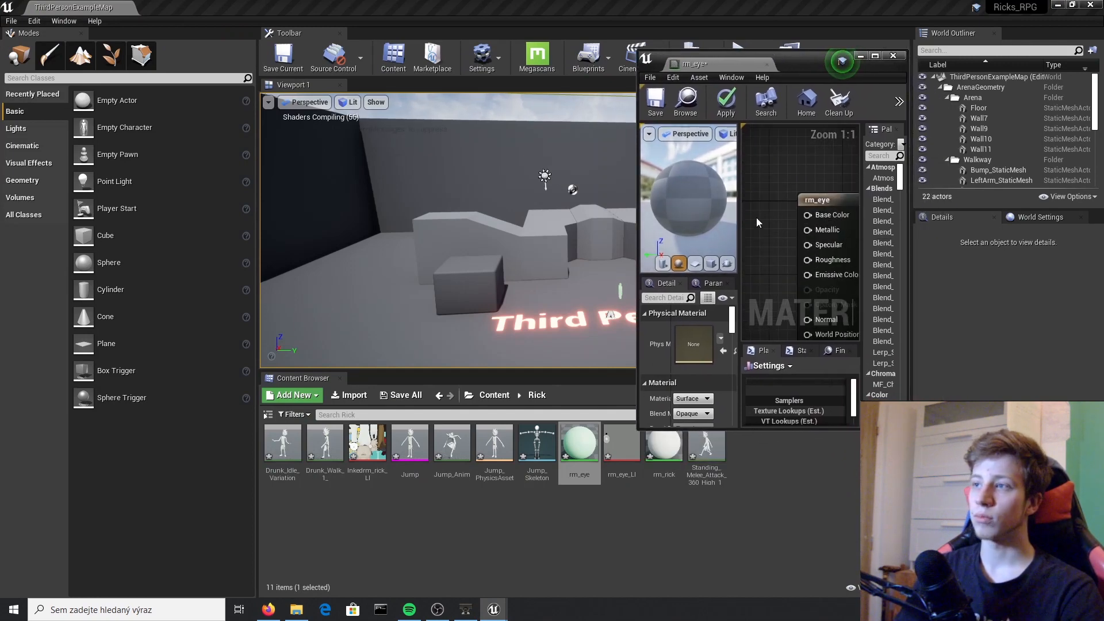
Step: Add the Inkedrm_rick_LI texture to the rm_eye graph and connect its RGB output to Base Color
drag(367, 443, 762, 236)
right_drag(771, 310, 778, 237)
scroll(779, 236, down, 2)
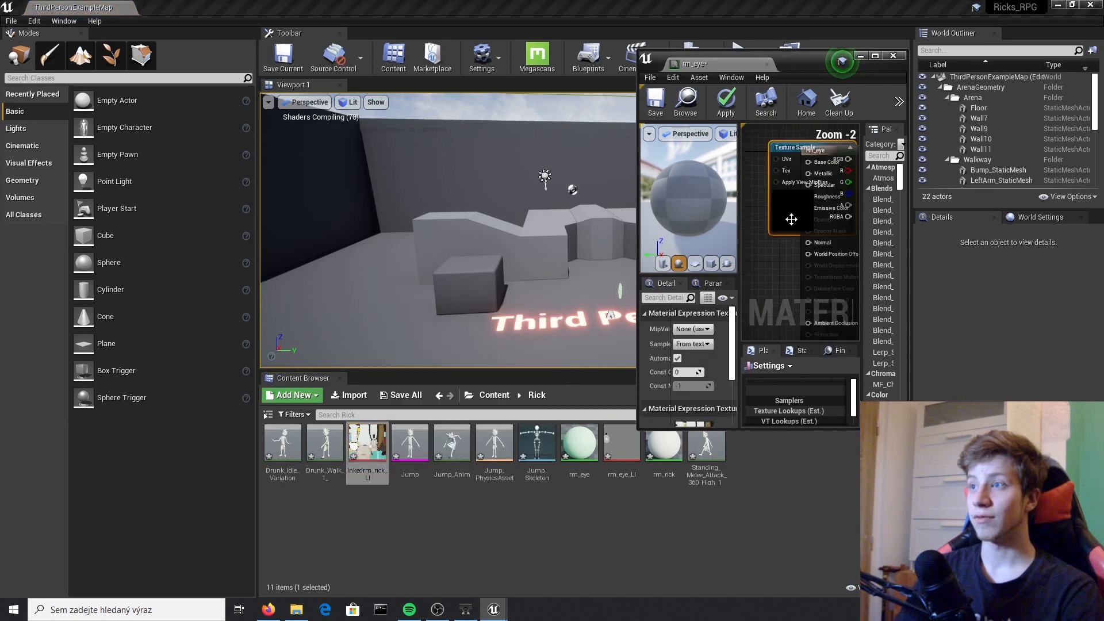
drag(791, 219, 753, 219)
drag(803, 162, 843, 165)
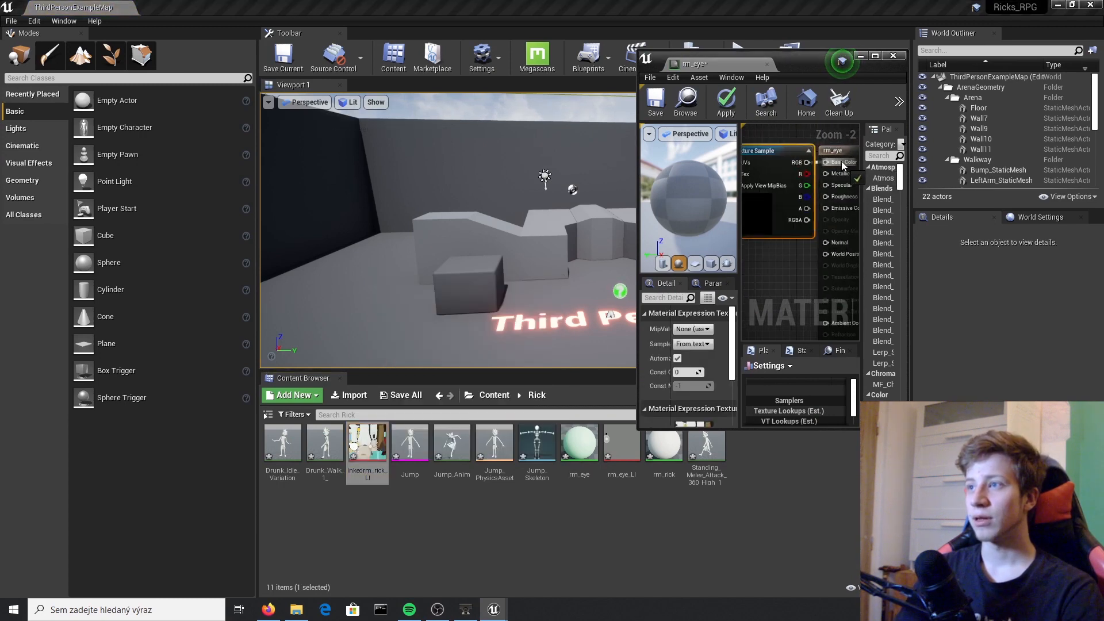
right_drag(778, 299, 772, 211)
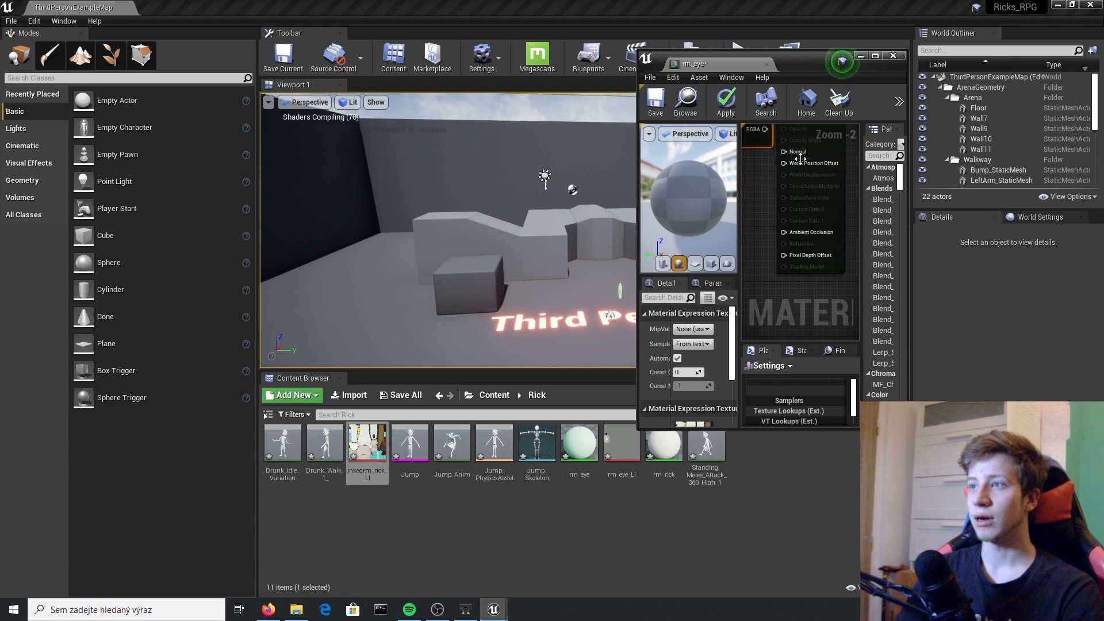
right_drag(801, 158, 804, 248)
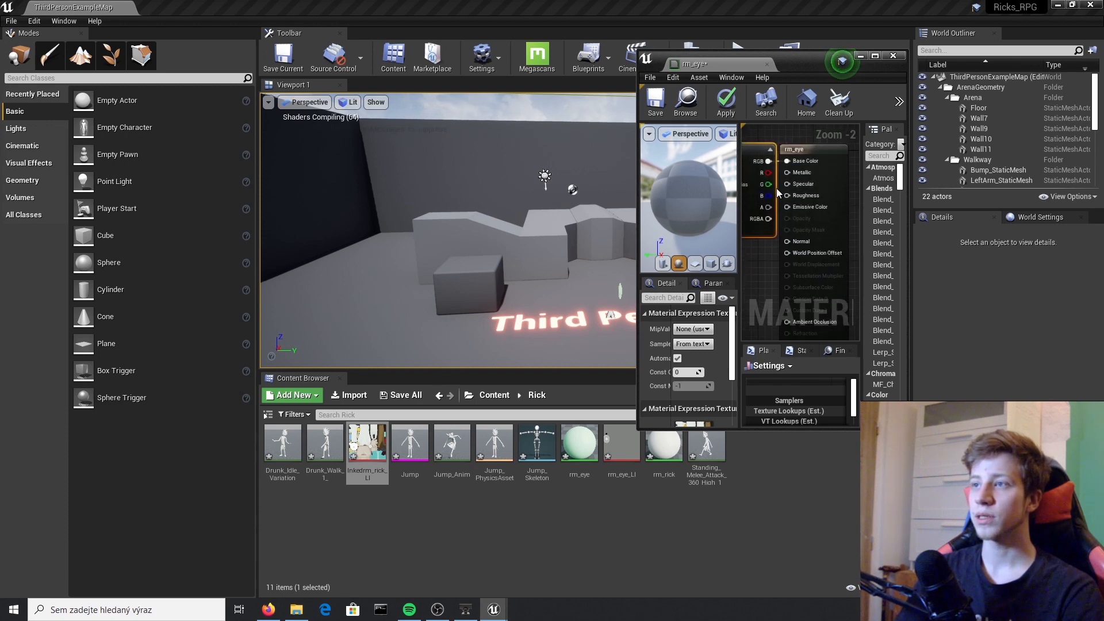
Step: Move the Texture Sample node away from the rm_eye material node and apply the material changes
right_drag(757, 222, 816, 209)
drag(800, 185, 758, 184)
mouse_move(807, 202)
right_down()
mouse_move(747, 208)
mouse_move(785, 222)
mouse_move(820, 203)
right_up()
right_drag(810, 253, 807, 217)
right_drag(770, 184, 810, 289)
right_drag(801, 220, 751, 213)
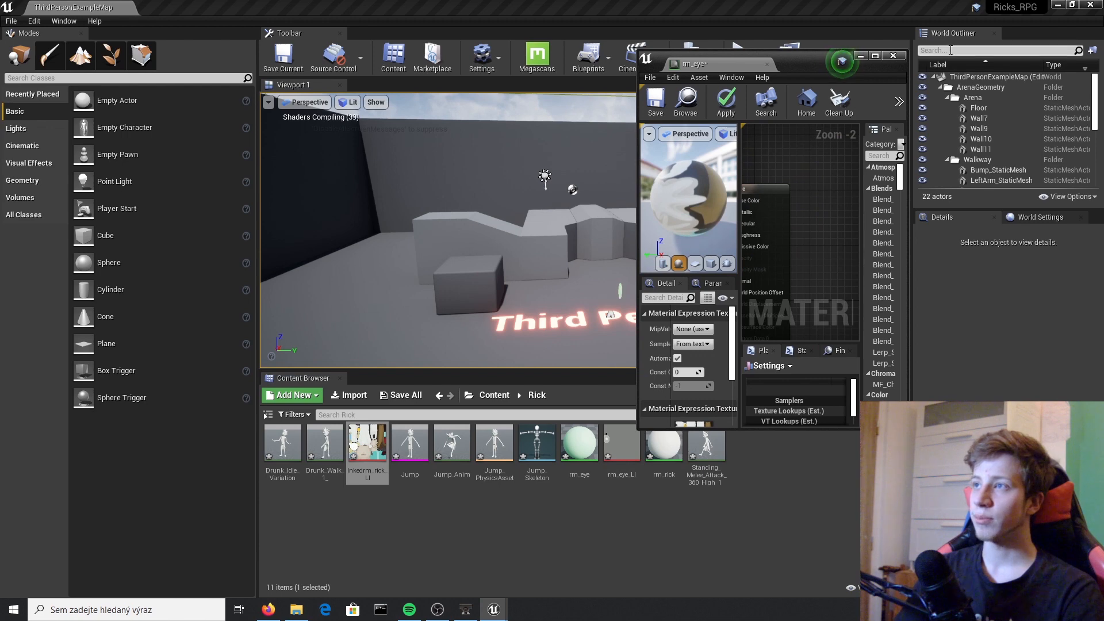
click(900, 56)
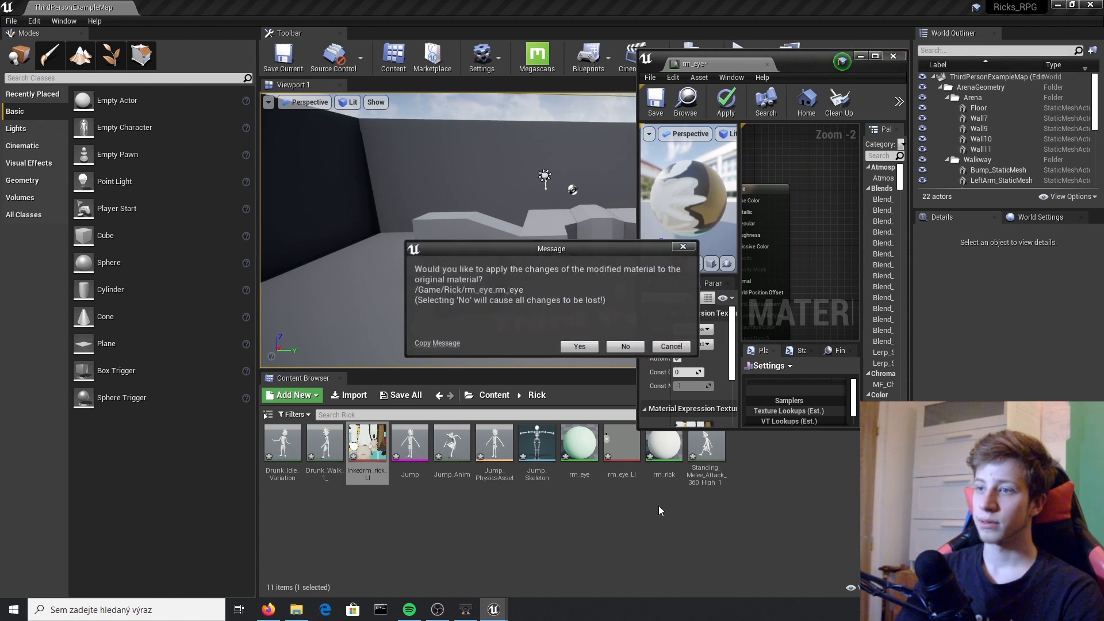
click(688, 347)
click(737, 99)
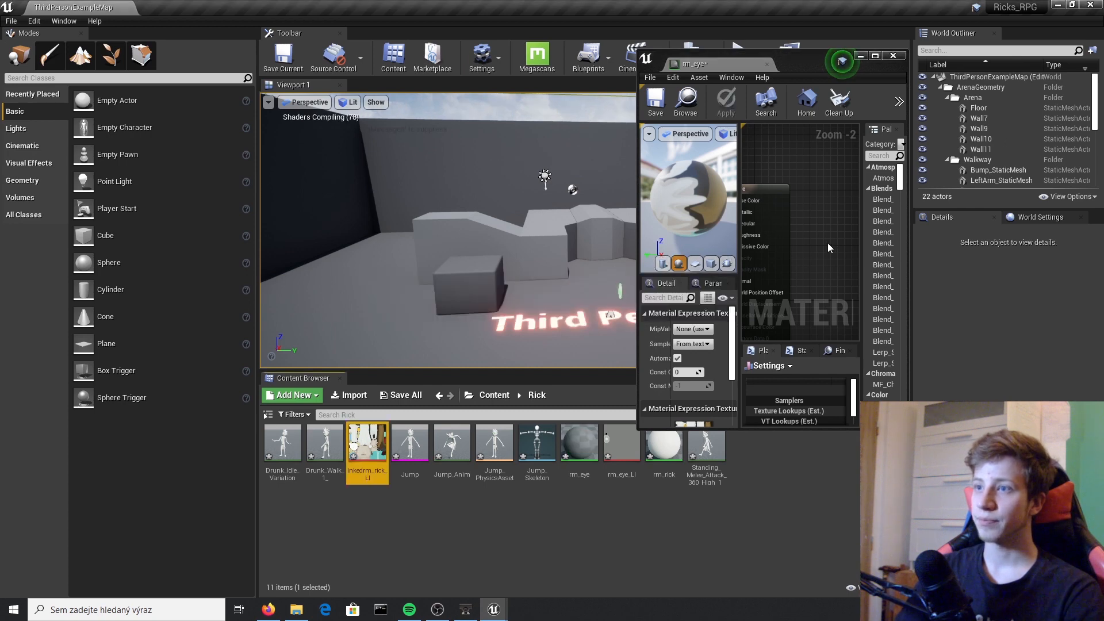
Step: Replace the texture of the Texture Sample node in rm_eye with rm_eye_LI
right_drag(830, 246, 855, 221)
right_click(754, 242)
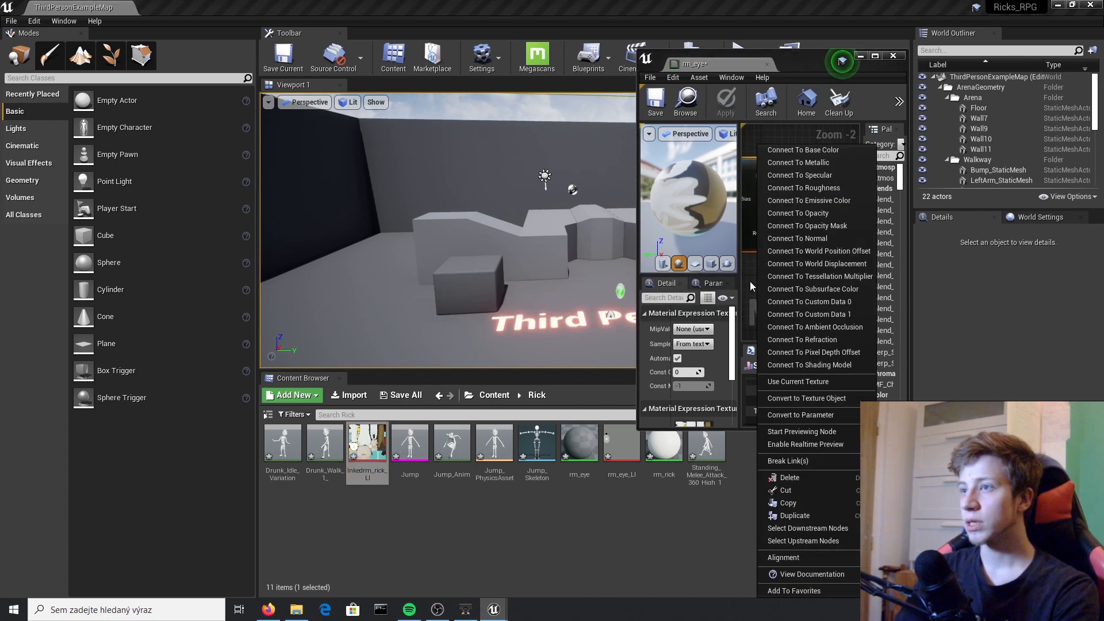
right_drag(750, 285, 795, 292)
scroll(711, 321, down, 2)
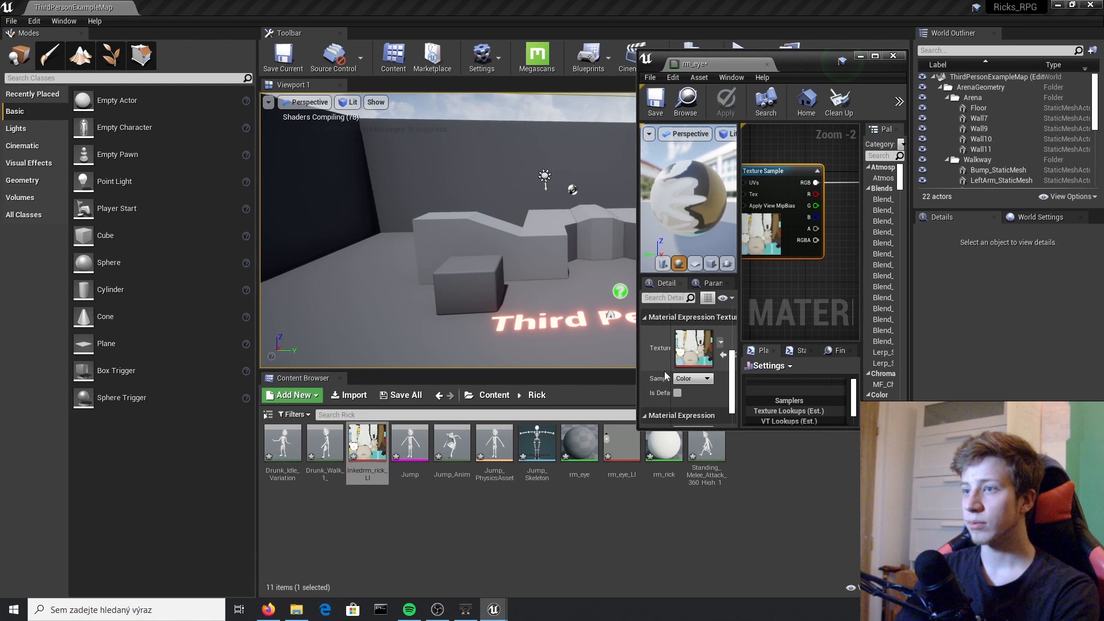
click(720, 343)
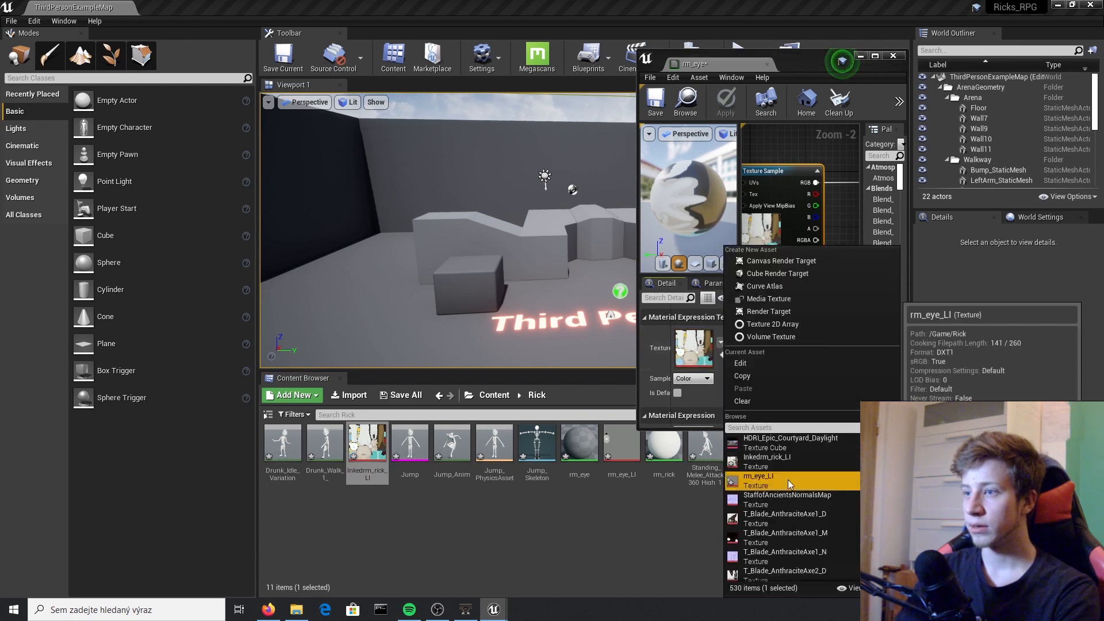
click(758, 478)
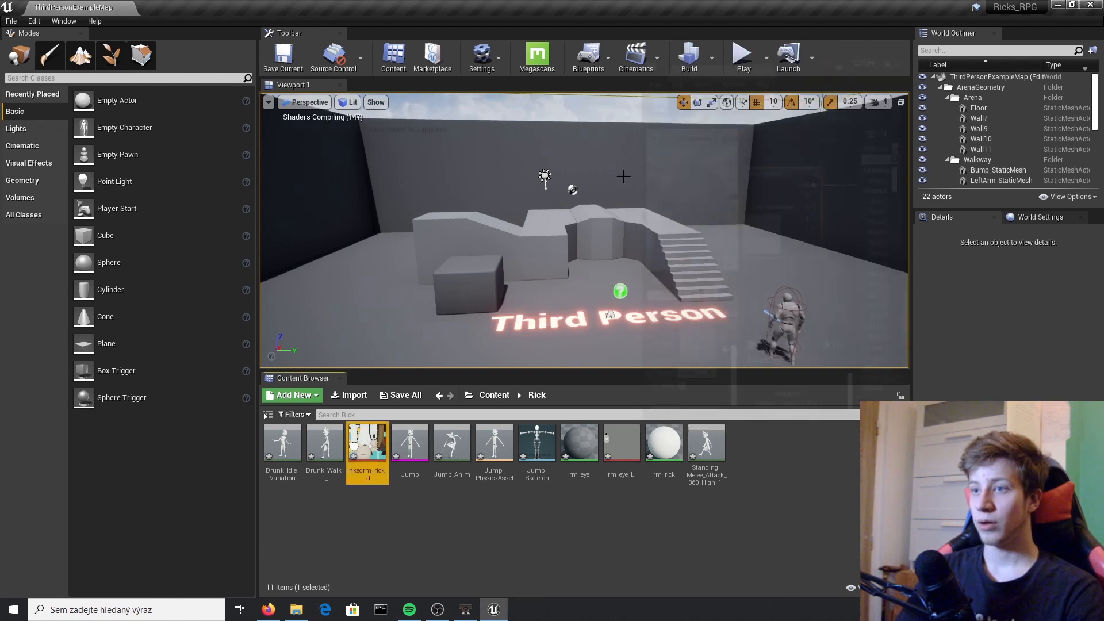
Step: Open the rm_rick material, move its Param colour node off the material node, and delete it
click(533, 536)
double_click(665, 444)
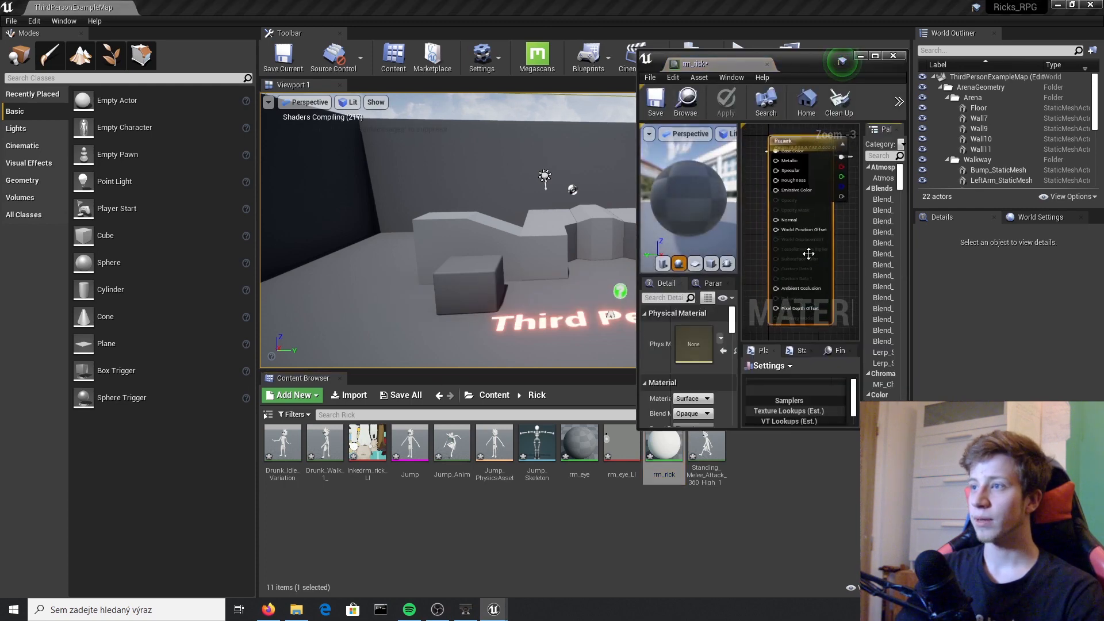
mouse_move(809, 254)
right_down()
mouse_move(865, 253)
mouse_move(795, 225)
mouse_move(801, 216)
mouse_move(788, 253)
right_up()
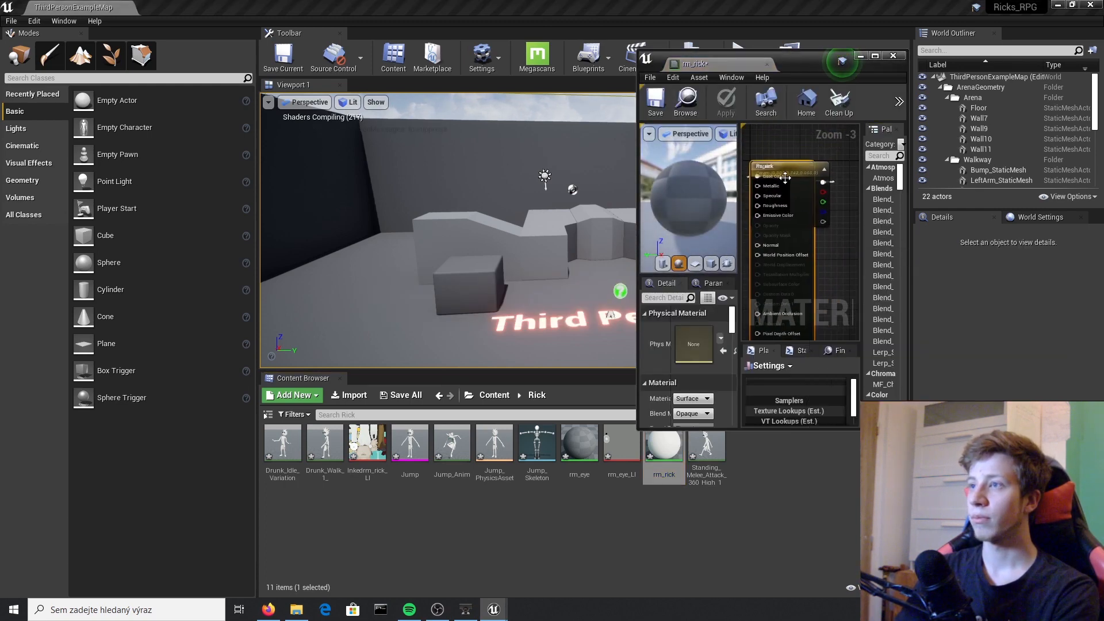
drag(794, 169, 915, 179)
drag(794, 189, 819, 187)
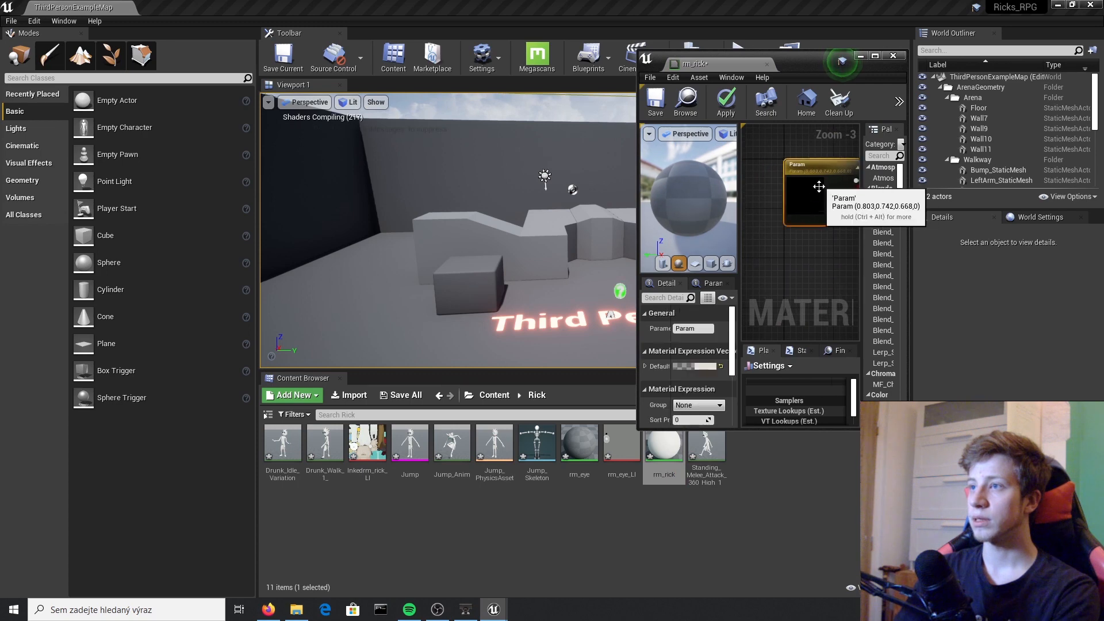
key(Delete)
right_drag(818, 239, 753, 235)
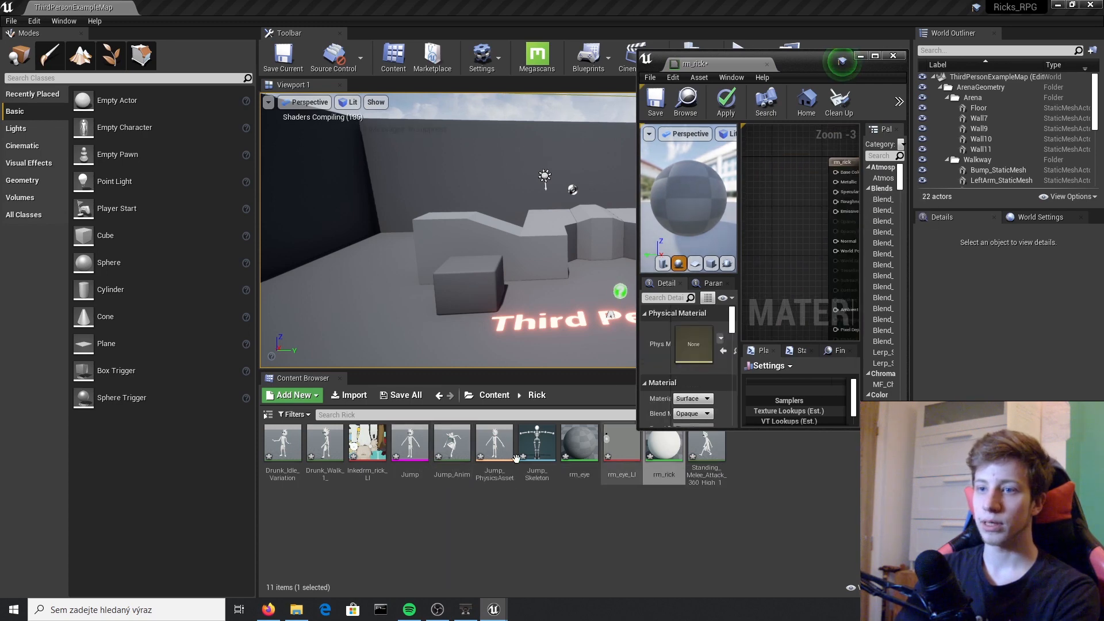
Step: Add the Inkedrm_rick_LI texture to the rm_rick graph, connect its RGB output to Base Color, and apply the changes
drag(371, 446, 777, 184)
right_drag(807, 269, 827, 281)
drag(808, 267, 755, 219)
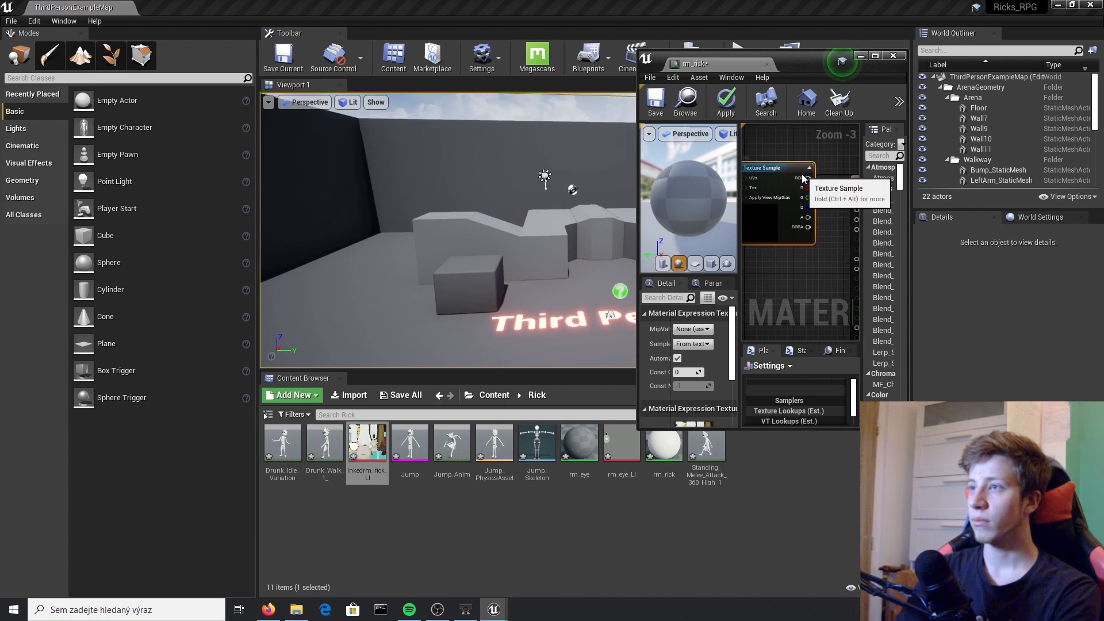
mouse_move(803, 178)
mouse_down()
mouse_move(822, 185)
mouse_move(786, 190)
mouse_up()
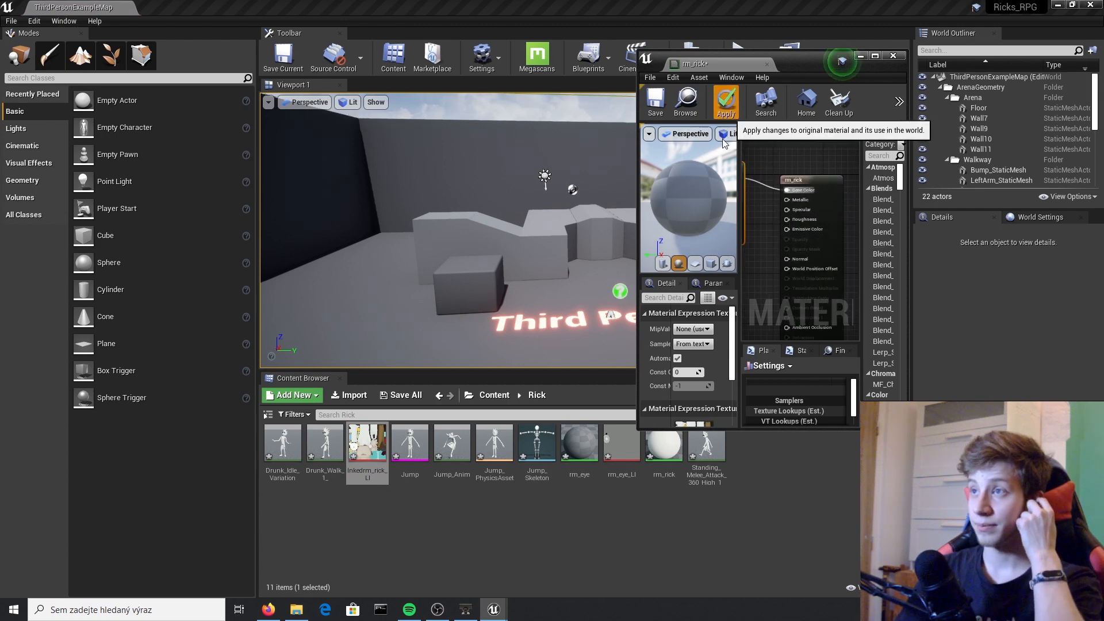
click(726, 102)
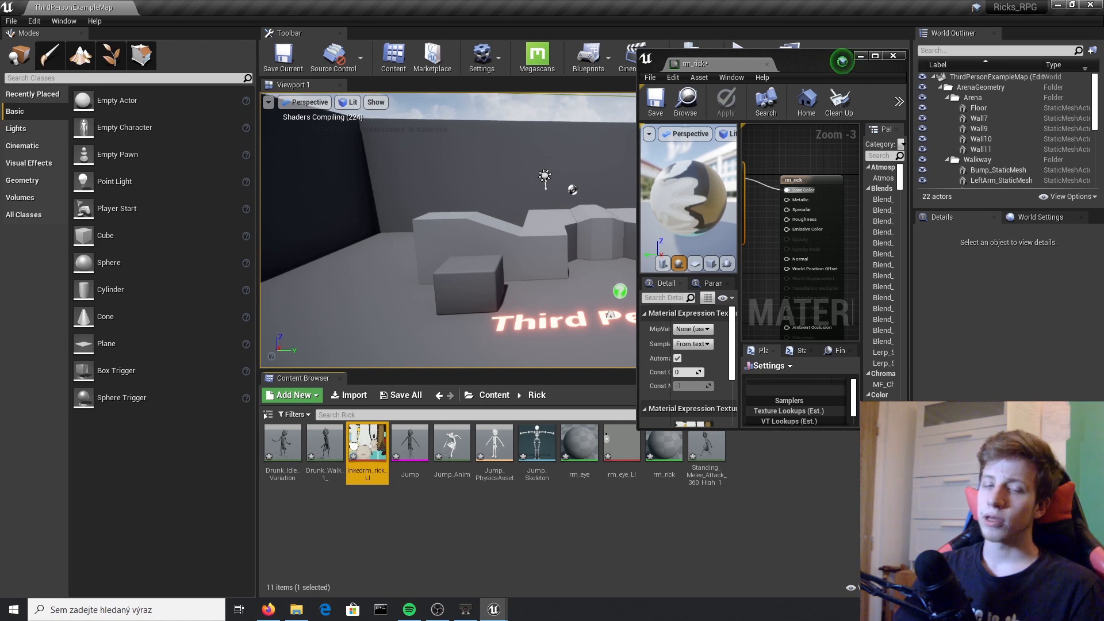
click(714, 517)
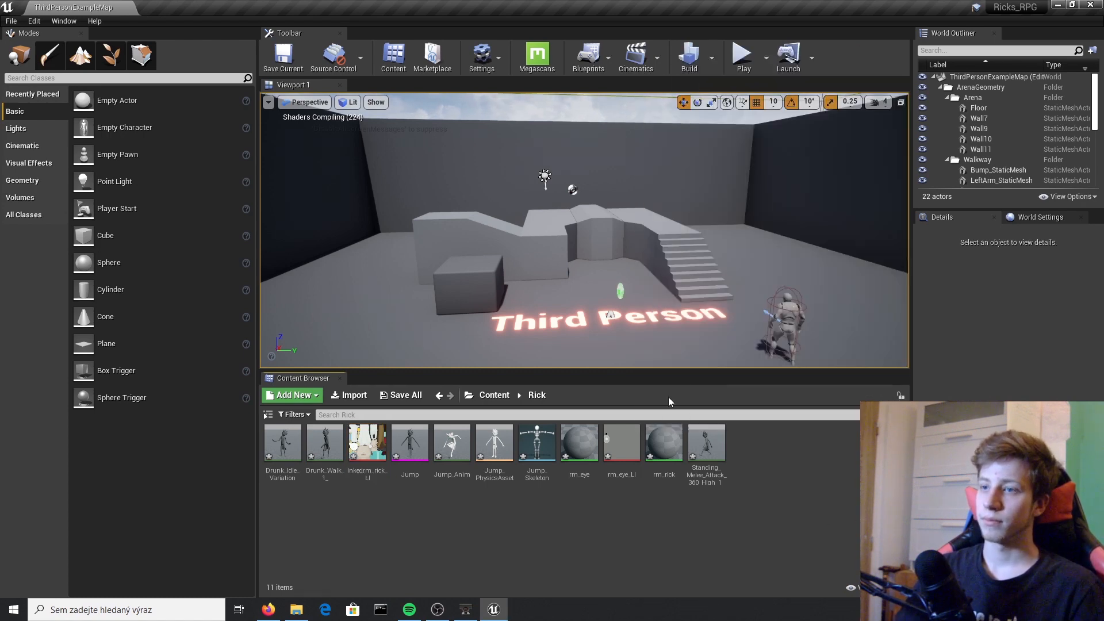
Step: Play the third-person level and run and jump around the arena with the default mannequin
right_drag(813, 296, 787, 342)
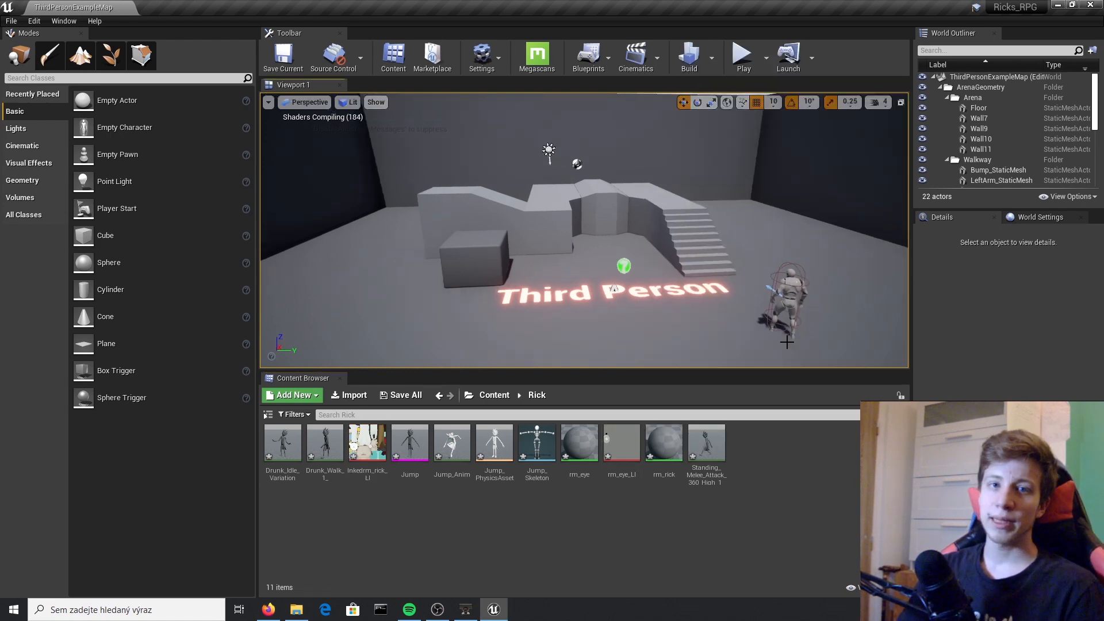
click(741, 54)
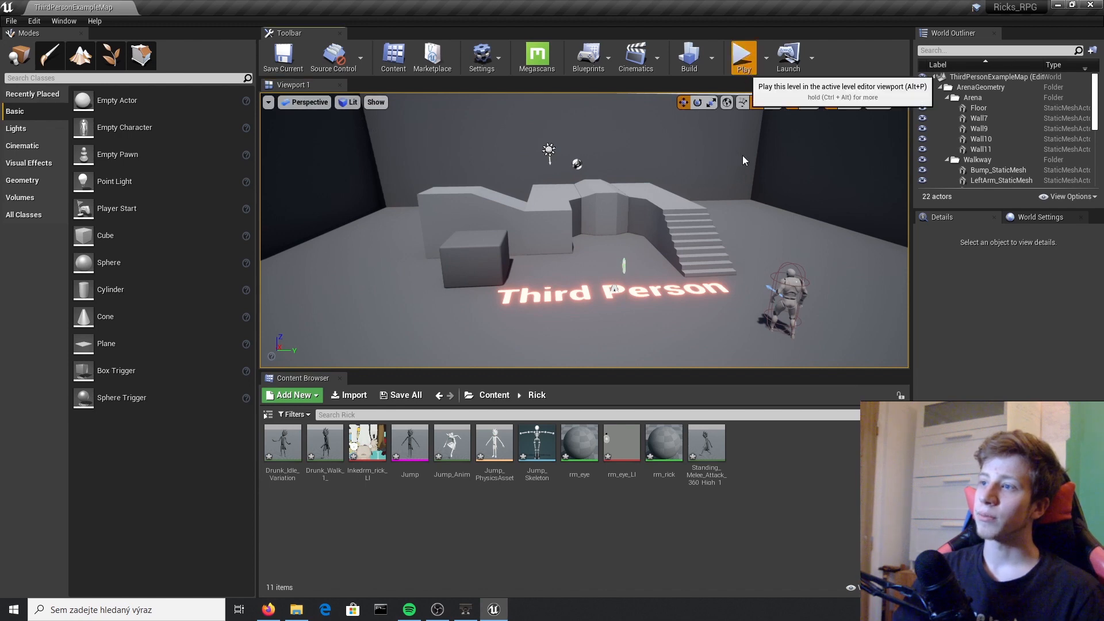
key(w)
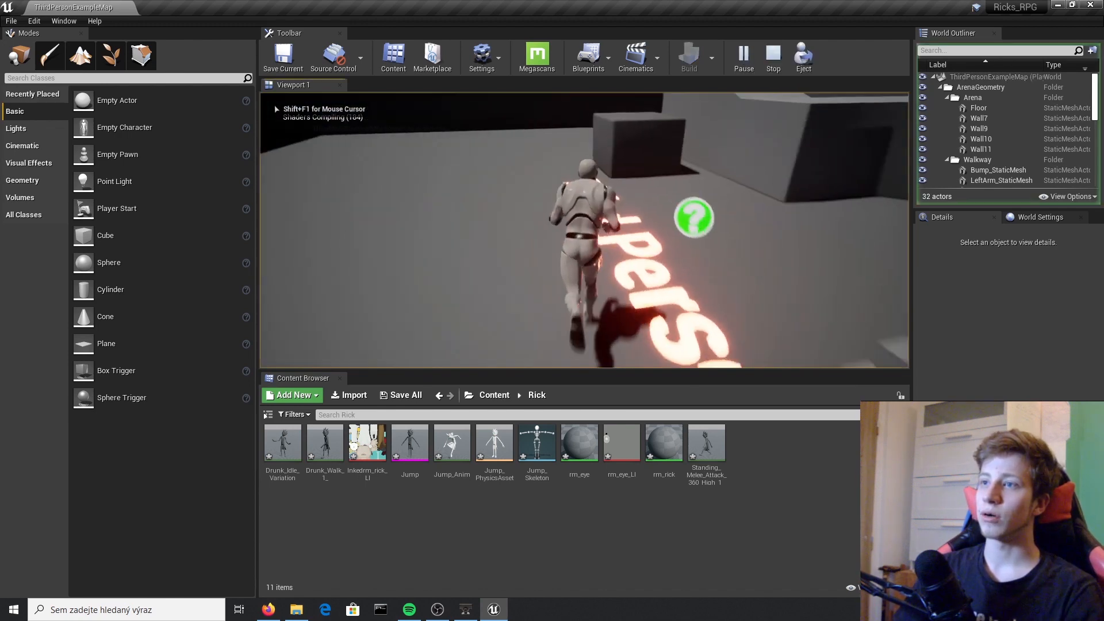
key(space)
key(w)
key(space)
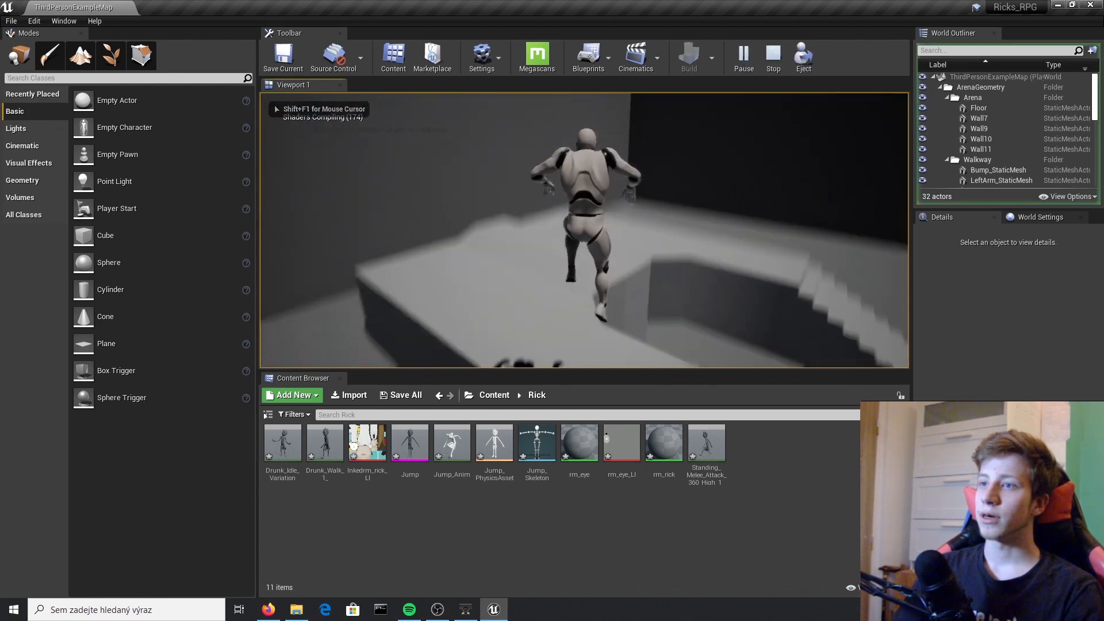
key(w)
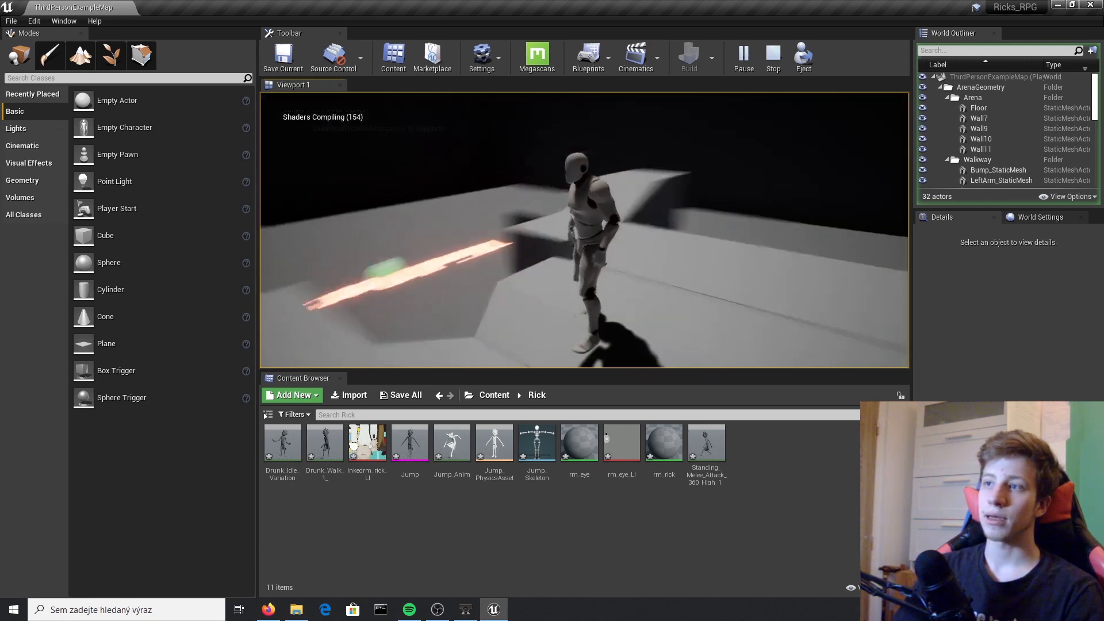
Step: Run and jump with the mannequin across the arena's blocks and ramps once more and end the play session
key(w)
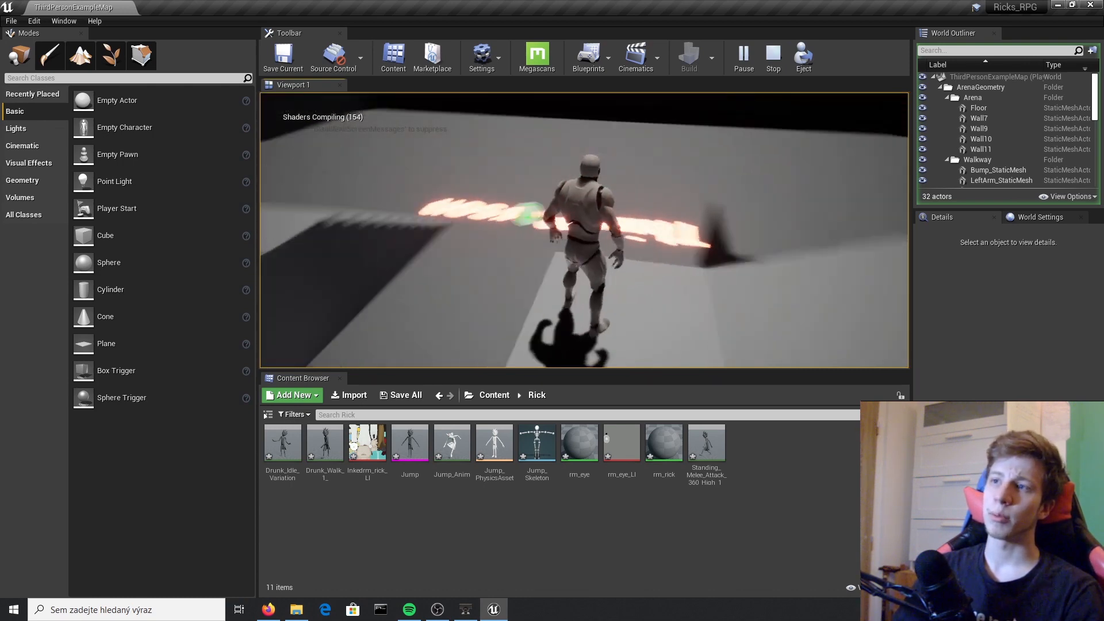
key(w)
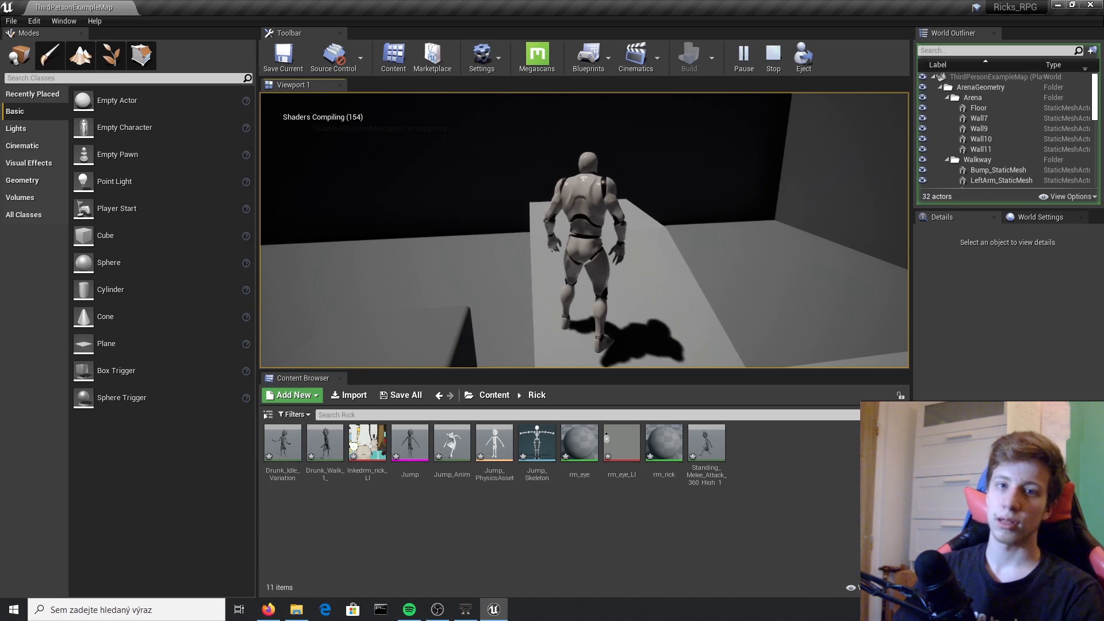
key(w)
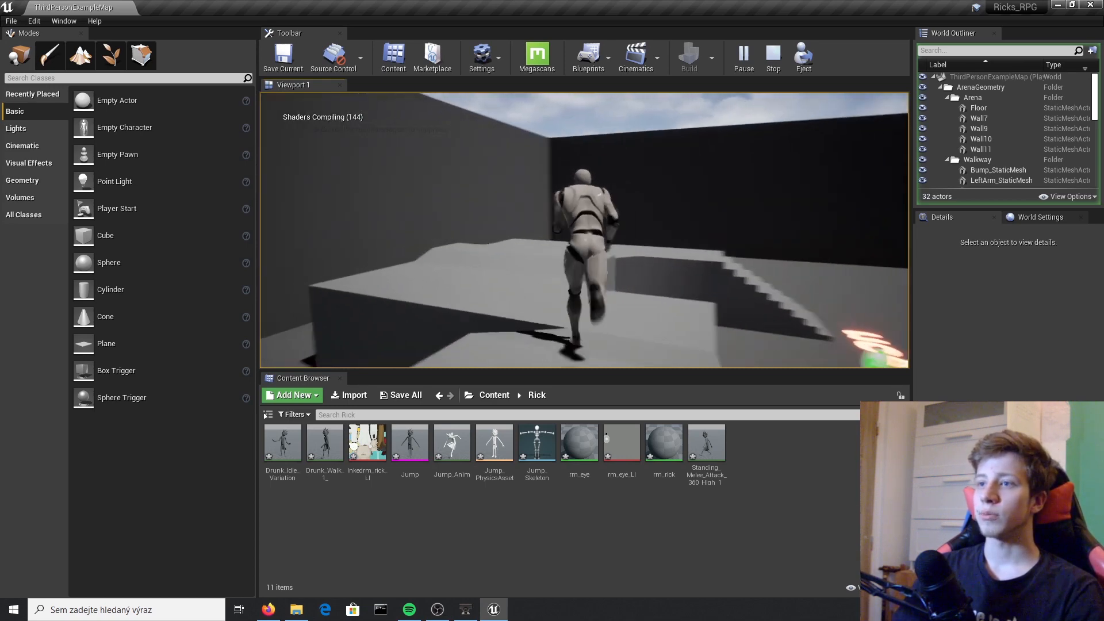
key(w)
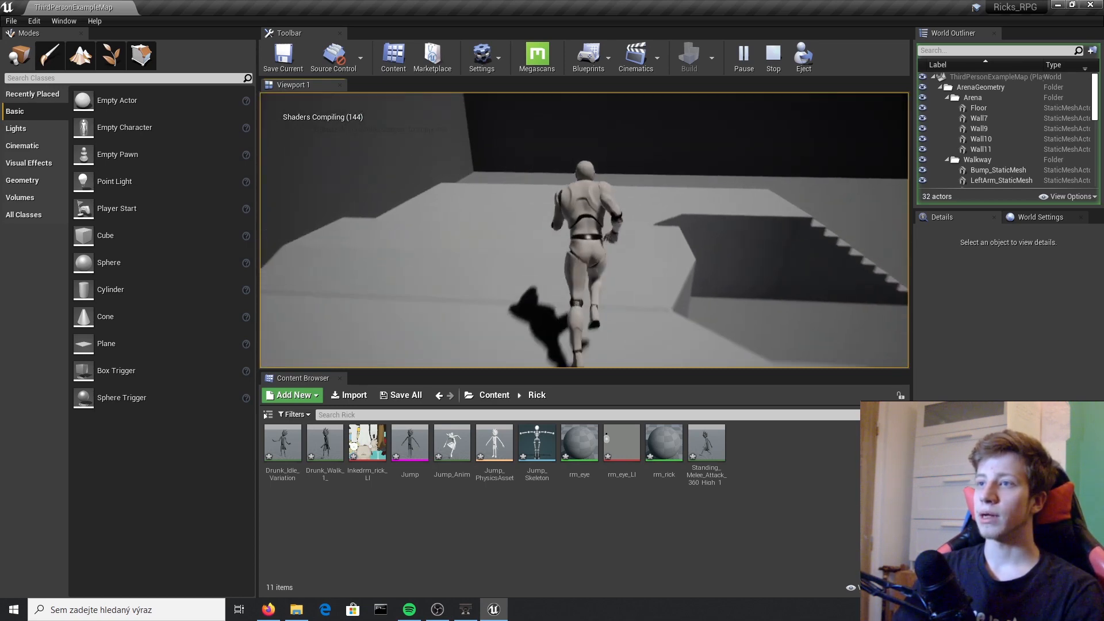
key(space)
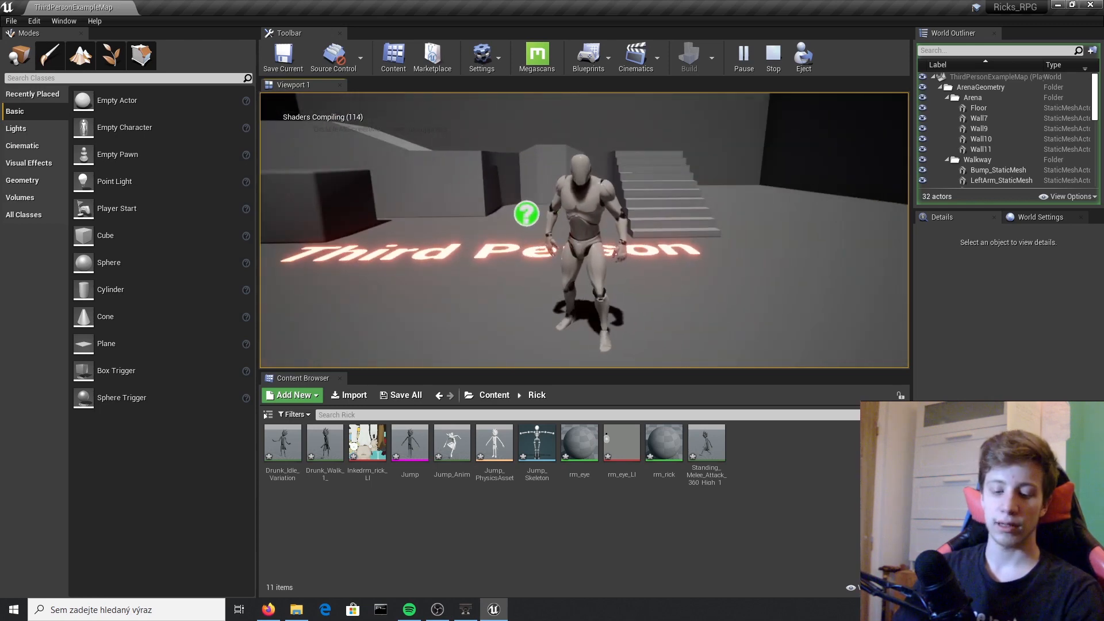
key(Escape)
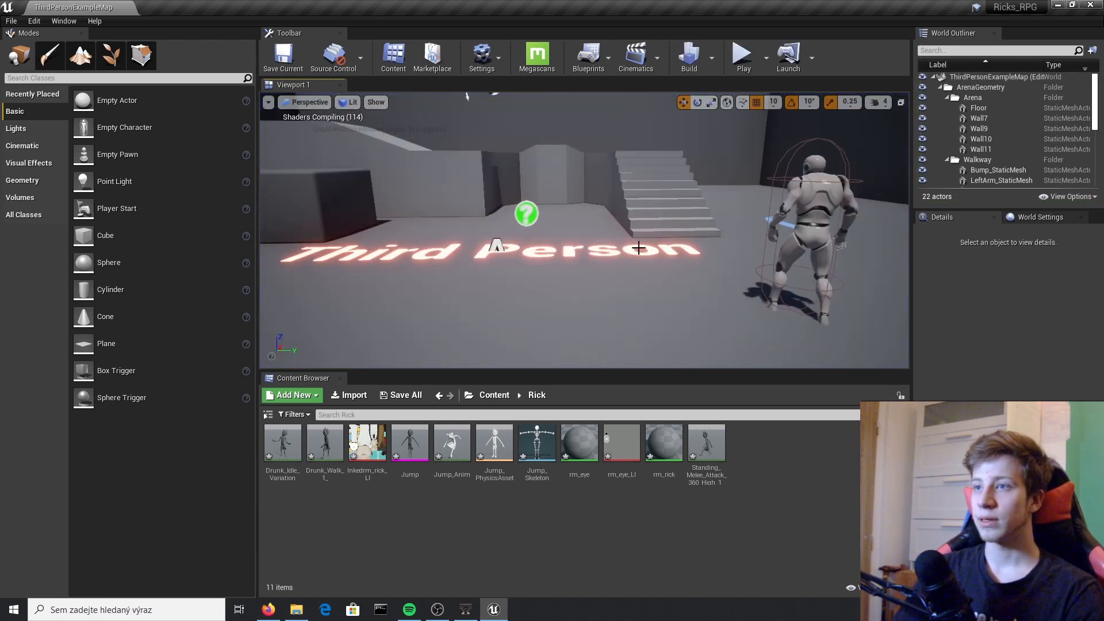
Step: Select the ThirdPersonCharacter in the level, open its blueprint in the full editor and show its 3D view
click(639, 248)
right_drag(619, 247, 672, 188)
click(578, 253)
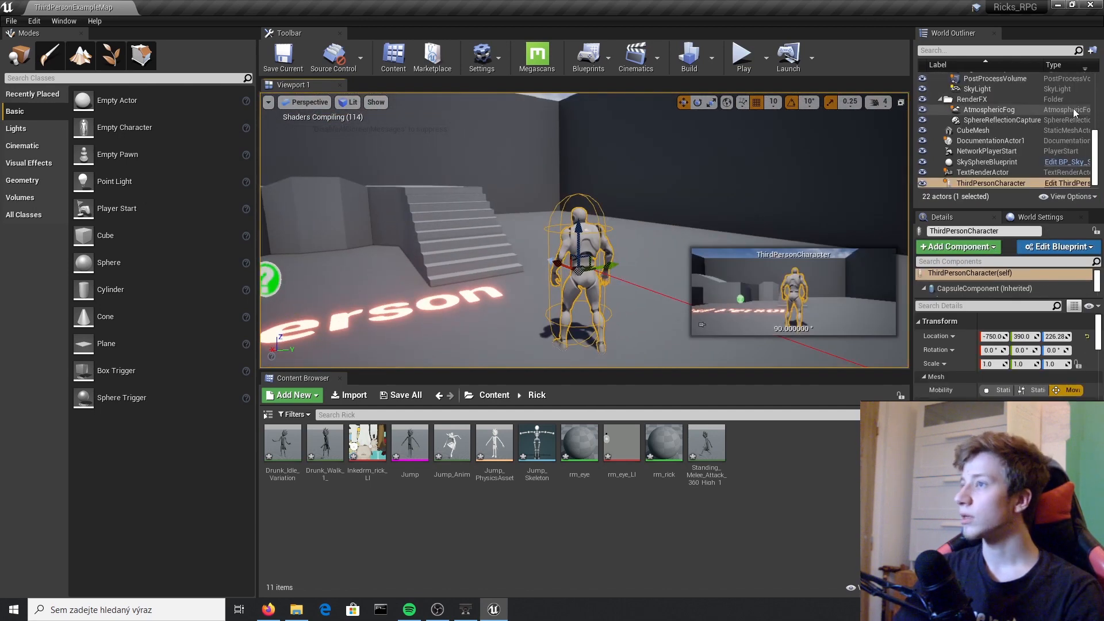
click(1080, 183)
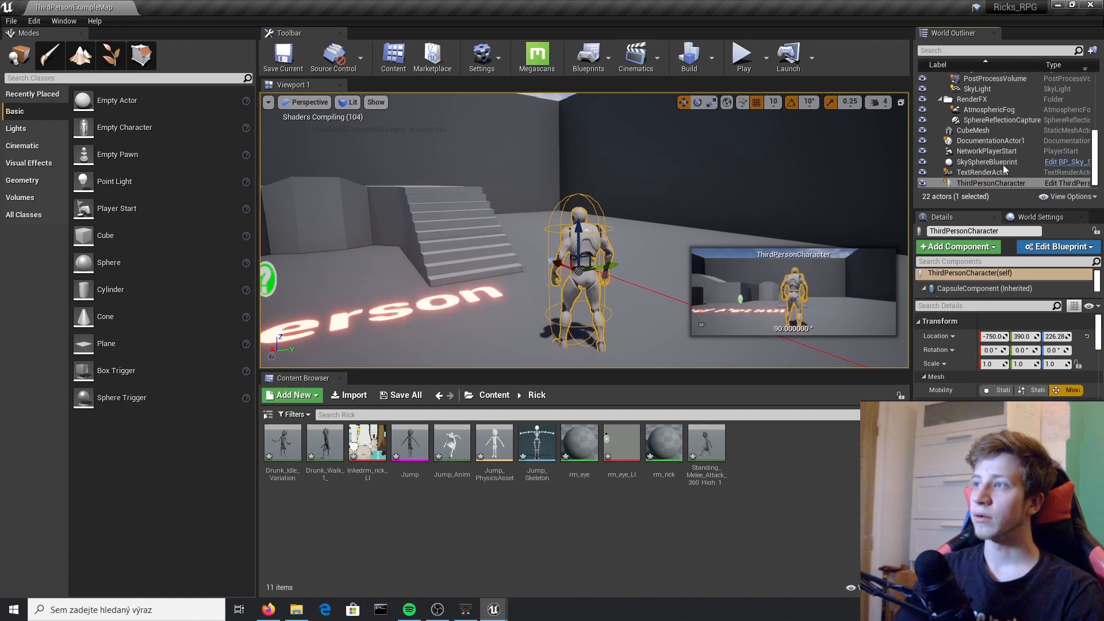
click(874, 55)
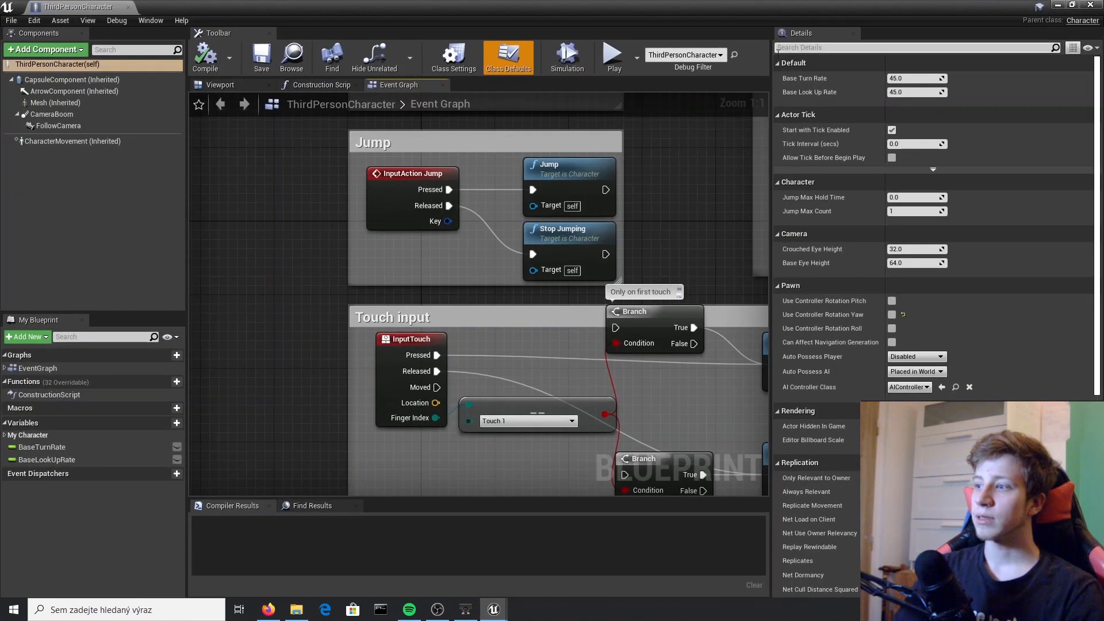
click(229, 87)
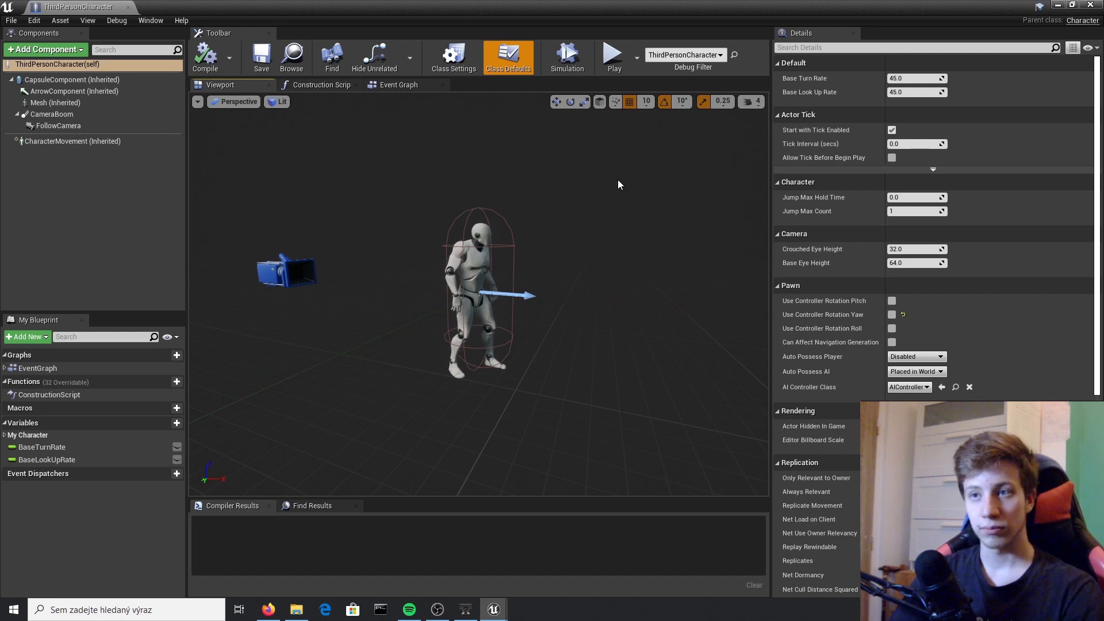
Step: Reset the inherited Mesh component's skeletal mesh from the mannequin to None and close the blueprint editor
click(486, 264)
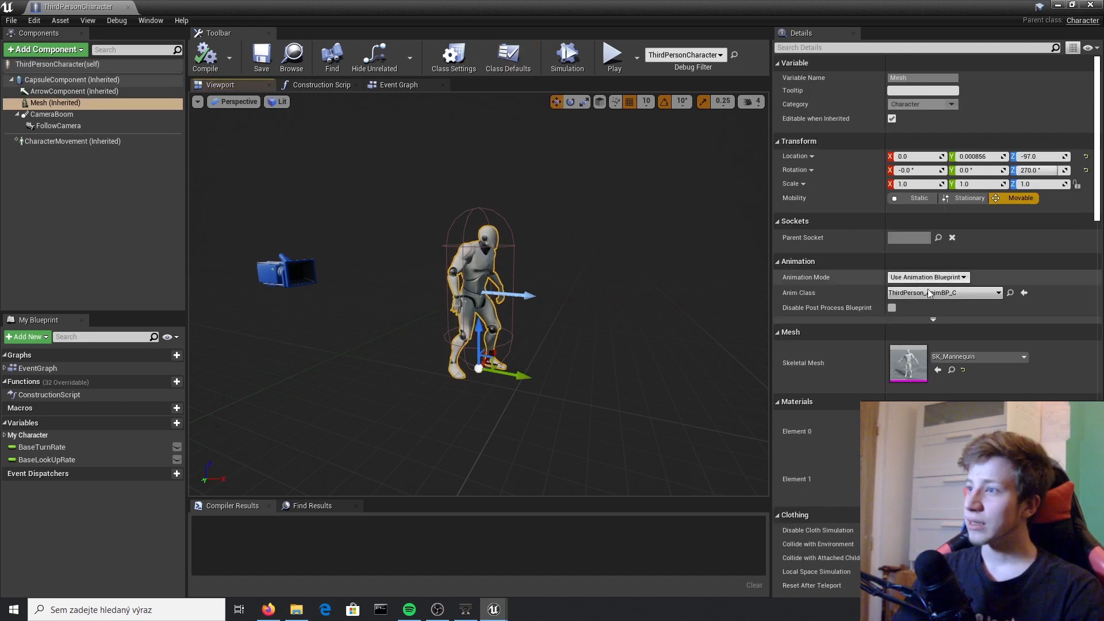
click(1011, 358)
click(999, 371)
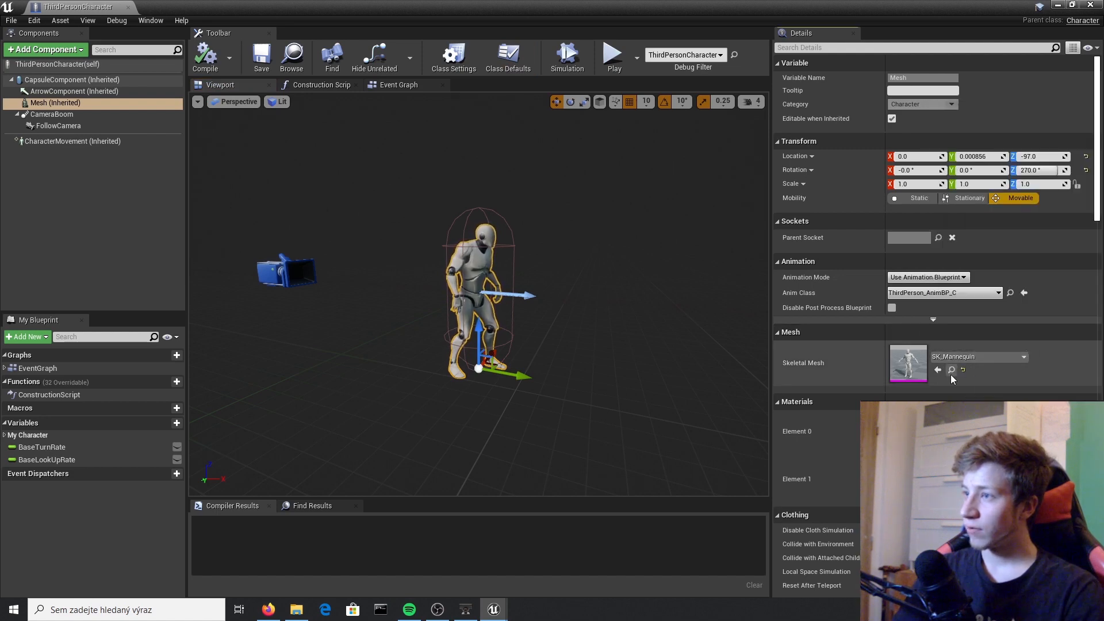
click(962, 370)
click(966, 356)
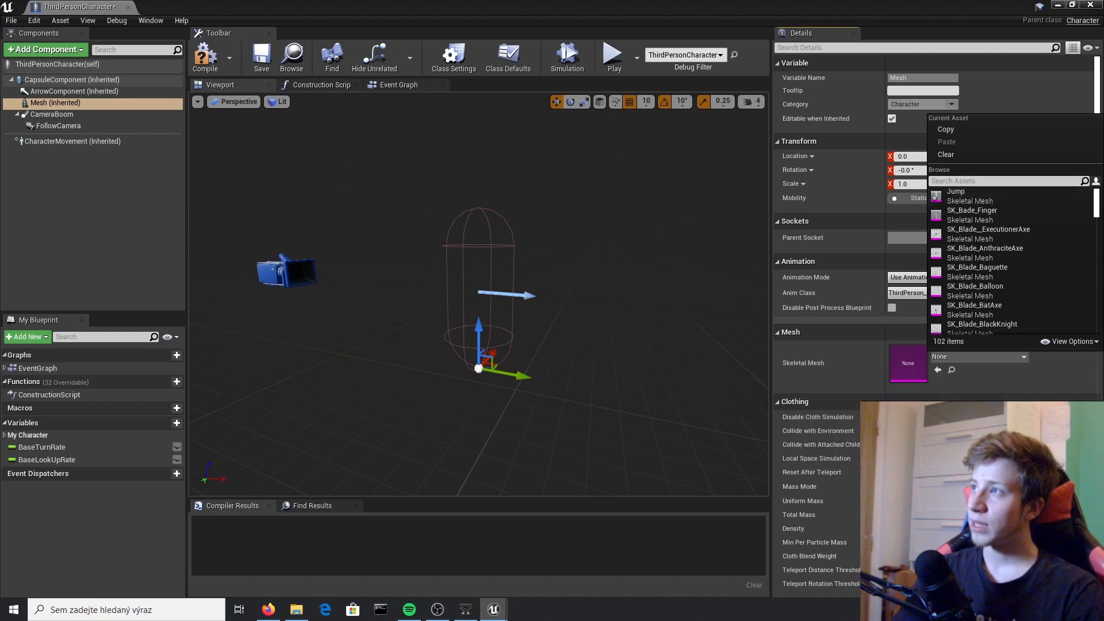
click(1091, 5)
Step: Rename the Jump skeletal mesh in the Rick folder as Rick
right_click(409, 519)
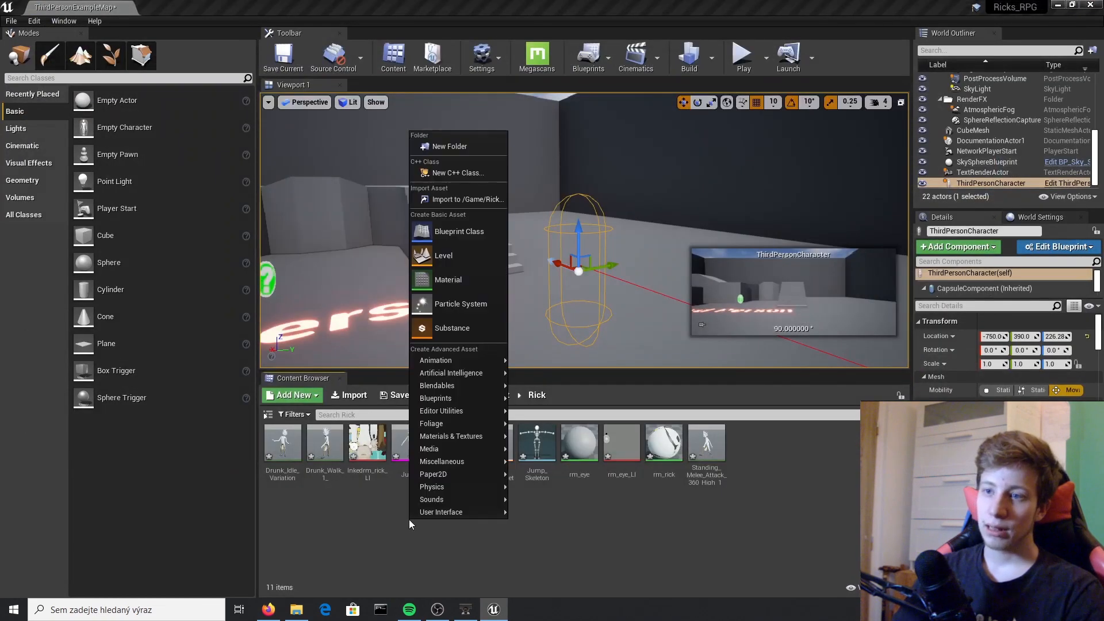
click(326, 528)
right_click(411, 454)
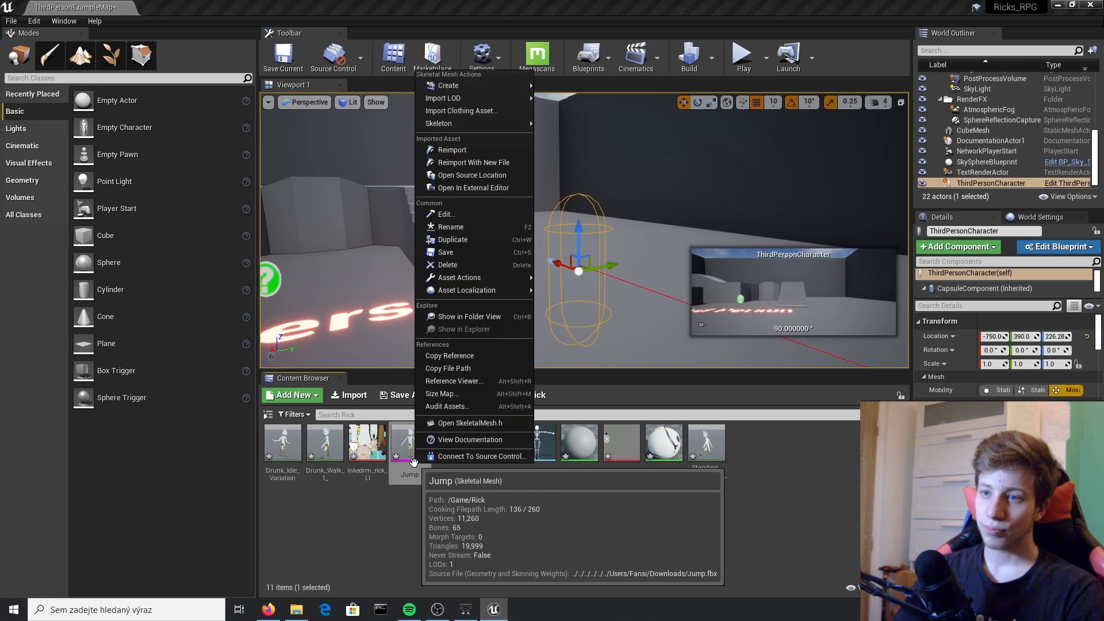
click(476, 229)
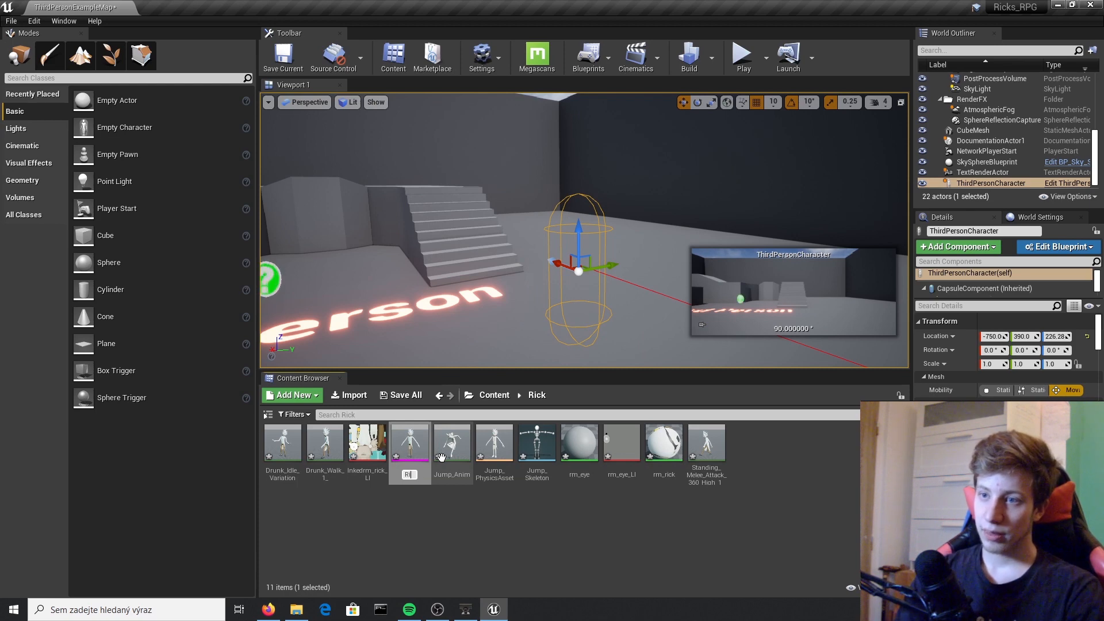
key(Return)
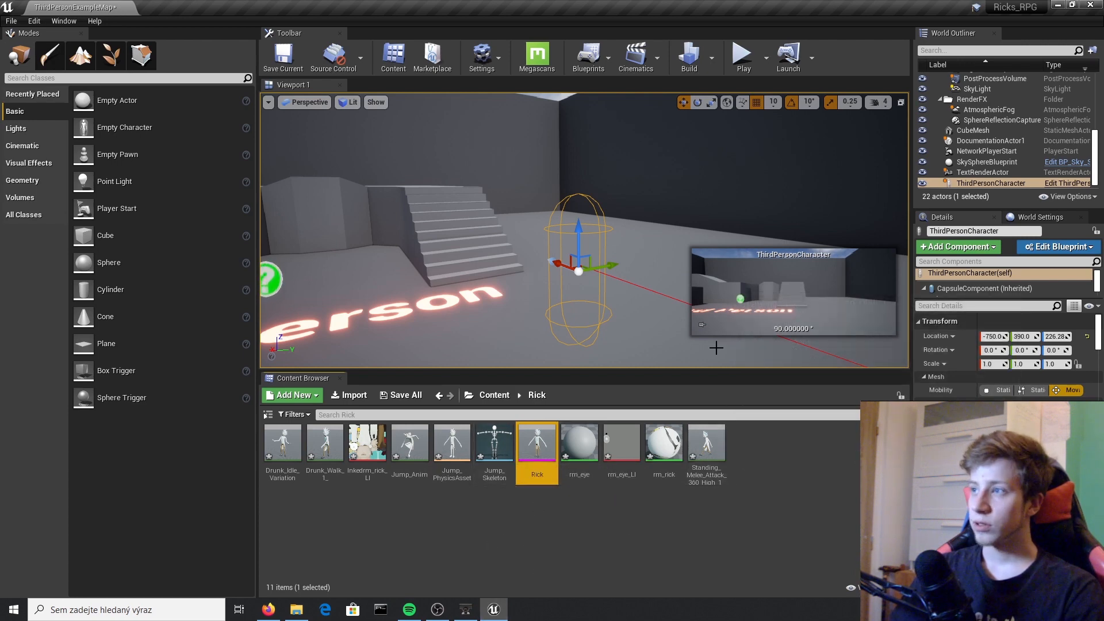
Step: Open the ThirdPersonCharacter blueprint from the Blueprints folder of ThirdPersonBP and show its 3D view
click(589, 236)
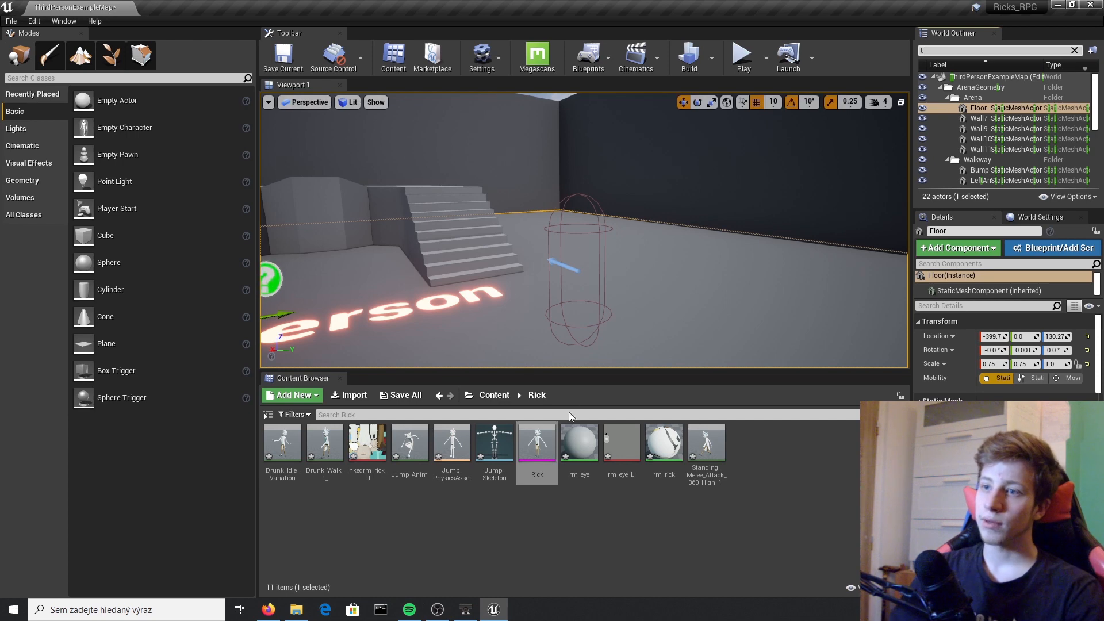
text(t)
click(494, 396)
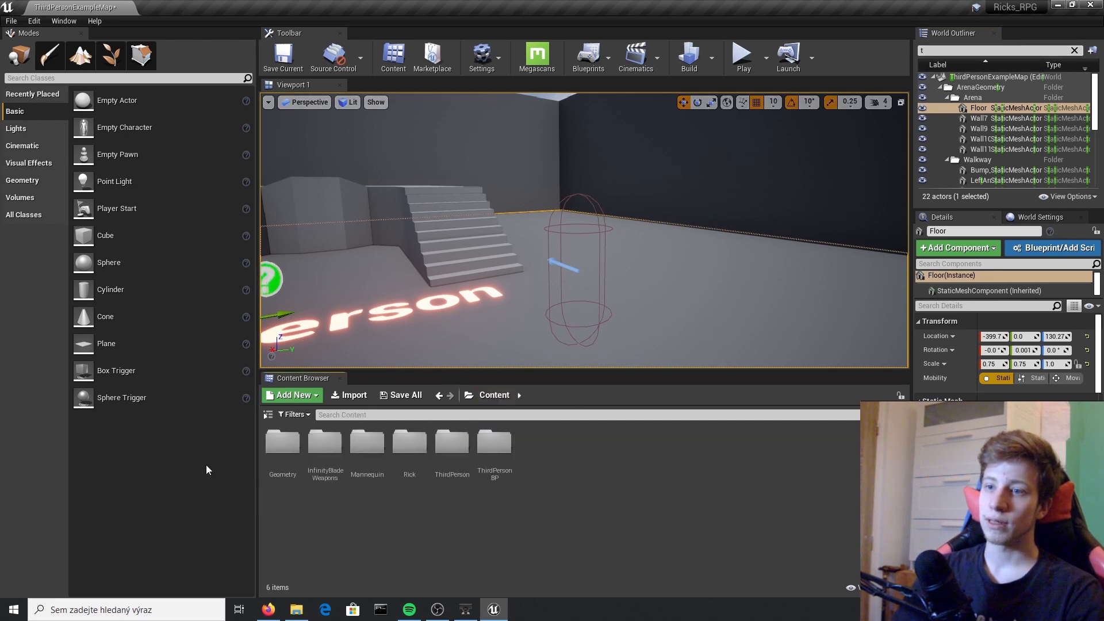
click(493, 444)
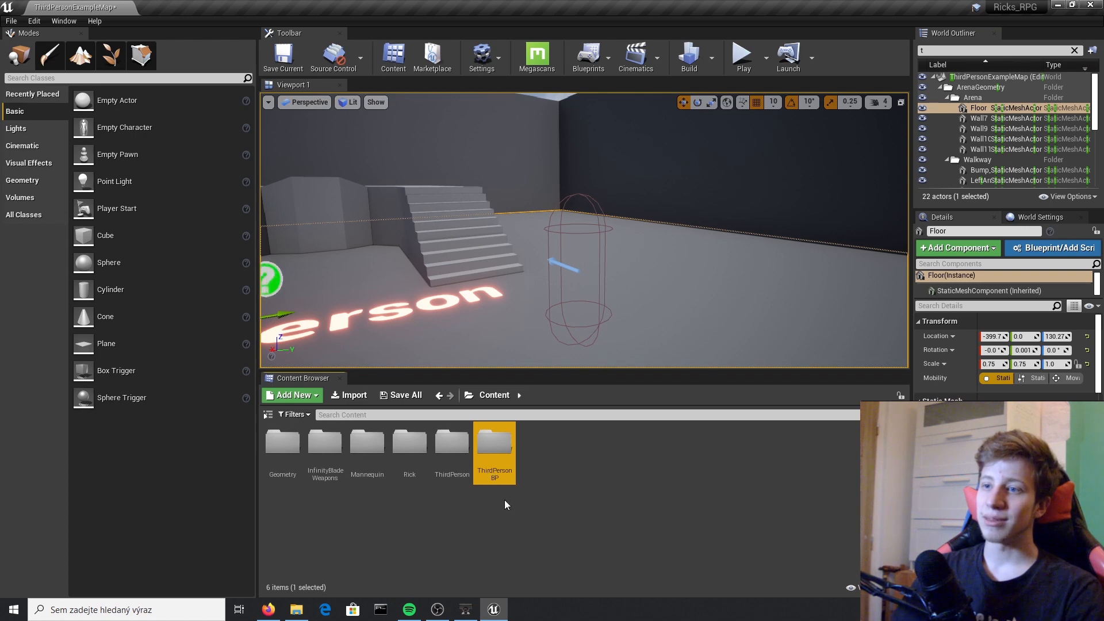
double_click(493, 444)
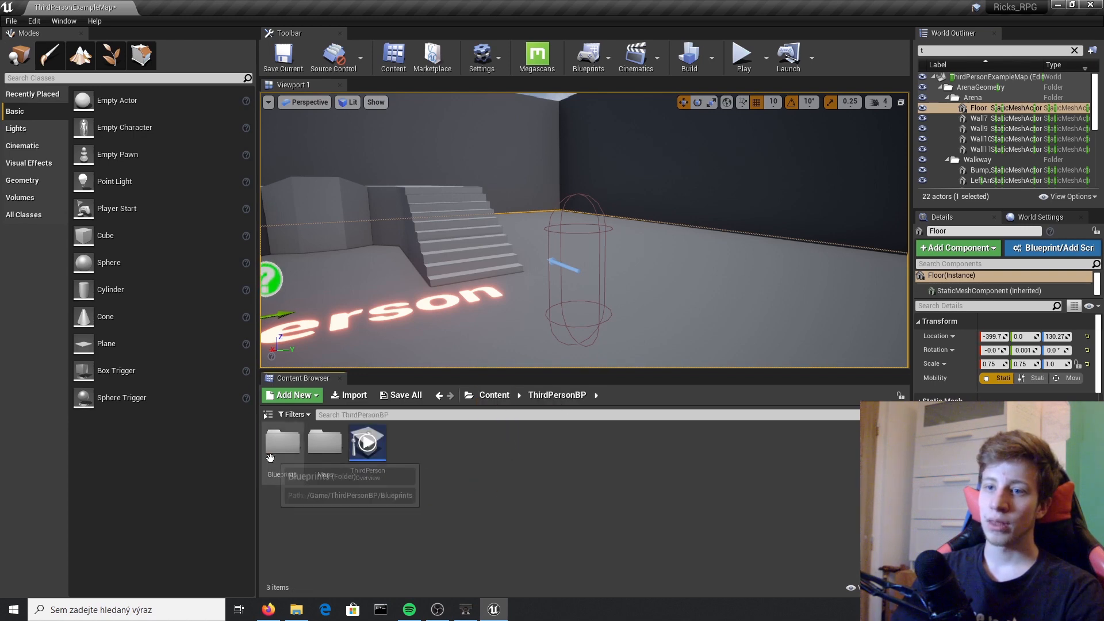
double_click(282, 443)
double_click(283, 444)
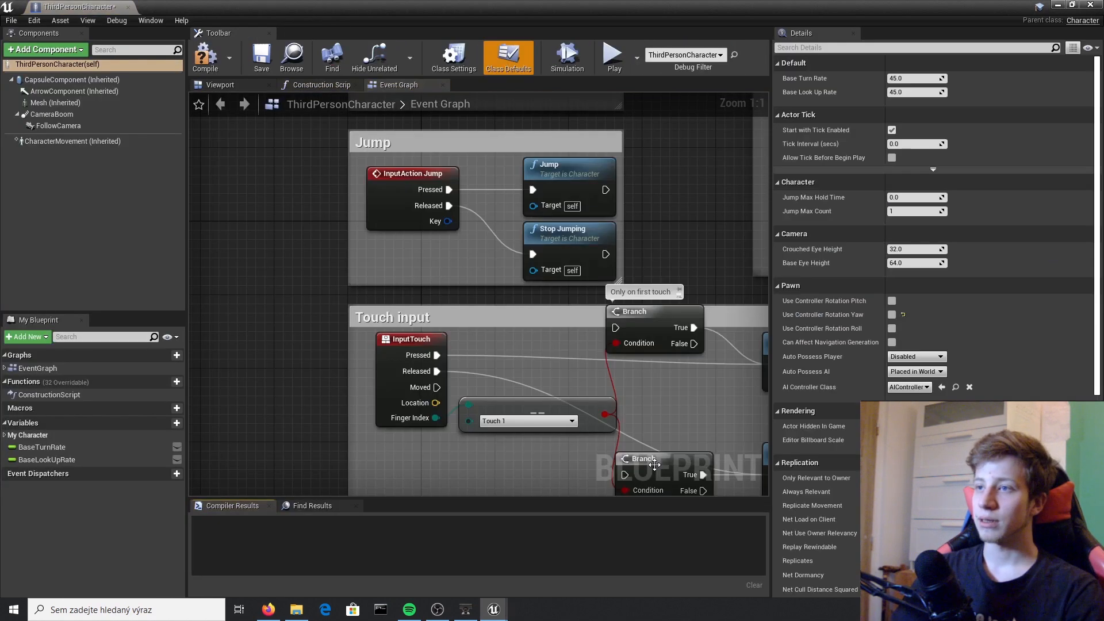
click(219, 84)
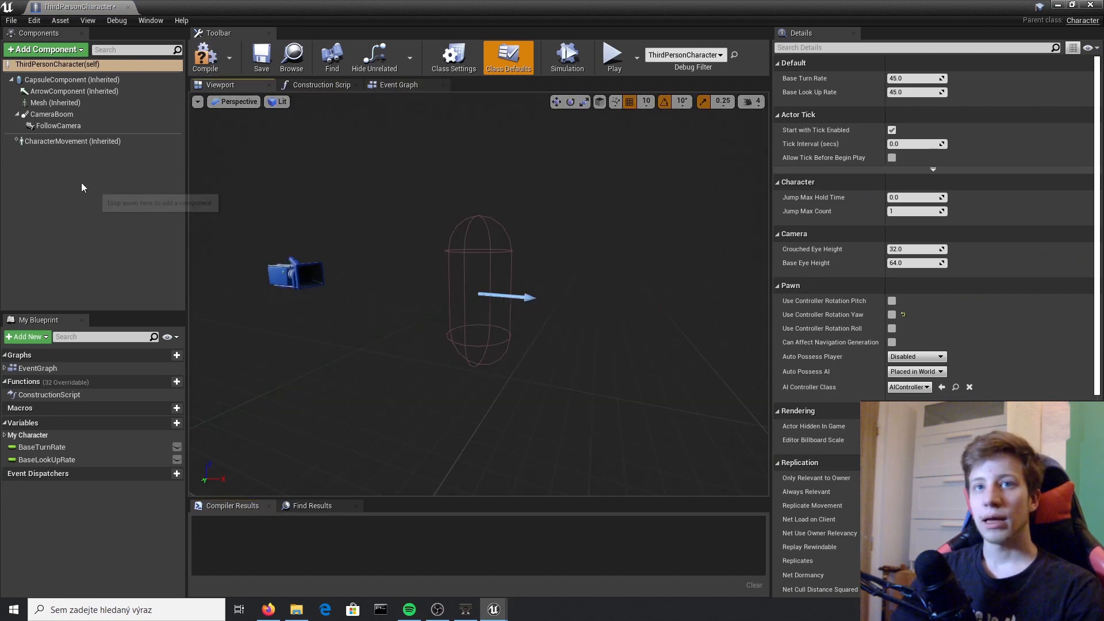
Step: Assign Rick as the skeletal mesh of the character's inherited Mesh component
click(81, 102)
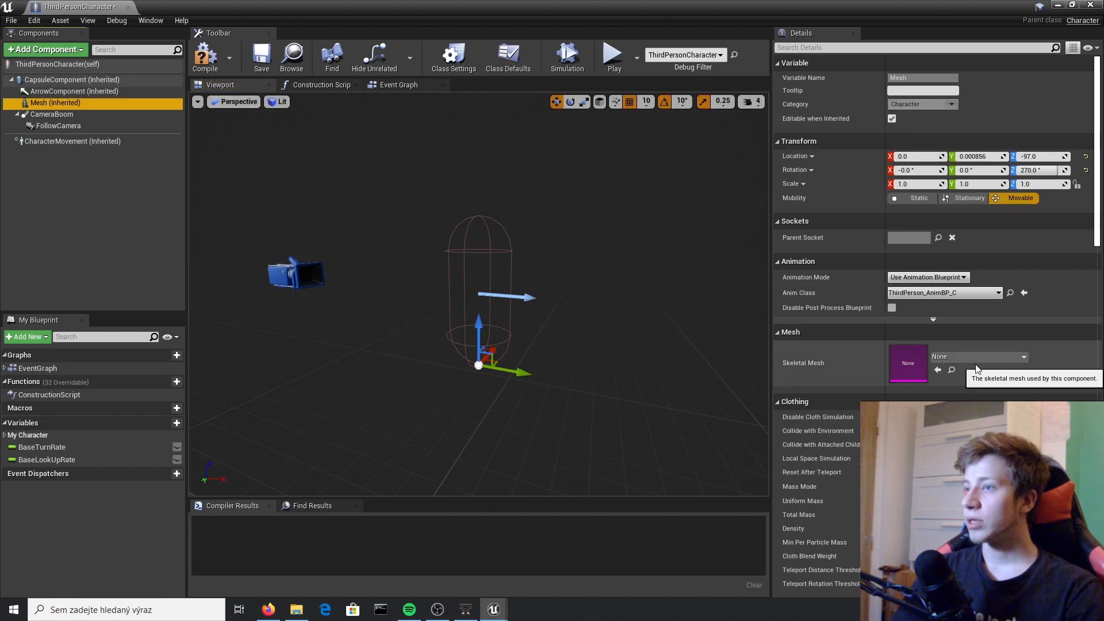
click(985, 357)
click(1001, 187)
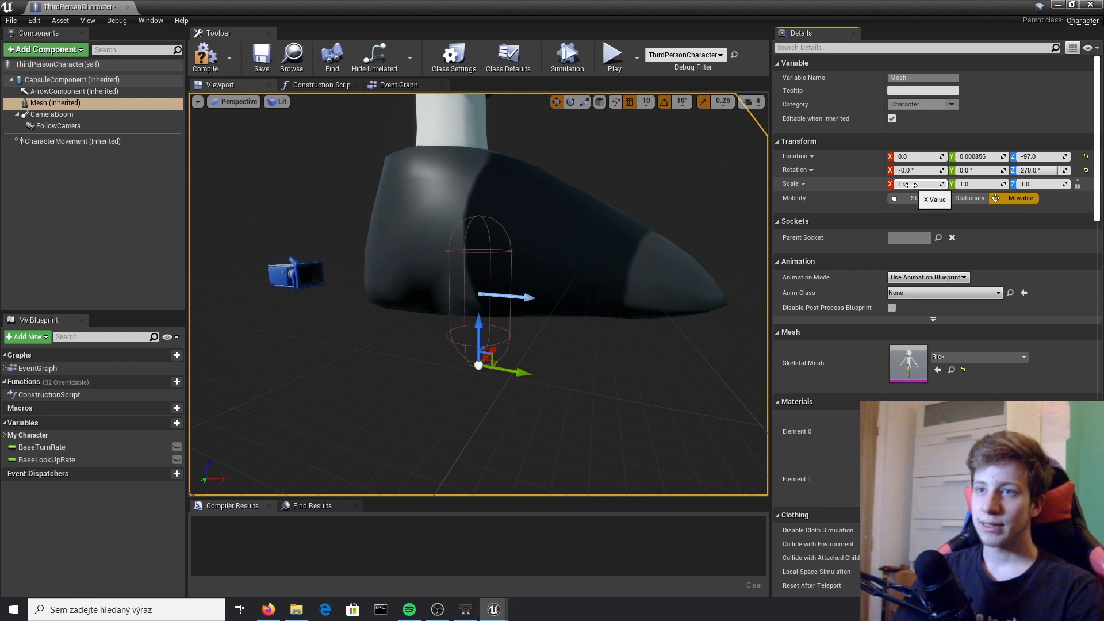
Step: Shrink the Rick mesh uniformly, trying scales of 0.5 and 0.01 on all axes
drag(909, 184, 793, 184)
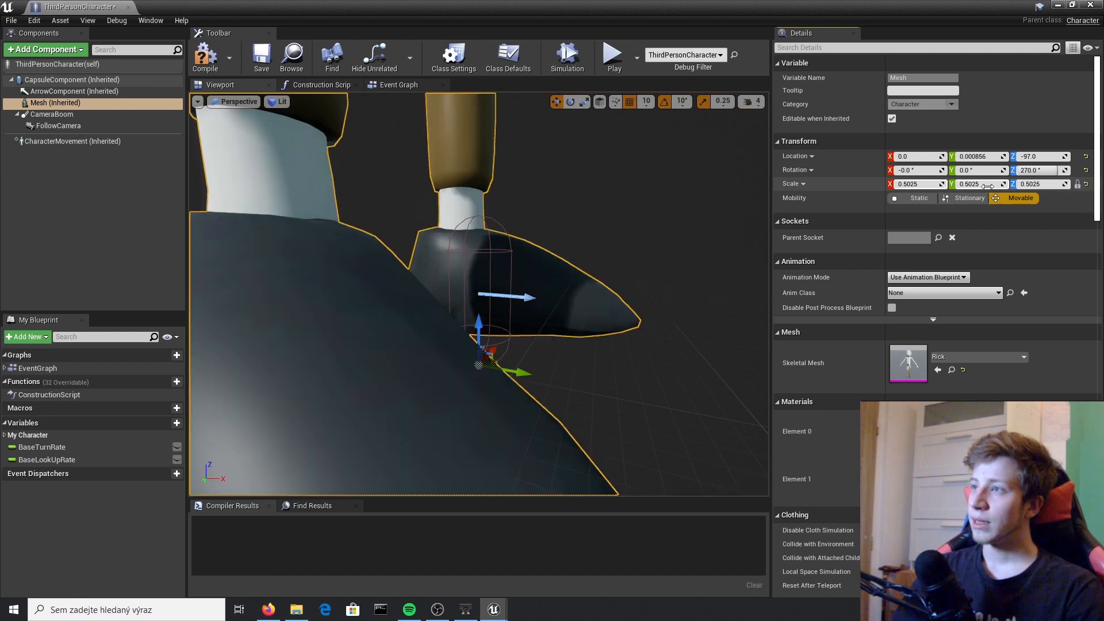
click(916, 183)
text(0.)
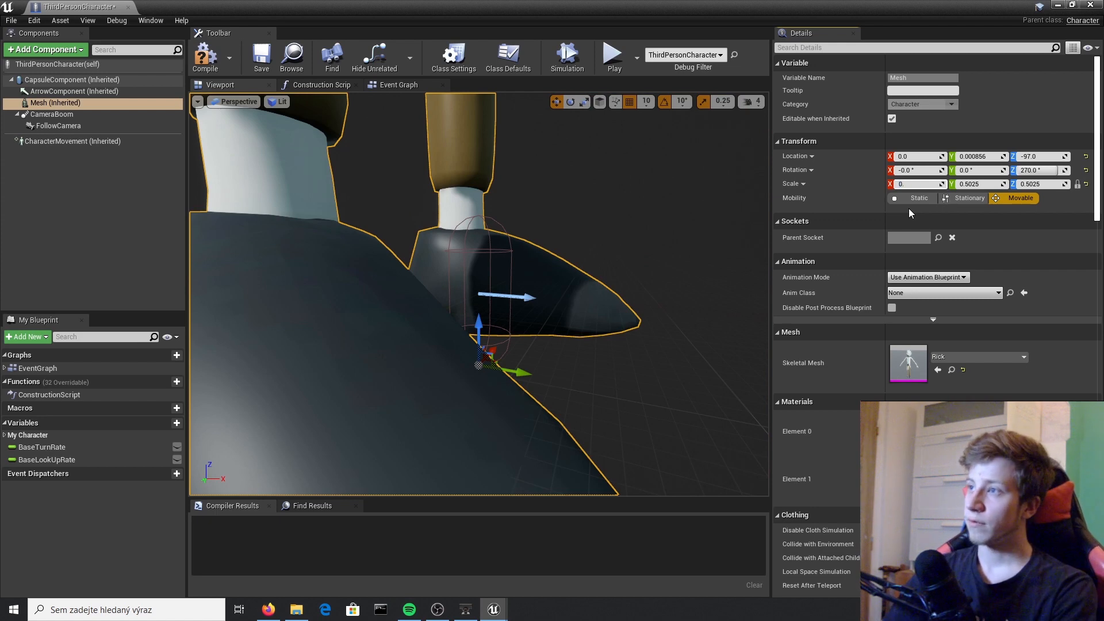
text(5)
key(Return)
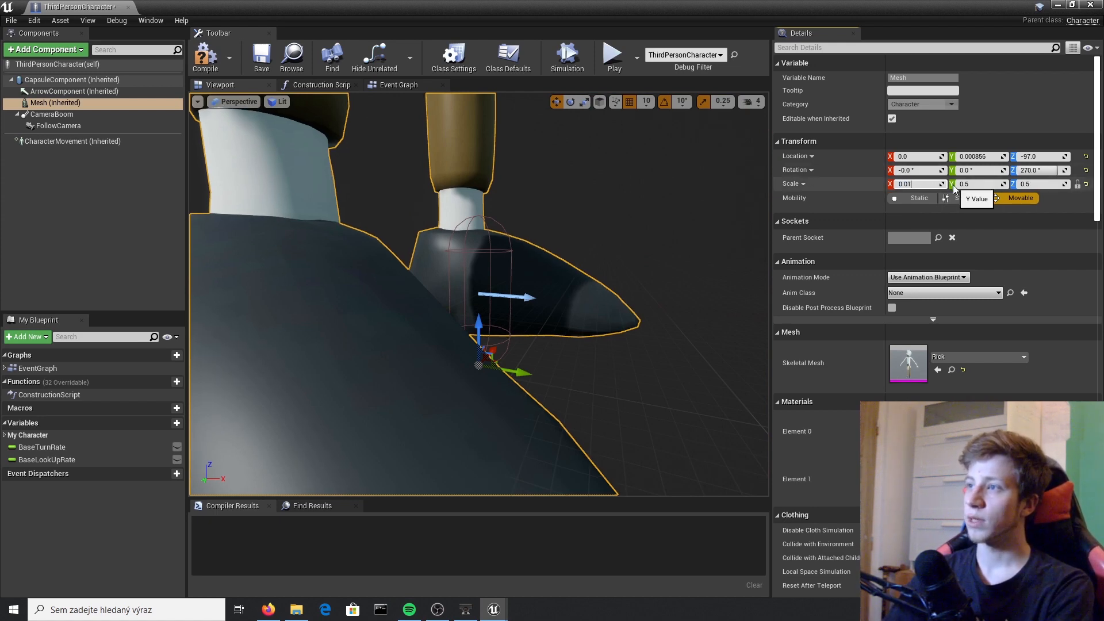
text(0.01)
key(Return)
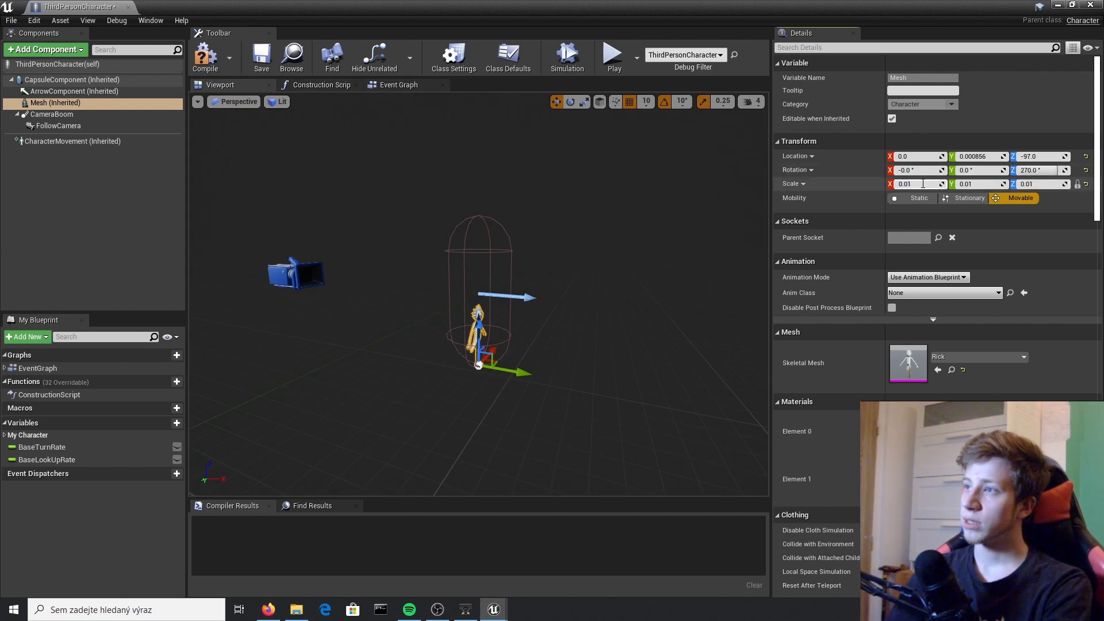
Step: Fit the Rick mesh to the capsule by trying uniform scales of 0.04, 0.02, 0.035 and 0.03, settling on 0.027
text(0.04)
key(Return)
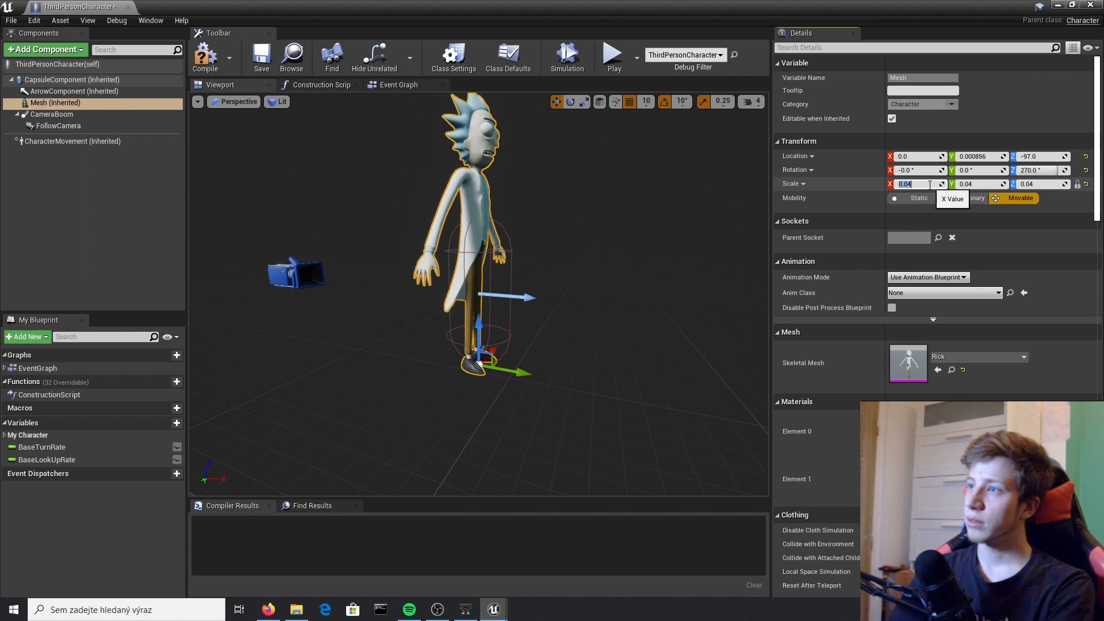
key(Return)
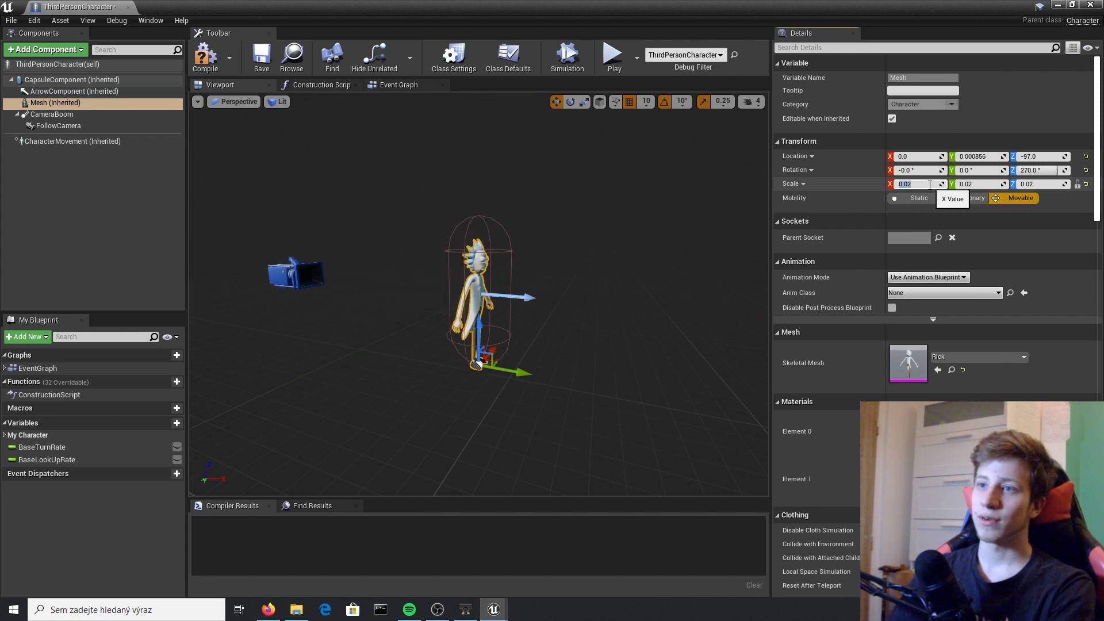
click(932, 184)
text(0.0)
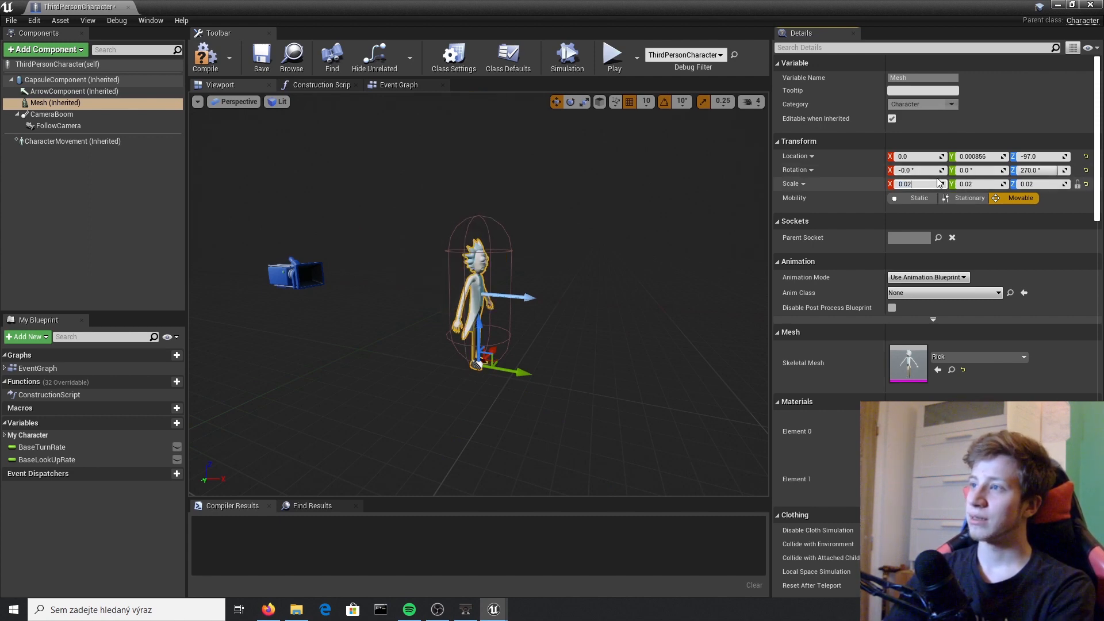
text(35)
key(Return)
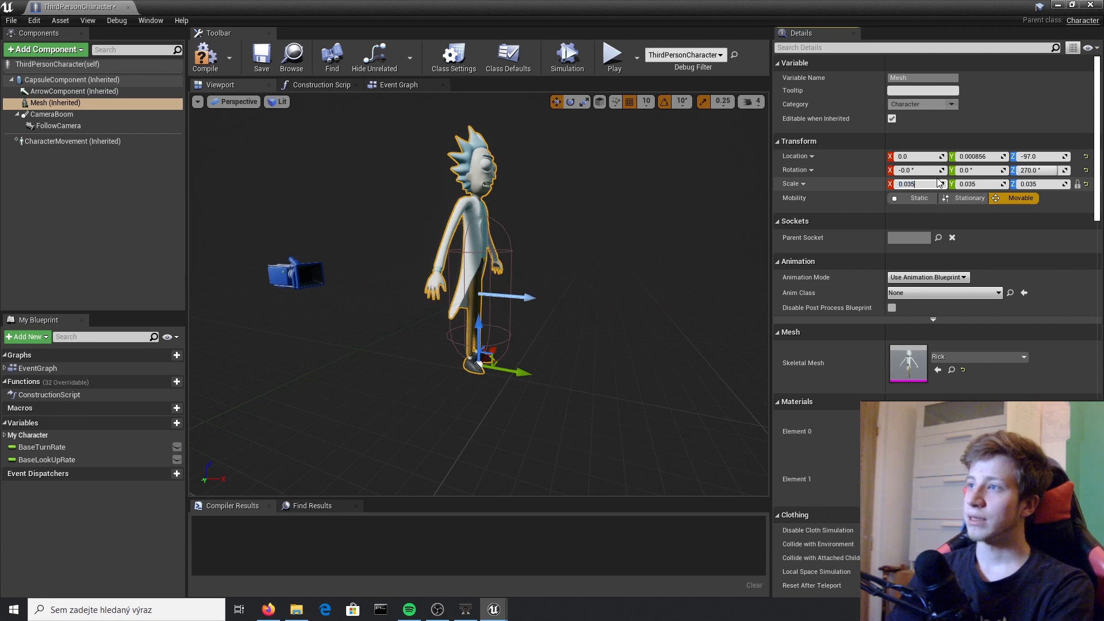
text(0.03)
key(Return)
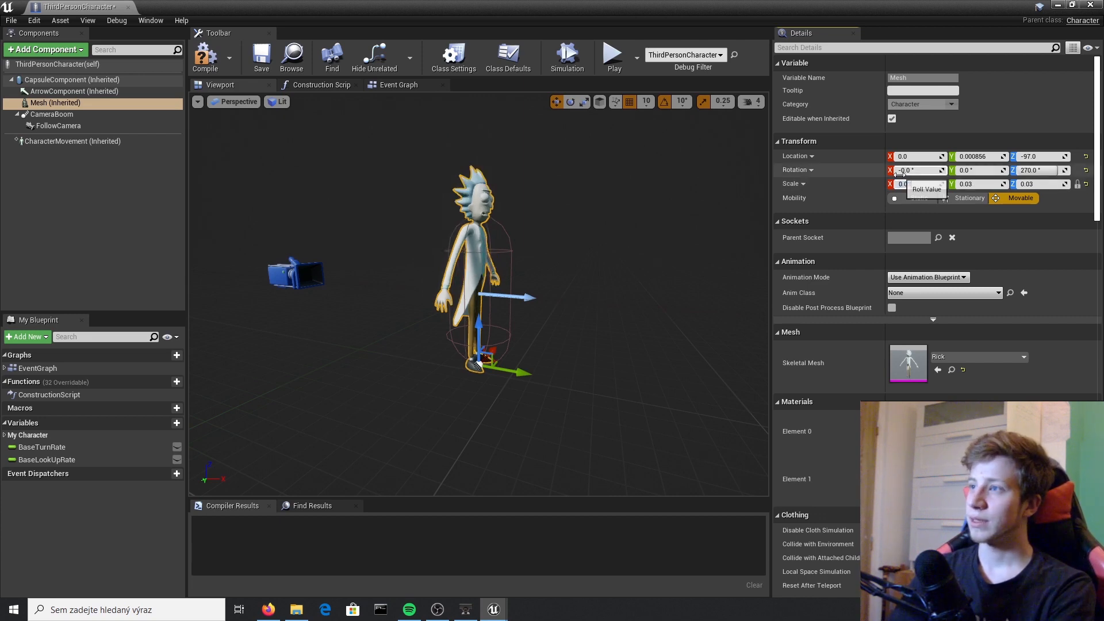
text(0.027)
key(Return)
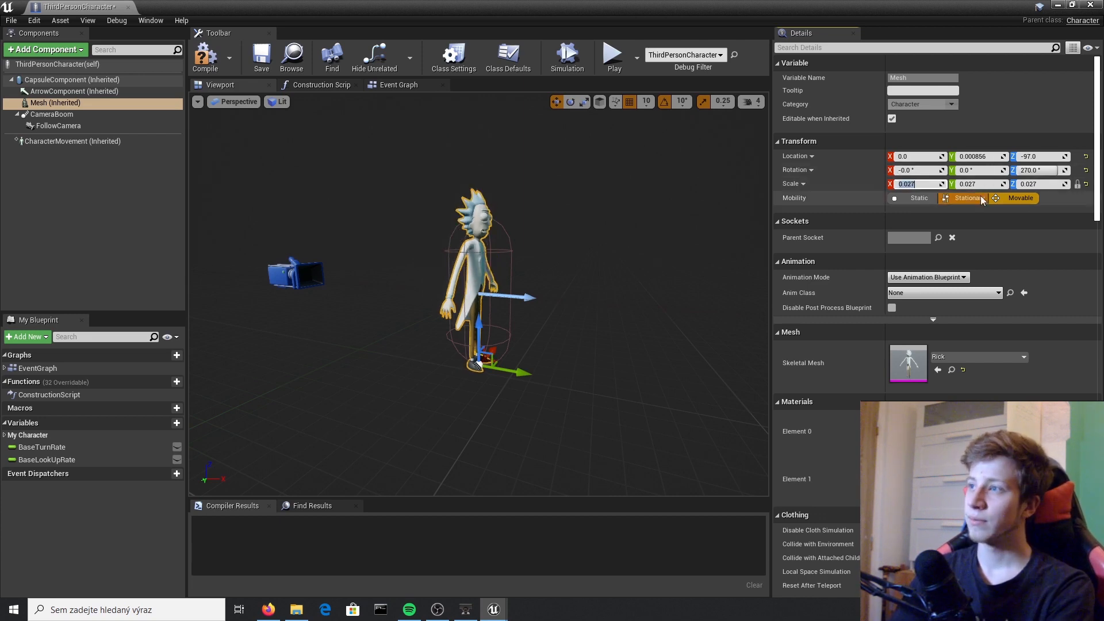
Step: Set the Rick mesh's scale to 0.025 on all axes, compile the blueprint and check the fit to the capsule
text(0.025)
key(Return)
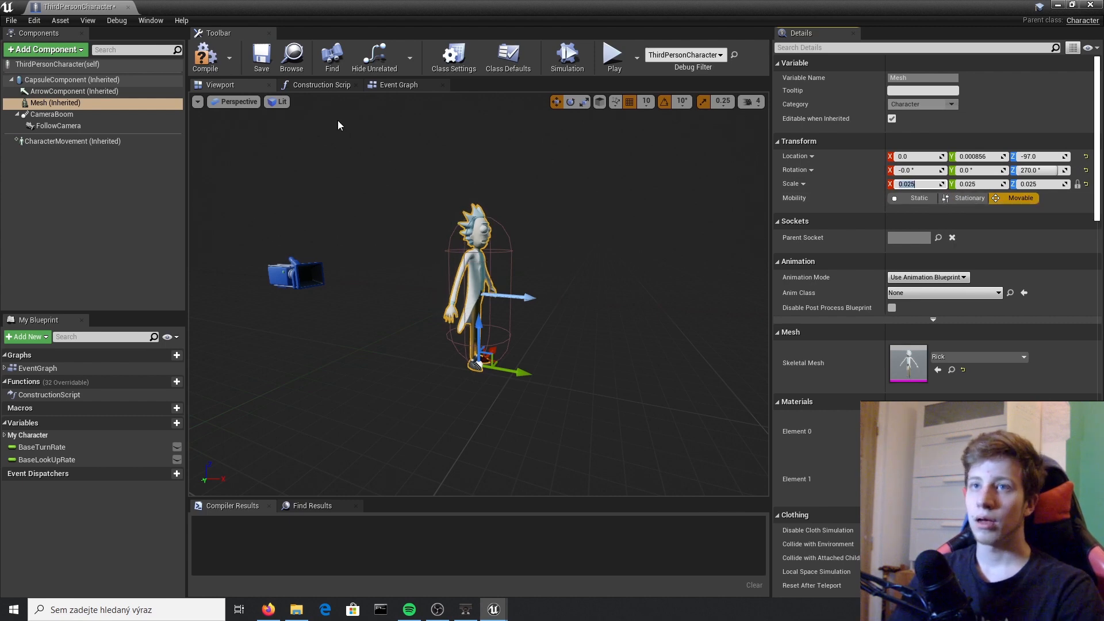
click(206, 60)
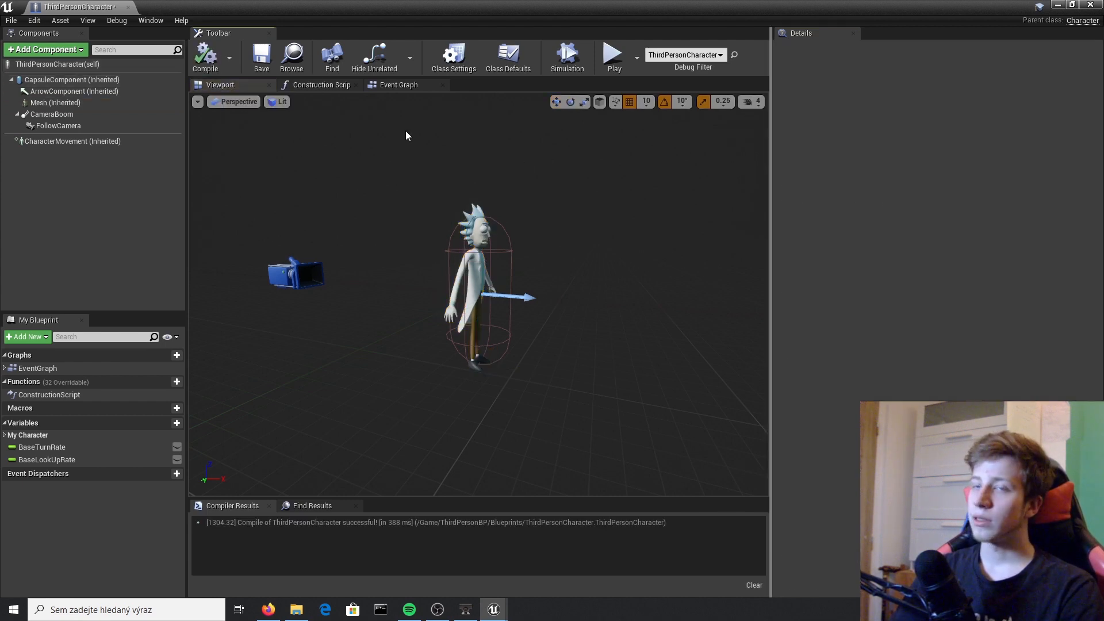
right_drag(506, 252, 478, 251)
key(d)
key(w)
key(s)
key(a)
click(207, 58)
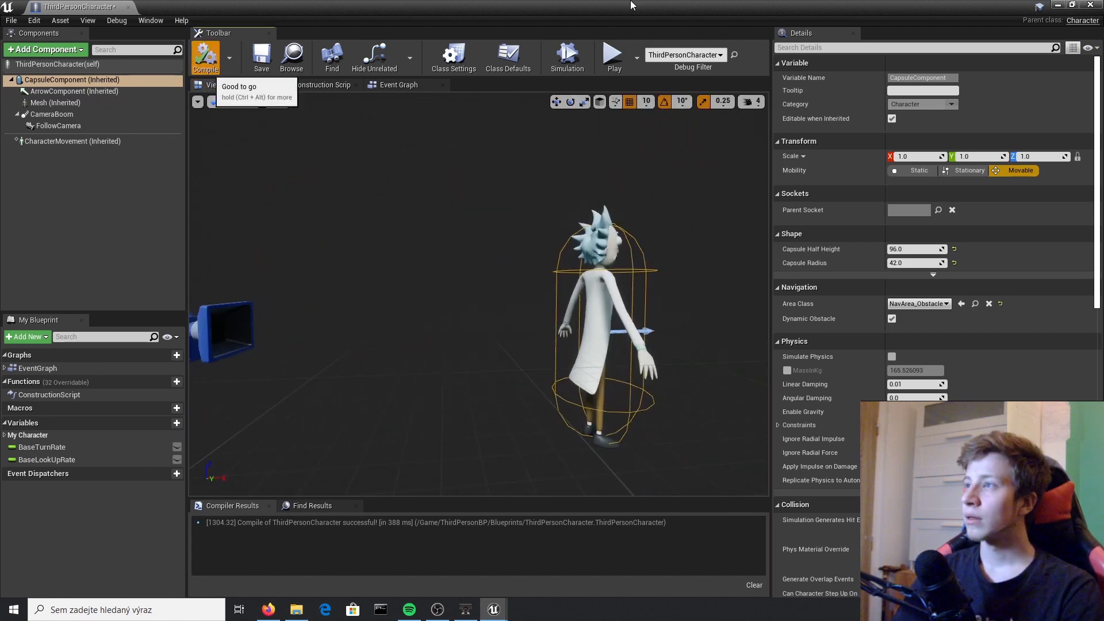
Step: Return to the level, play-test Rick in the viewport, stop the game and select the placed character
click(1059, 5)
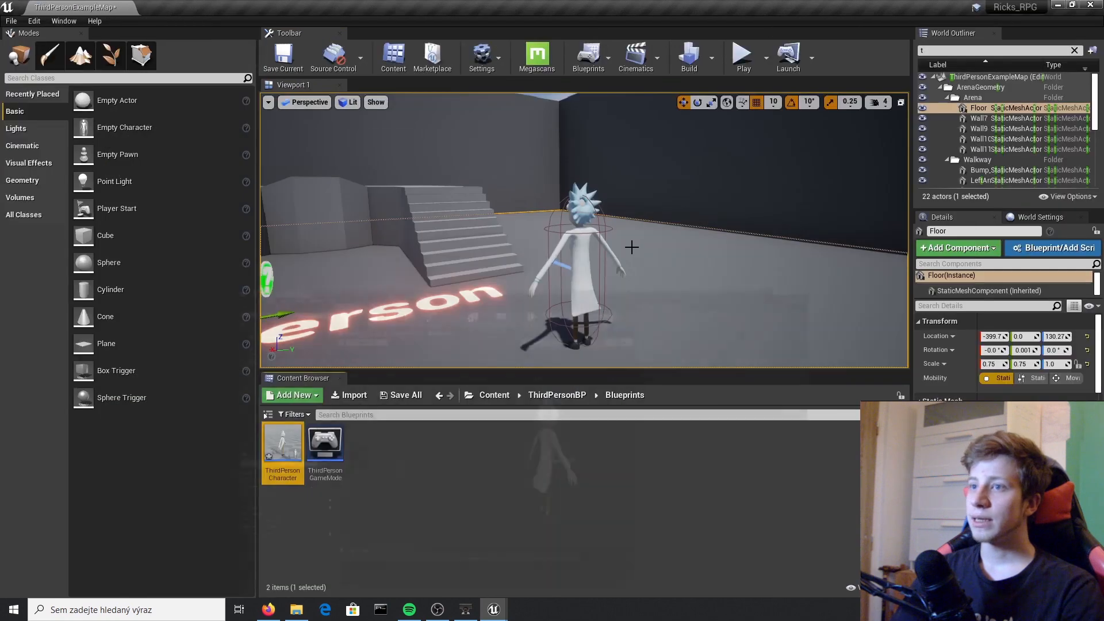
click(743, 56)
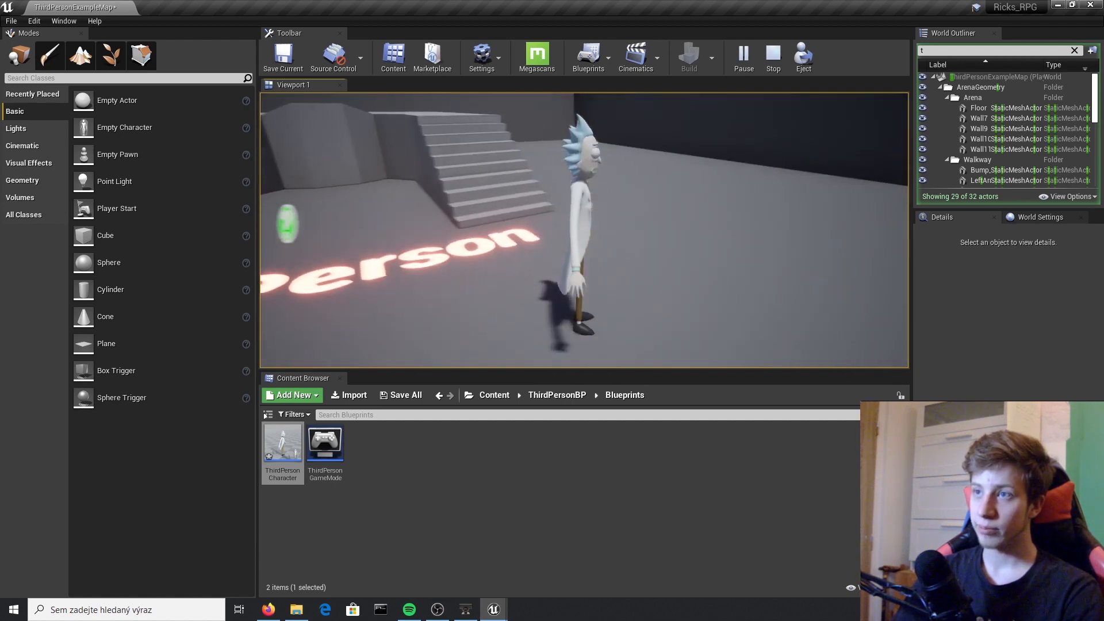
key(Escape)
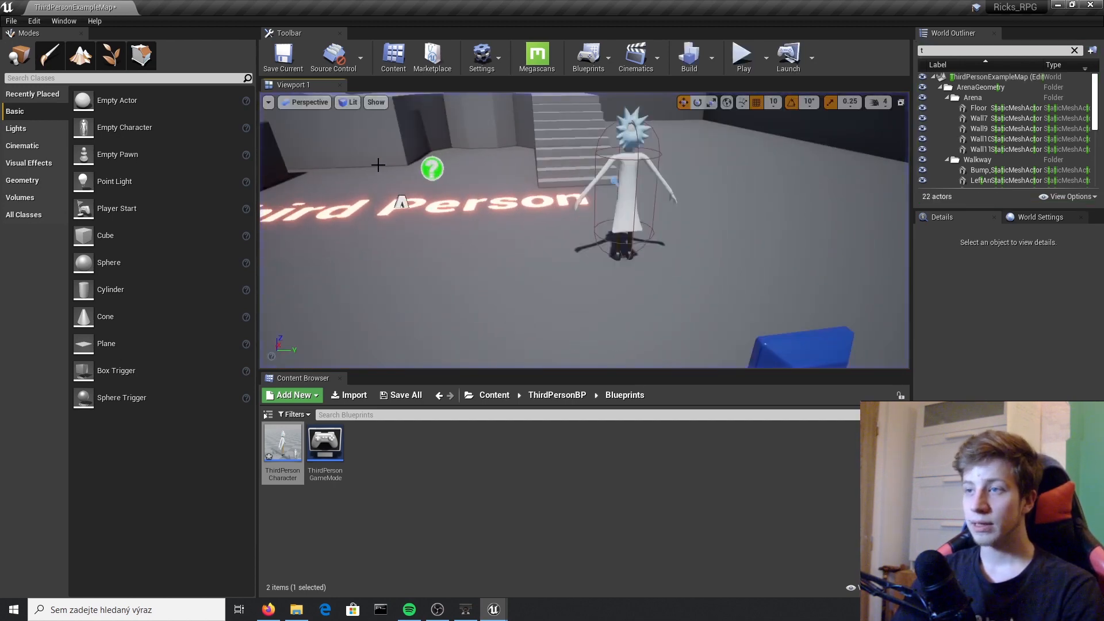
click(639, 183)
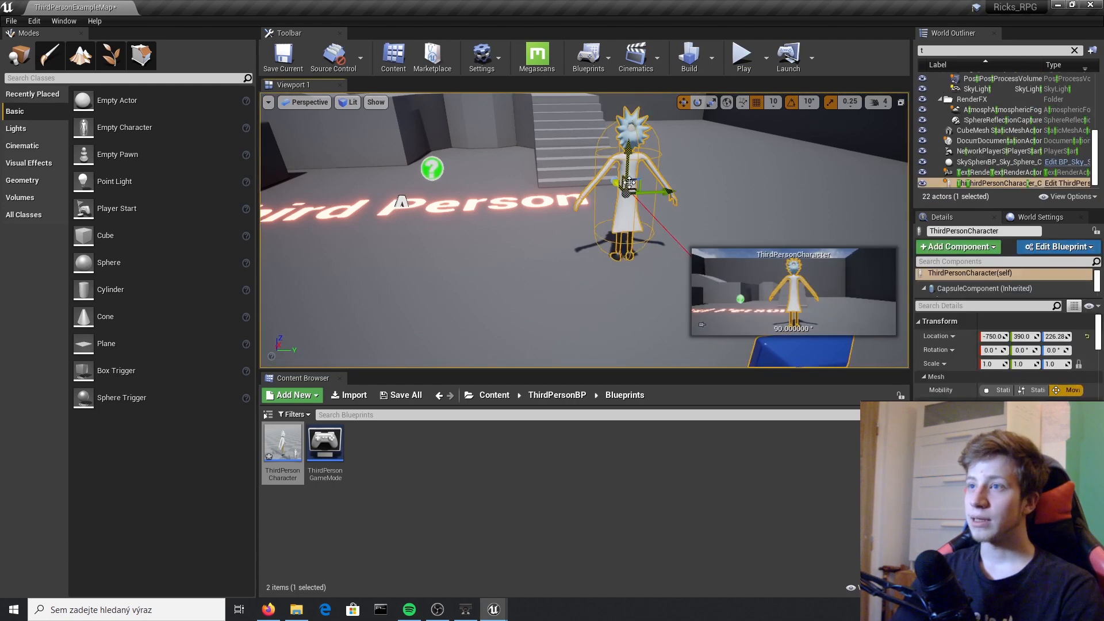
Step: Open the Rick content folder and create a subfolder named Anim in it
click(514, 551)
click(494, 395)
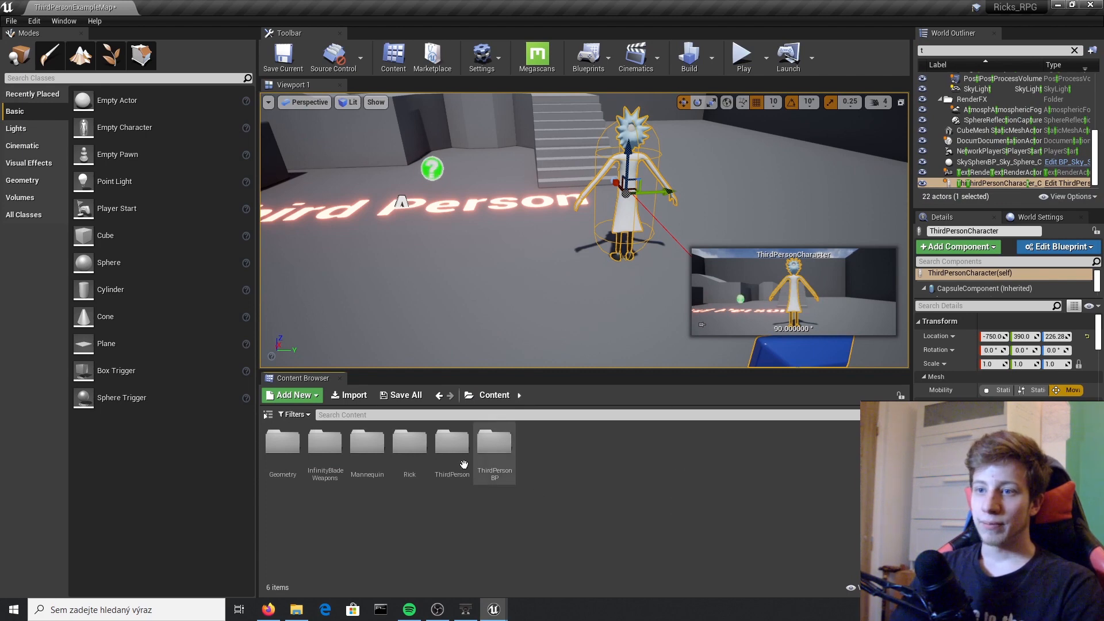
double_click(409, 444)
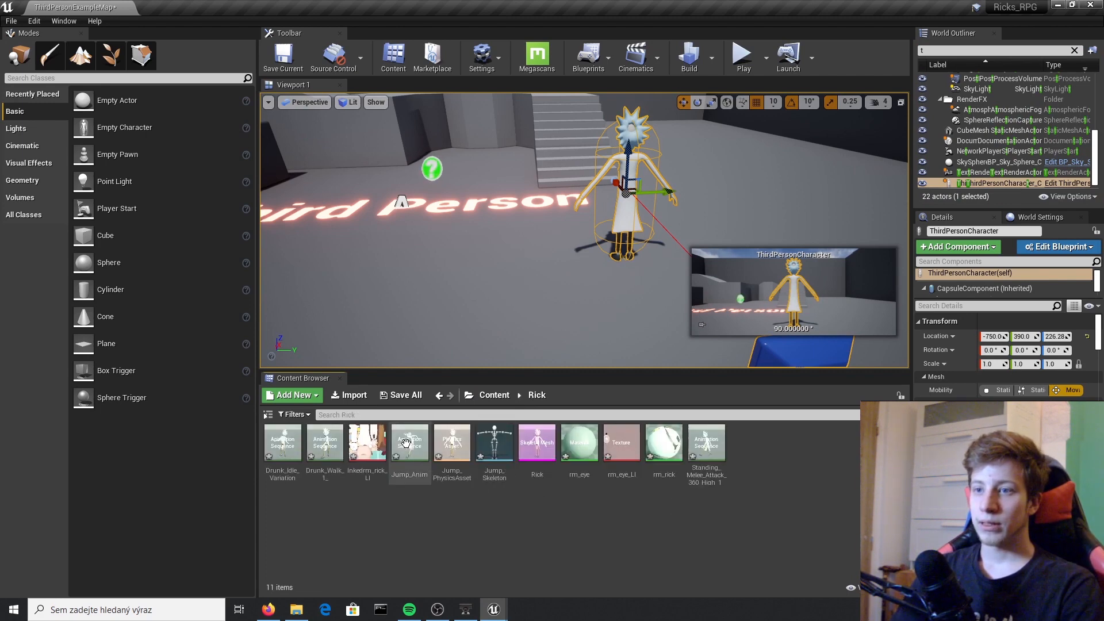
right_click(644, 519)
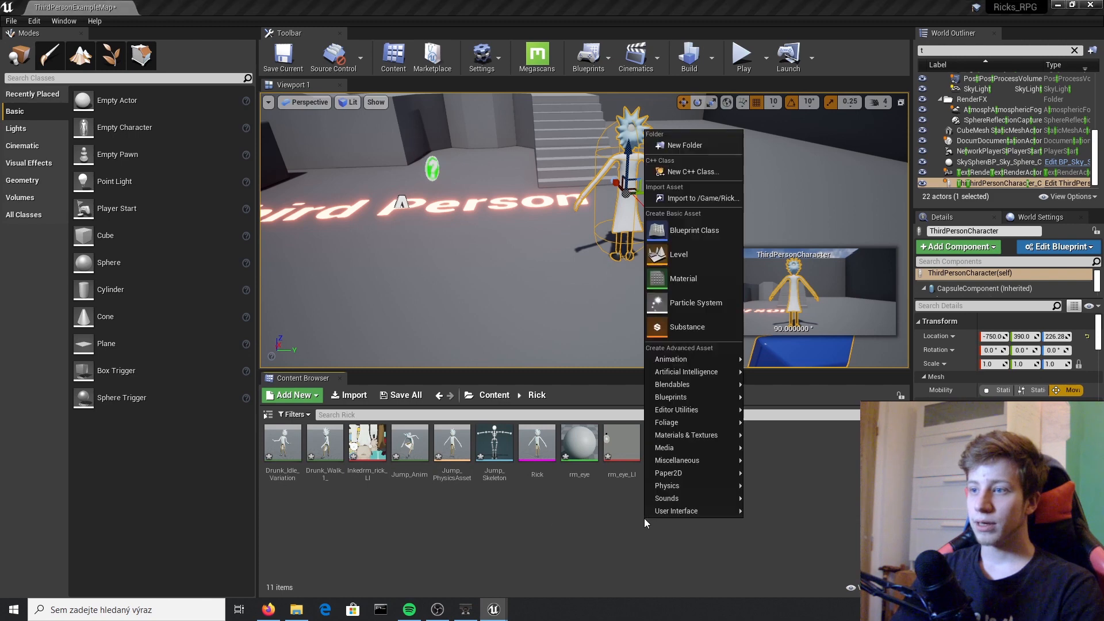
click(716, 146)
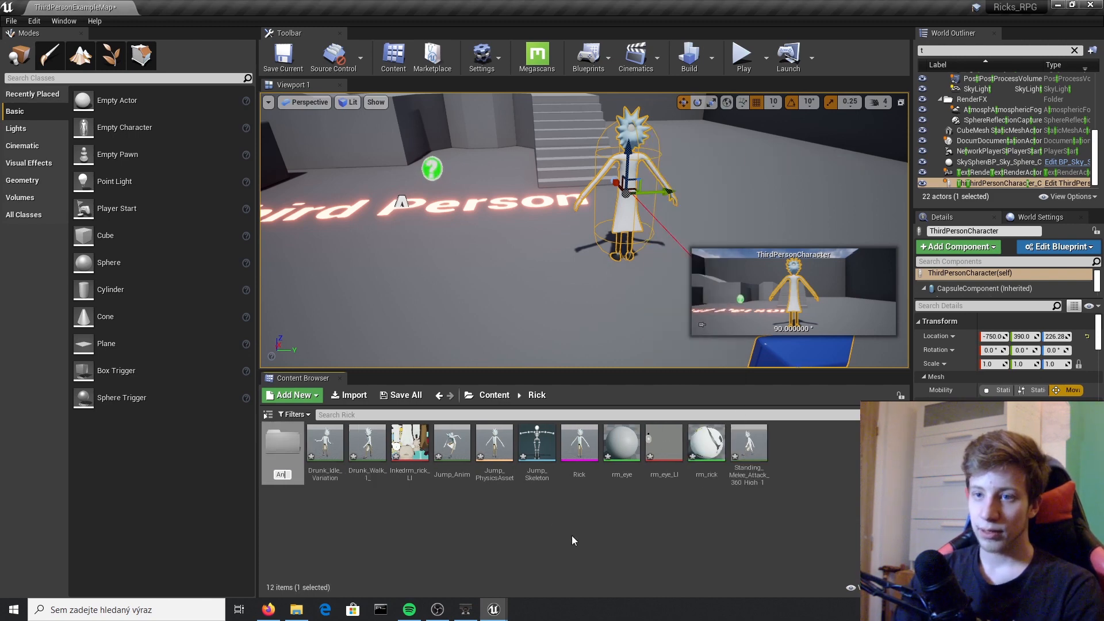
key(Return)
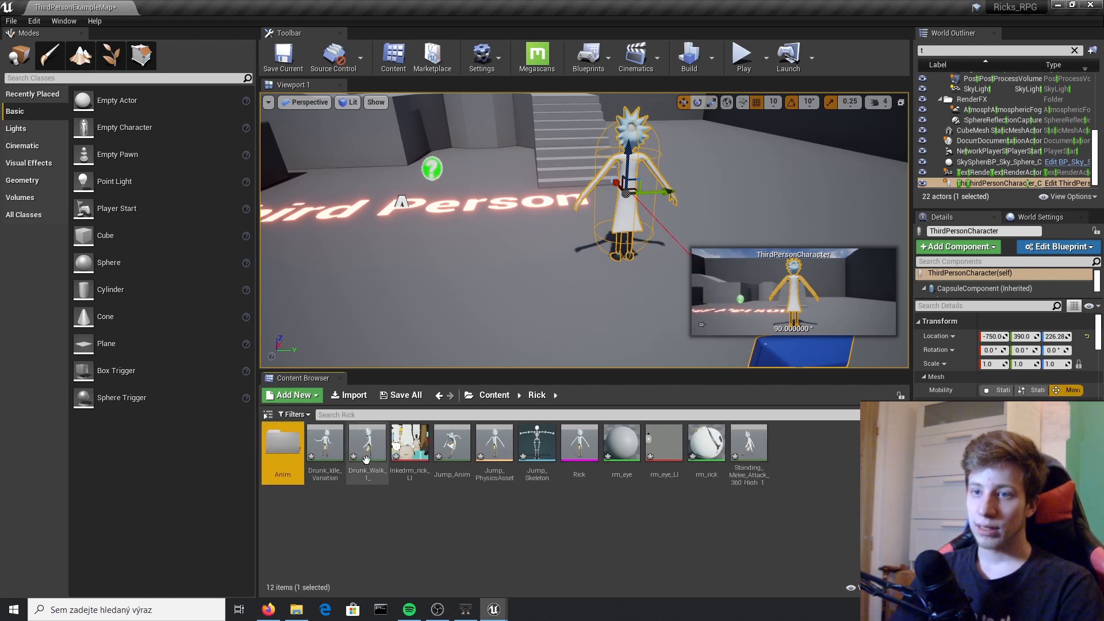
Step: Move the drunk idle, drunk walk, jump and standing melee attack animations into the Anim folder
click(329, 451)
ctrl+click(366, 451)
ctrl+click(452, 449)
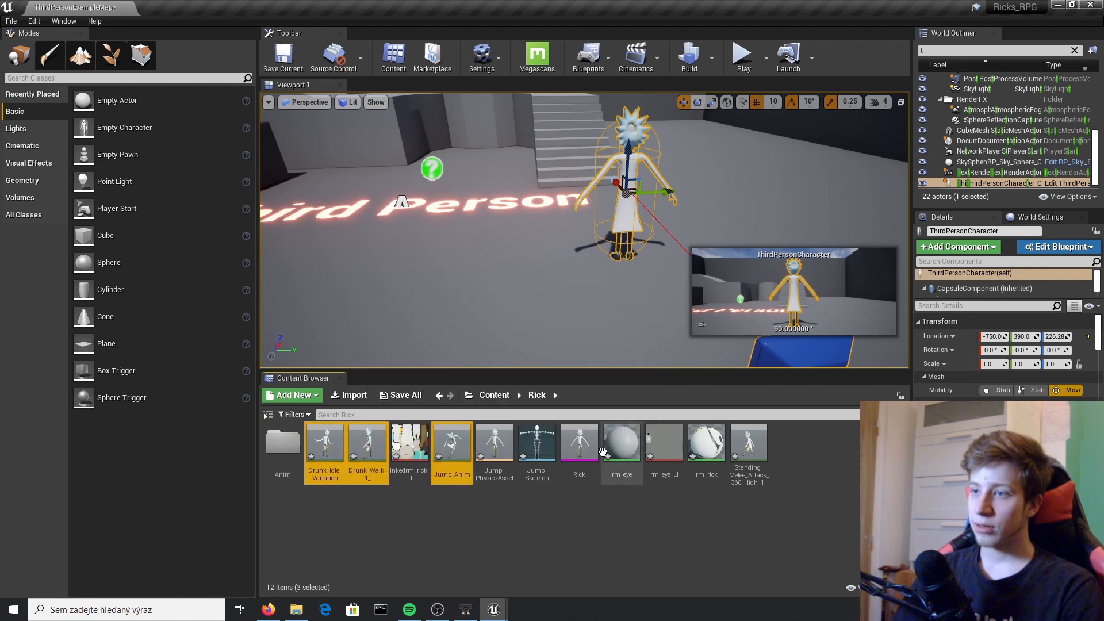
ctrl+click(748, 446)
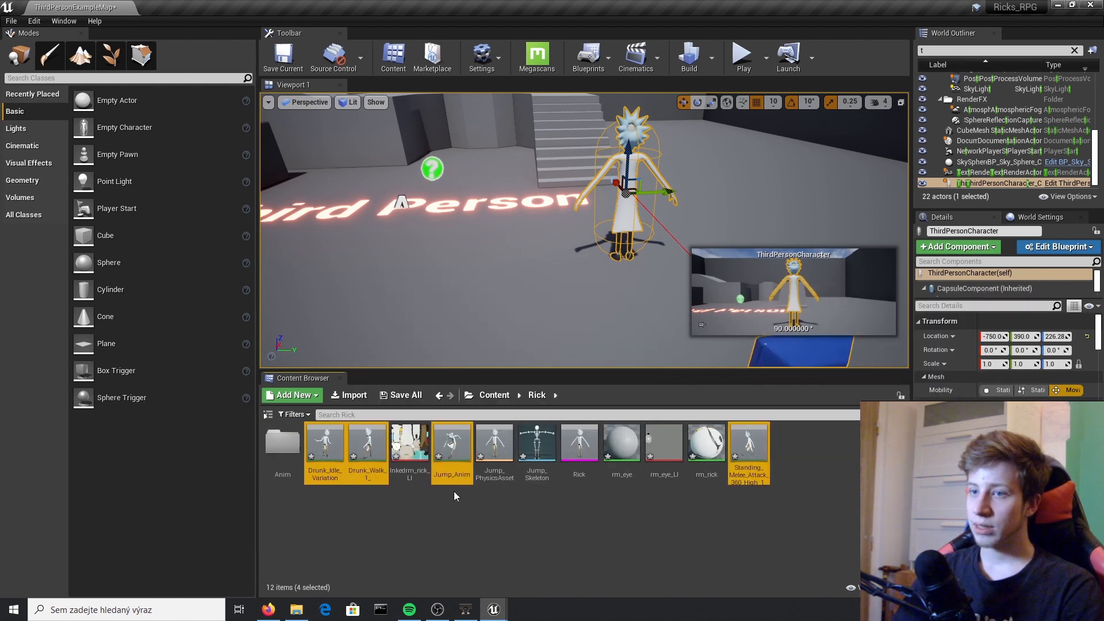
drag(311, 463, 279, 463)
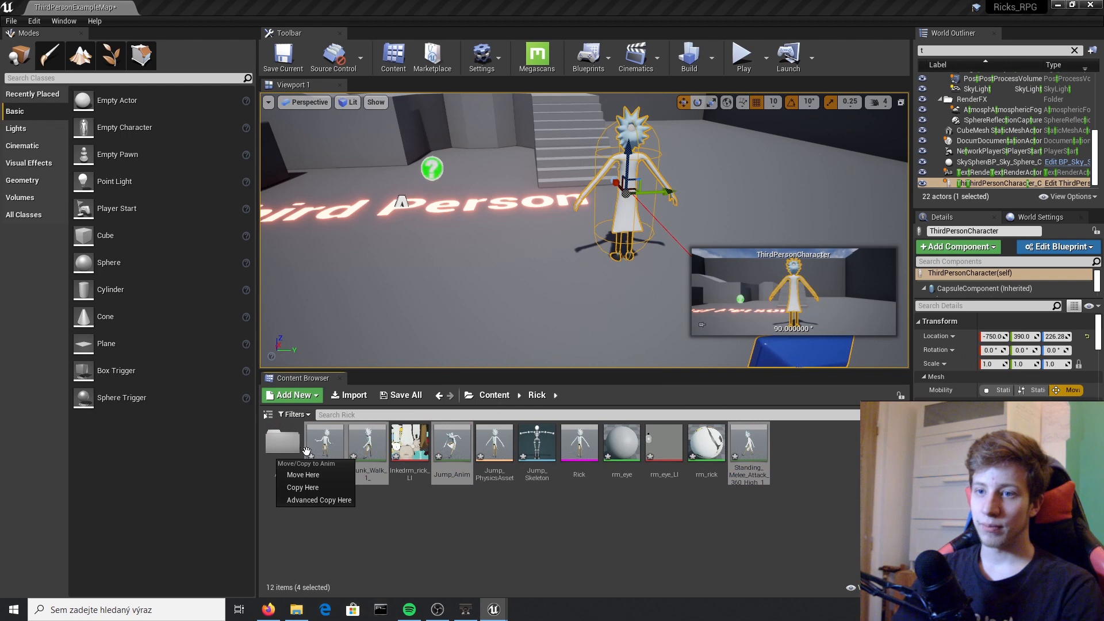
click(303, 474)
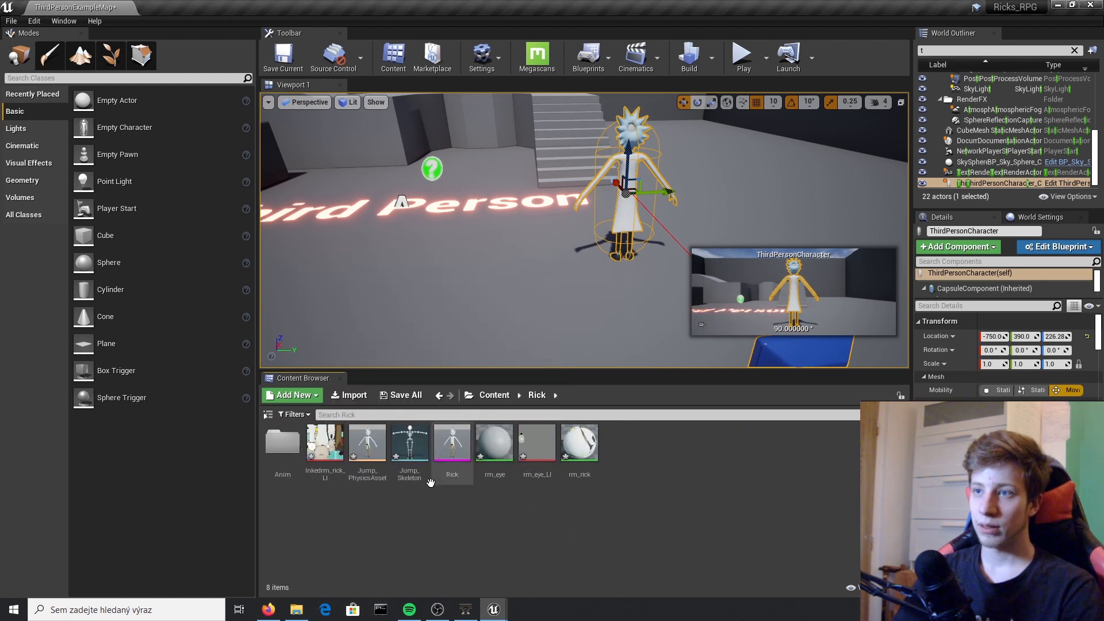
Step: Create another subfolder in the Rick folder and name it Materials
right_click(378, 492)
click(409, 119)
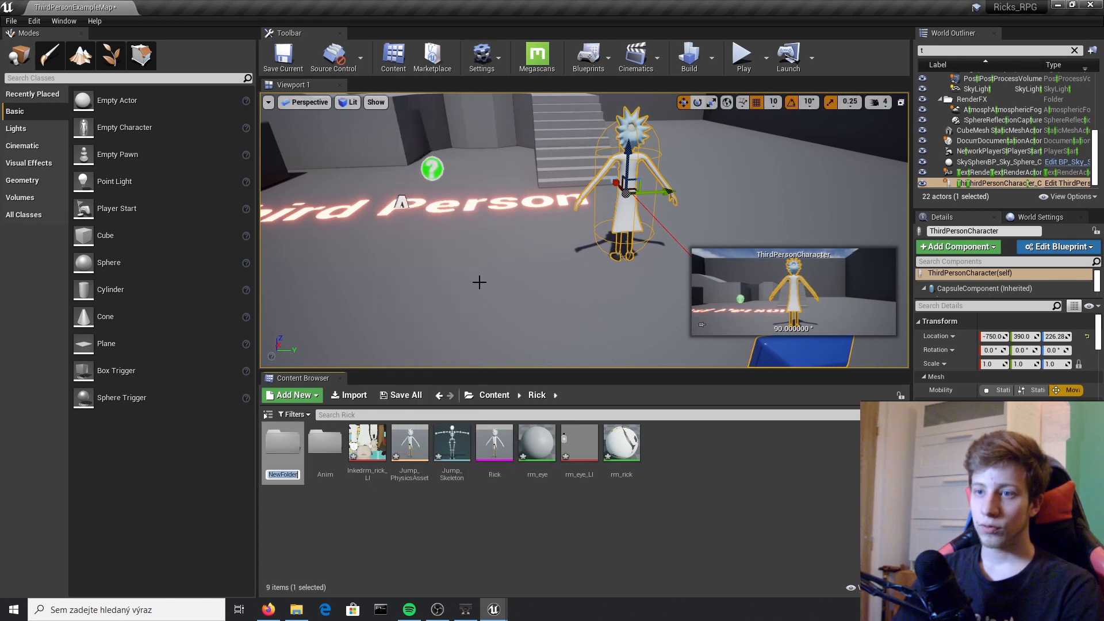
text(Ma)
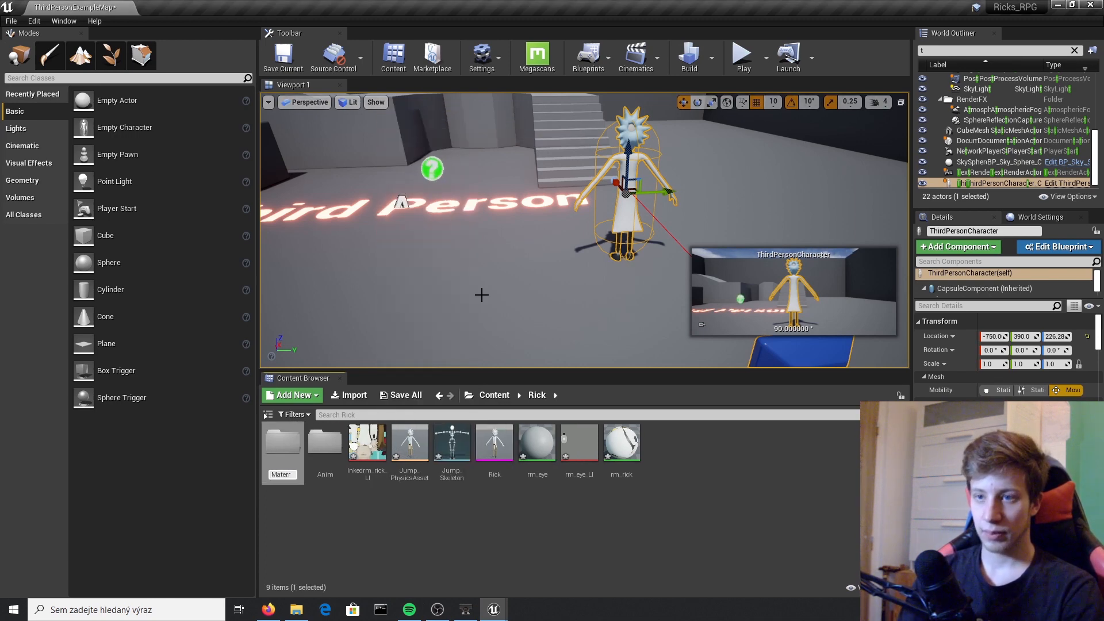
text(terials)
key(Return)
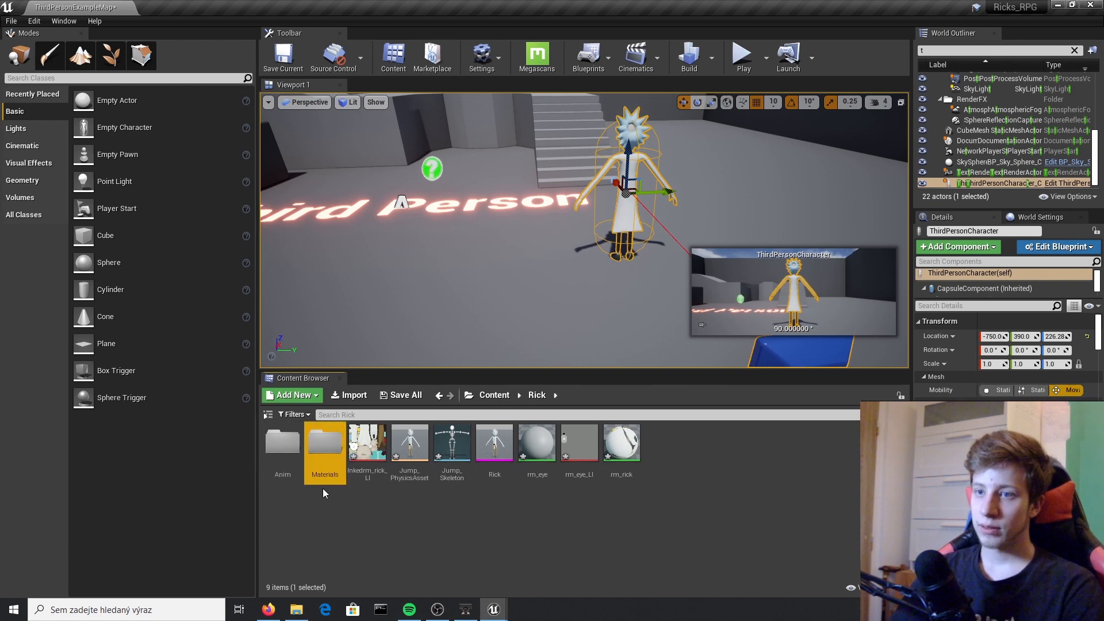
Step: Move the rm_eye and rm_rick materials and the two Rick texture images into the Materials folder
click(365, 478)
ctrl+click(549, 457)
ctrl+click(625, 455)
ctrl+click(581, 449)
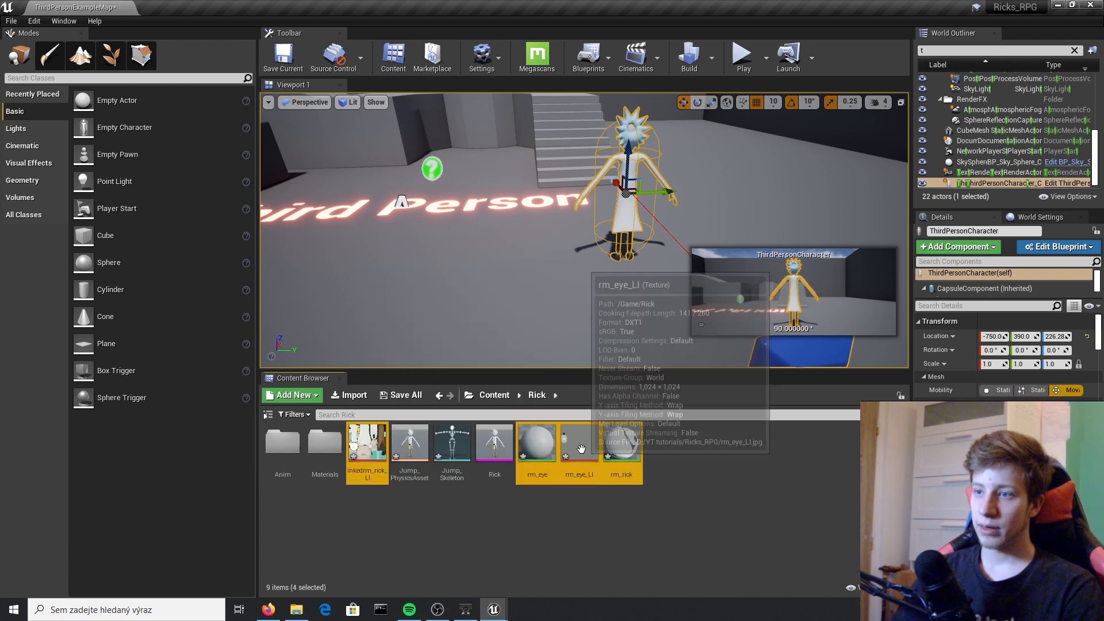
drag(582, 448, 316, 457)
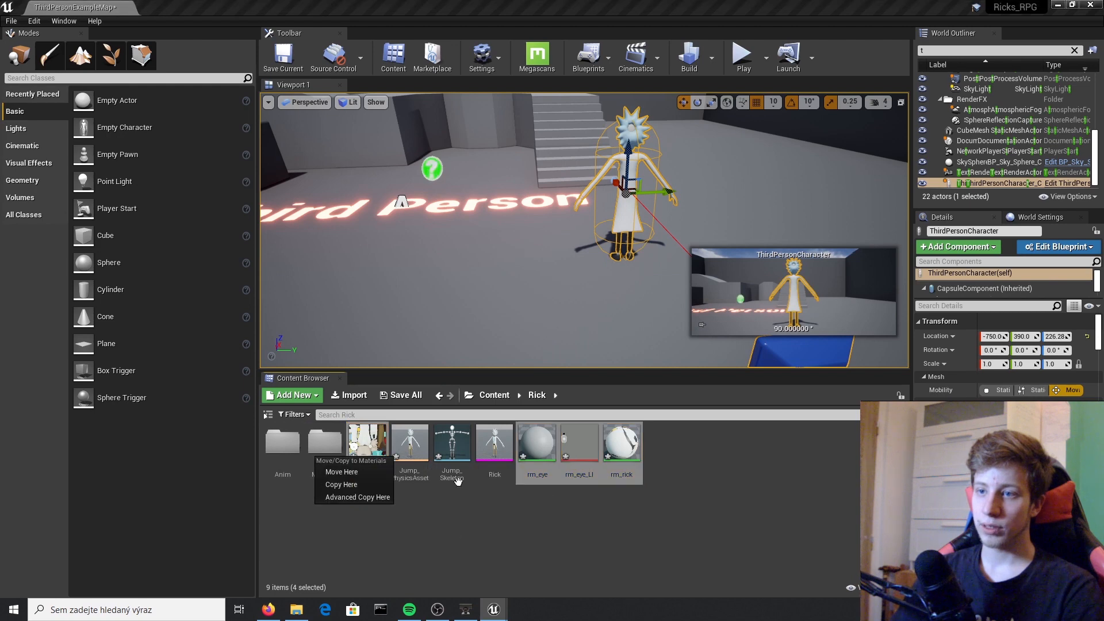
click(359, 472)
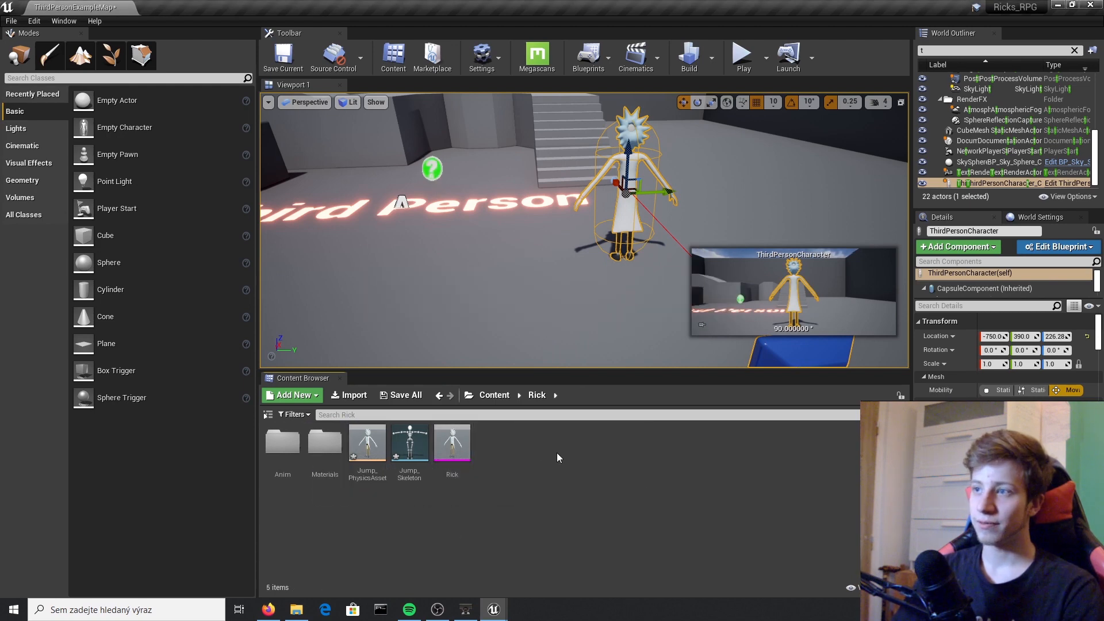
right_click(515, 454)
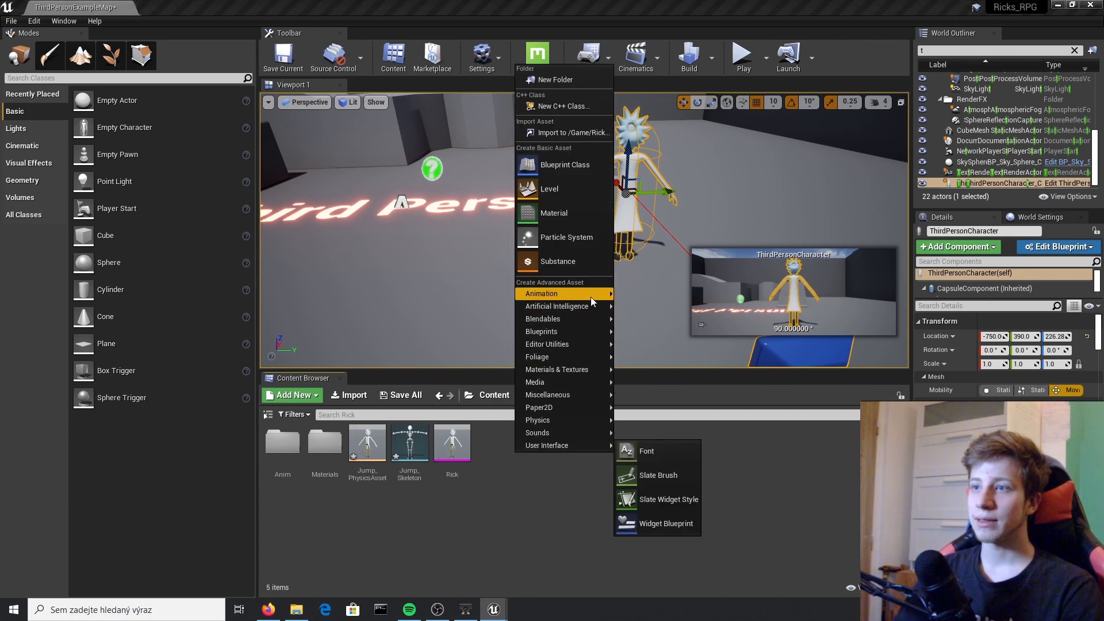
mouse_move(592, 297)
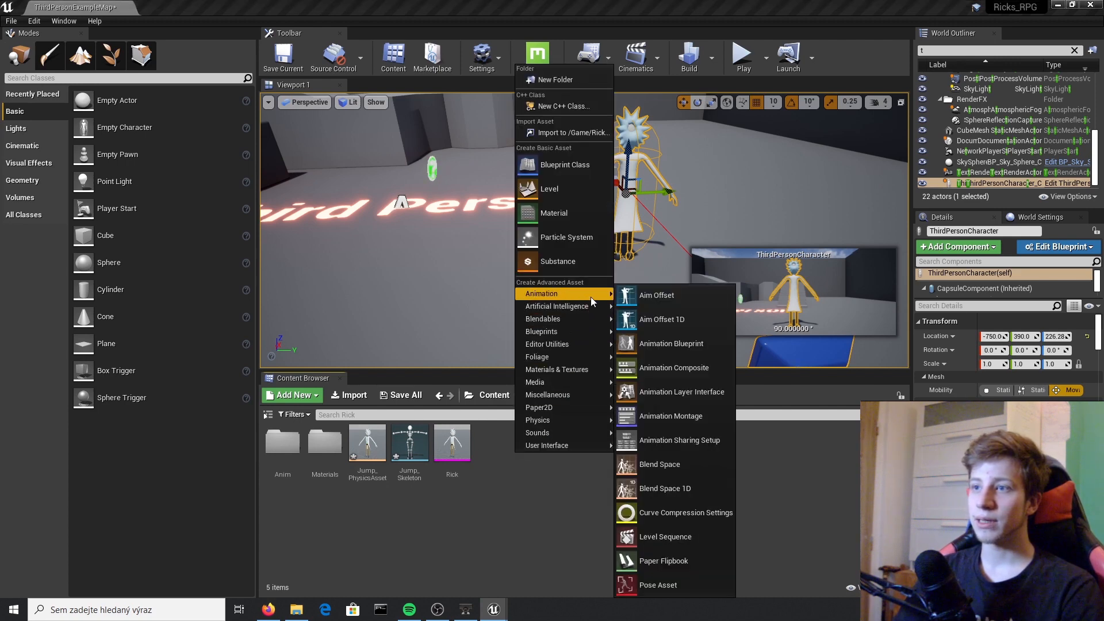
click(687, 467)
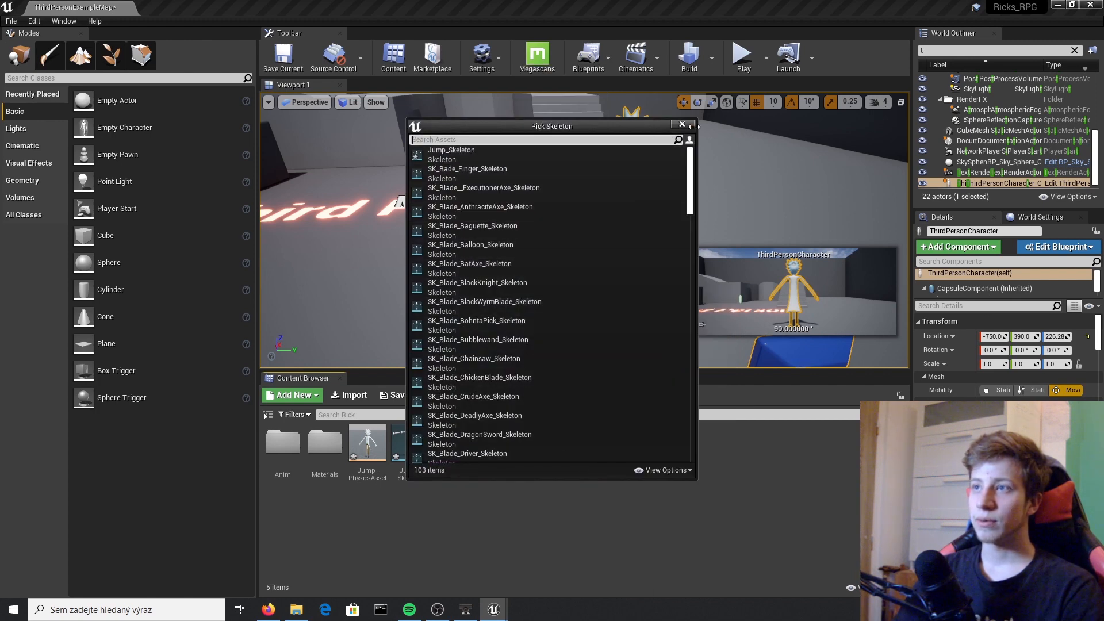
click(498, 151)
click(285, 460)
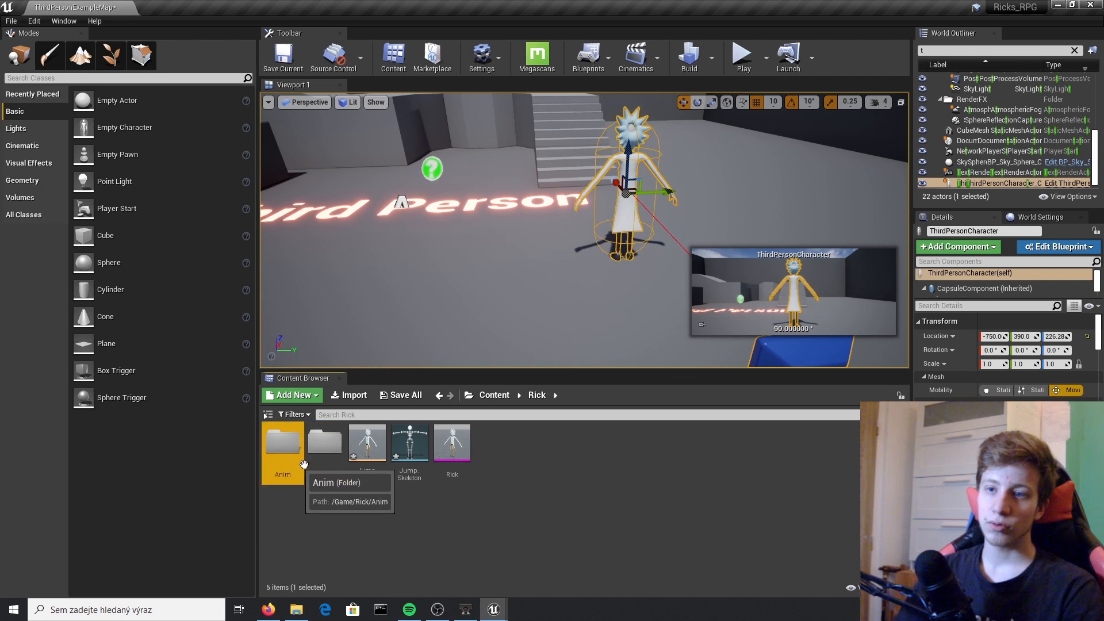
double_click(284, 460)
click(544, 395)
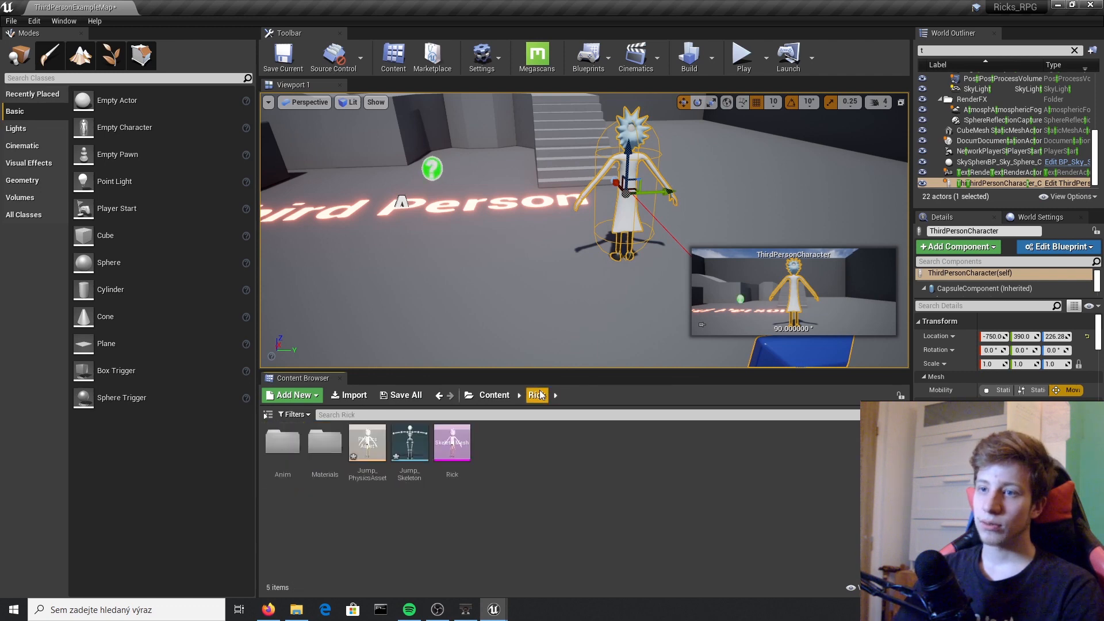
Step: Rename Jump_Skeleton as Rick_Skeleton and move Jump_PhysicsAsset into the Materials folder
right_click(414, 467)
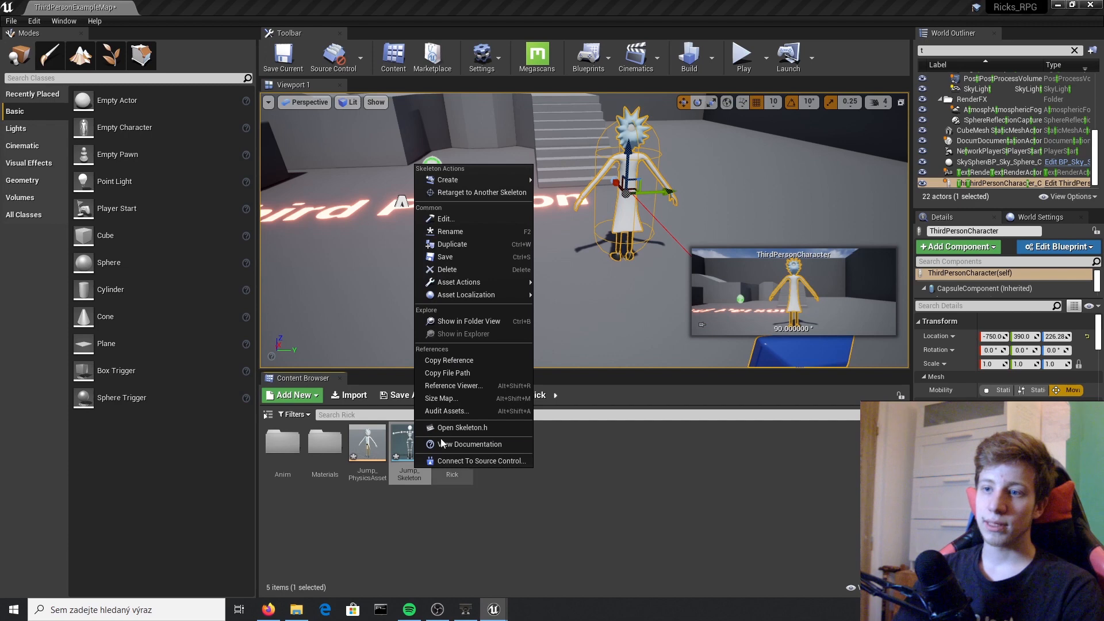
click(476, 232)
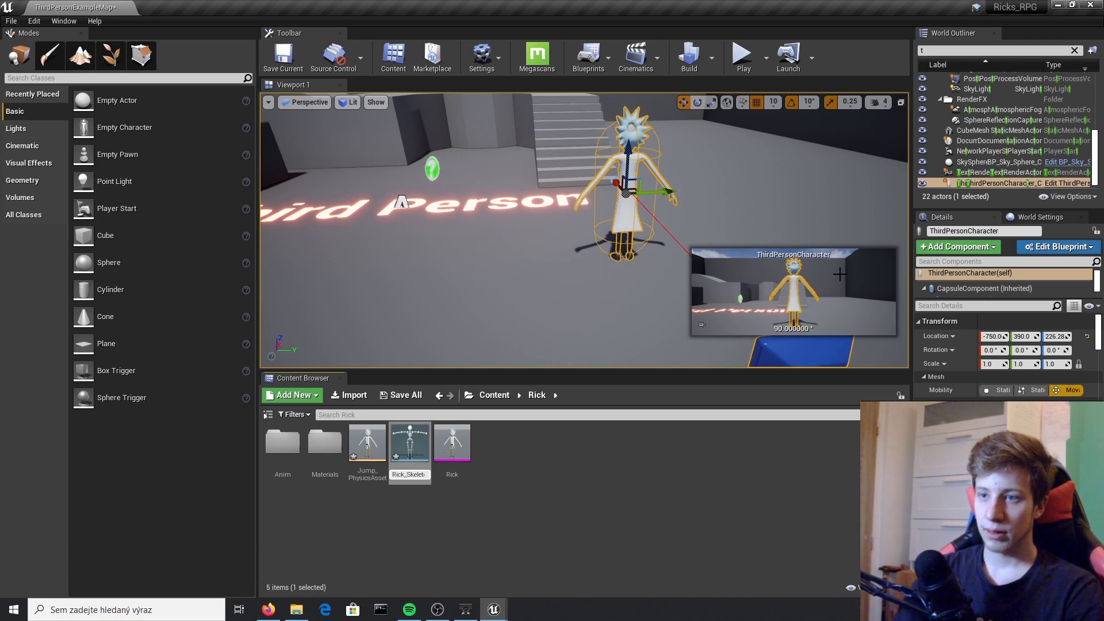
key(Return)
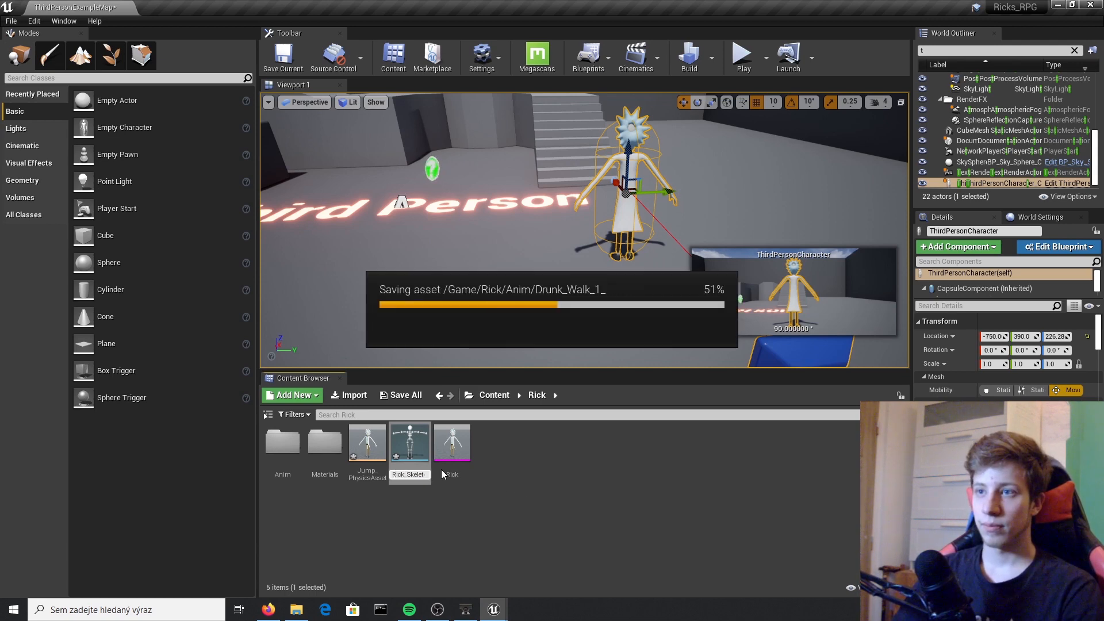
click(450, 489)
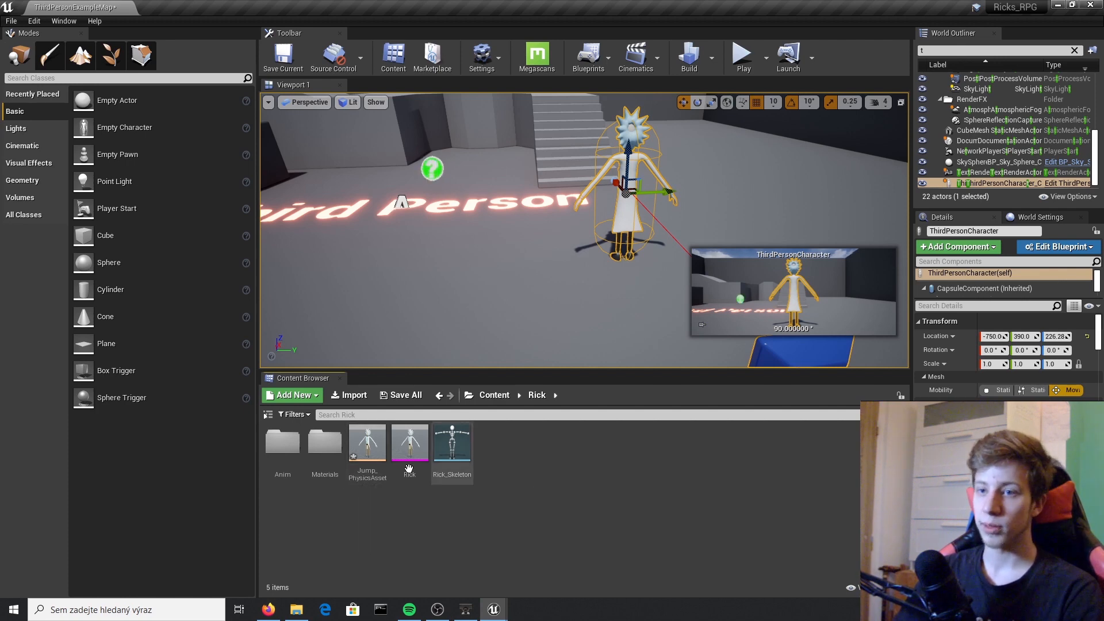
drag(367, 444, 323, 456)
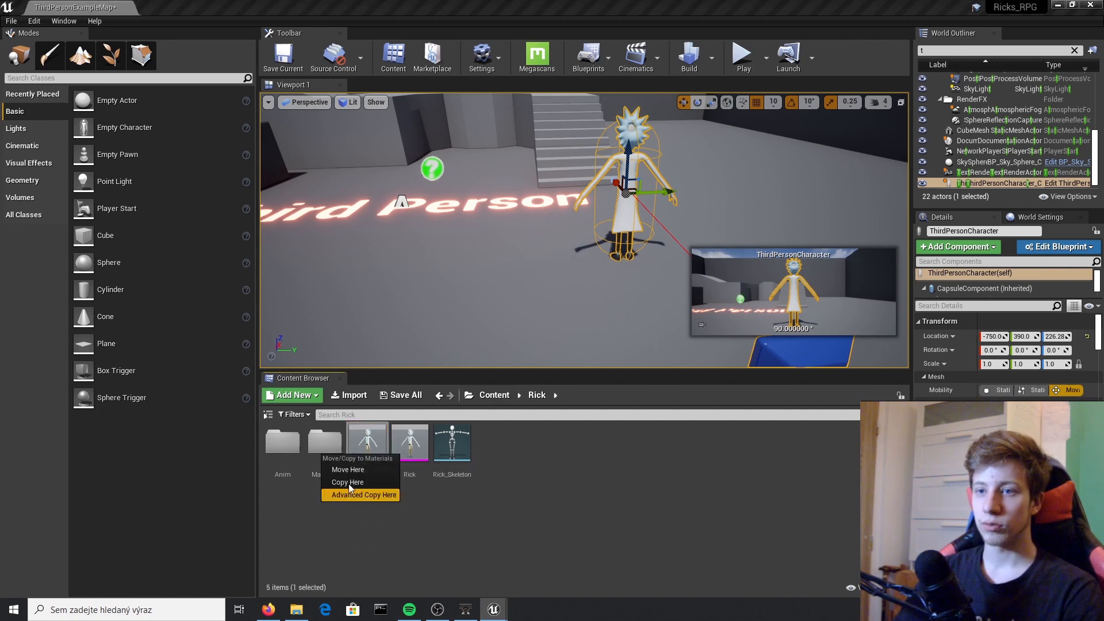
click(364, 470)
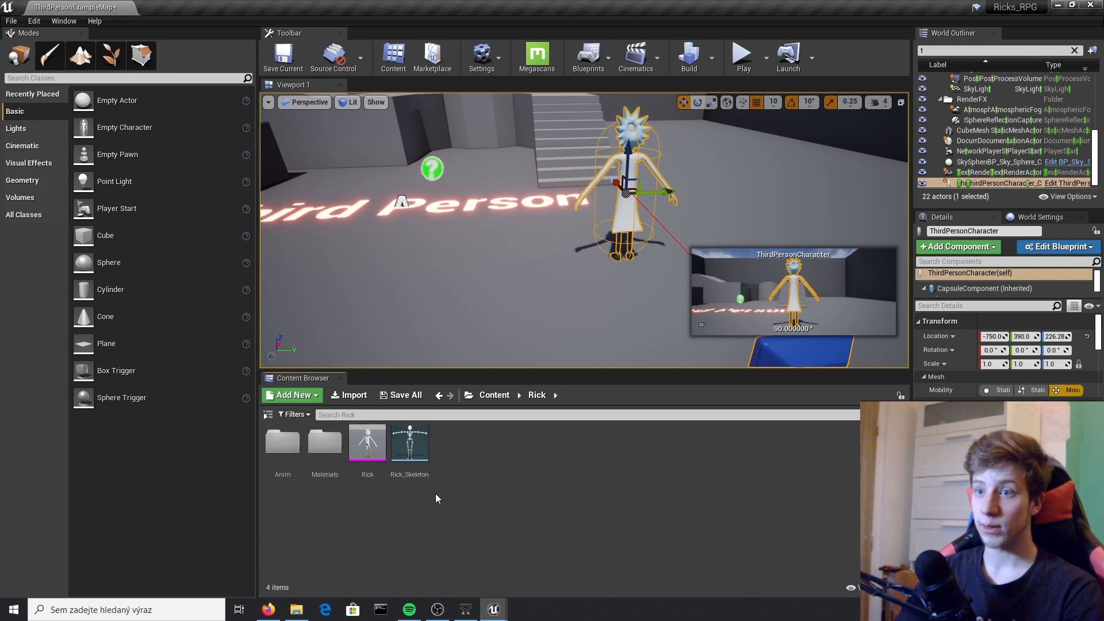
Step: Create a Blend Space in the Rick folder based on Rick_Skeleton
right_click(464, 473)
mouse_move(520, 310)
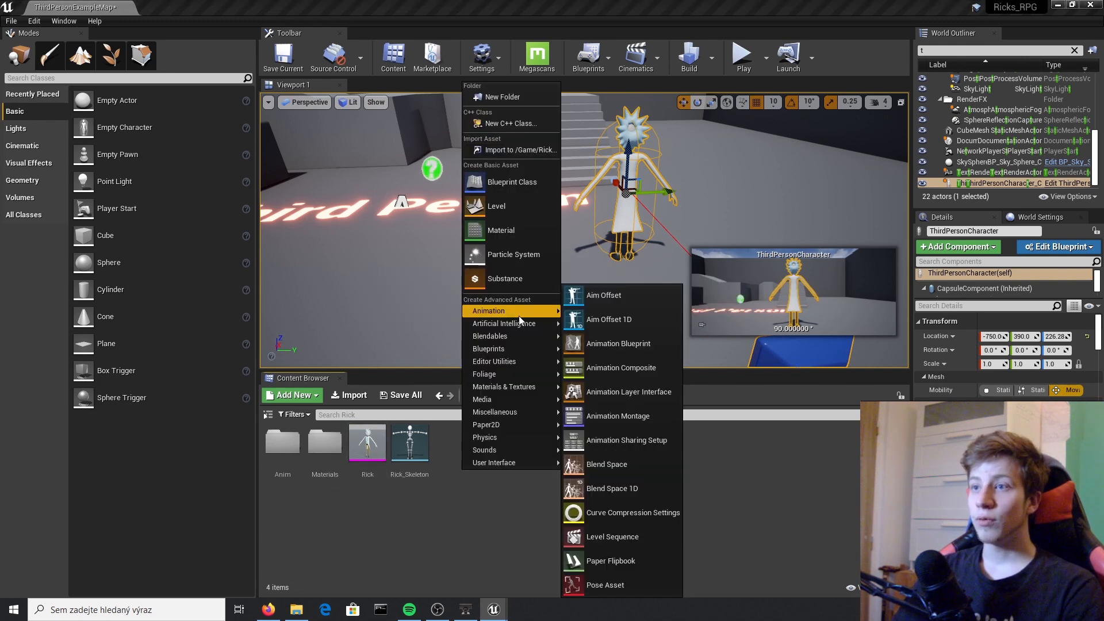
click(641, 459)
double_click(449, 153)
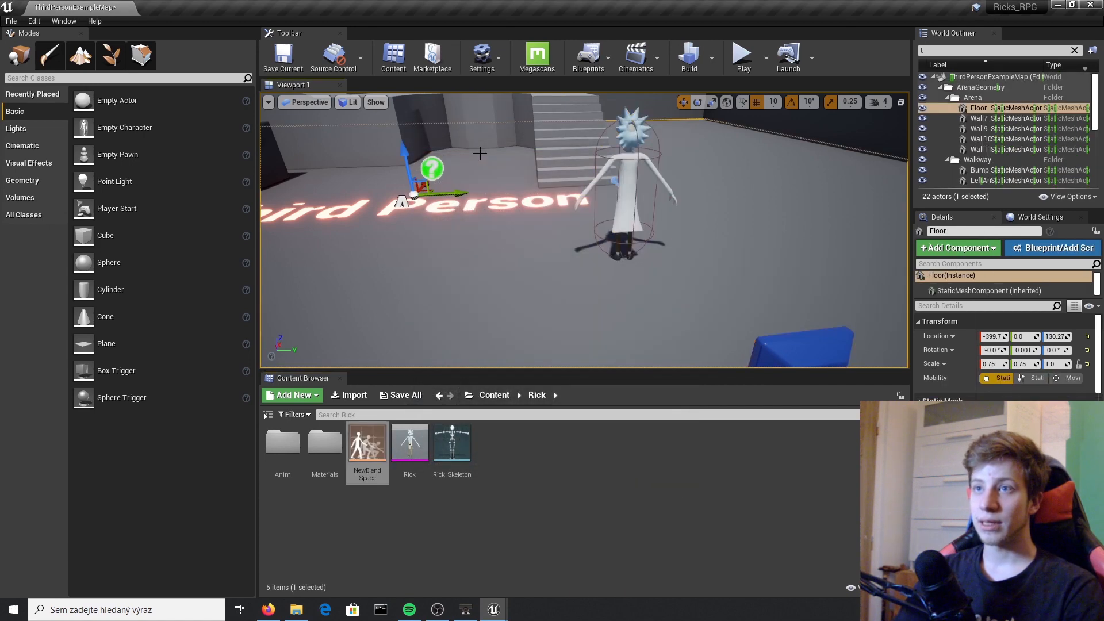
Step: Create another Blend Space based on Rick_Skeleton, directly in the Content folder
click(367, 444)
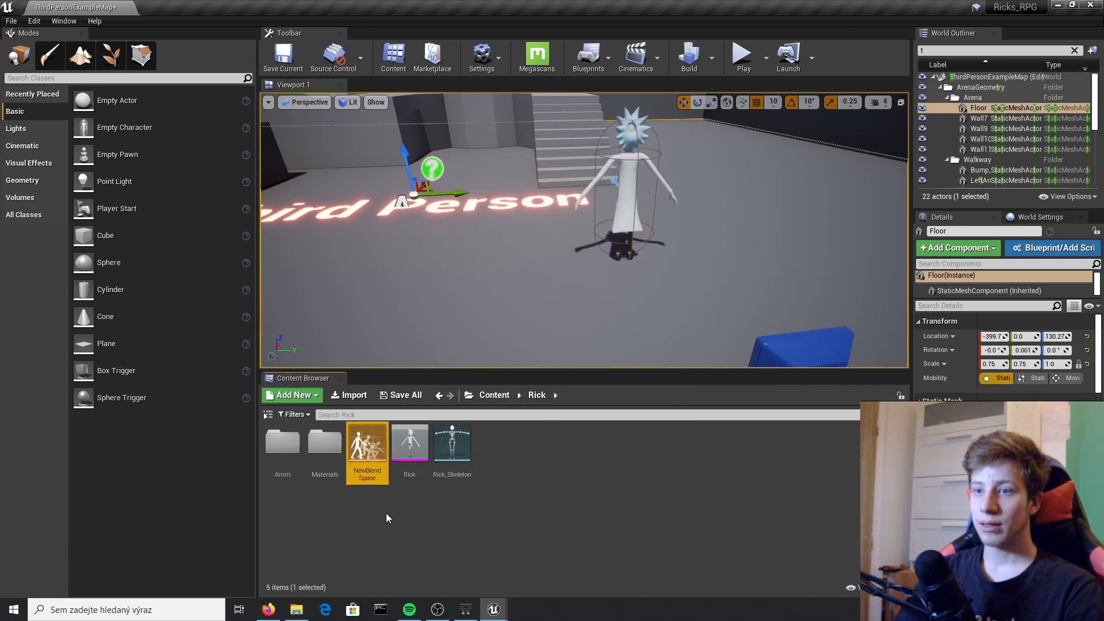
click(563, 523)
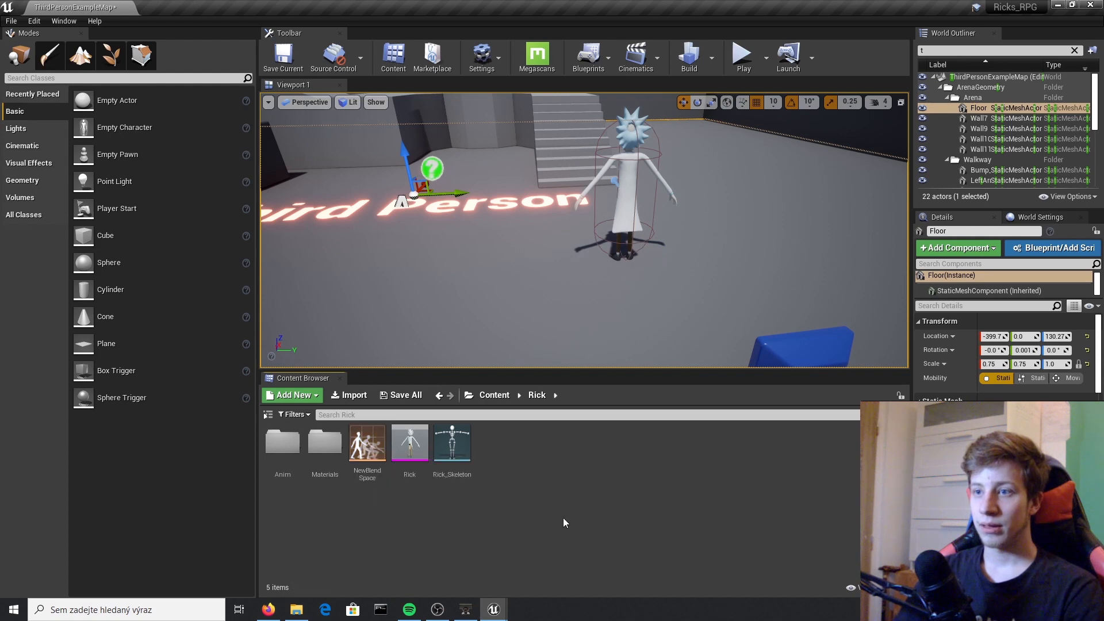
click(487, 396)
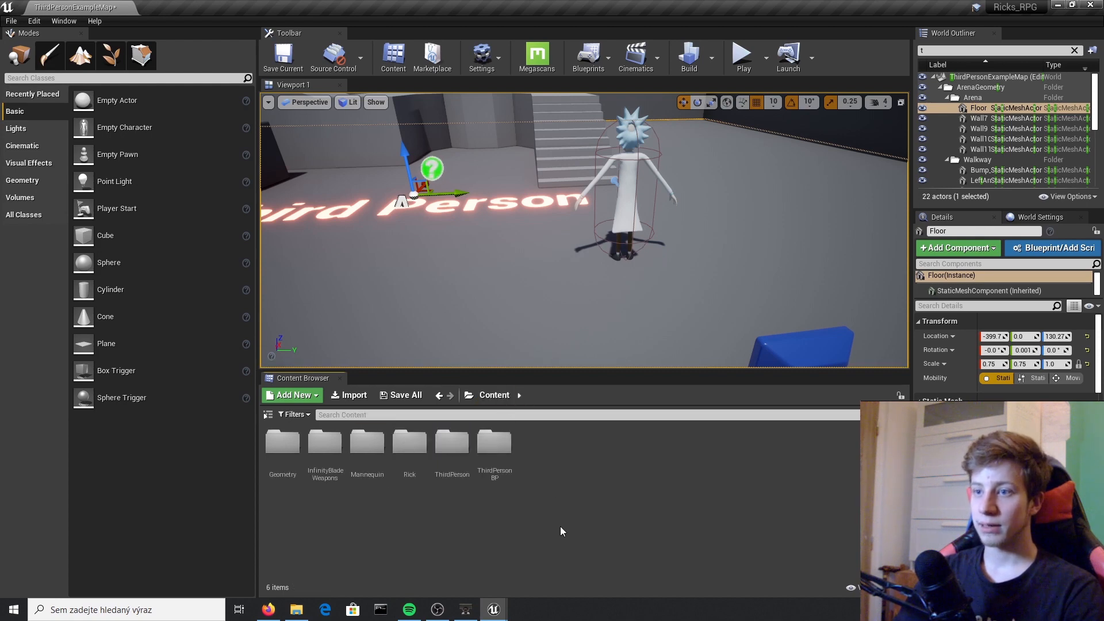
right_click(556, 476)
mouse_move(621, 317)
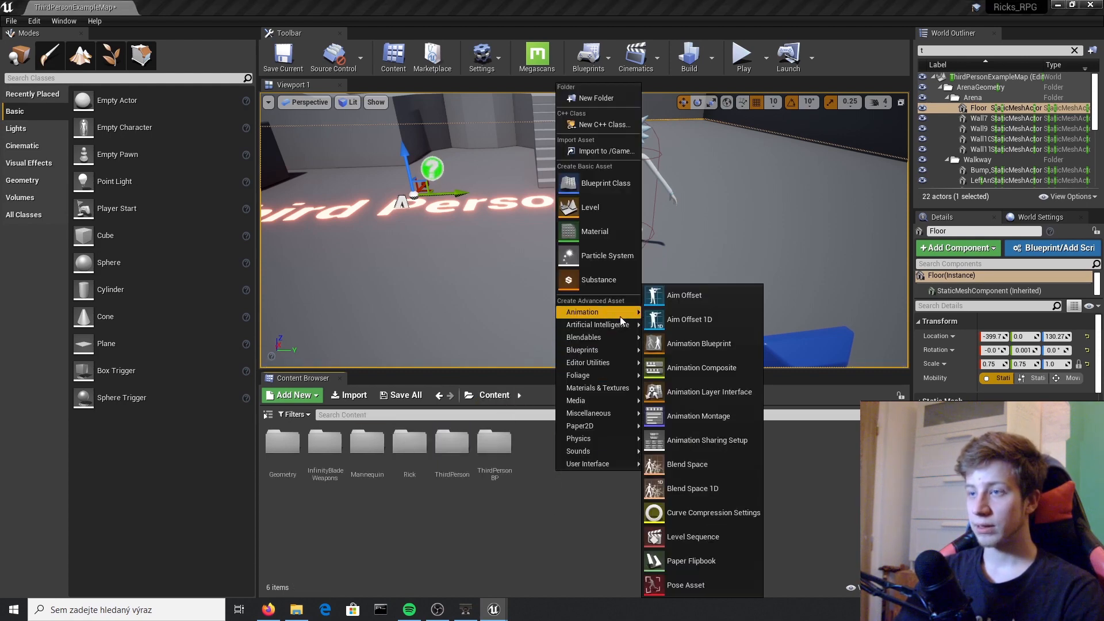
click(727, 463)
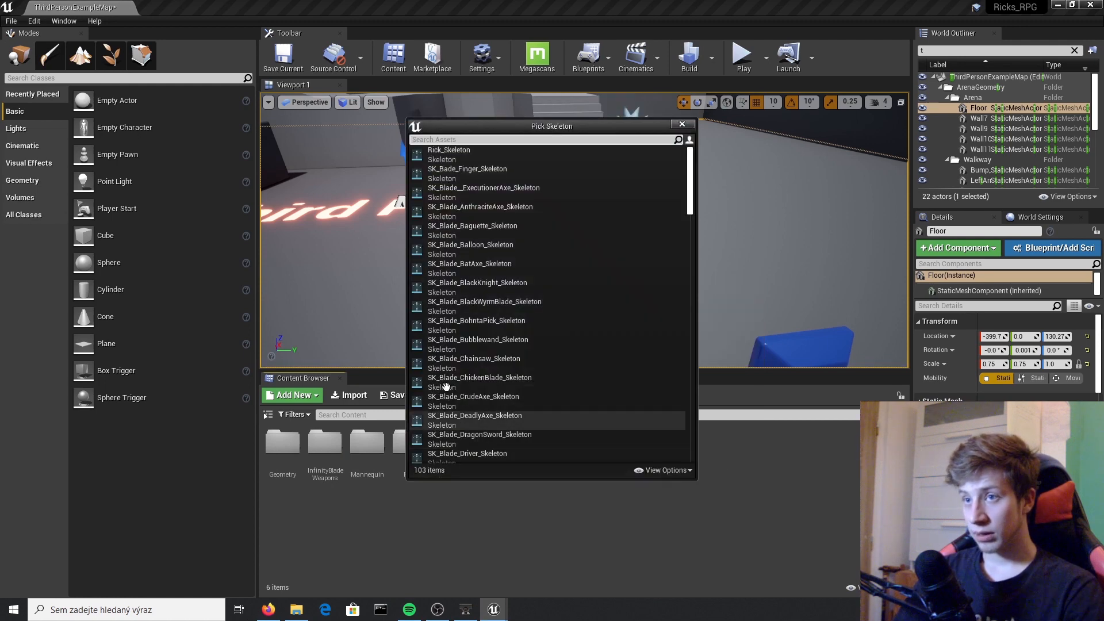
click(461, 151)
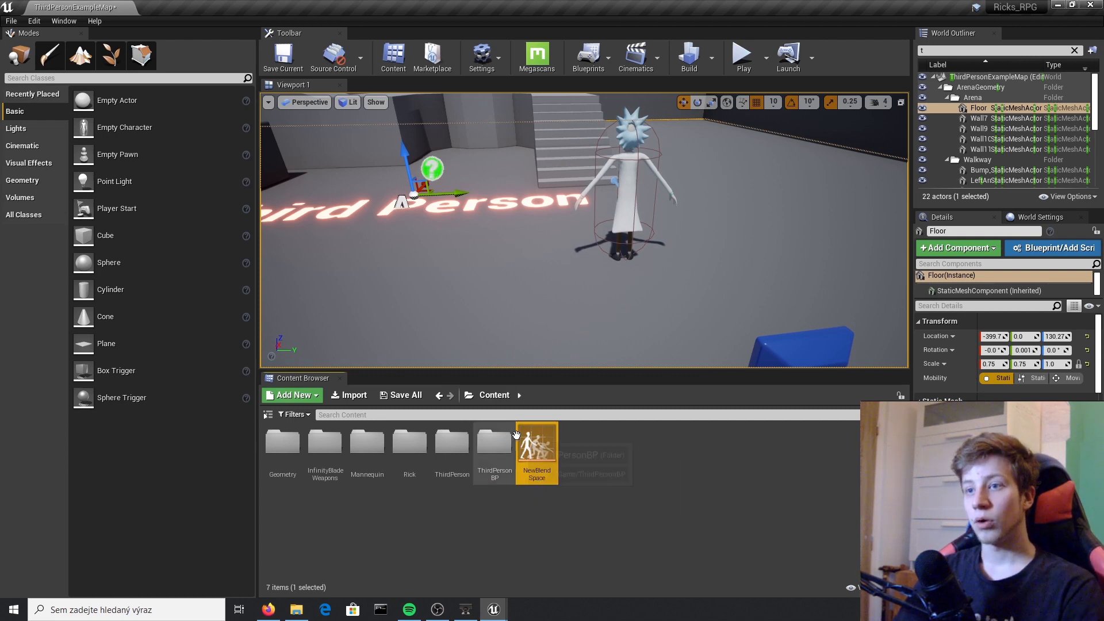
Step: Undo the accidental deletion of the Floor actor and save ThirdPersonExampleMap
key(Delete)
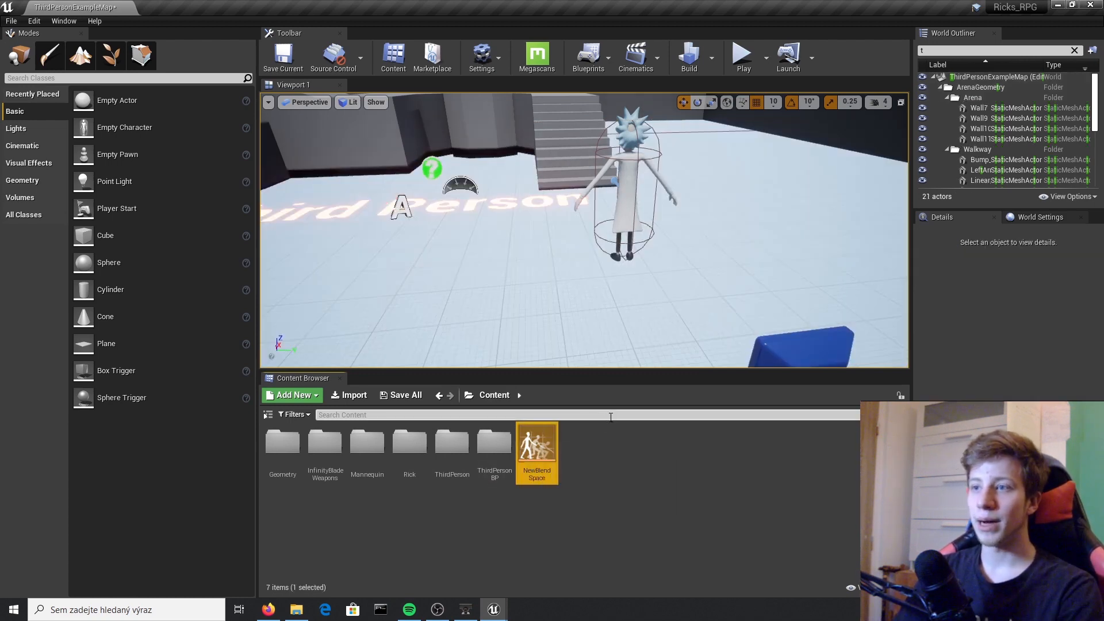
key(ctrl+z)
click(615, 501)
click(283, 57)
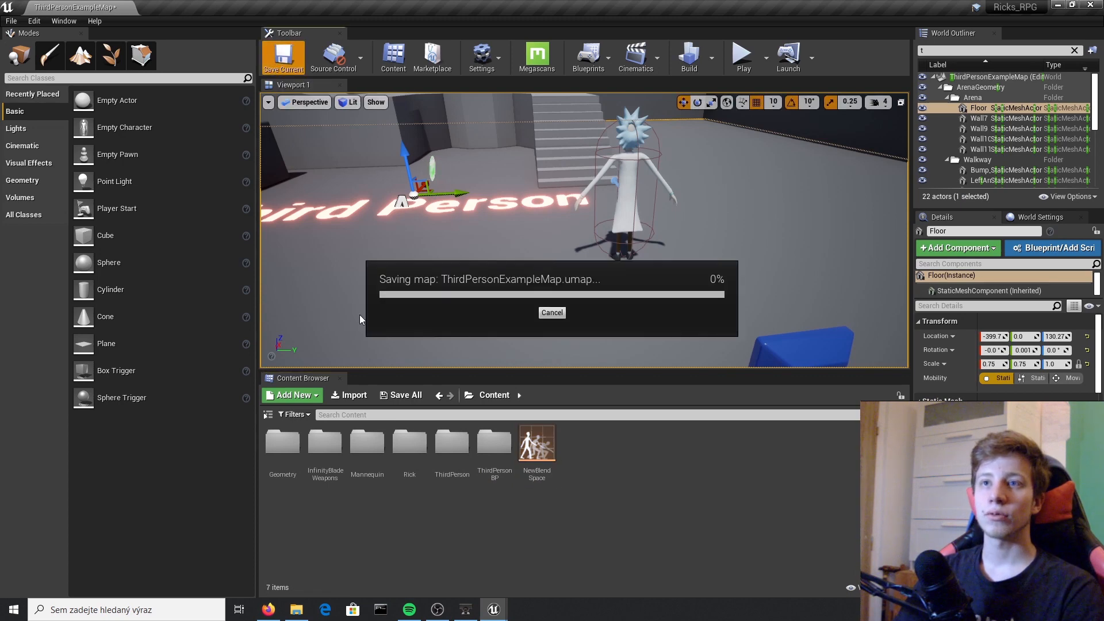
Step: Remove the extra blend space from the Content folder and check the ThirdPersonBP folder
click(536, 454)
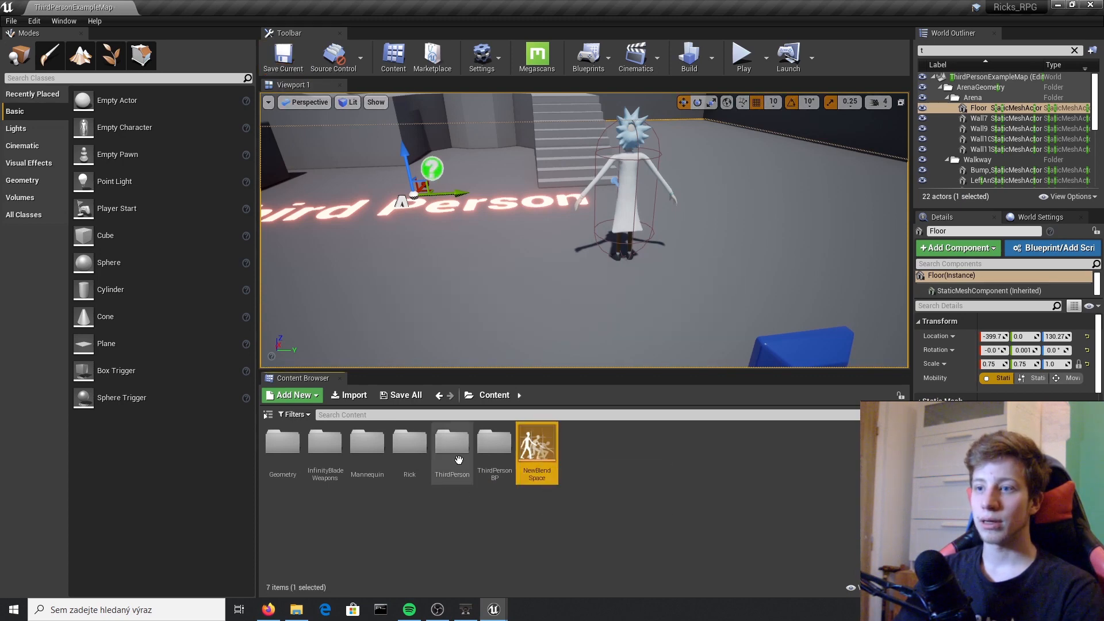
double_click(494, 443)
click(283, 446)
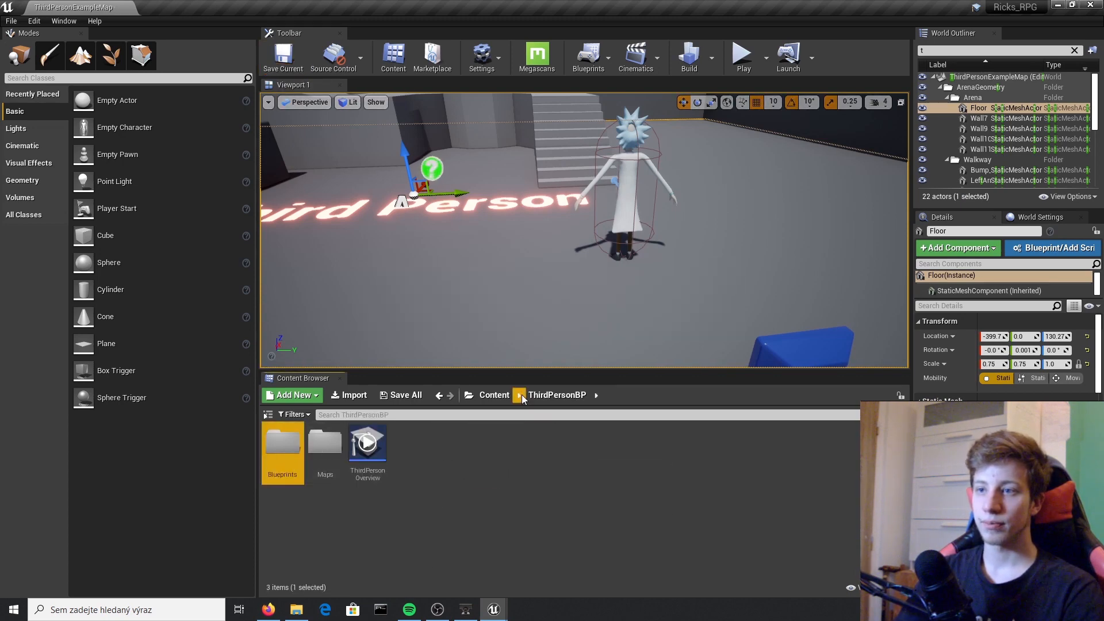
click(494, 395)
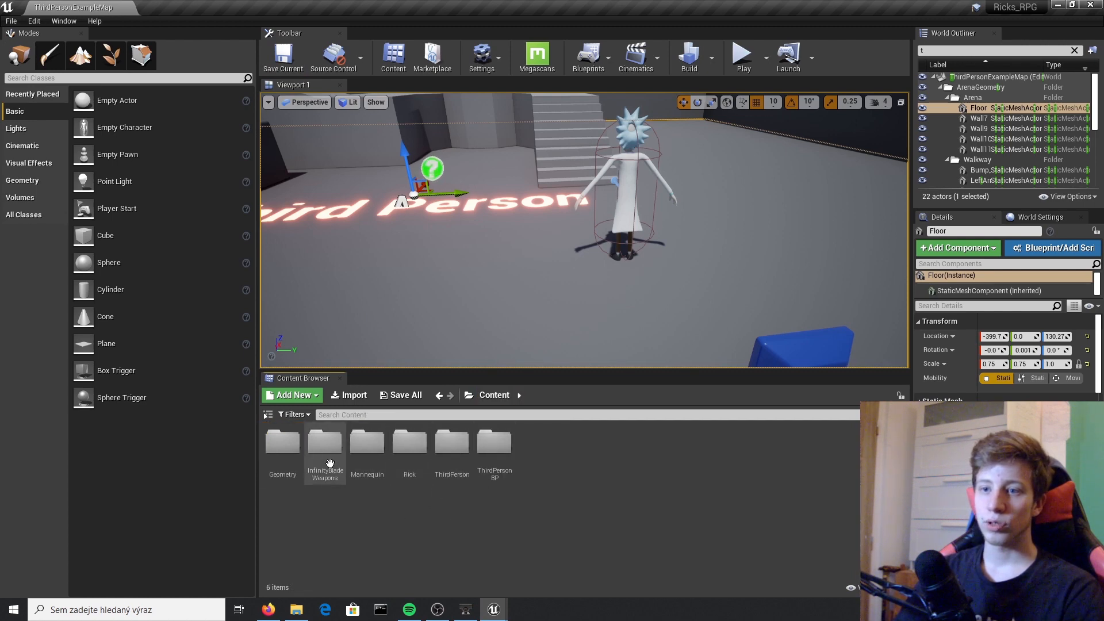
click(330, 463)
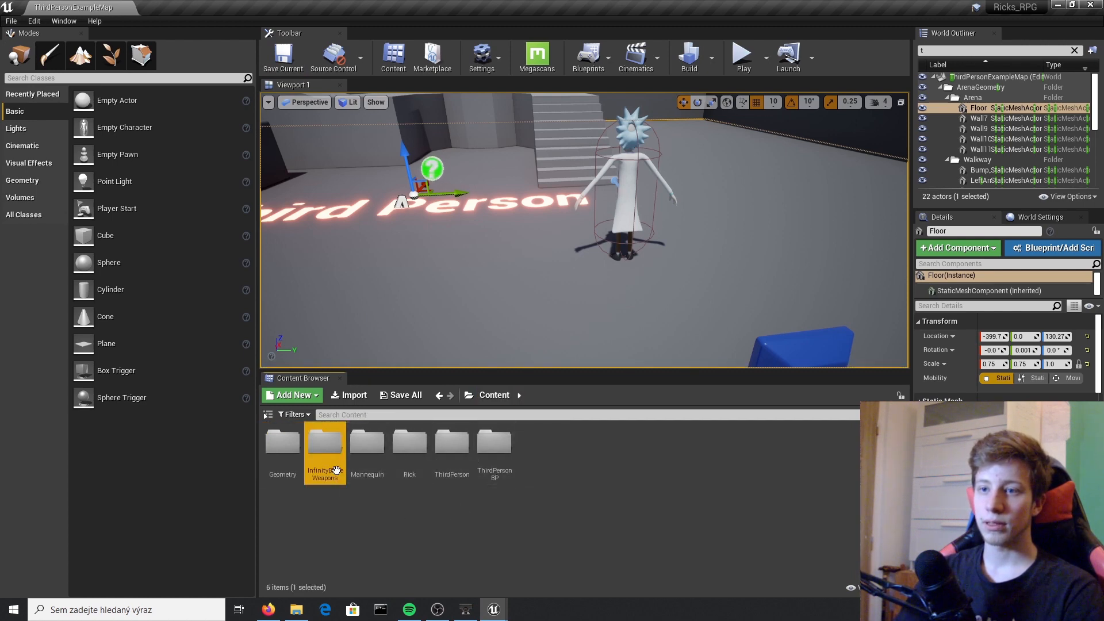
Step: Create a Blend Space for Rick_Skeleton inside the Rick folder and open it for editing
double_click(409, 444)
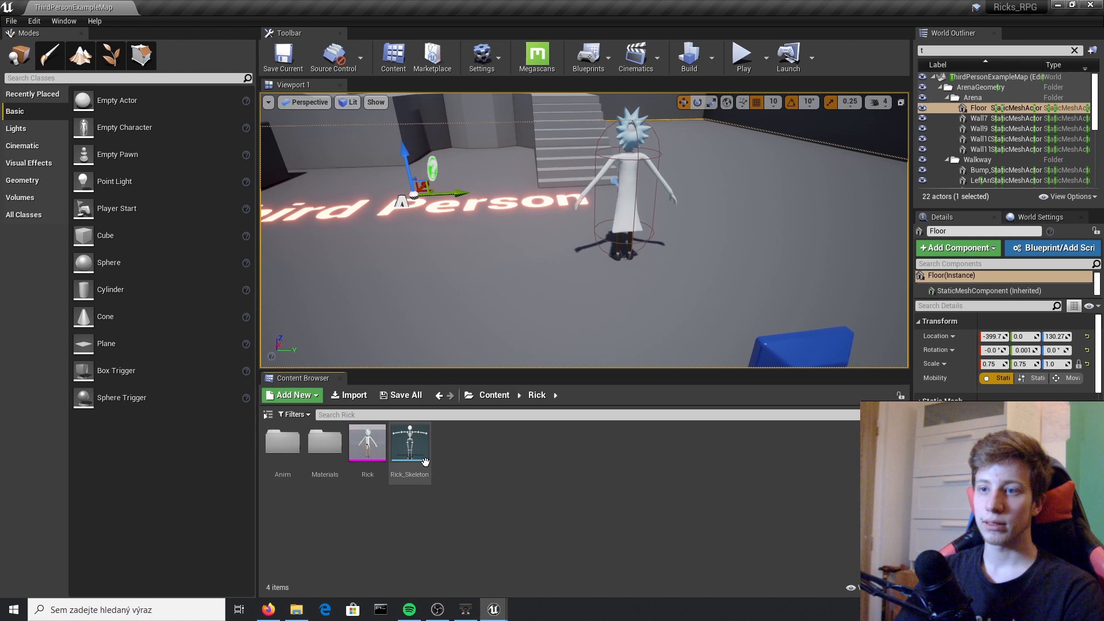
right_click(492, 460)
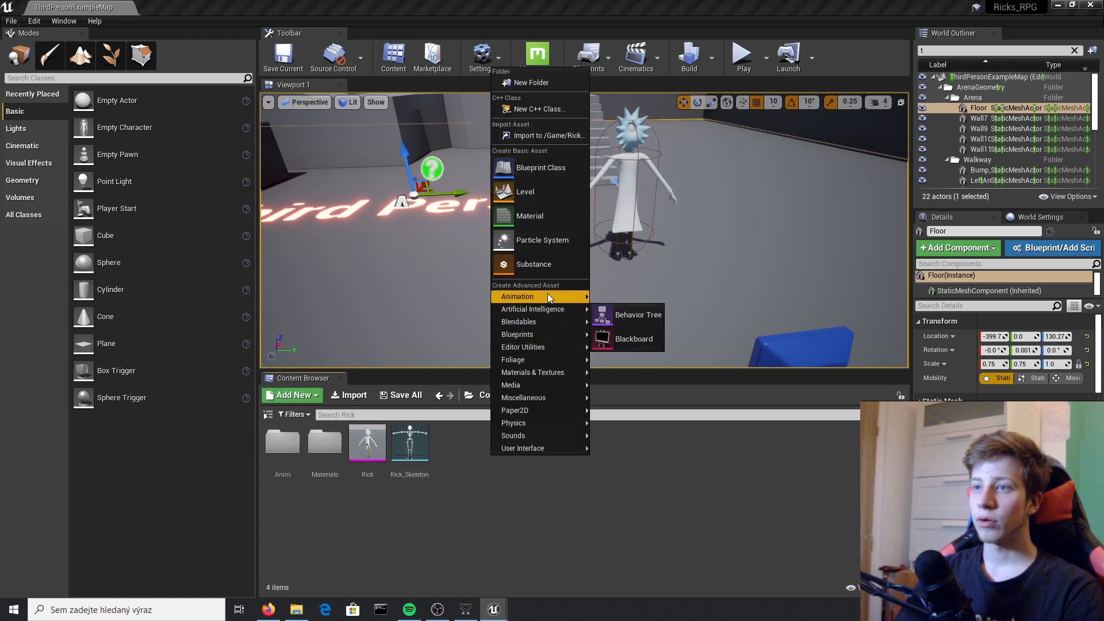
mouse_move(549, 297)
click(661, 465)
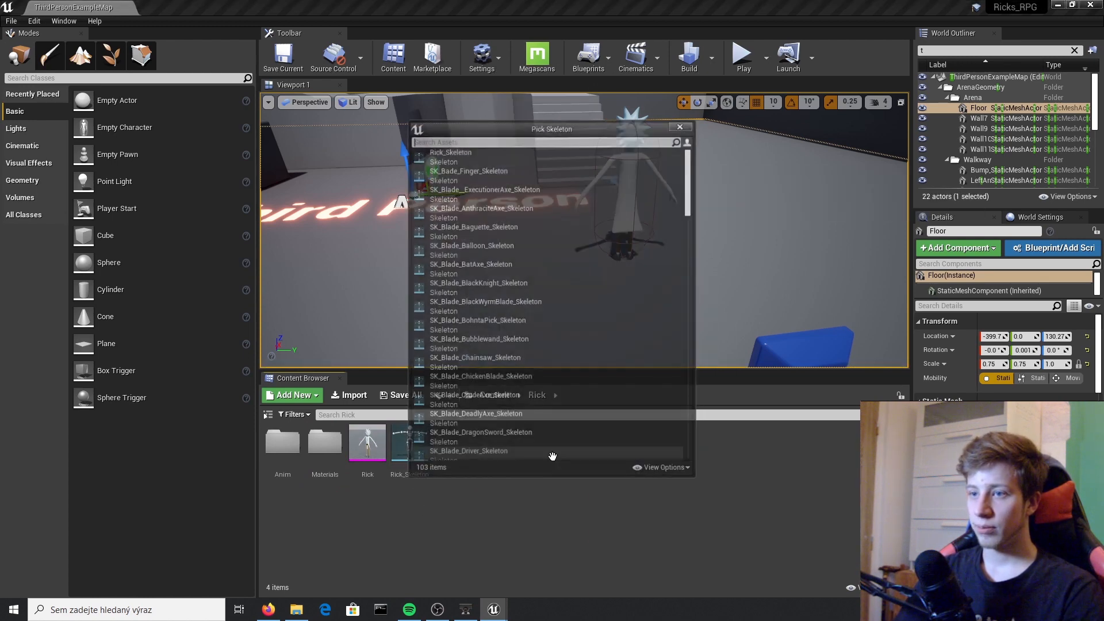
click(483, 152)
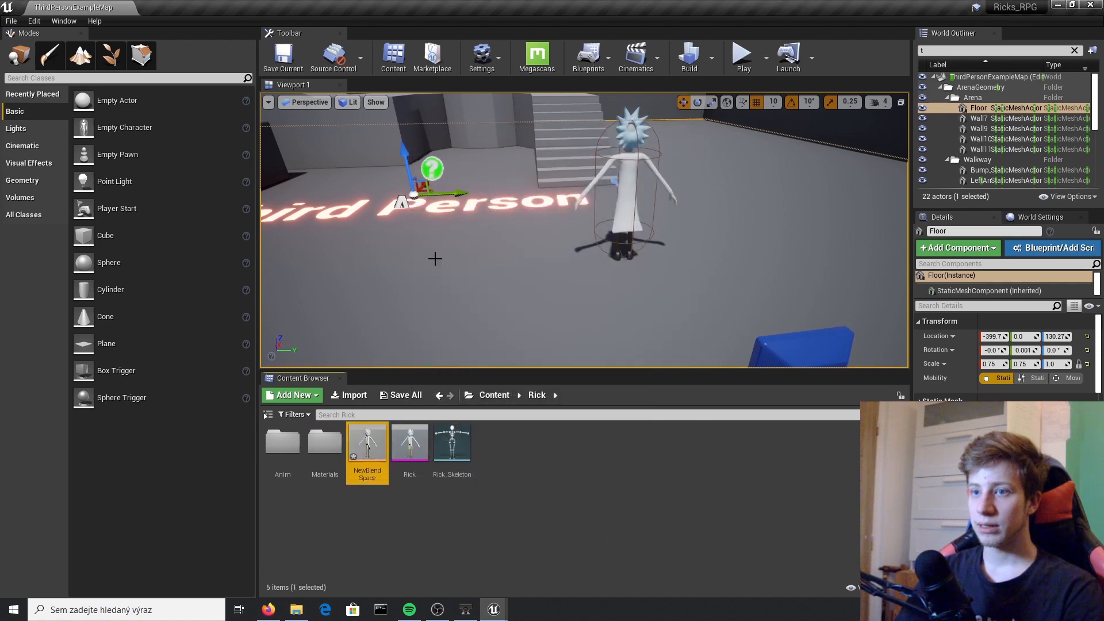
double_click(370, 451)
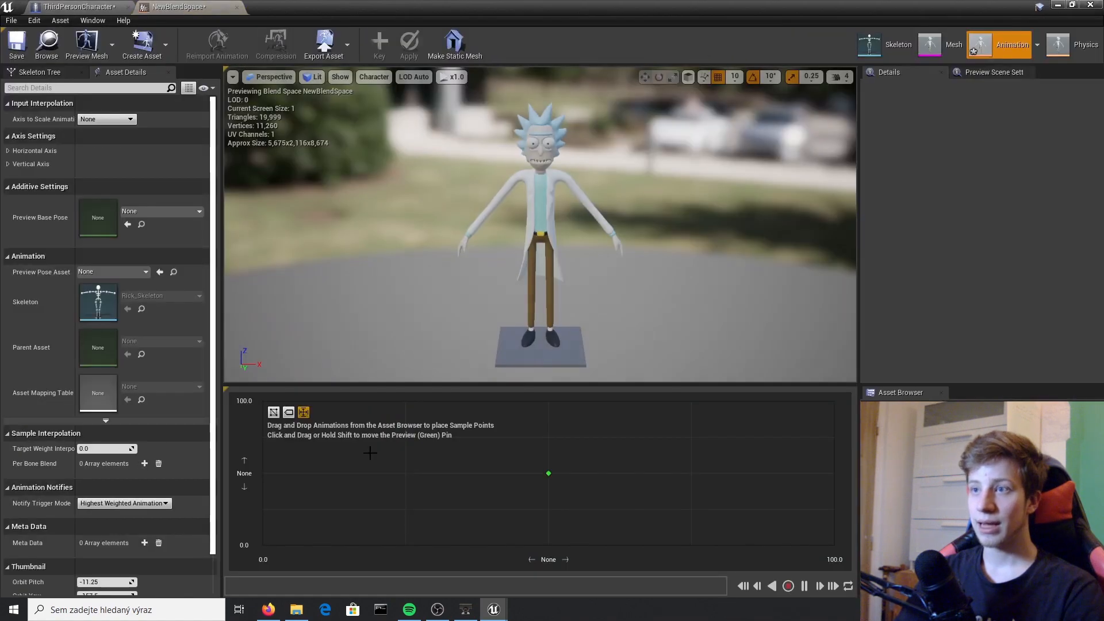
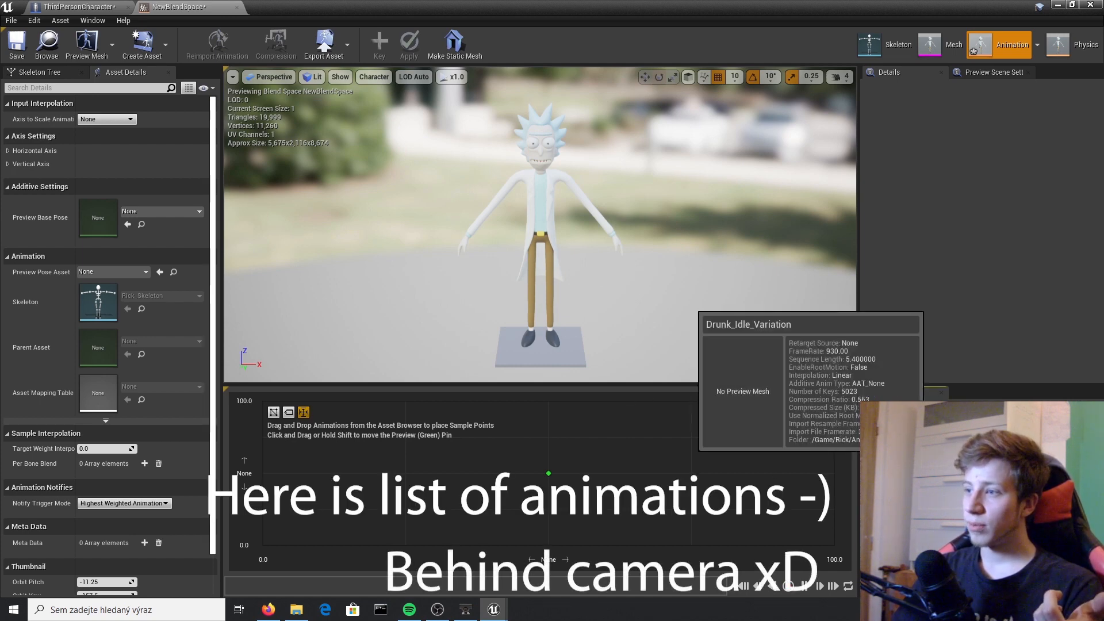
Step: Place Drunk_Idle_Variation at the grid's bottom centre and Drunk_Walk_1_ three quarters up above it, and preview the blend between them
drag(927, 457, 548, 546)
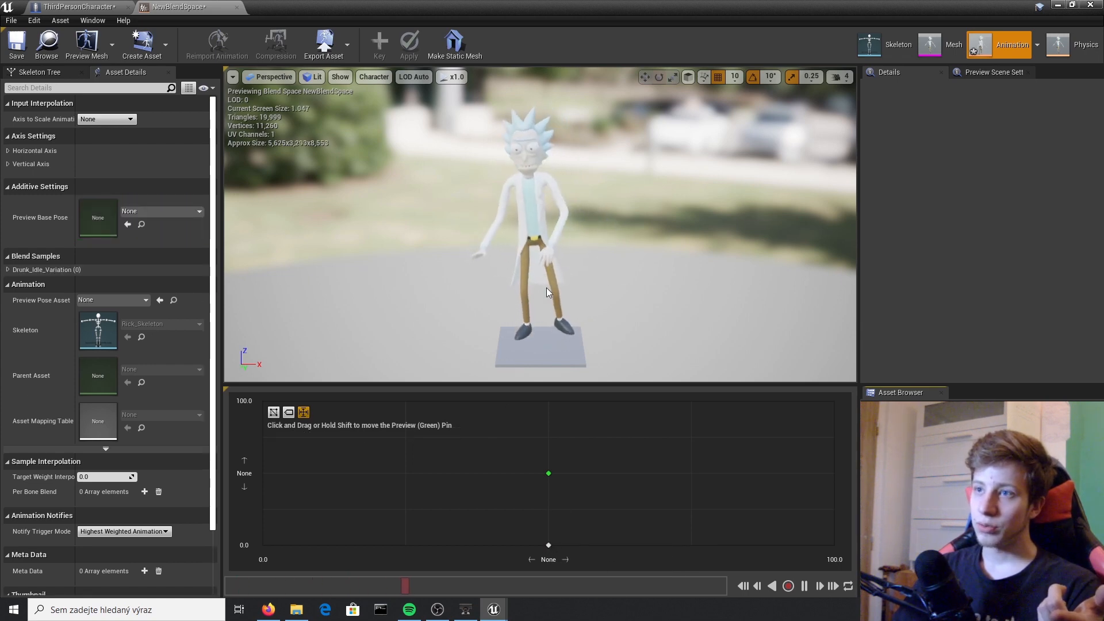
drag(931, 467, 540, 424)
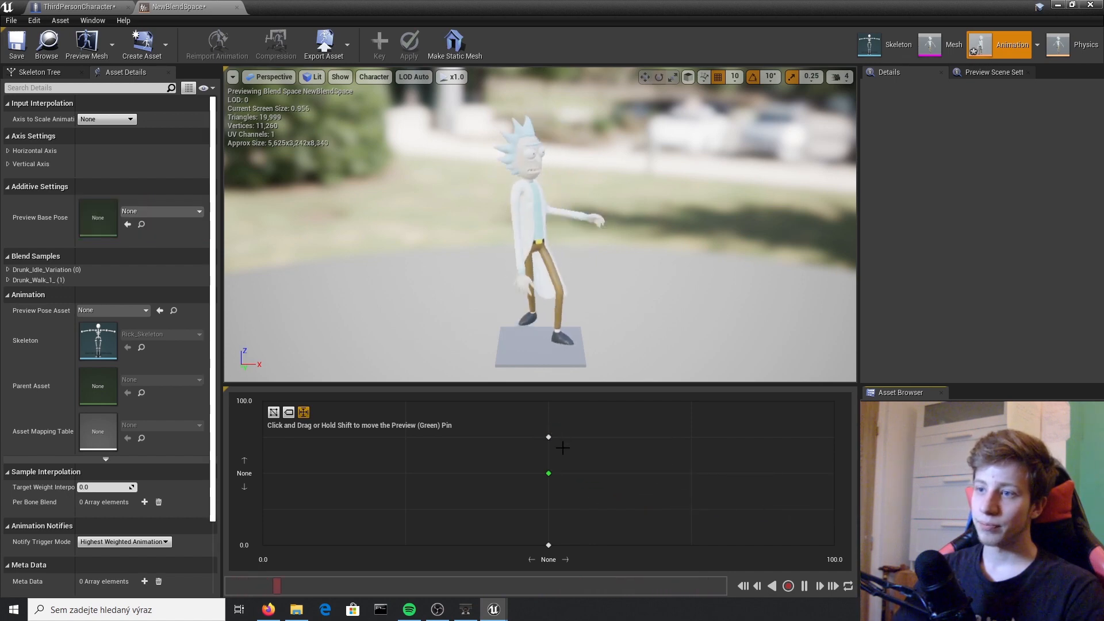
drag(547, 475, 544, 443)
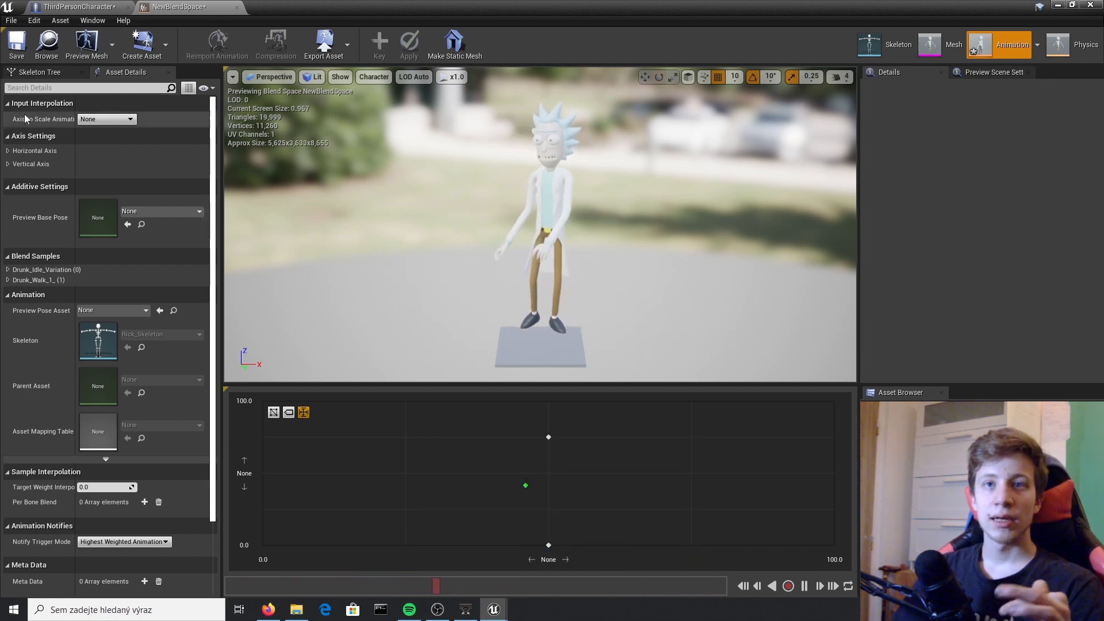
Step: Expand the horizontal and vertical axis settings and name the horizontal axis Speed
click(10, 156)
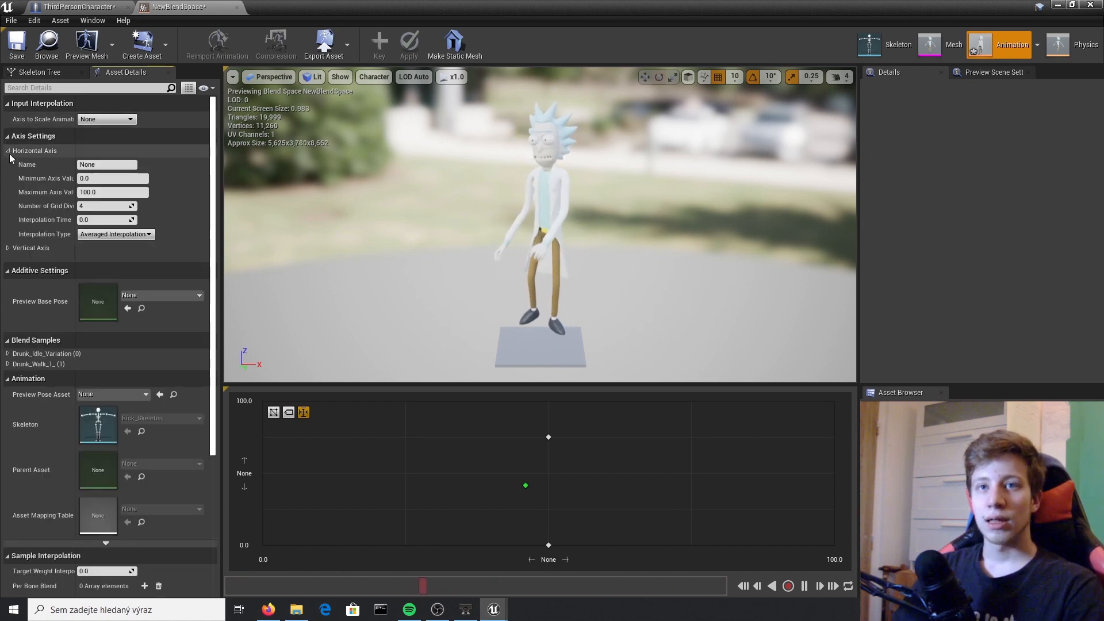
click(18, 248)
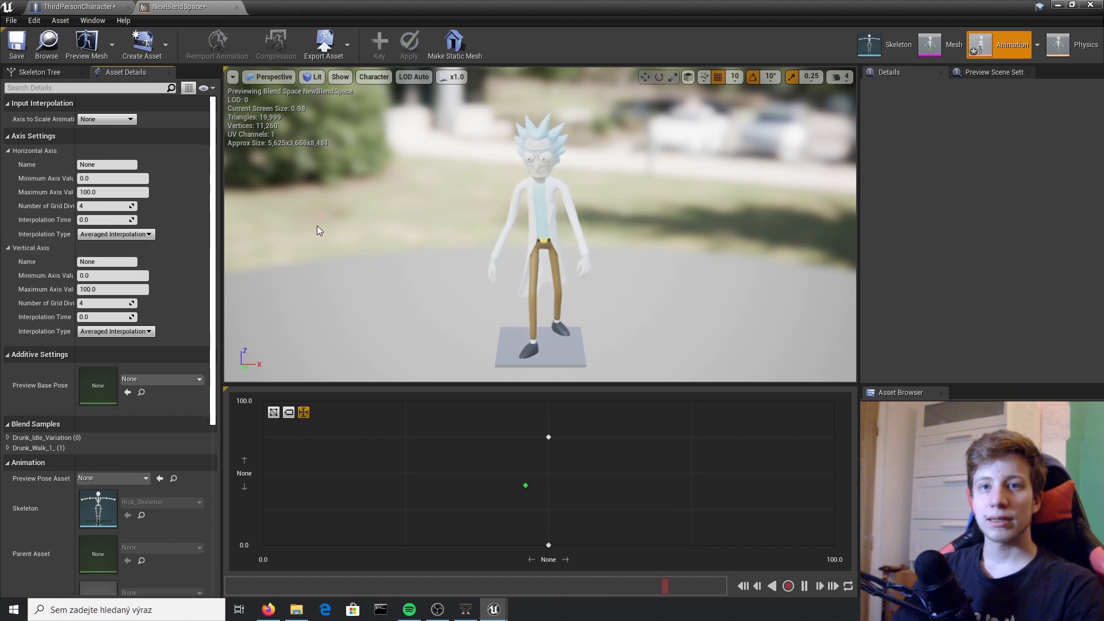
click(115, 164)
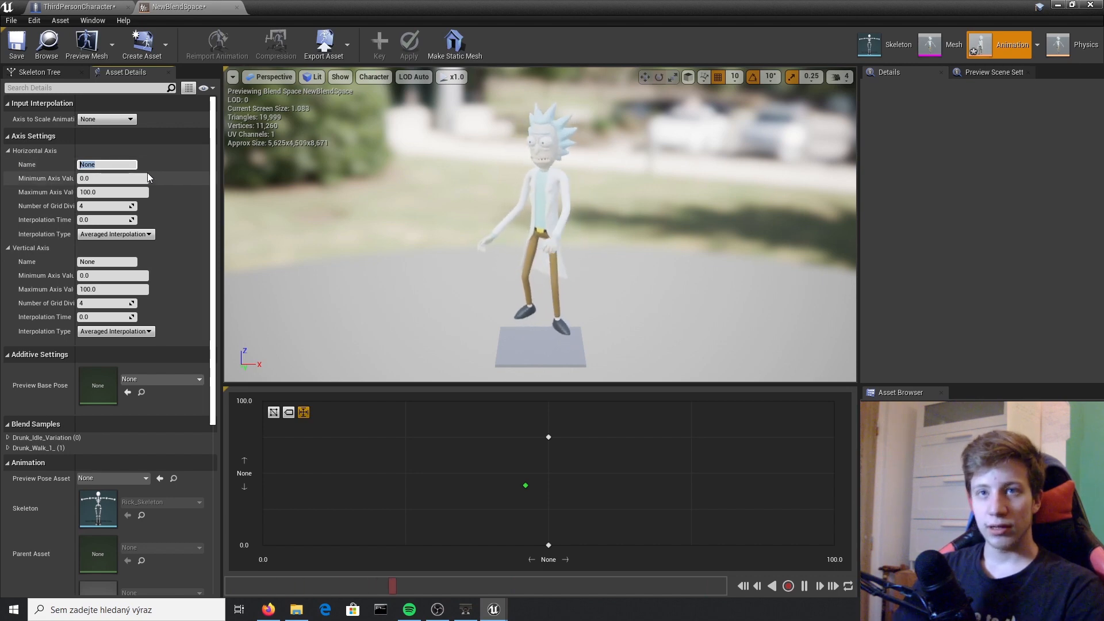
text(Spe)
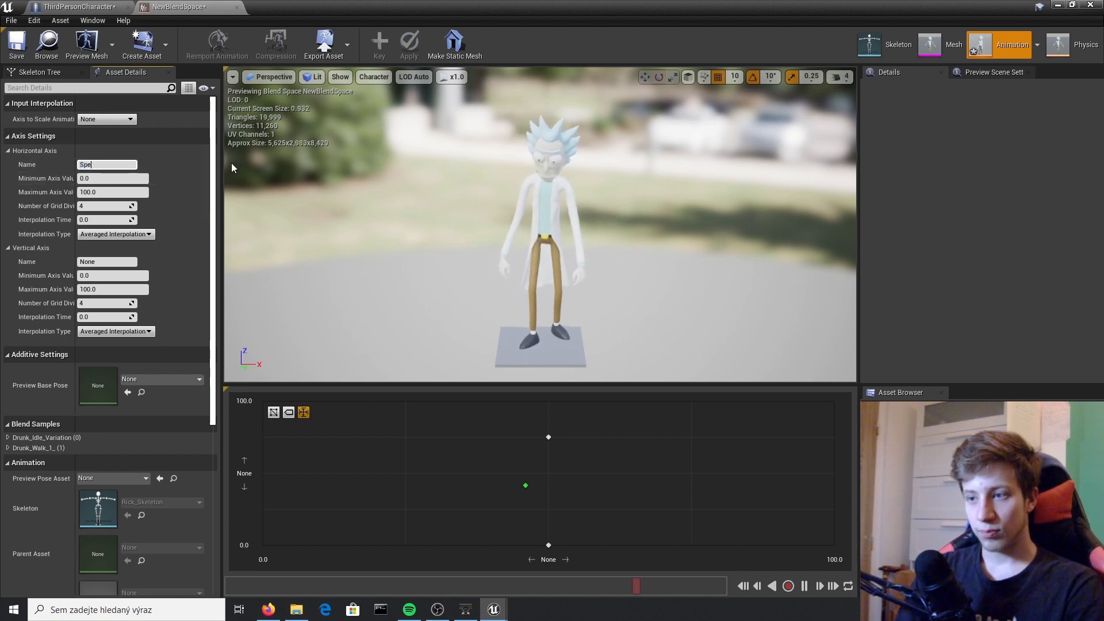
text(ed)
key(Return)
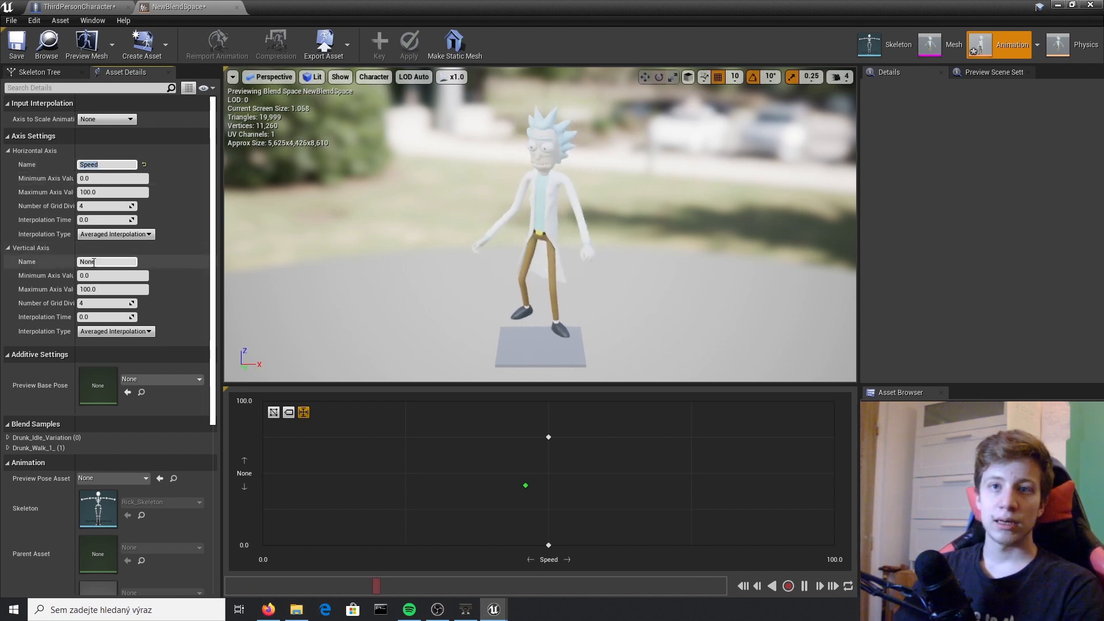
Step: Set the horizontal axis maximum value to 1 and save the blend space
click(105, 192)
key(BackSpace)
key(BackSpace)
key(BackSpace)
key(BackSpace)
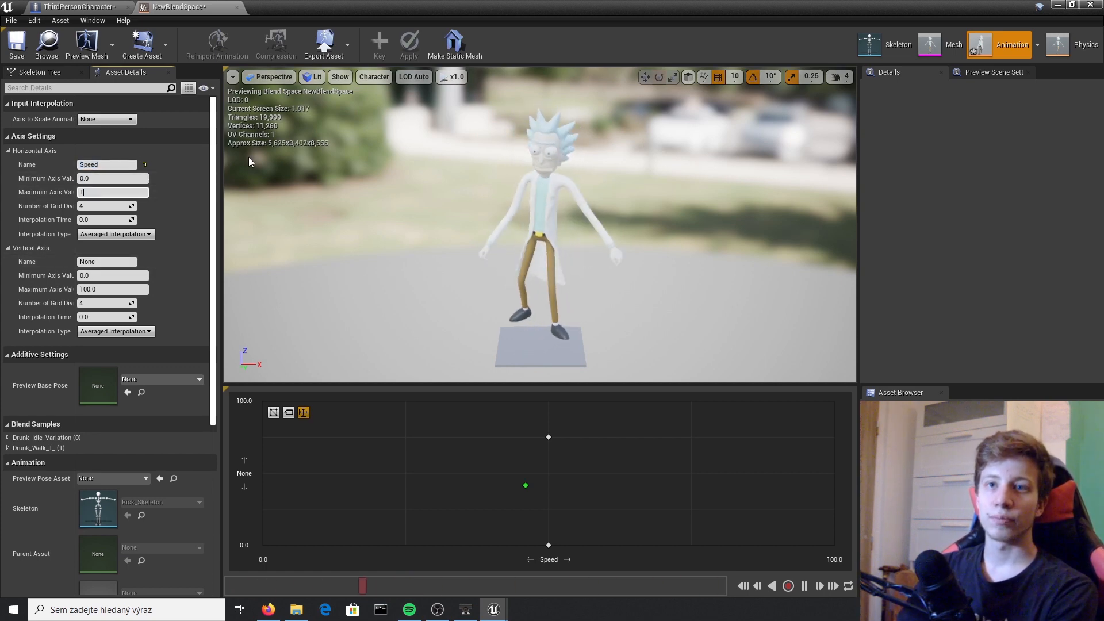
key(Return)
click(18, 49)
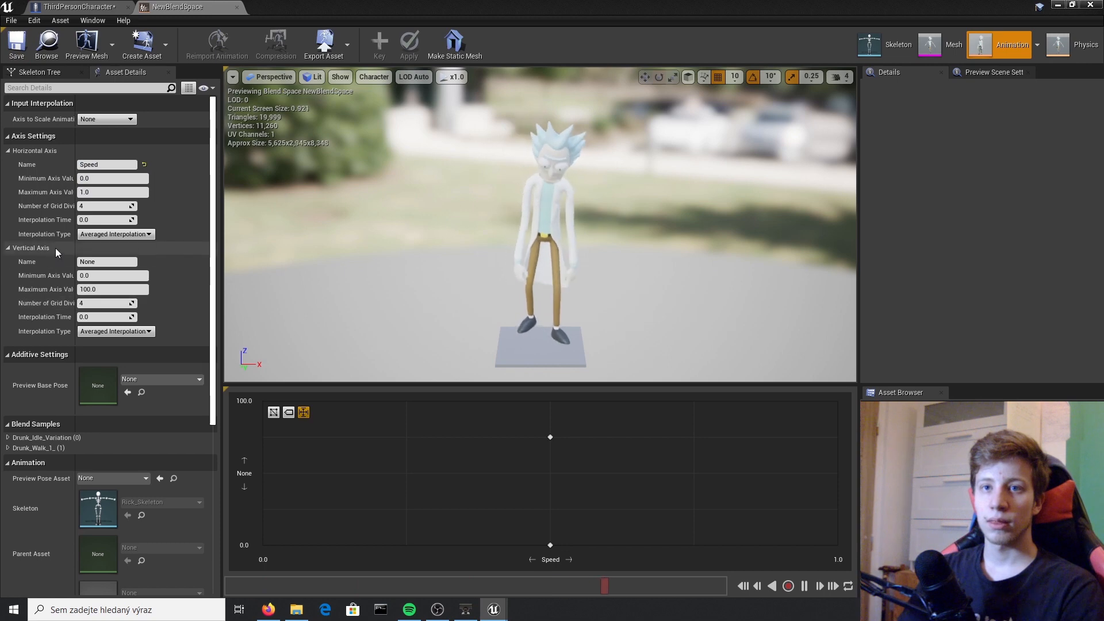
click(82, 289)
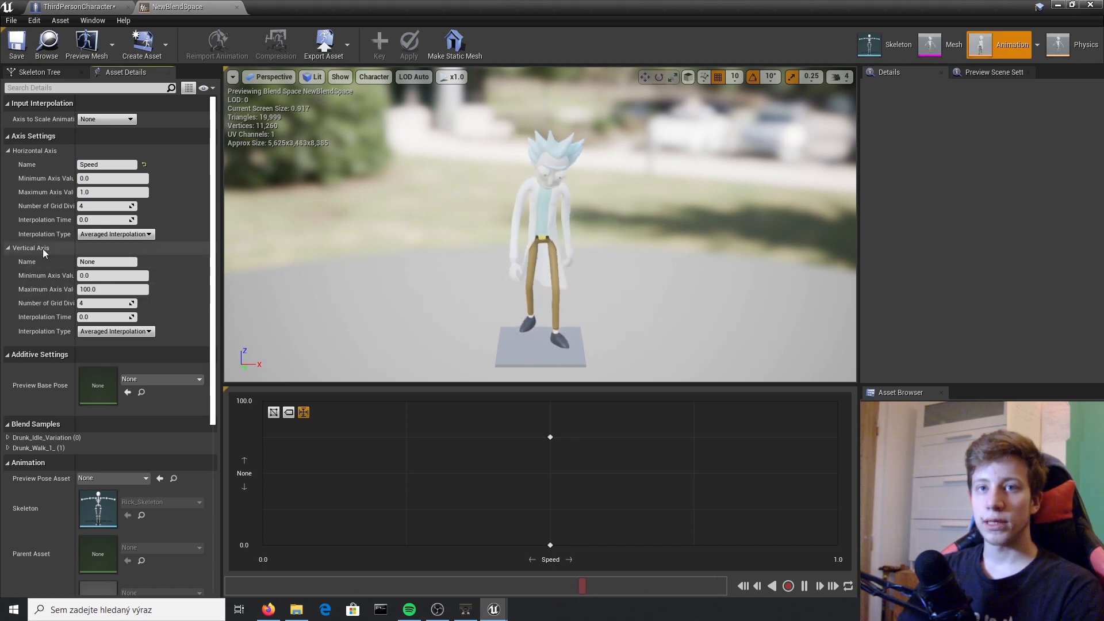
click(11, 251)
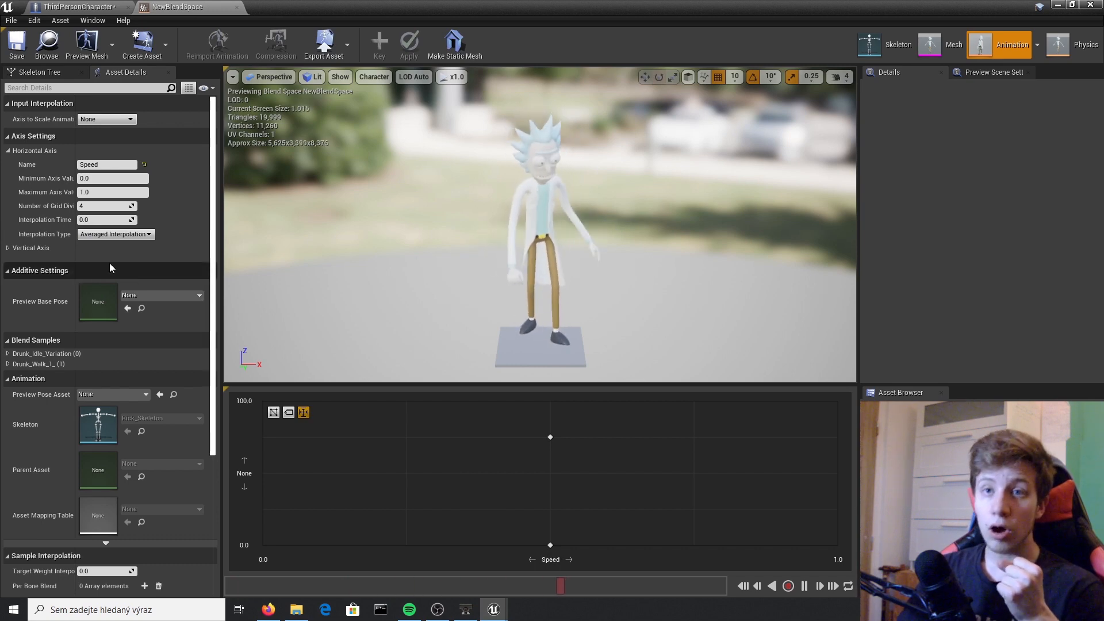
click(8, 250)
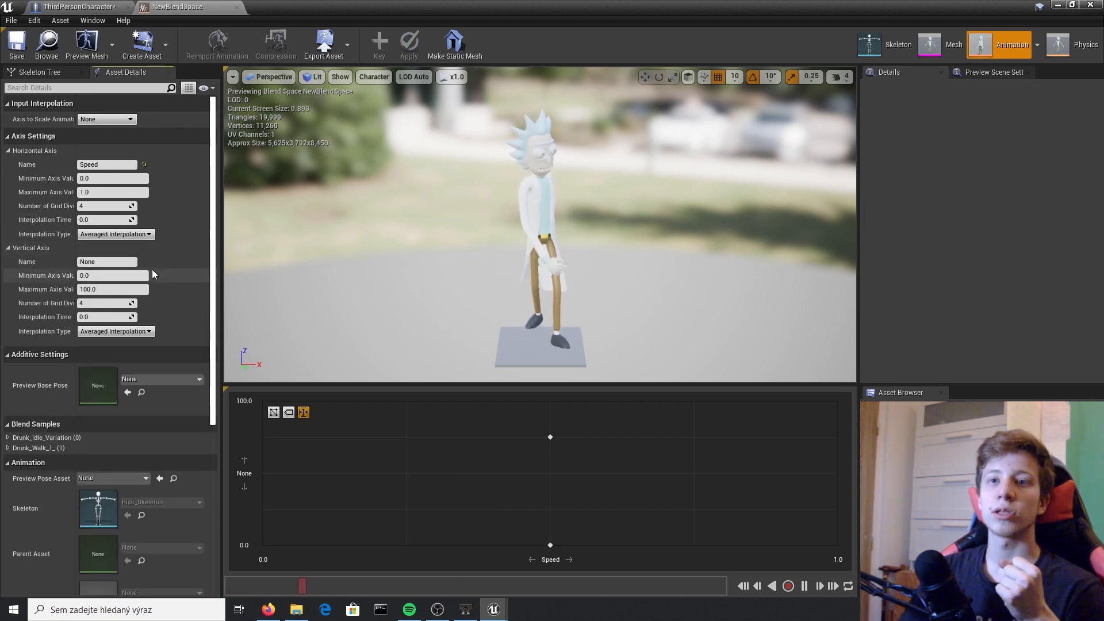
Step: Reset the horizontal axis name to its default and set its maximum value to 100
click(146, 167)
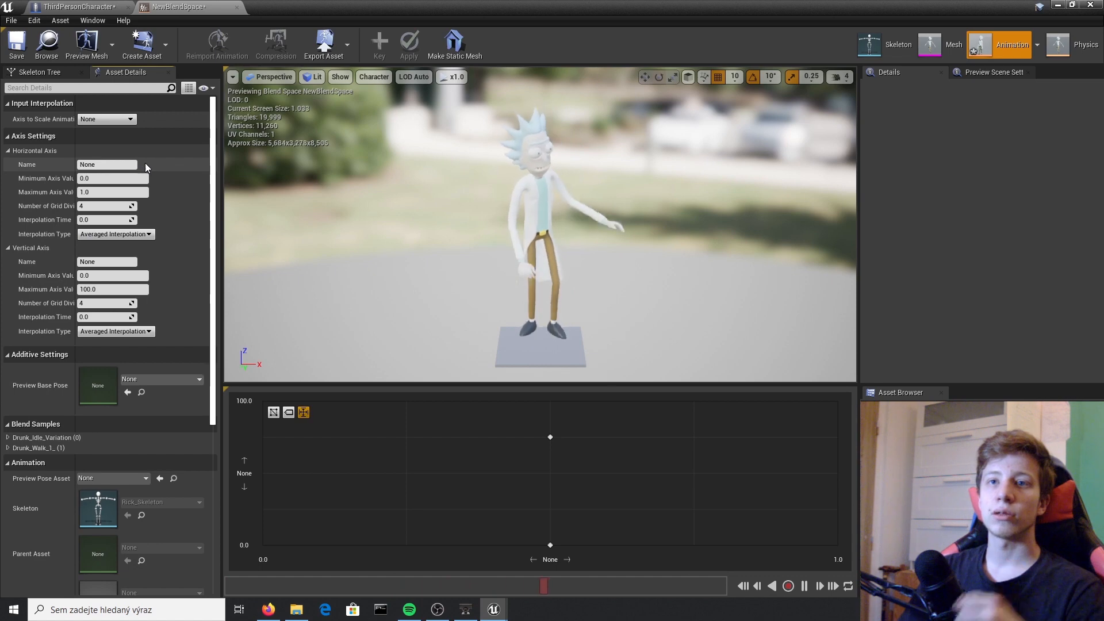
click(81, 179)
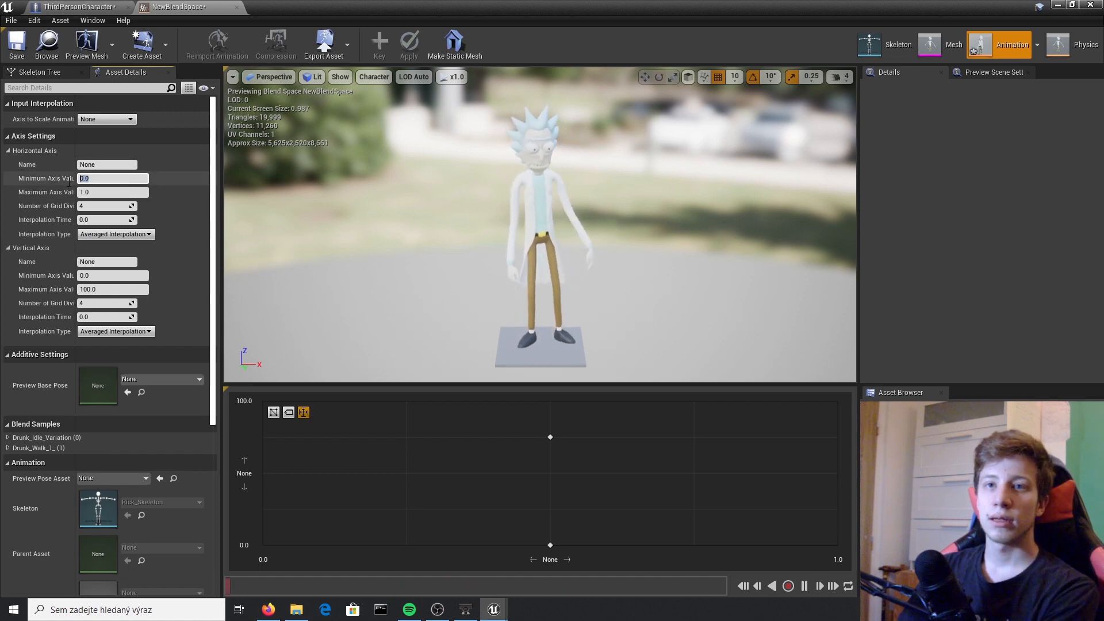
click(113, 194)
text(100)
key(Return)
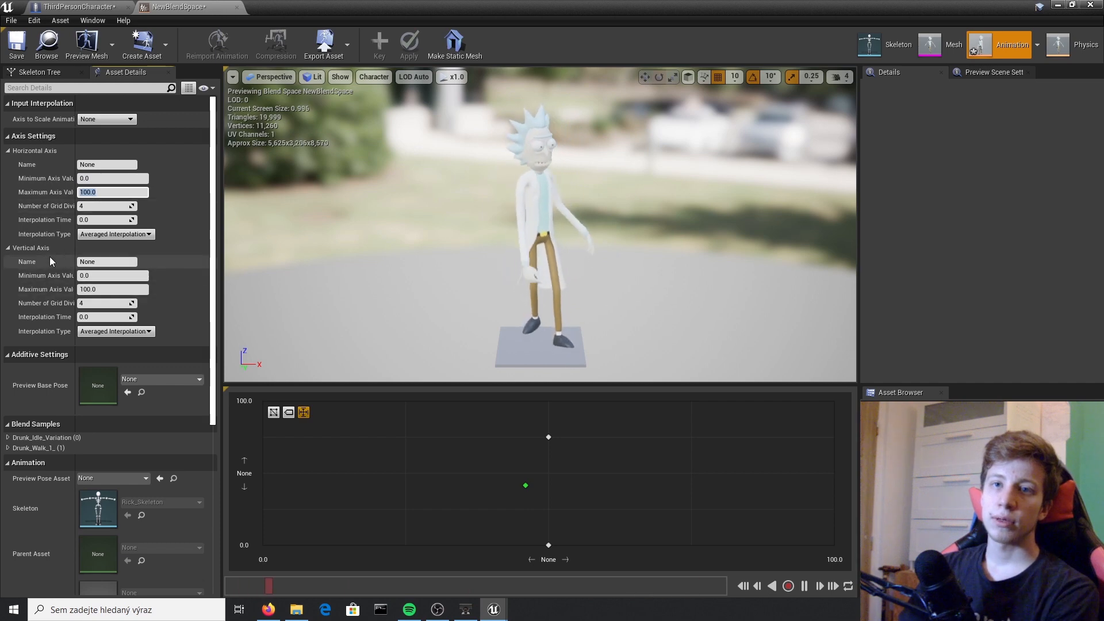
Step: Name the vertical axis Speed, set its maximum axis value to 1, and save the blend space
click(107, 262)
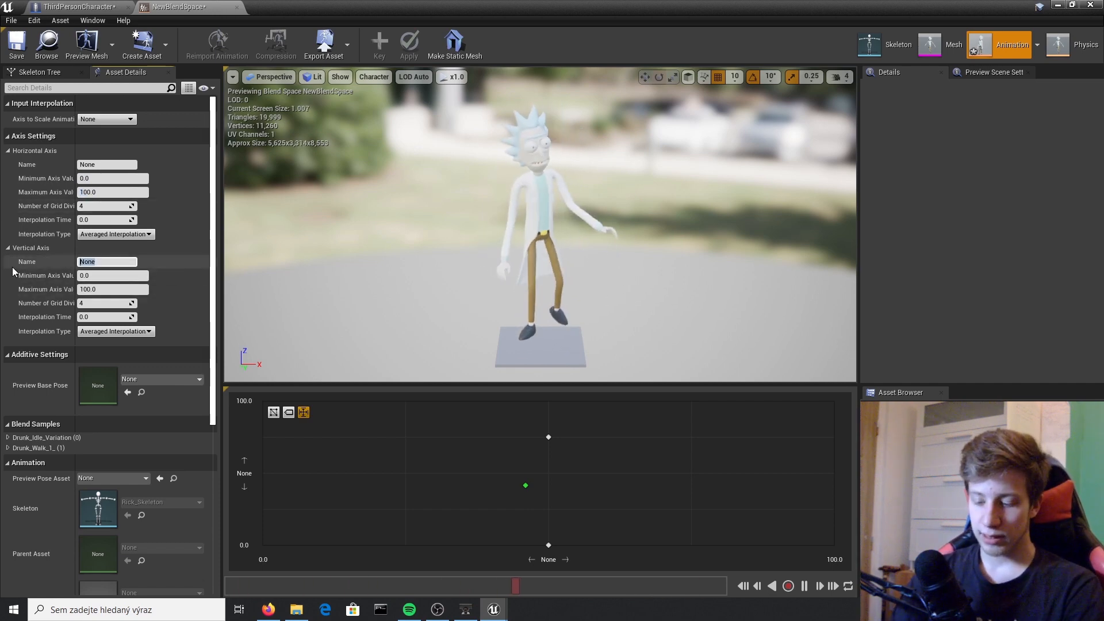
key(Return)
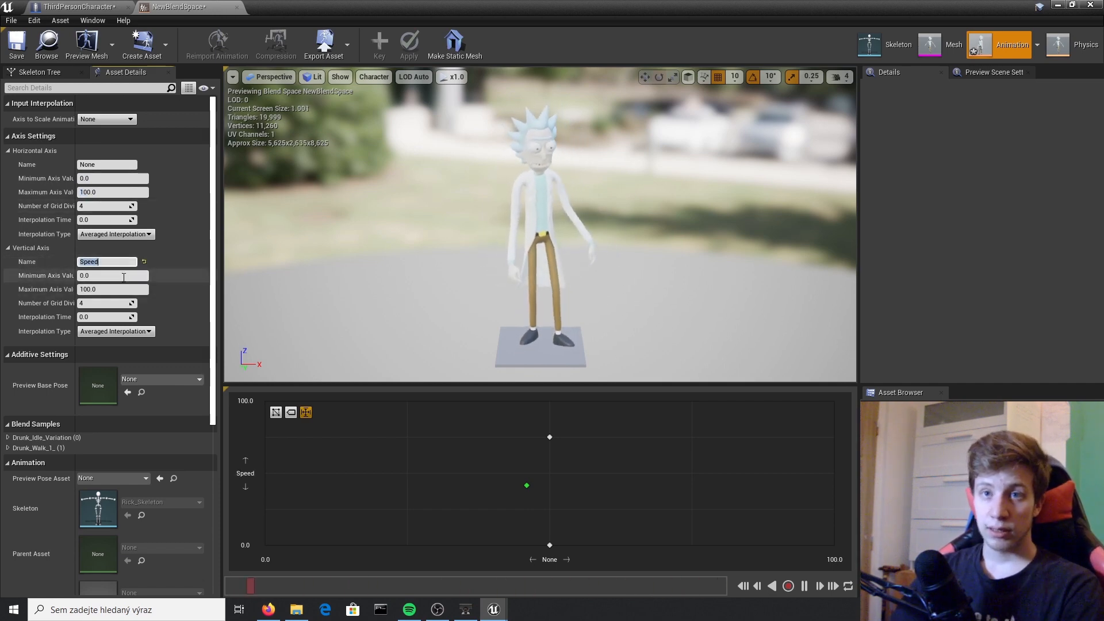
click(119, 289)
click(124, 268)
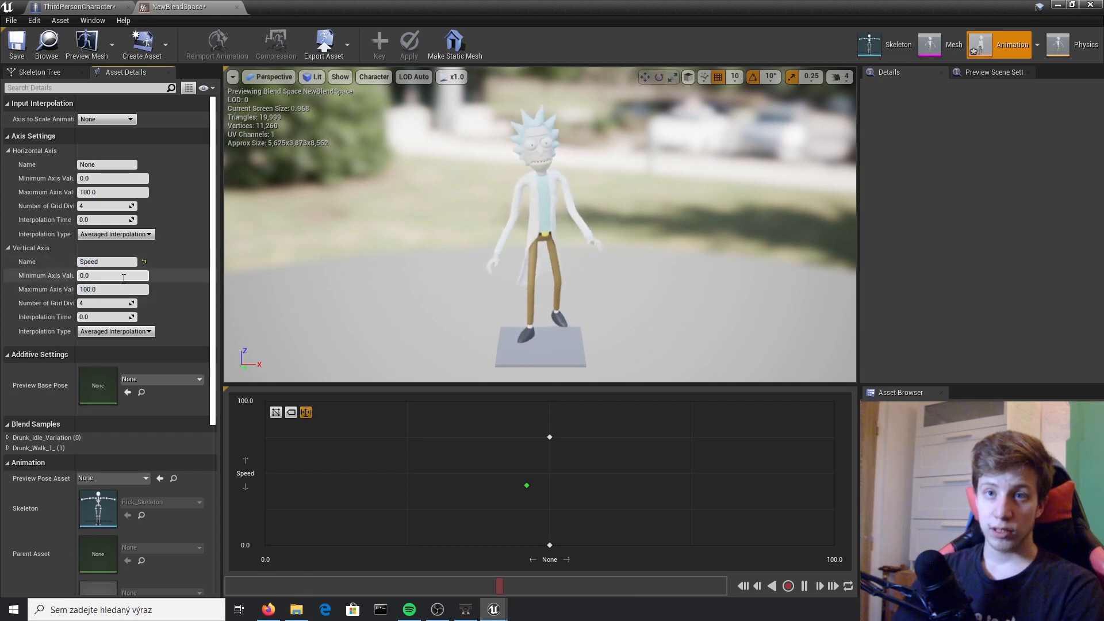
text(1)
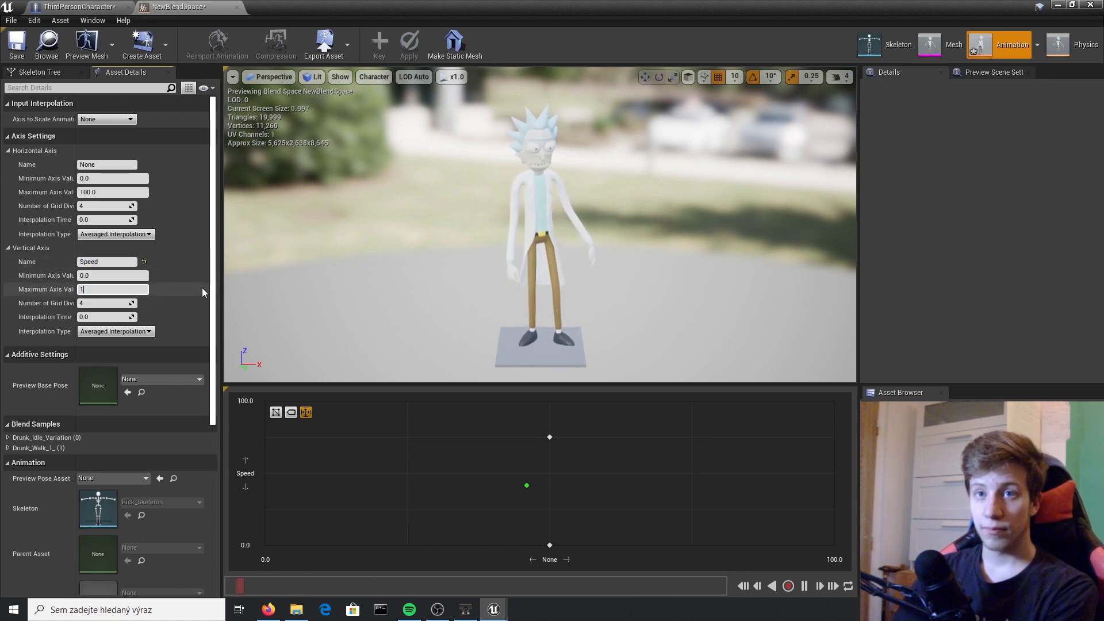
key(Return)
click(21, 53)
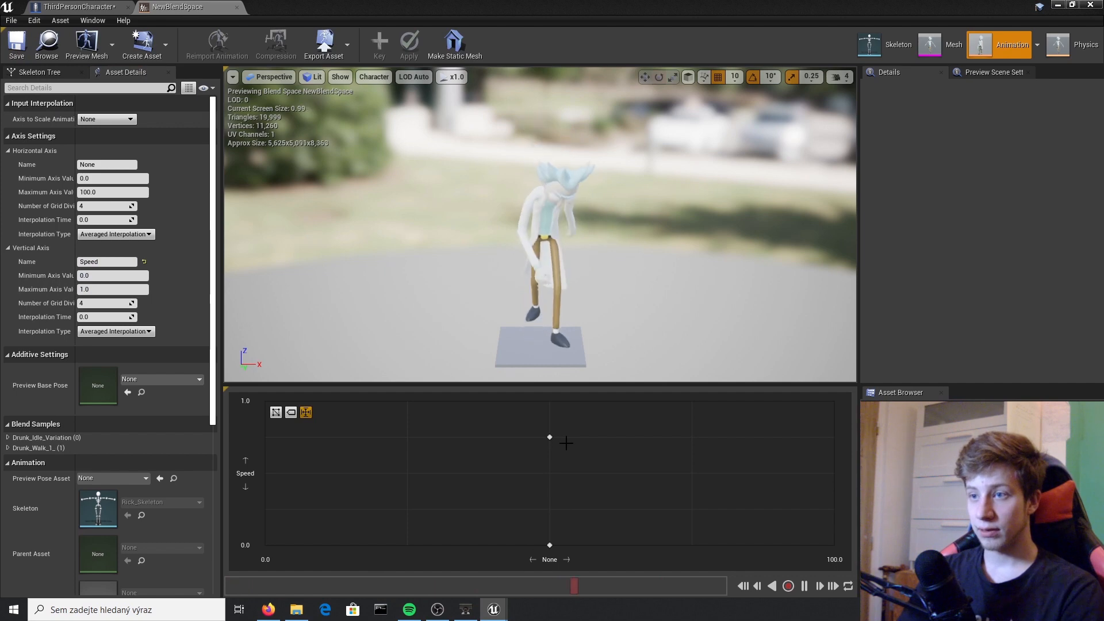
Step: Move the walk sample up to Speed 1.0, check both samples' Speed values, and save the blend space
drag(551, 436, 549, 406)
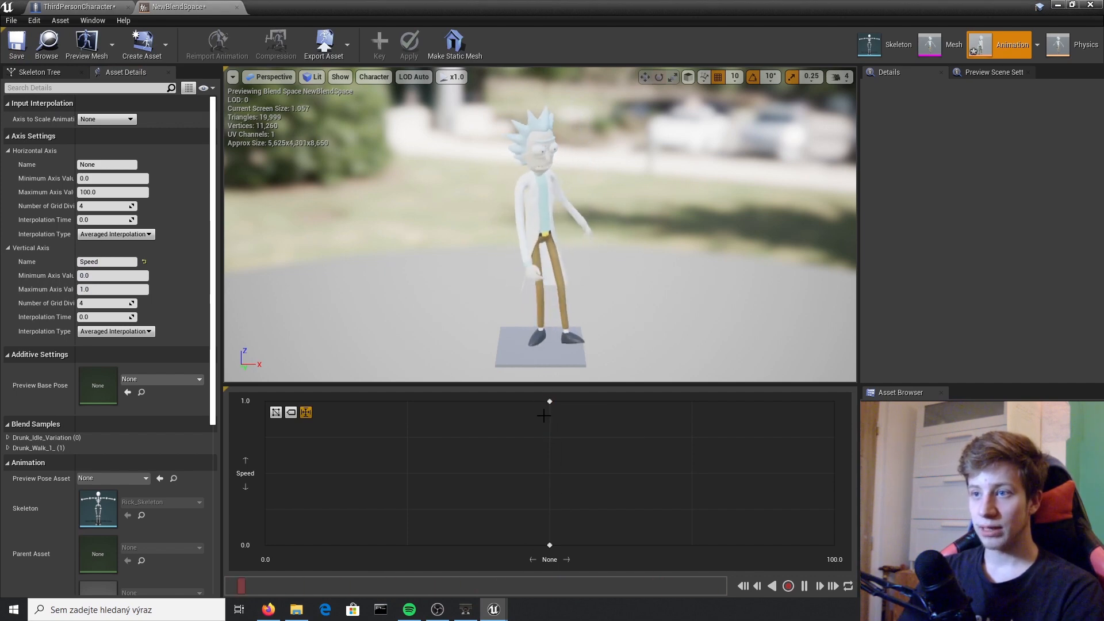
click(550, 401)
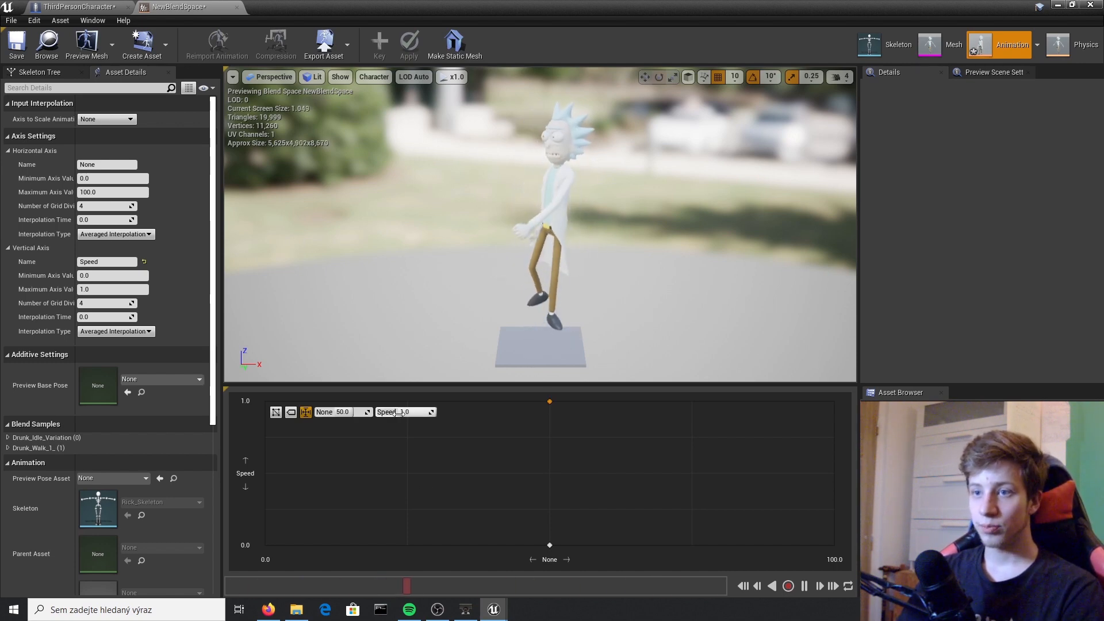
click(549, 545)
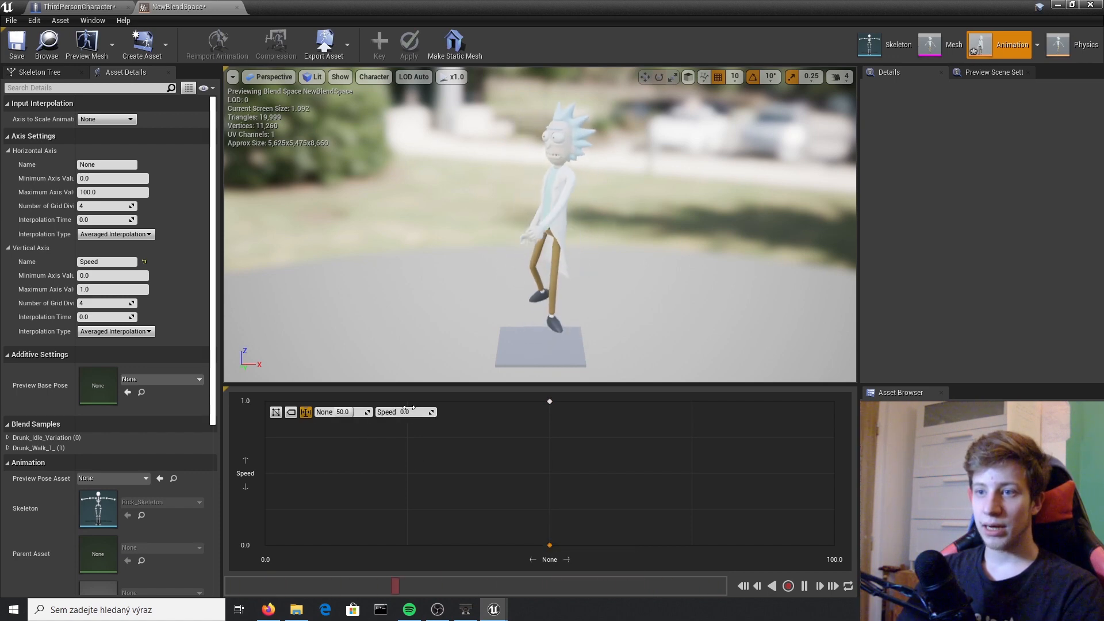
click(17, 45)
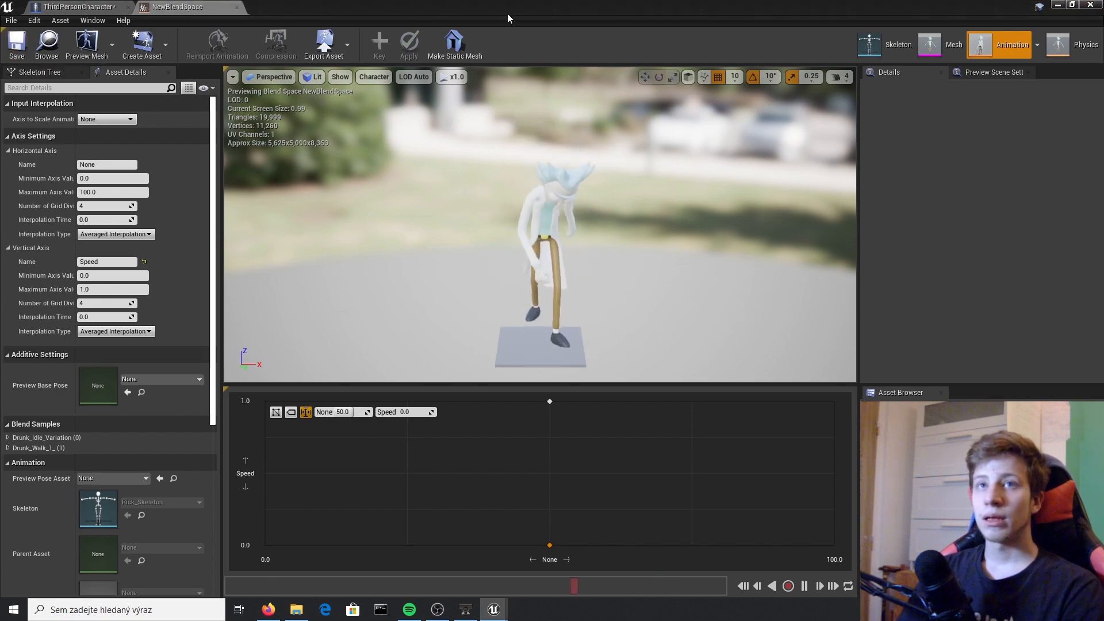
Step: Close the blend space editor and rename the NewBlendSpace asset in the Rick folder to Idle_Walk
click(1088, 5)
right_click(471, 509)
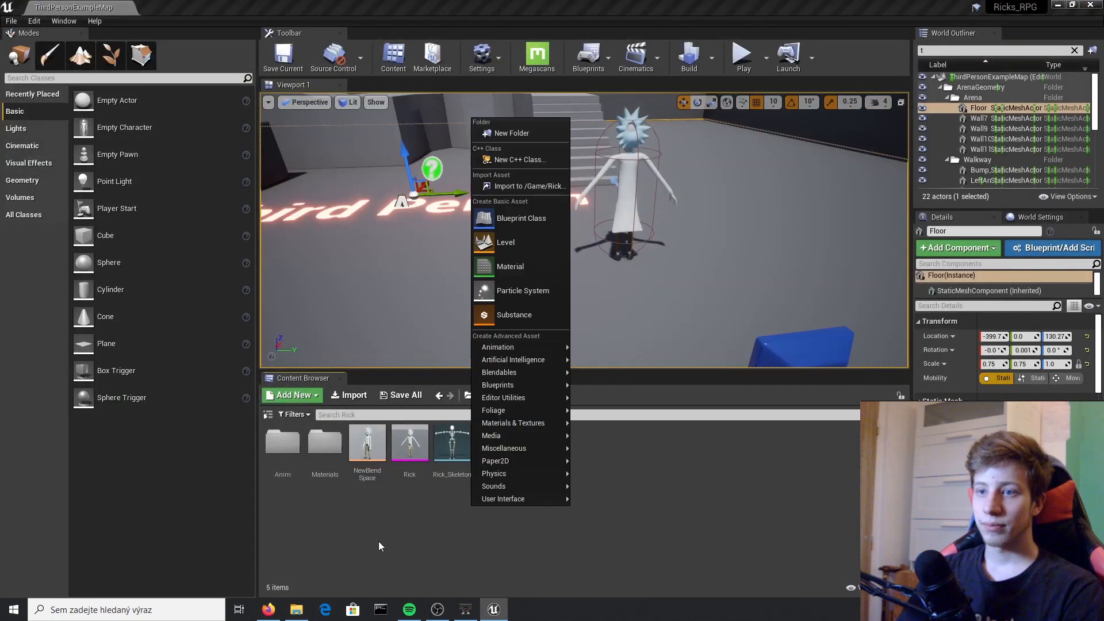
click(378, 544)
right_click(376, 464)
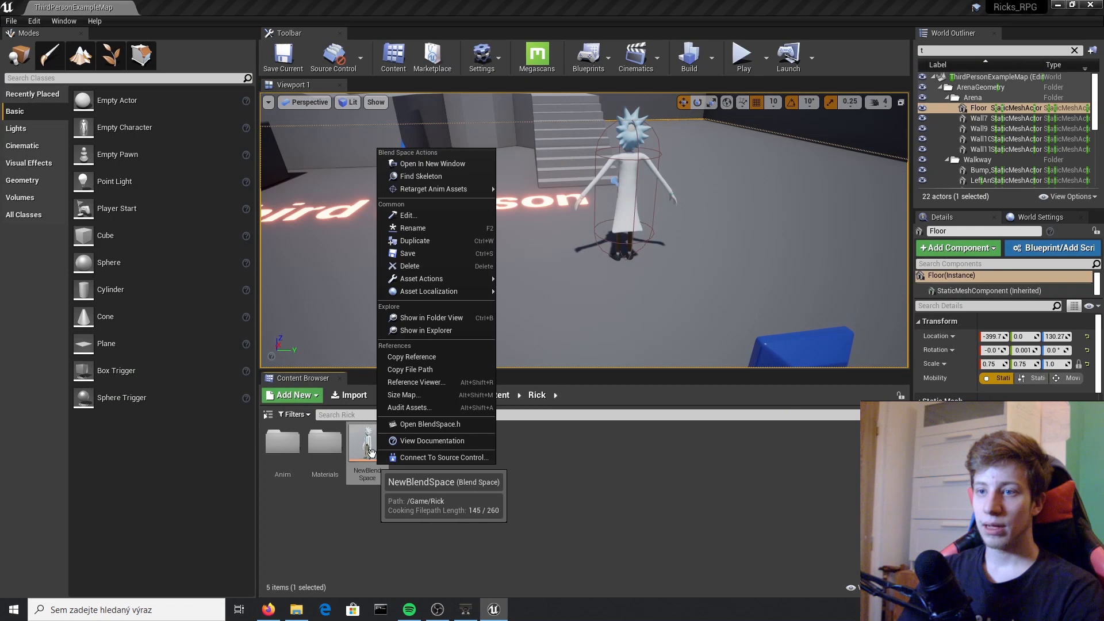
click(457, 228)
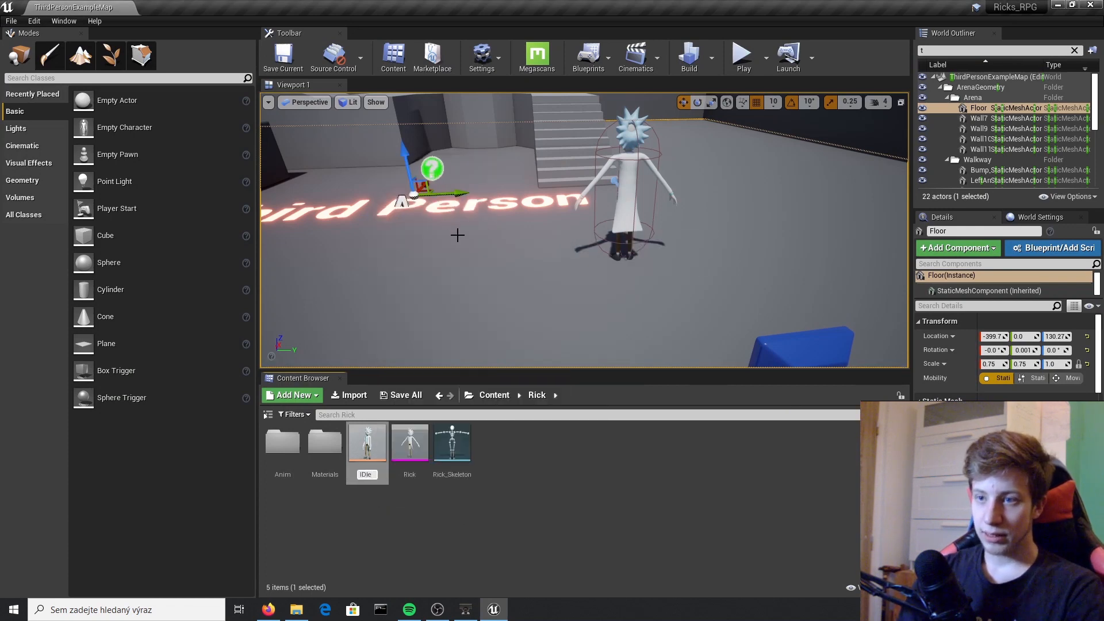
text(Idle)
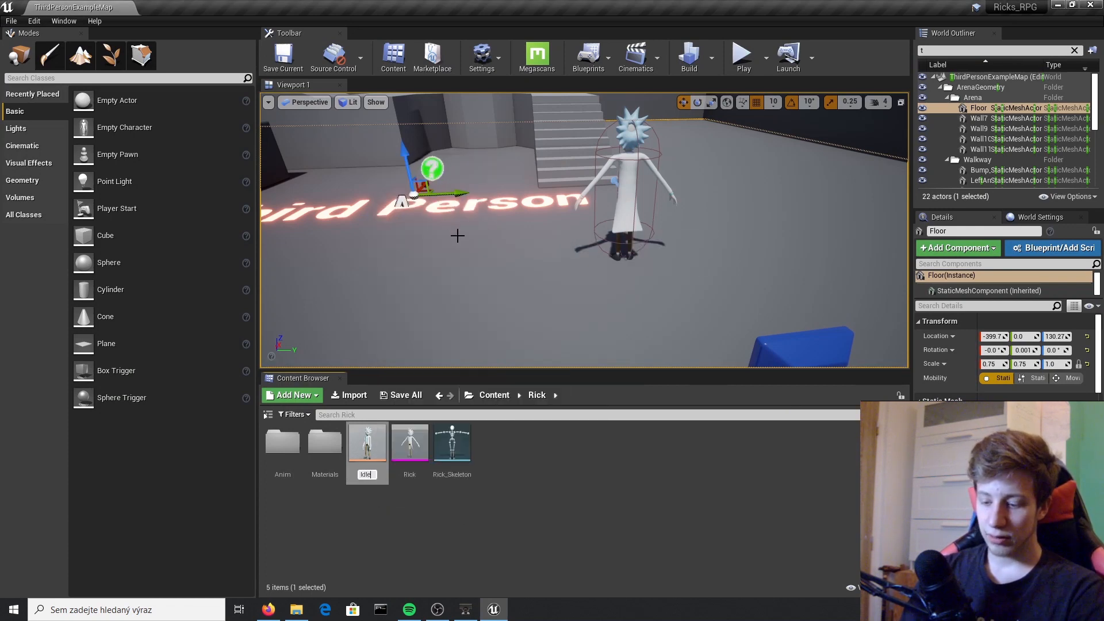
text(/)
key(BackSpace)
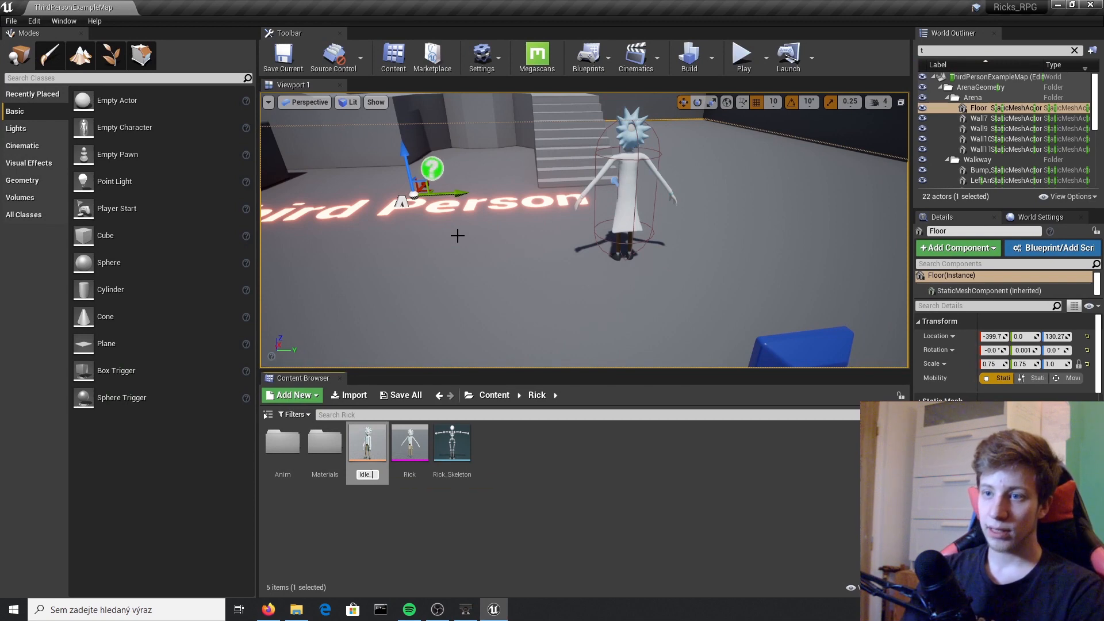
text(_Wal)
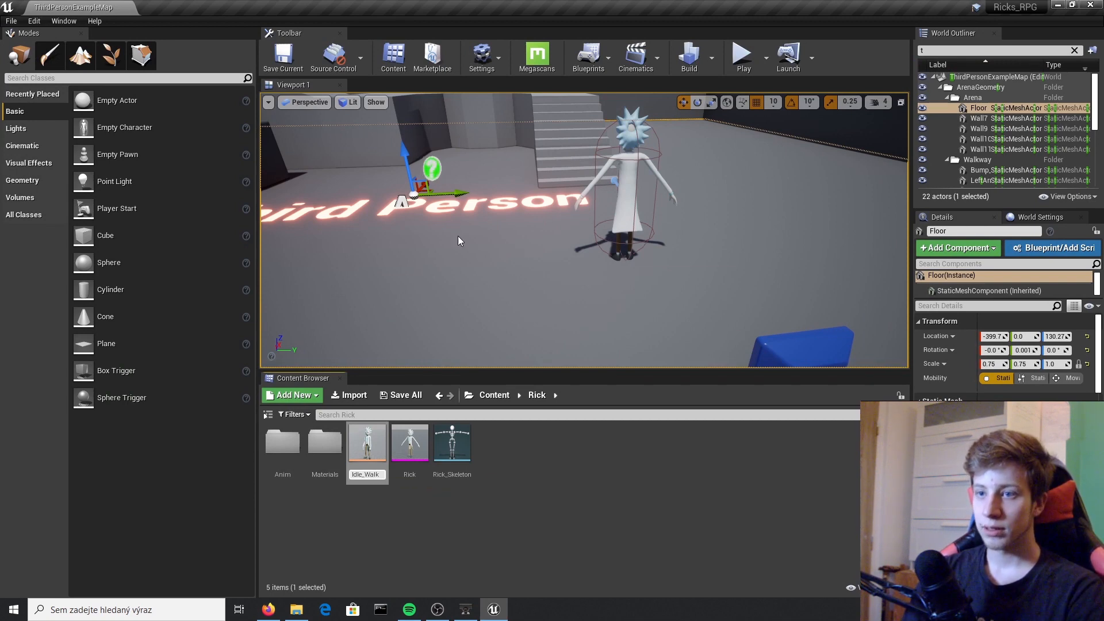
text(k)
key(Return)
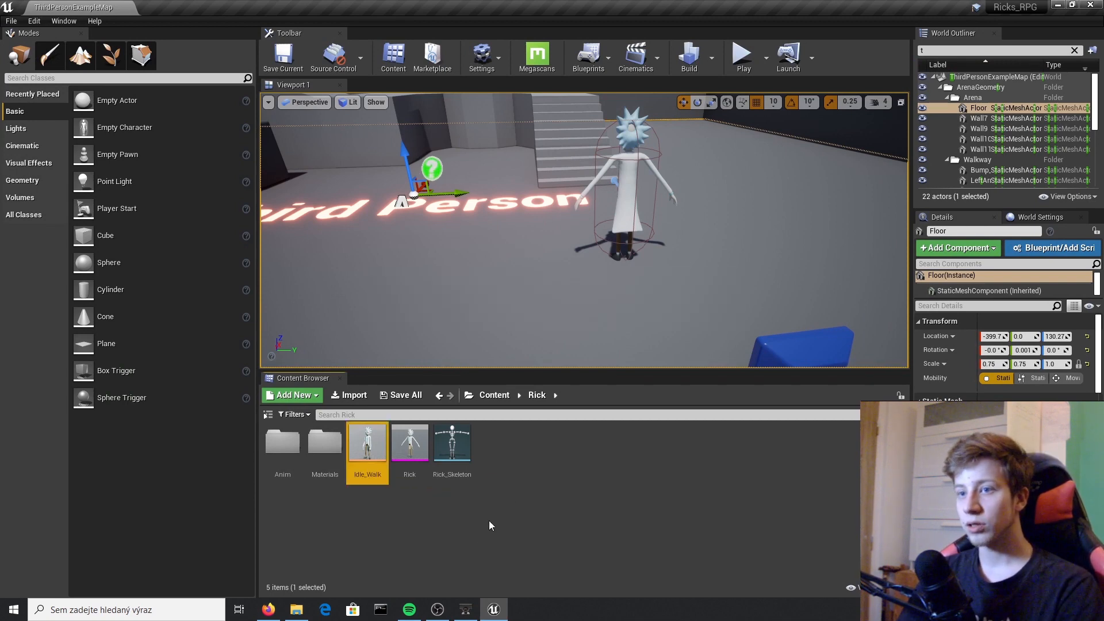
Step: Create an Animation Blueprint targeting Rick_Skeleton in the Rick folder, name it Rick_Anim_BP, and open it
right_click(519, 463)
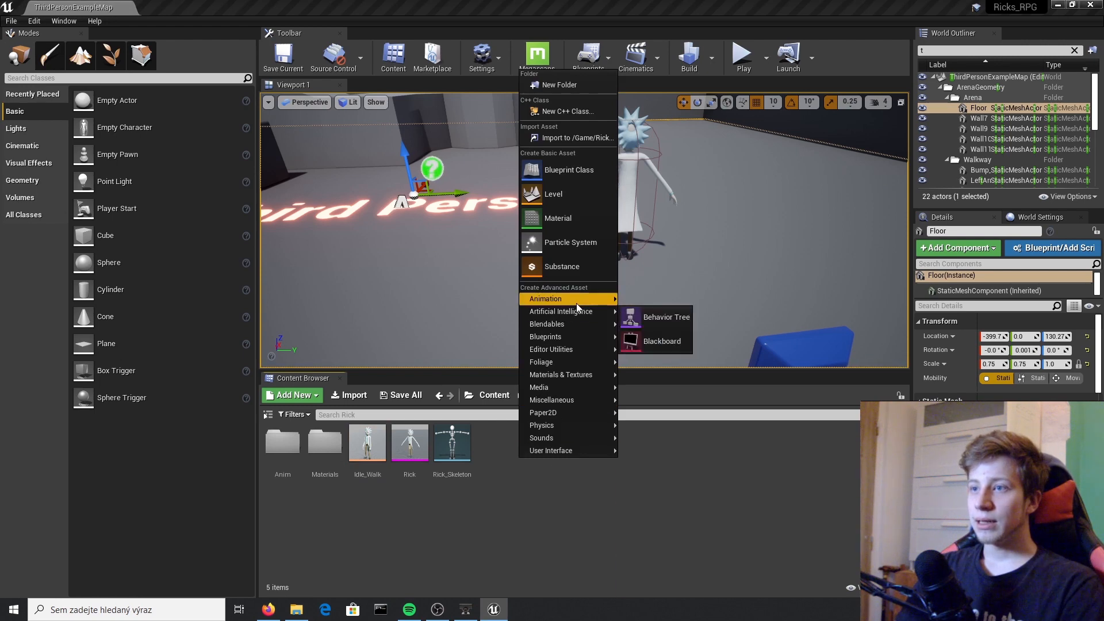
mouse_move(578, 306)
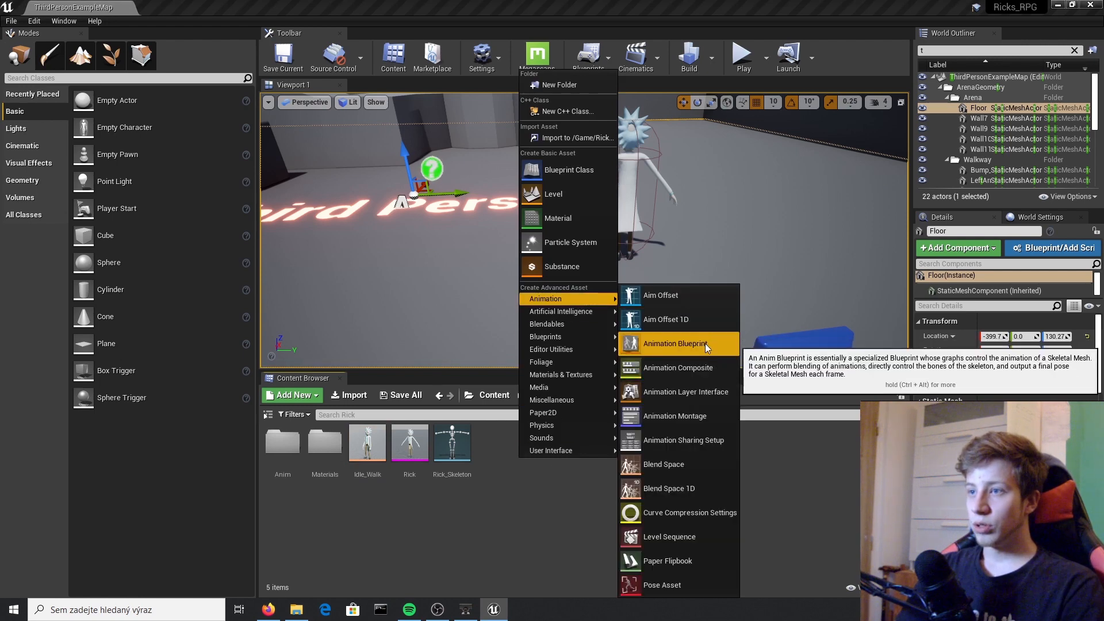
click(689, 350)
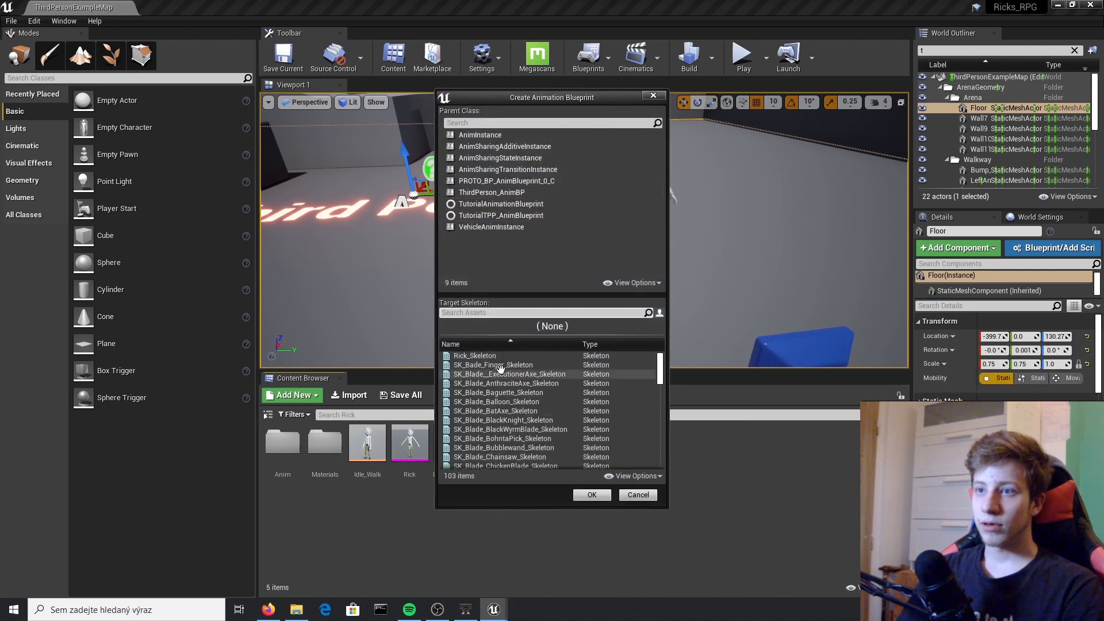
click(502, 356)
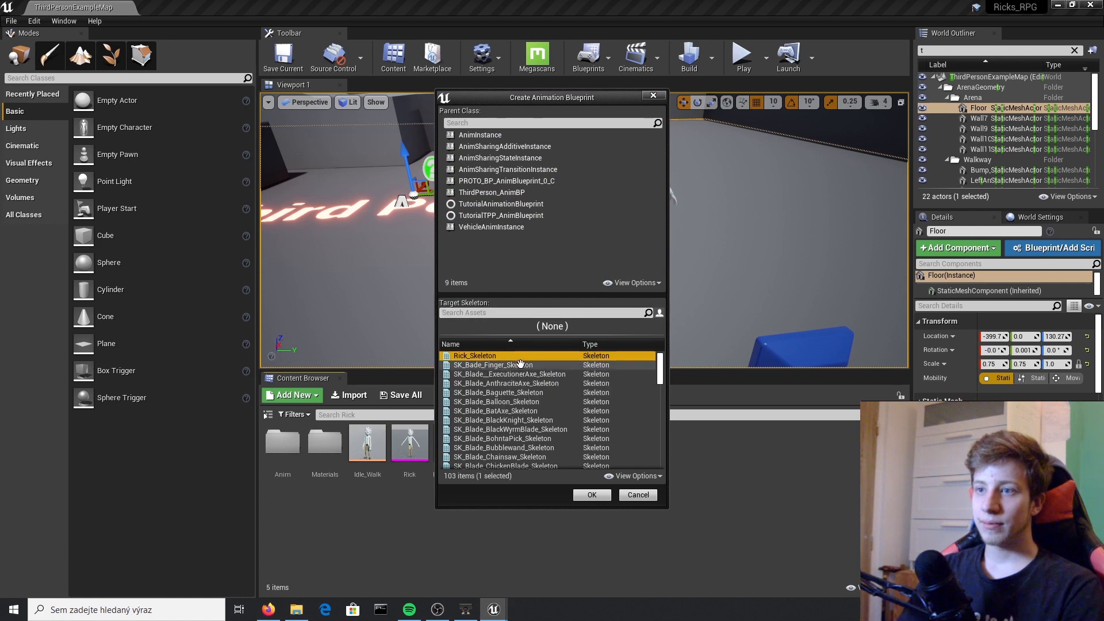
click(591, 494)
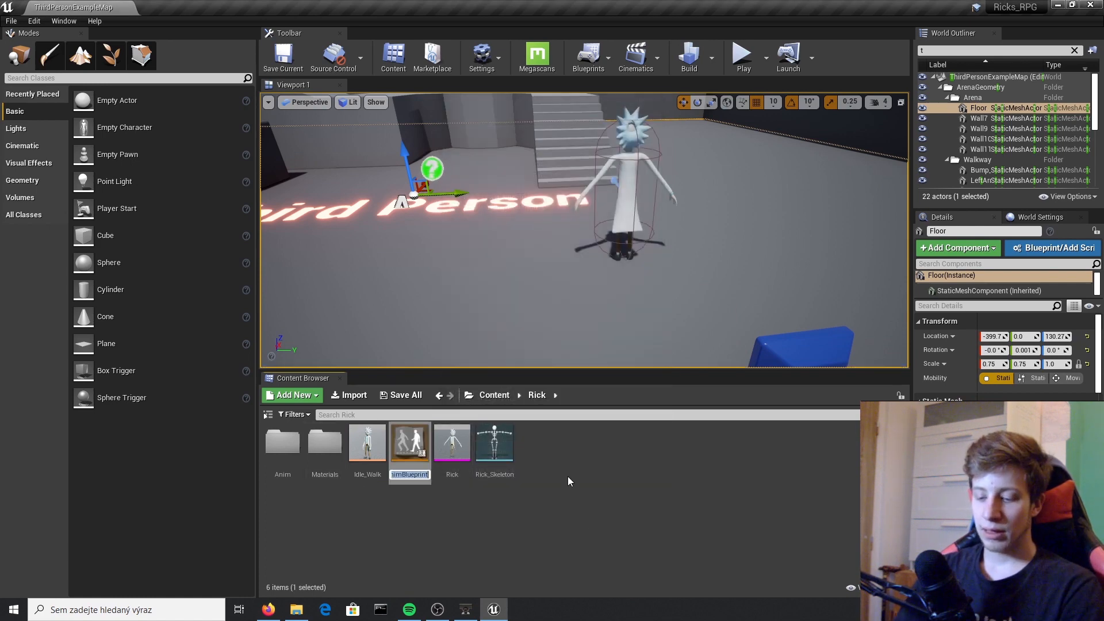
text(Rick)
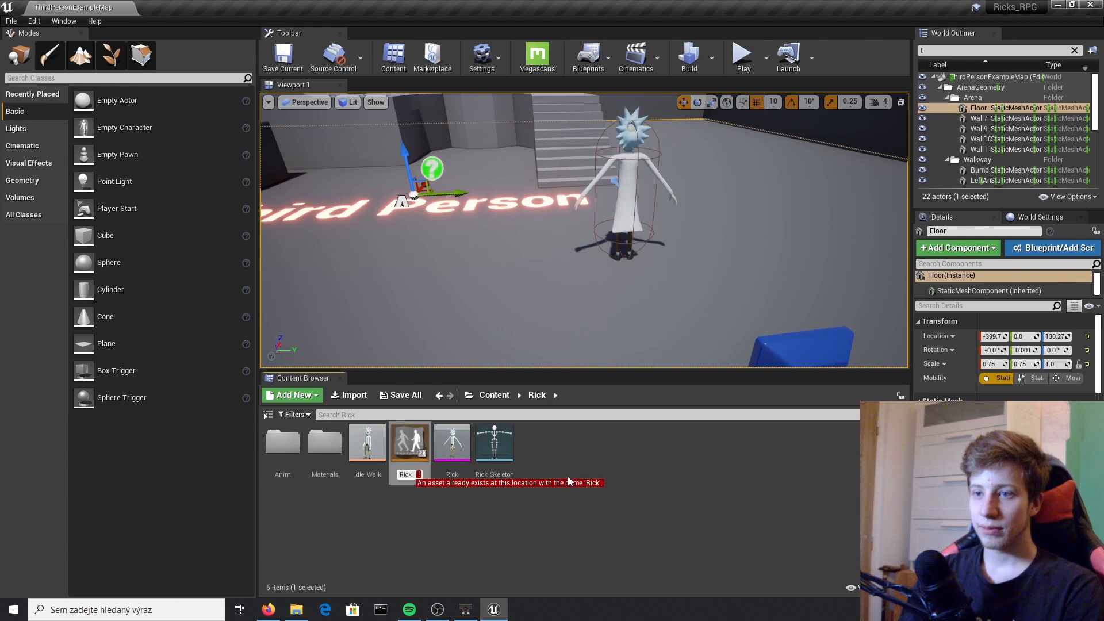
text(_Anim)
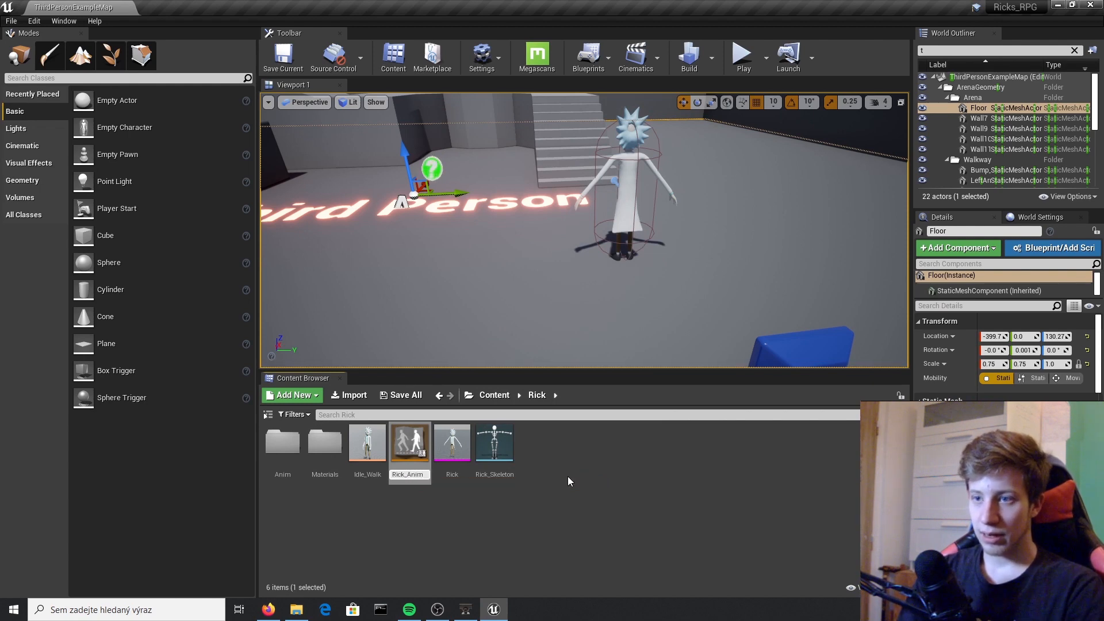
text(_BP)
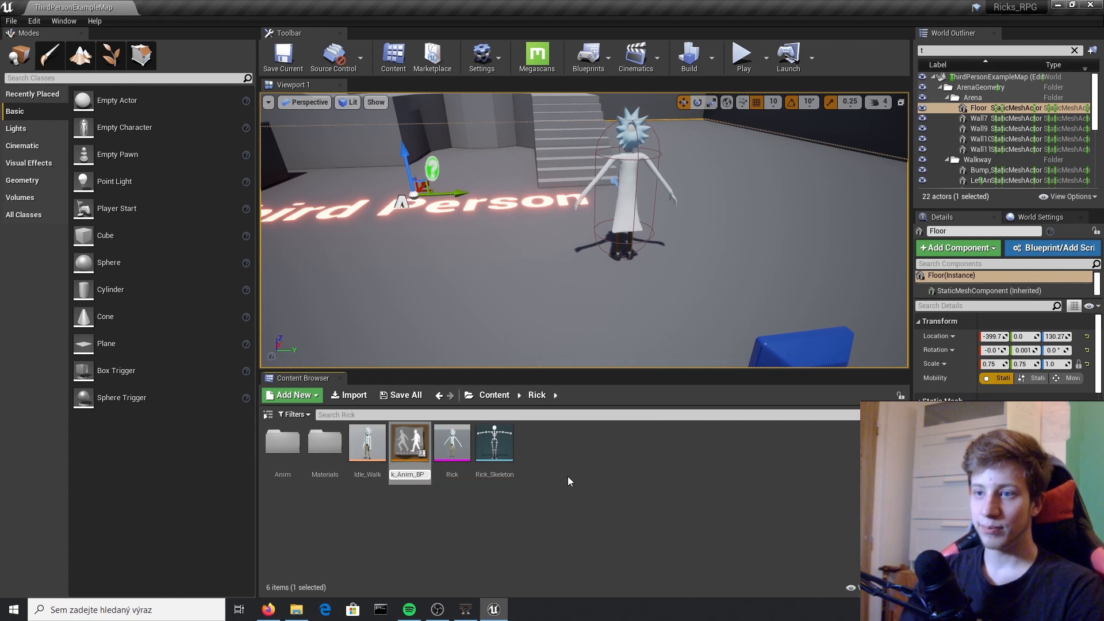
key(Return)
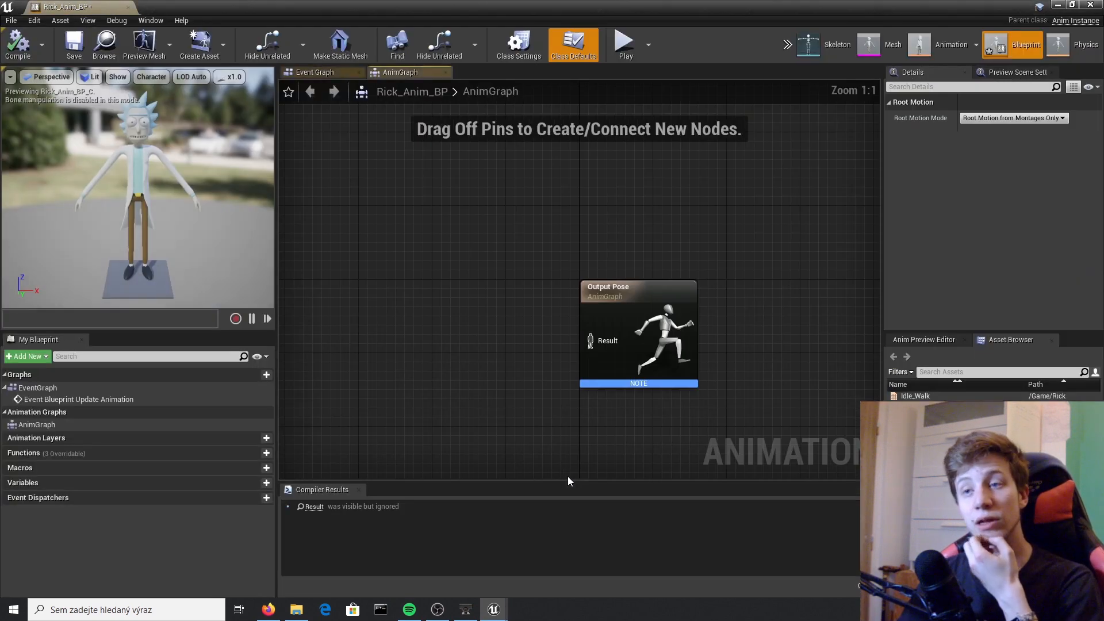
right_click(502, 337)
click(288, 329)
right_click(288, 337)
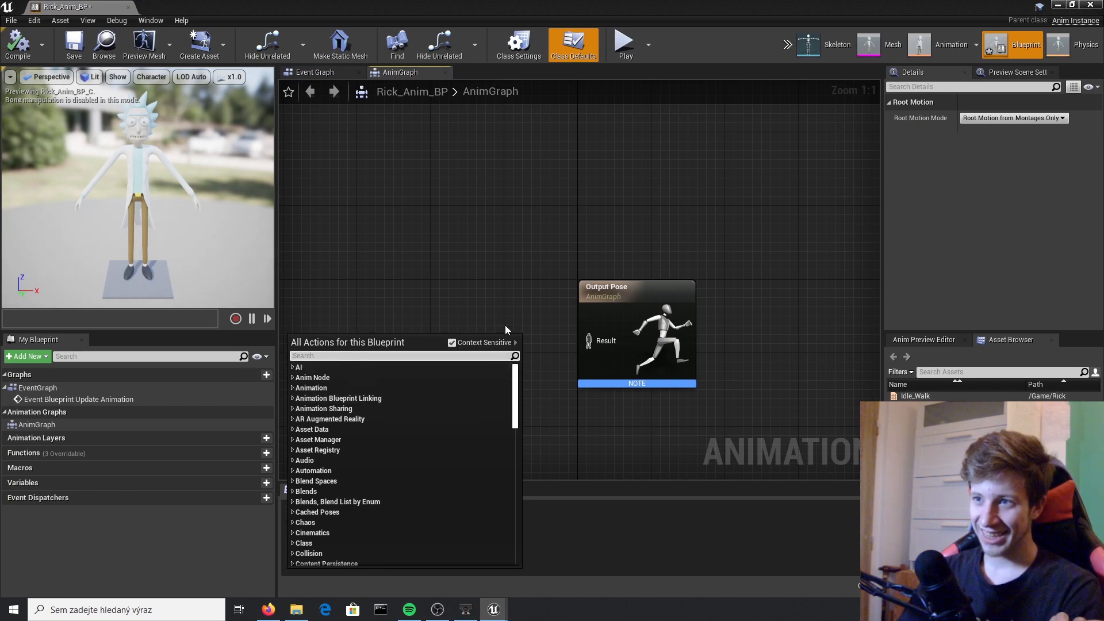
click(594, 332)
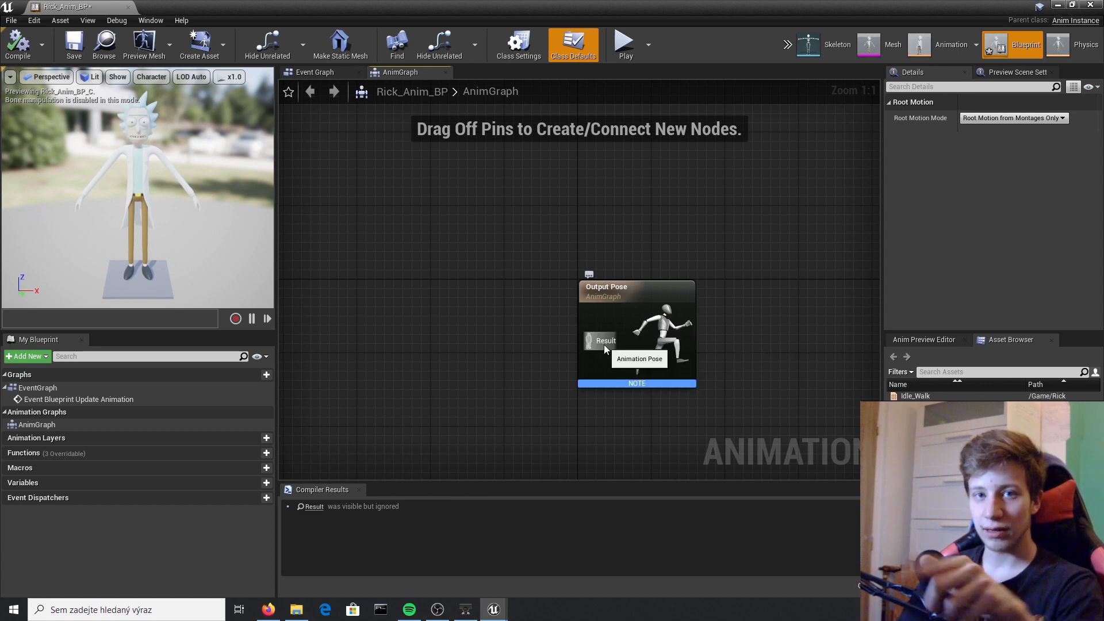
Step: Reposition the Output Pose node and add a new state machine connected to its Result pin
drag(665, 286, 673, 249)
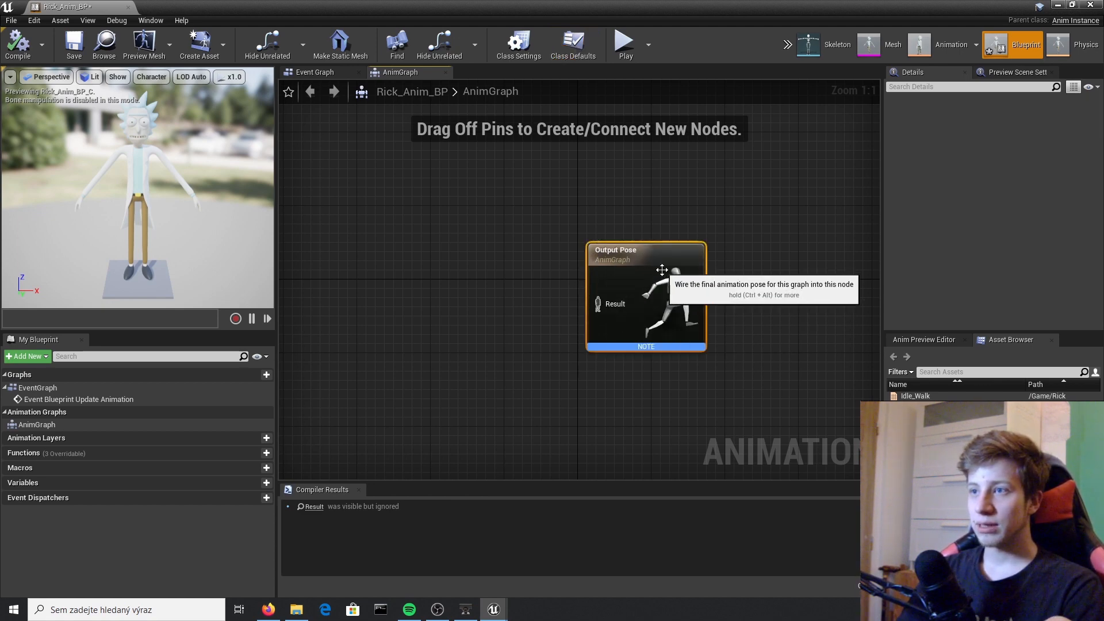
drag(598, 304, 454, 314)
text(new)
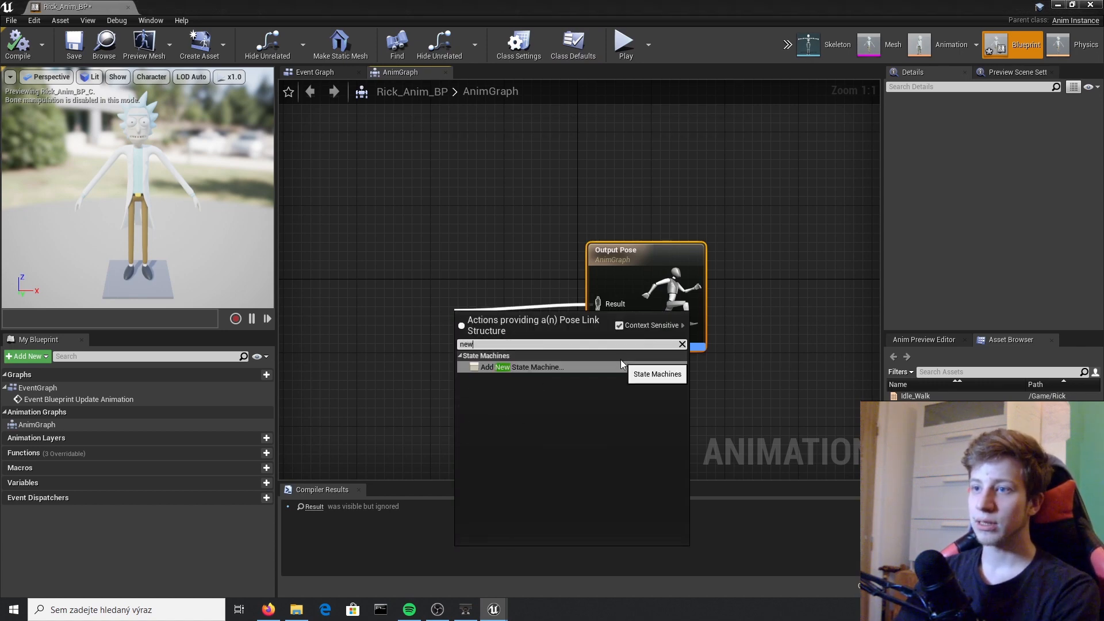
click(621, 366)
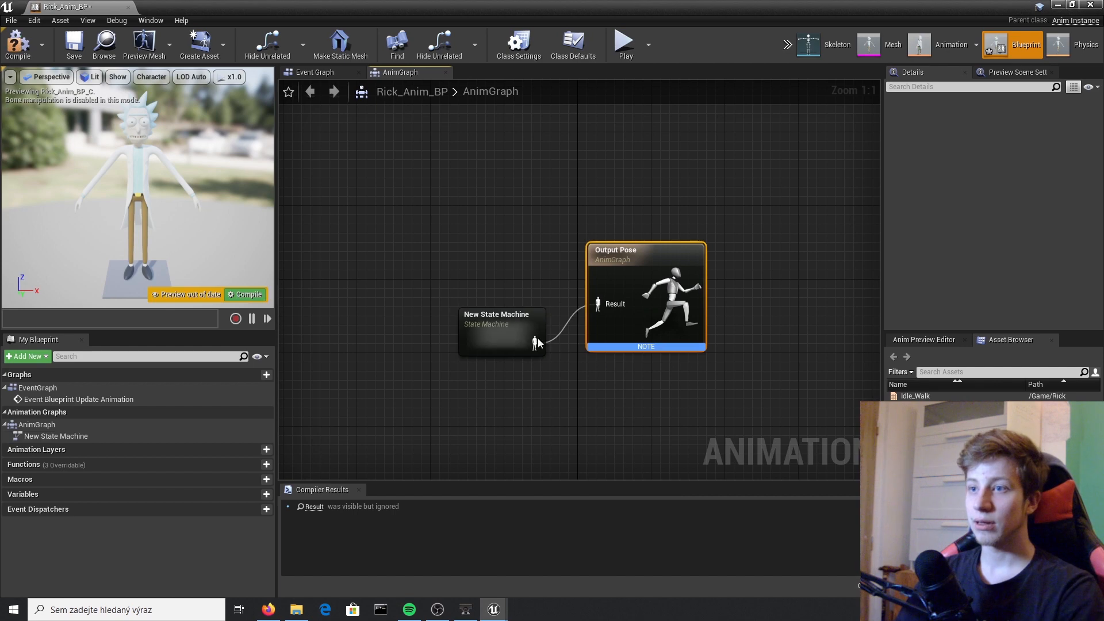
Step: Compile Rick_Anim_BP and open the new state machine's graph
click(241, 295)
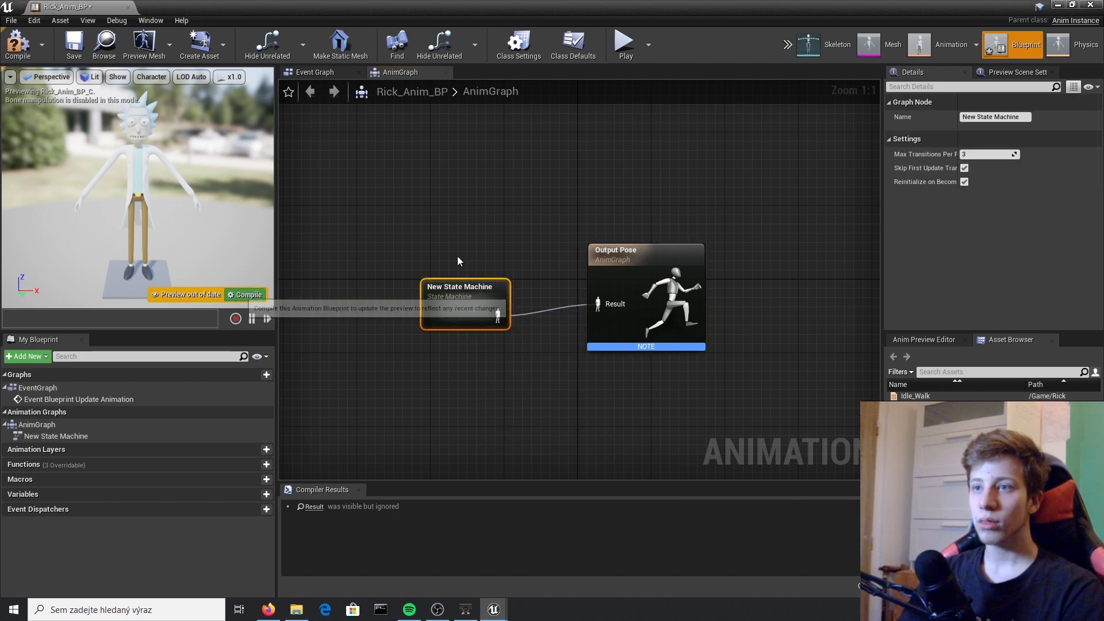
double_click(451, 323)
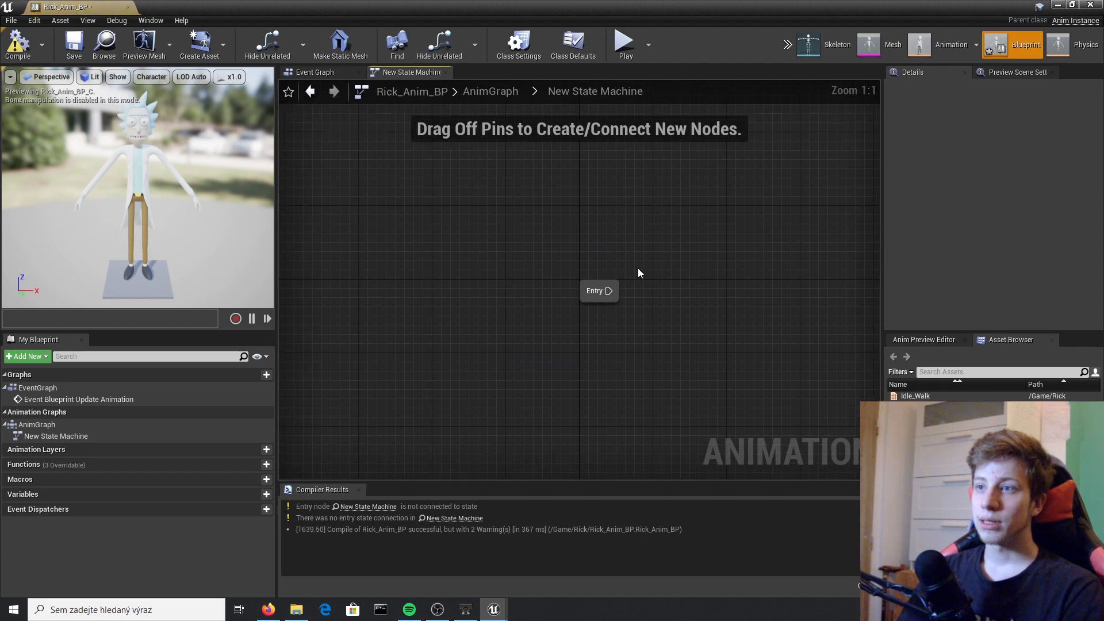
click(12, 58)
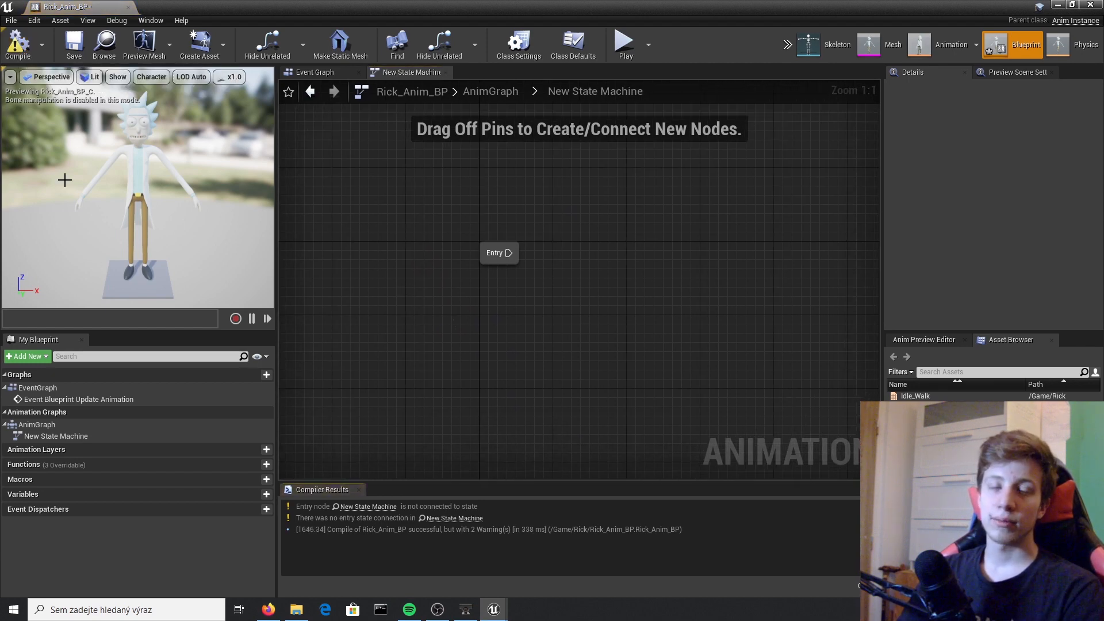
Step: Add a new state fed by the Entry node in the state machine and name it Walk/Idle
right_drag(629, 276, 577, 308)
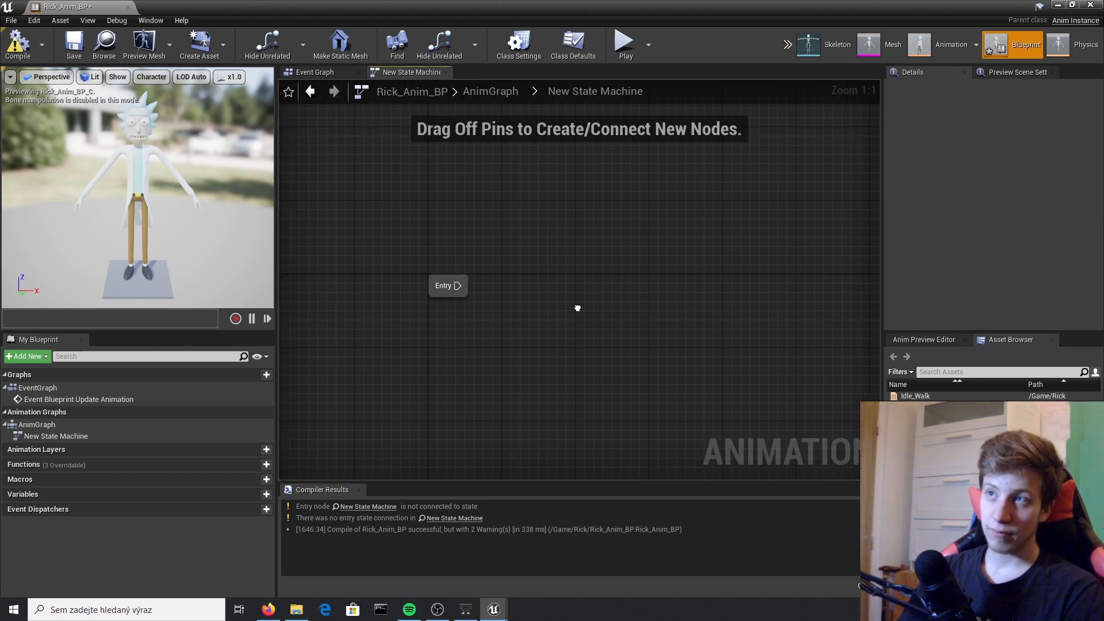
drag(455, 286, 632, 285)
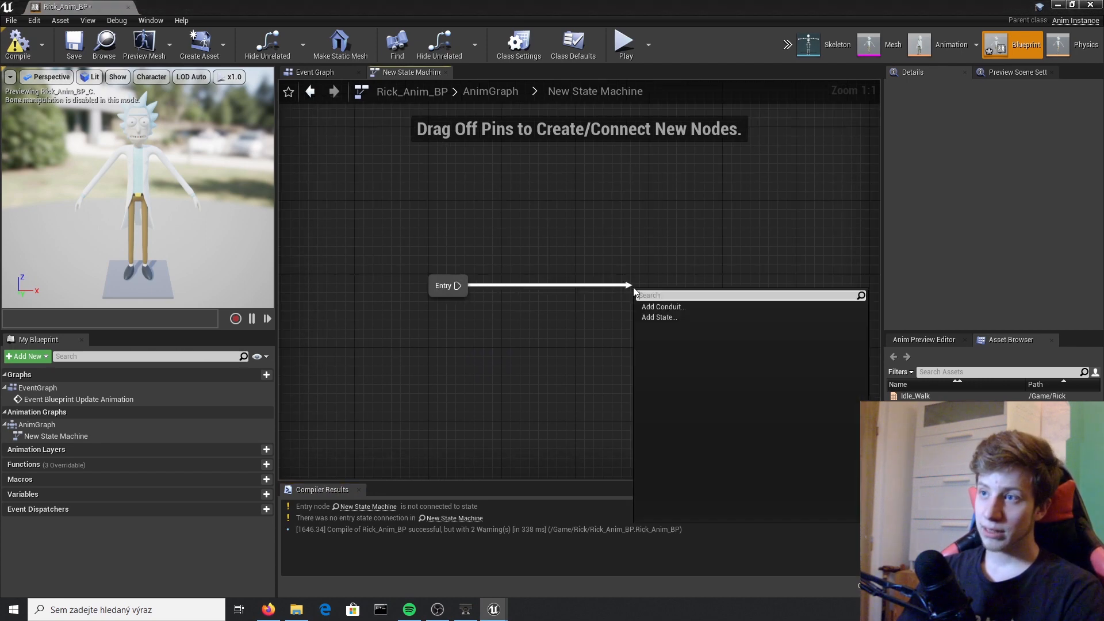
click(674, 319)
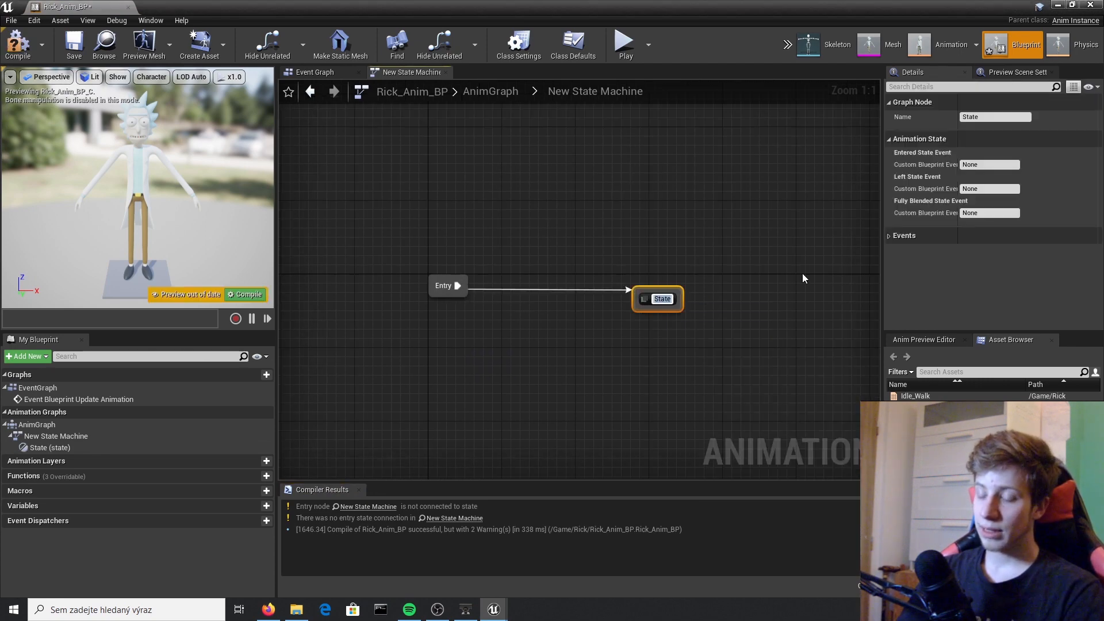
text(Walk)
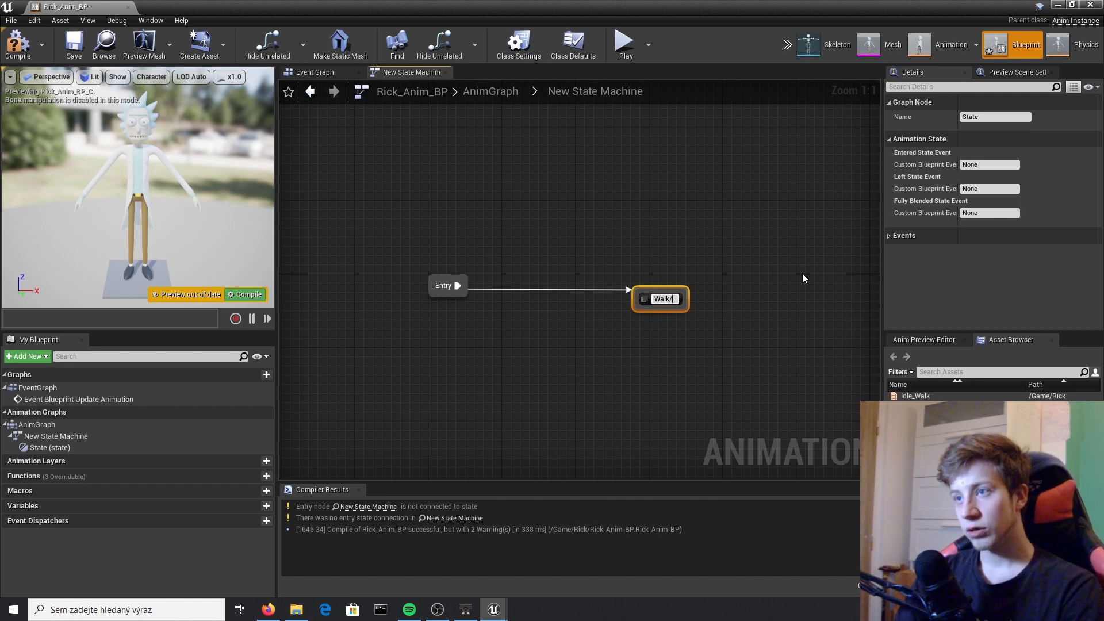
text(/)
key(BackSpace)
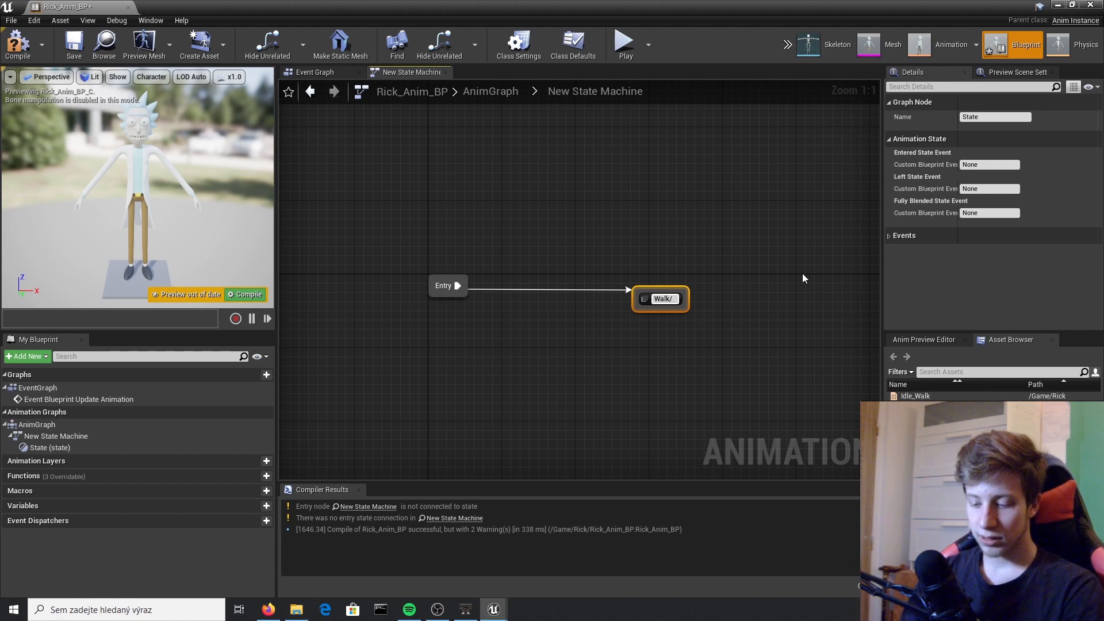
text(Idle)
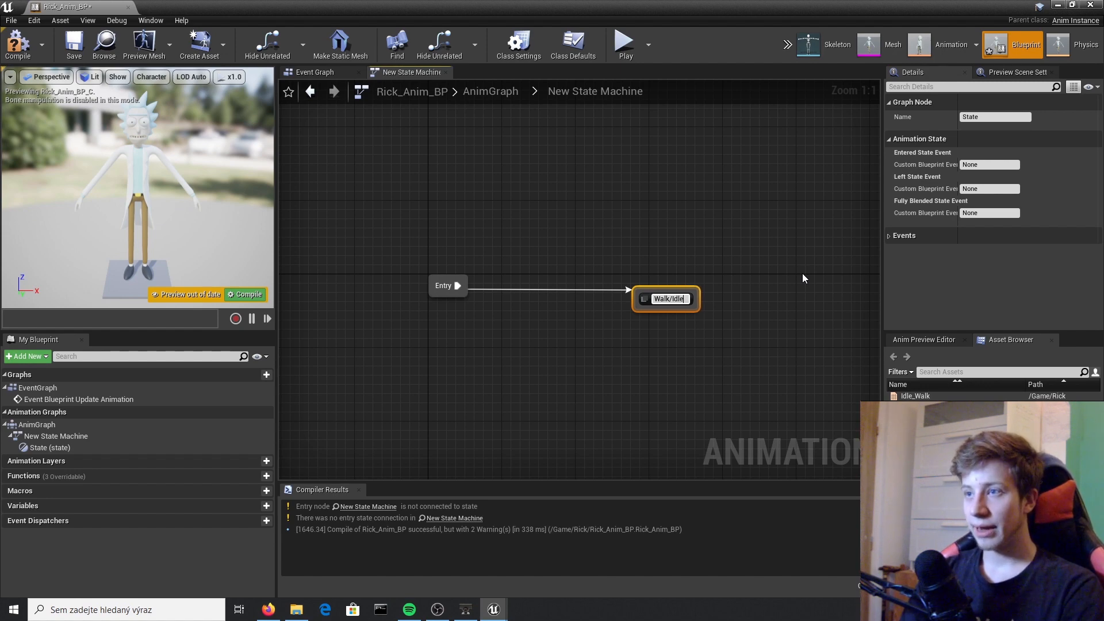
key(Return)
Step: Inside the Walk/Idle state, add an Idle_Walk blend space player, connect it to the Output Animation Pose result, and compile
double_click(682, 310)
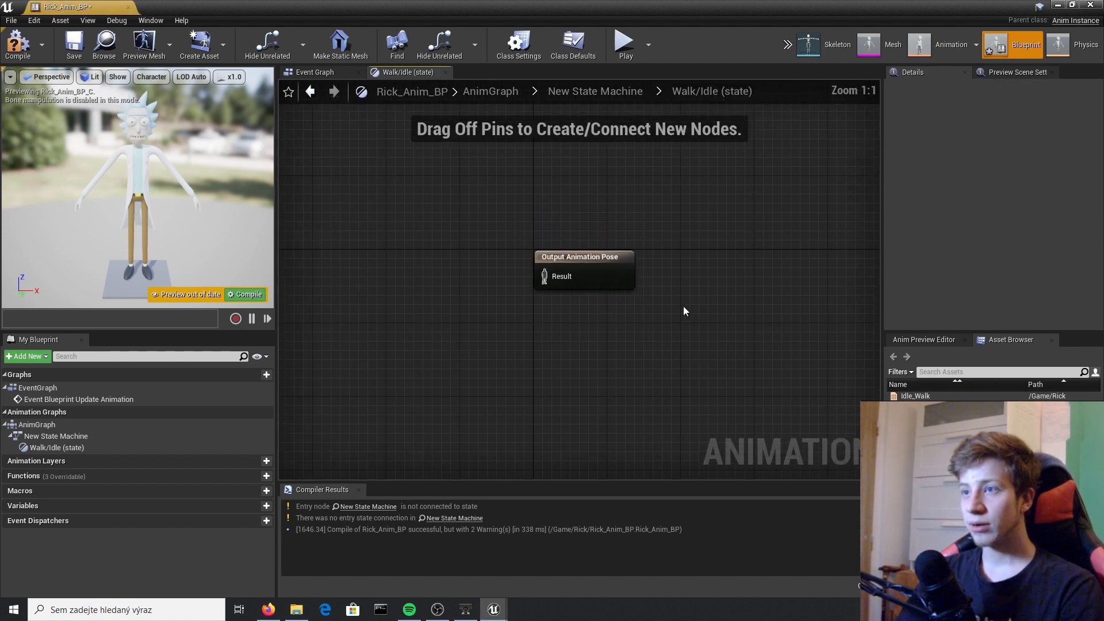
click(255, 298)
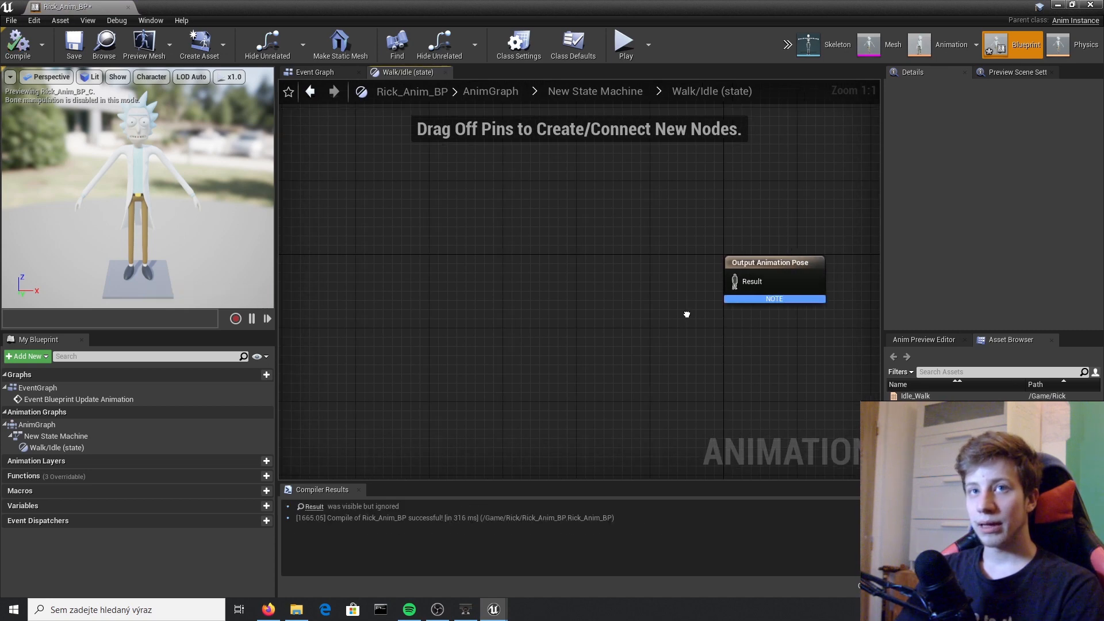
click(920, 395)
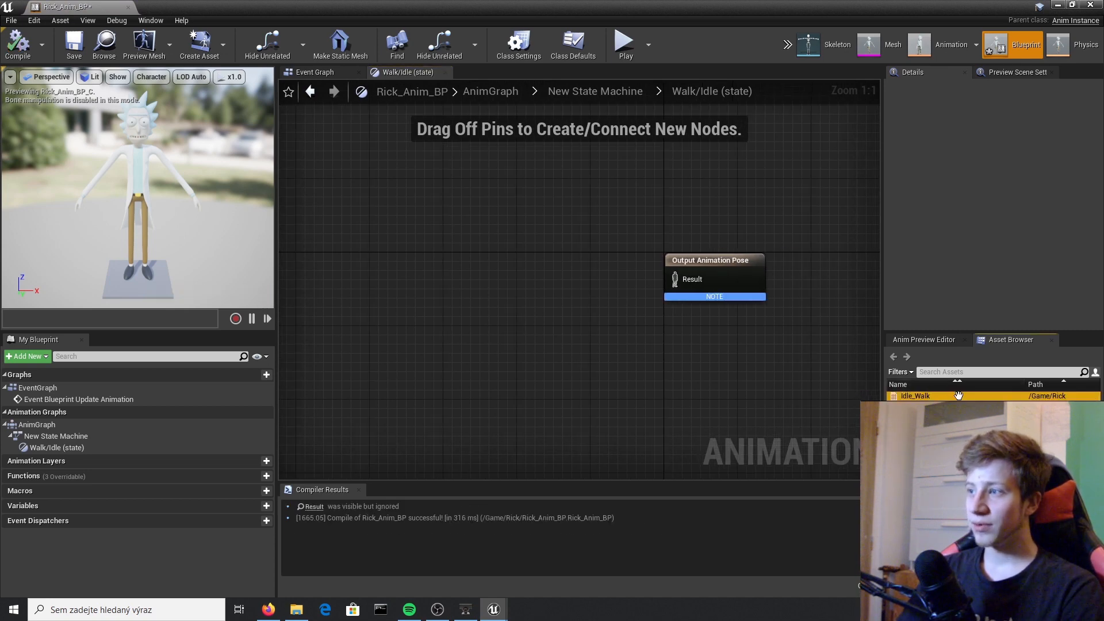
drag(957, 397, 464, 266)
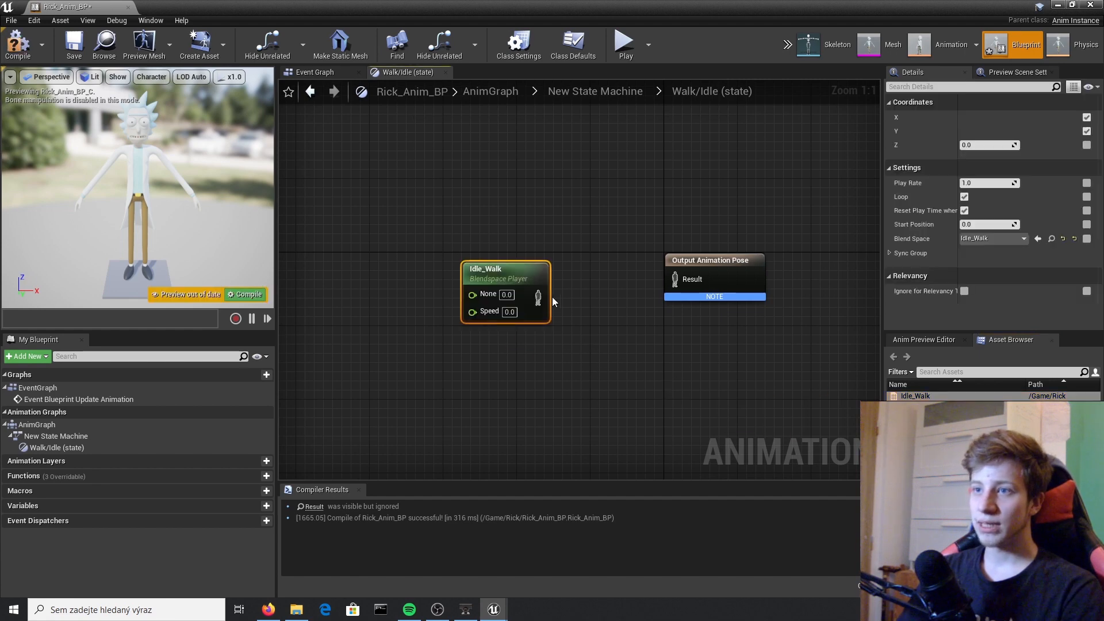
drag(532, 305, 676, 280)
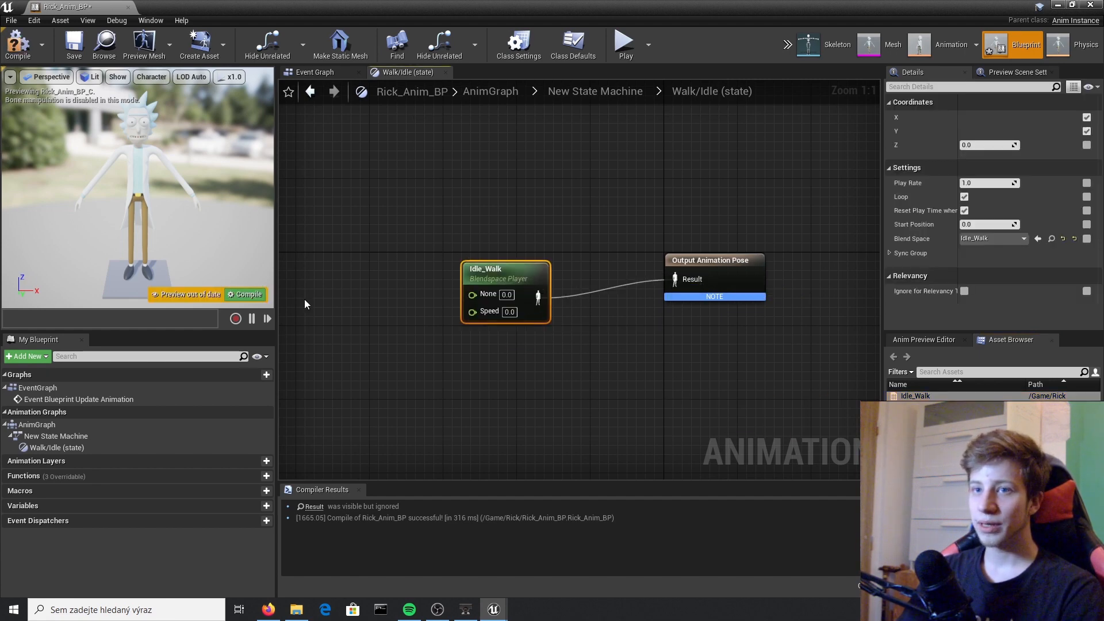
click(263, 298)
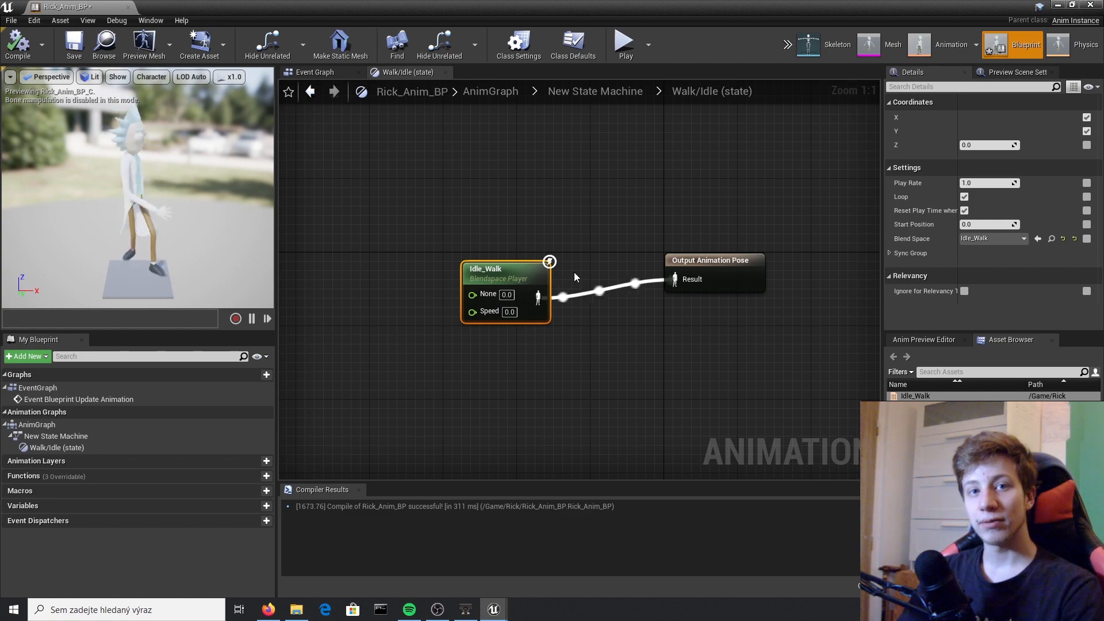
click(544, 173)
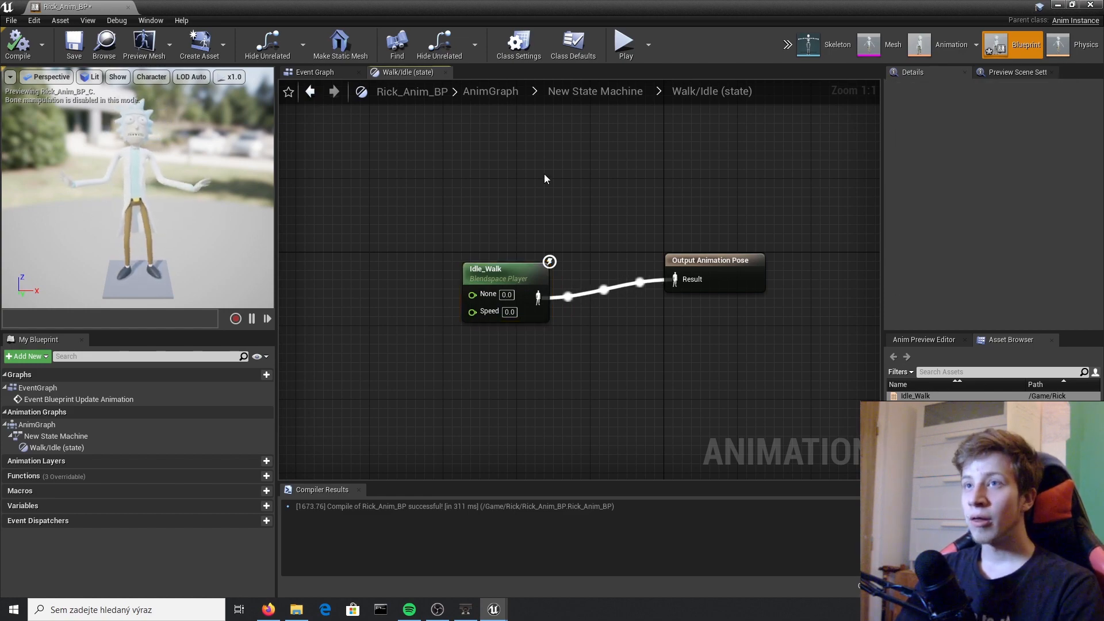
Step: Return to the level, select the Rick character, and open its ThirdPersonCharacter blueprint in a maximized editor window
drag(559, 8, 829, 147)
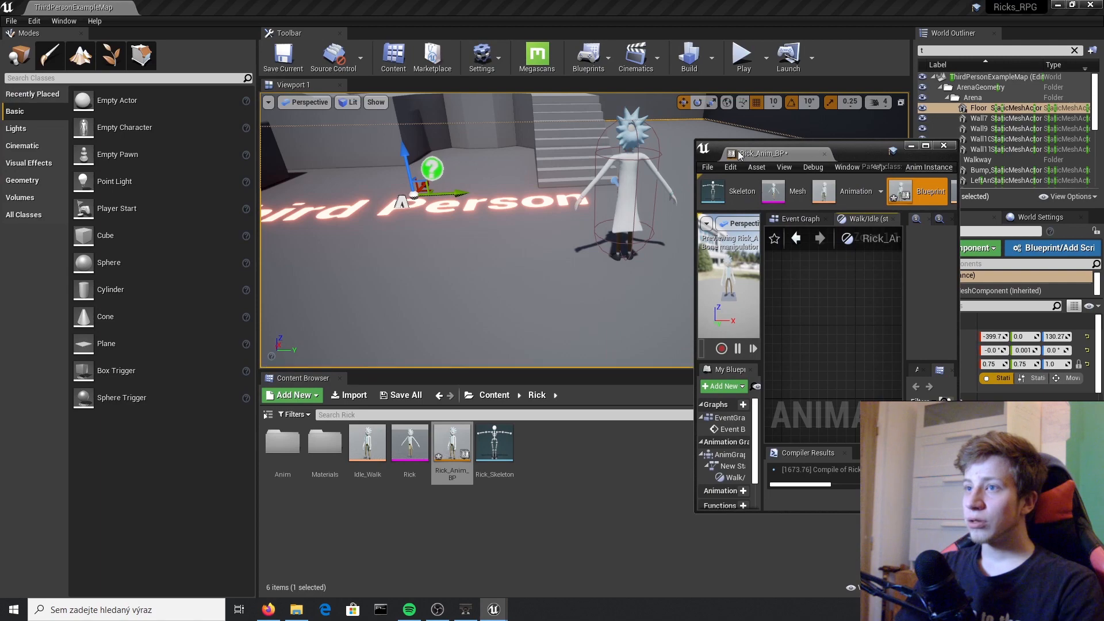
click(626, 164)
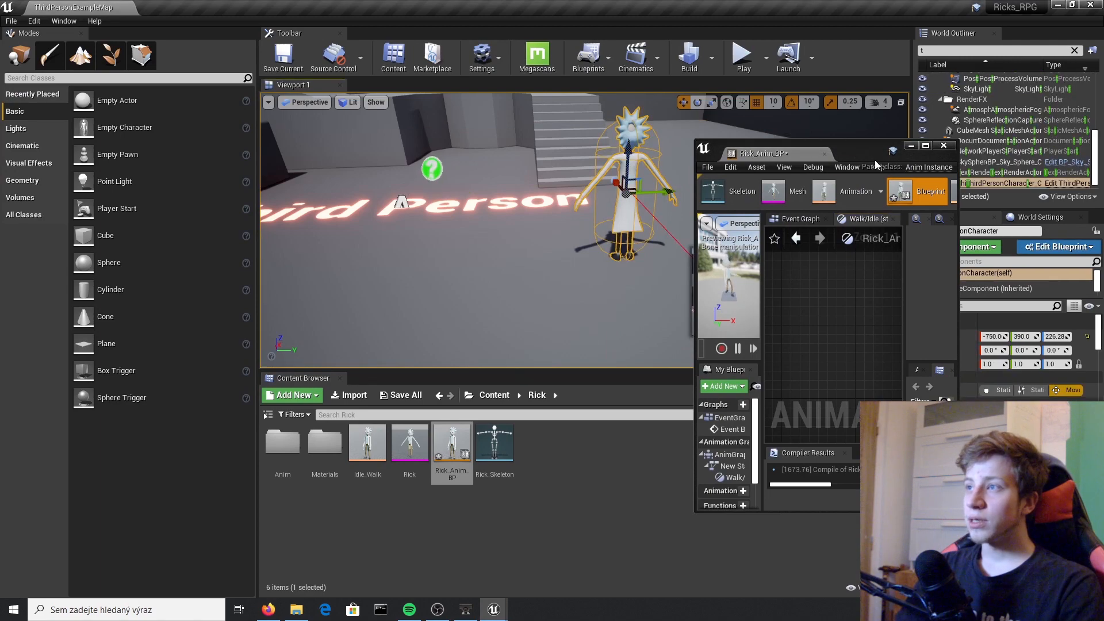
click(1065, 183)
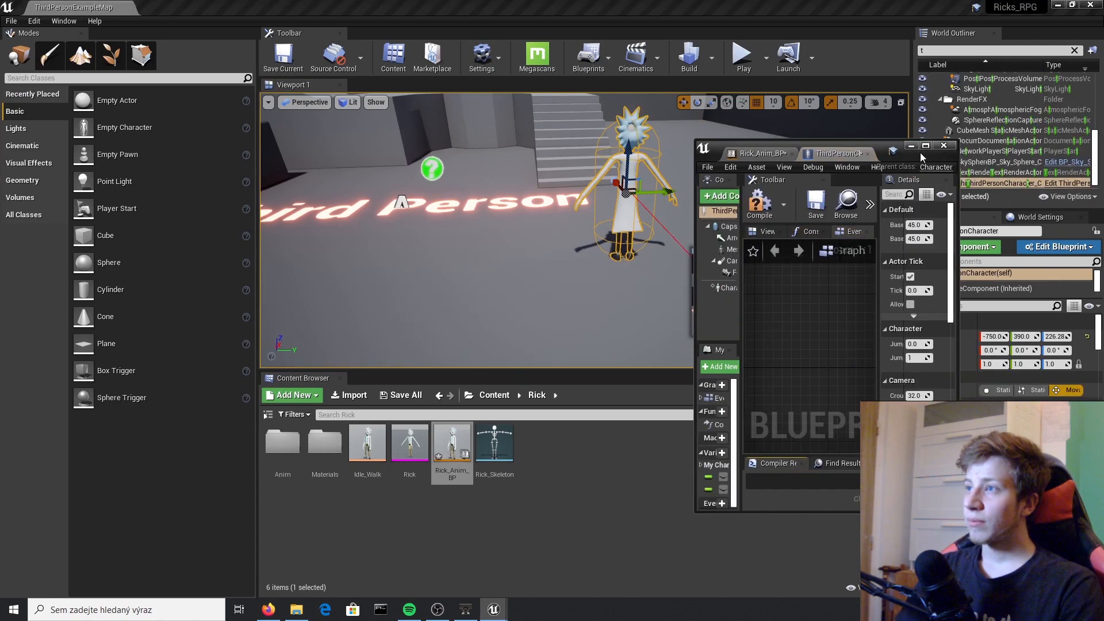
click(925, 147)
Step: Delete the Gamepad input comment group with all its nodes, including the stray Get World Delta Seconds, from the ThirdPersonCharacter event graph
right_drag(512, 342, 495, 129)
scroll(344, 255, down, 7)
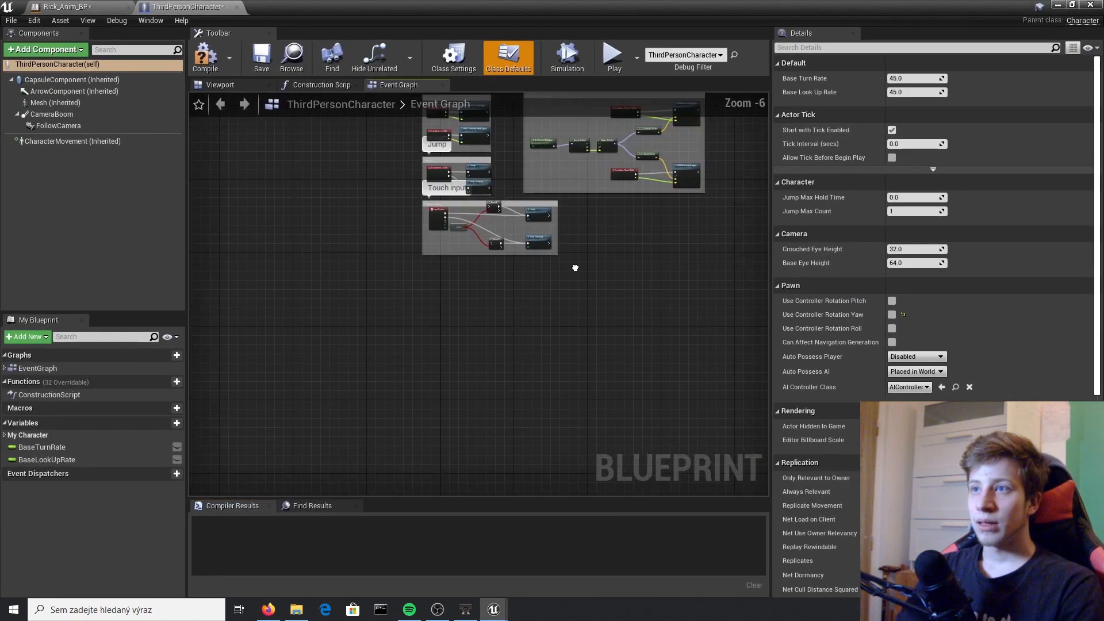
drag(471, 209, 464, 173)
scroll(395, 278, up, 3)
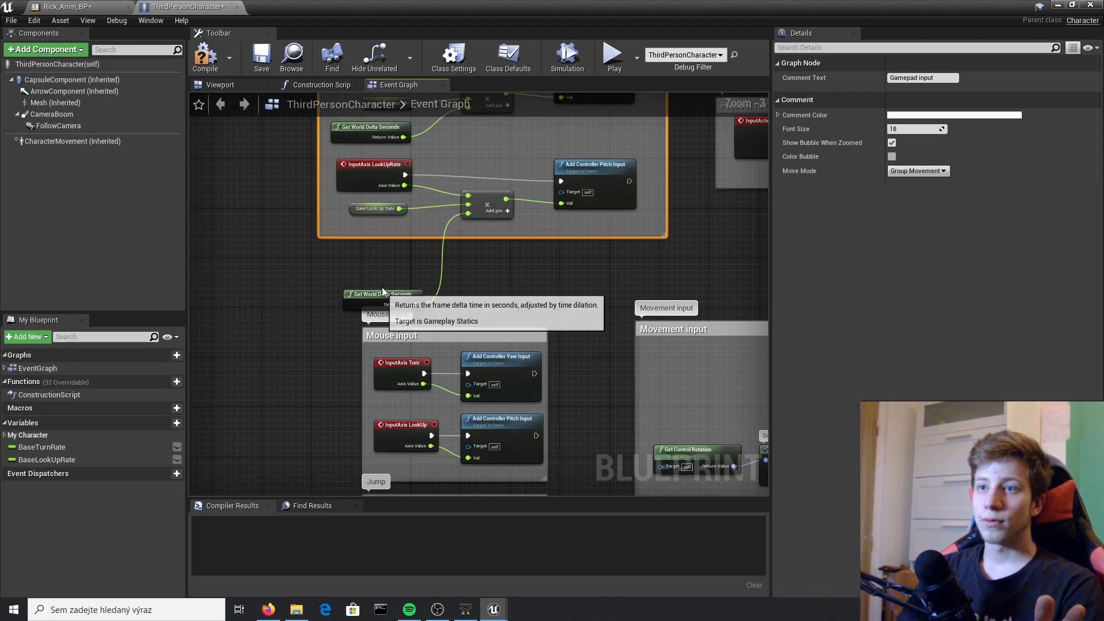
click(403, 298)
scroll(403, 298, down, 3)
drag(482, 298, 295, 168)
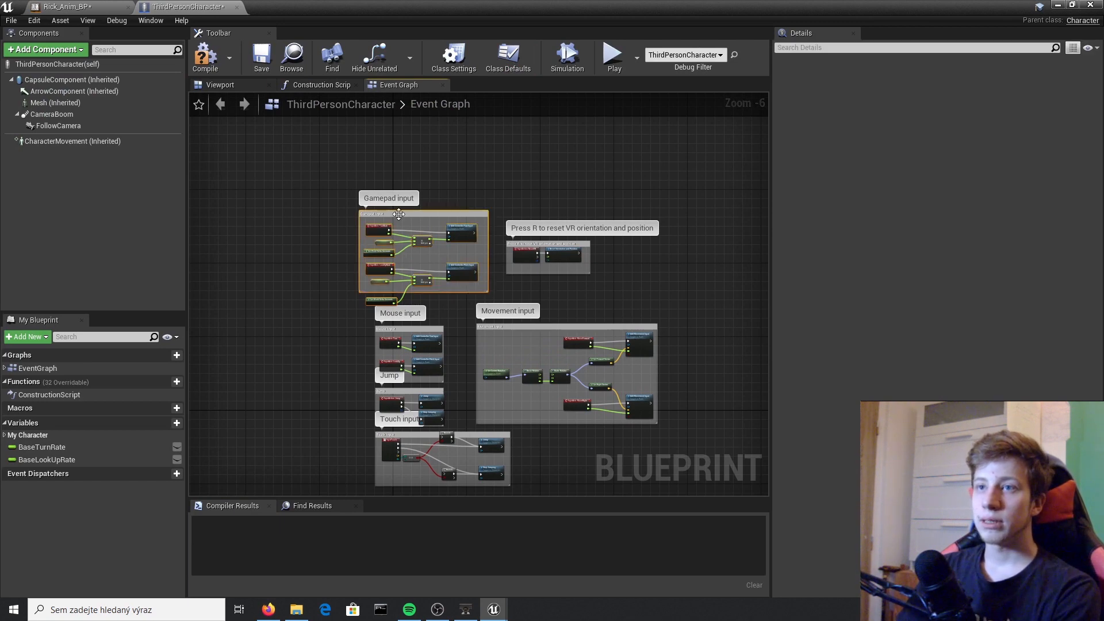
key(Delete)
Step: Delete the comment group for resetting VR orientation and position, together with its nodes, from the event graph
drag(693, 181, 447, 287)
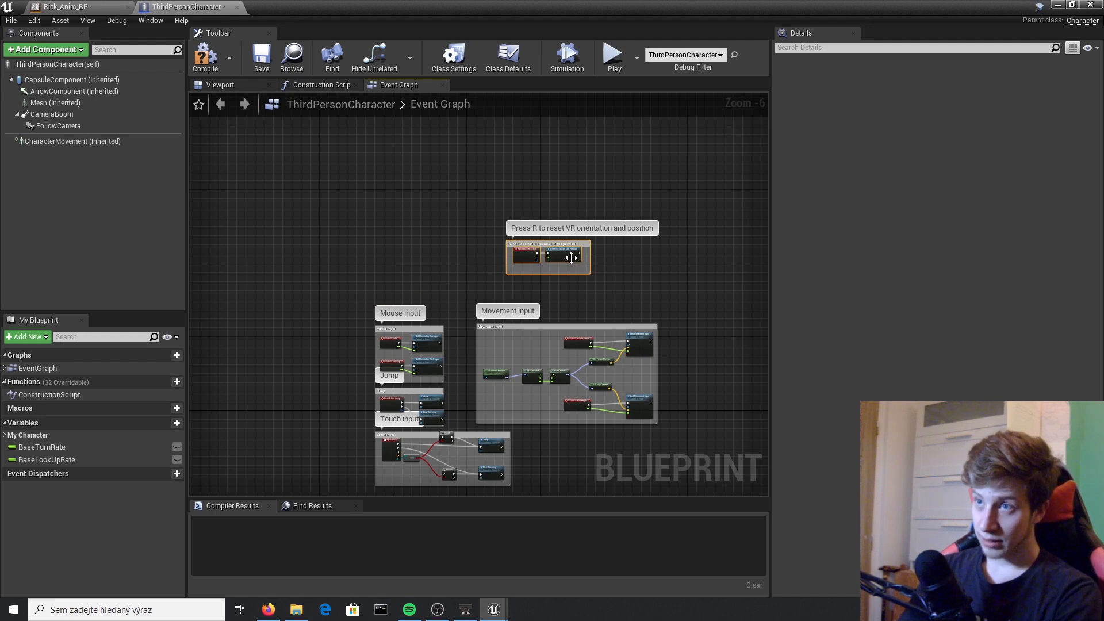
scroll(576, 264, up, 1)
scroll(577, 268, down, 1)
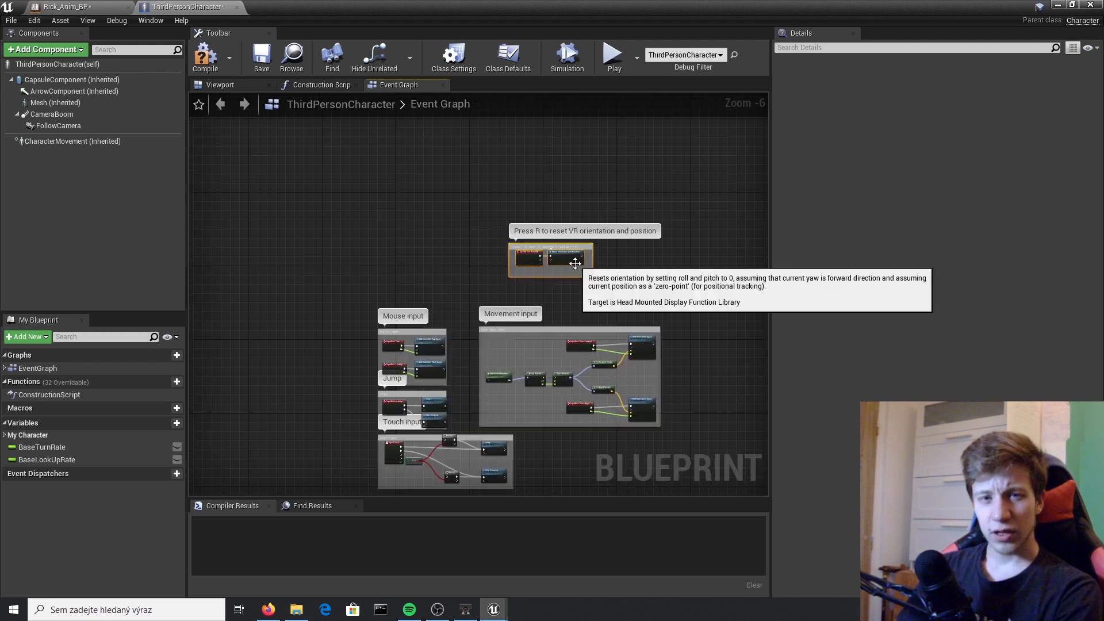
scroll(595, 250, up, 1)
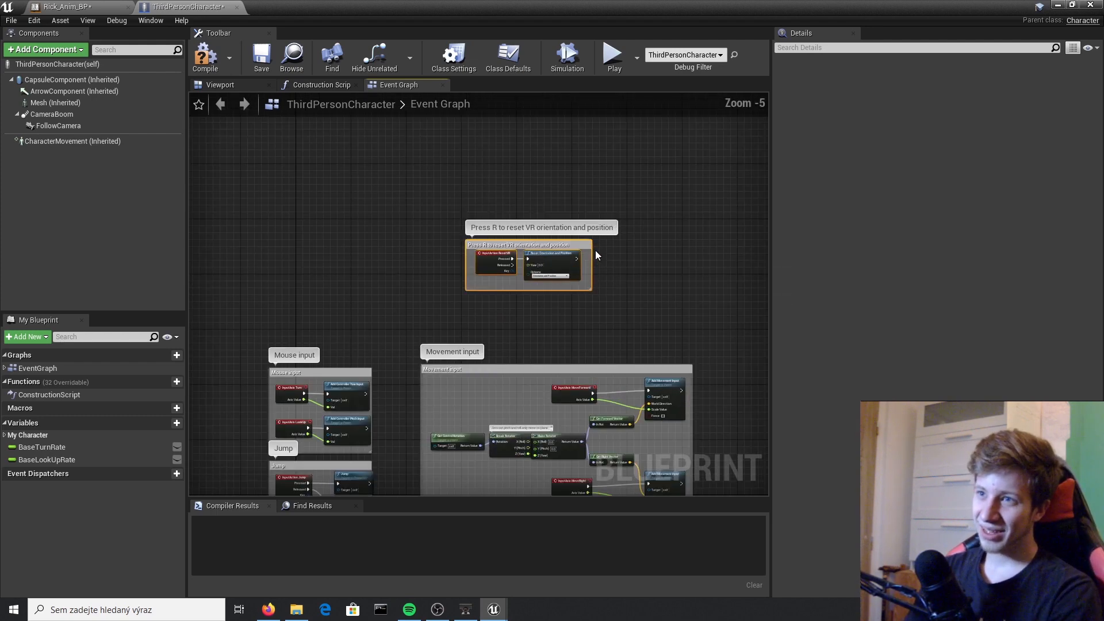
right_drag(595, 250, 641, 287)
right_drag(488, 281, 606, 155)
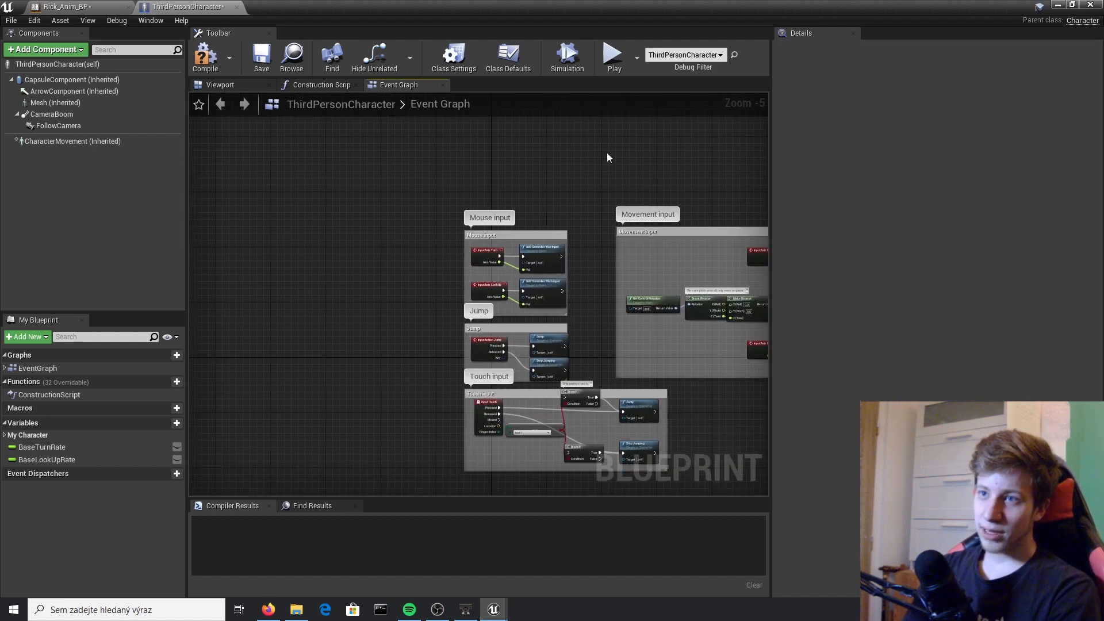
Step: Move the Touch input group clear of the Jump group and delete it with all its nodes
right_drag(520, 344, 455, 205)
drag(447, 249, 433, 311)
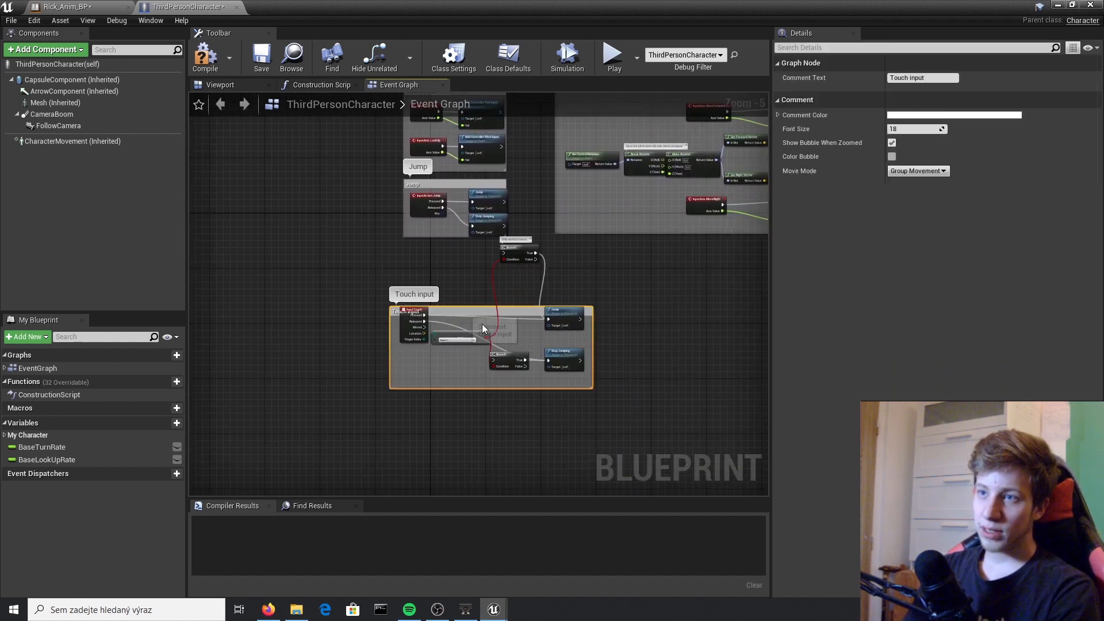
drag(668, 443, 404, 260)
key(Delete)
right_drag(653, 283, 544, 410)
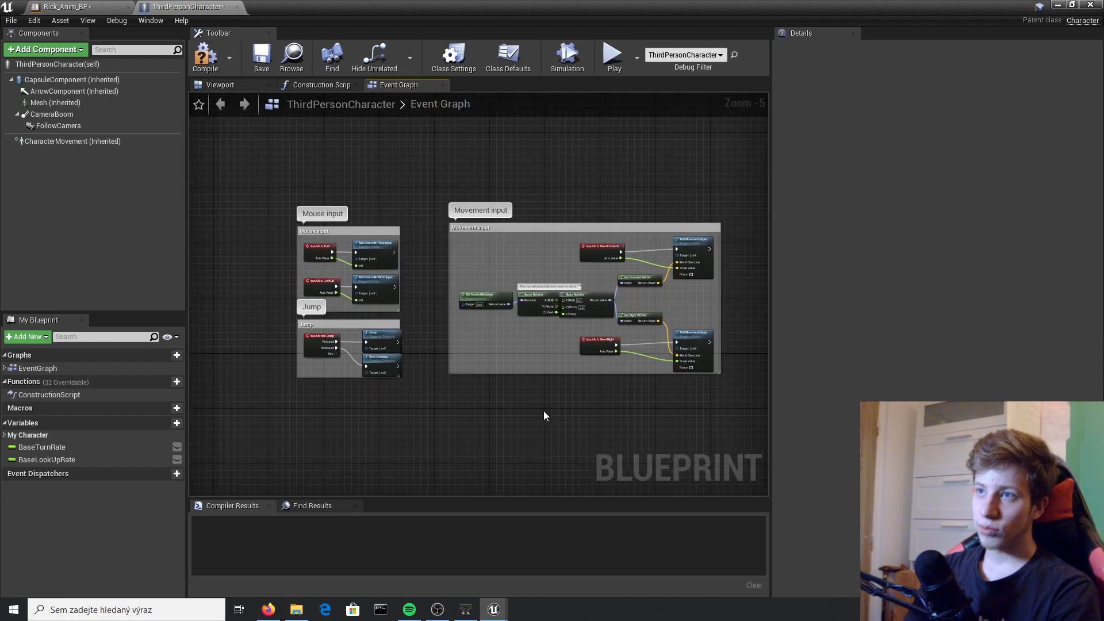
Step: Move the InputAxis MoveForward node farther from its Add Movement Input node to make room between them
right_drag(536, 268, 425, 269)
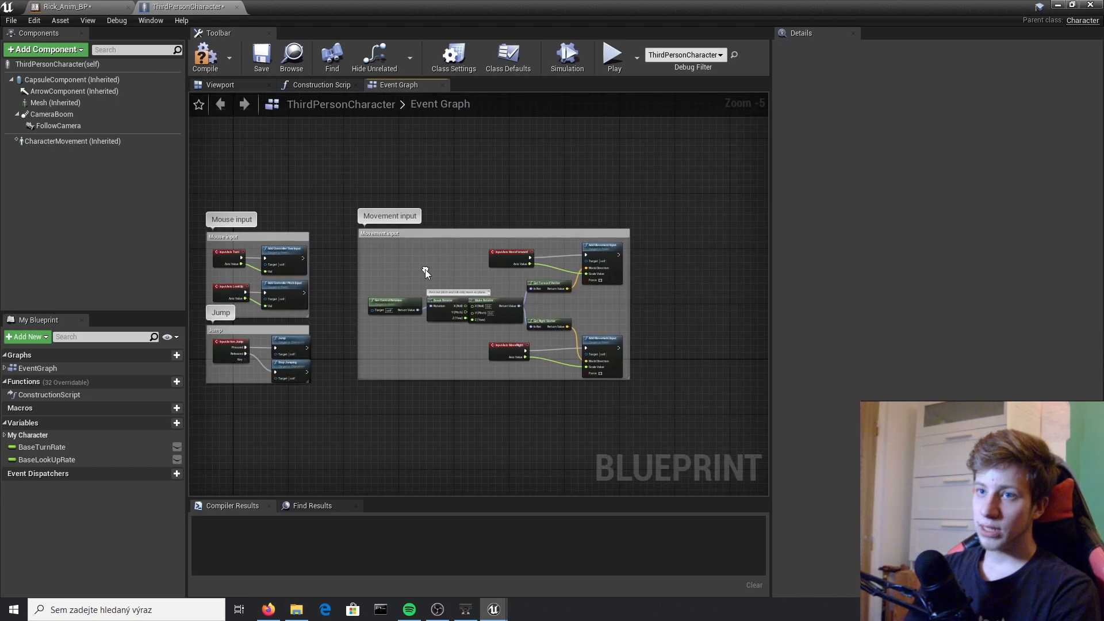
scroll(426, 269, up, 4)
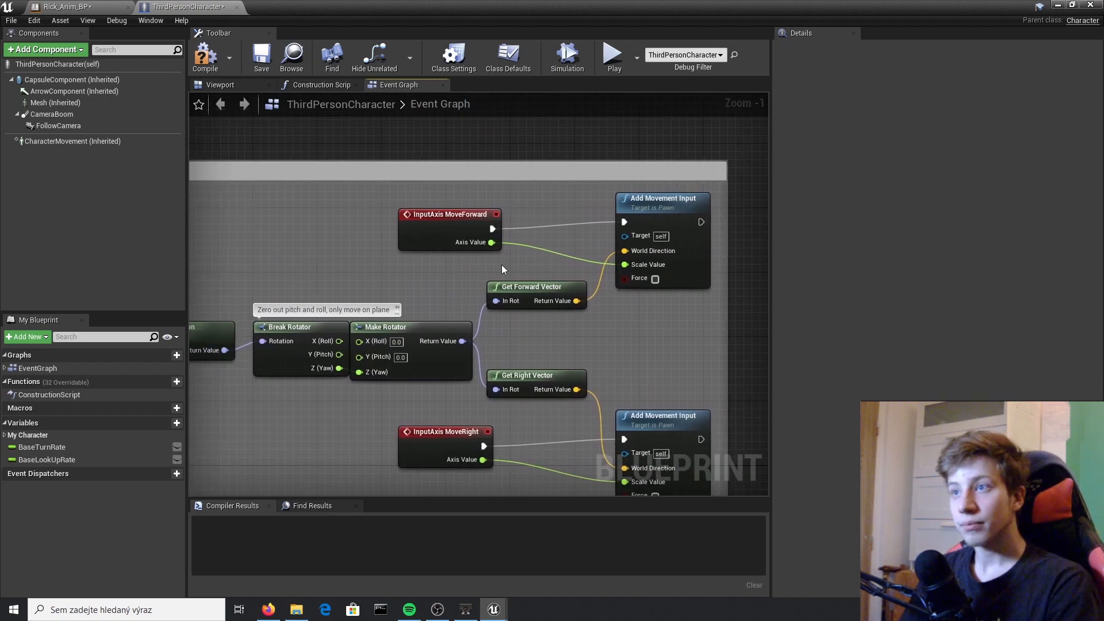
drag(455, 231, 447, 239)
right_drag(332, 345, 434, 310)
scroll(626, 308, down, 3)
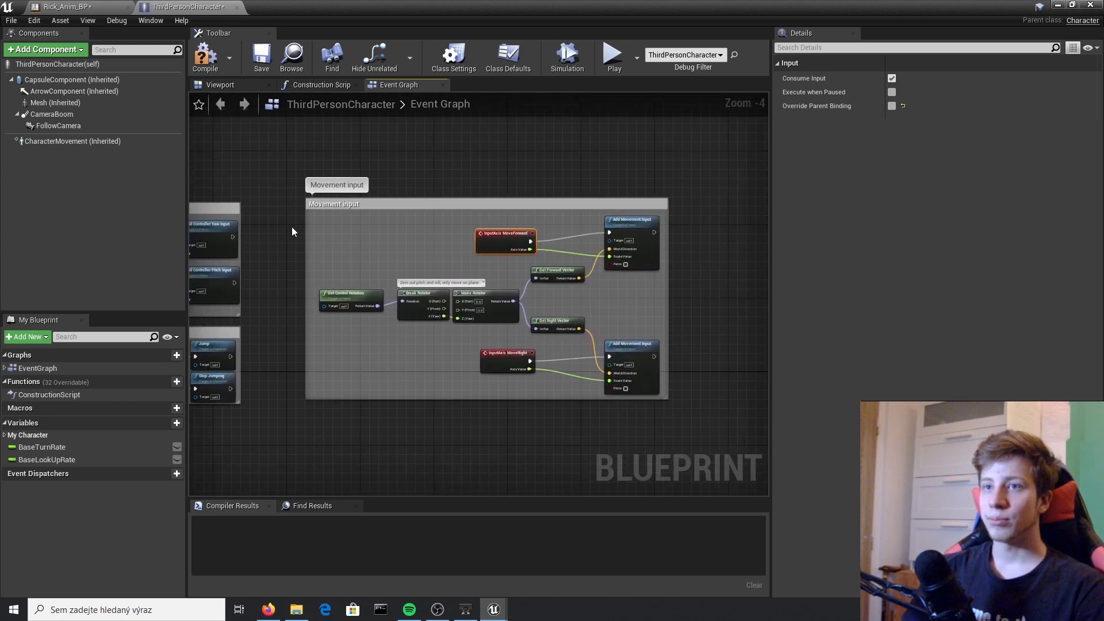
scroll(506, 251, up, 3)
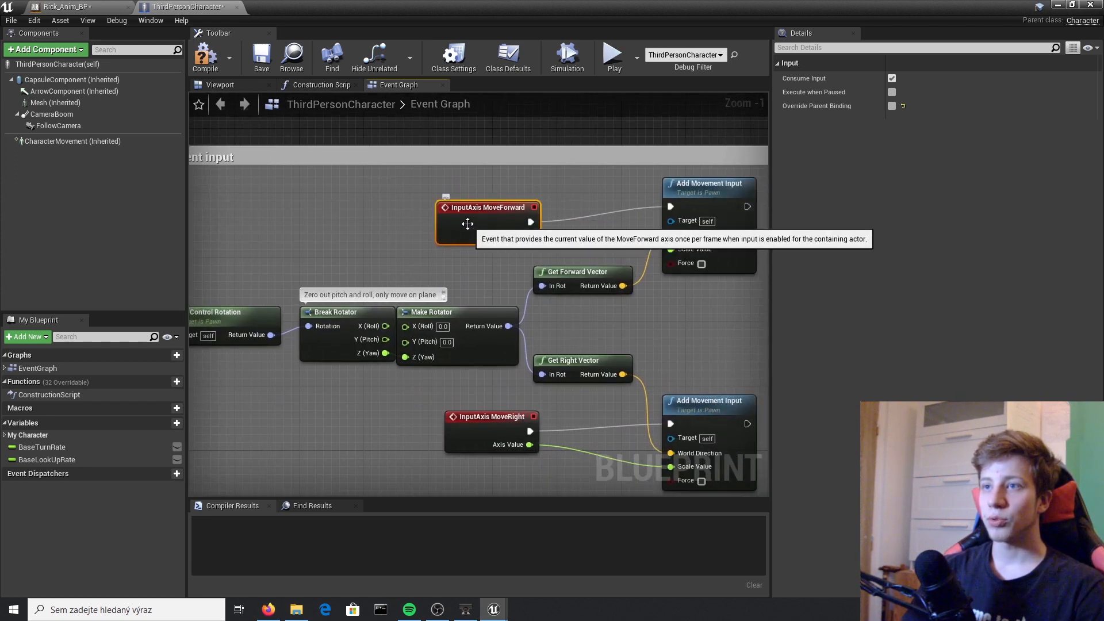
drag(460, 212, 404, 195)
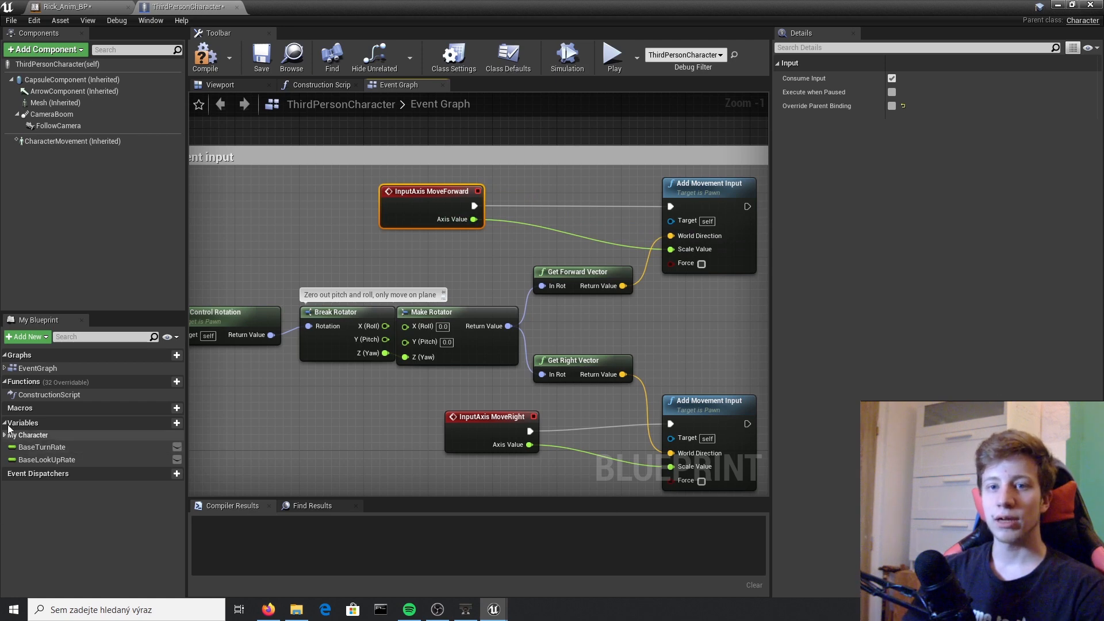
Step: Add a new variable named B_Speed to the ThirdPersonCharacter blueprint
click(172, 425)
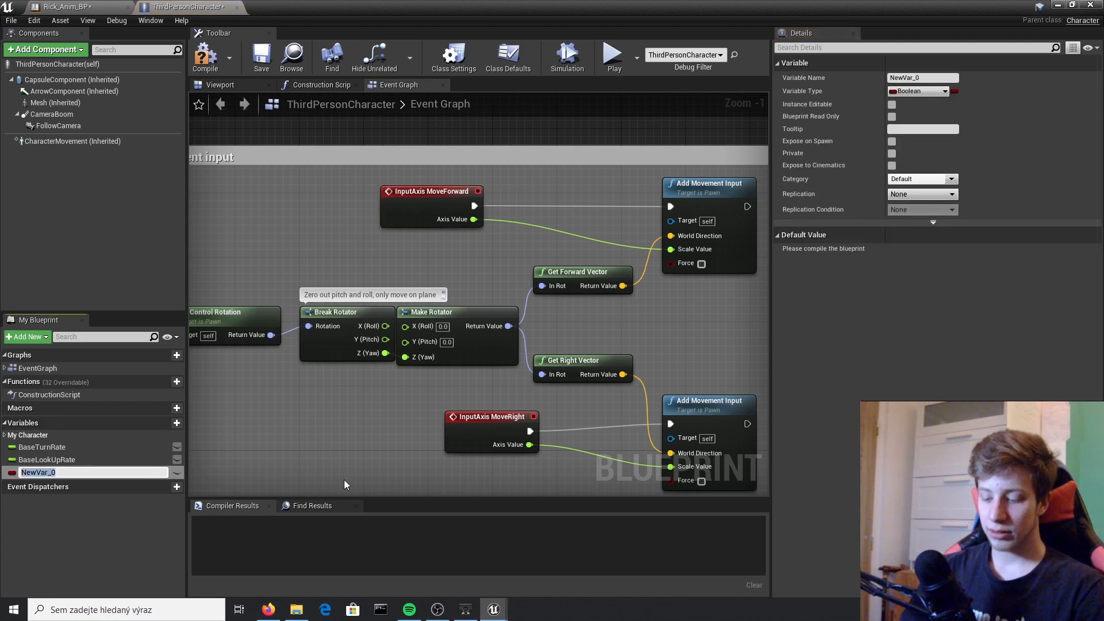
text(S)
key(BackSpace)
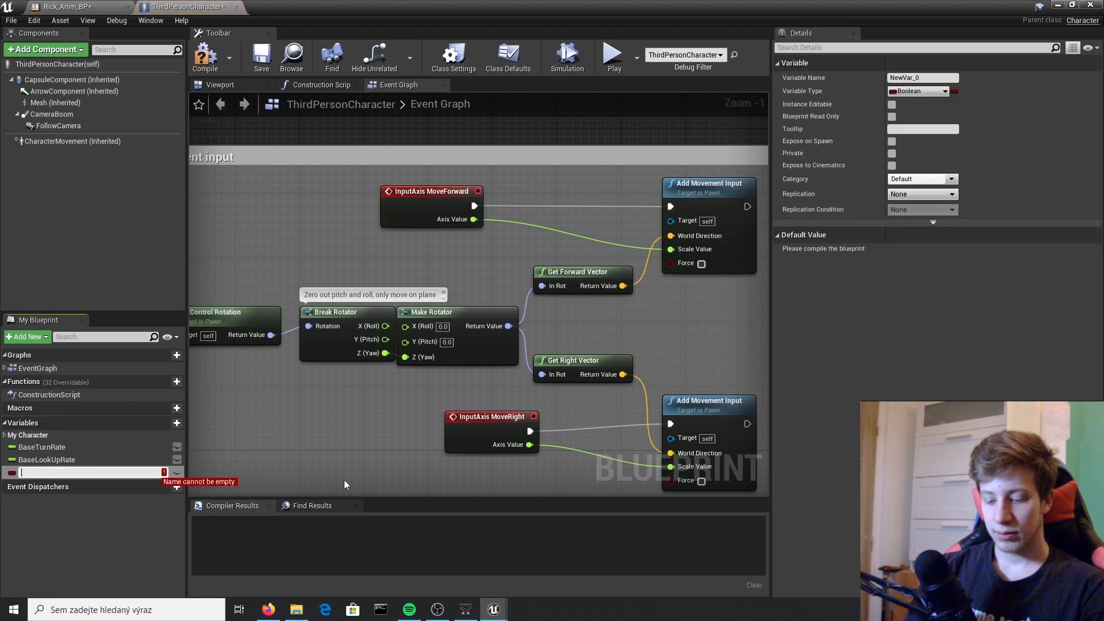
text(B)
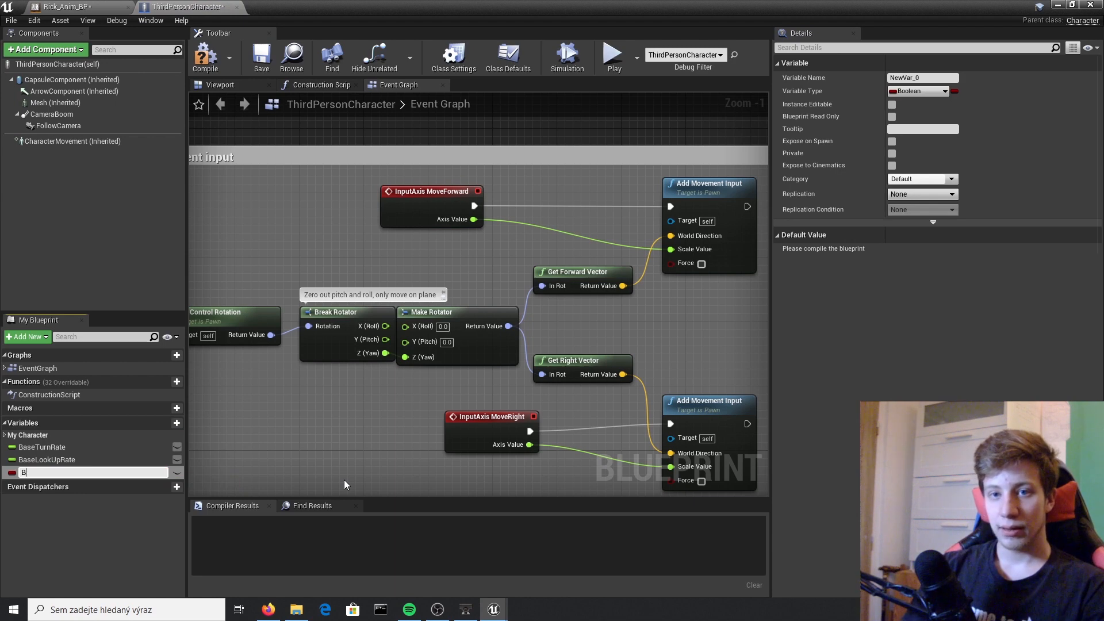
text(_Sp)
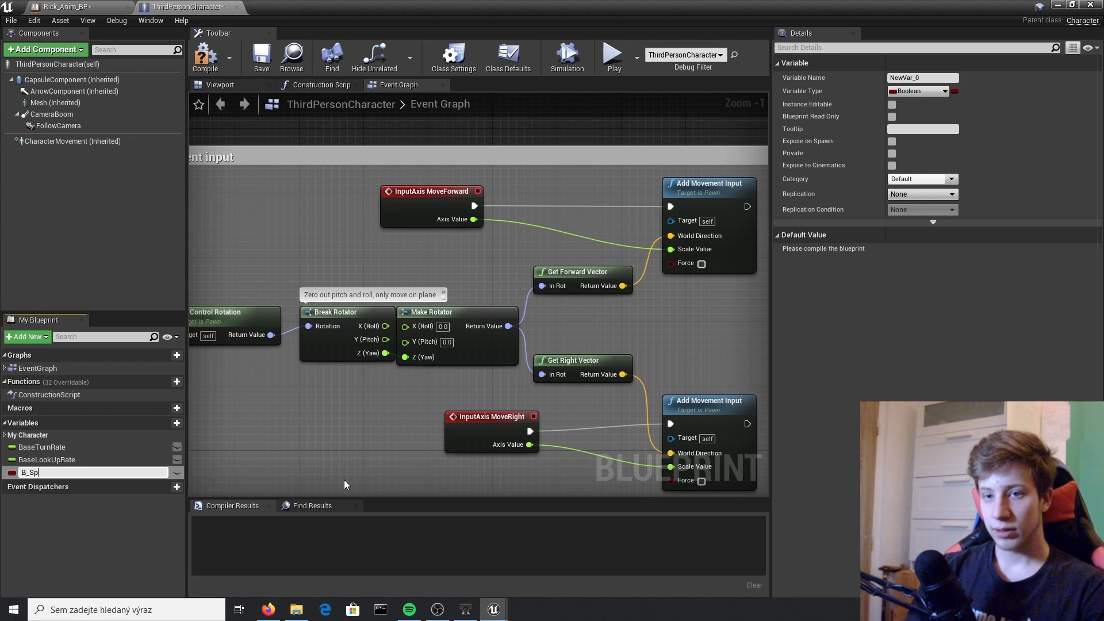
text(eed)
key(Return)
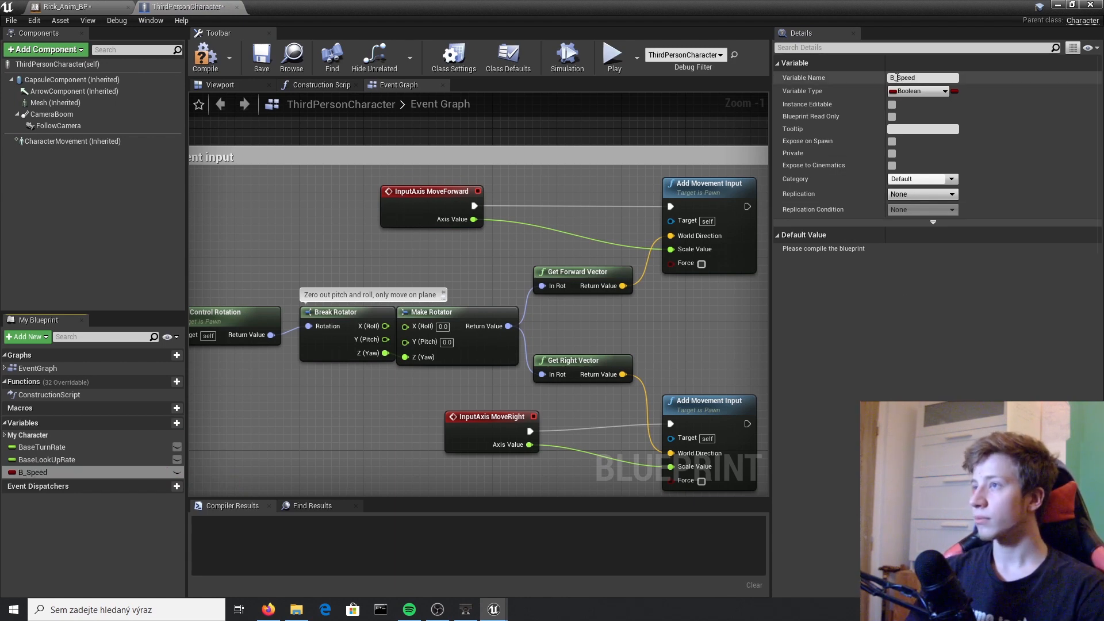
Step: Set the B_Speed variable's type to Float and compile the blueprint
click(911, 91)
click(910, 92)
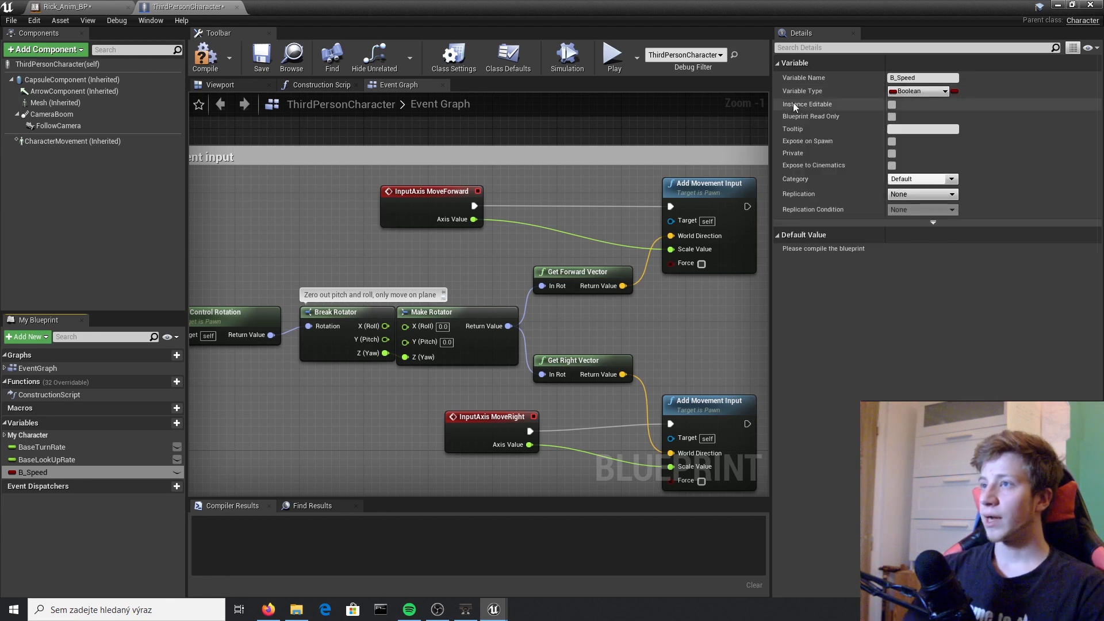
click(920, 93)
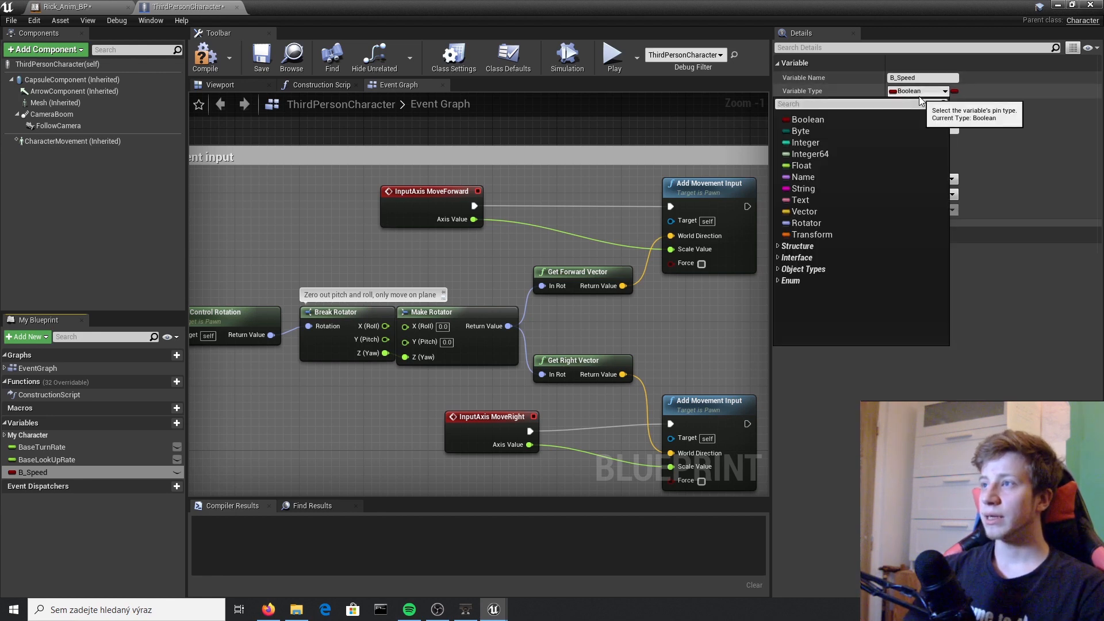
click(836, 166)
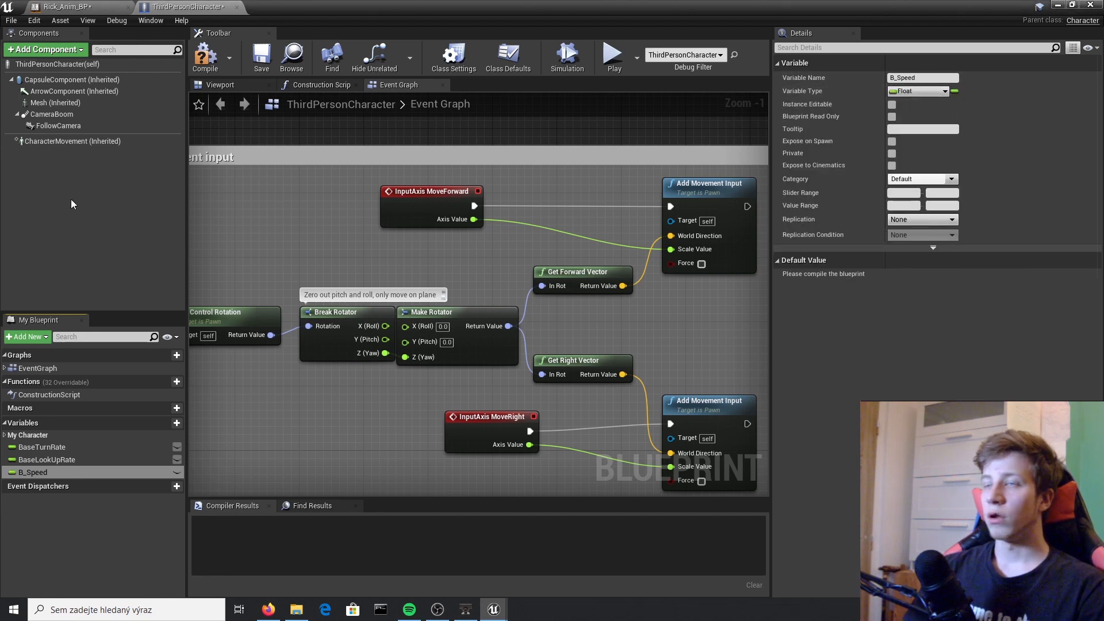
click(202, 58)
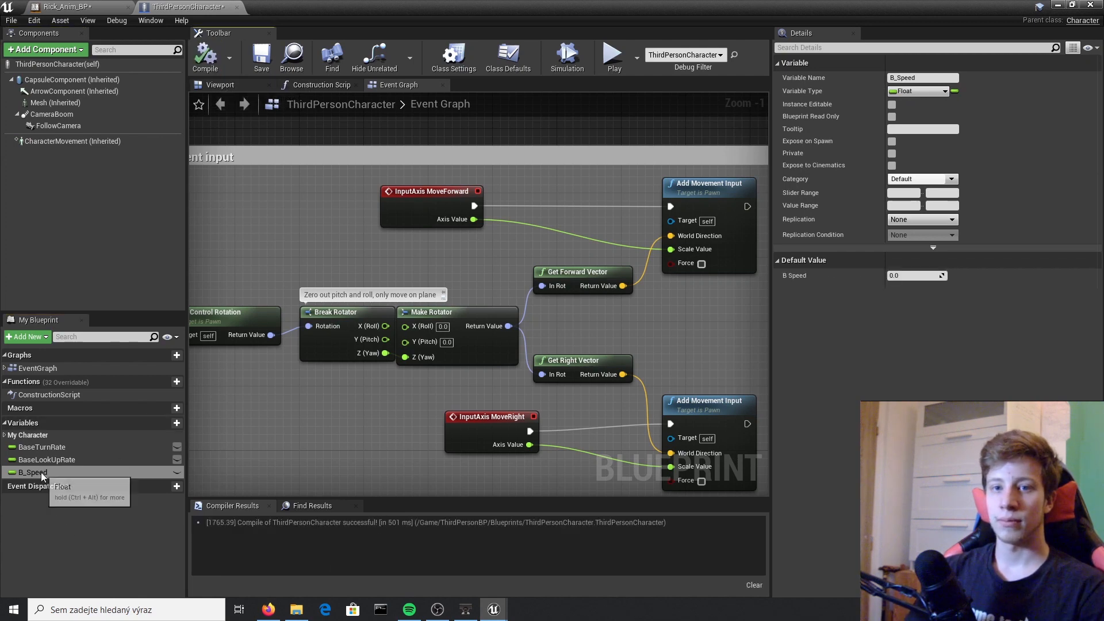
Step: Place a Set node for B_Speed between InputAxis MoveForward and the upper Add Movement Input node
drag(41, 472, 579, 216)
click(591, 247)
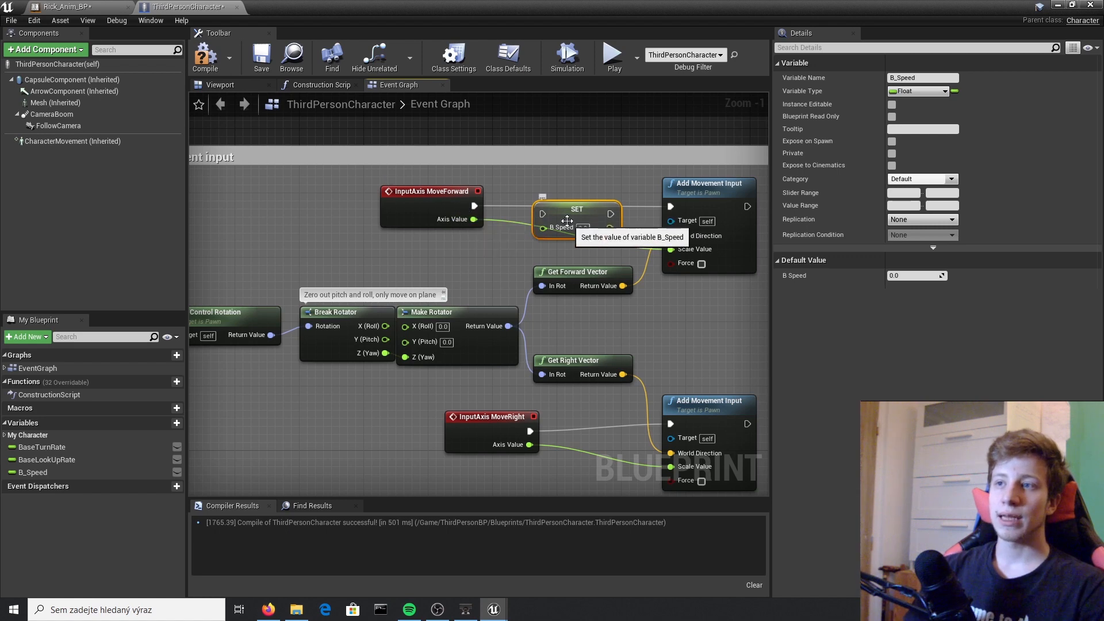
drag(571, 211, 575, 195)
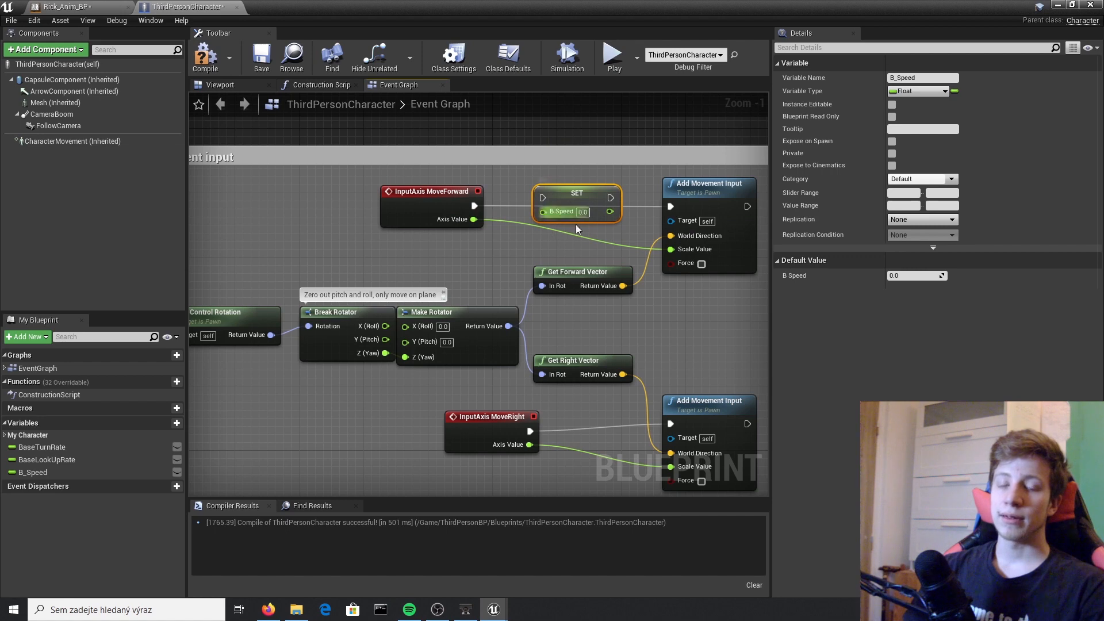
drag(556, 186, 555, 194)
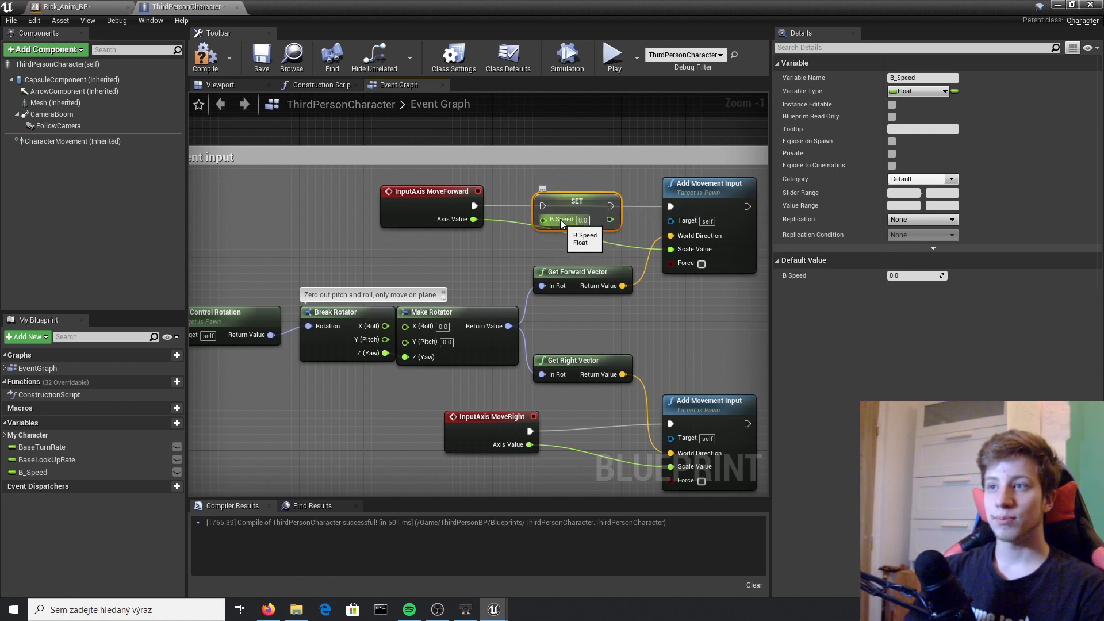
Step: Wire MoveForward's execution and Axis Value through the Set B_Speed node into Add Movement Input's execution and Scale Value, and compile
drag(474, 206, 543, 208)
drag(611, 206, 671, 207)
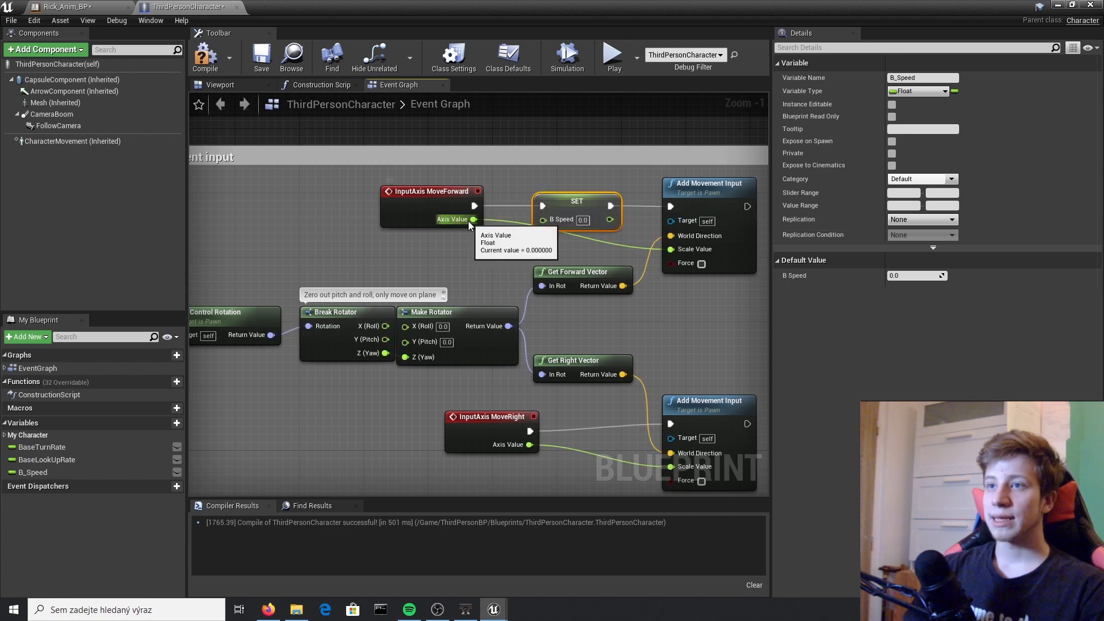
drag(473, 220, 686, 253)
drag(582, 201, 582, 218)
click(206, 57)
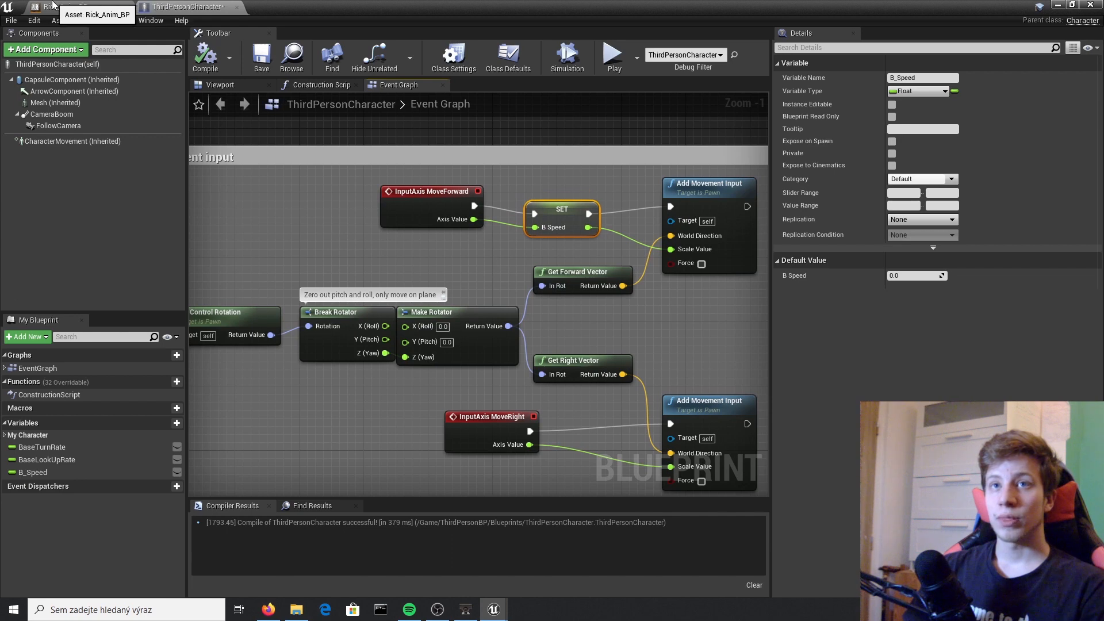
mouse_move(551, 220)
mouse_down()
mouse_move(551, 203)
mouse_move(551, 219)
mouse_up()
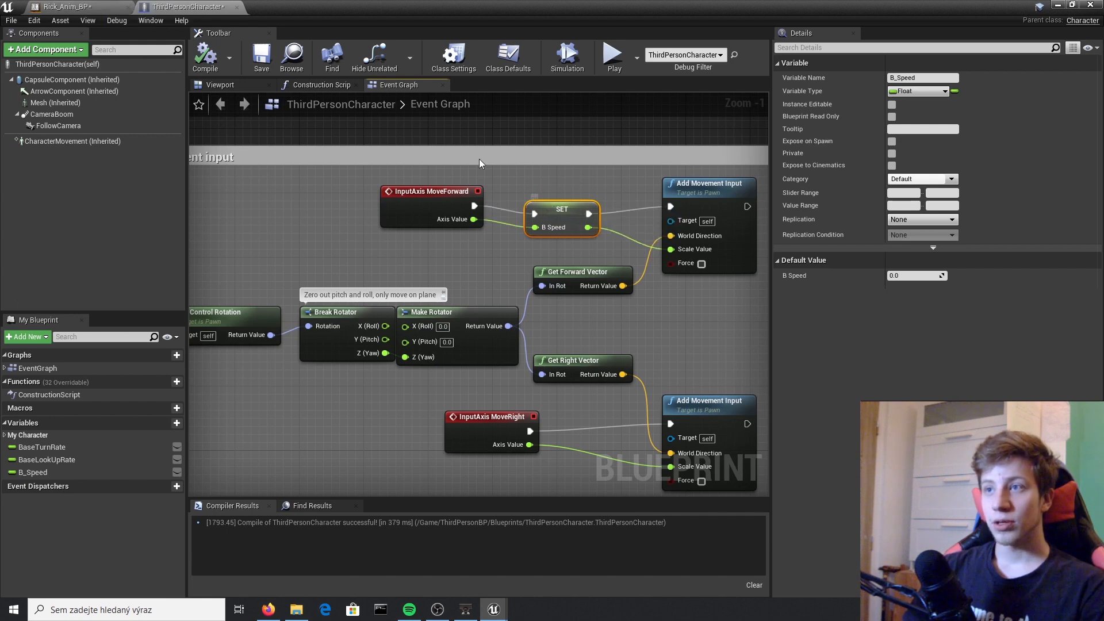
Step: Switch to Rick_Anim_BP's Event Graph and move the Event Blueprint Update Animation node away from Try Get Pawn Owner
click(33, 6)
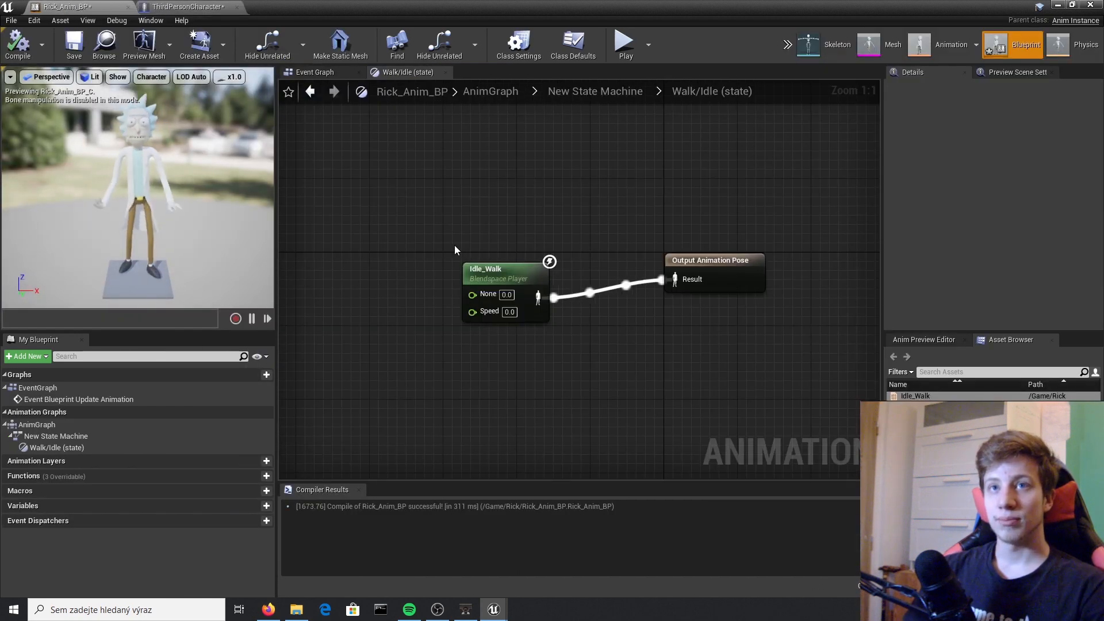
right_drag(540, 232, 527, 207)
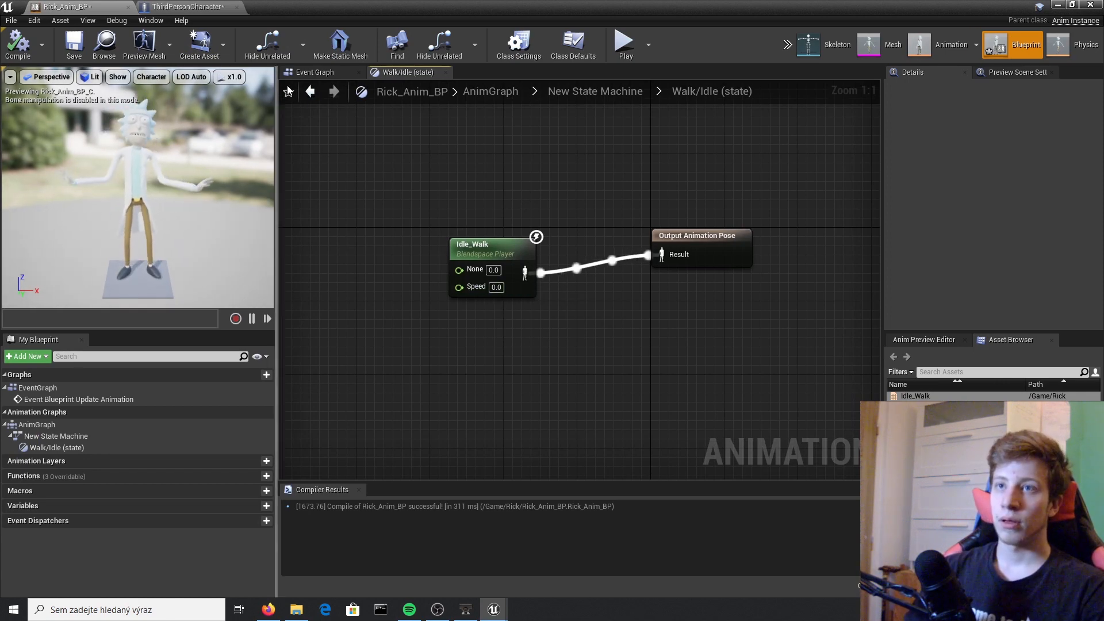
click(309, 72)
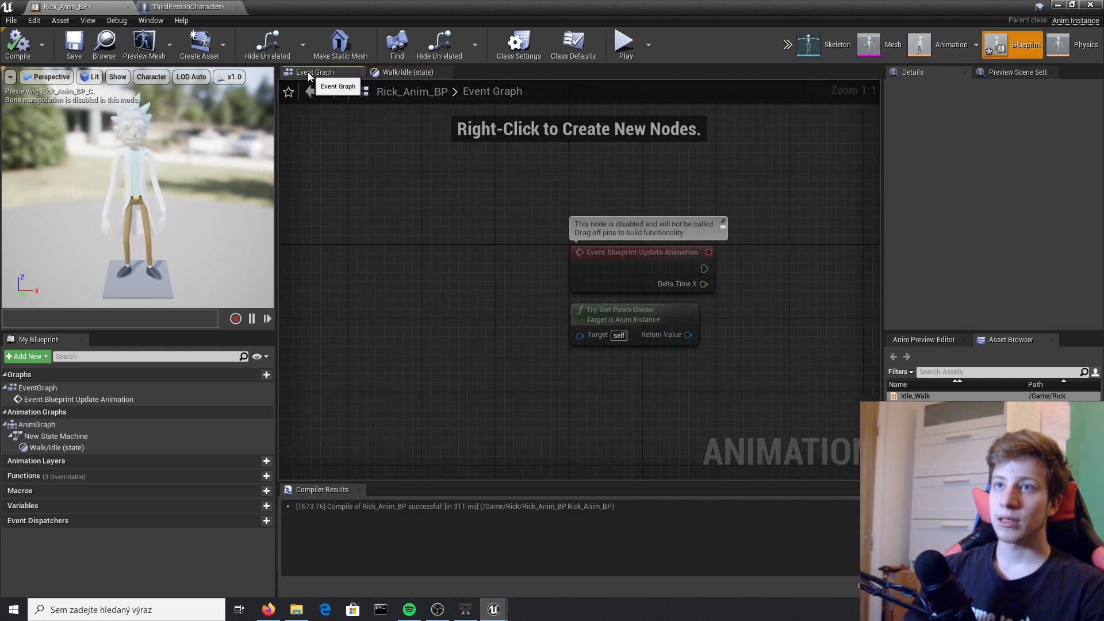
right_drag(521, 269, 334, 228)
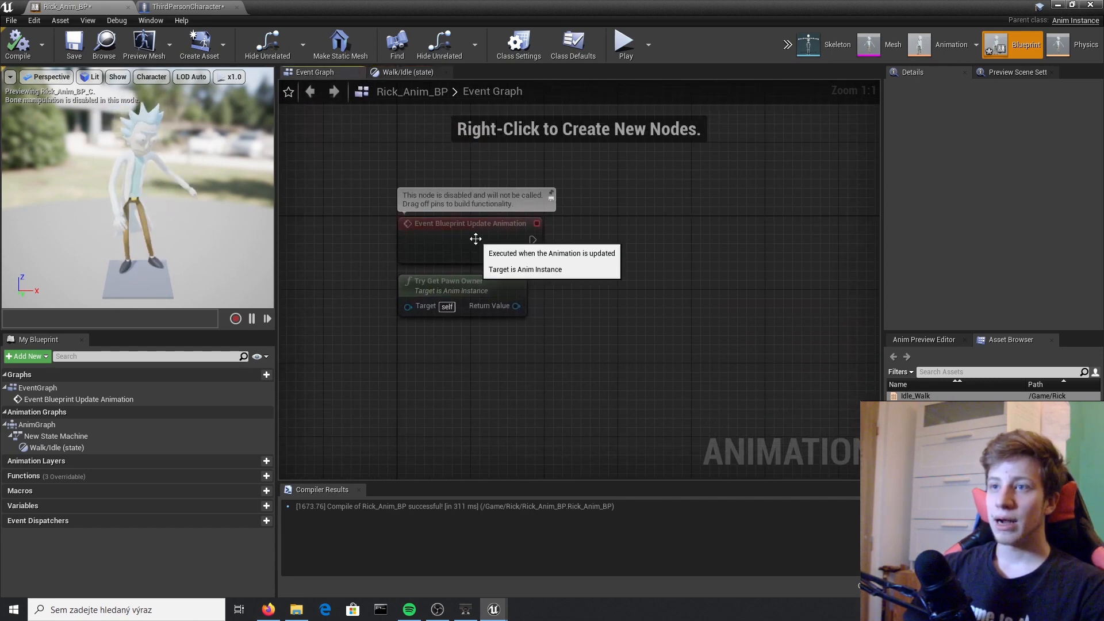
click(446, 224)
drag(446, 222, 443, 215)
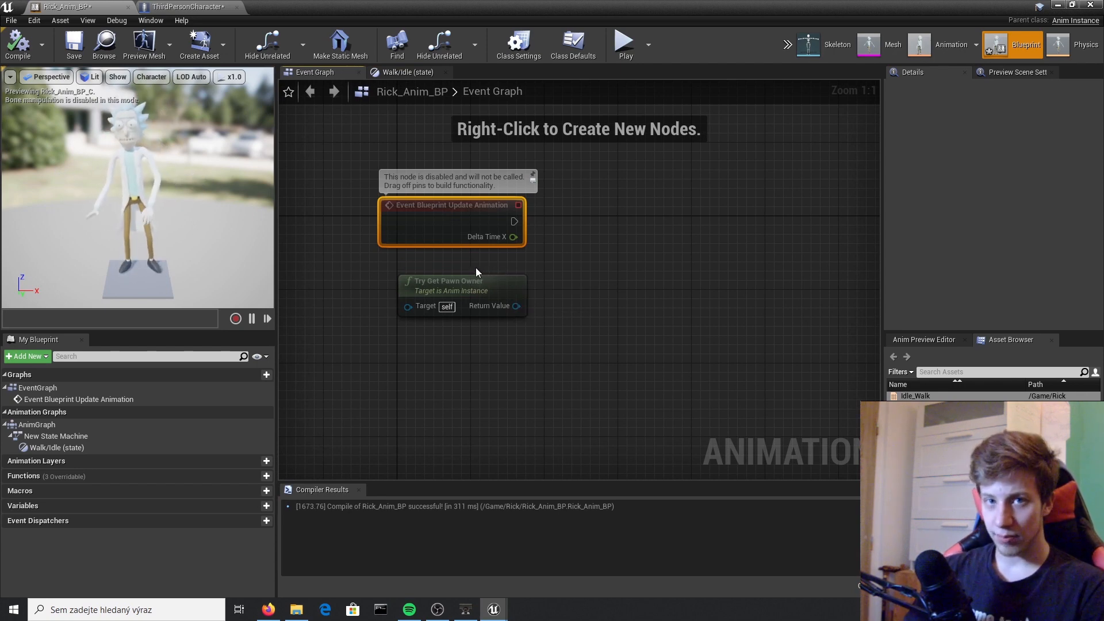
Step: Add a Cast To ThirdPersonCharacter node connected to Event Blueprint Update Animation's execution output
right_drag(516, 239, 500, 315)
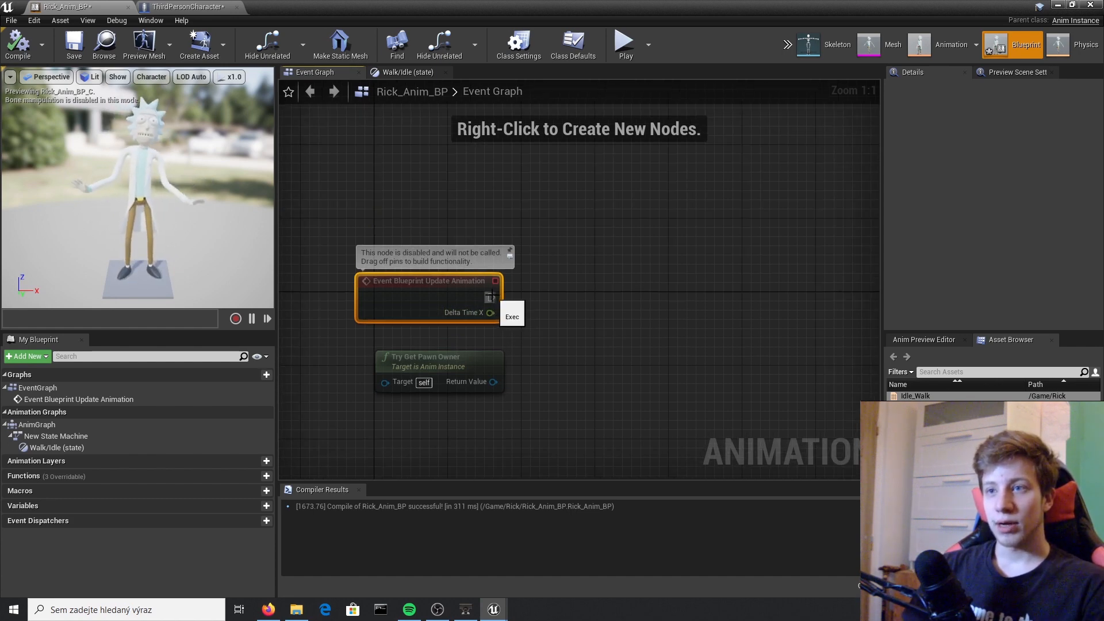
drag(491, 296, 577, 281)
text(cas)
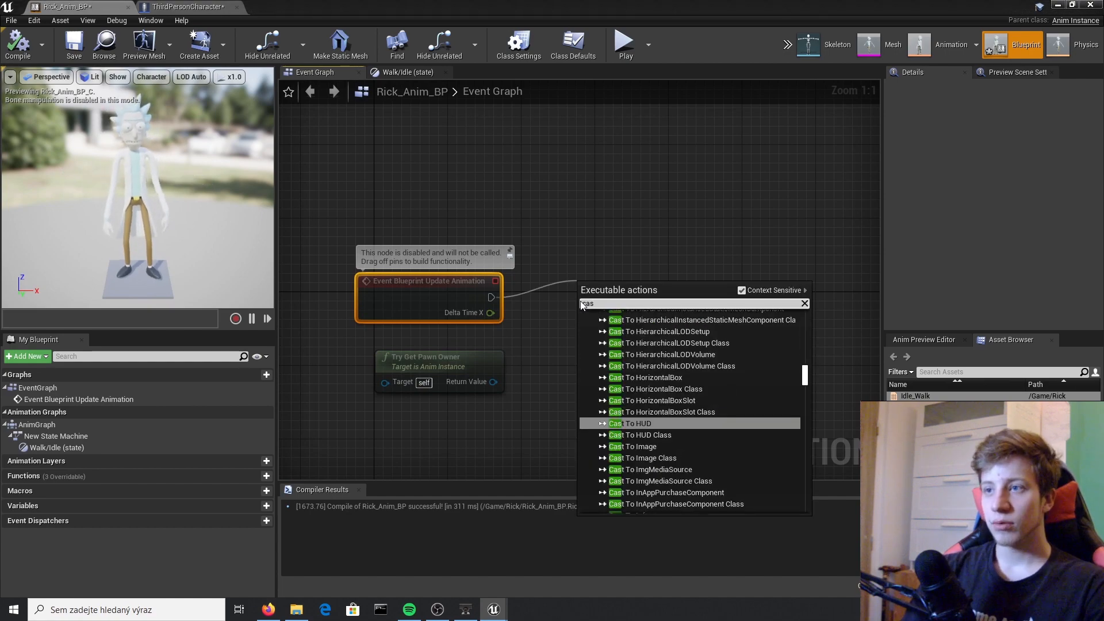
text(t to )
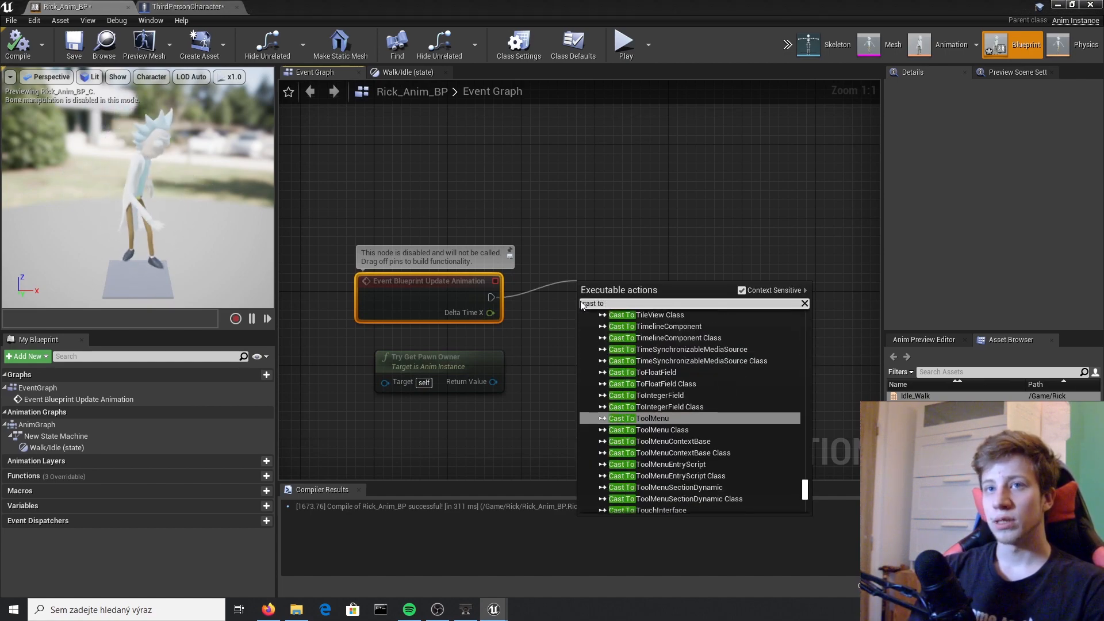
text(thir)
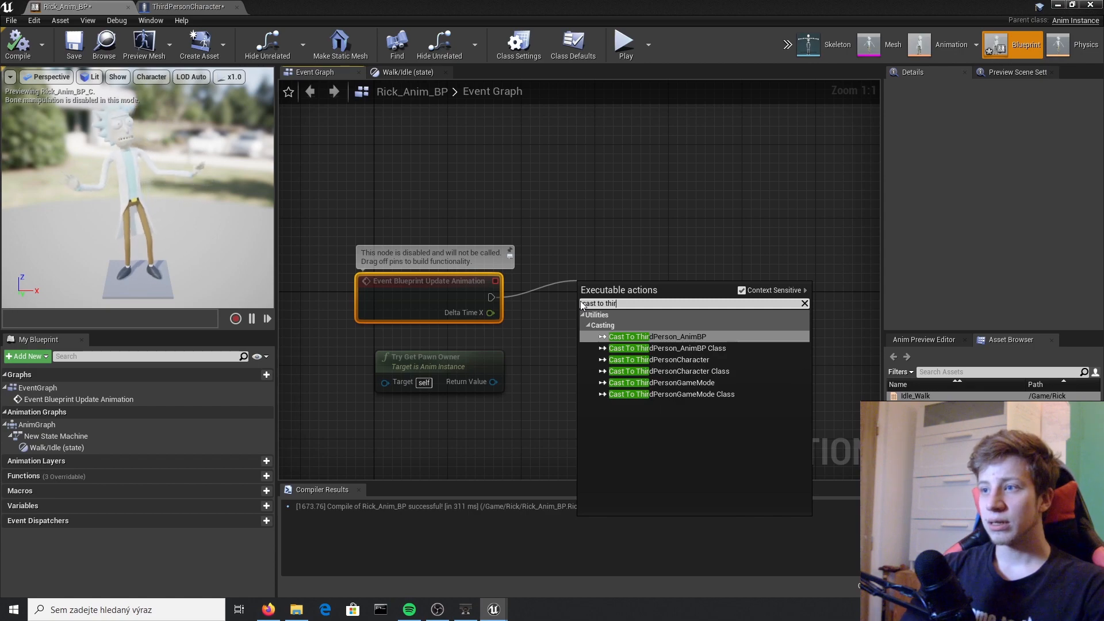
key(Down)
key(Down)
key(Return)
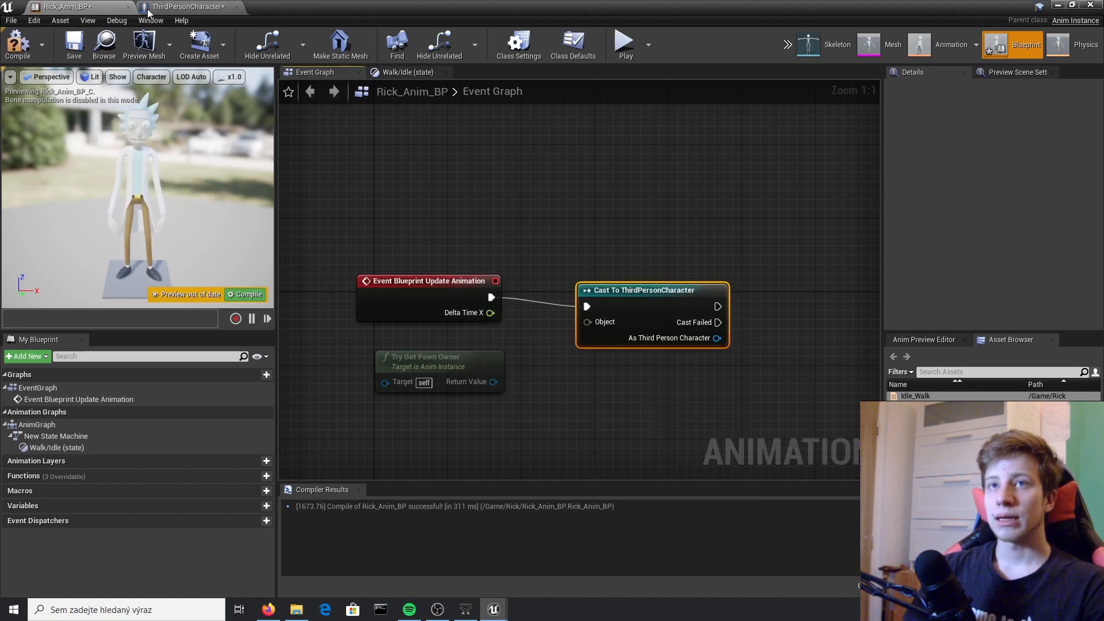
Step: Connect Try Get Pawn Owner's Return Value to the Object input of the Cast To ThirdPersonCharacter node in Rick_Anim_BP
click(185, 6)
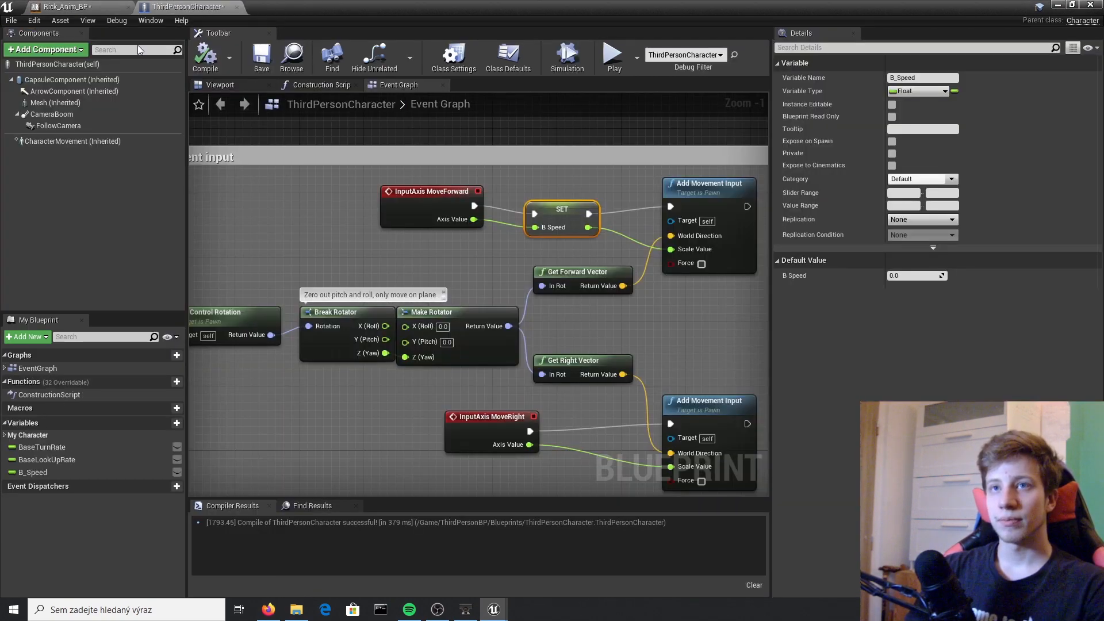
click(75, 6)
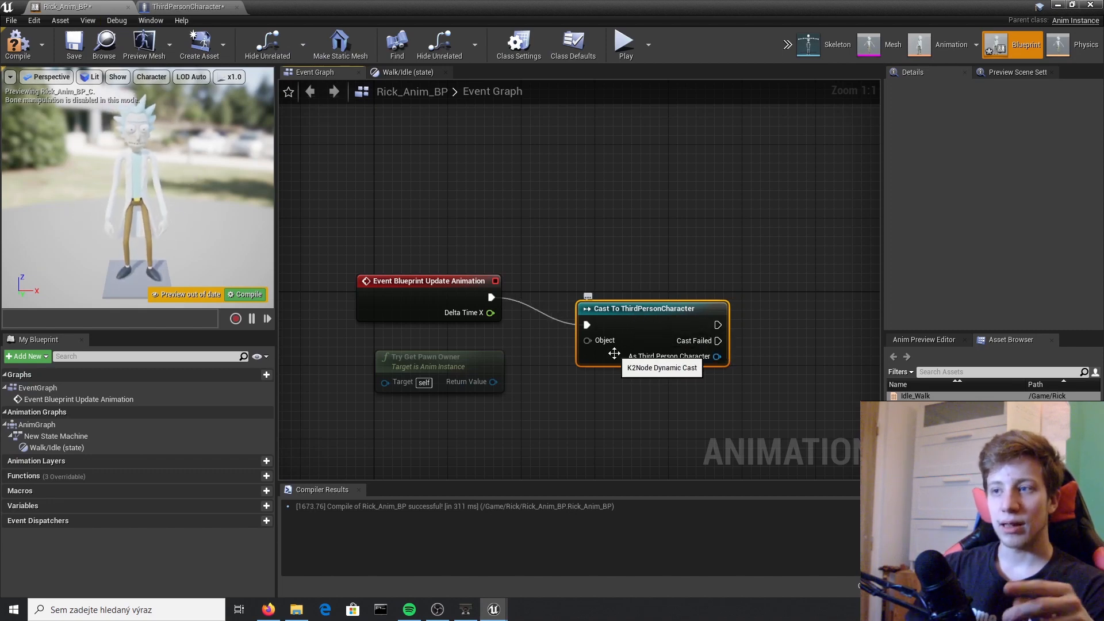
drag(587, 340, 493, 382)
Step: Add a Get B Speed node whose Target comes from the cast's As Third Person Character output
right_drag(650, 349, 520, 318)
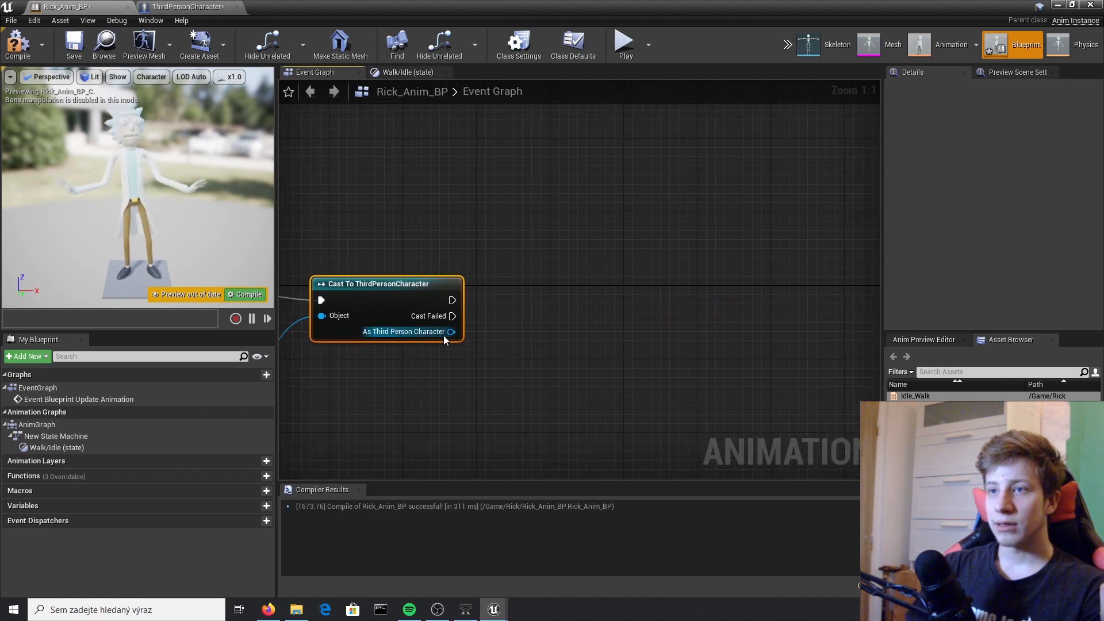
drag(450, 333, 568, 305)
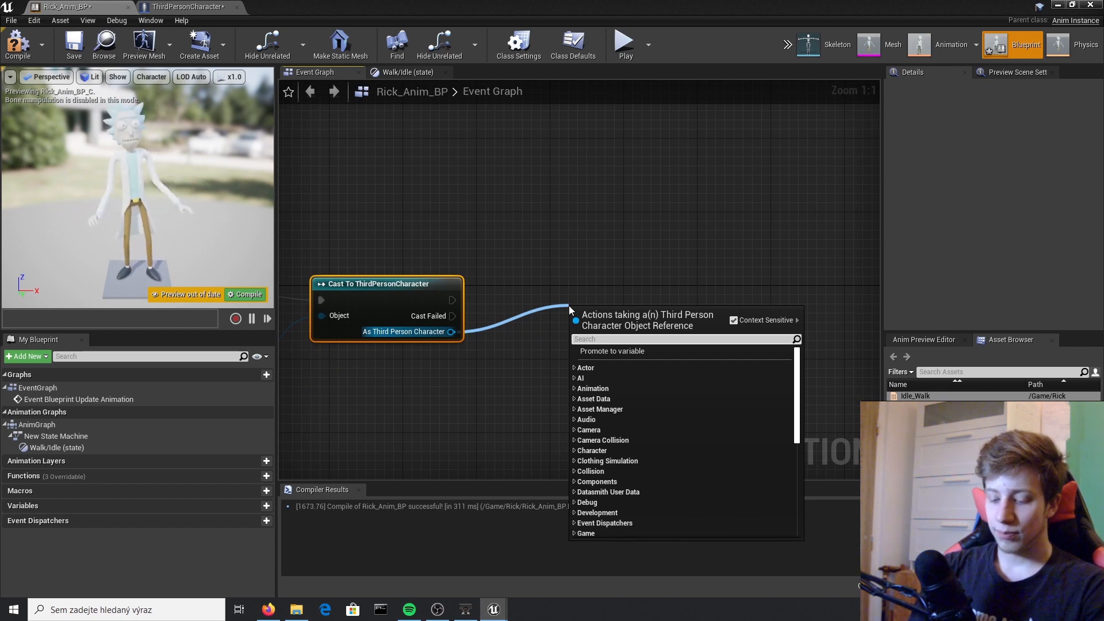
text(B_sp)
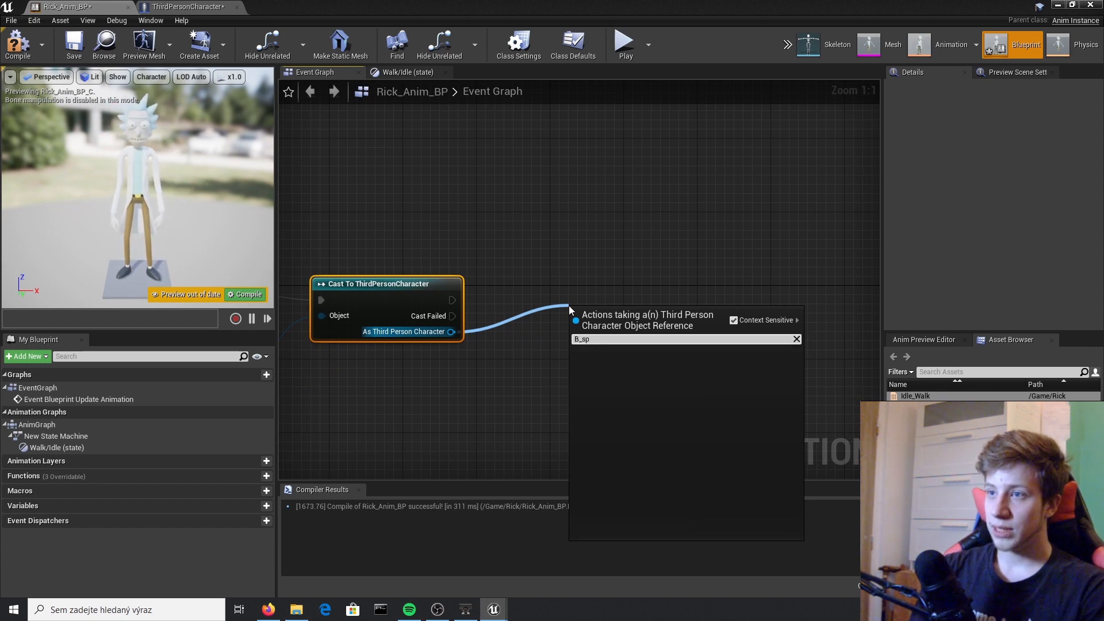
key(BackSpace)
key(BackSpace)
key(BackSpace)
key(BackSpace)
key(BackSpace)
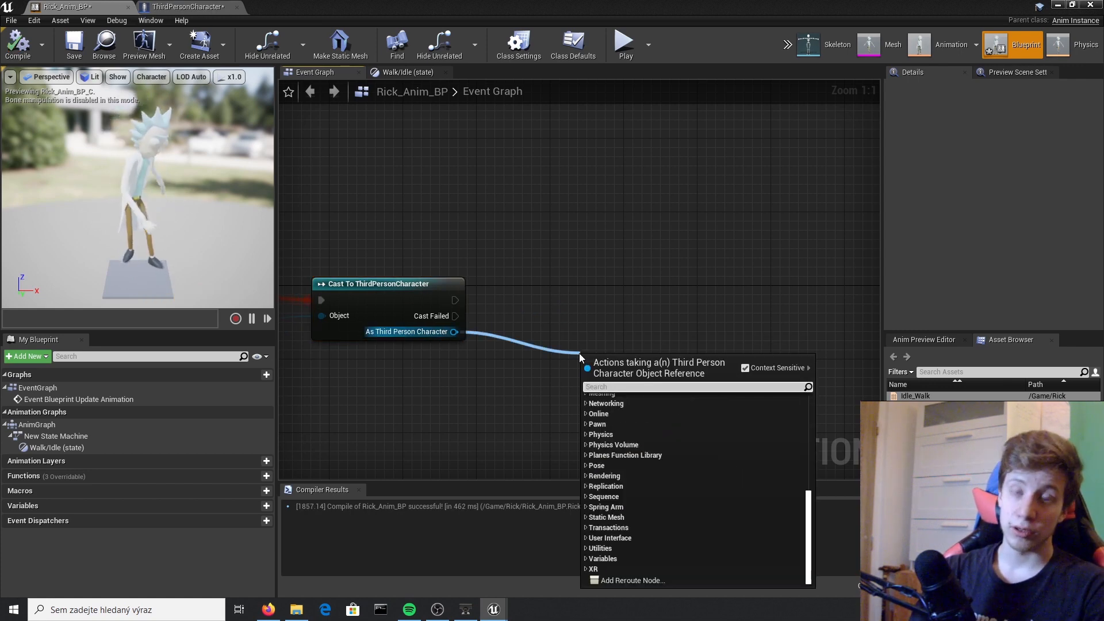
text(get)
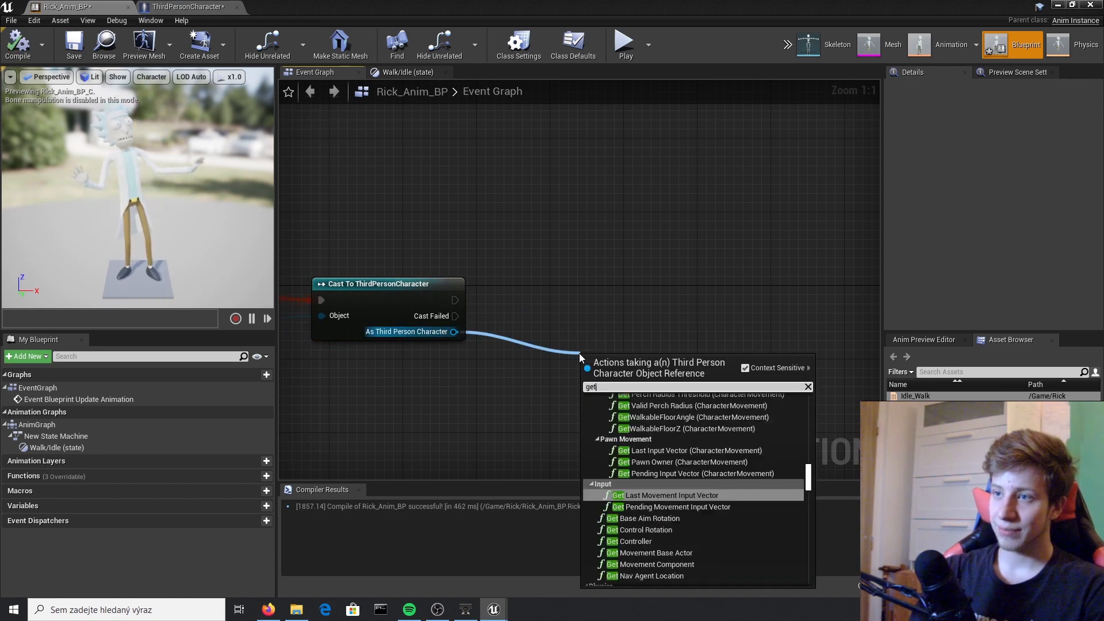
text( B_)
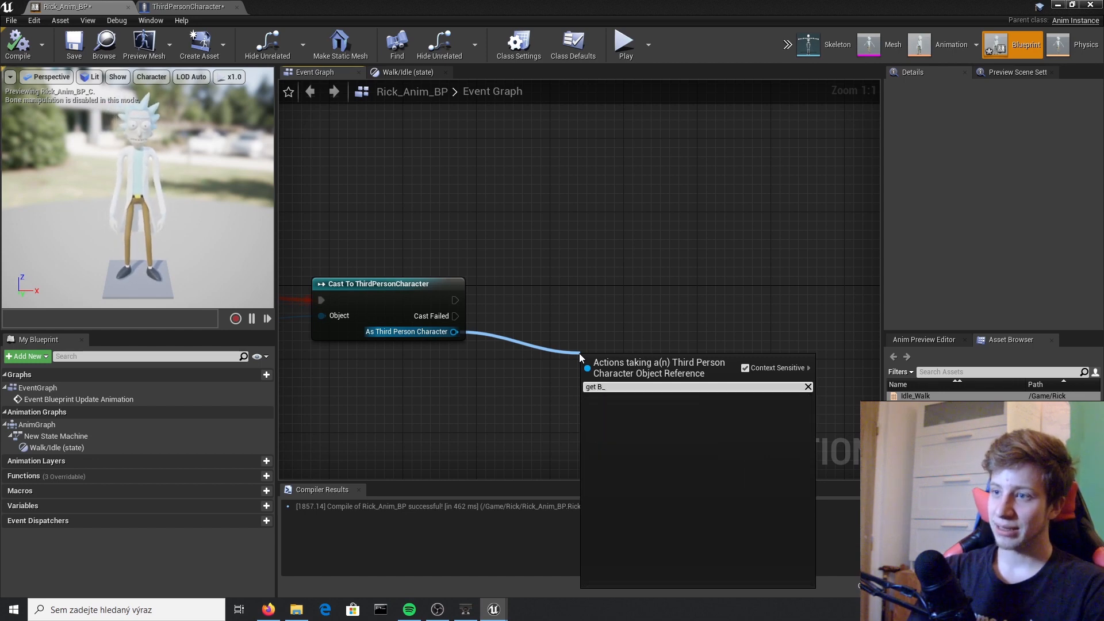
key(BackSpace)
text(s)
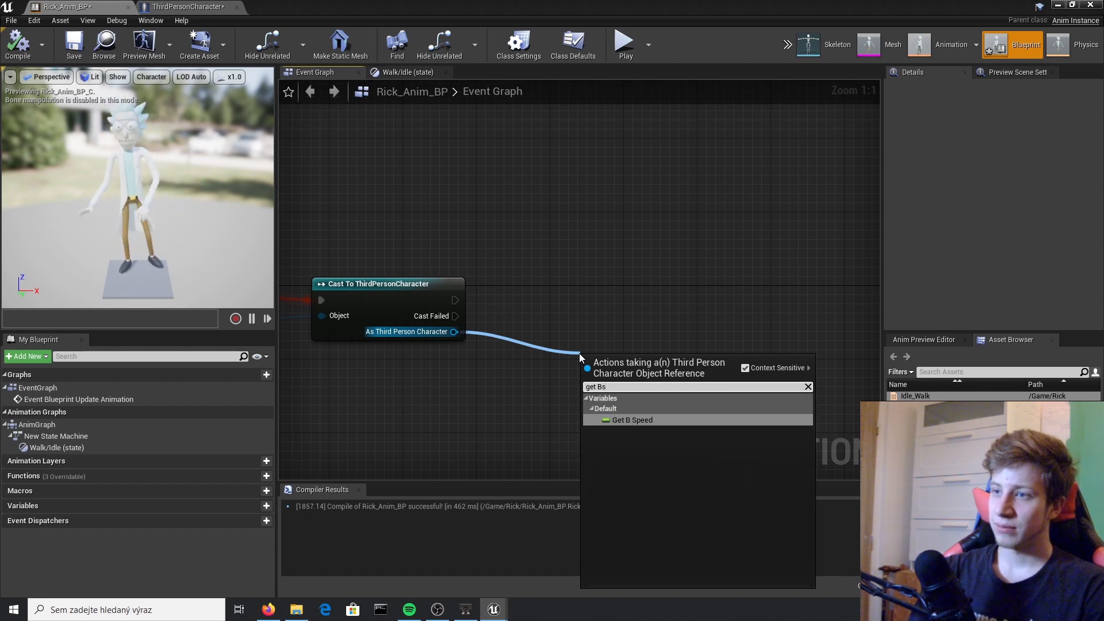
key(Return)
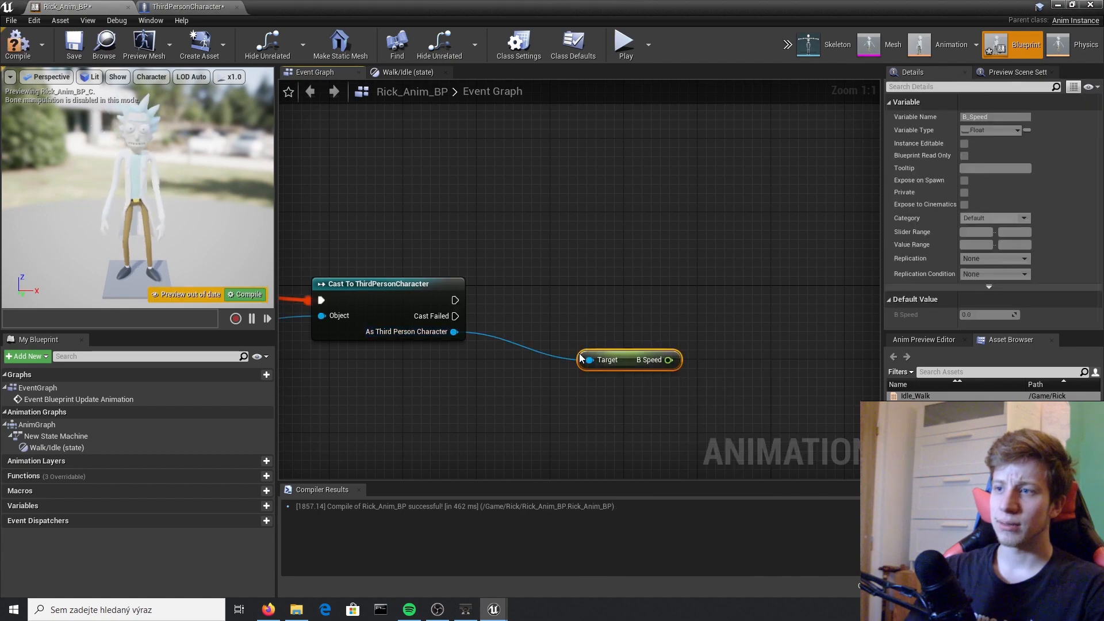
Step: Check the B_Speed variable in ThirdPersonCharacter, and return to Rick_Anim_BP to move the B Speed getter closer to the cast node
click(168, 6)
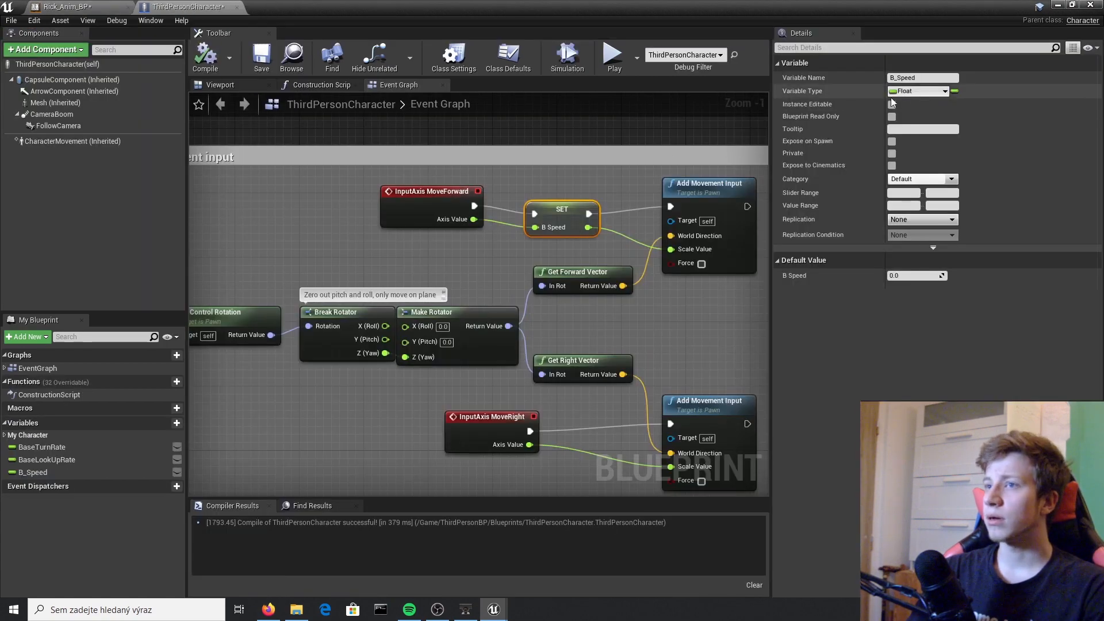
click(40, 473)
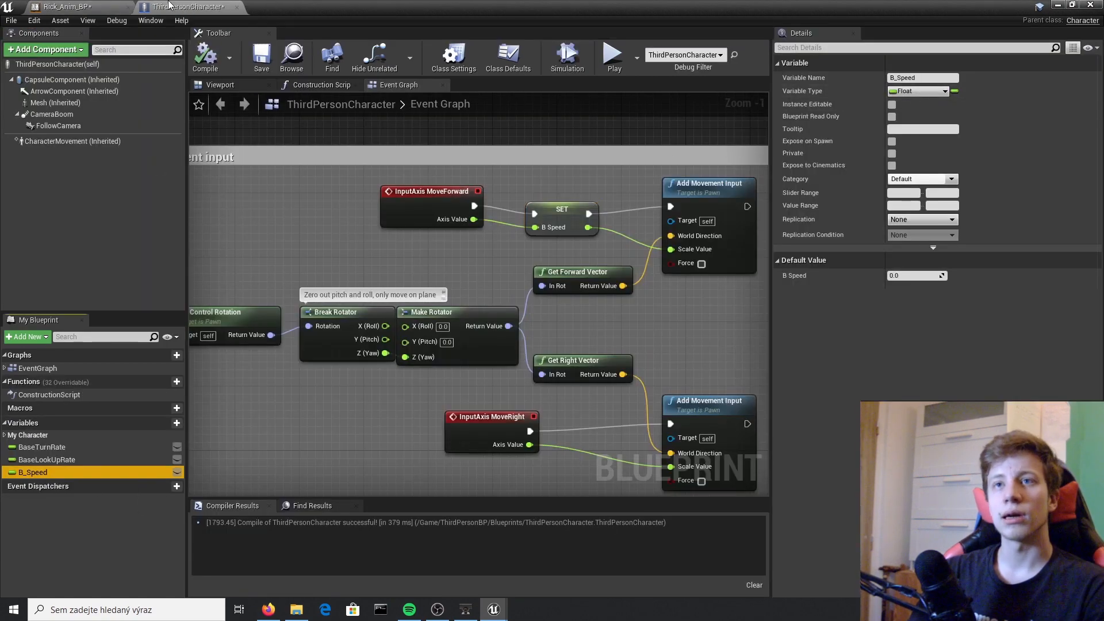
click(67, 7)
drag(624, 361, 587, 370)
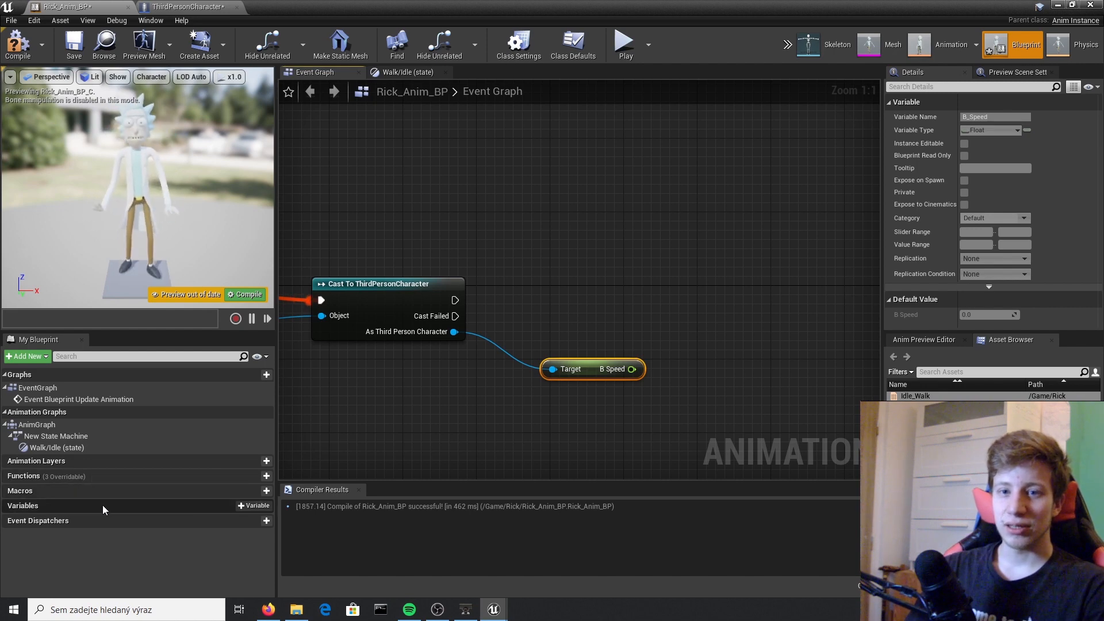
Step: Create a Float variable named ANIM_Speed in Rick_Anim_BP
click(260, 502)
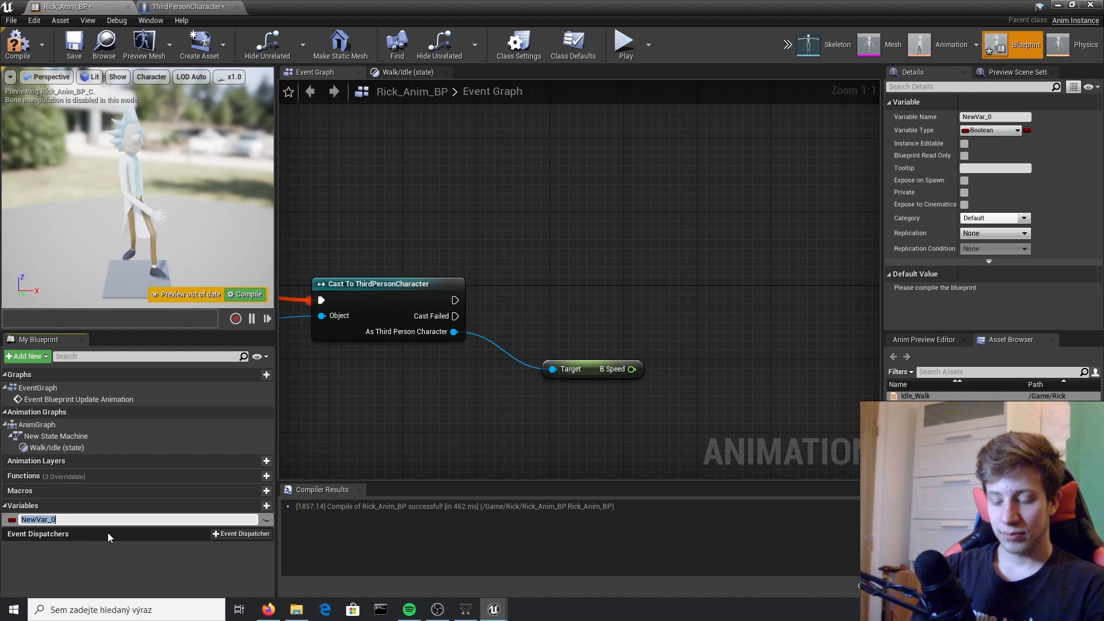
text(ANO)
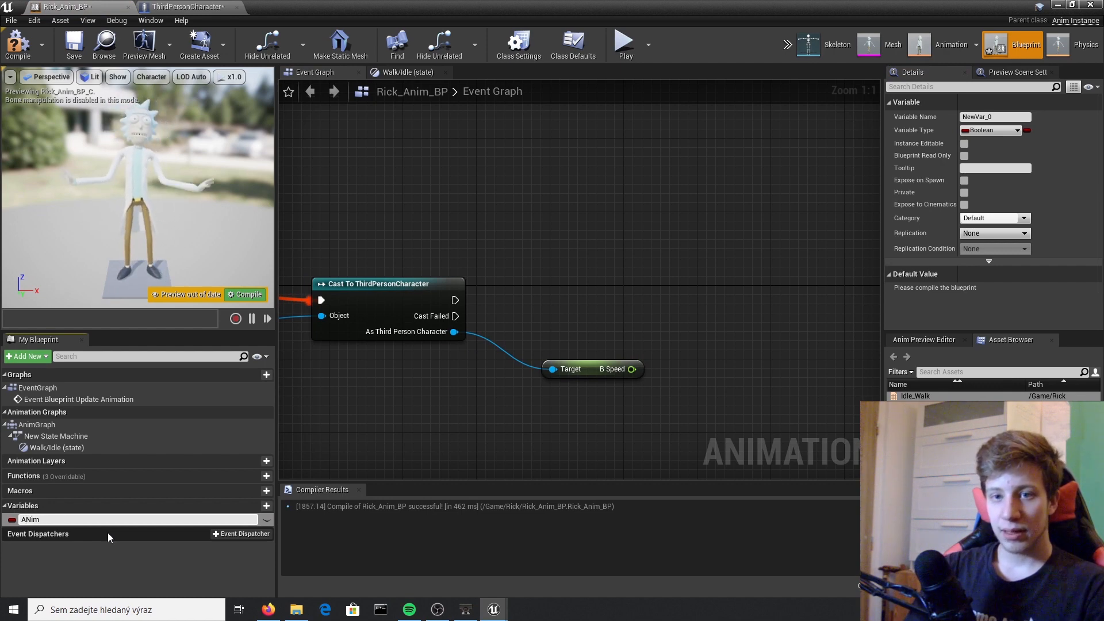
key(BackSpace)
text(I)
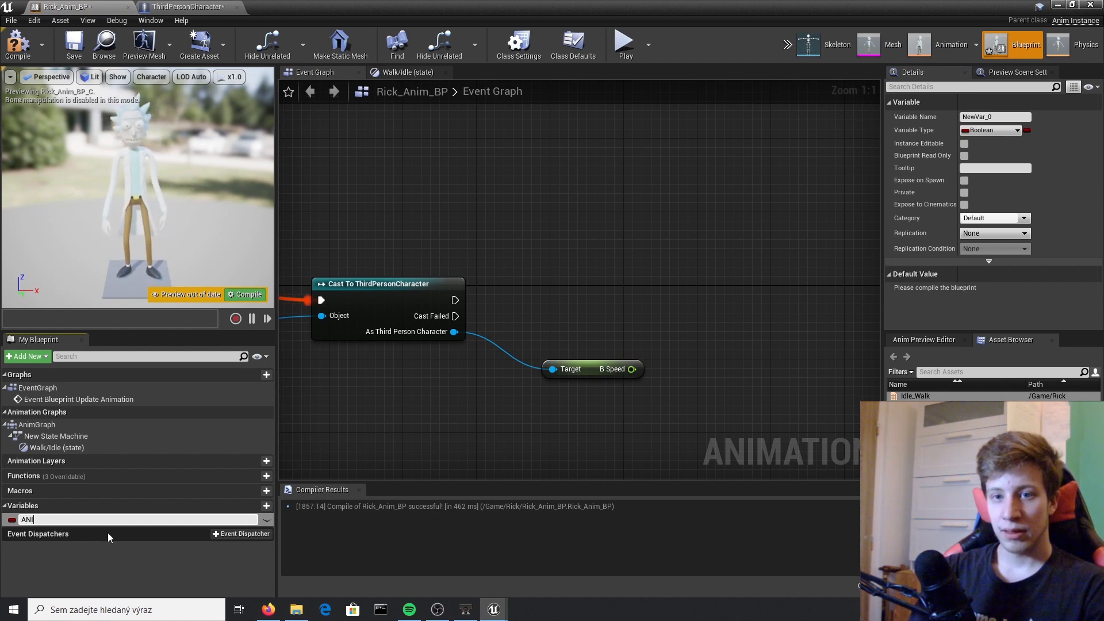
text(M_)
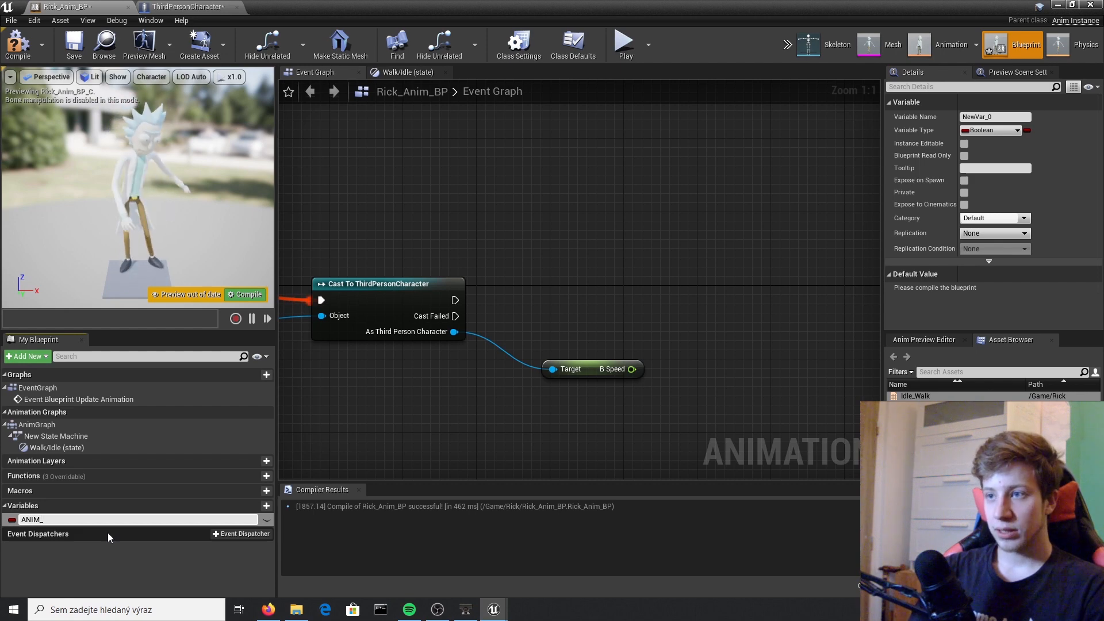
text(Speed)
click(990, 130)
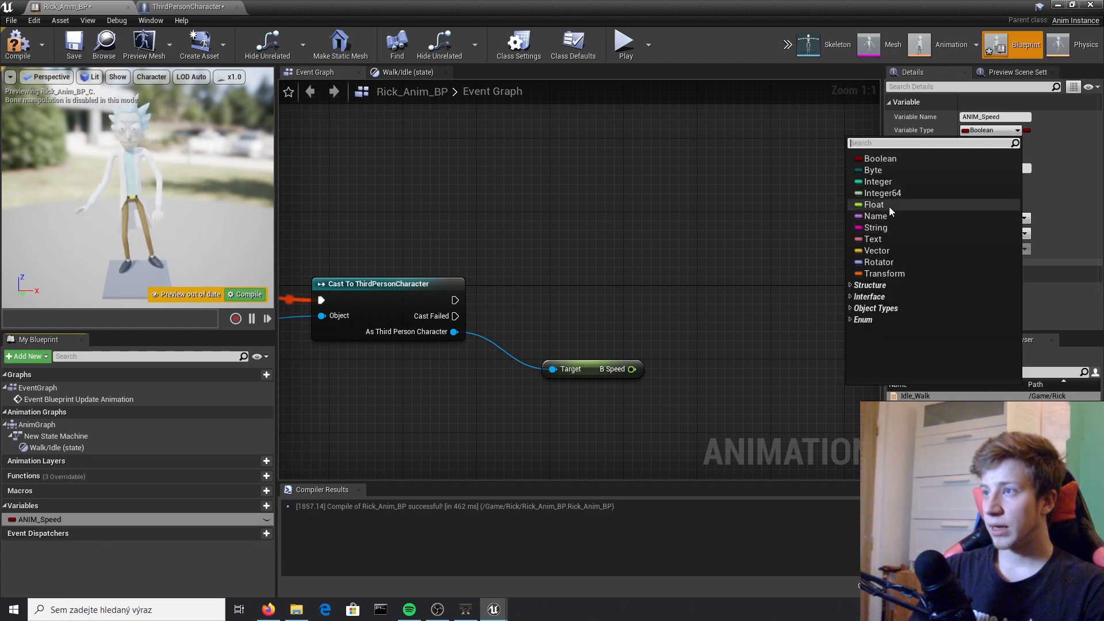
click(889, 206)
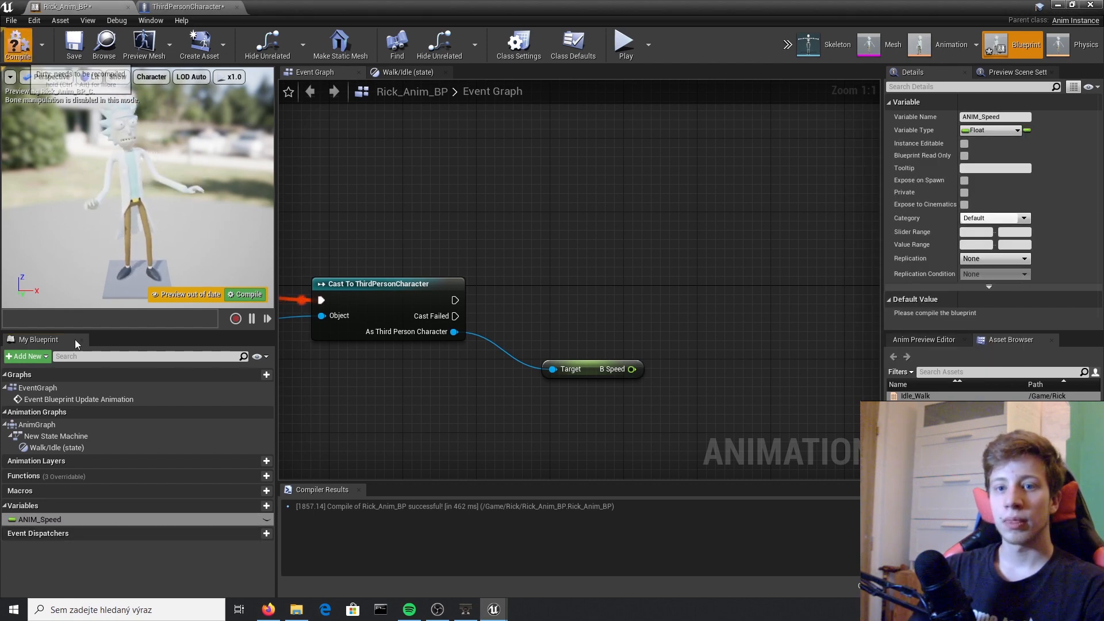
Step: Add a Set ANIM_Speed node that takes B Speed as its value and is executed by Cast To ThirdPersonCharacter
drag(40, 520, 712, 305)
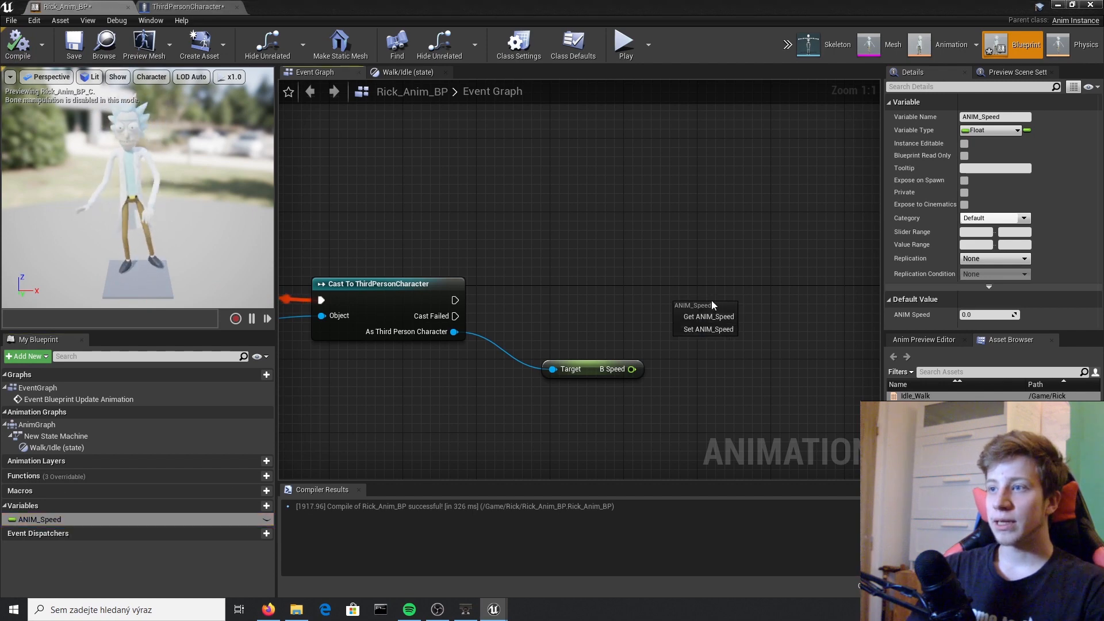
click(709, 329)
drag(614, 376, 682, 316)
click(171, 6)
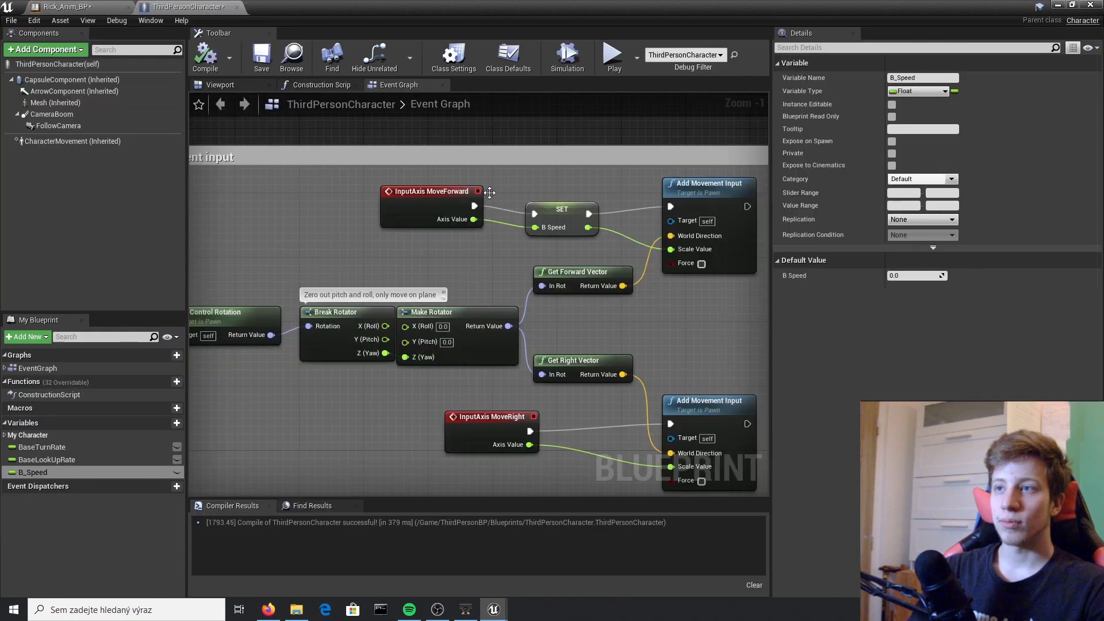
click(72, 7)
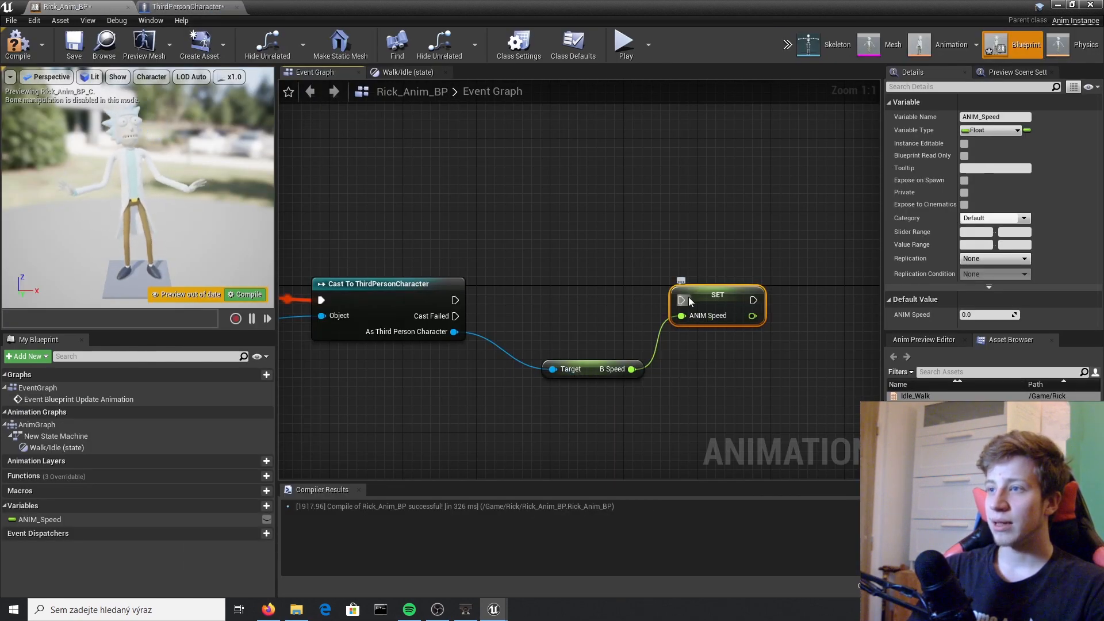
drag(681, 300, 455, 299)
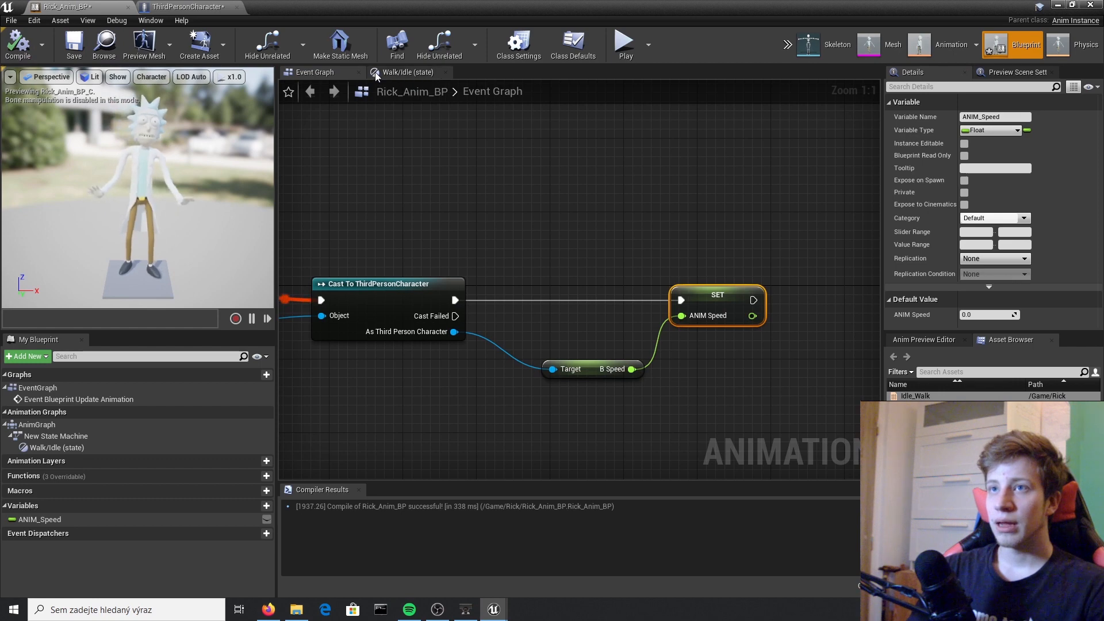
Step: In the Walk/Idle state, add a Get ANIM_Speed node connected to Idle_Walk's Speed input, and compile Rick_Anim_BP
click(409, 72)
right_drag(412, 306, 536, 310)
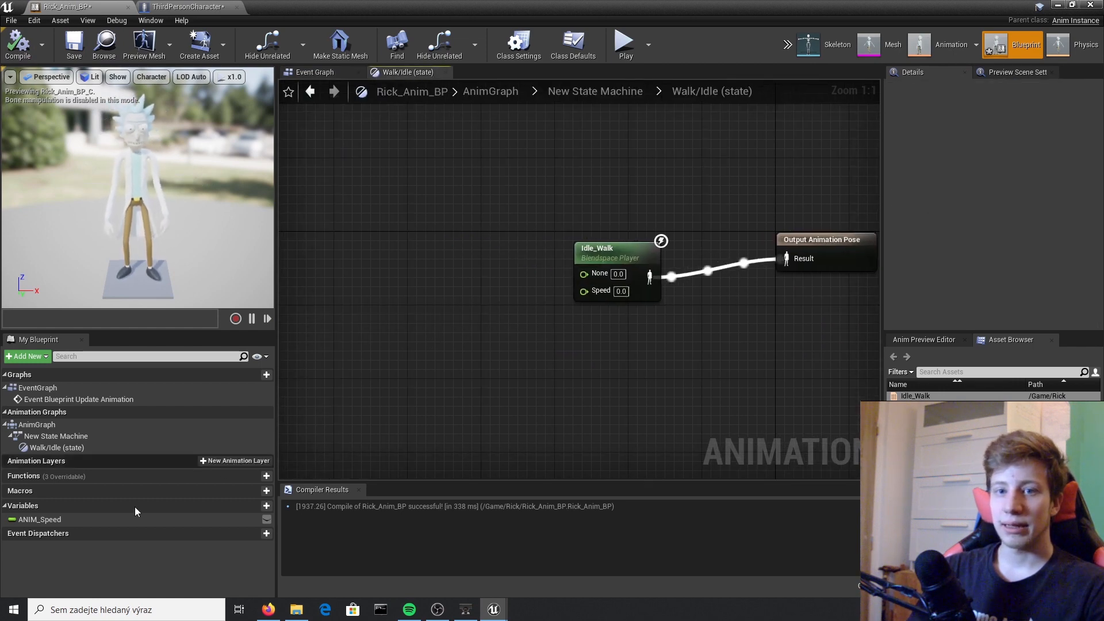
drag(73, 519, 405, 264)
click(425, 275)
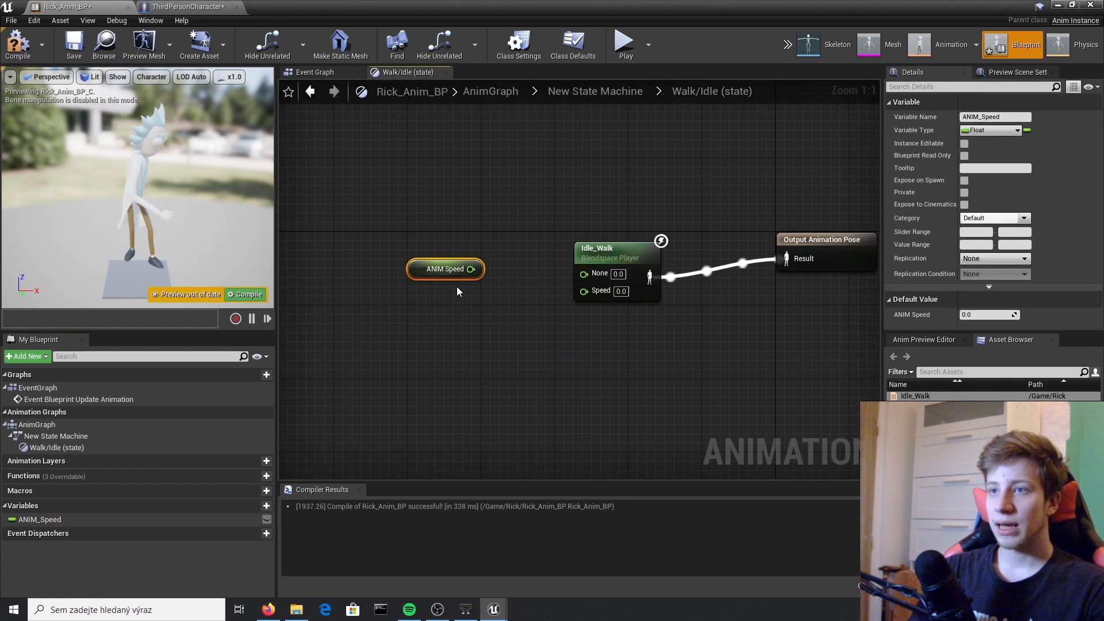
drag(471, 270, 606, 289)
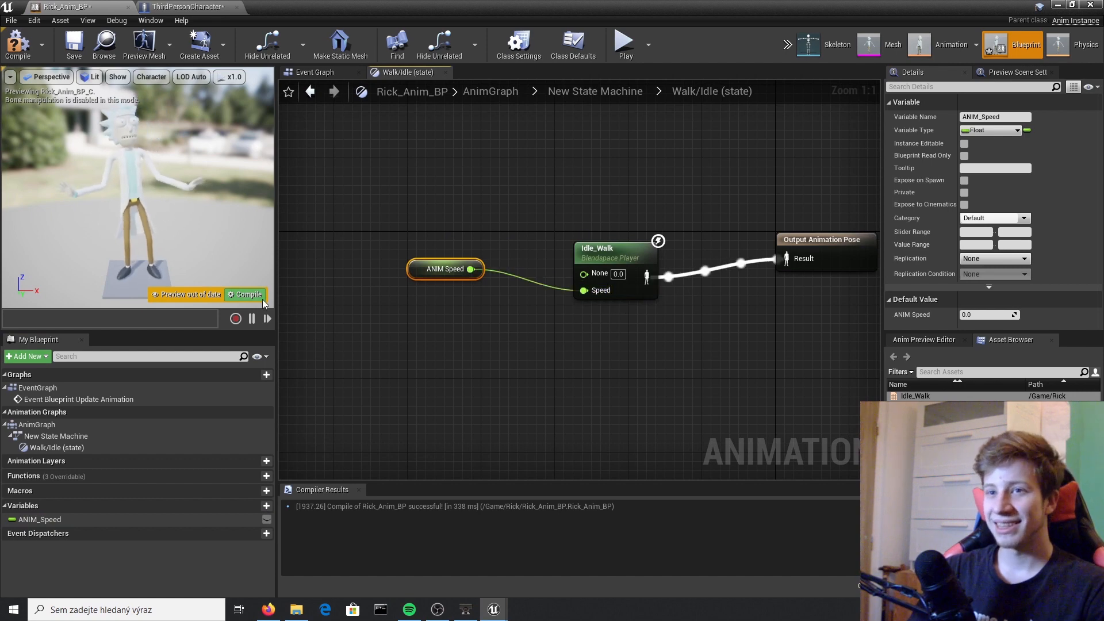
click(245, 296)
right_drag(656, 309, 580, 323)
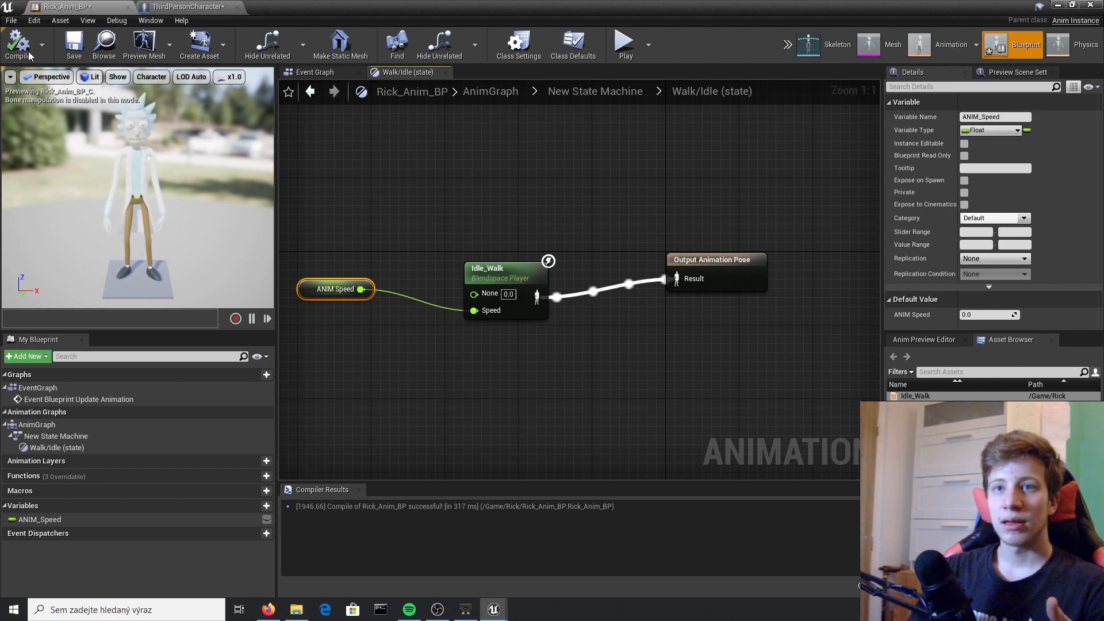
Step: Return to the level editor, play the level in the viewport to test Rick's animation, and stop the session
click(1057, 5)
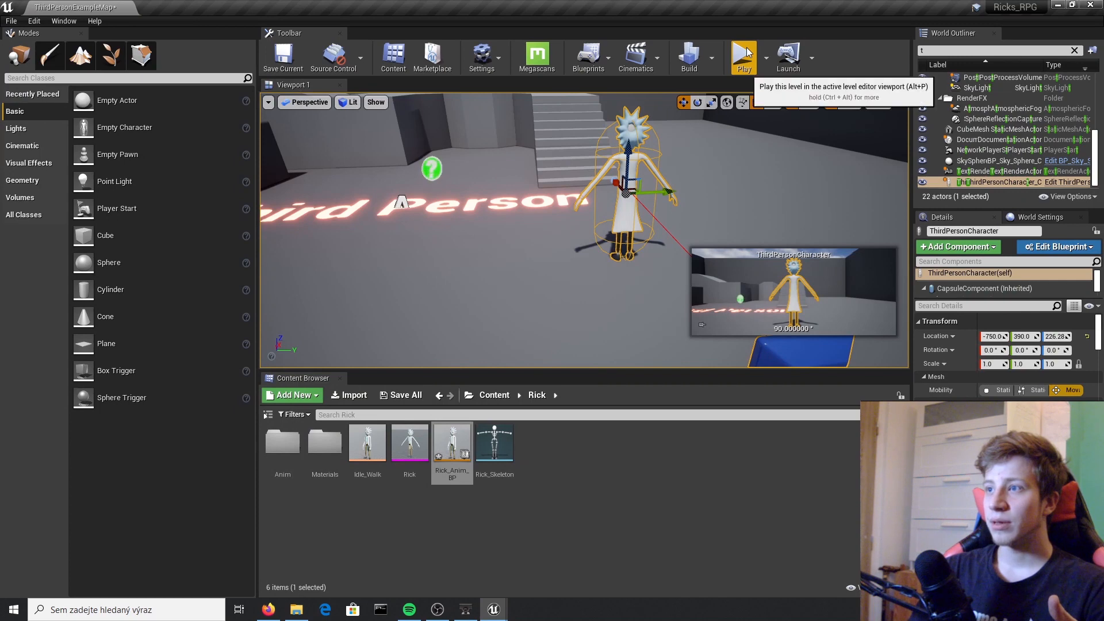
click(747, 52)
click(564, 179)
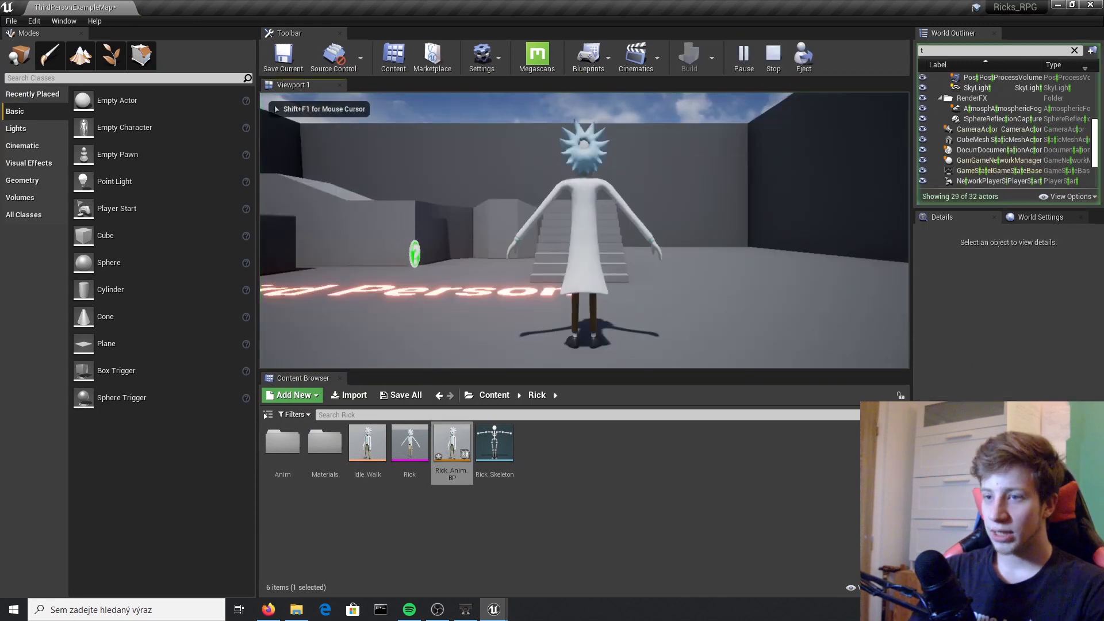
key(Escape)
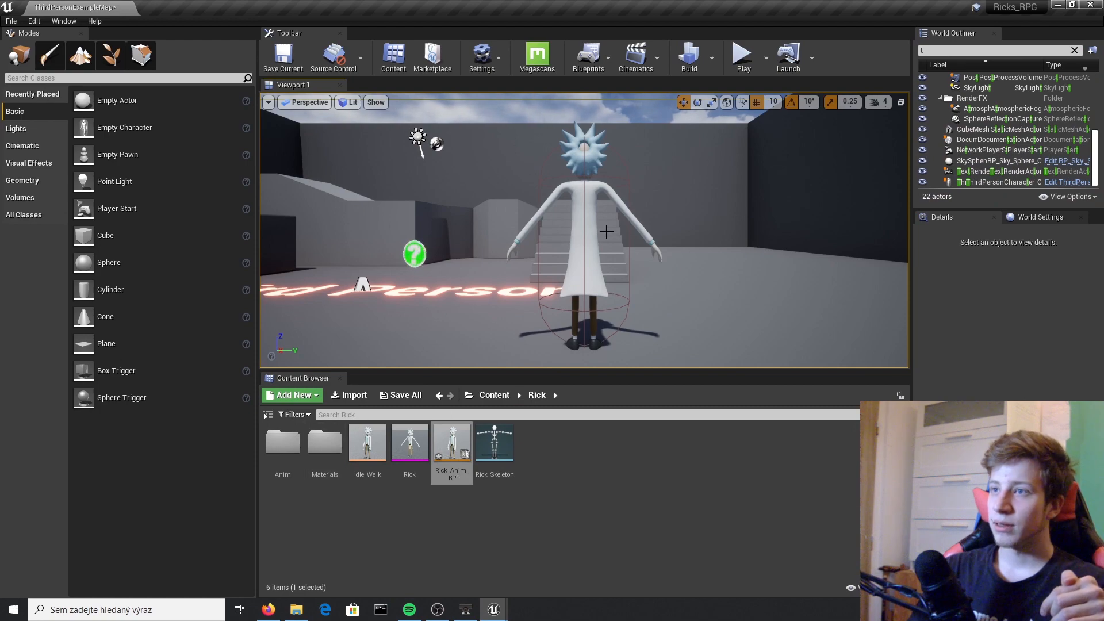
Step: Open the level's ThirdPersonCharacter blueprint, set its Mesh's Anim Class to Rick_Anim_BP, and return to the level editor
click(606, 231)
click(1053, 179)
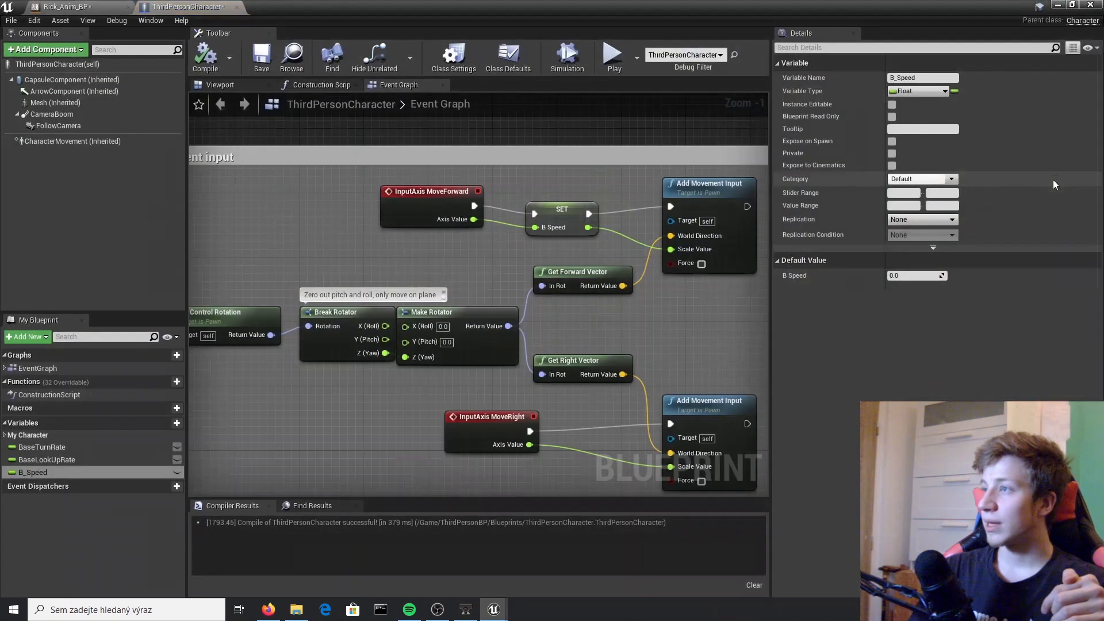
click(222, 85)
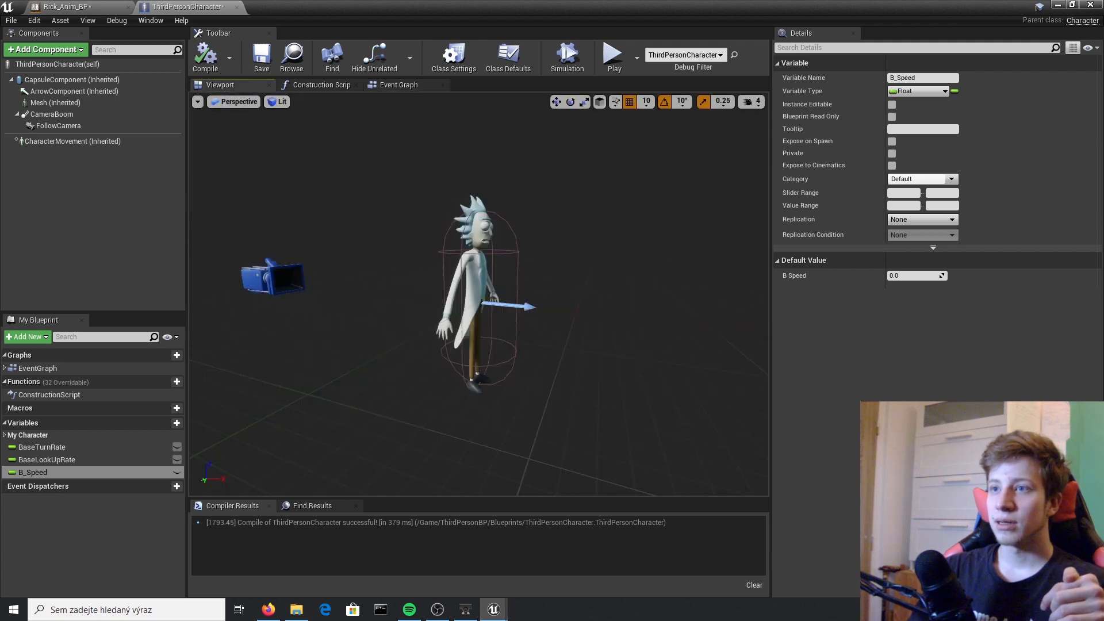
click(481, 301)
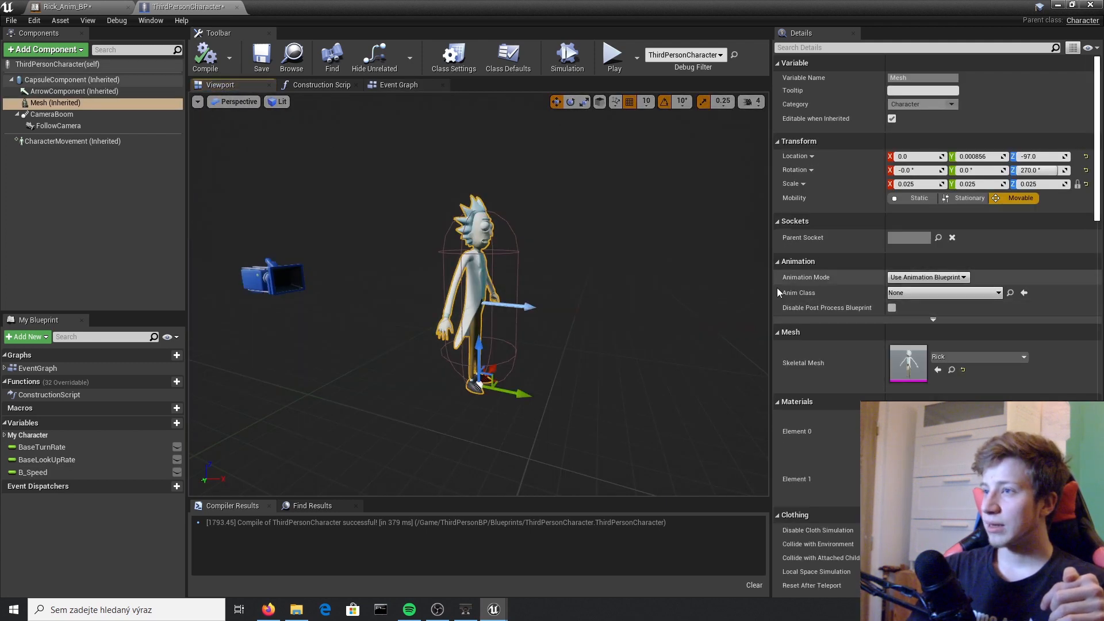
click(929, 295)
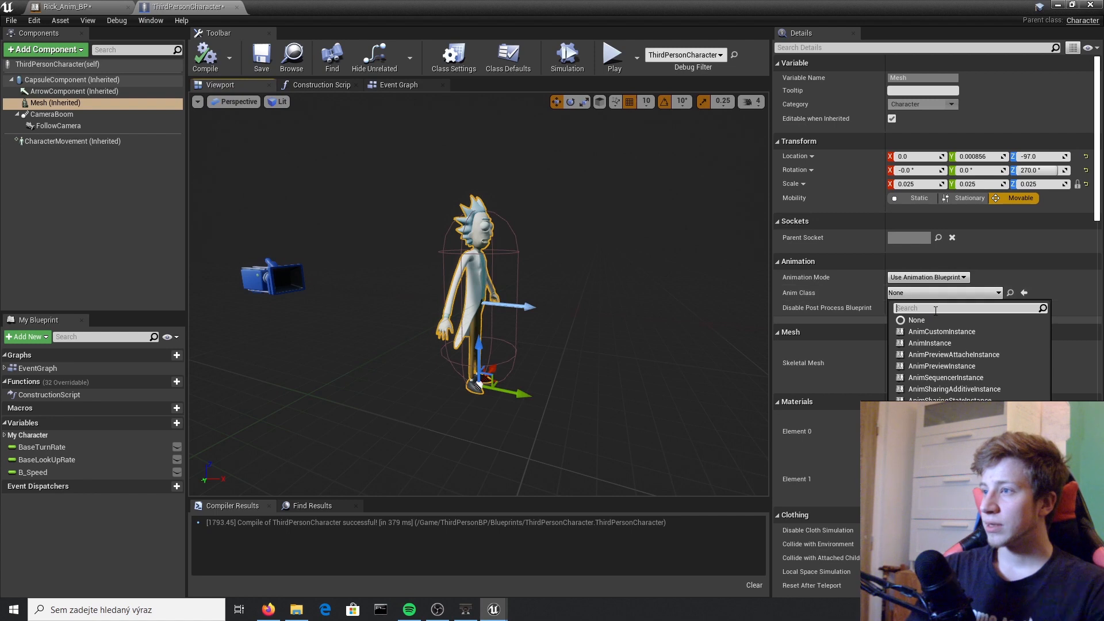
text(ri)
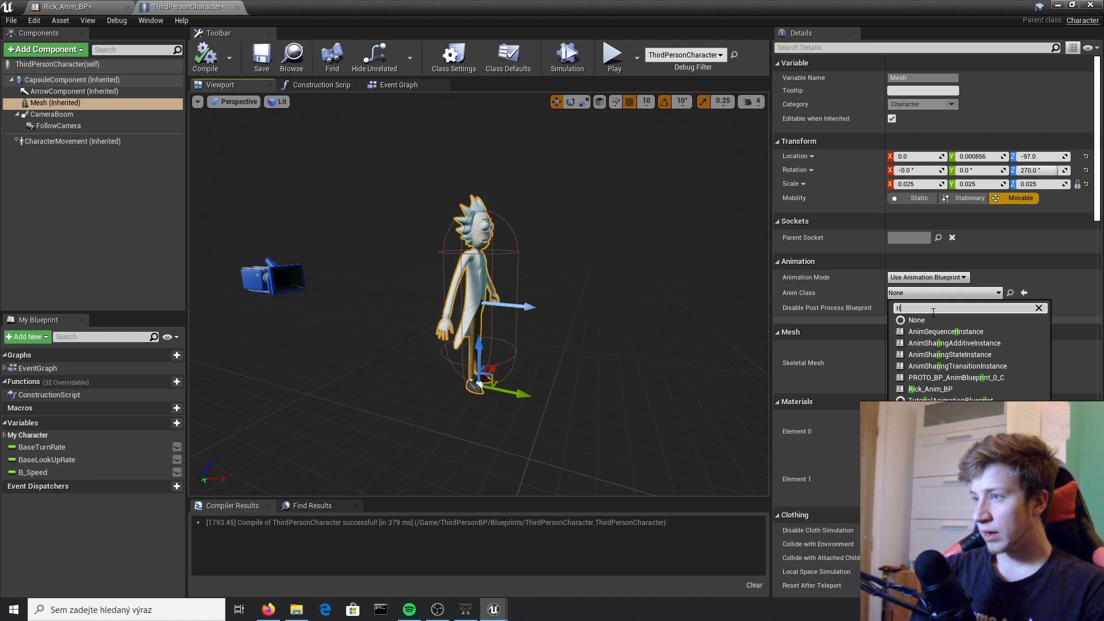
text(ck)
click(930, 331)
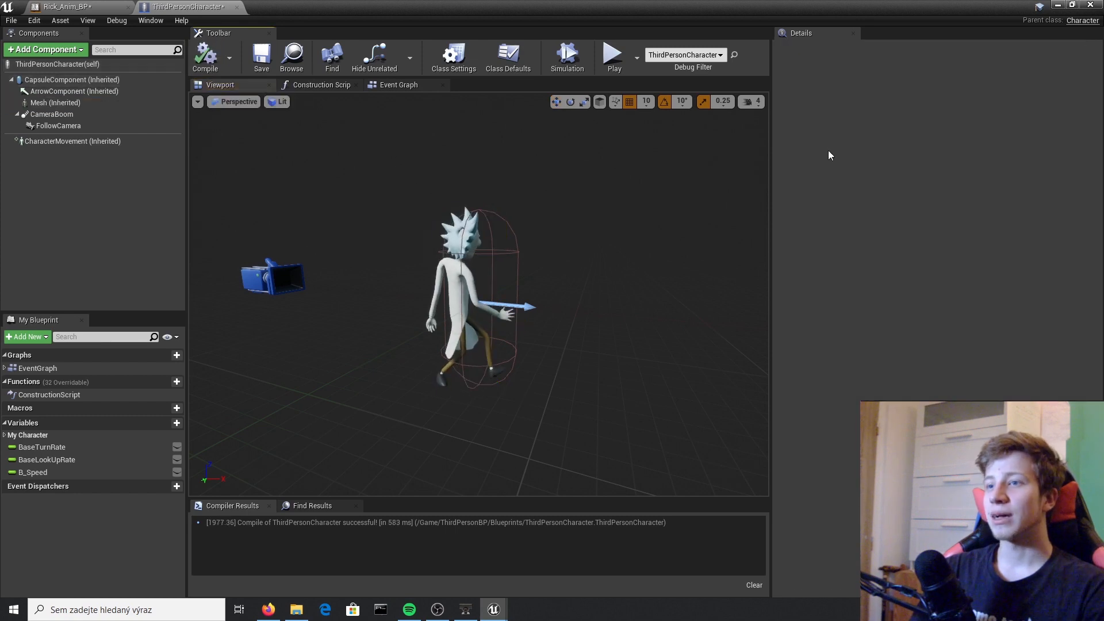
click(1058, 4)
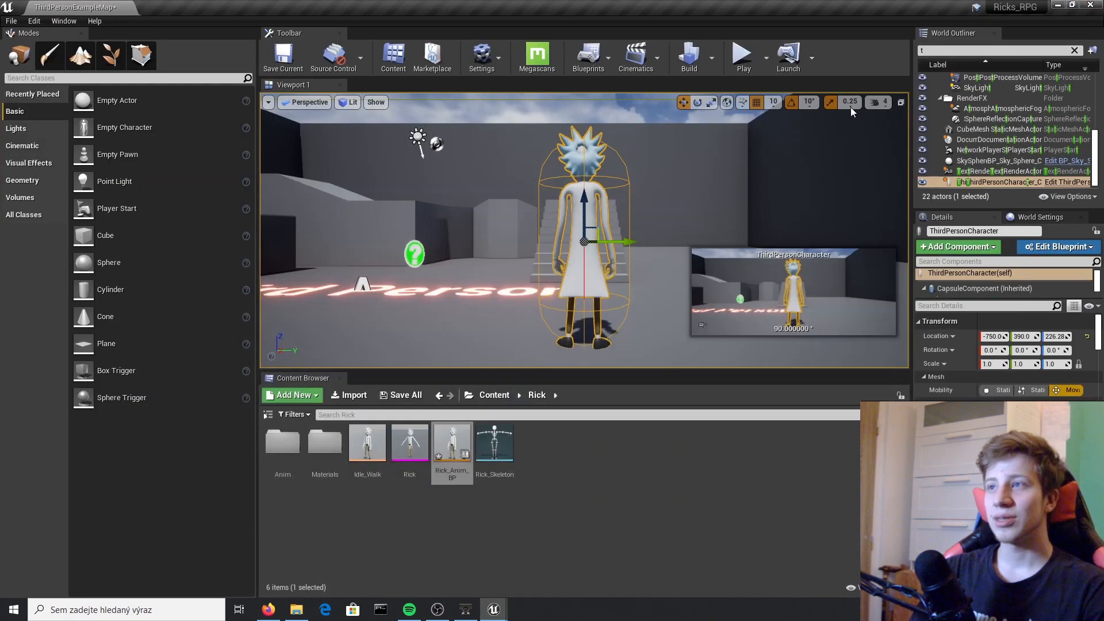
Step: Play the level in the viewport, walk Rick around to check his idle and walk animations, and stop the session
click(742, 56)
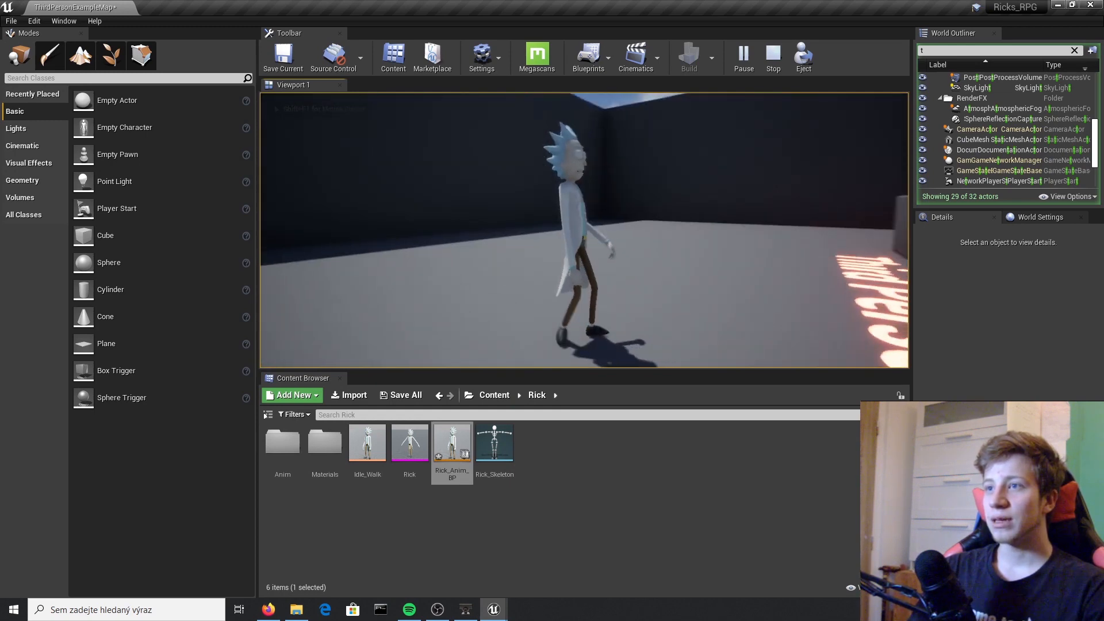
key(w)
key(w)
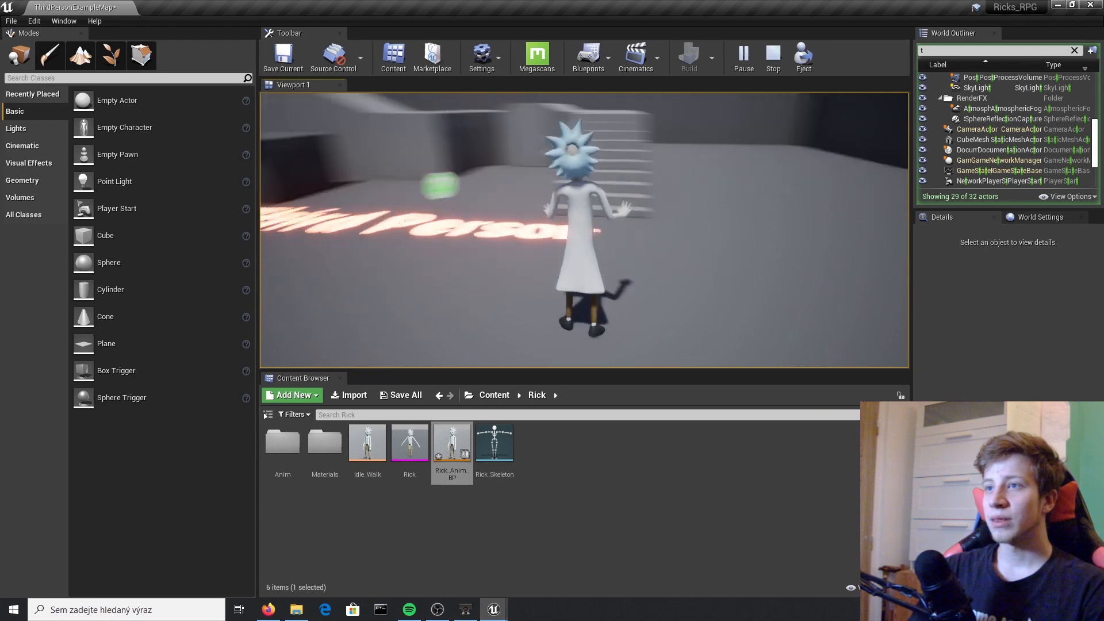
key(w)
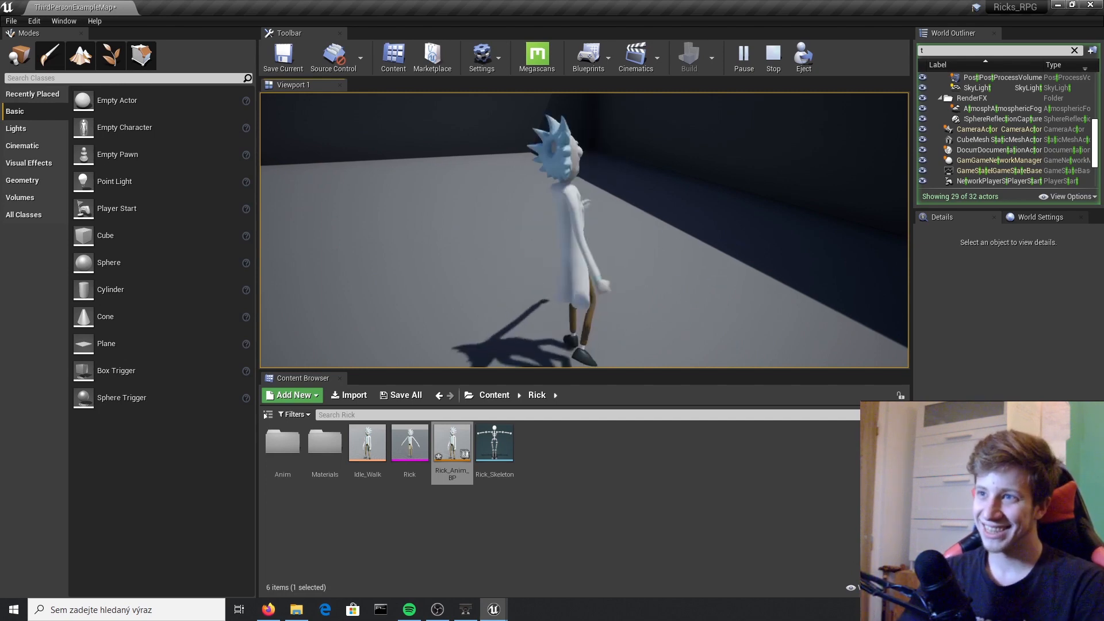
key(w)
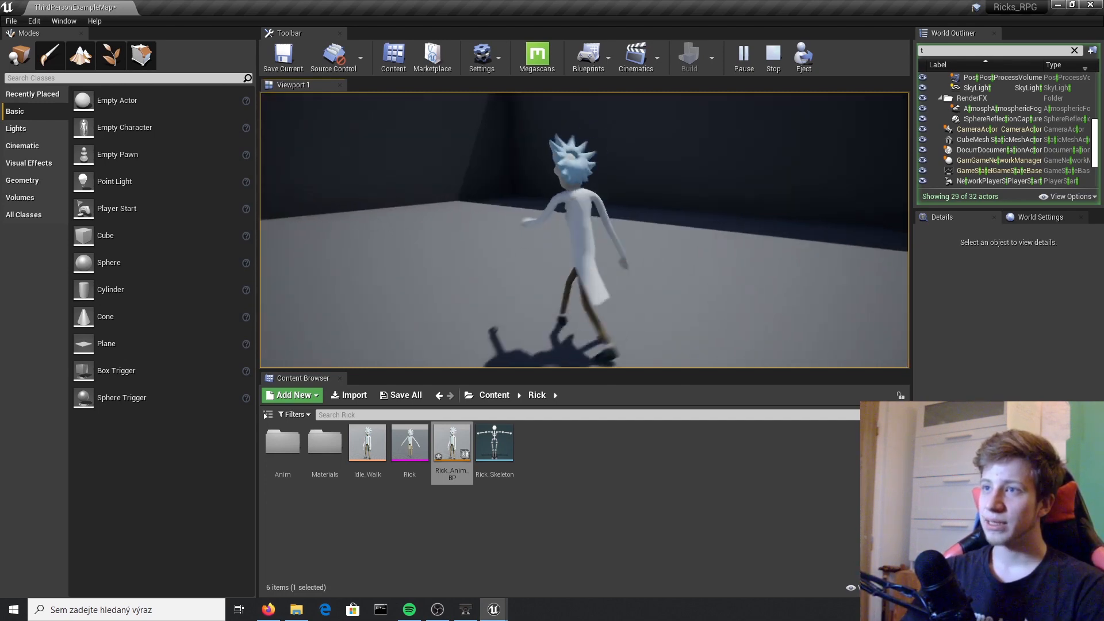
key(w)
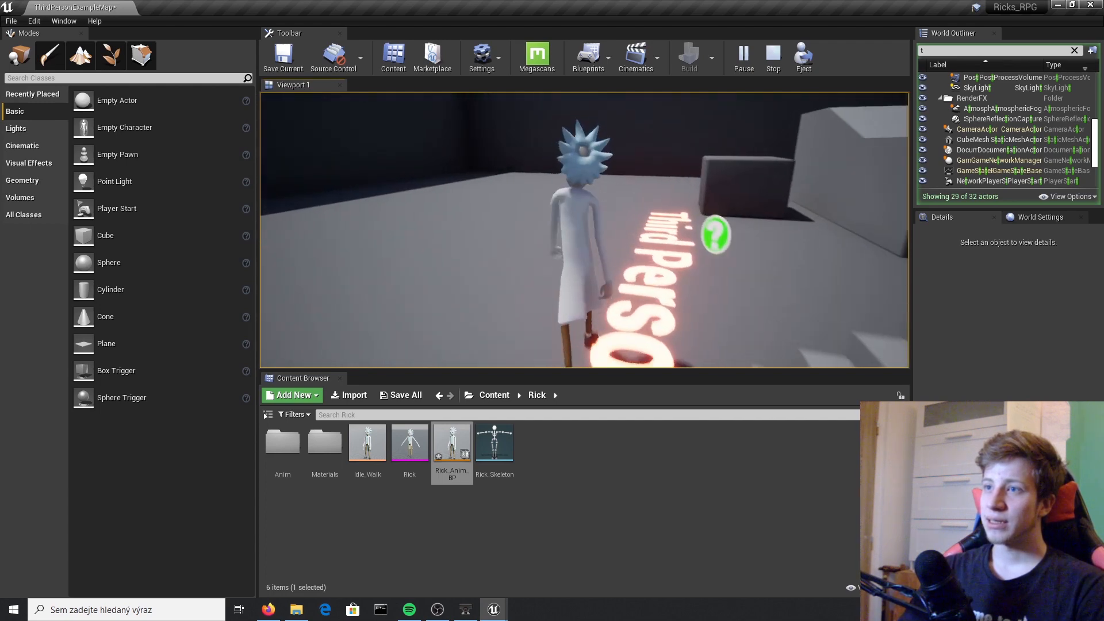
key(w)
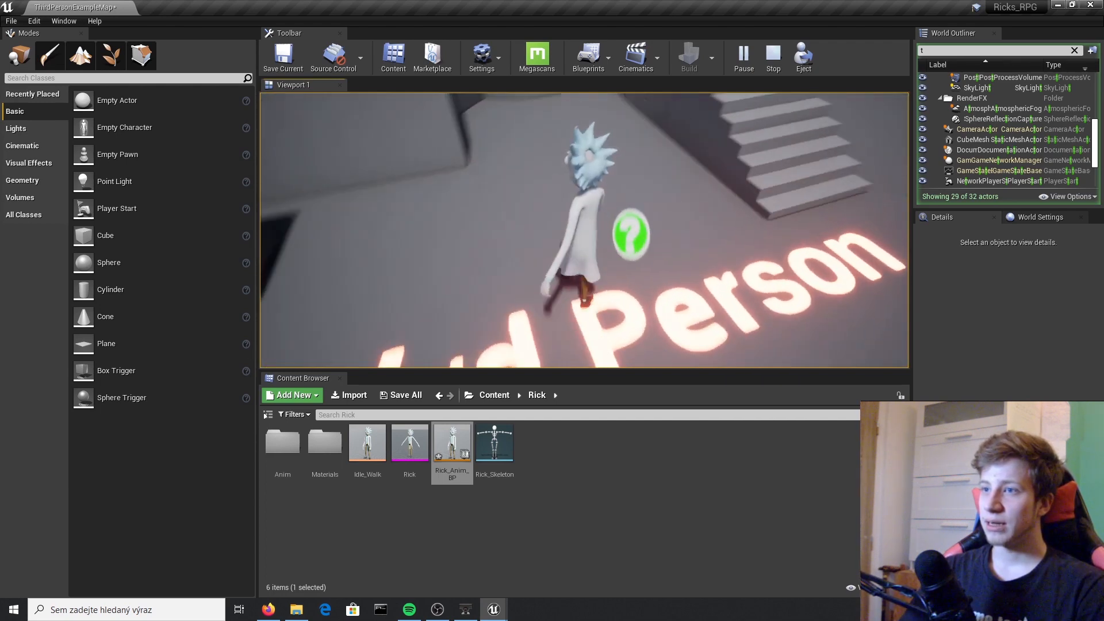
key(w)
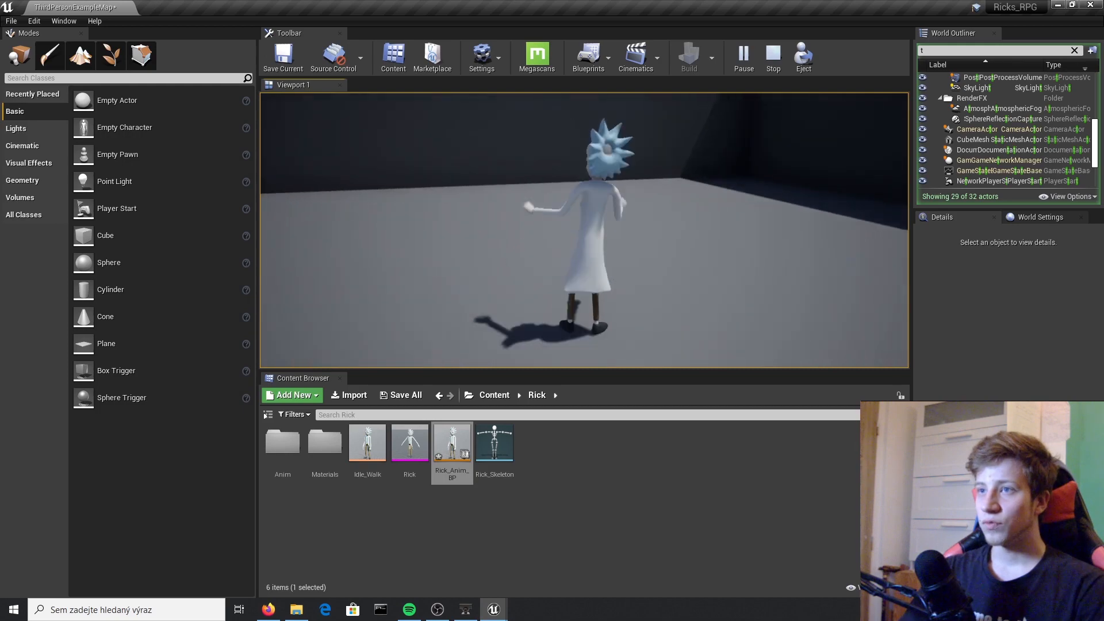
key(Escape)
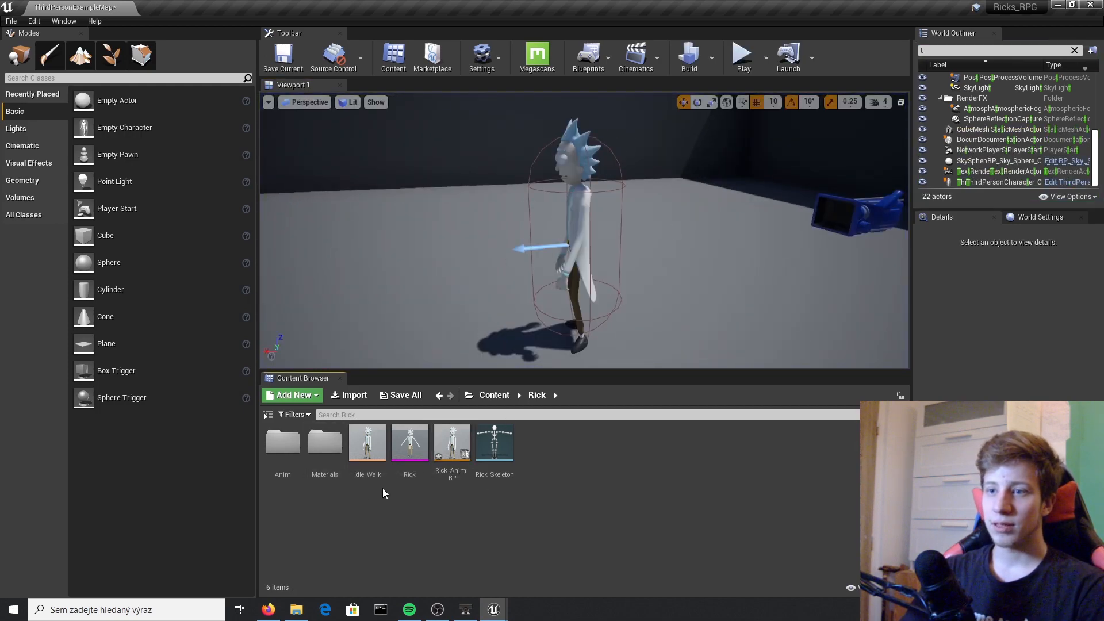
Step: Open the Idle_Walk blend space from the Rick folder
double_click(373, 440)
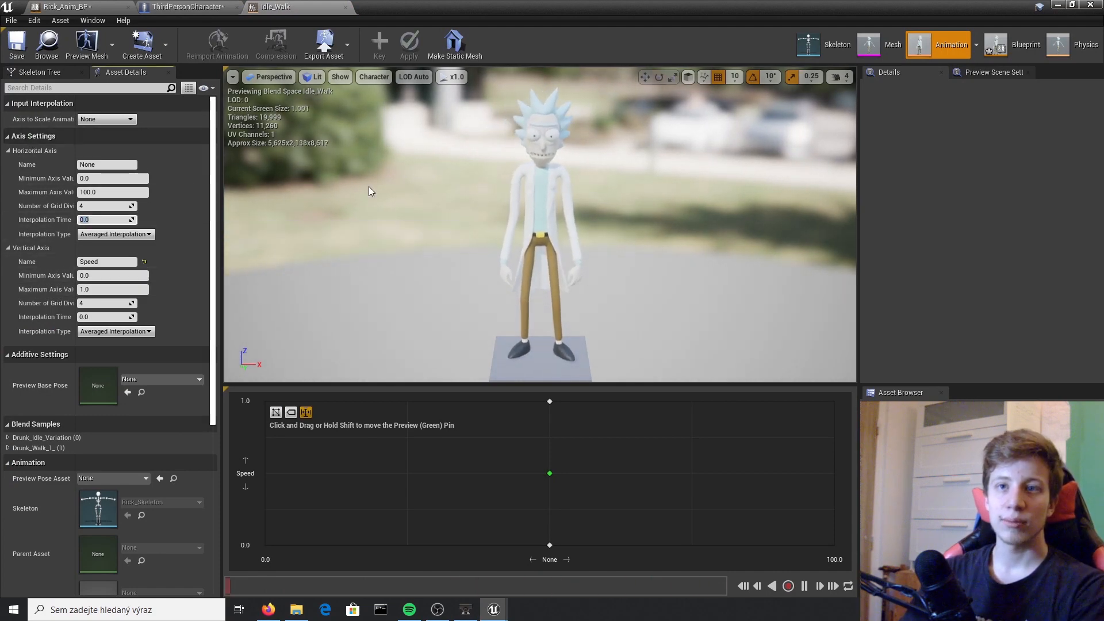
text(0.3)
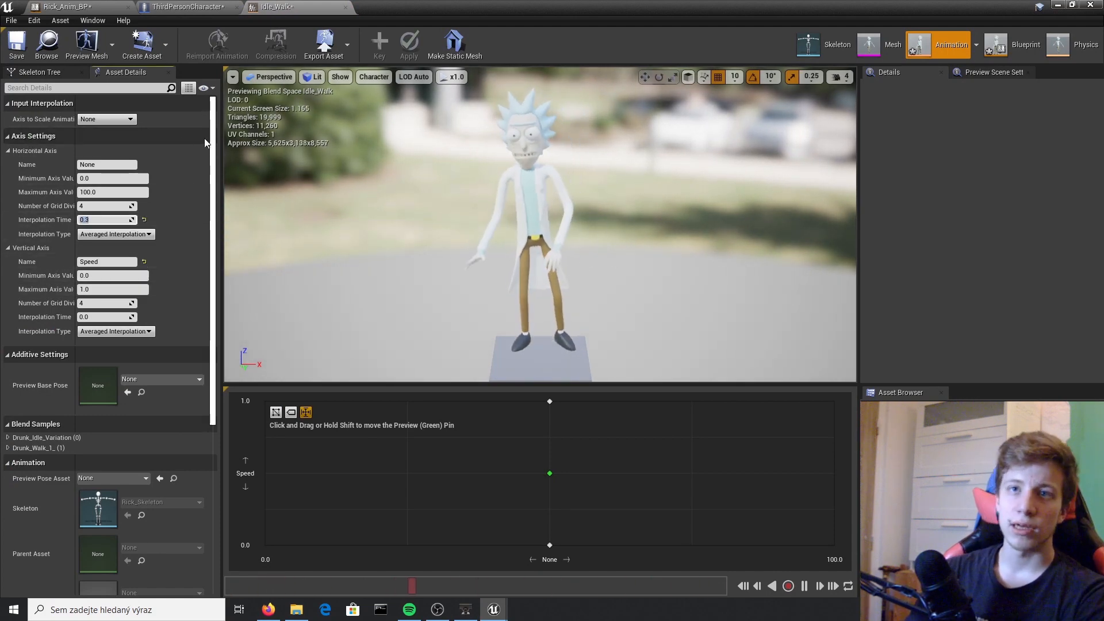
key(Return)
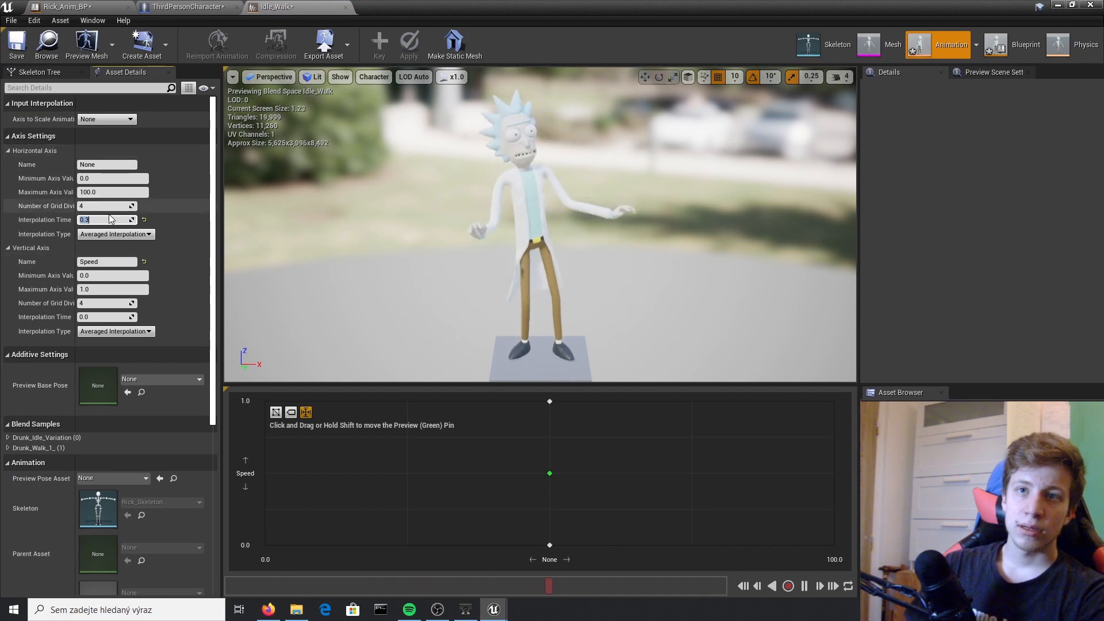
click(148, 220)
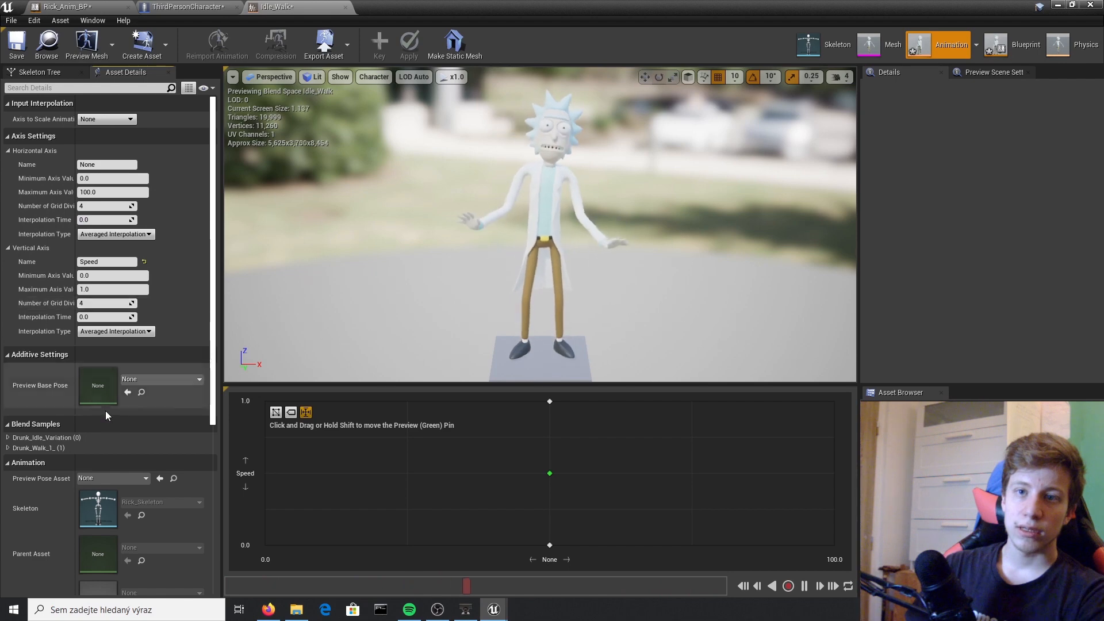
scroll(86, 391, down, 4)
click(8, 329)
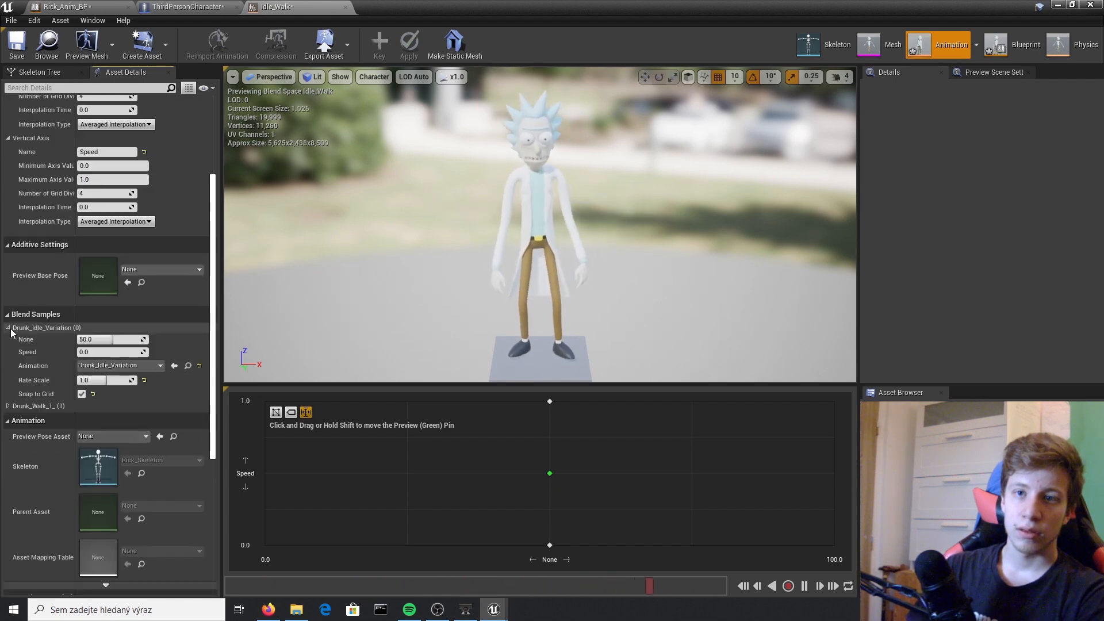
click(8, 328)
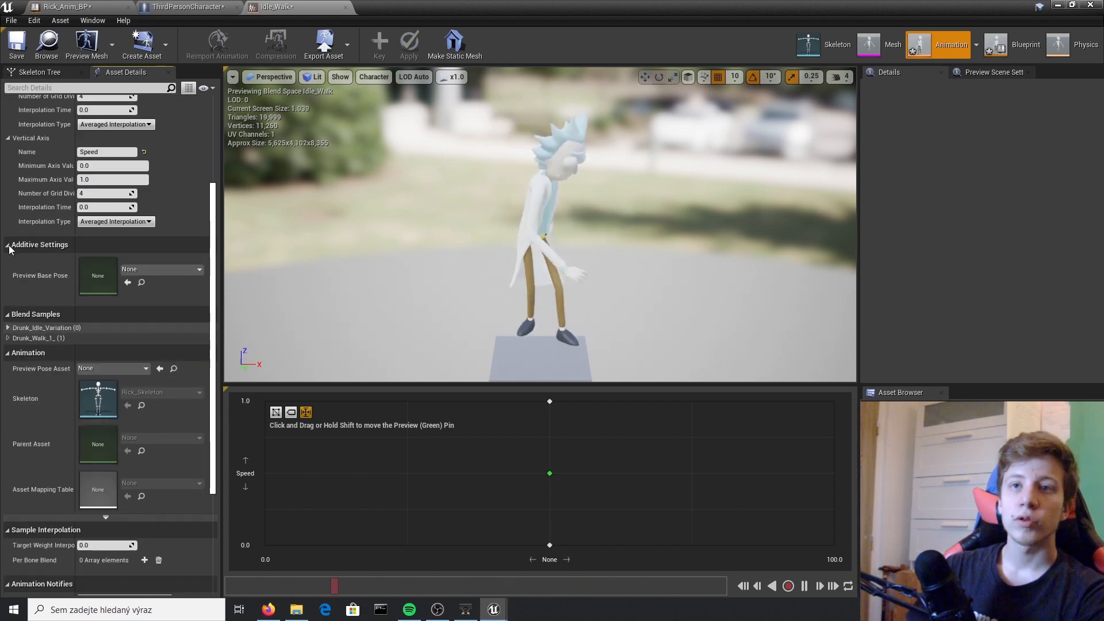
scroll(64, 195, up, 4)
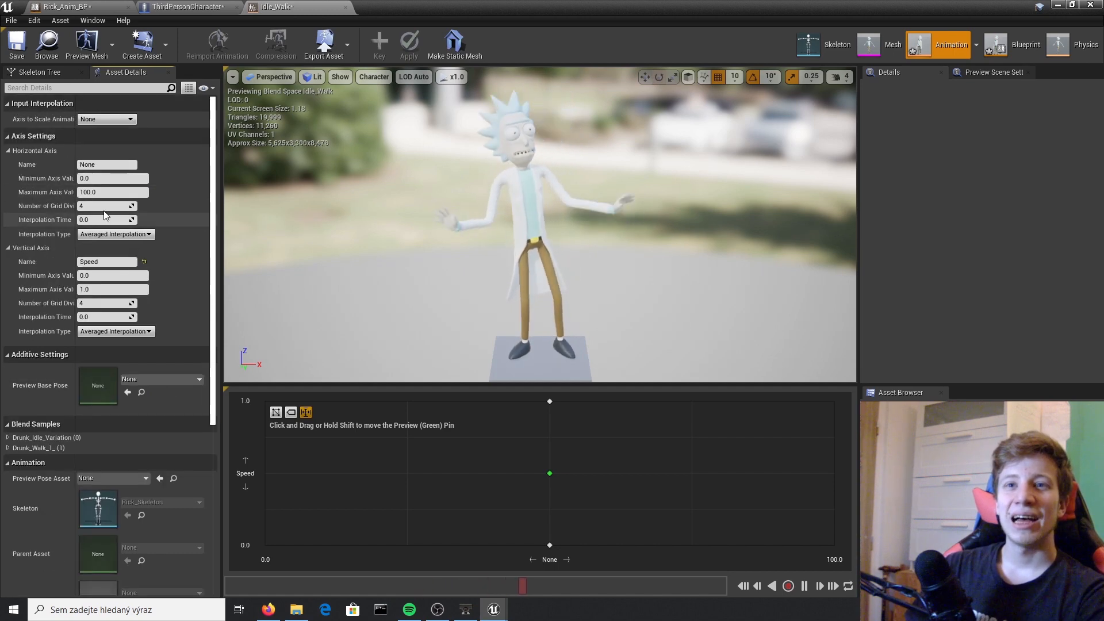
Step: Set Idle_Walk's horizontal axis Interpolation Time to 0.3, edit the vertical axis's Interpolation Time too, and save the blend space
click(104, 220)
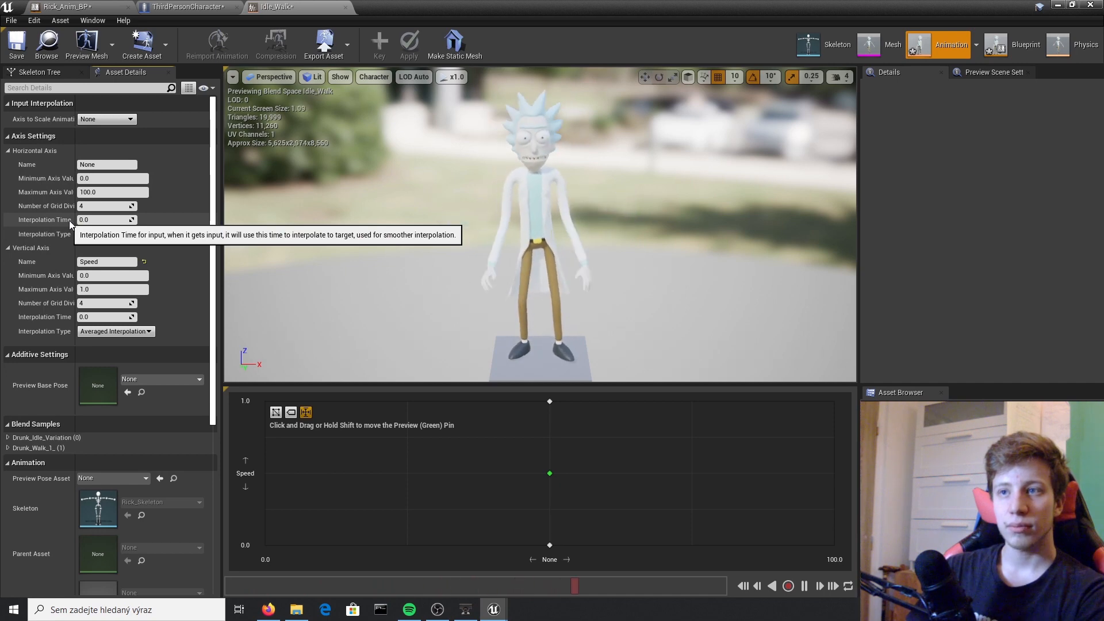
click(111, 221)
text(0.)
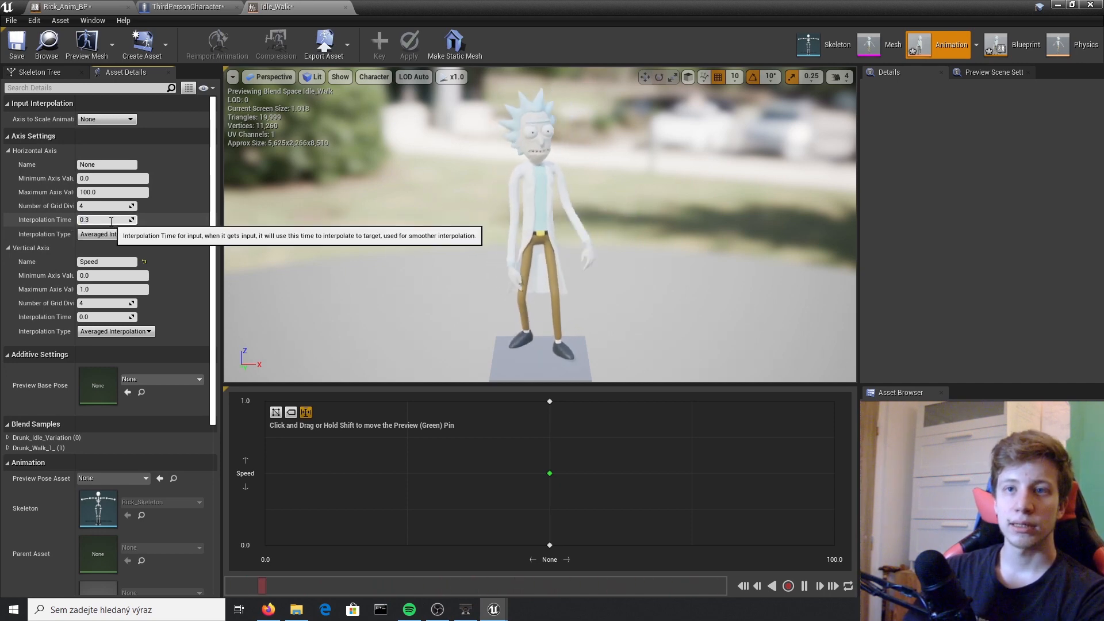
key(Return)
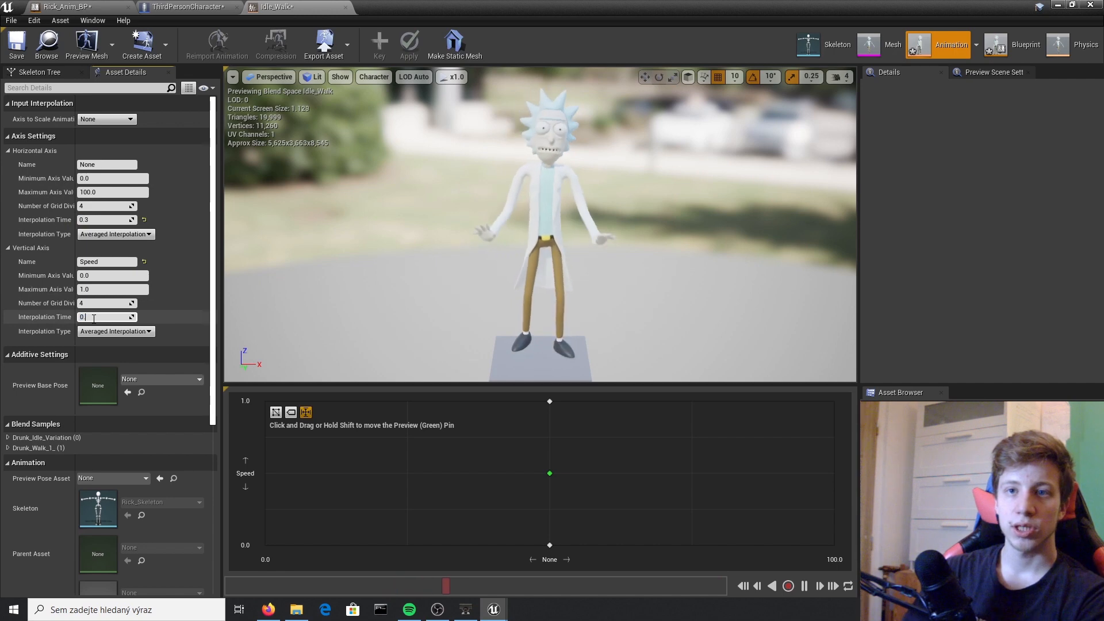
click(17, 44)
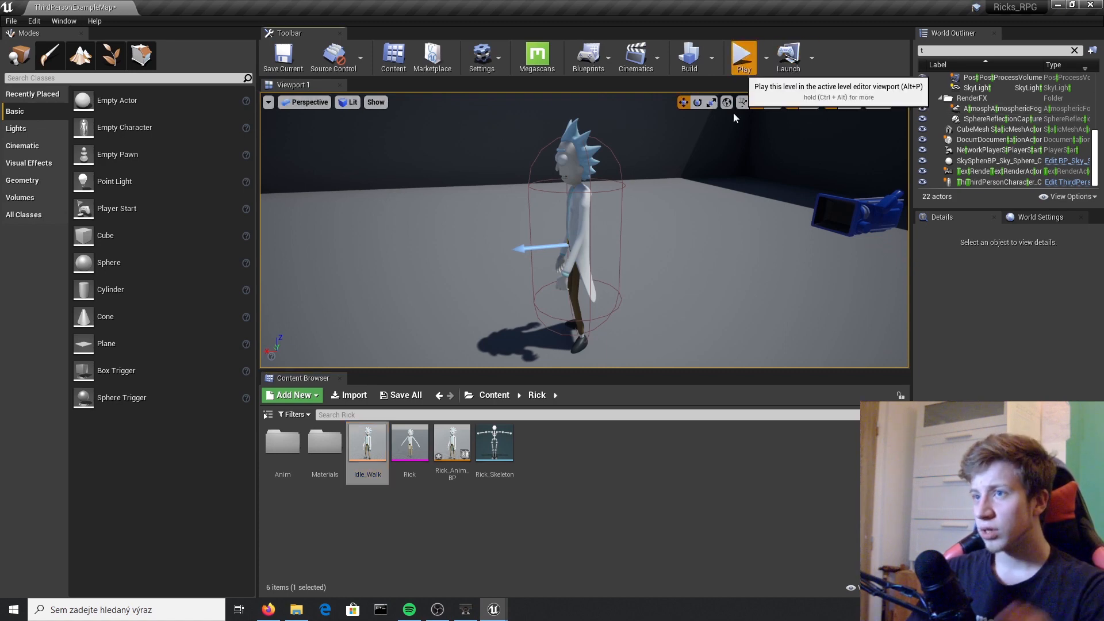
Step: Play the level in the viewport, walk Rick around in all directions to check the idle/walk blending, and stop the session
click(742, 55)
key(w)
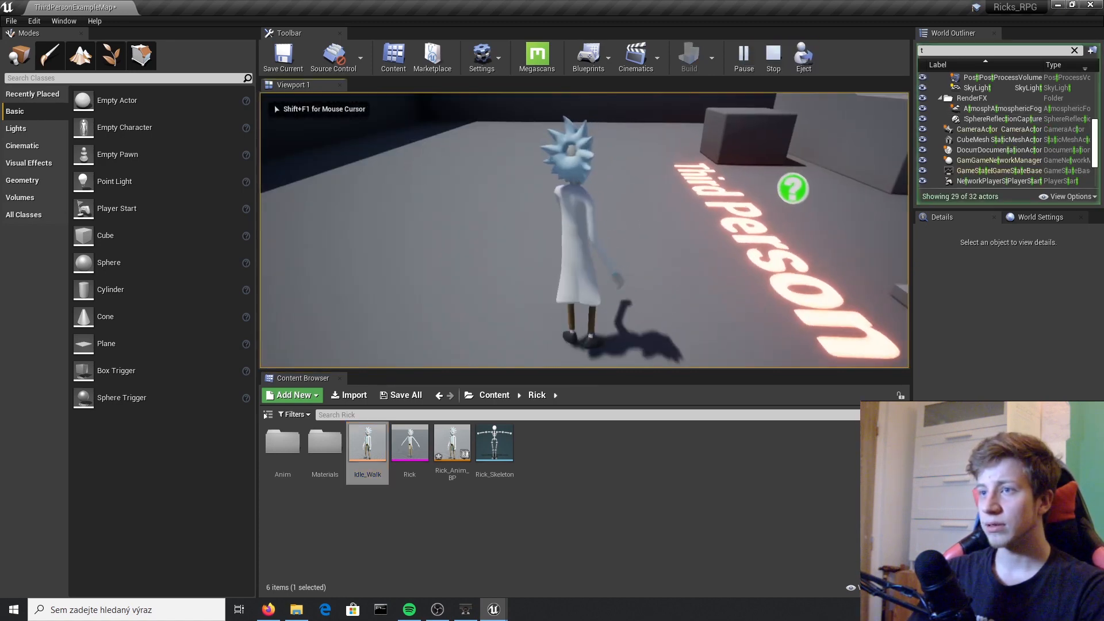
key(w)
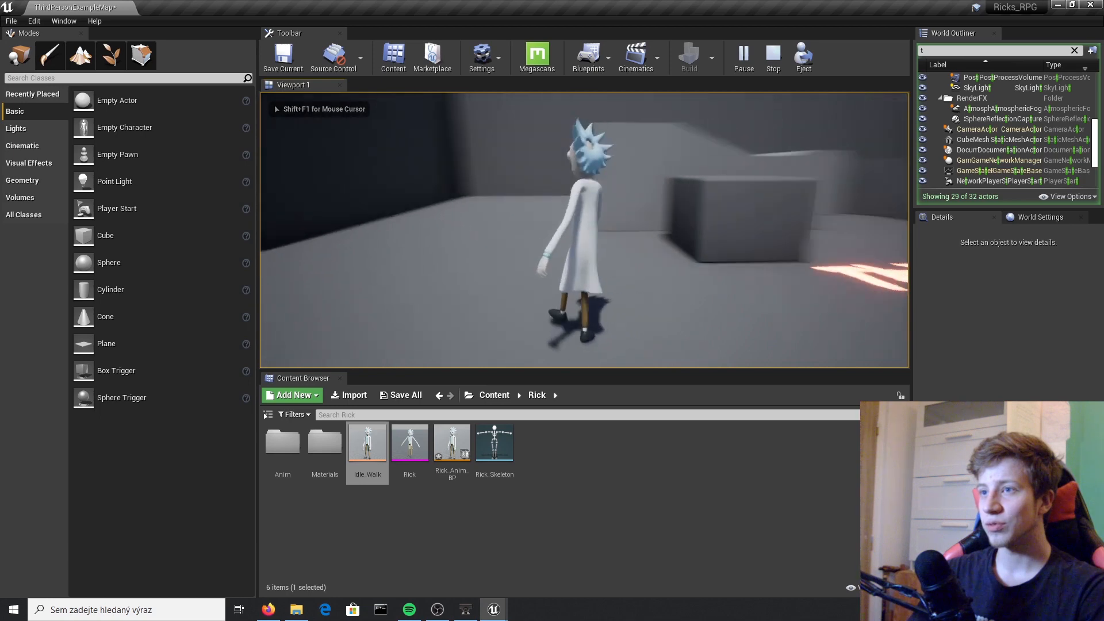
key(w)
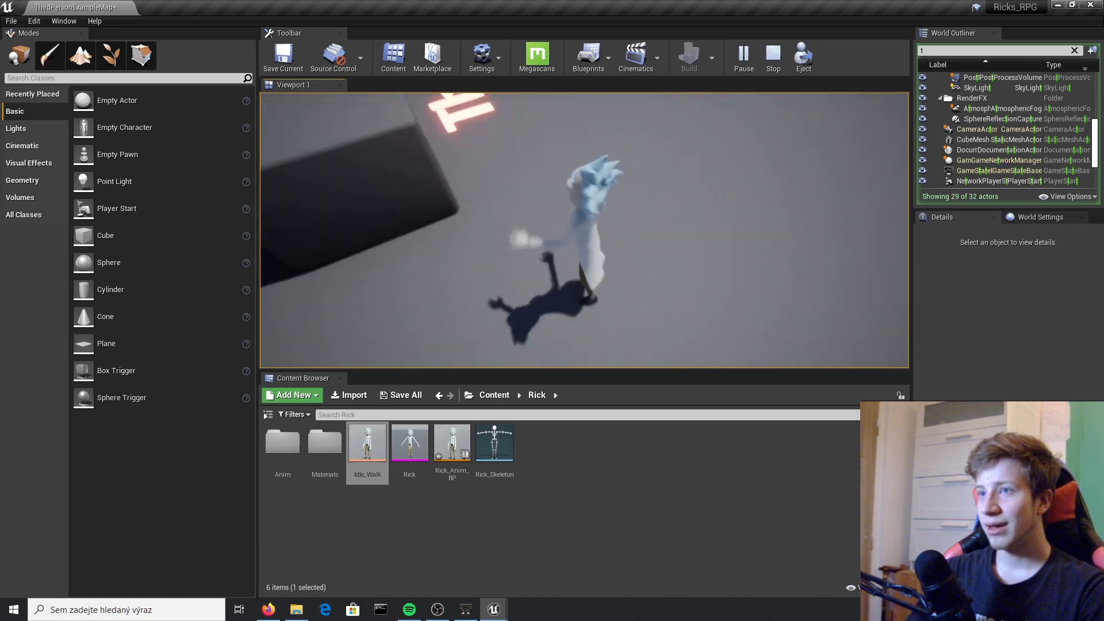
key(w)
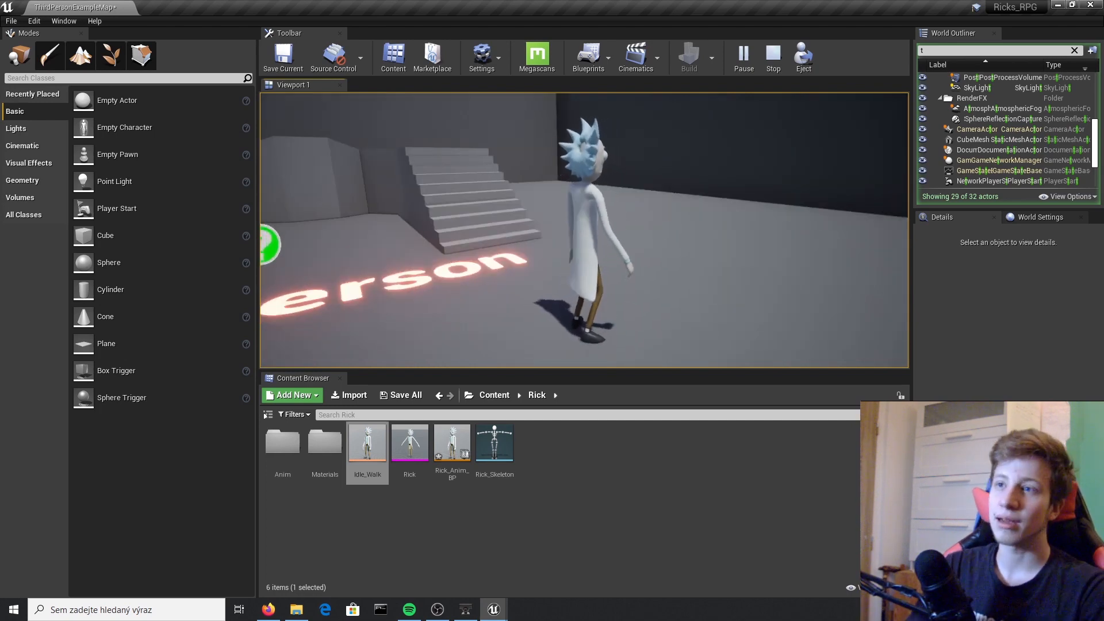
key(w)
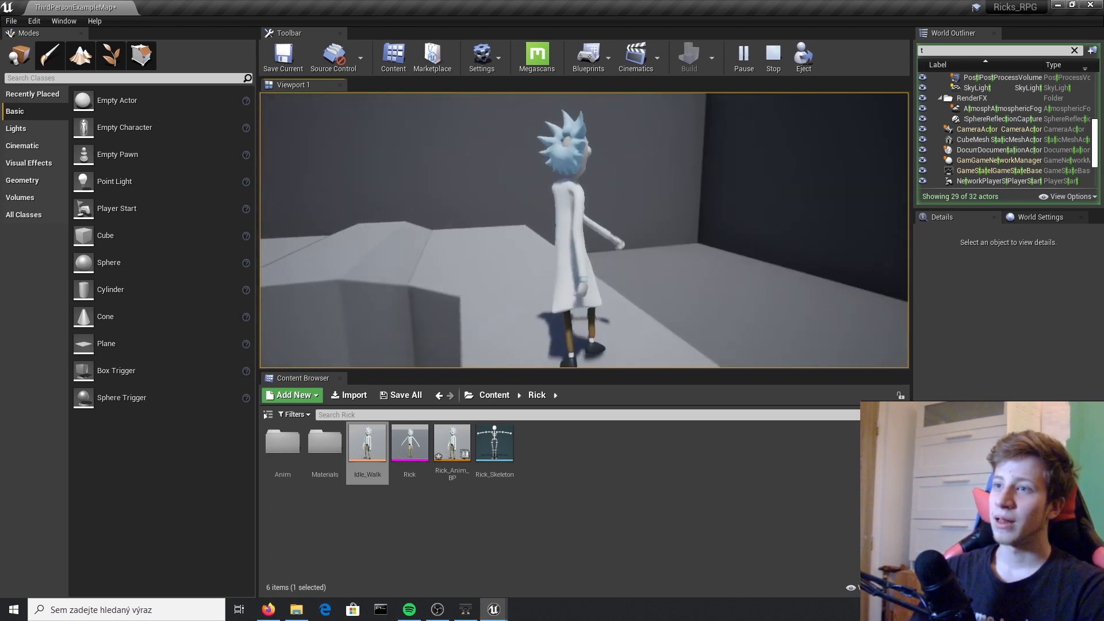
key(w)
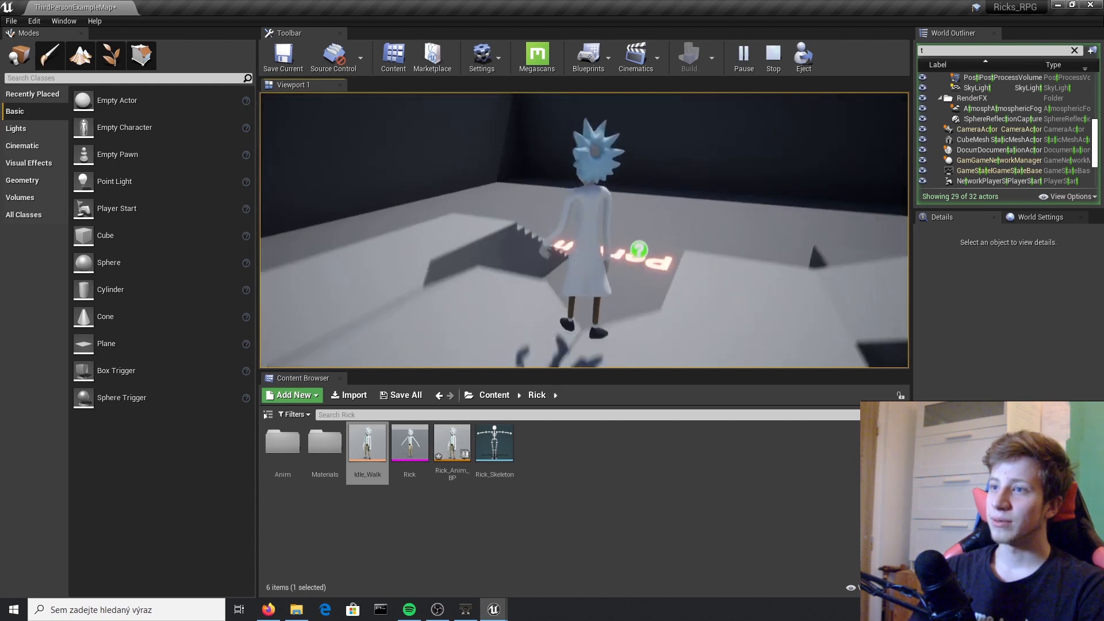
key(w)
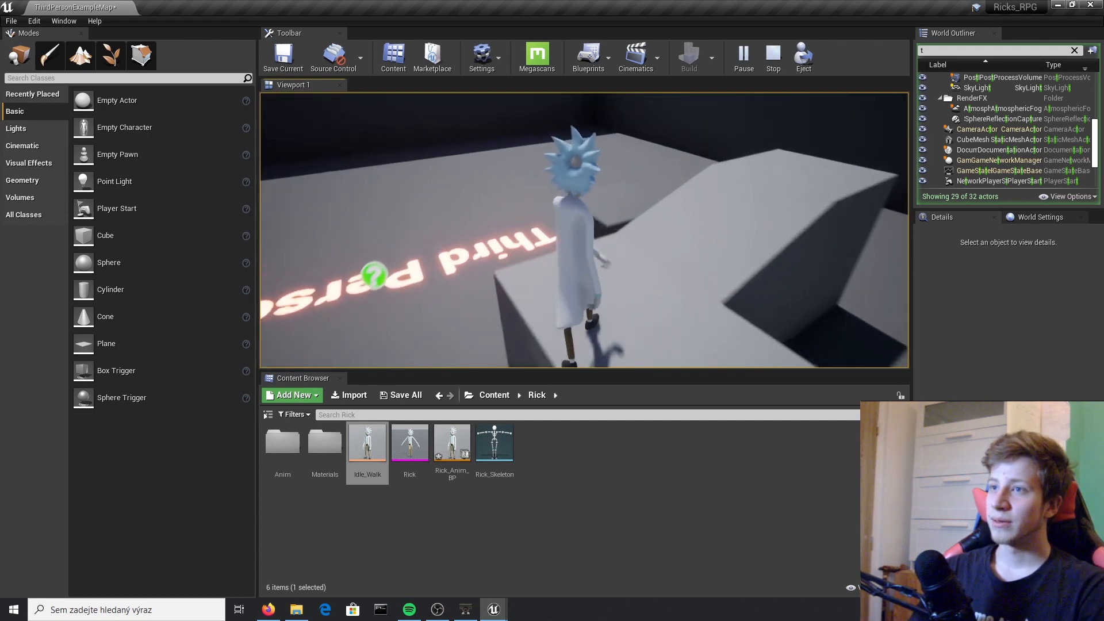
key(w)
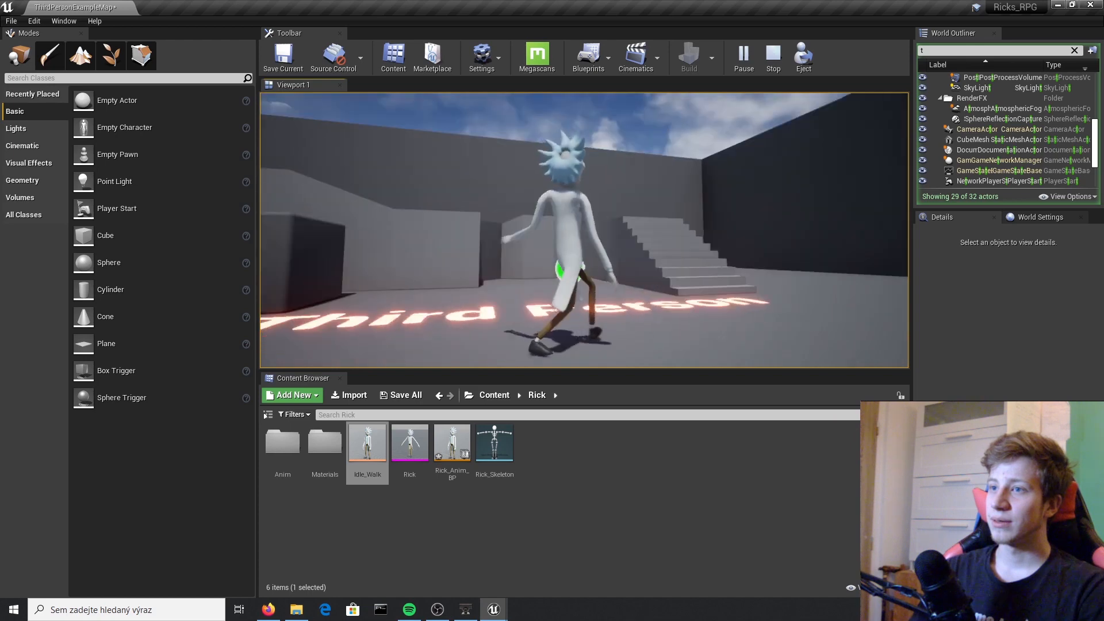
key(w)
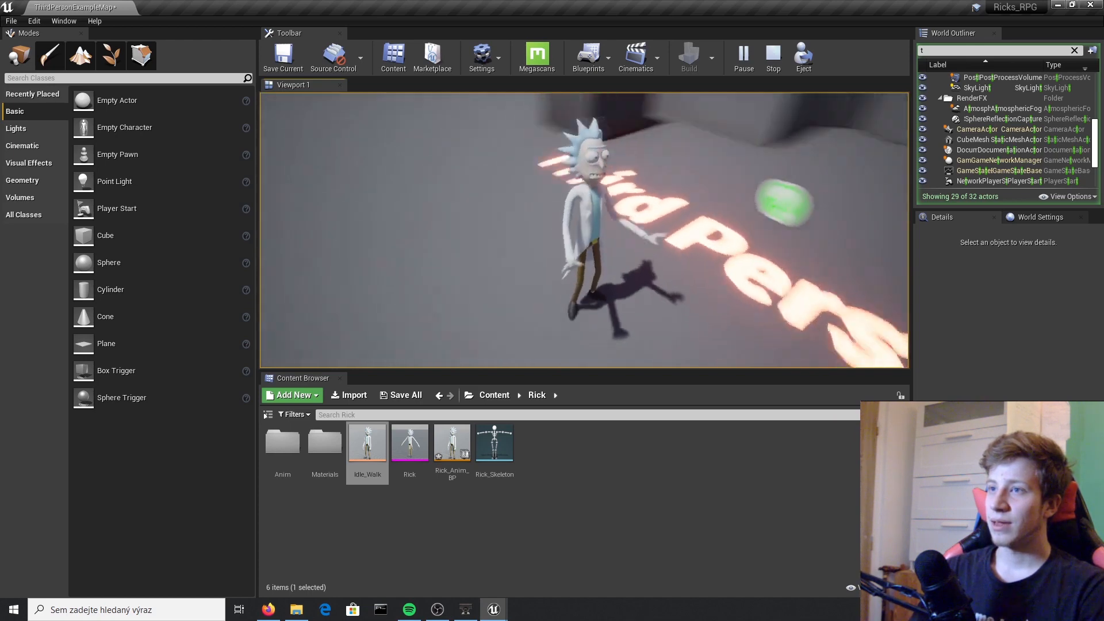
key(s)
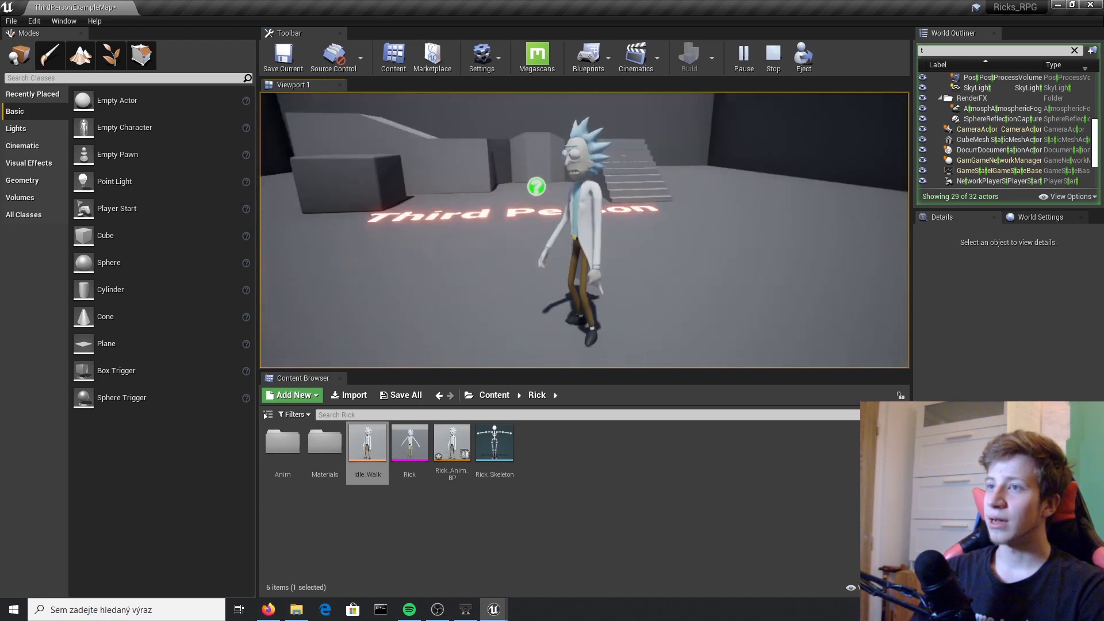
key(d)
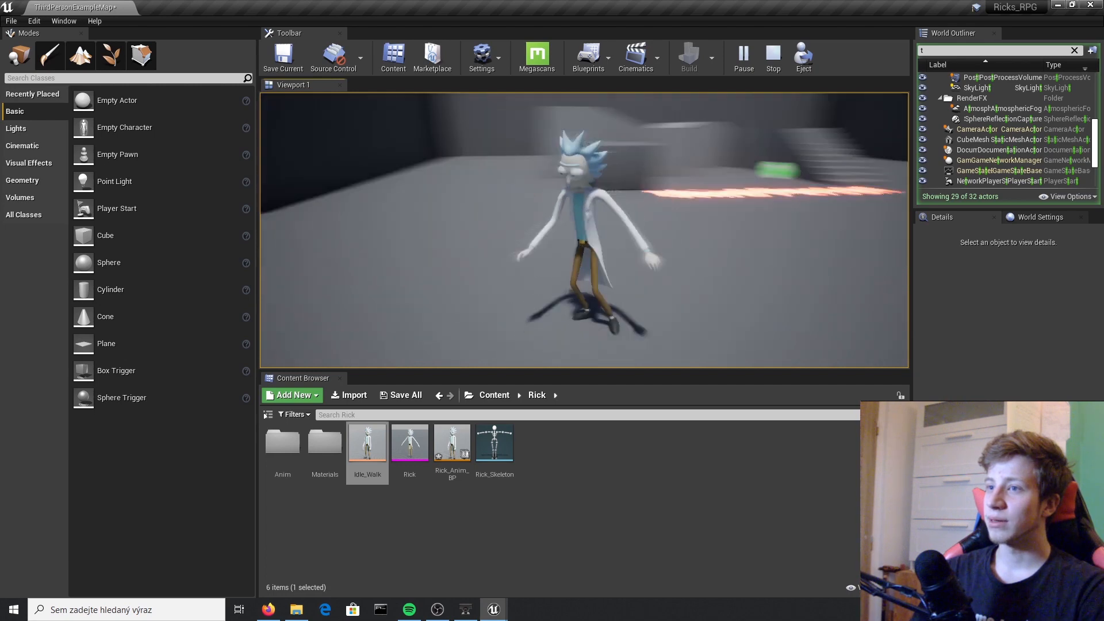
key(w)
key(s)
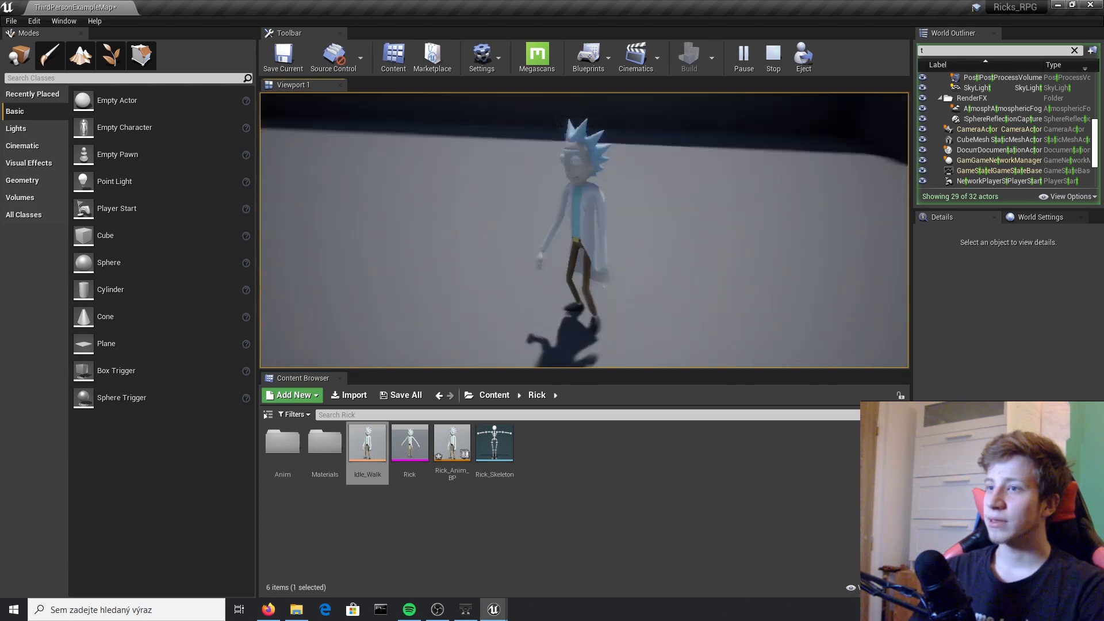
key(a)
key(s)
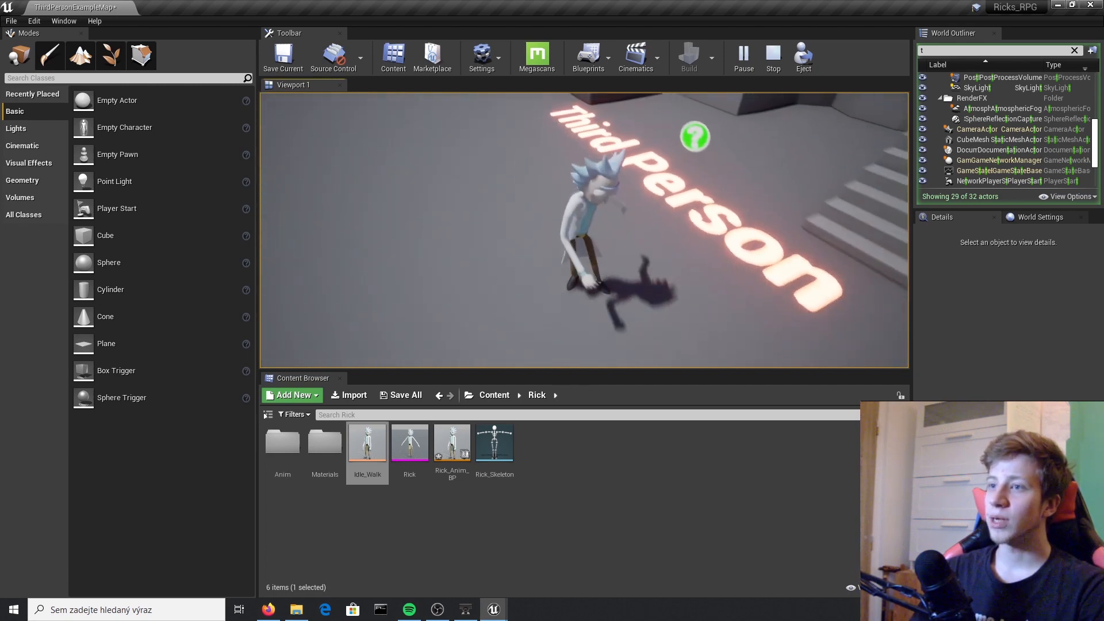
key(a)
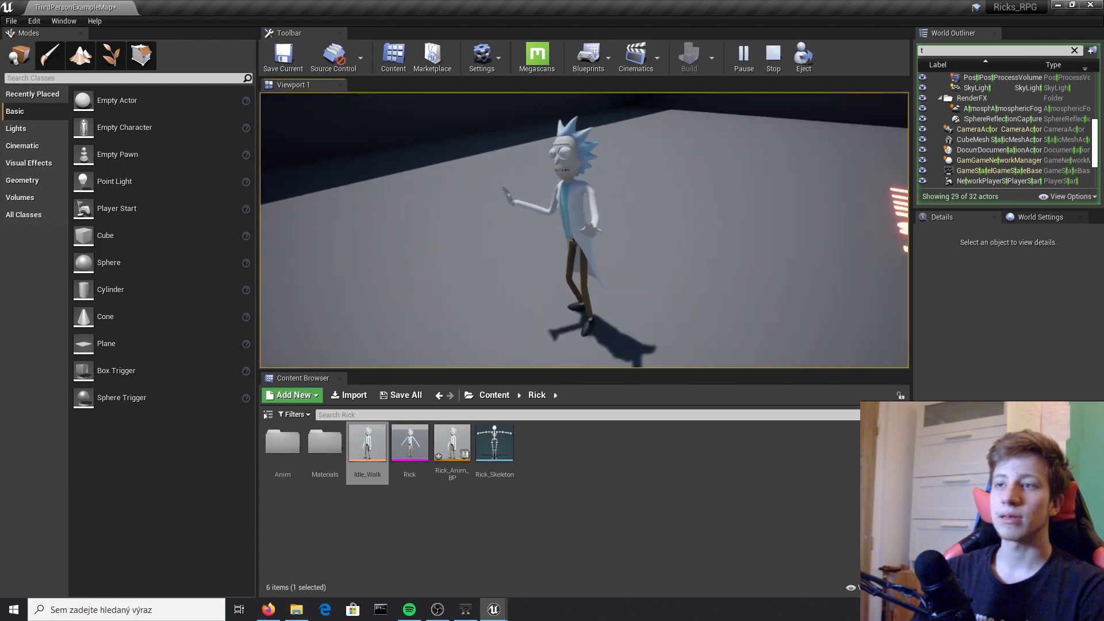
key(w)
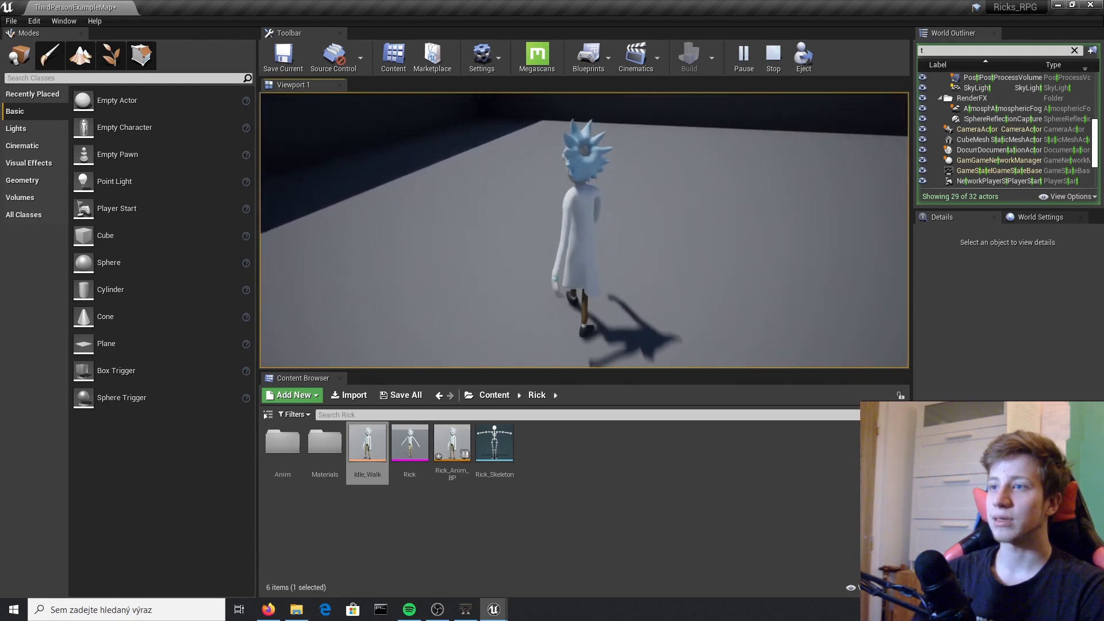
key(w)
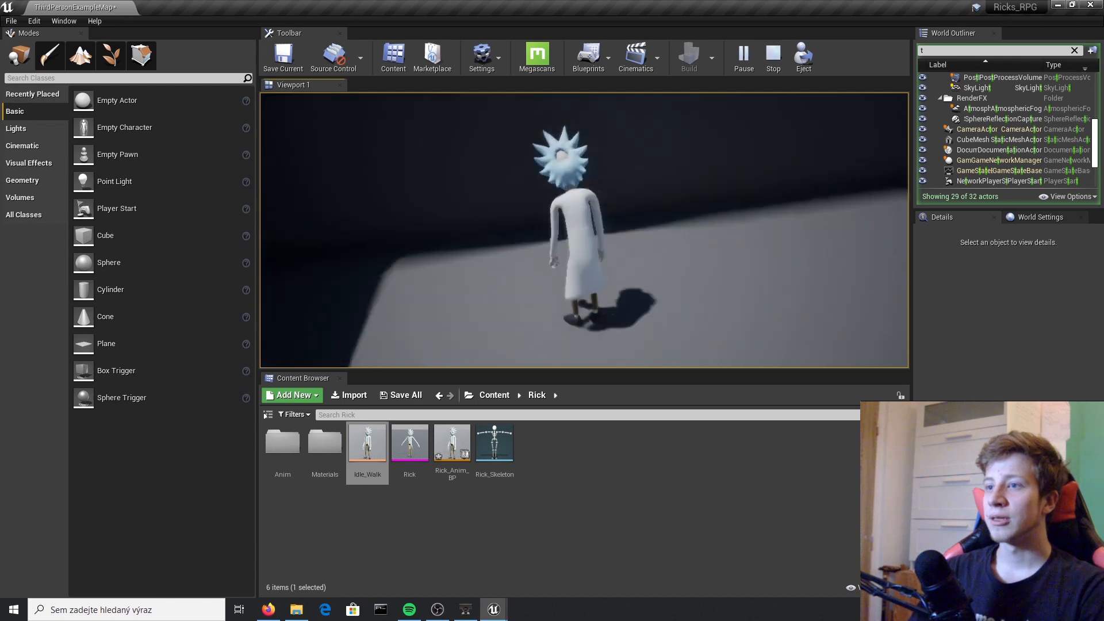
key(w)
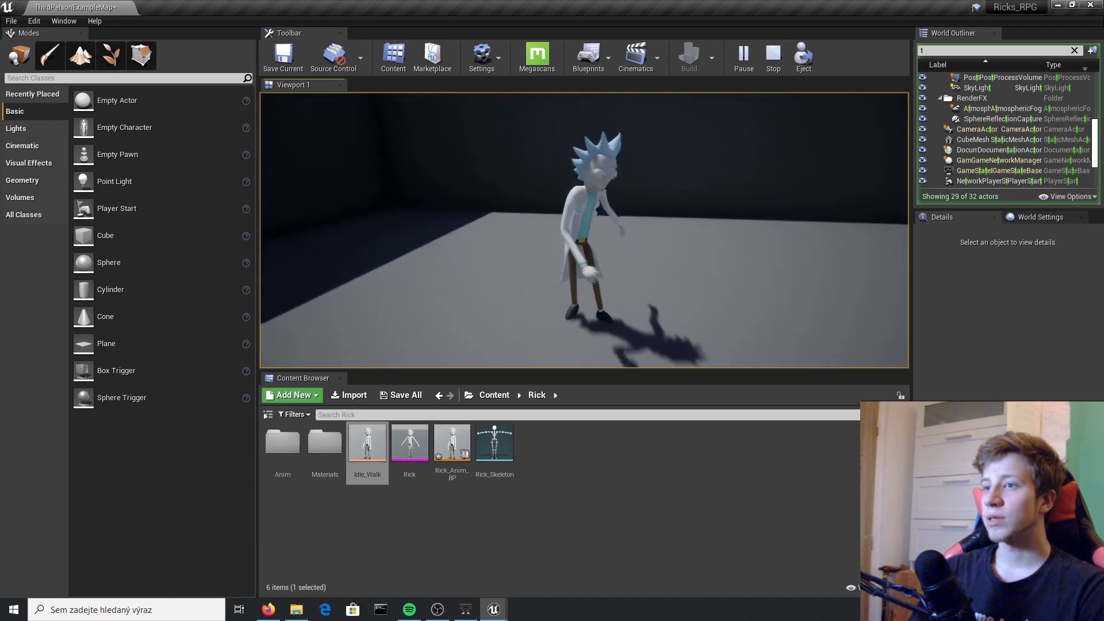
key(s)
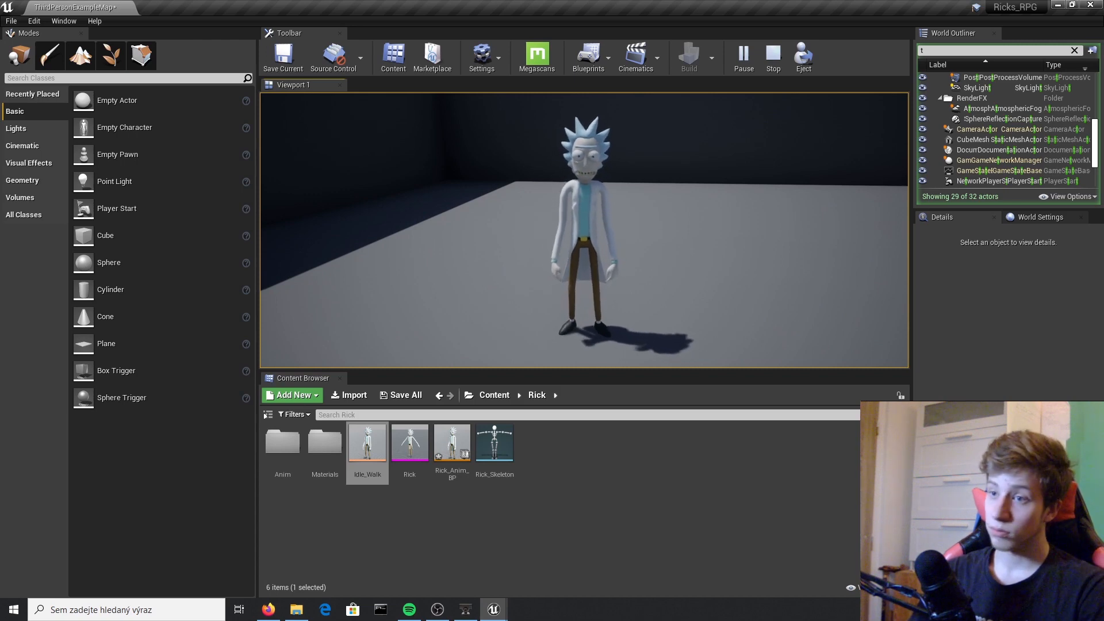
key(Escape)
Step: View Rick from behind in the level and select the ThirdPersonCharacter actor
right_drag(748, 283, 886, 281)
key(d)
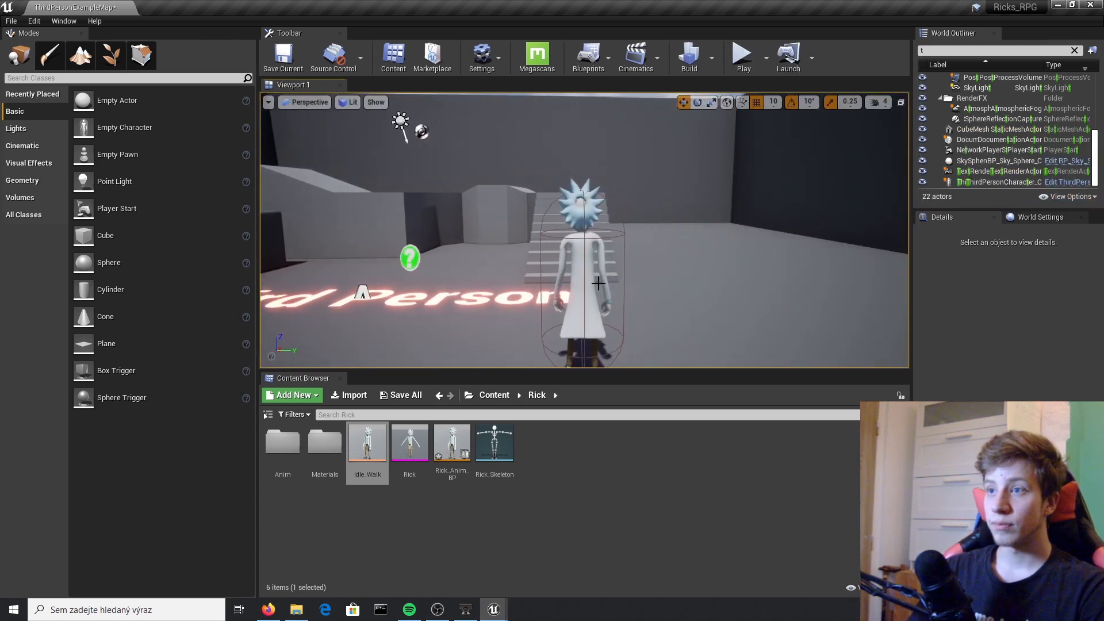
click(592, 311)
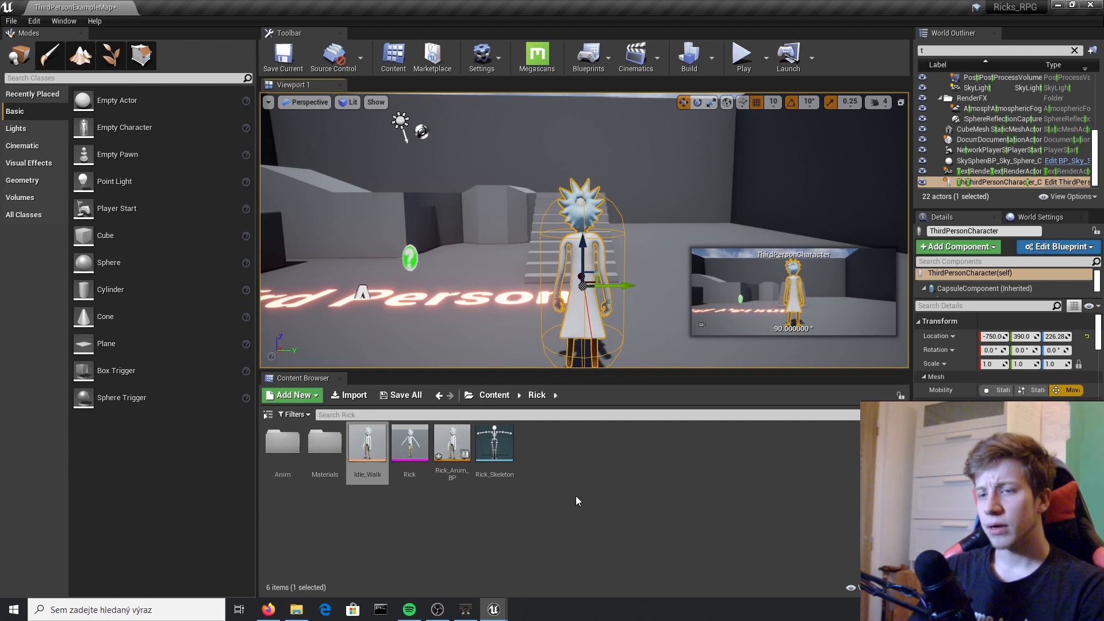
Step: Look through Rick's Anim folder, and browse to the Weapons folder inside InfinityBladeWeapons
click(298, 467)
double_click(299, 467)
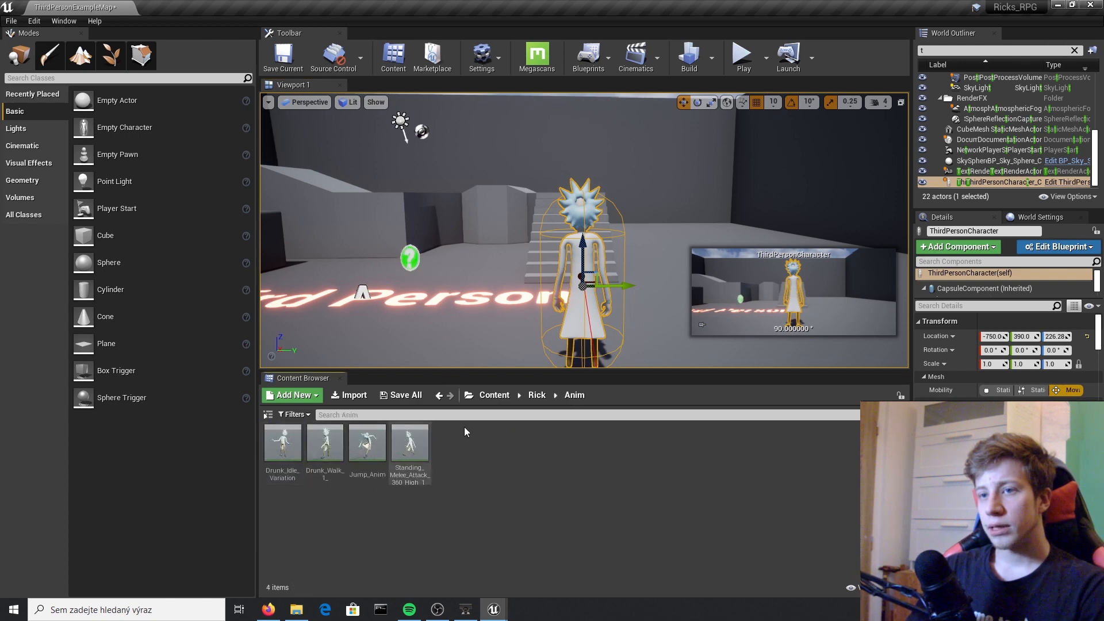
click(519, 401)
click(503, 401)
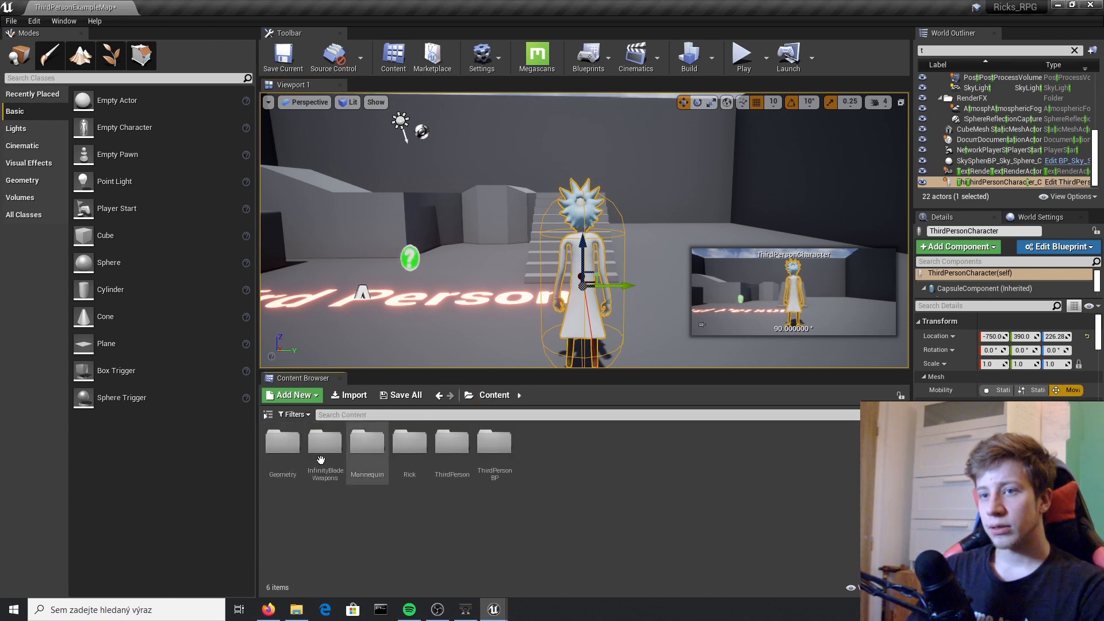
double_click(330, 475)
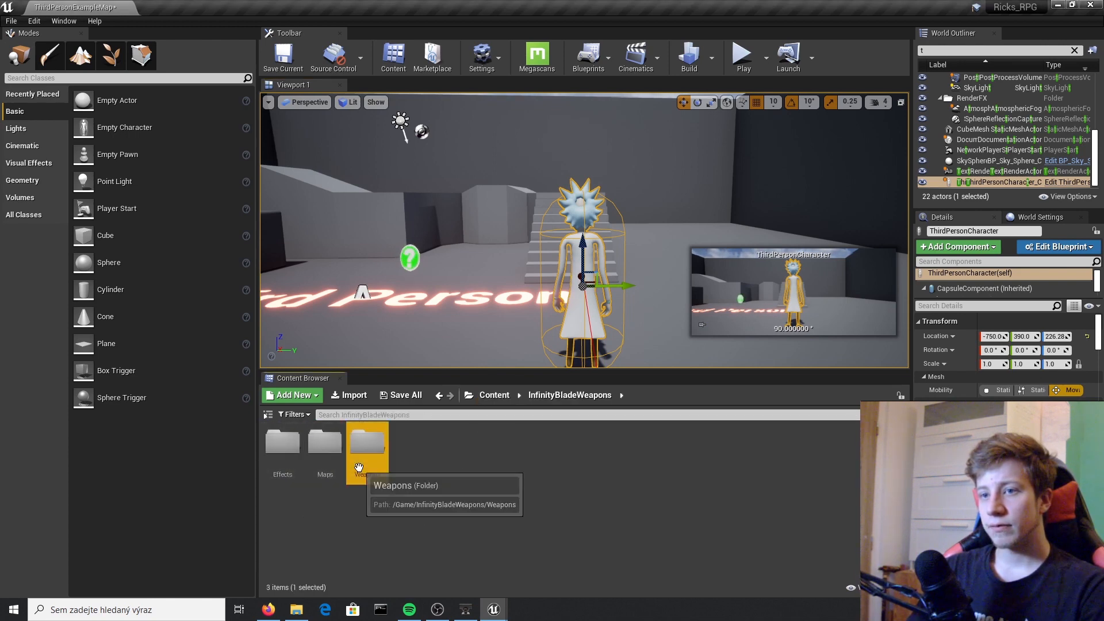
double_click(367, 460)
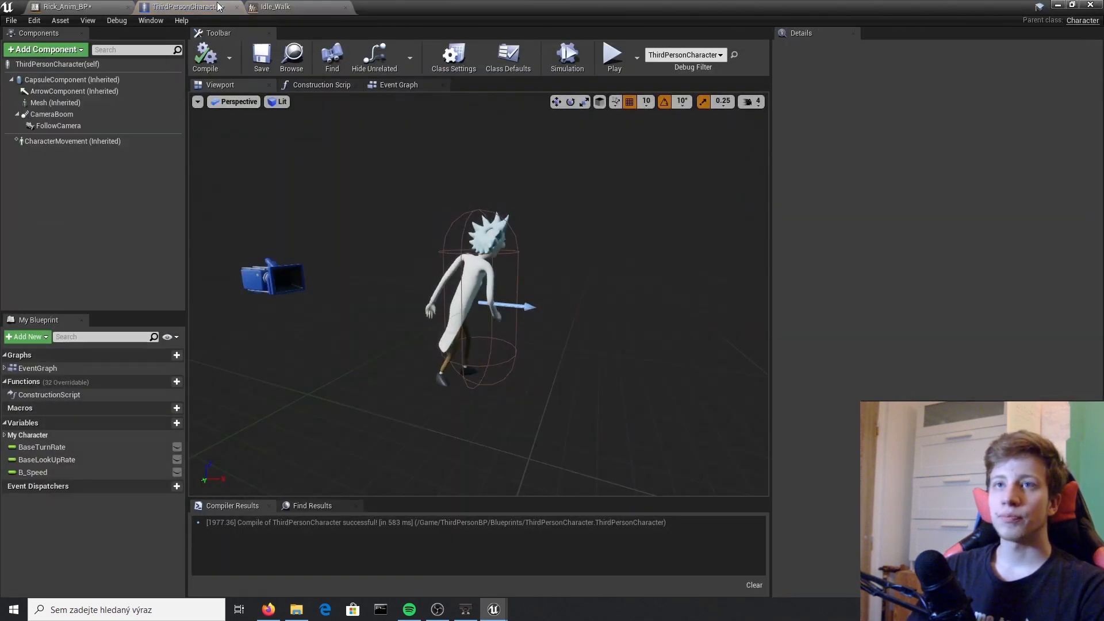
Step: Review the open Rick_Anim_BP and ThirdPersonCharacter editors, and close the Idle_Walk blend space
click(78, 6)
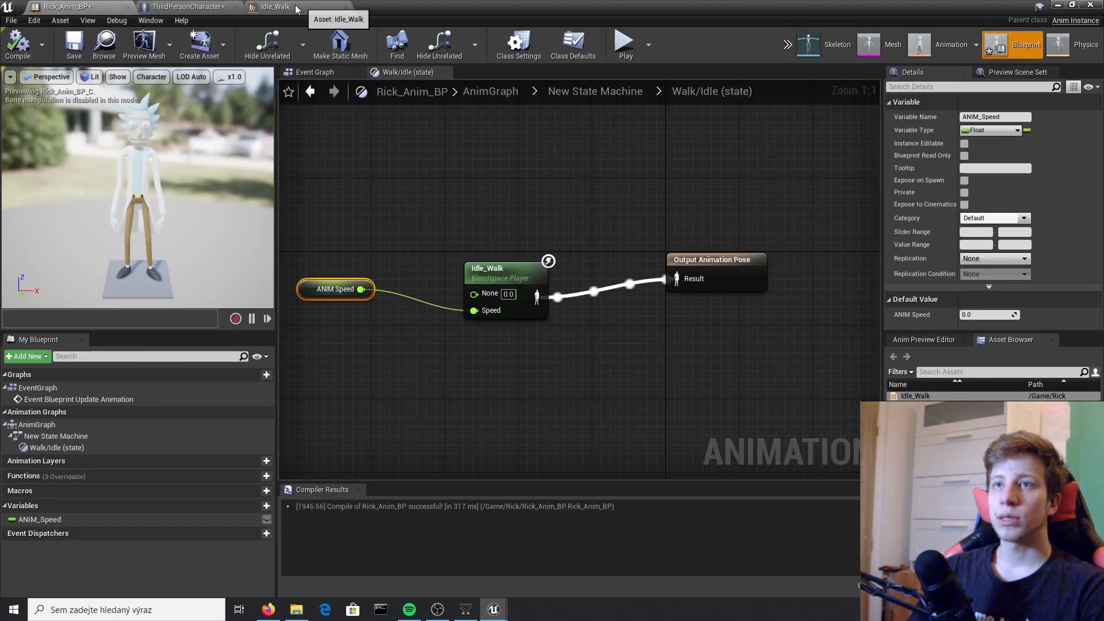
click(217, 7)
click(341, 9)
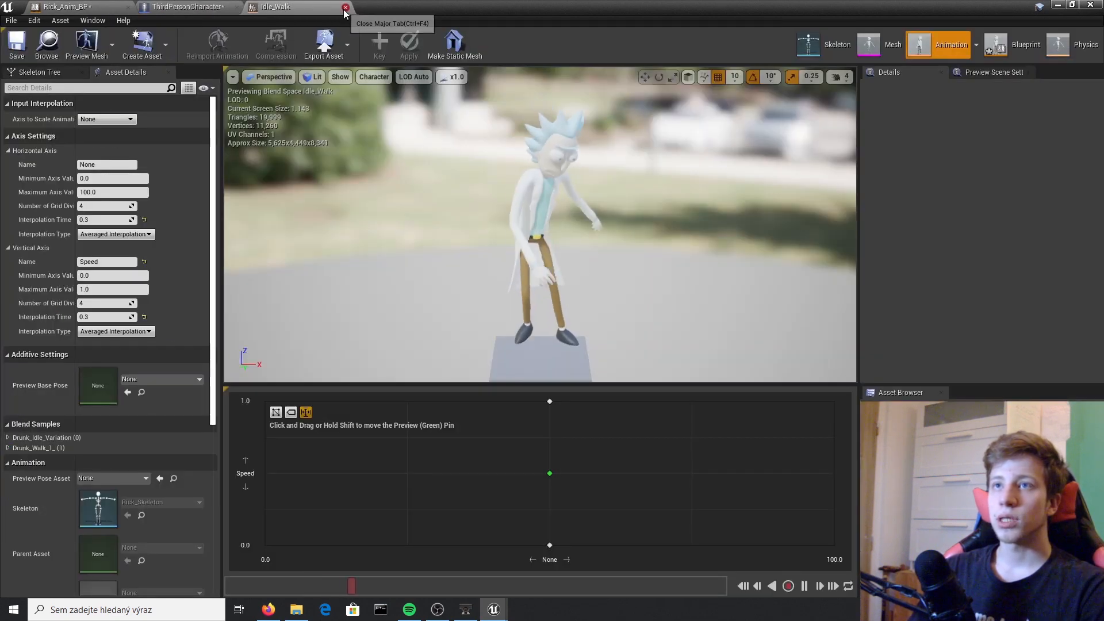
click(345, 7)
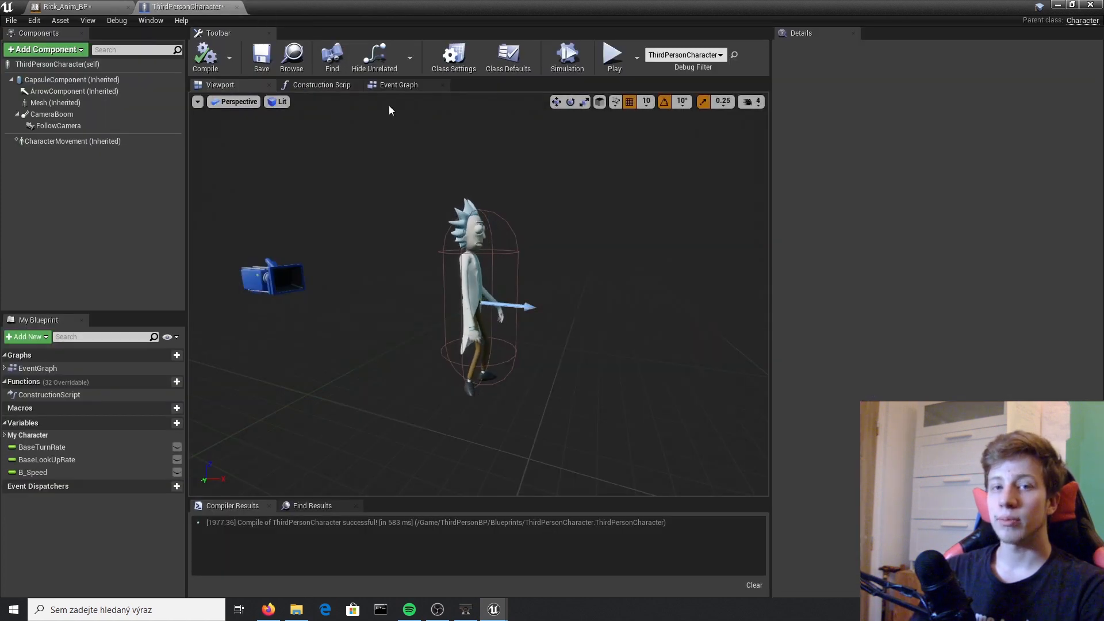
Step: Open ThirdPersonCharacter's Event Graph and add a keyboard T event node below the Jump section
click(410, 85)
scroll(630, 244, down, 12)
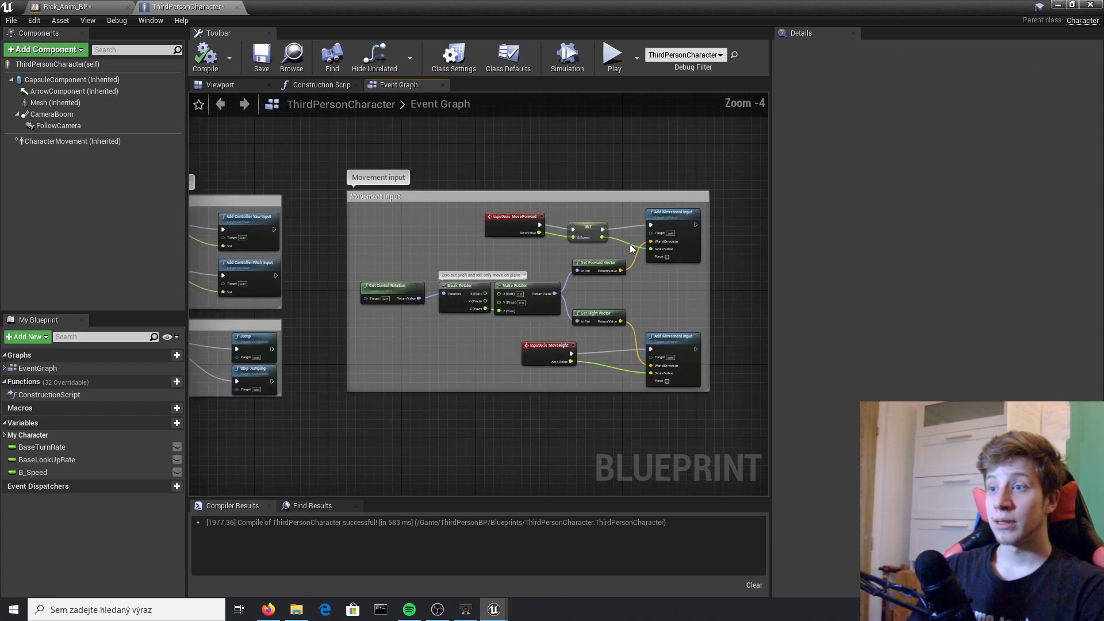
scroll(559, 359, up, 5)
right_drag(591, 336, 499, 390)
scroll(403, 295, up, 4)
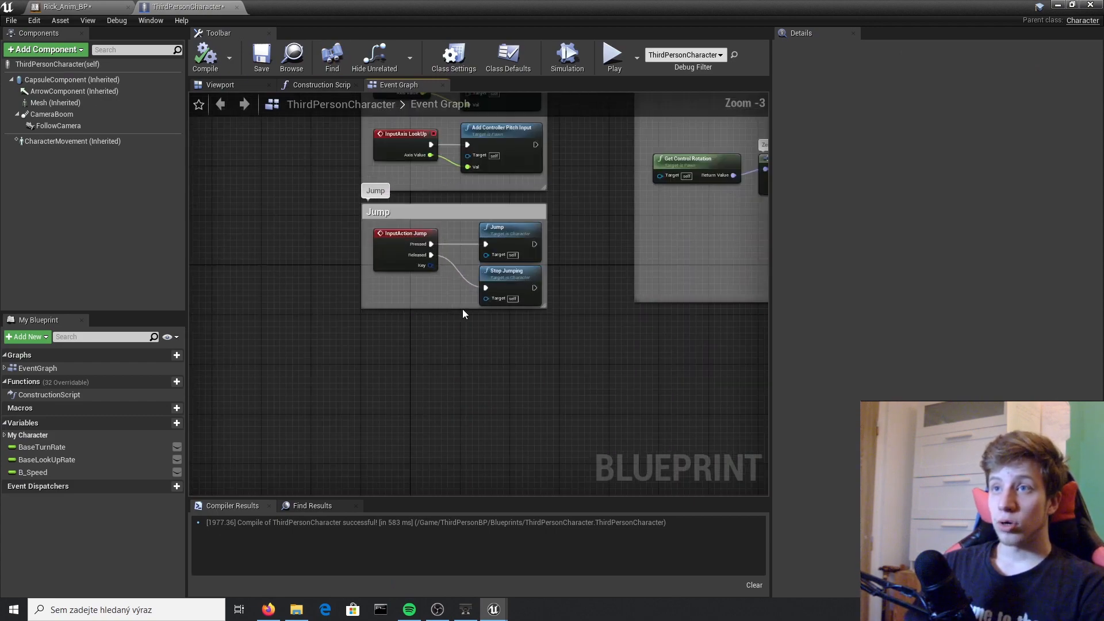
right_drag(579, 423, 578, 345)
right_click(350, 329)
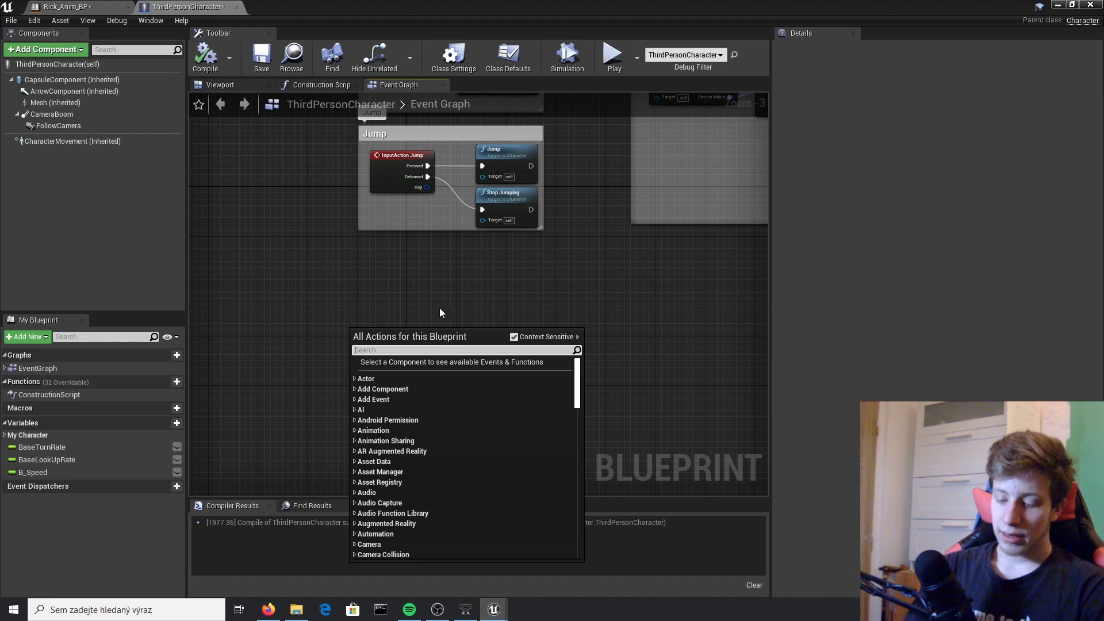
text(ke)
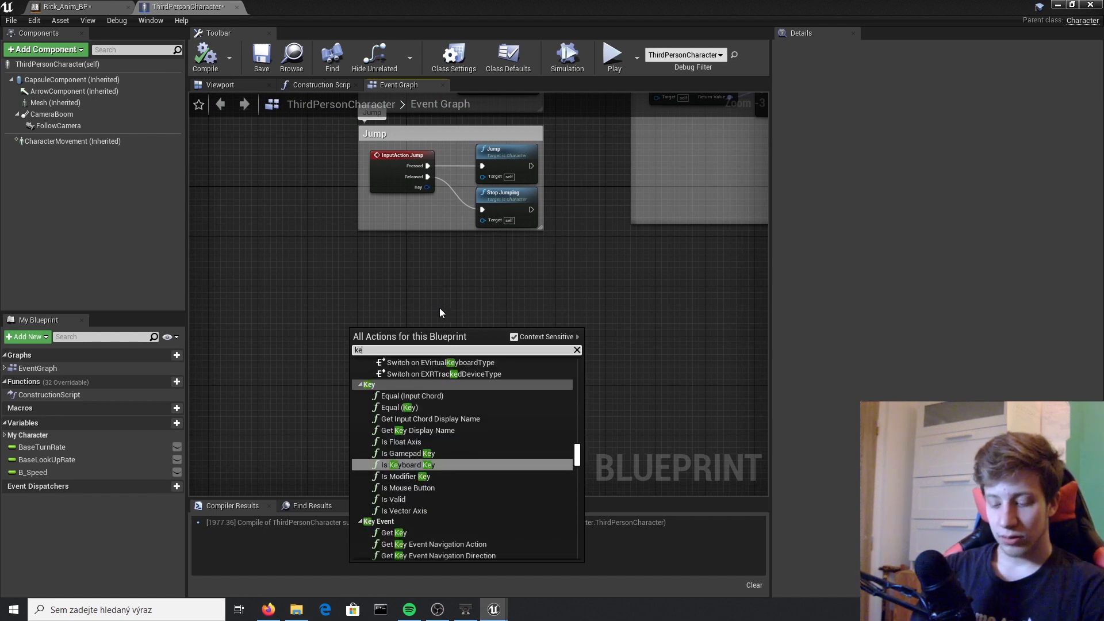
text(yboard)
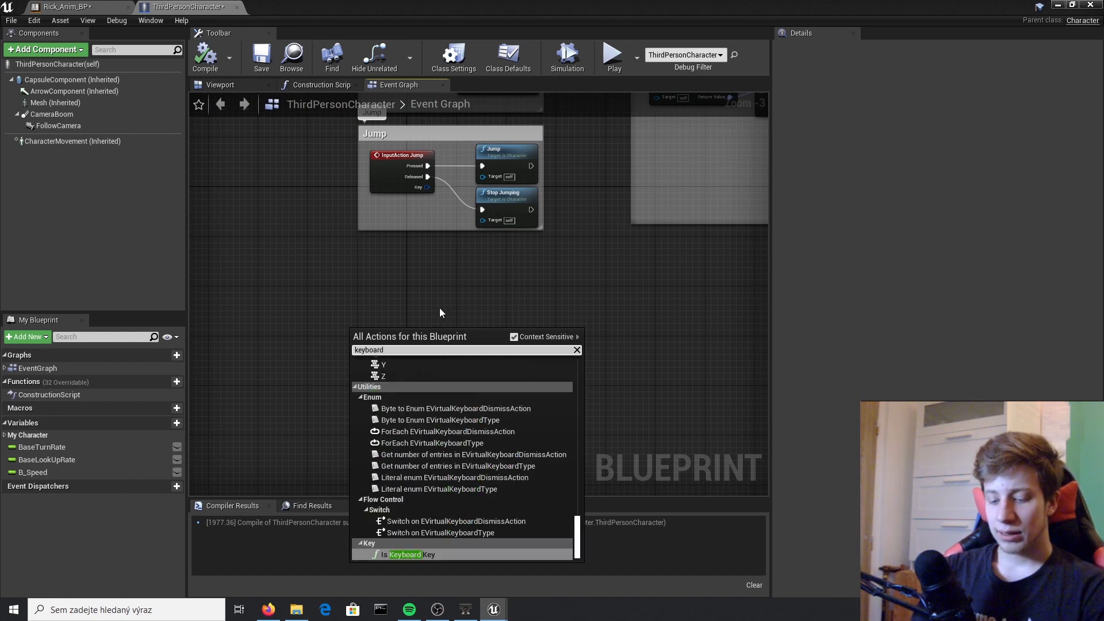
text( t)
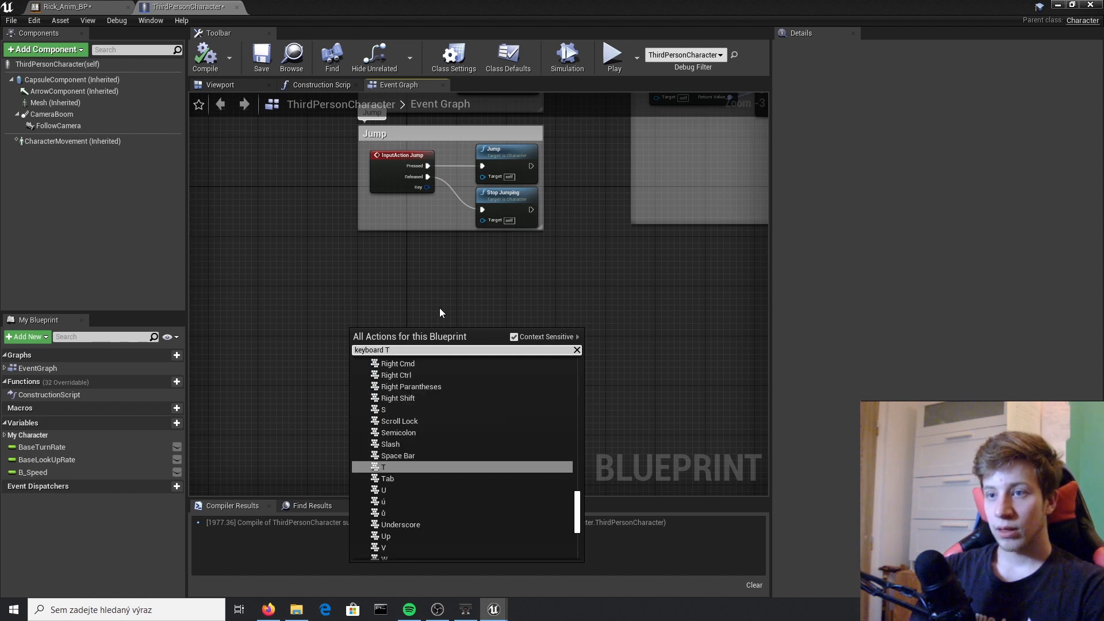
key(Return)
scroll(428, 275, up, 3)
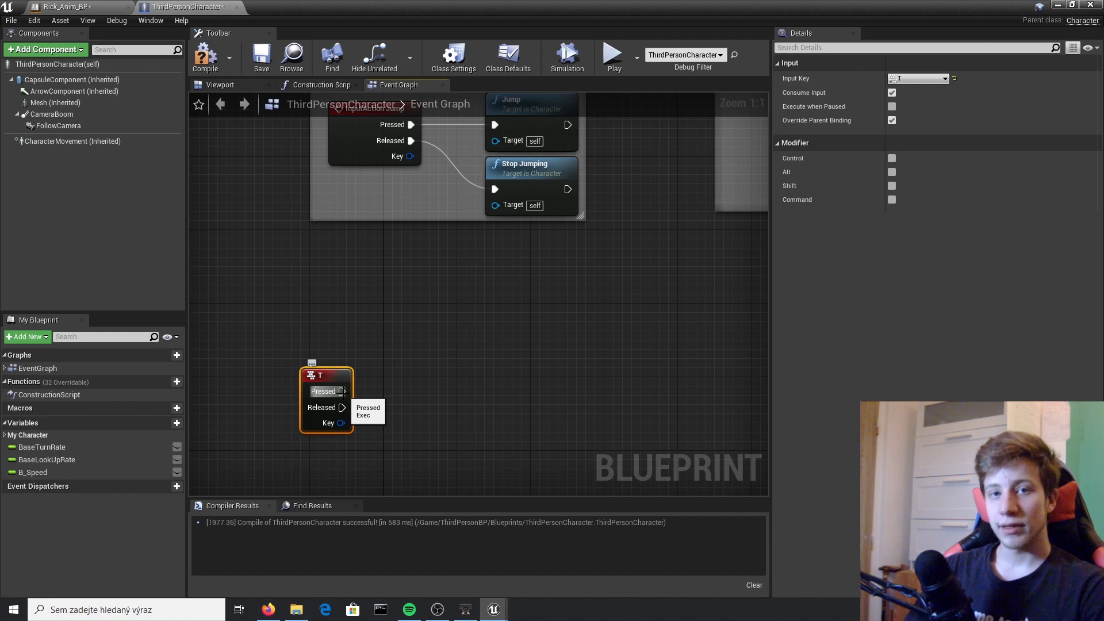
Step: Add a Boolean variable named Attack to ThirdPersonCharacter and compile the blueprint
click(177, 422)
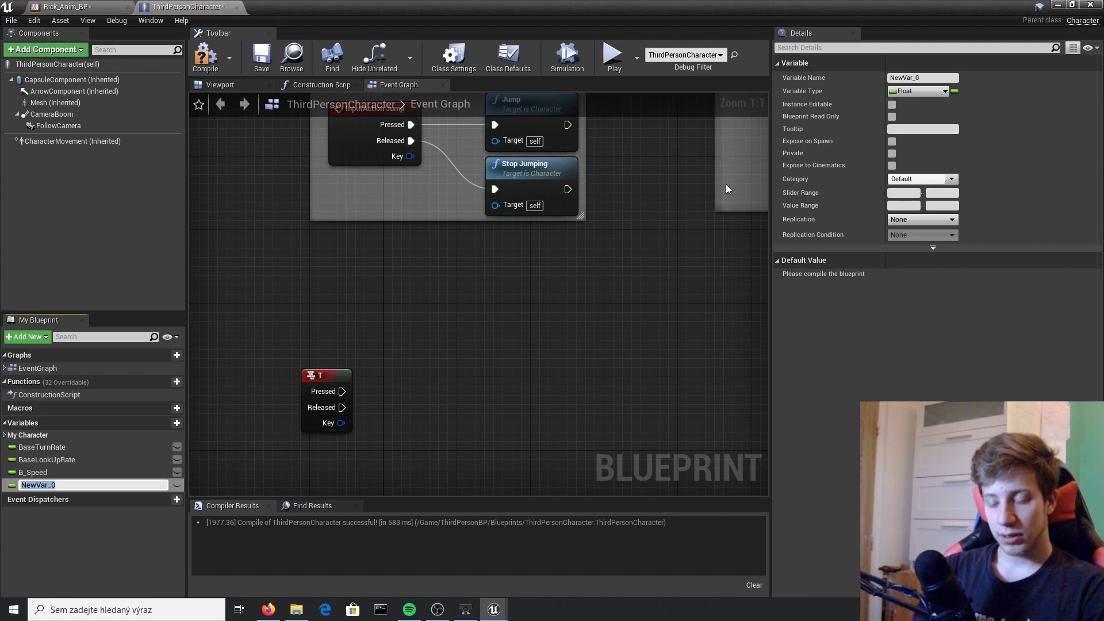
key(Return)
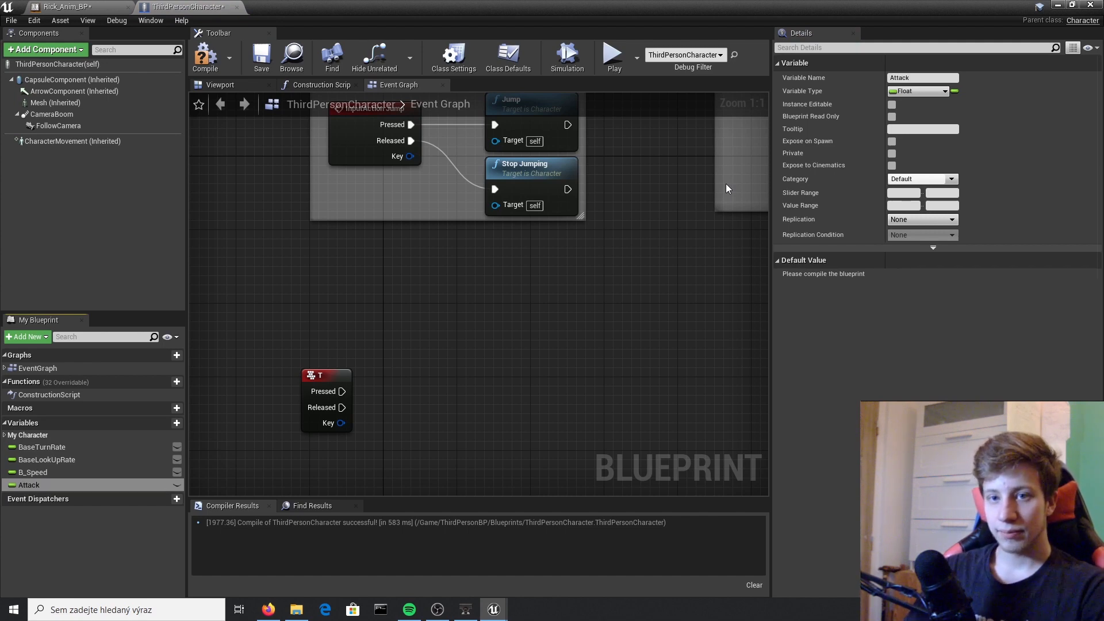
click(929, 94)
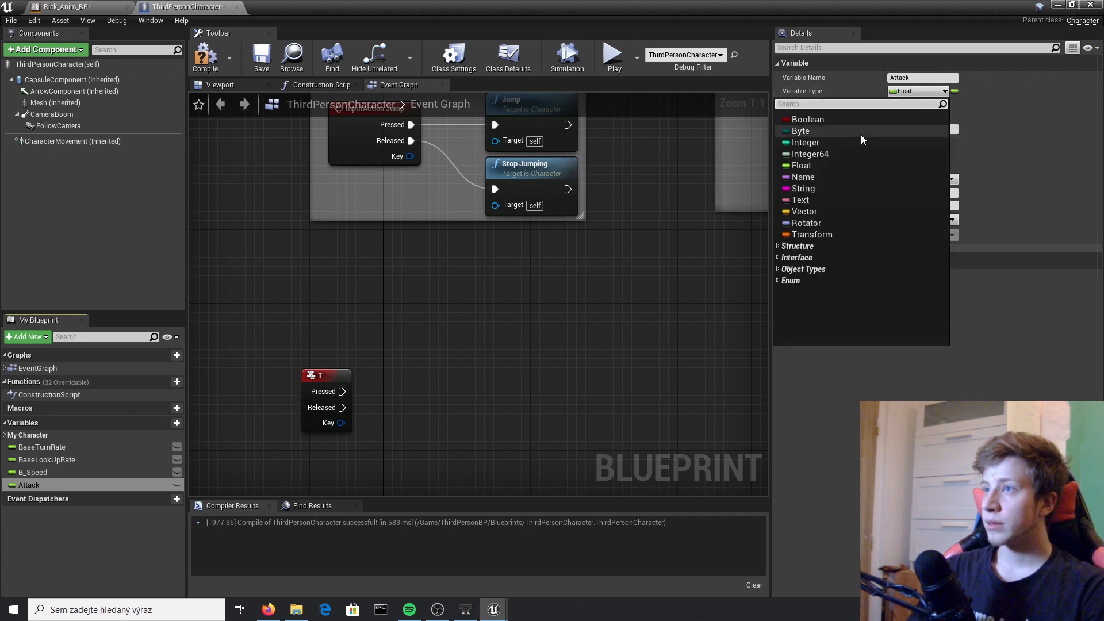
click(857, 119)
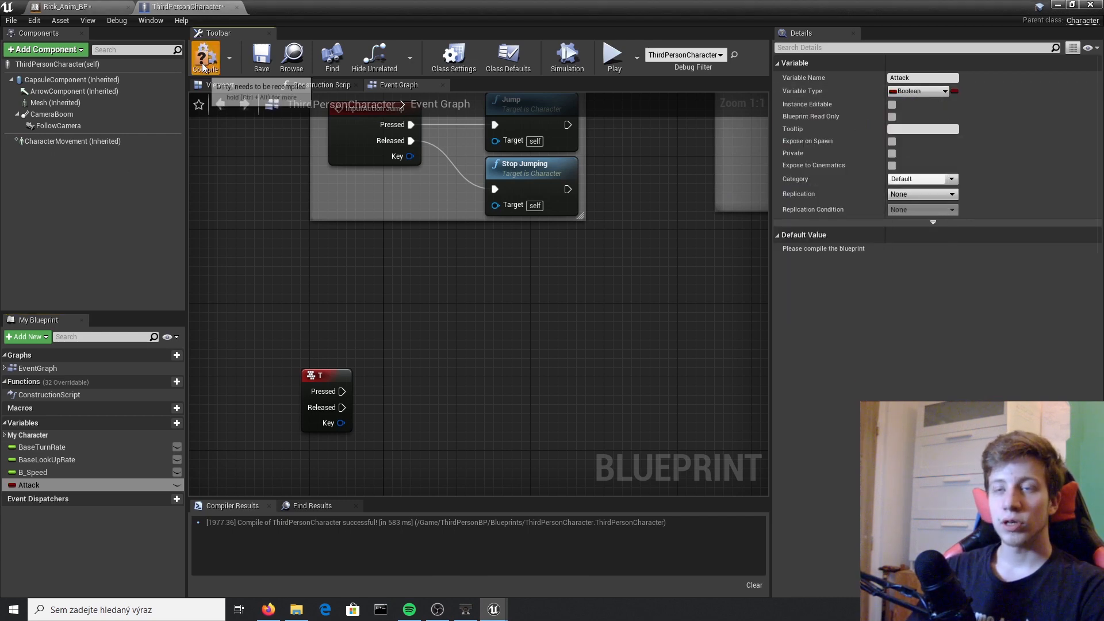
click(204, 57)
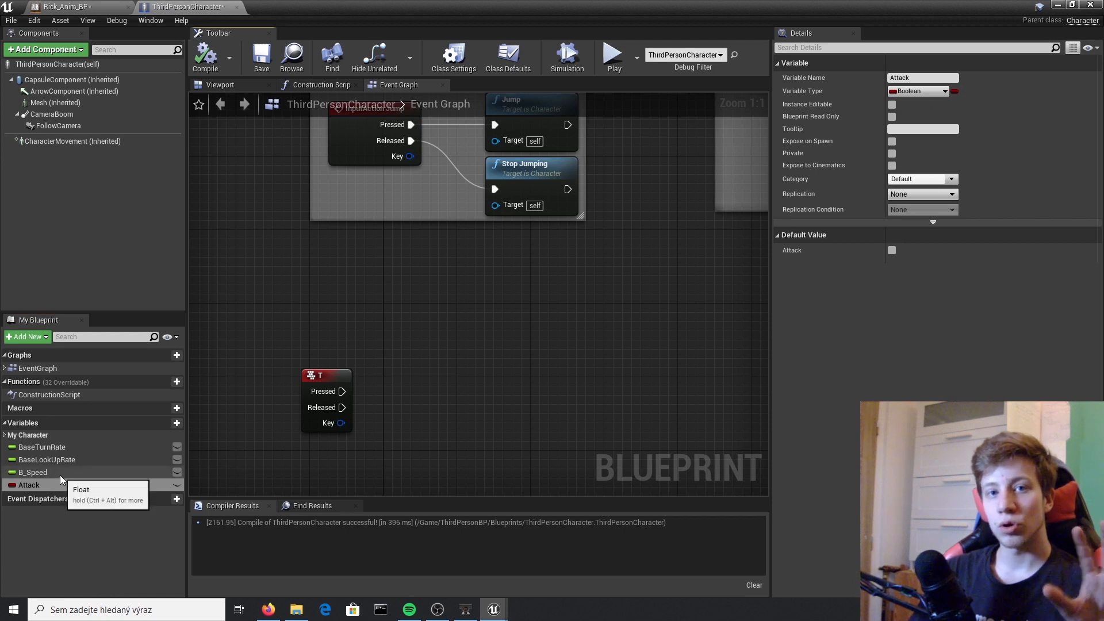
Step: Connect a Set Attack node with its value enabled to the T event's Pressed output, and compile ThirdPersonCharacter
drag(53, 485, 342, 391)
click(420, 402)
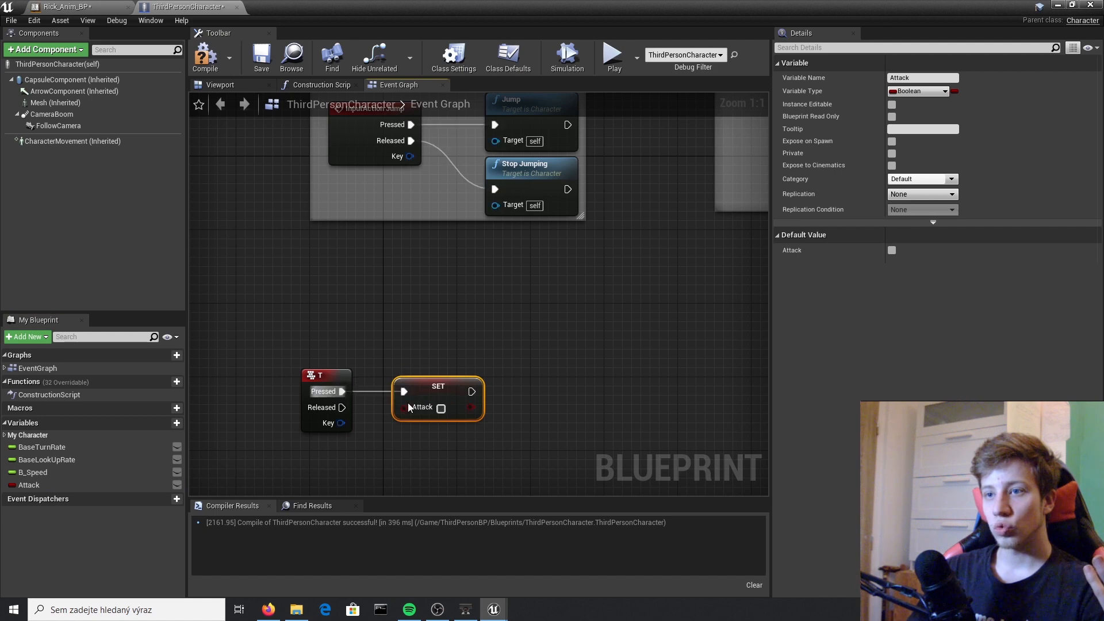
click(441, 408)
drag(446, 415, 473, 387)
click(205, 57)
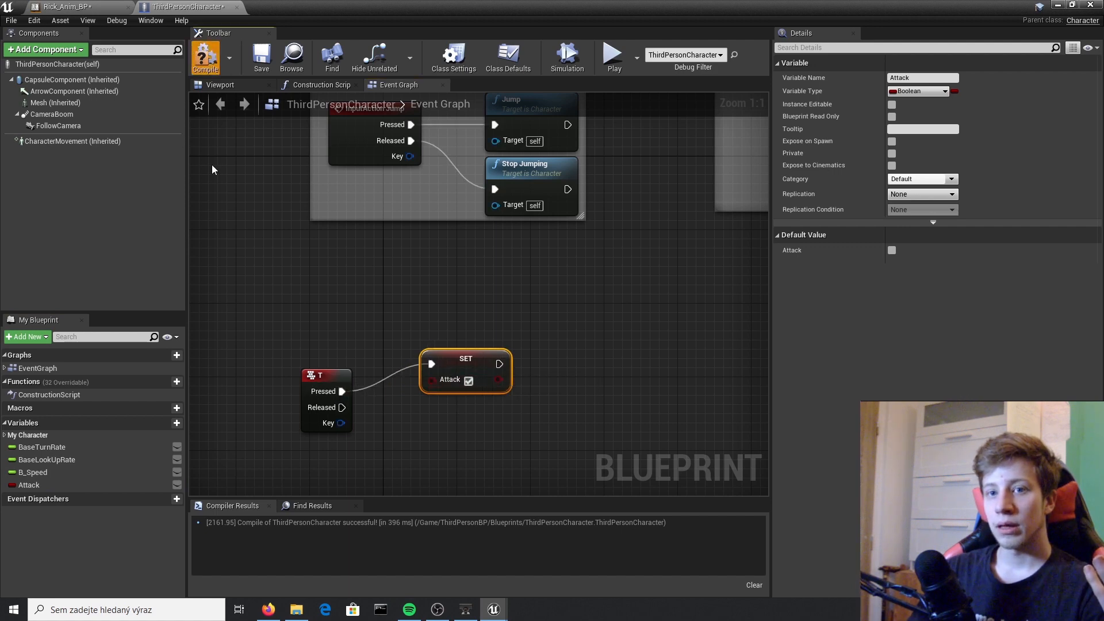
click(58, 486)
drag(479, 374, 487, 383)
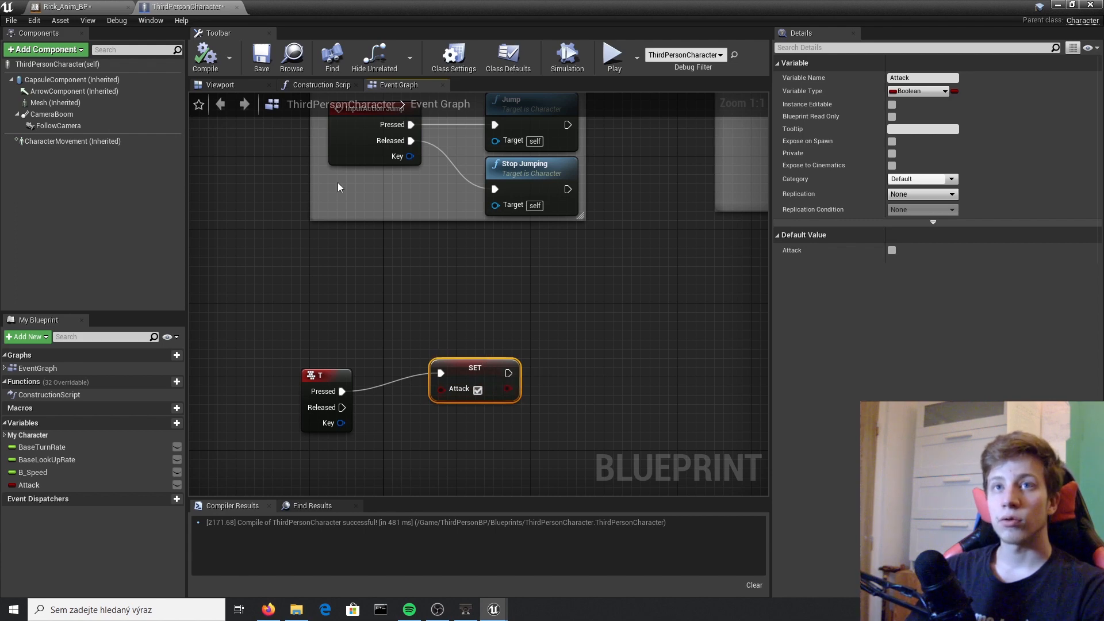
Step: Rename ThirdPersonCharacter's Attack variable to B_Attack and compile the blueprint
click(66, 6)
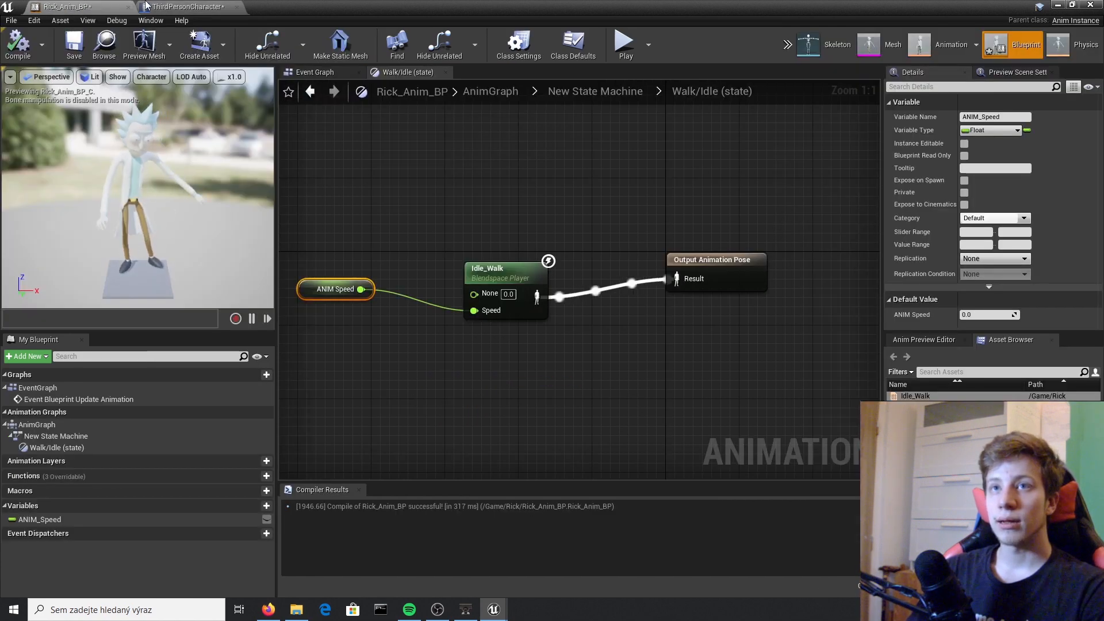
click(179, 6)
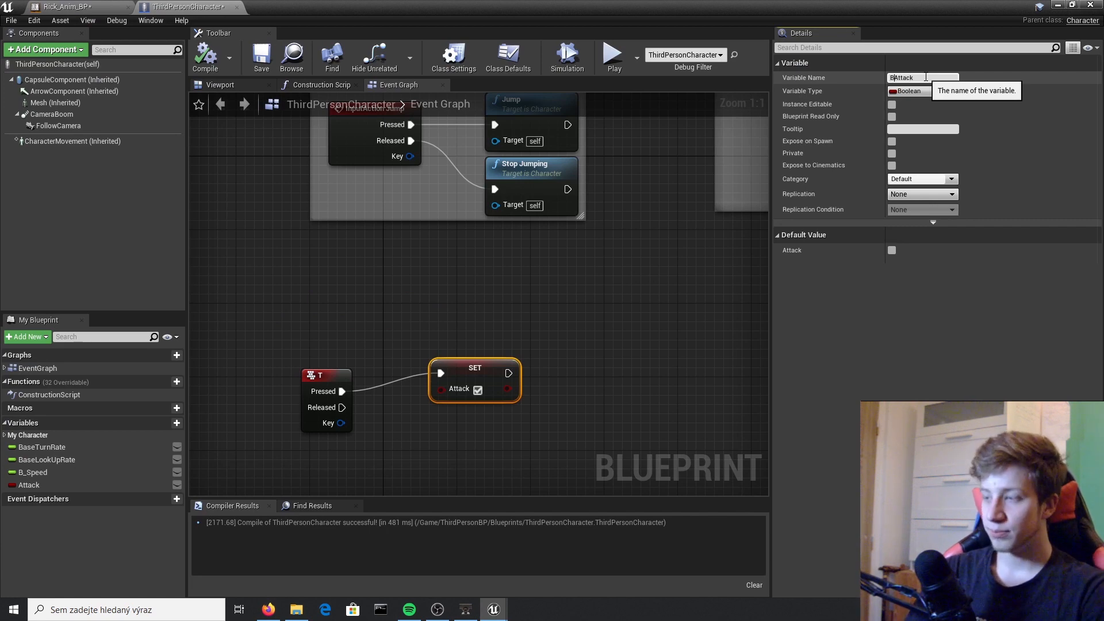
key(Return)
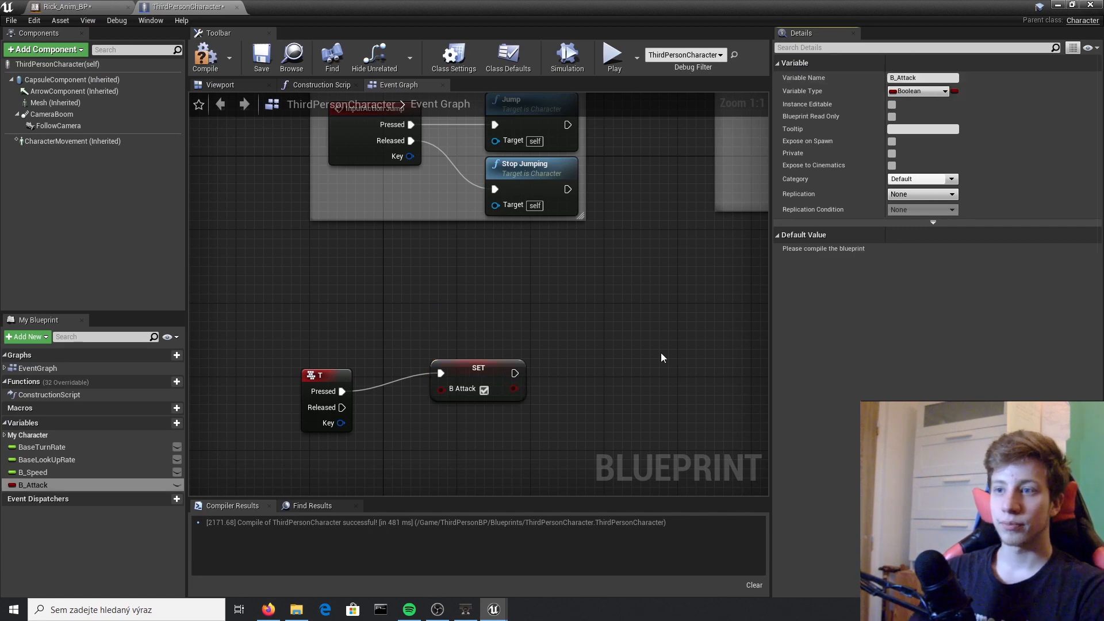
right_drag(662, 358, 566, 310)
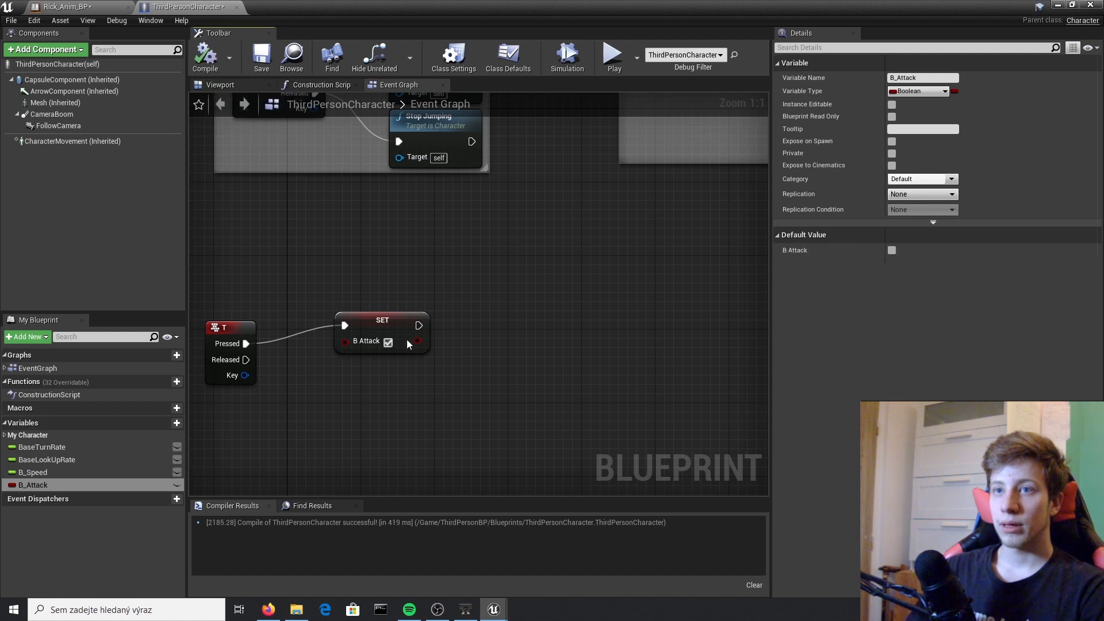
Step: In Rick_Anim_BP's Event Graph, add a Get B Attack node from the cast's As Third Person Character output and compile
click(71, 6)
right_drag(520, 140, 604, 146)
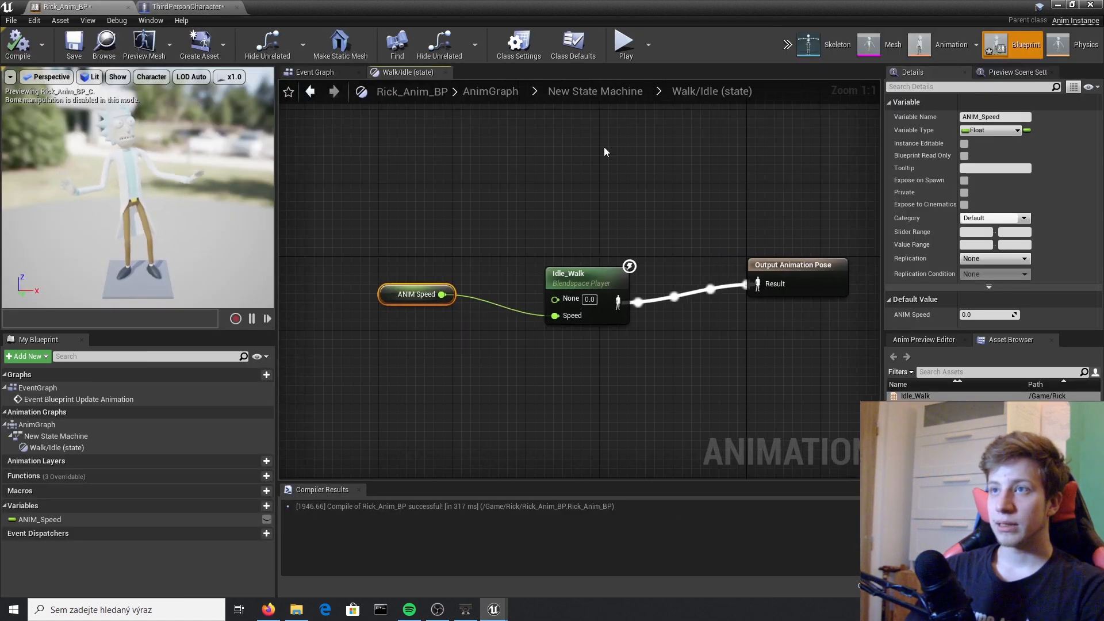
click(322, 71)
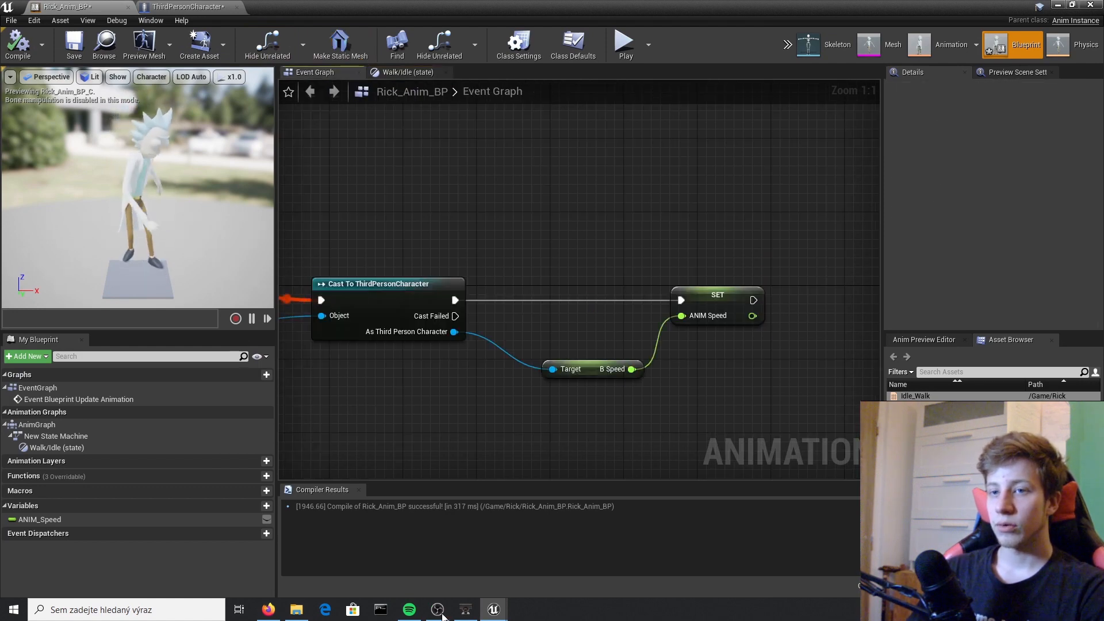
right_drag(701, 335, 524, 329)
right_drag(513, 427, 650, 399)
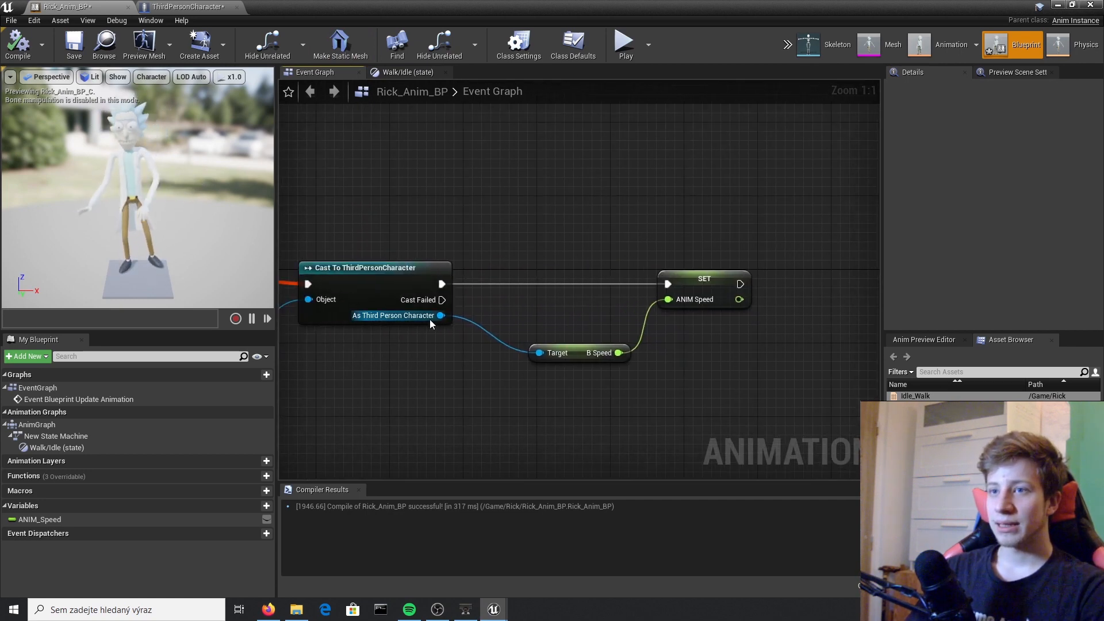
drag(440, 315, 696, 346)
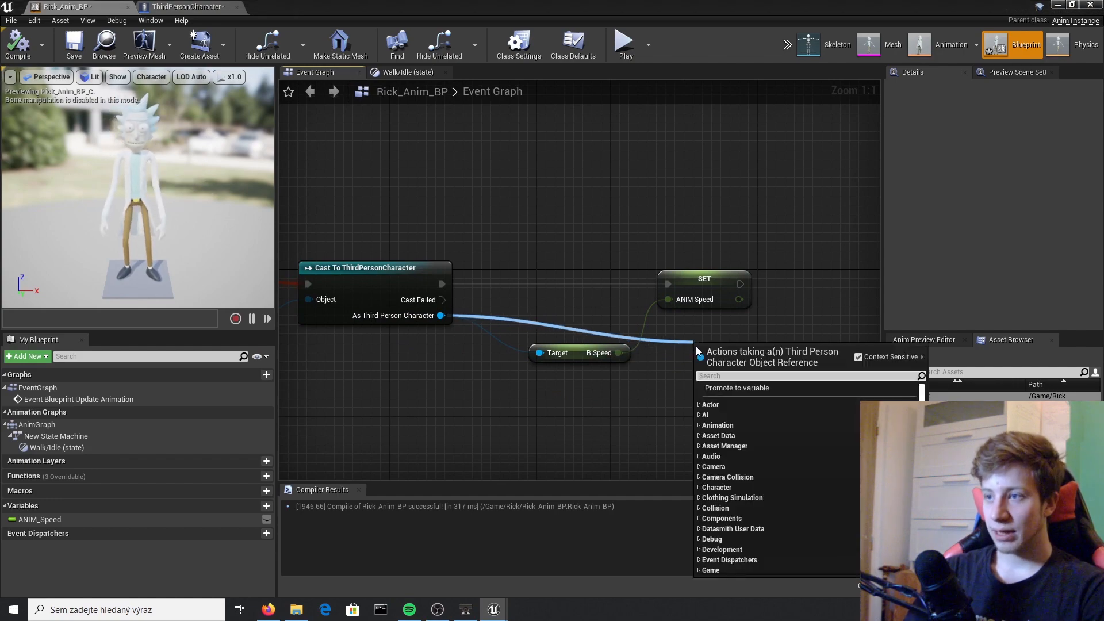
text(B)
key(BackSpace)
text(get)
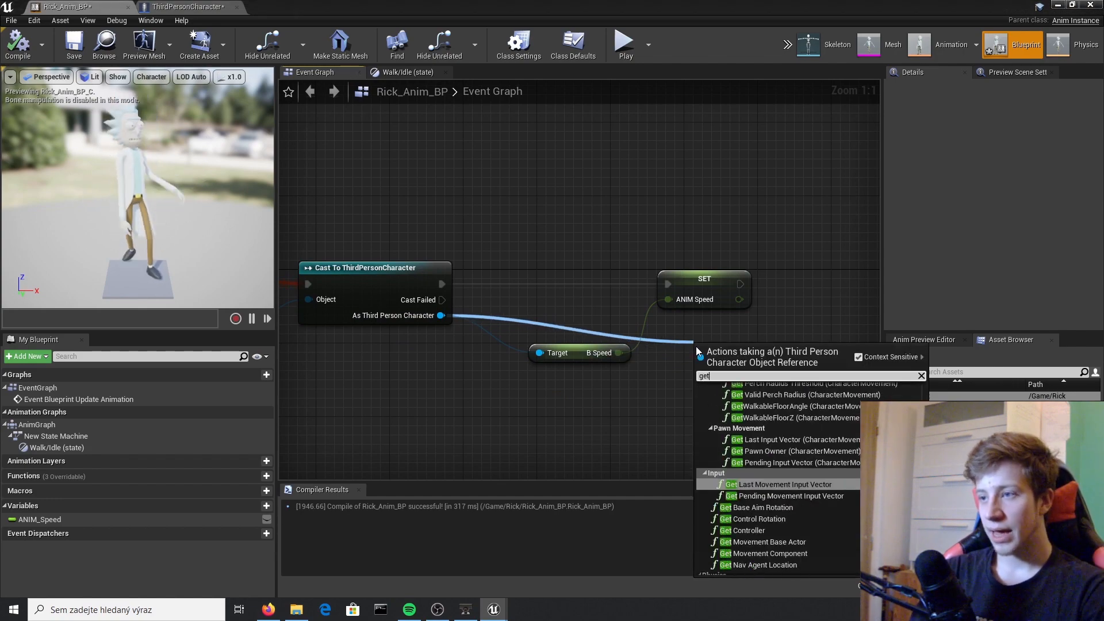
text( B)
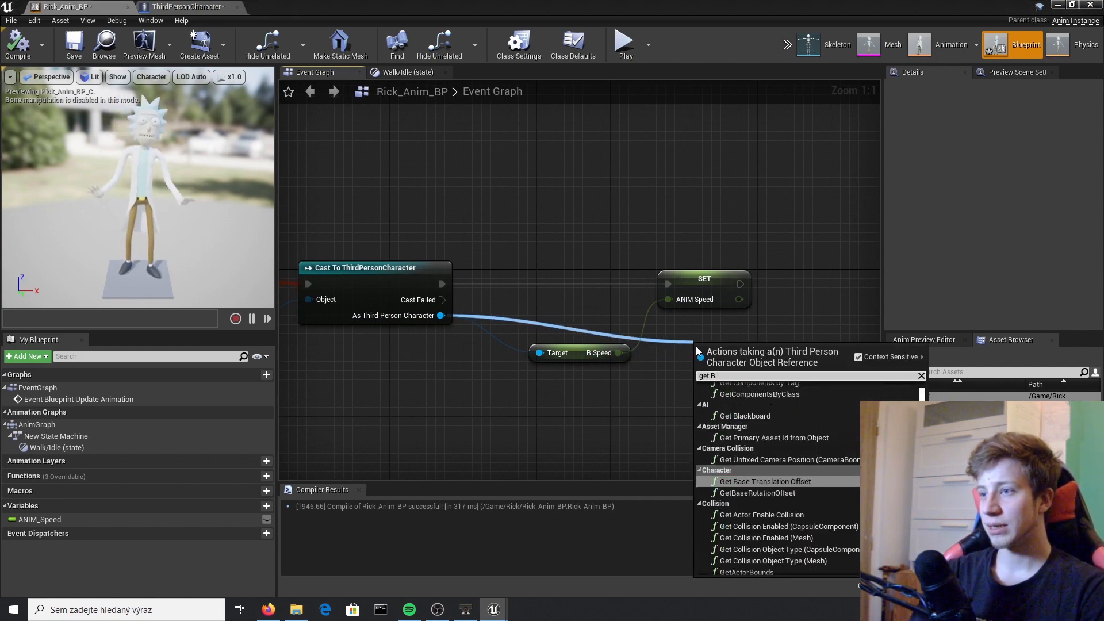
text( attack)
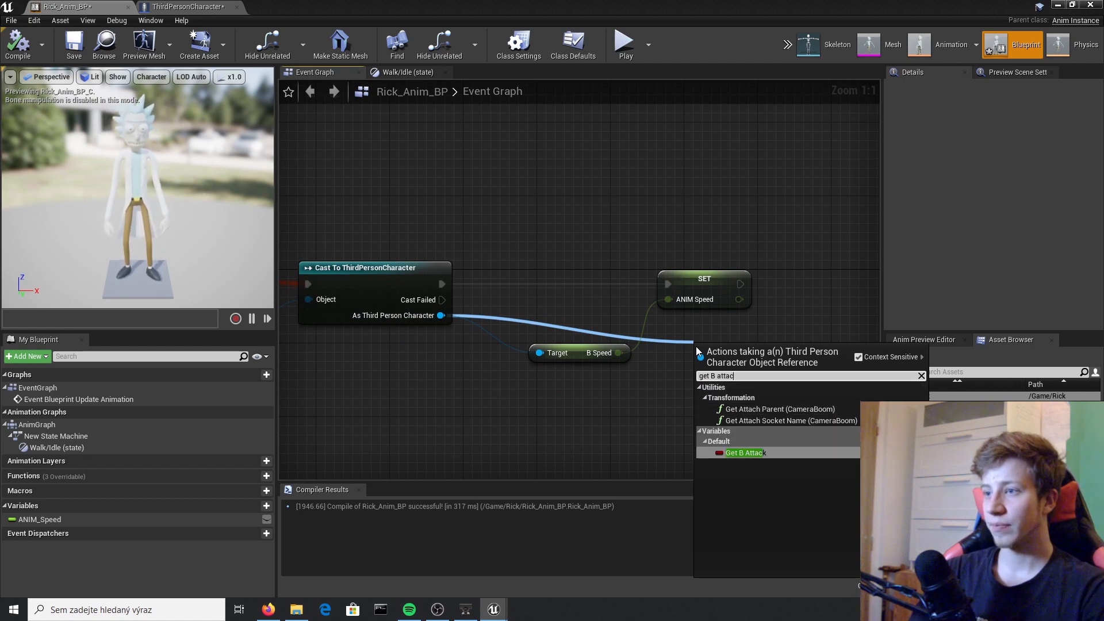
key(Return)
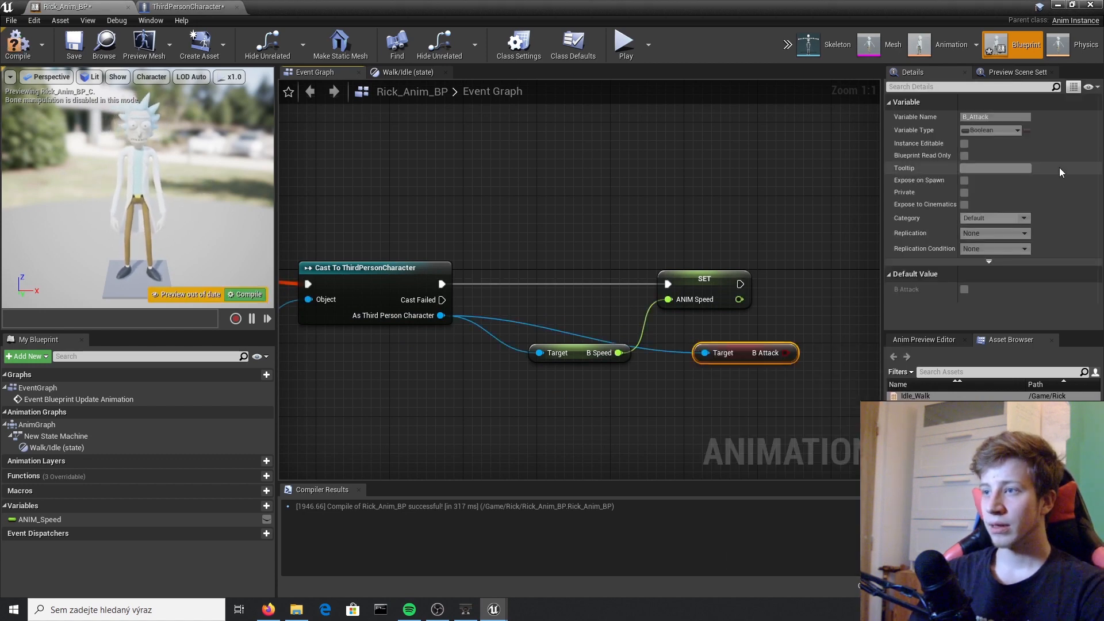
click(249, 294)
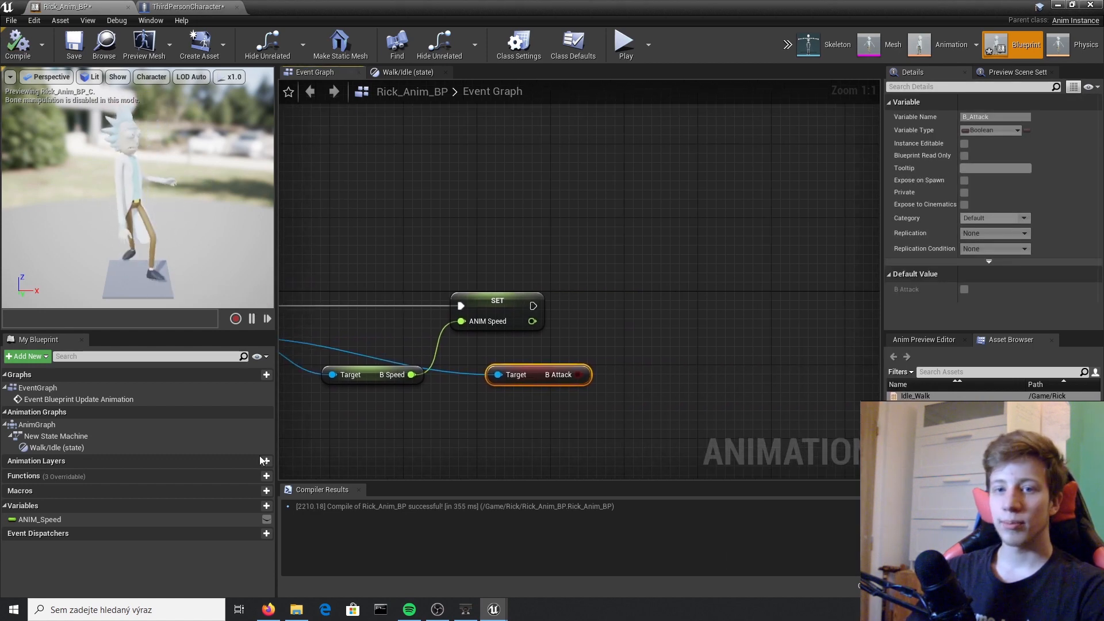
Step: Add a Boolean variable named ANIM_Attack to Rick_Anim_BP and compile the blueprint
click(241, 506)
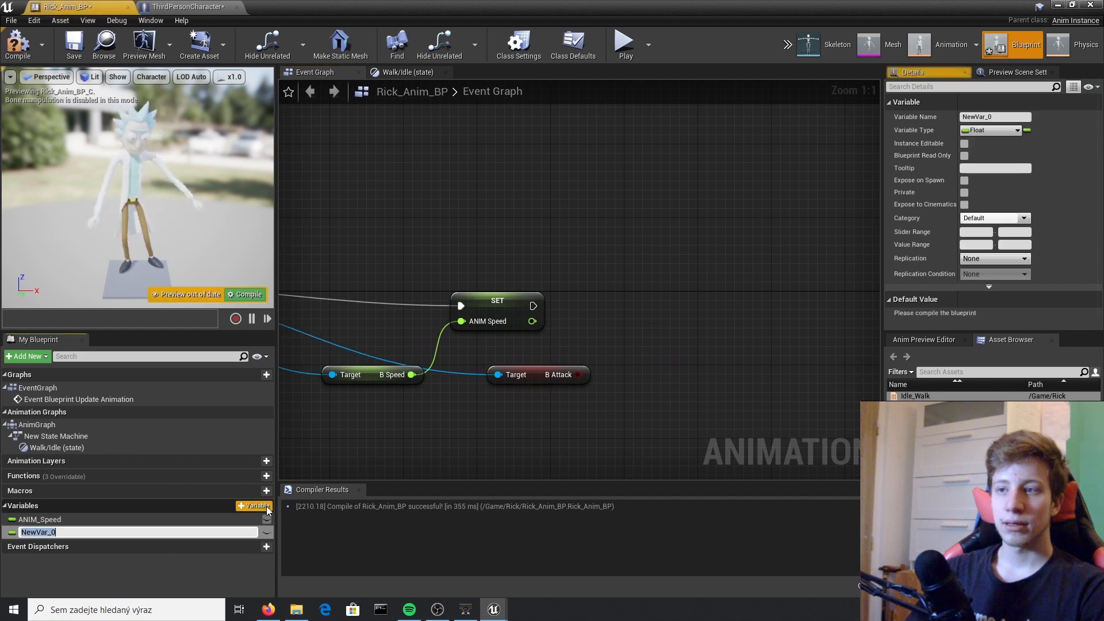
text(A)
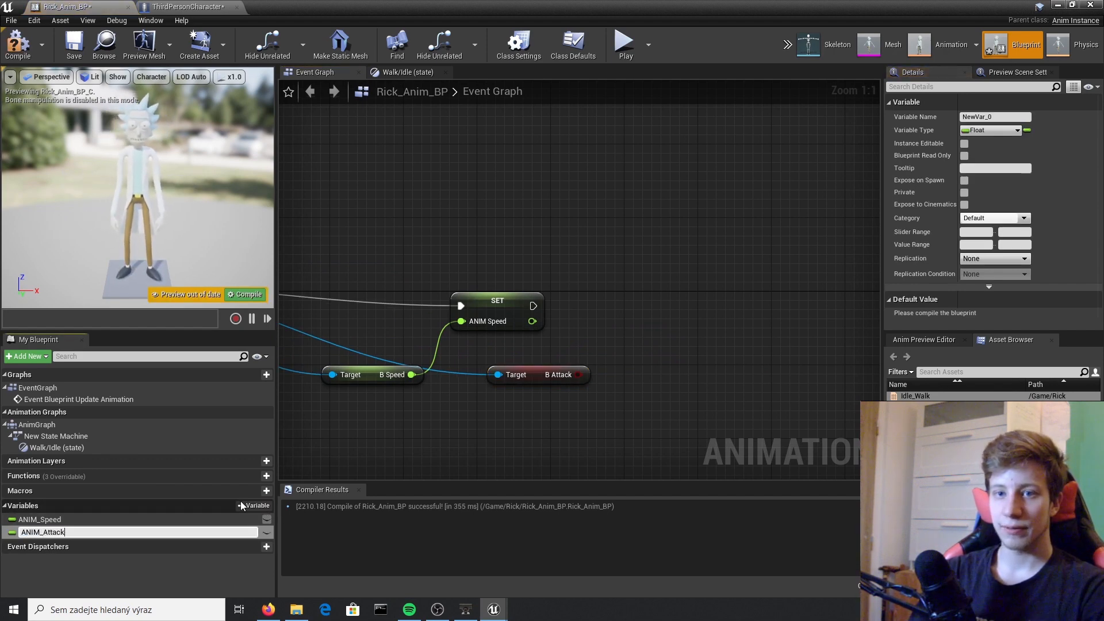
text(NIM_Attack)
key(Return)
click(1008, 131)
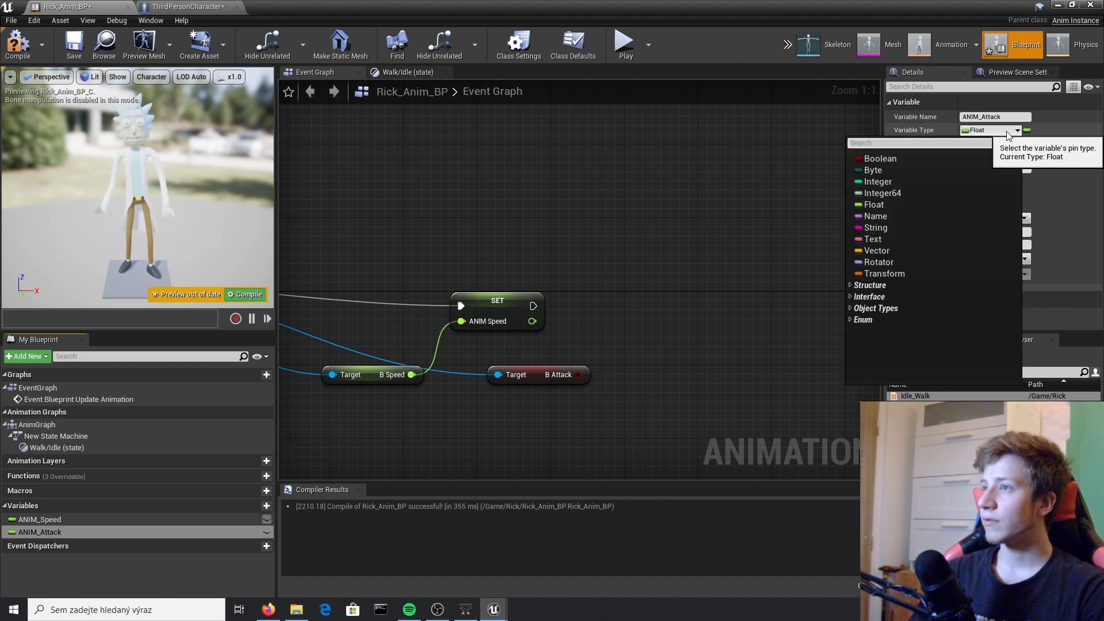
click(909, 160)
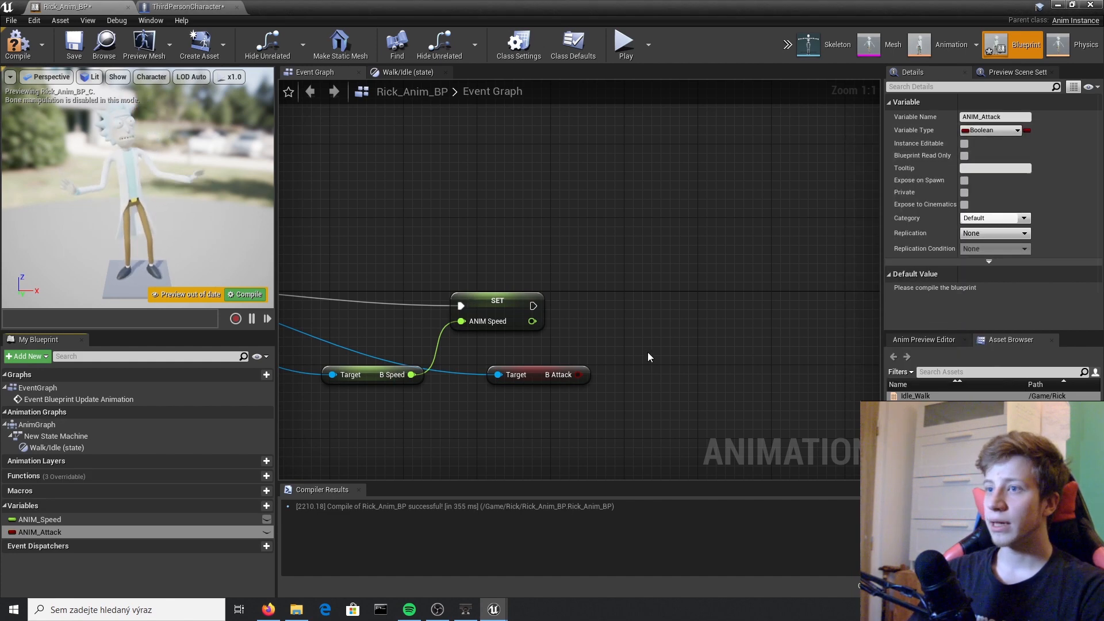
click(17, 46)
Step: Add a Set ANIM_Attack node, feed it with B Attack, chain it after the ANIM Speed setter, and compile
click(98, 532)
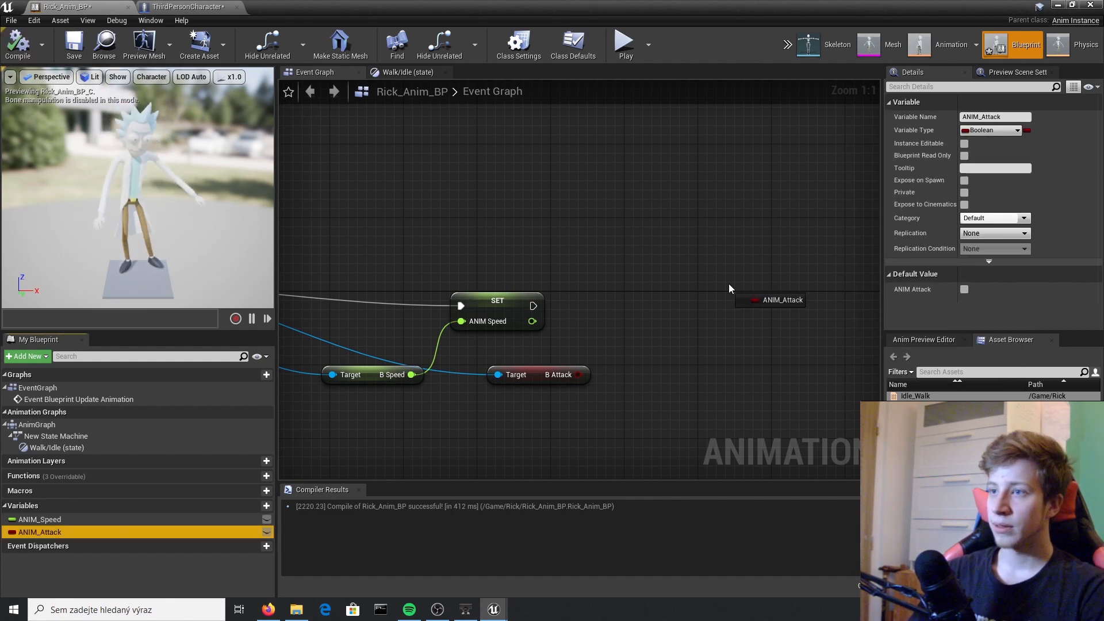
drag(729, 284, 663, 327)
click(754, 312)
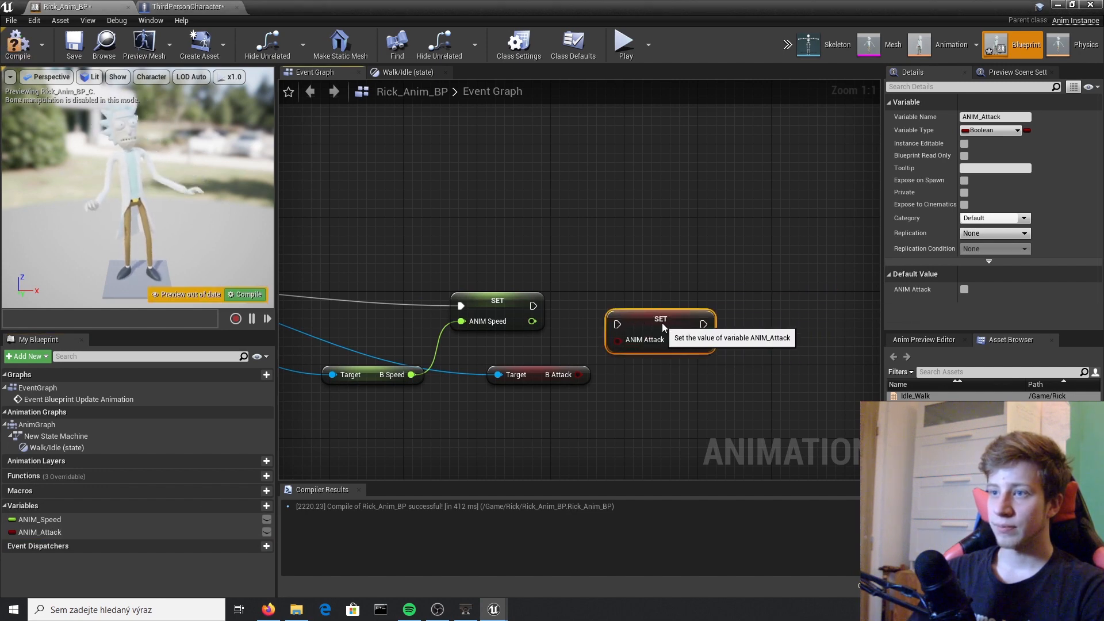
drag(578, 375, 629, 337)
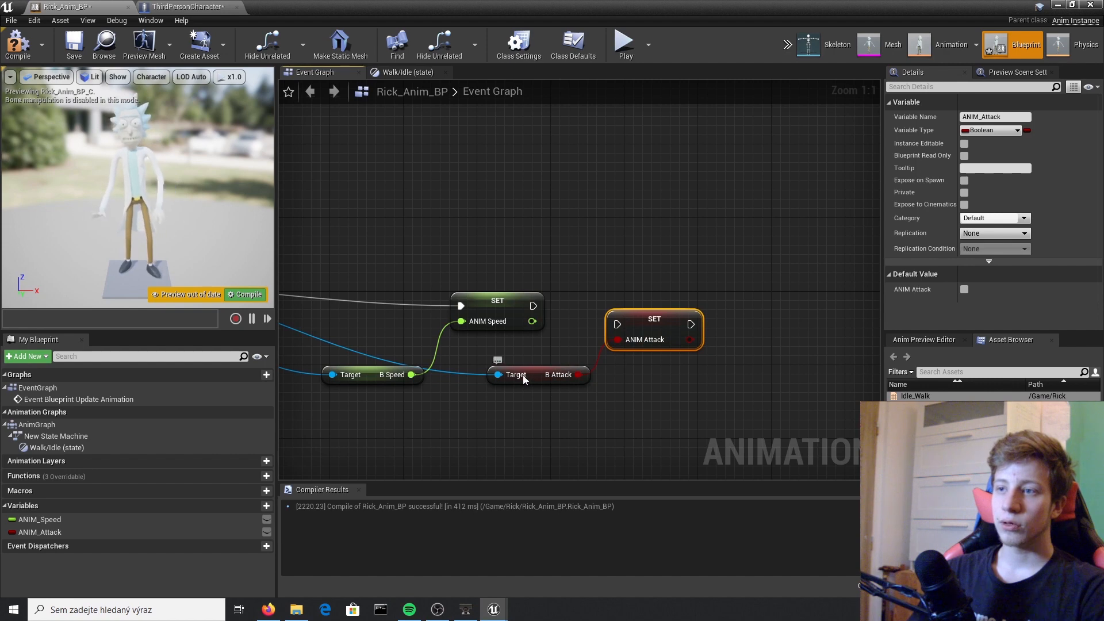
drag(523, 379, 505, 379)
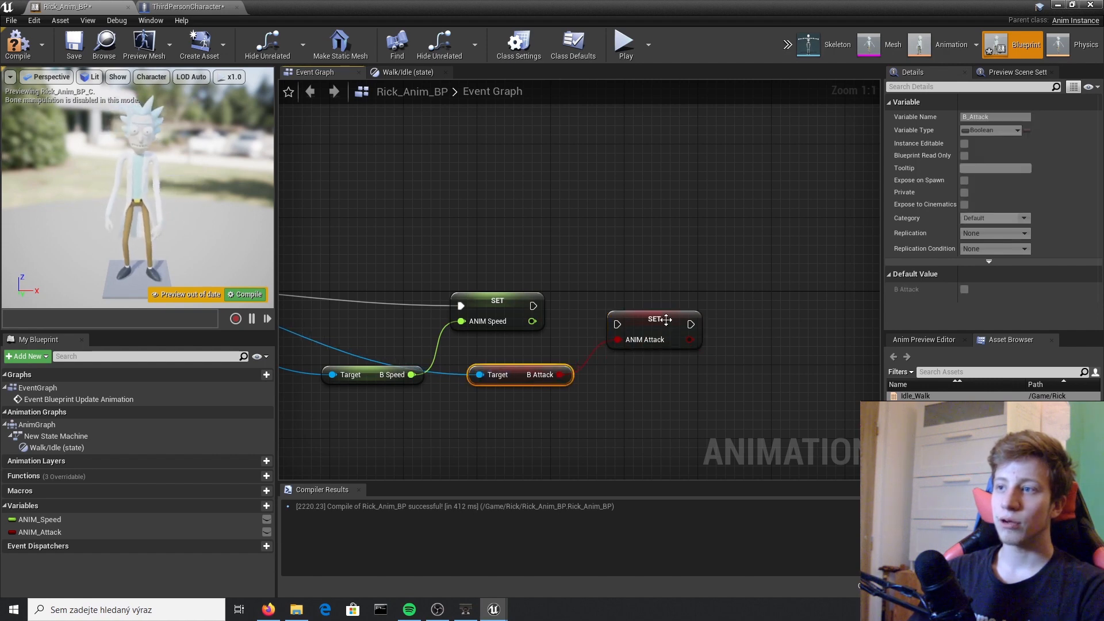
drag(660, 312, 533, 305)
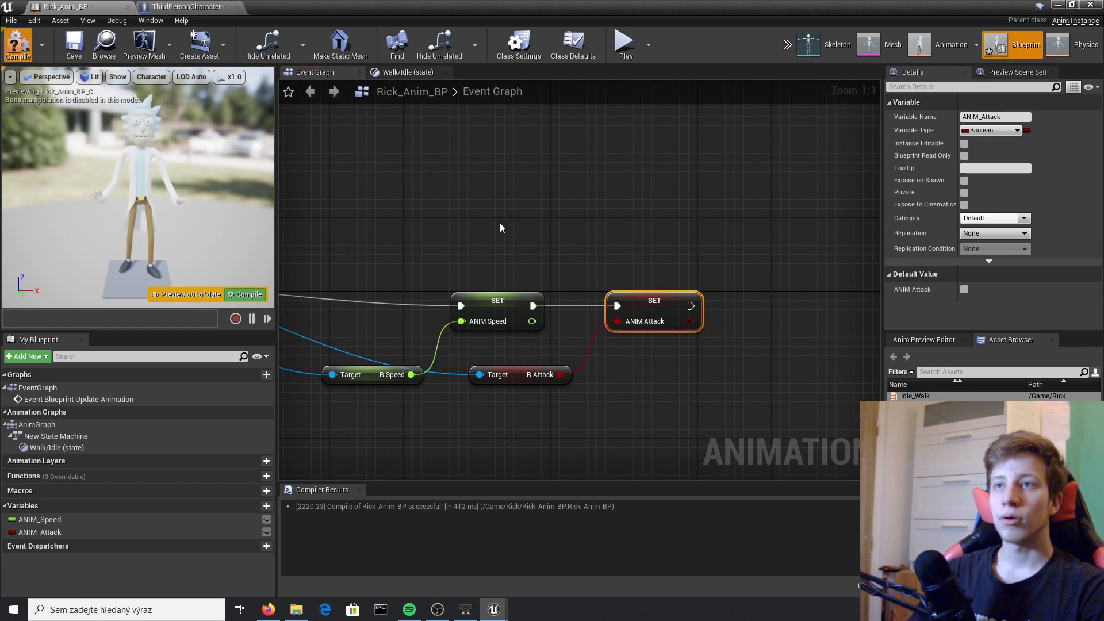
key(F7)
Step: Add a new state named Attack to New State Machine in the AnimGraph and compile the blueprint
click(409, 72)
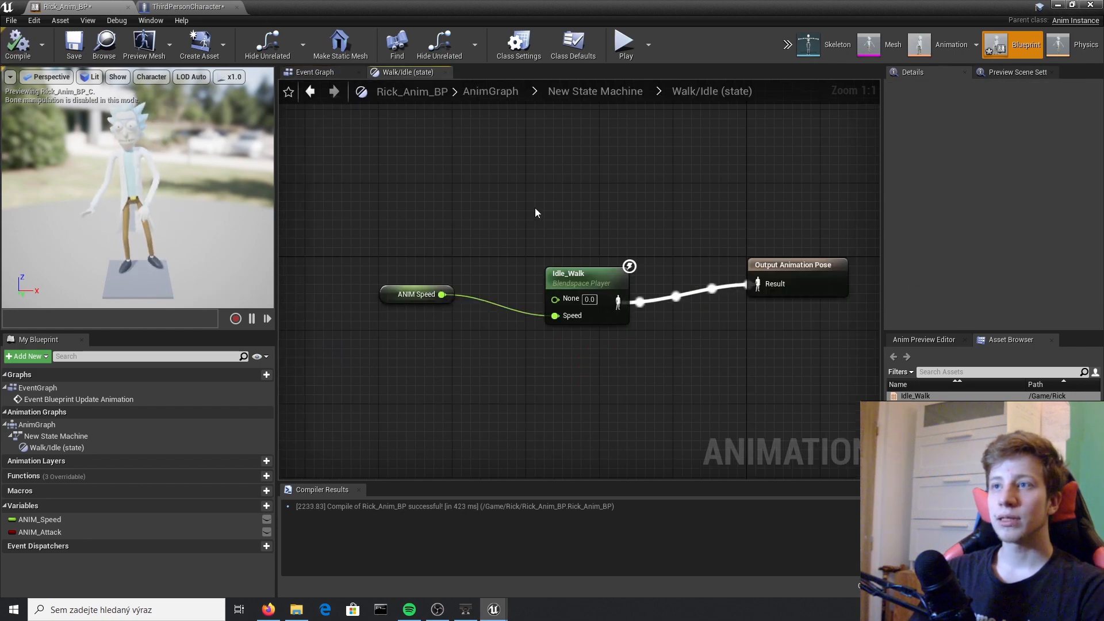
click(514, 91)
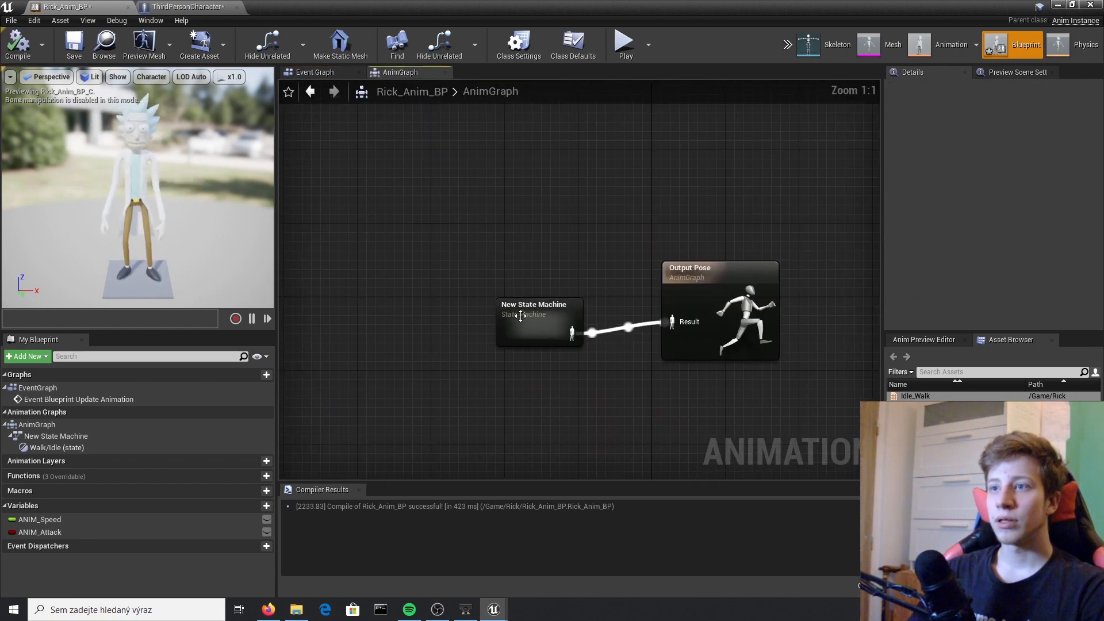
double_click(523, 323)
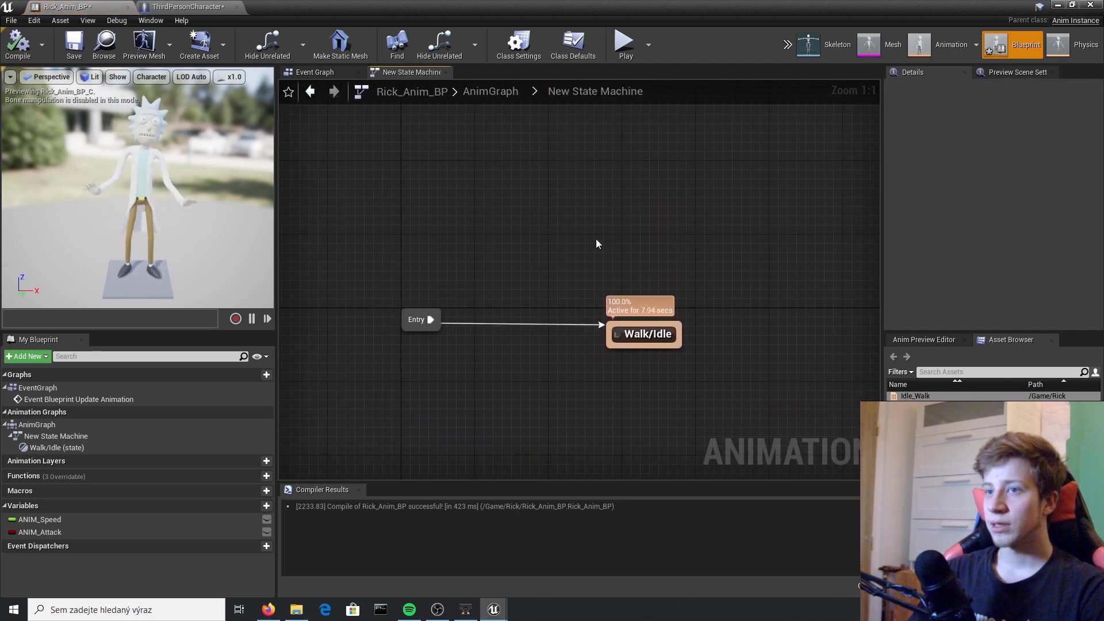
right_click(652, 212)
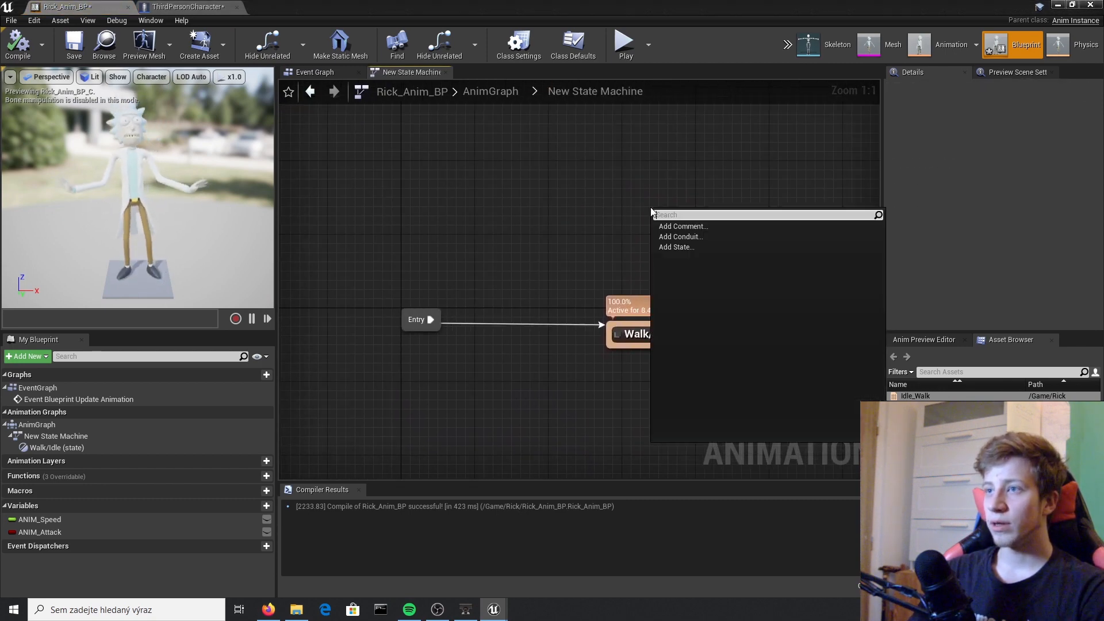
click(717, 248)
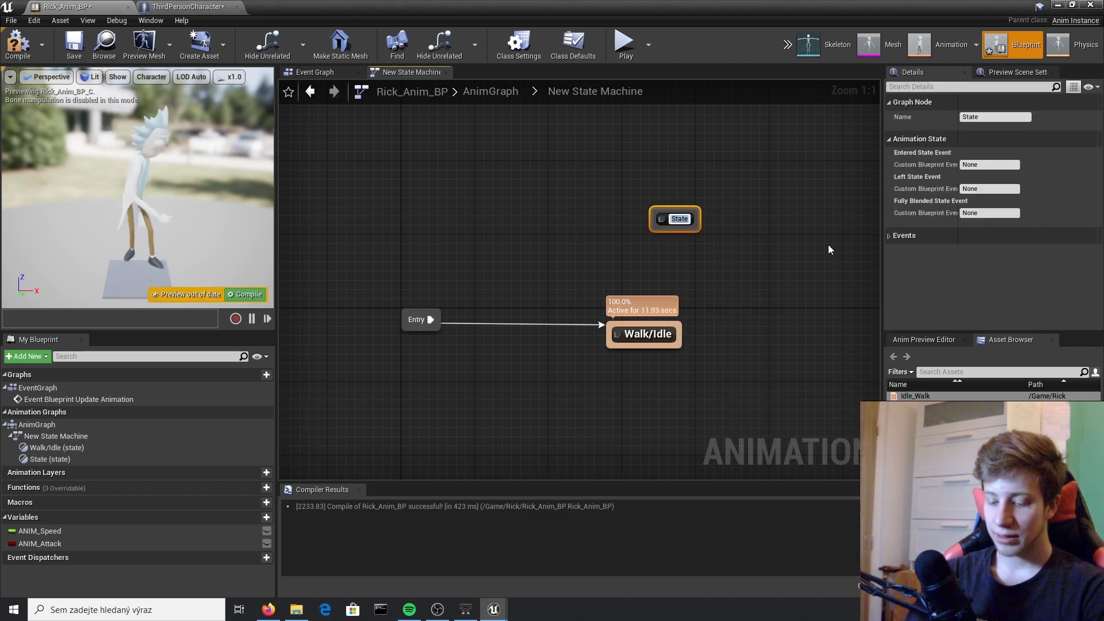
text(Attack)
key(Return)
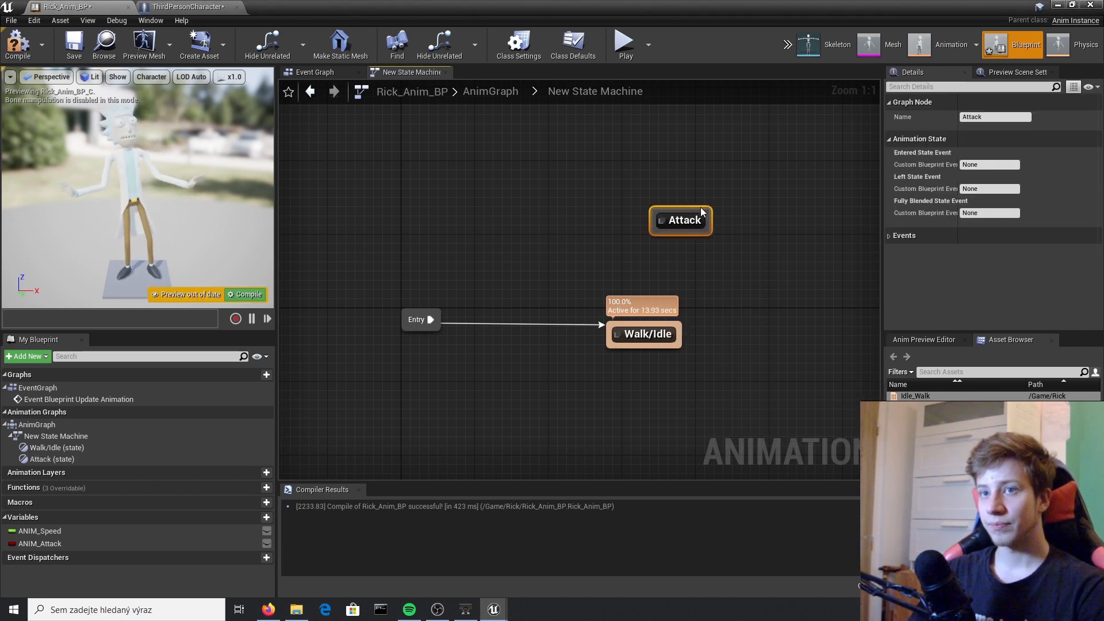
right_drag(828, 244, 705, 272)
click(248, 294)
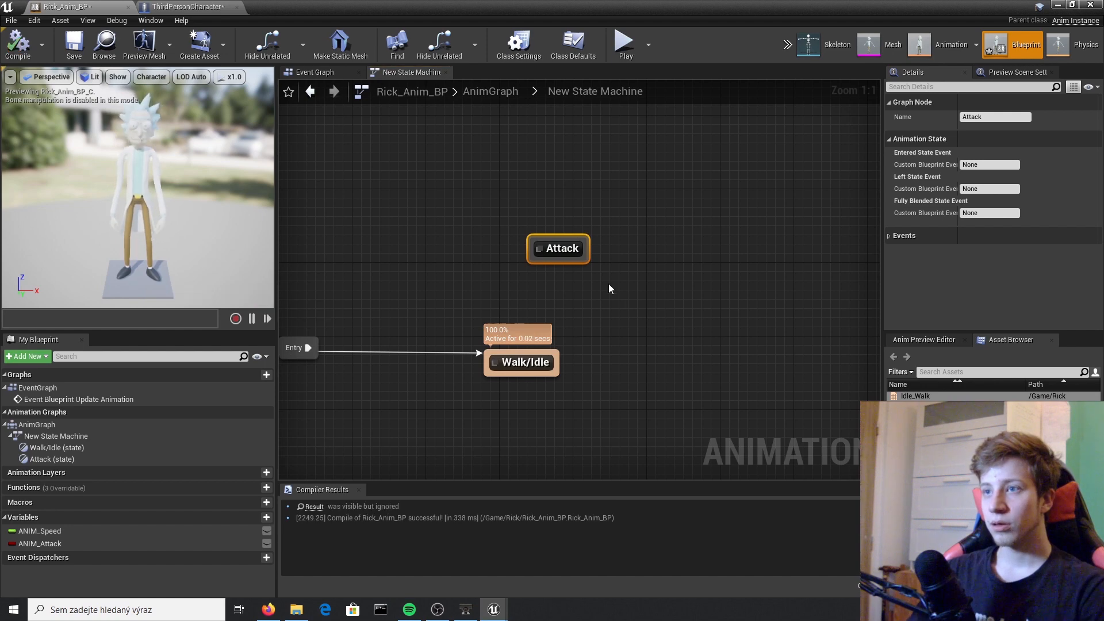
Step: In the Attack state, add the Standing_Melee_Attack_360_High_1_ animation, connect it to the Output Animation Pose result, and compile
double_click(571, 253)
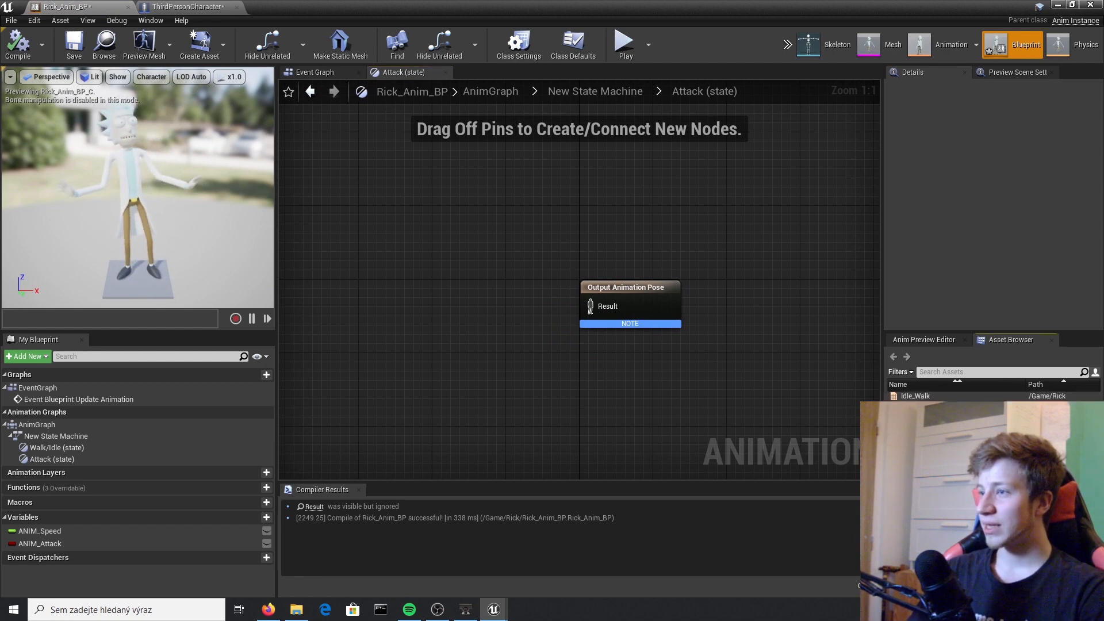
drag(932, 420, 386, 270)
drag(468, 295, 598, 308)
click(236, 298)
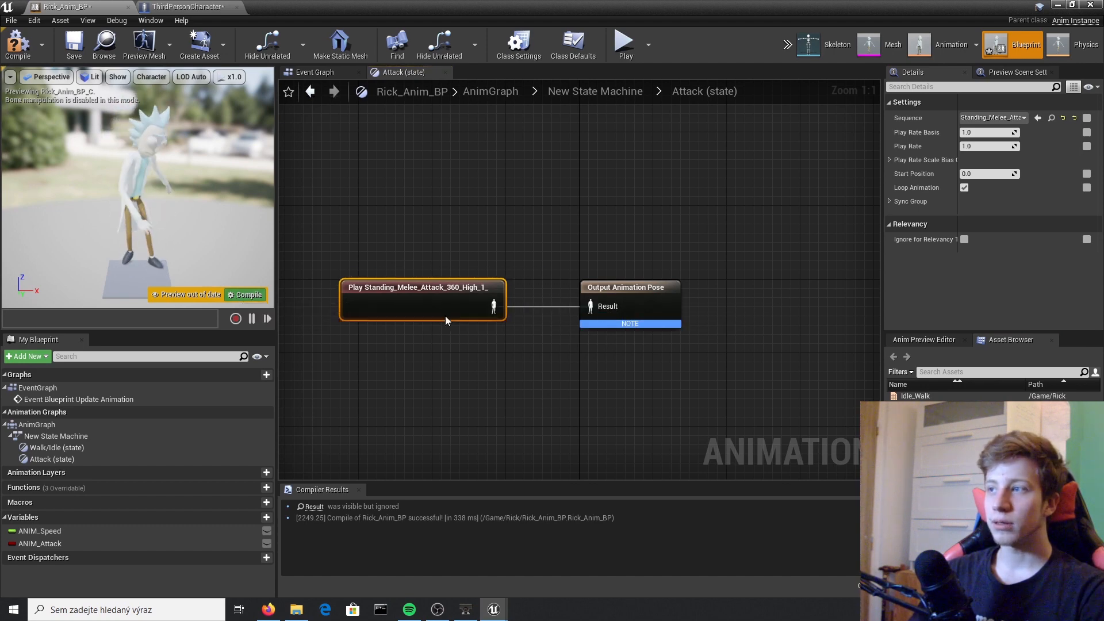
drag(385, 299, 386, 281)
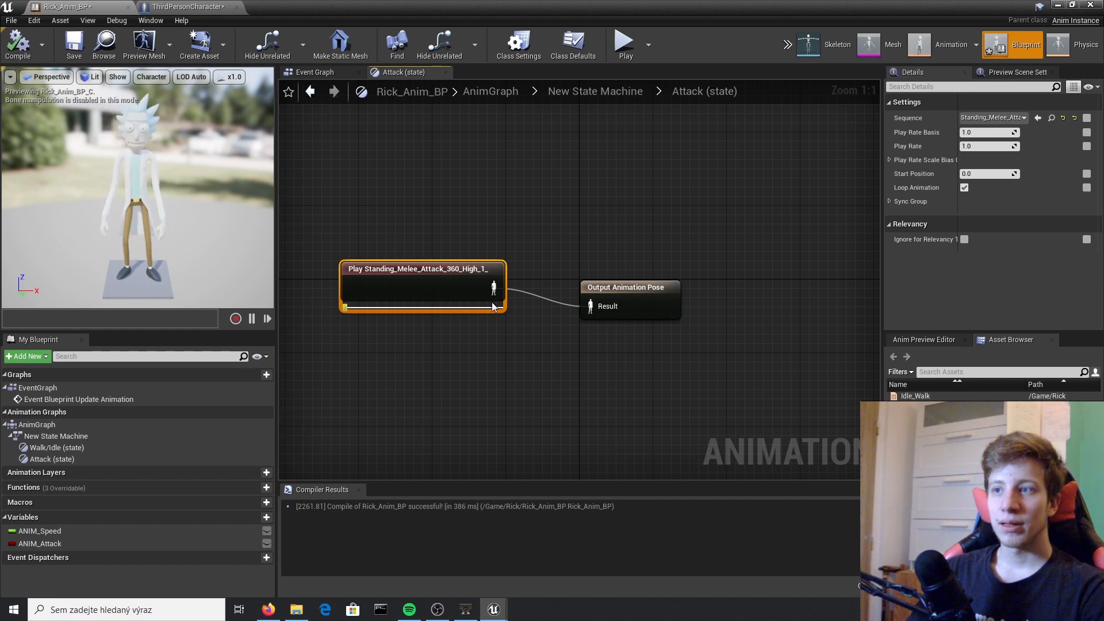
Step: Arrange the Attack state above Walk/Idle in New State Machine and link the two states with transitions in both directions
click(608, 90)
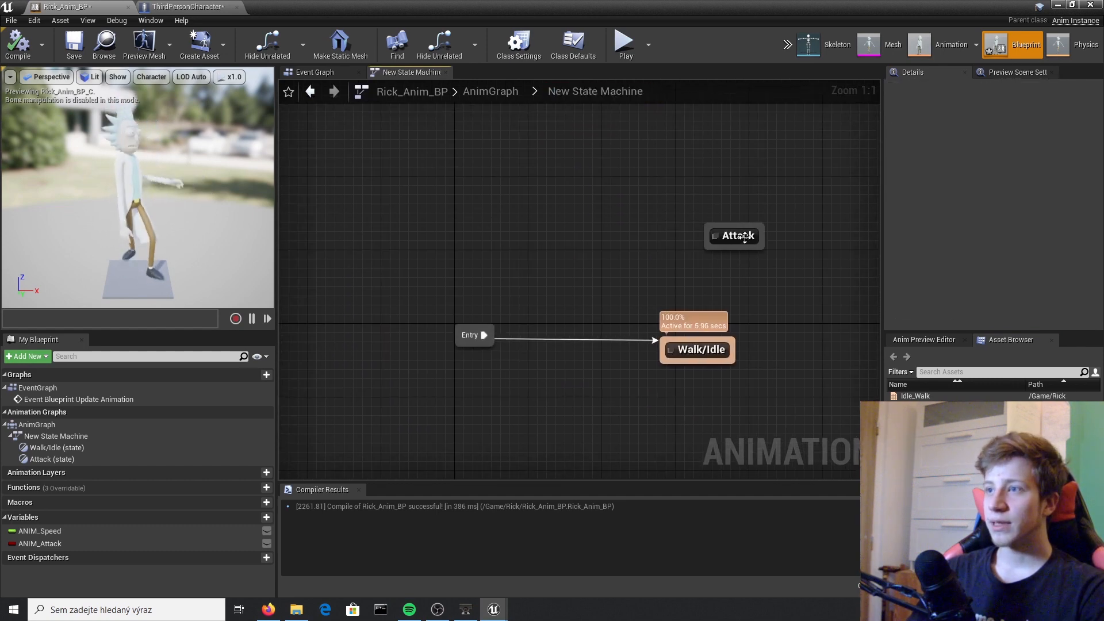
drag(736, 236, 682, 236)
right_drag(720, 250, 589, 218)
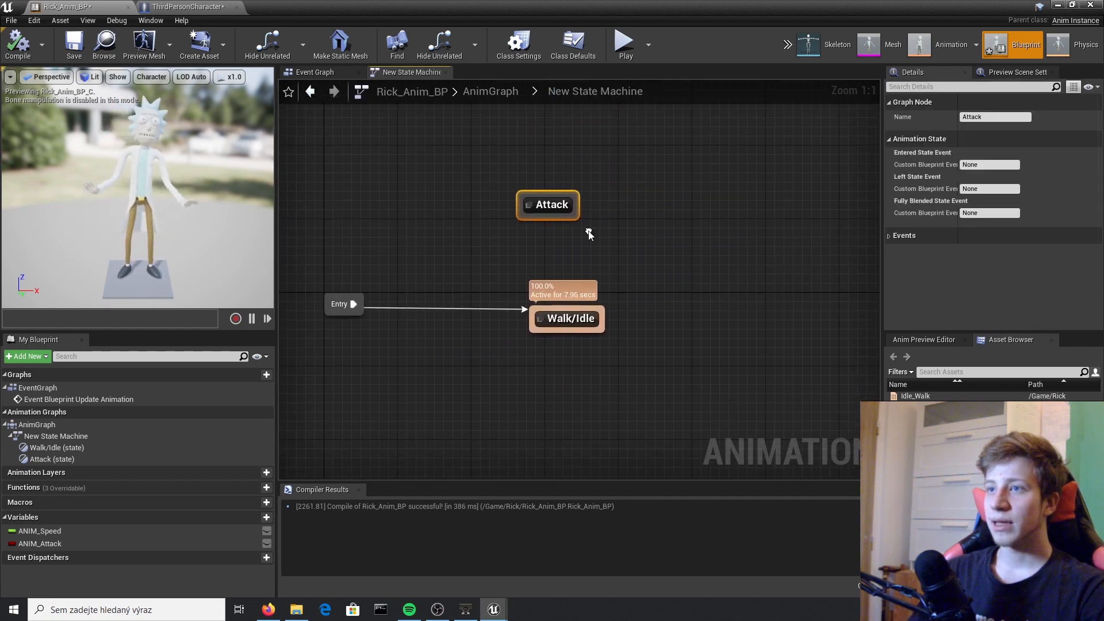
mouse_move(577, 208)
mouse_down()
mouse_move(569, 238)
mouse_move(573, 209)
mouse_move(575, 228)
mouse_up()
click(460, 257)
drag(595, 308, 621, 271)
click(578, 309)
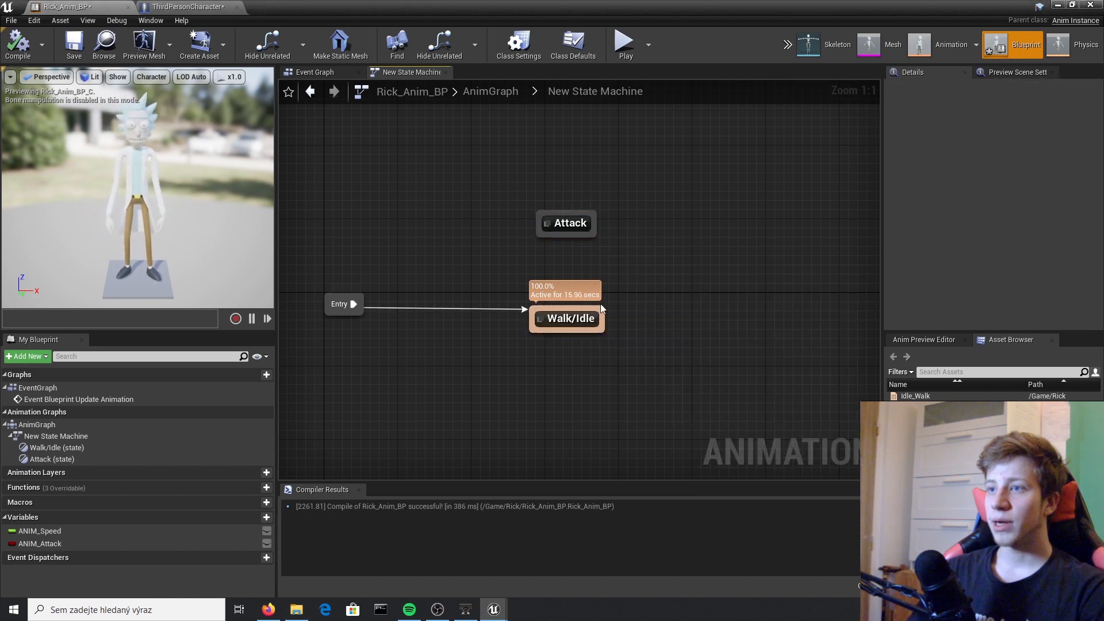
mouse_move(586, 309)
mouse_down()
mouse_move(587, 236)
mouse_move(584, 308)
mouse_up()
Step: Make the Walk/Idle to Attack rule allow the transition when ANIM_Attack equals true, using an Equal Boolean node, and compile
double_click(548, 271)
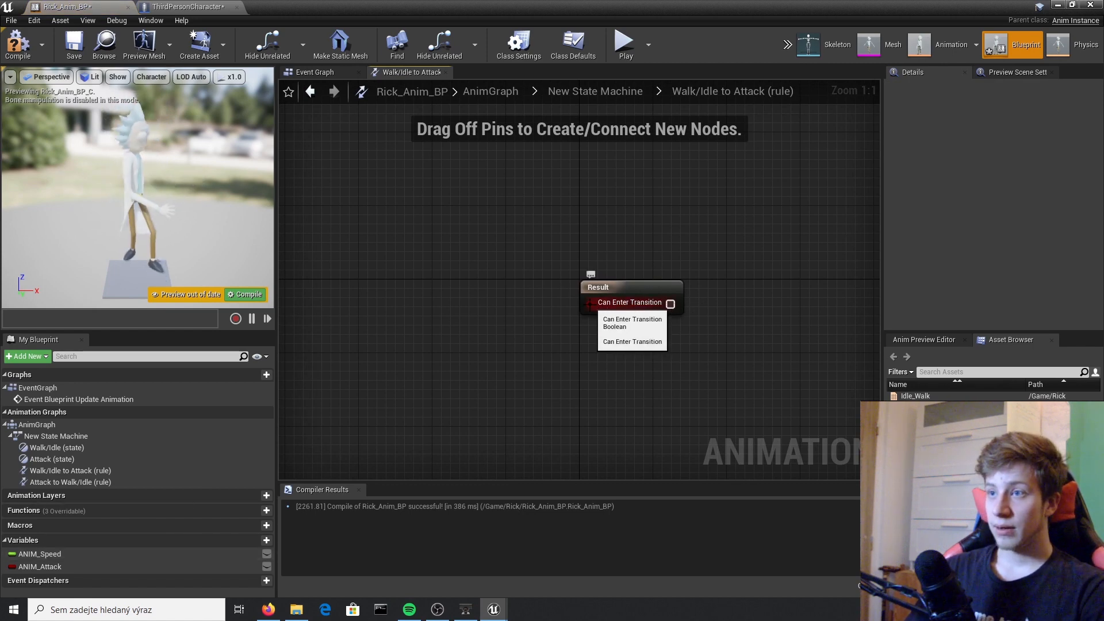
drag(589, 303, 523, 349)
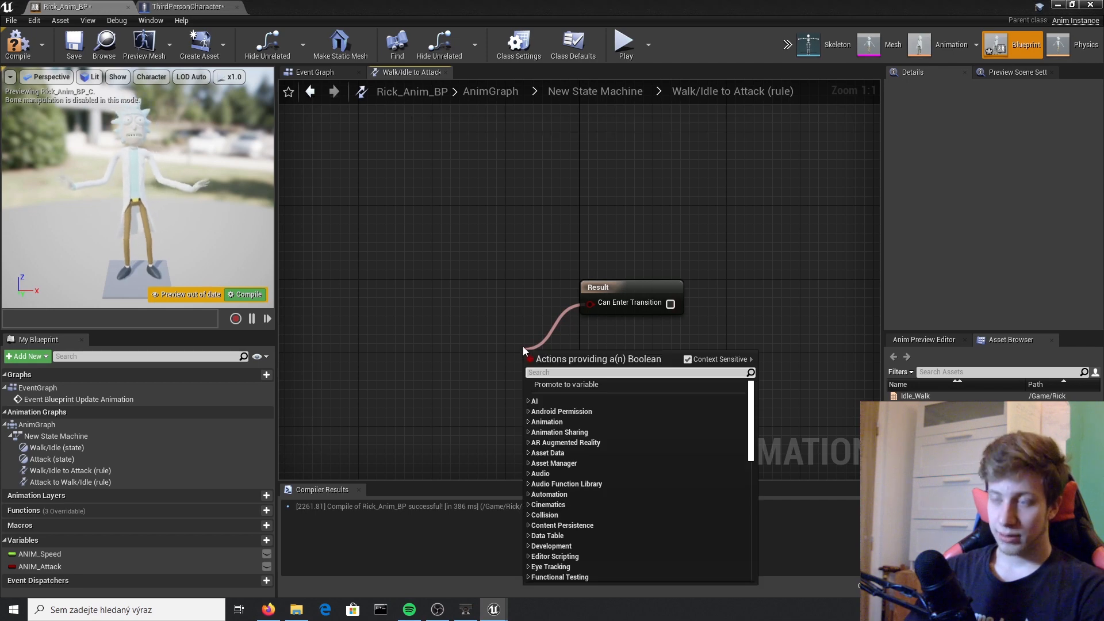
text(=)
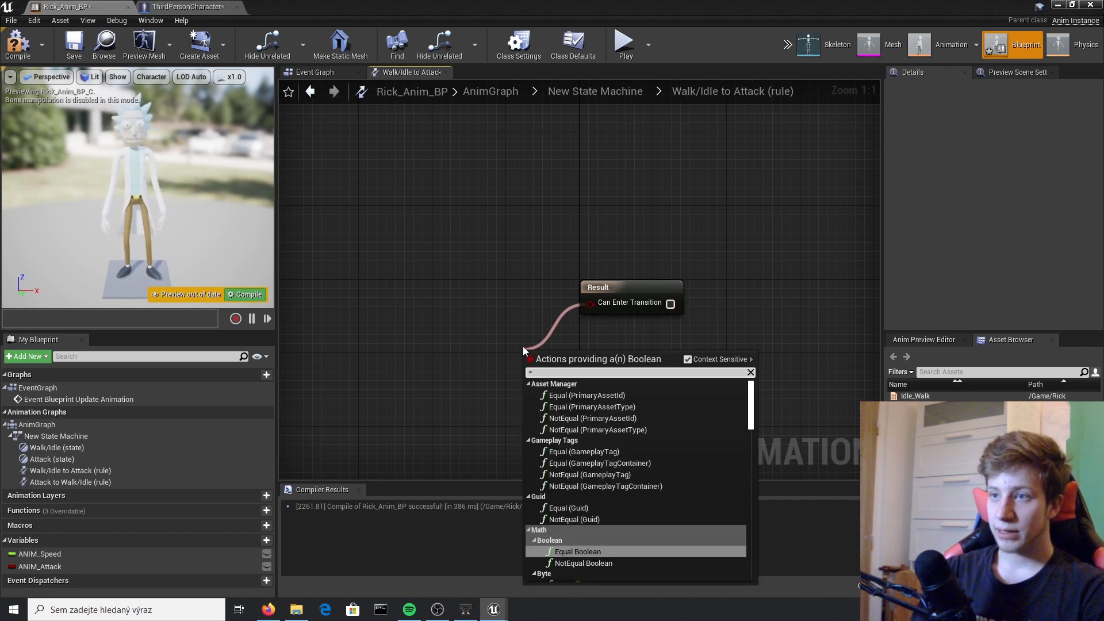
key(Return)
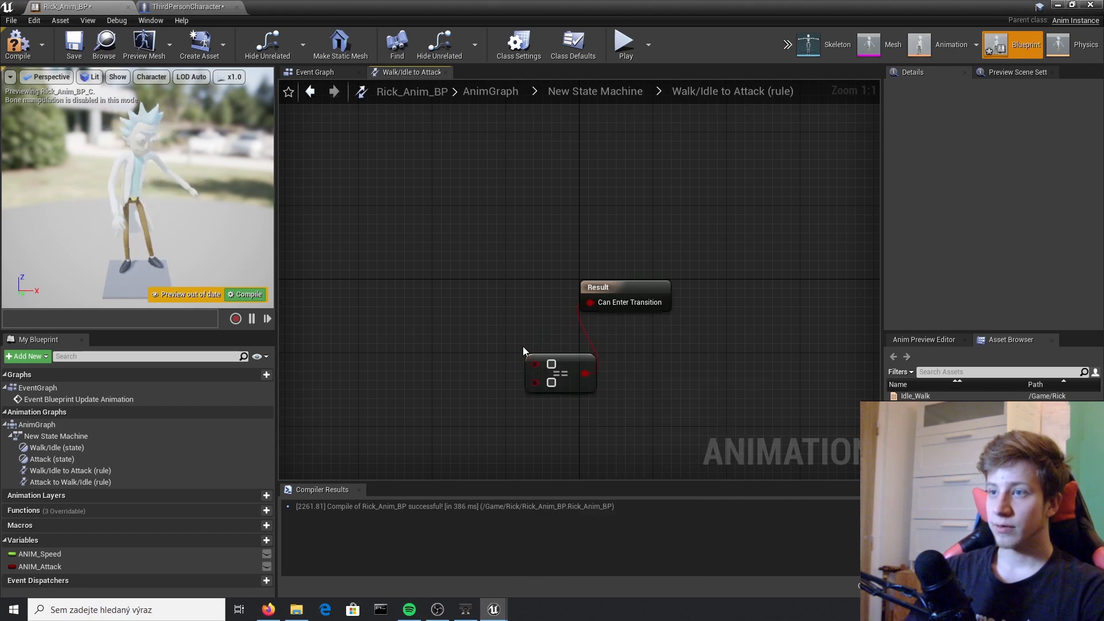
drag(40, 566, 535, 364)
click(401, 381)
click(245, 295)
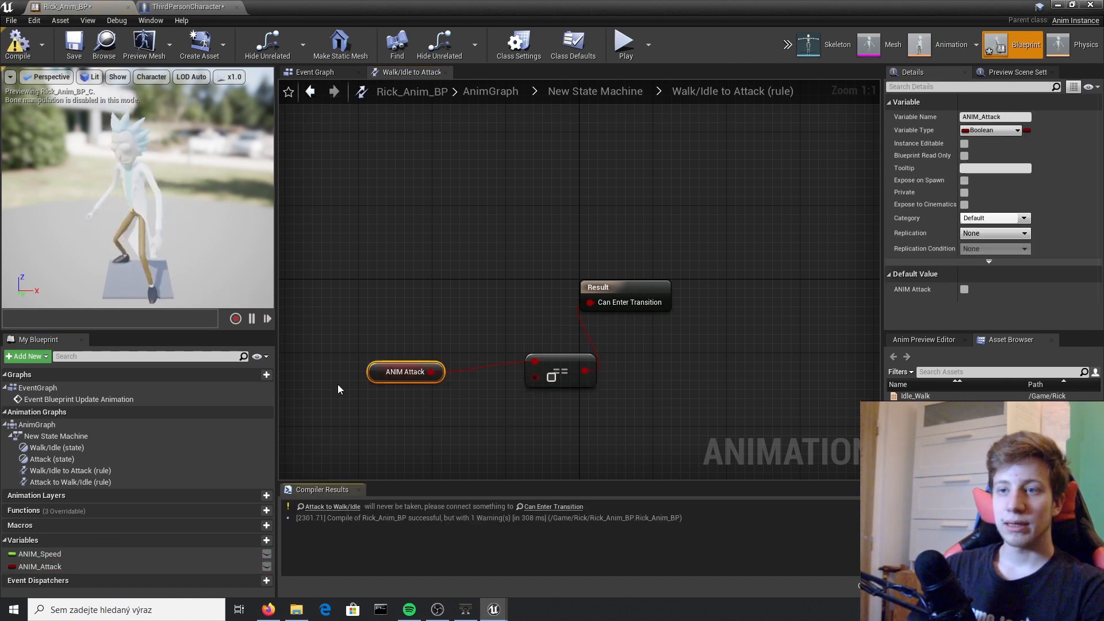
drag(400, 373, 401, 364)
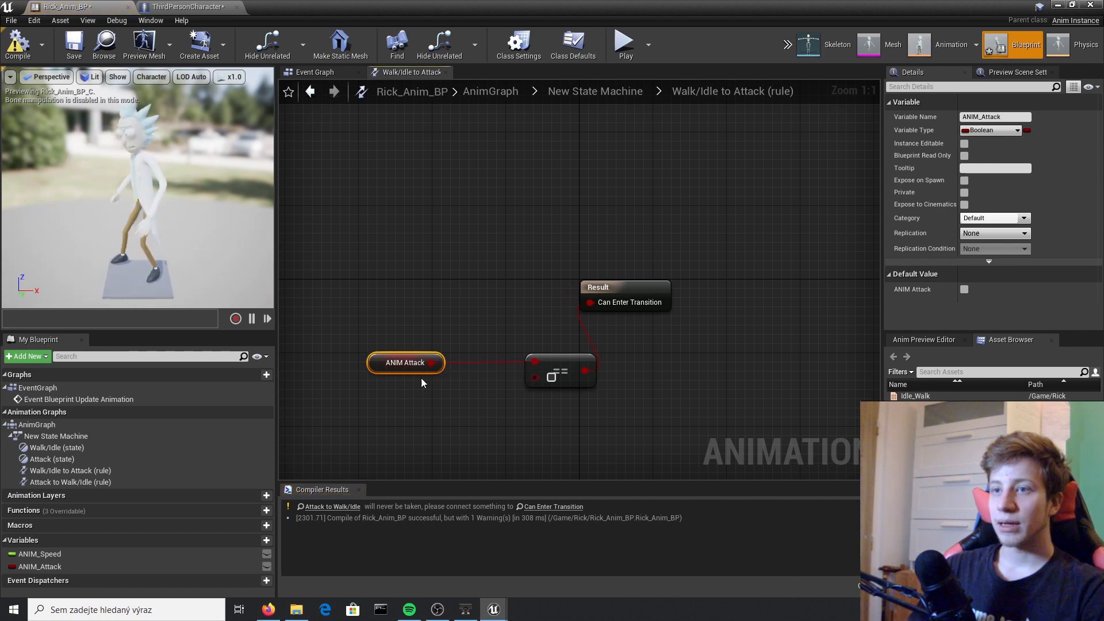
click(551, 378)
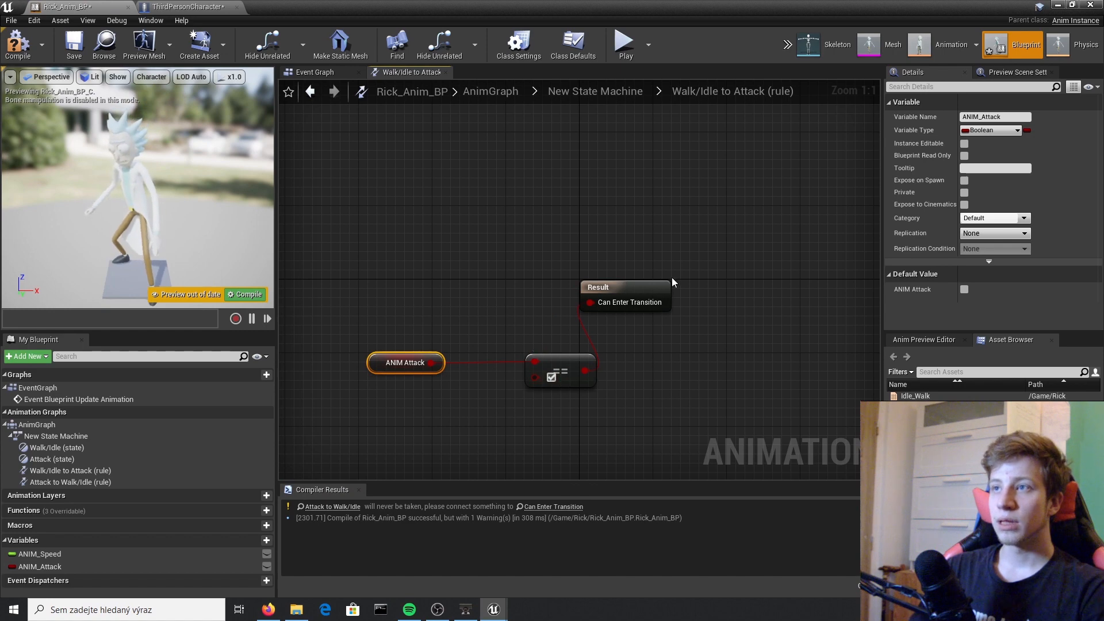
click(596, 92)
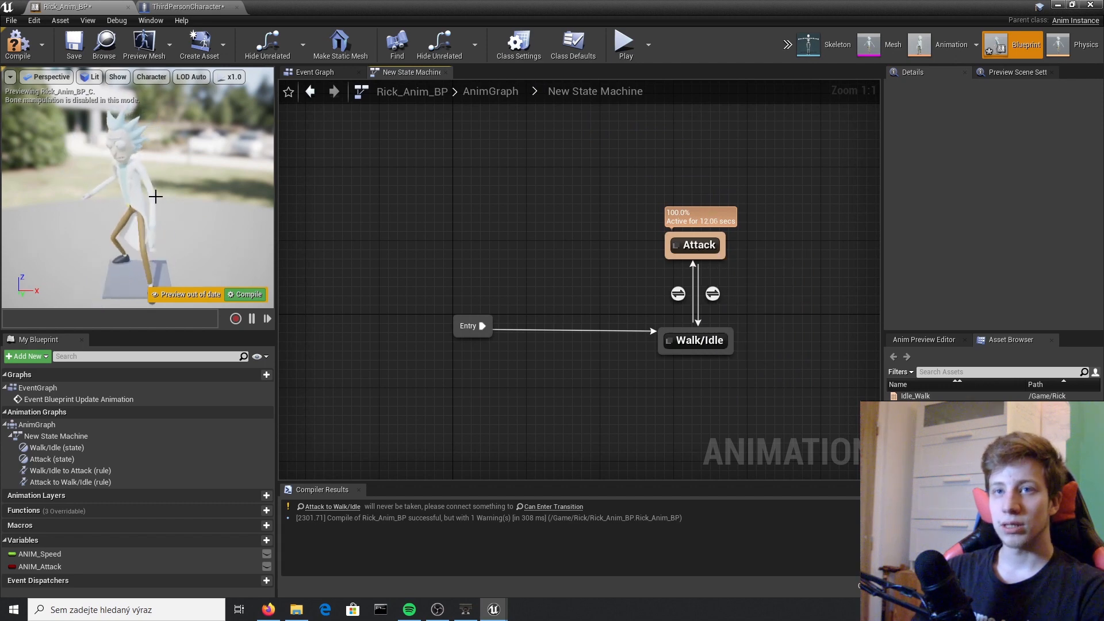
click(246, 293)
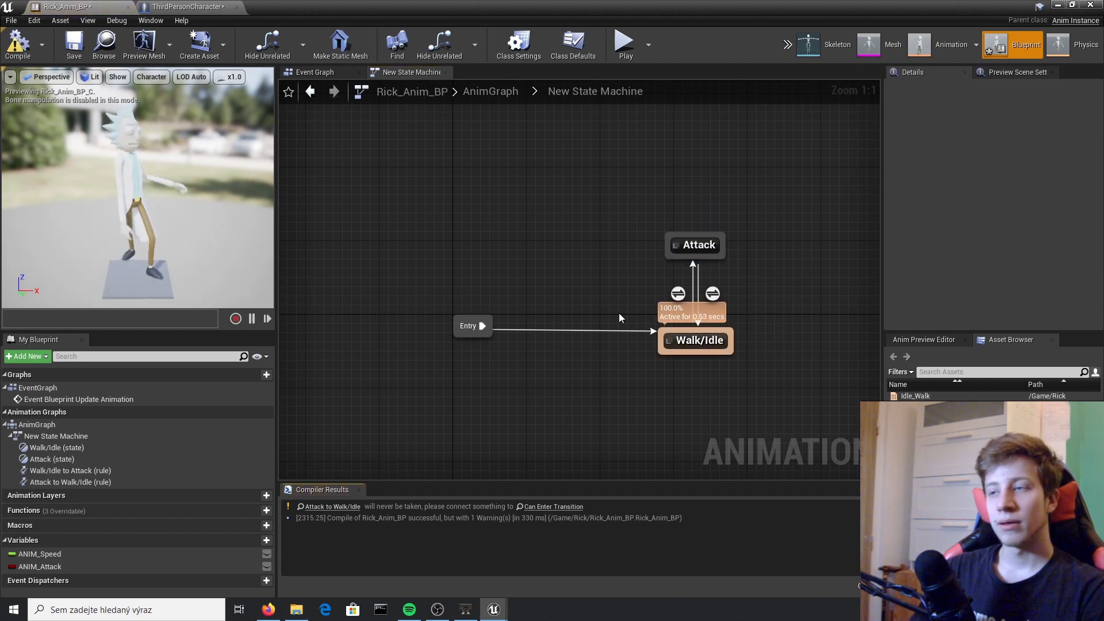
Step: Copy the ANIM Attack and Equal Boolean nodes into the Attack to Walk/Idle rule and connect them to Can Enter Transition
double_click(712, 294)
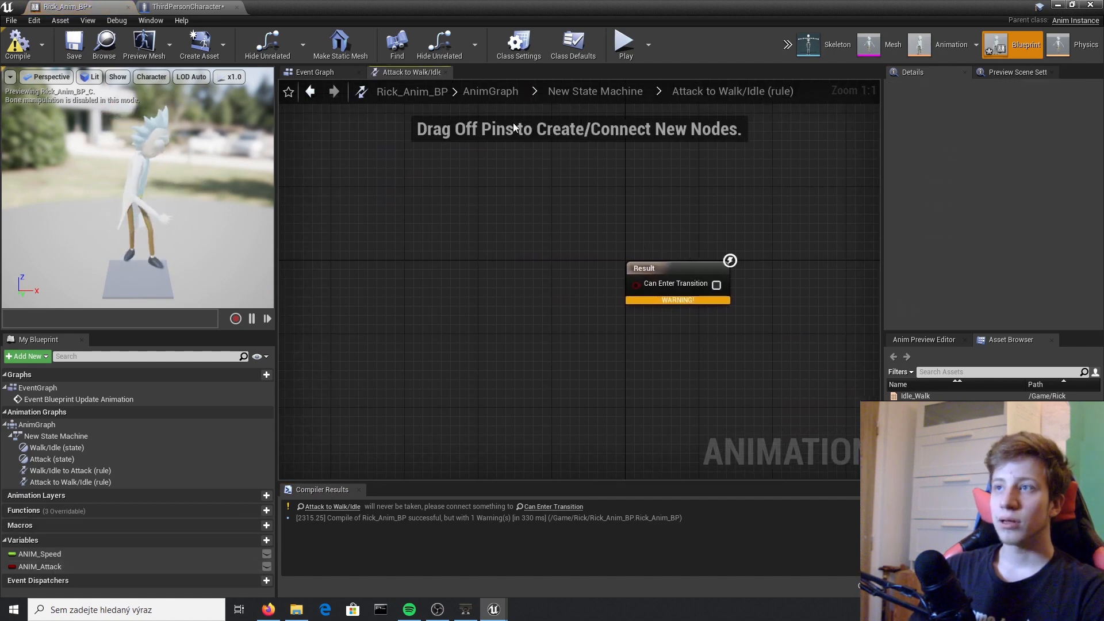
click(593, 91)
double_click(681, 284)
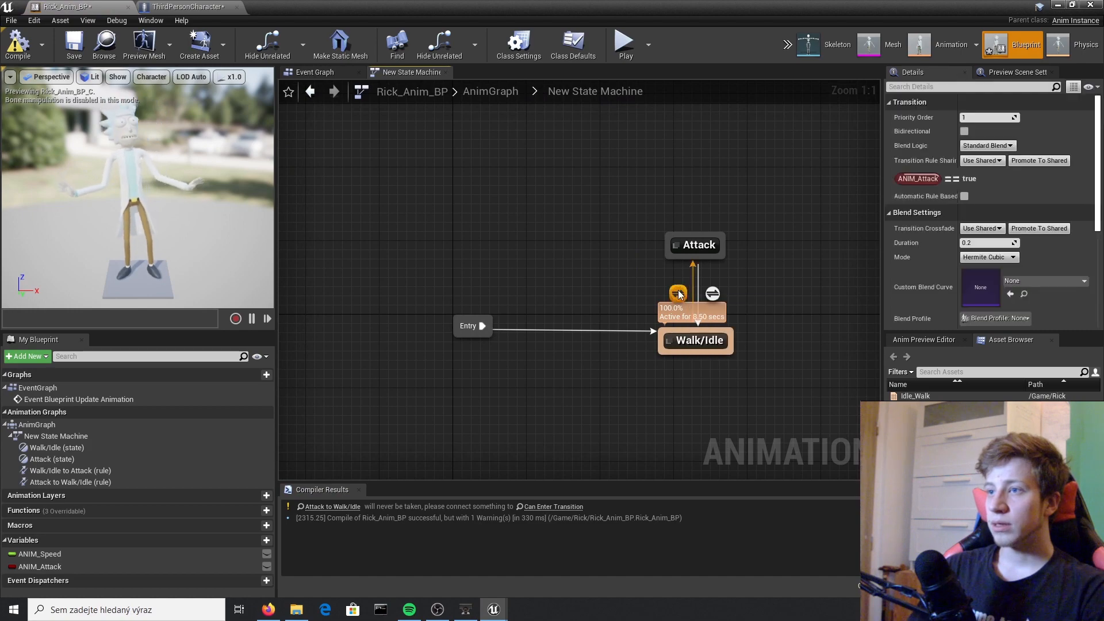
drag(411, 361, 673, 286)
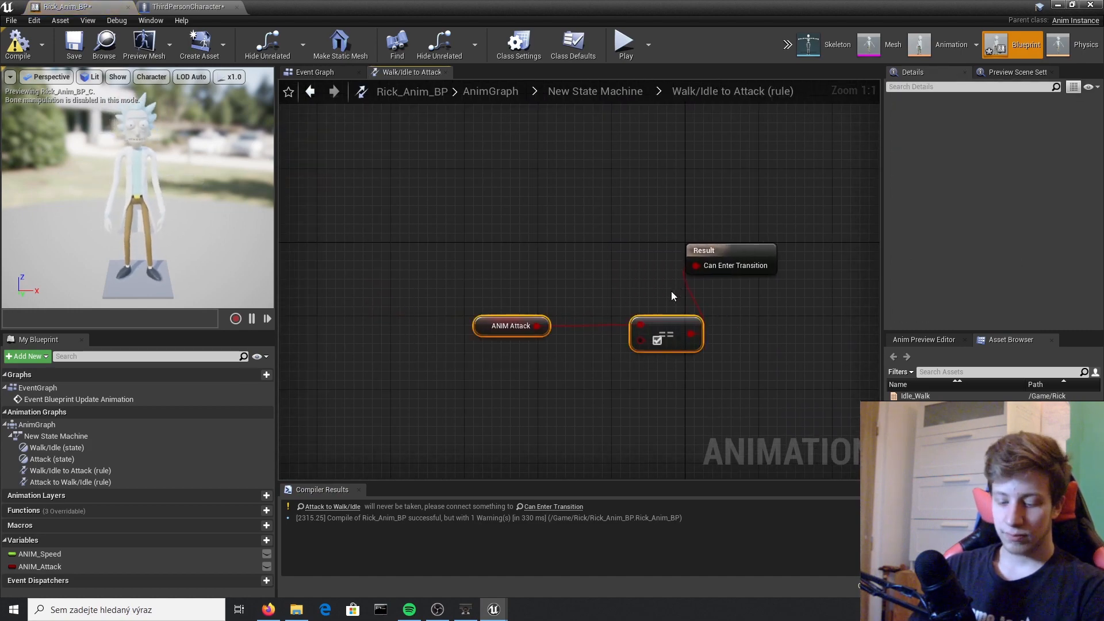
click(621, 92)
double_click(712, 294)
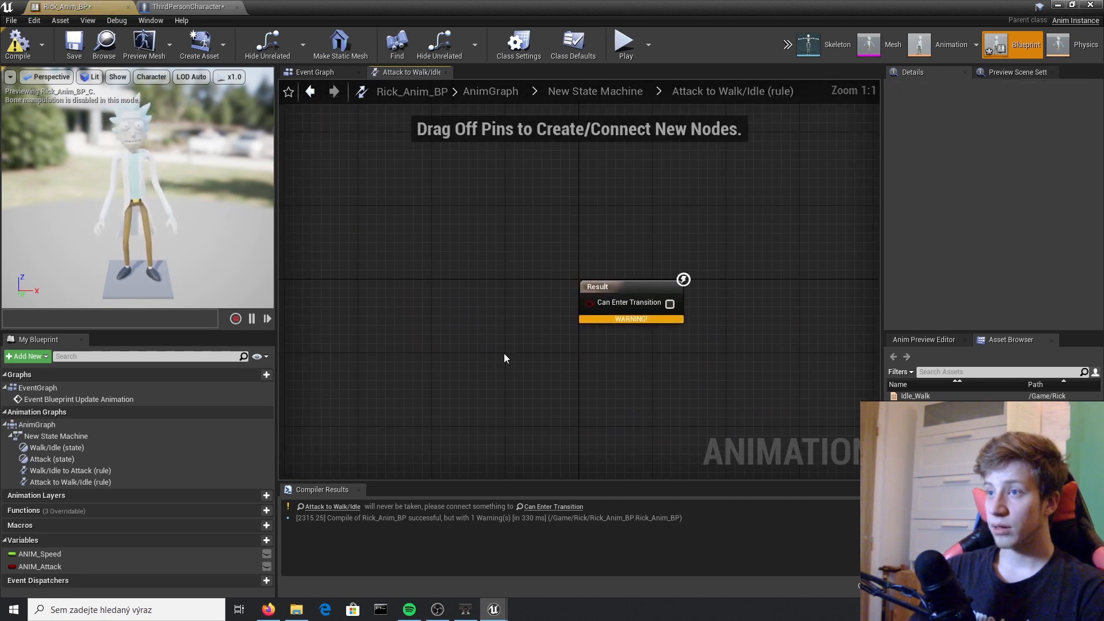
key(ctrl+v)
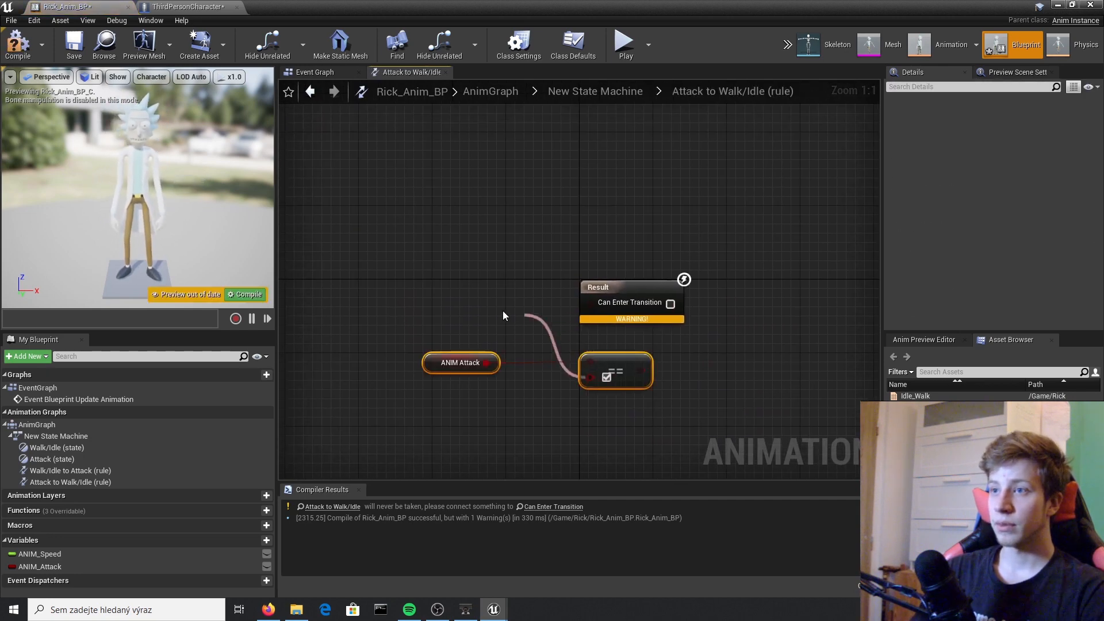
click(503, 313)
drag(640, 371, 591, 303)
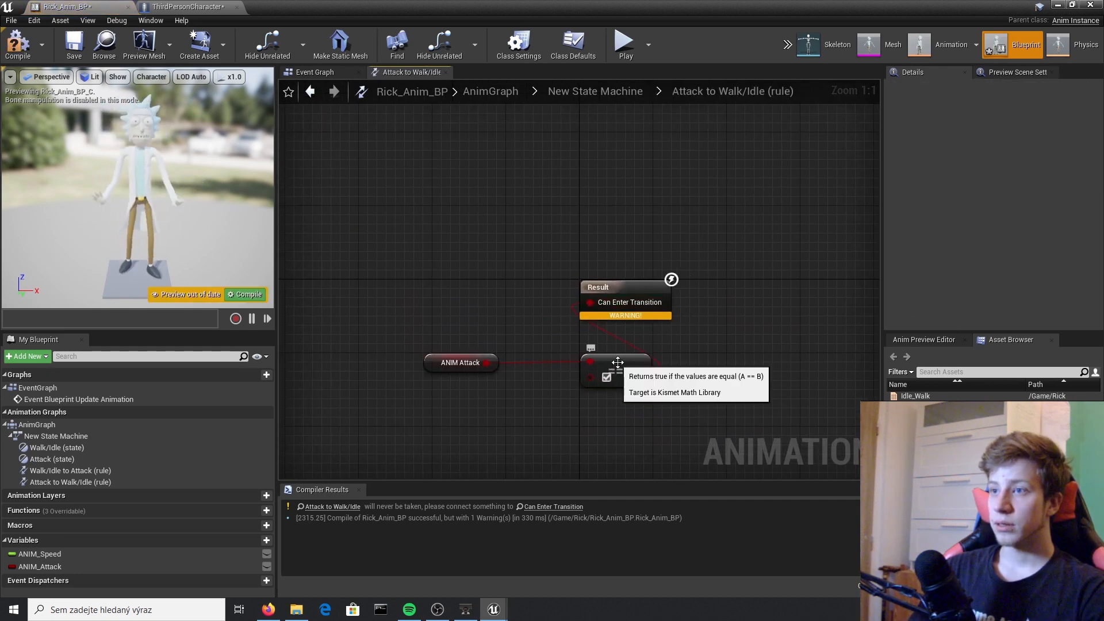
Step: Make the Attack to Walk/Idle rule compare ANIM Attack with false, tidy its nodes, compile, and return to New State Machine
drag(618, 362, 552, 343)
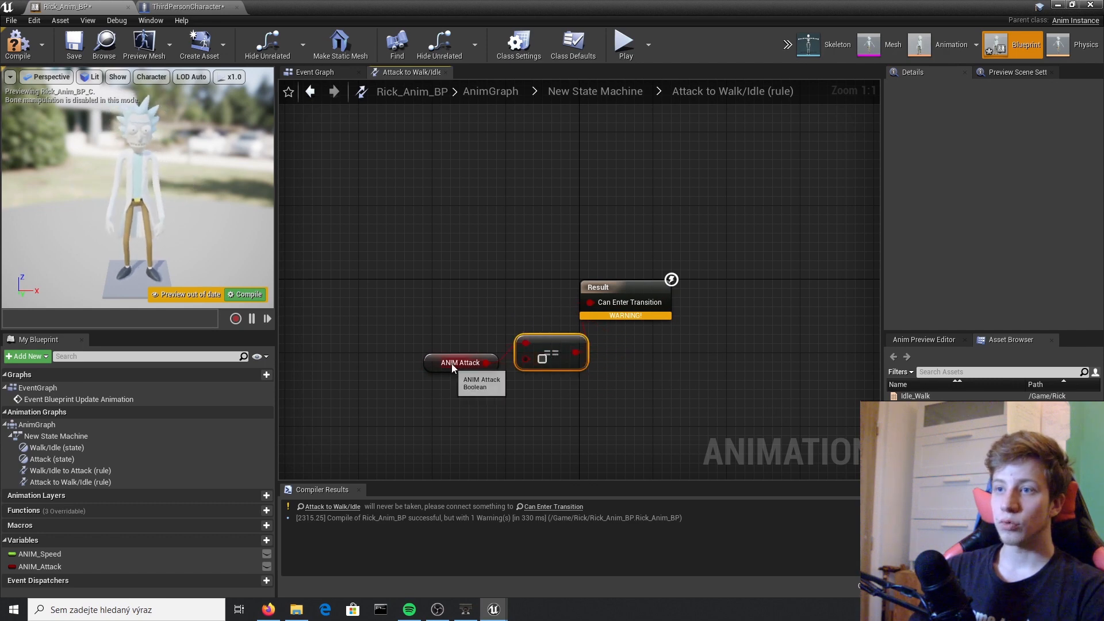
drag(453, 368, 411, 309)
click(3, 46)
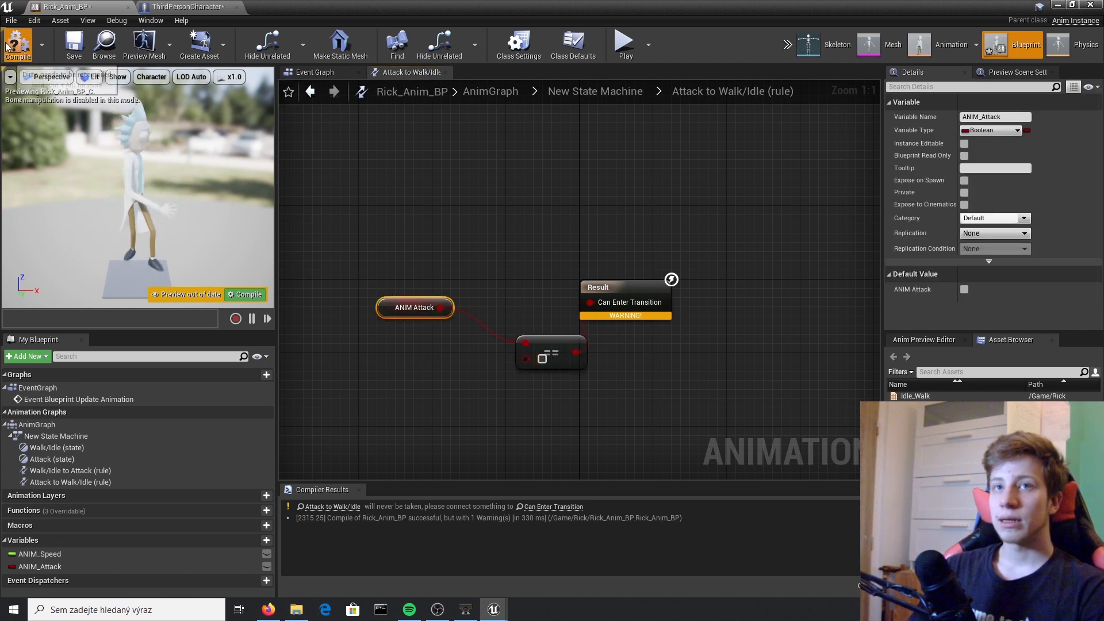
drag(545, 343, 499, 325)
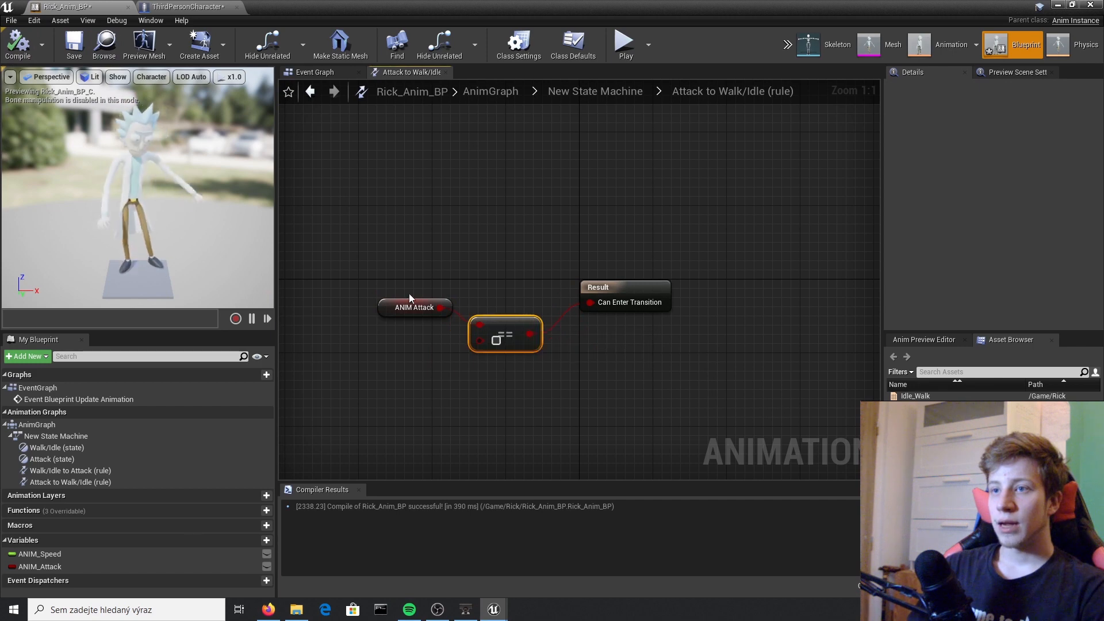
click(621, 98)
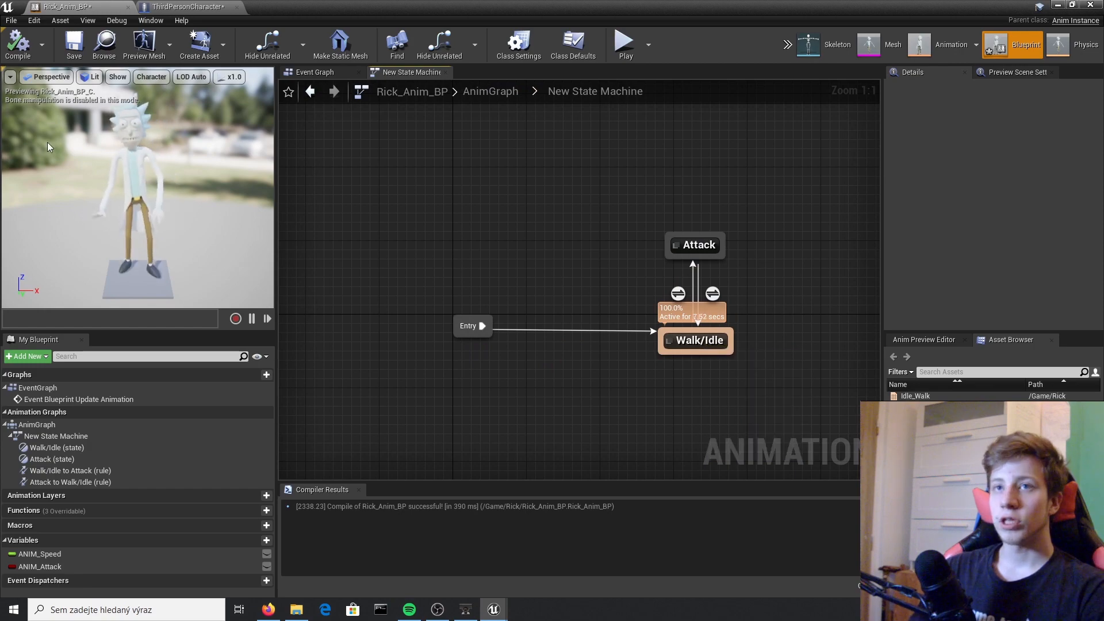
Step: Play-test the level, walking Rick around and watching how his attack animation behaves, and end the play session
click(182, 5)
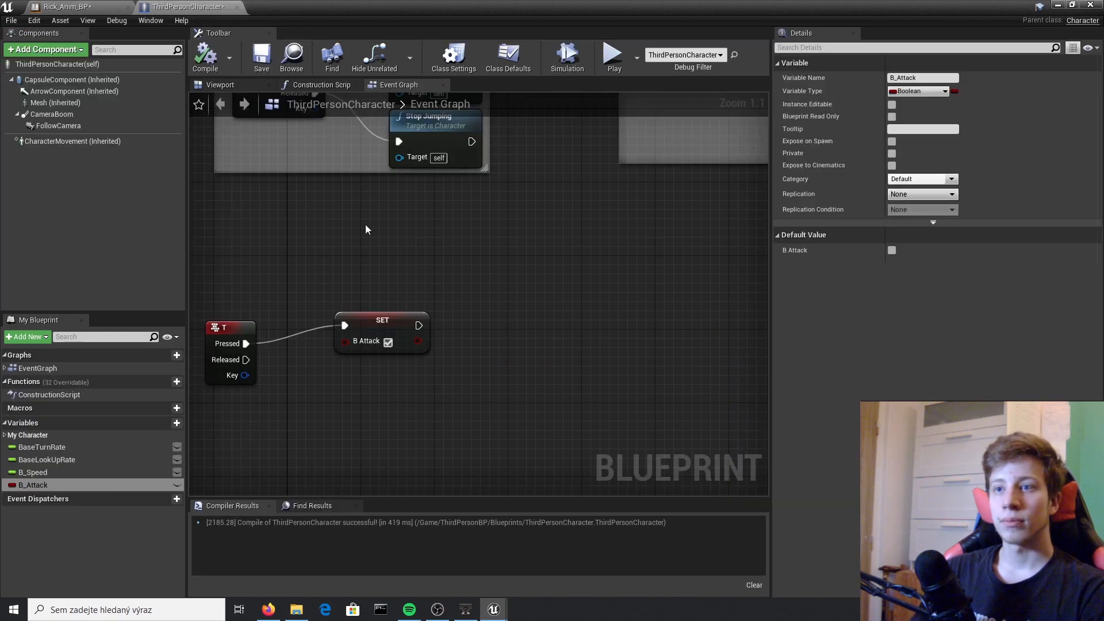
right_drag(364, 229, 456, 333)
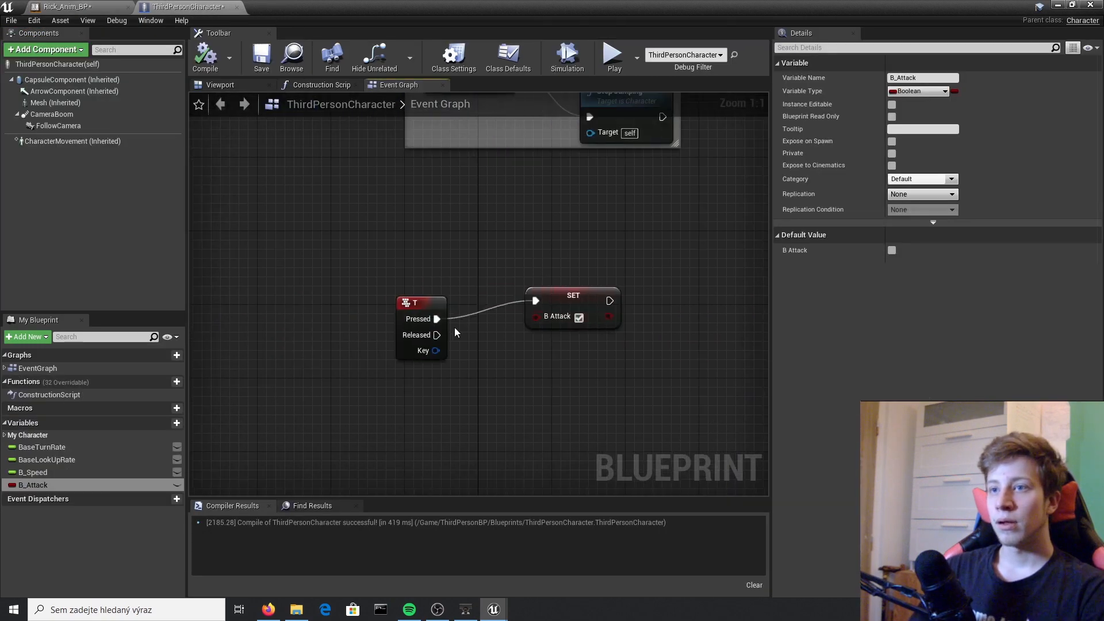
click(1057, 6)
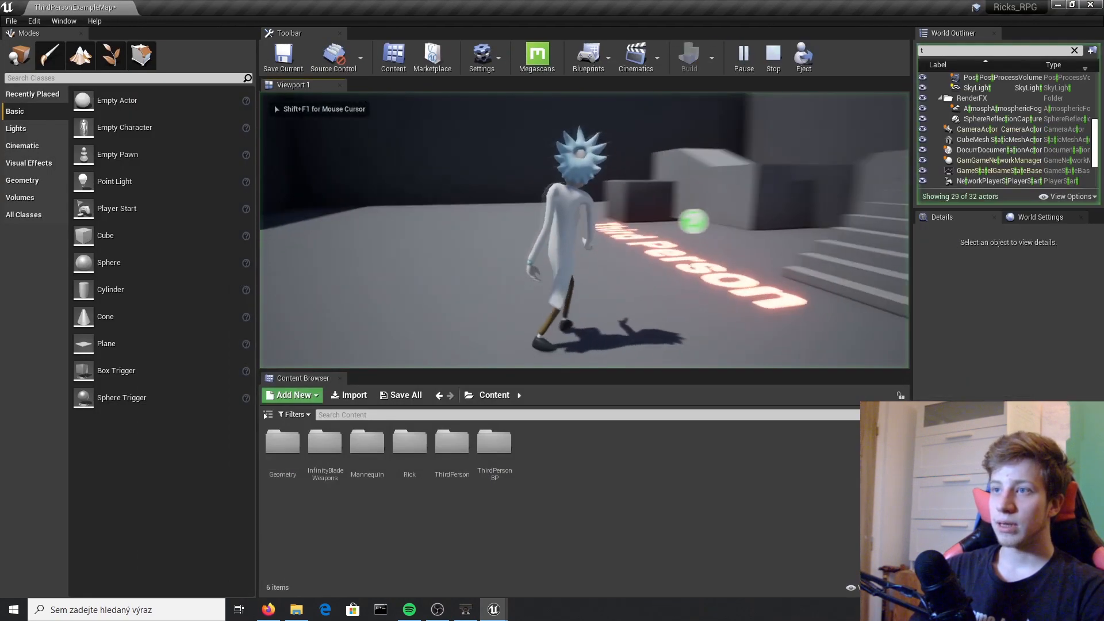
key(w)
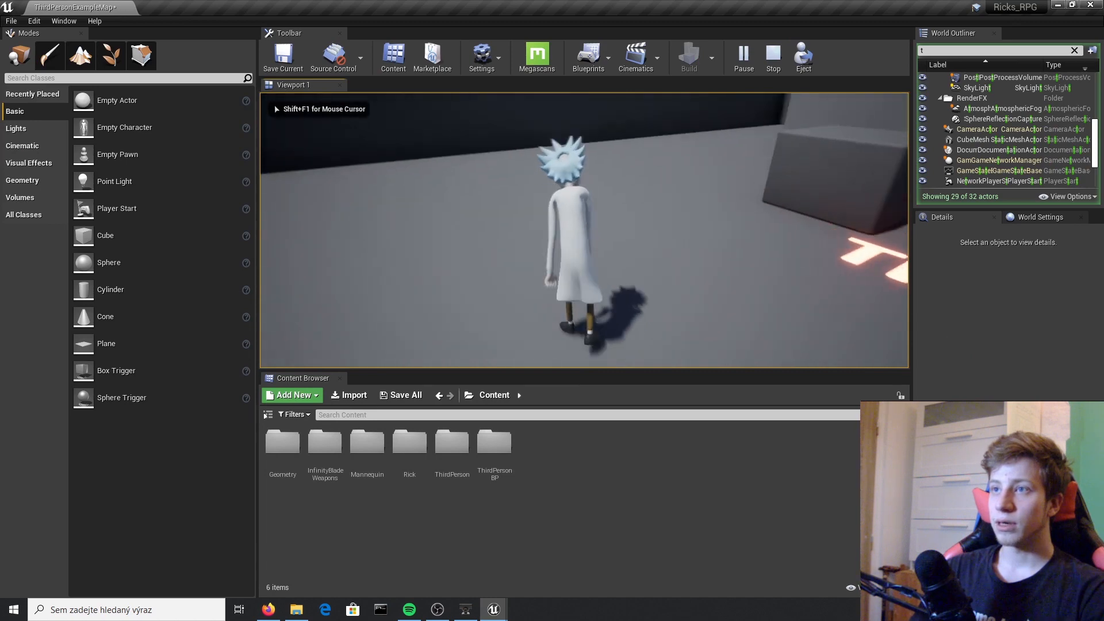
key(w)
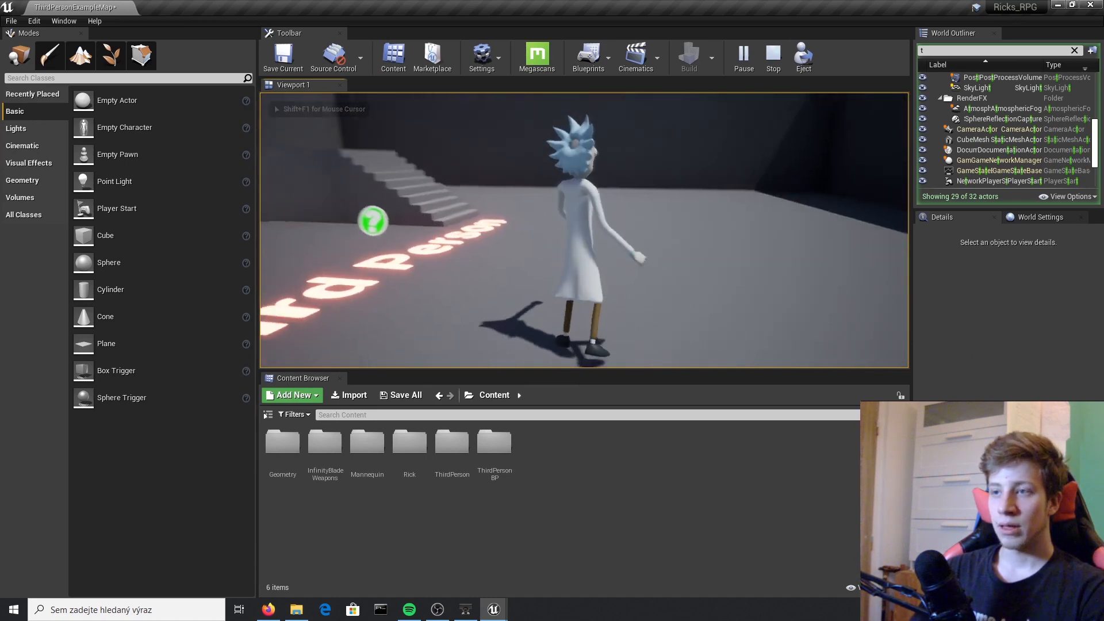
key(d)
key(a)
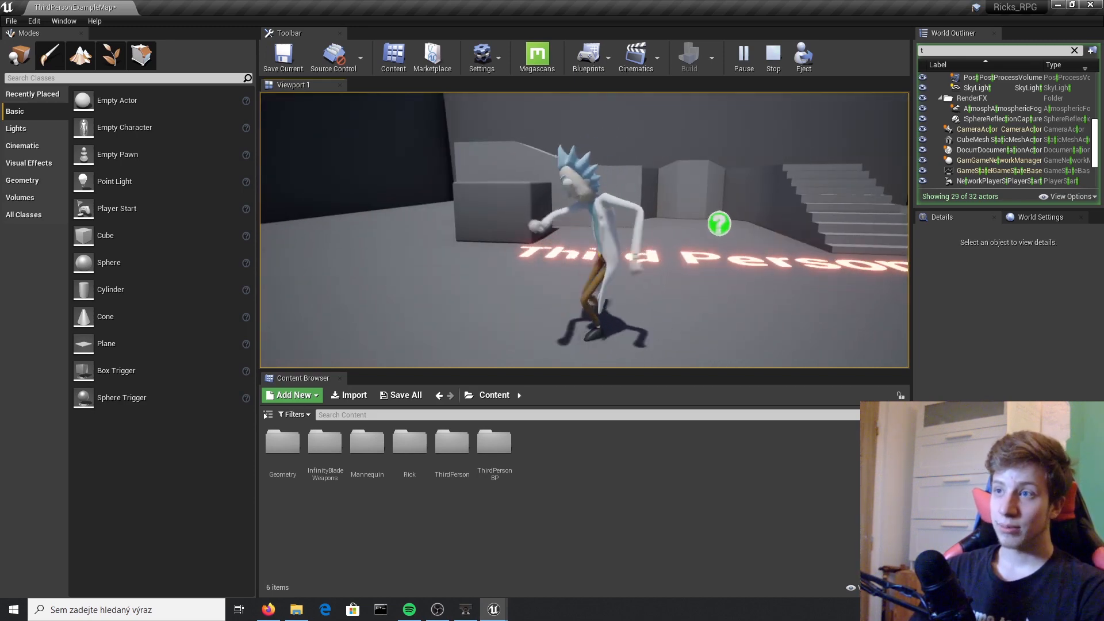
key(Escape)
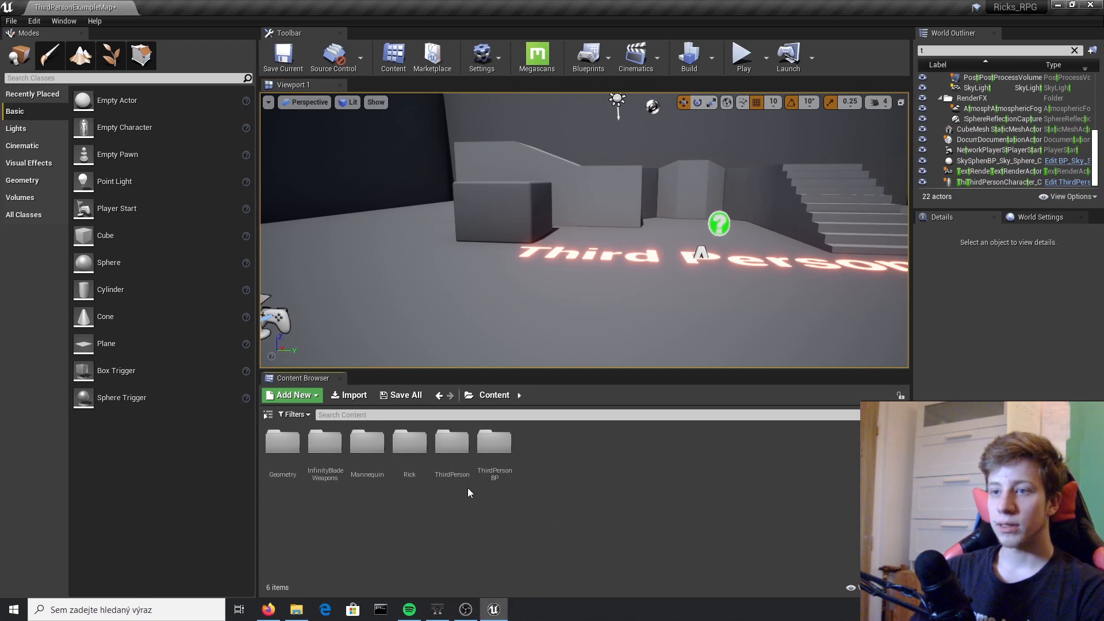
Step: Check the length of the Standing_Melee_Attack_360_High_1 animation in the Rick/Anim folder and close it
double_click(410, 443)
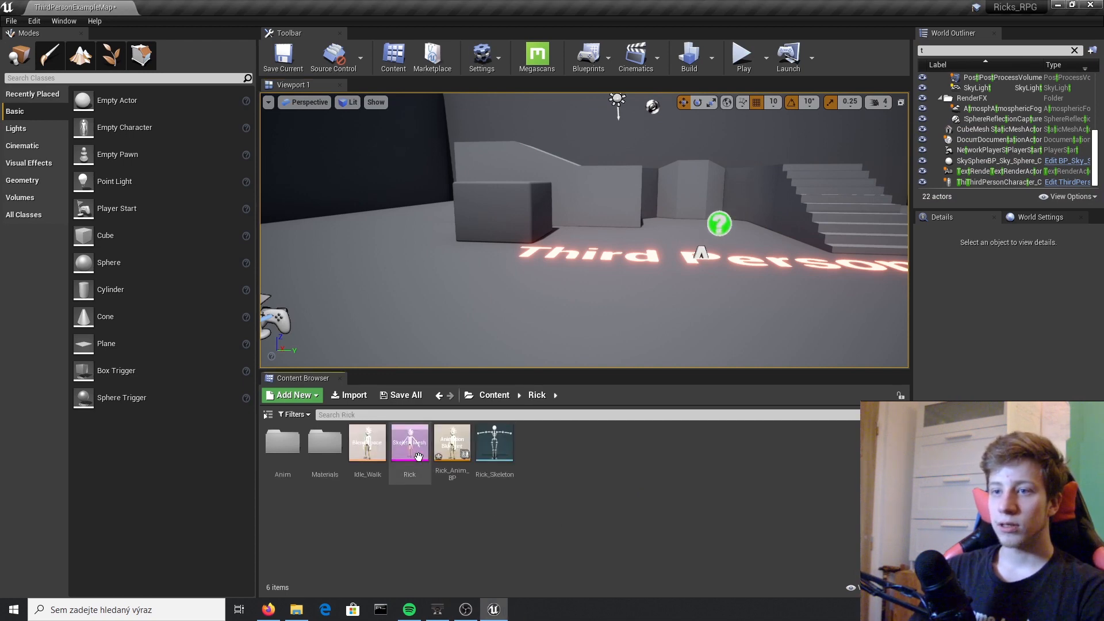
double_click(281, 449)
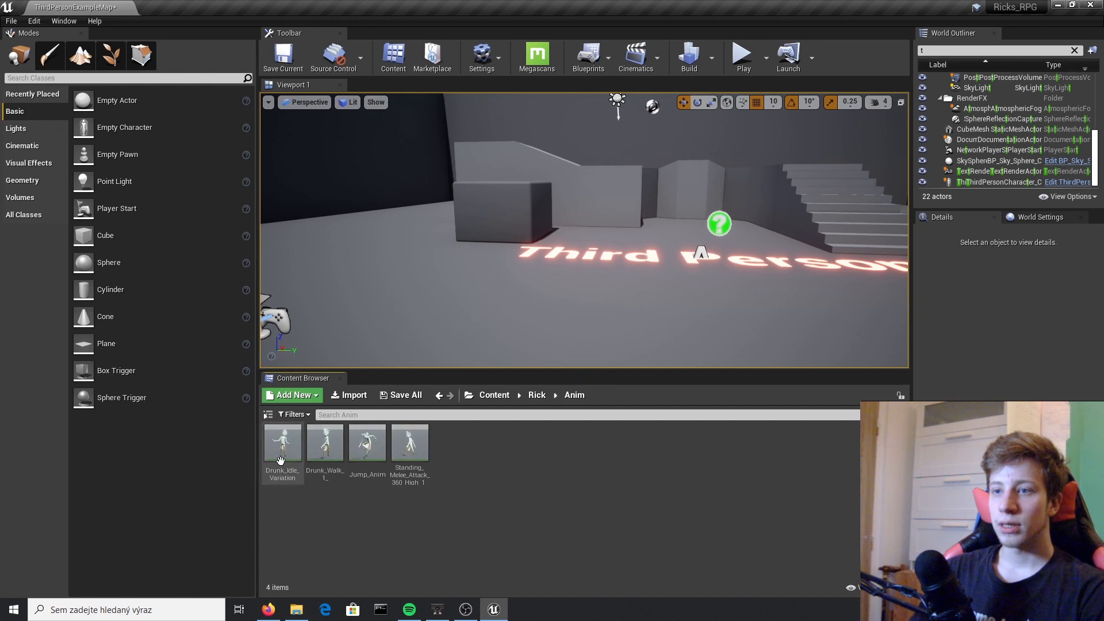
double_click(407, 454)
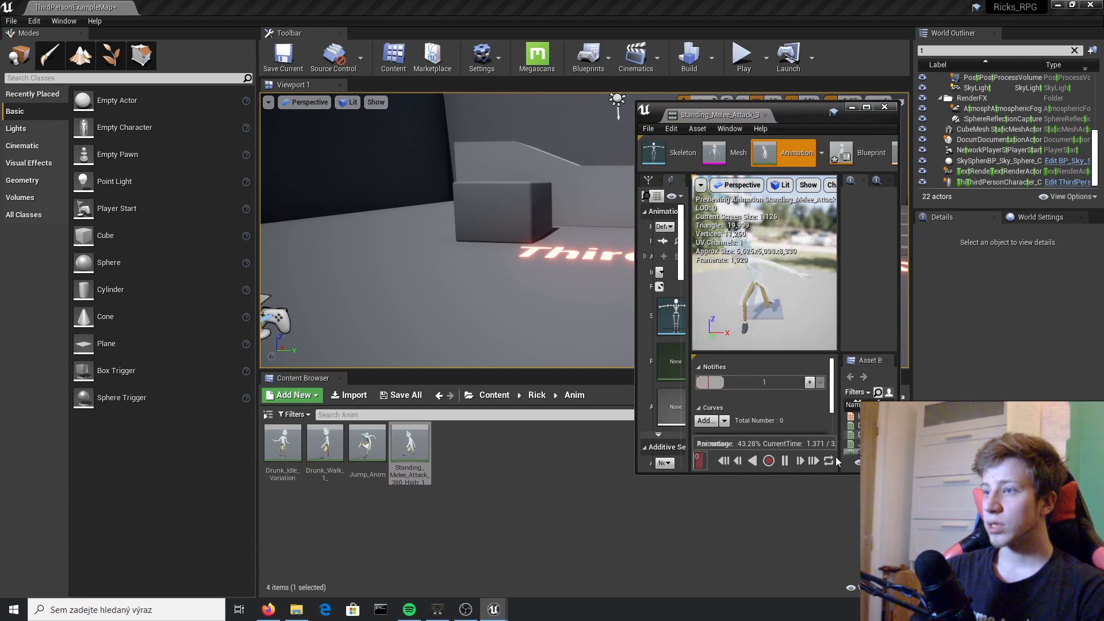
click(867, 107)
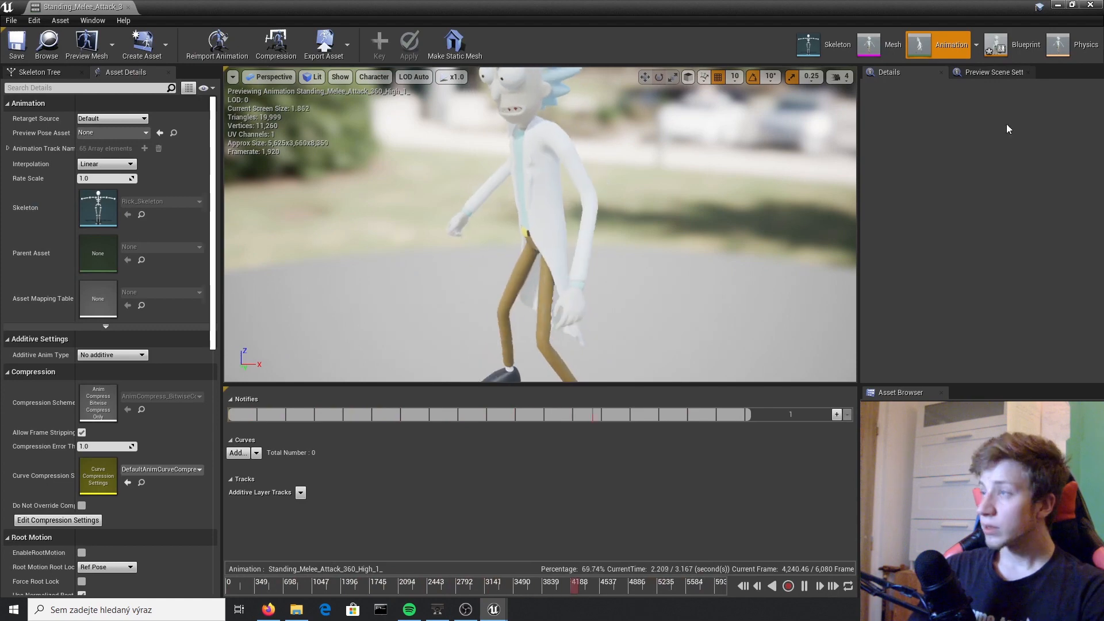
click(1090, 5)
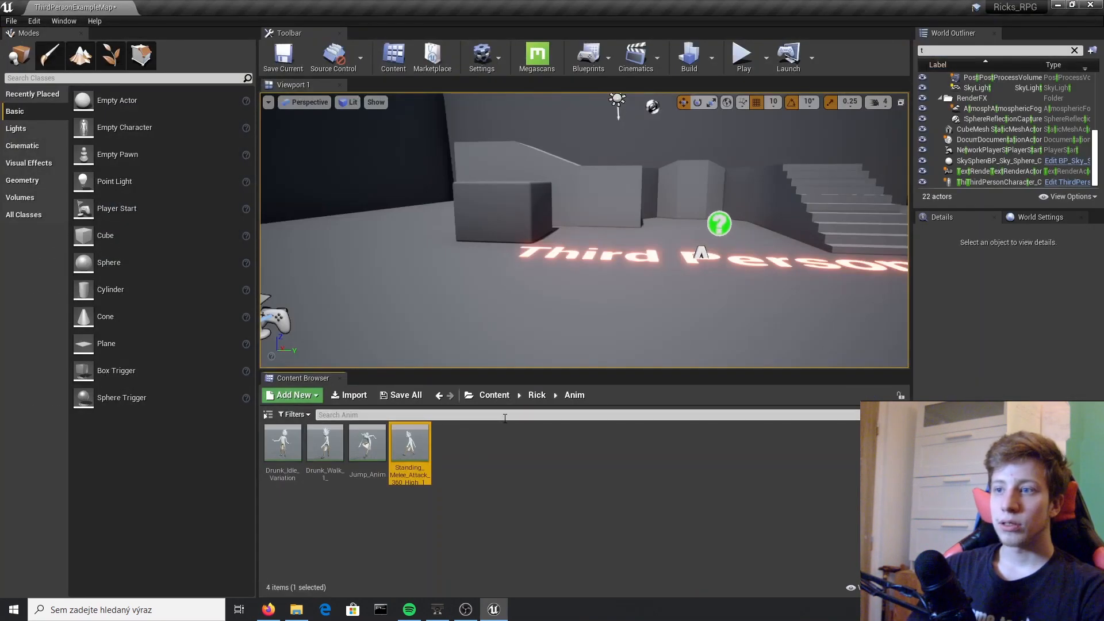
Step: Select the ThirdPersonCharacter actor in the level and open its blueprint's Event Graph
click(496, 396)
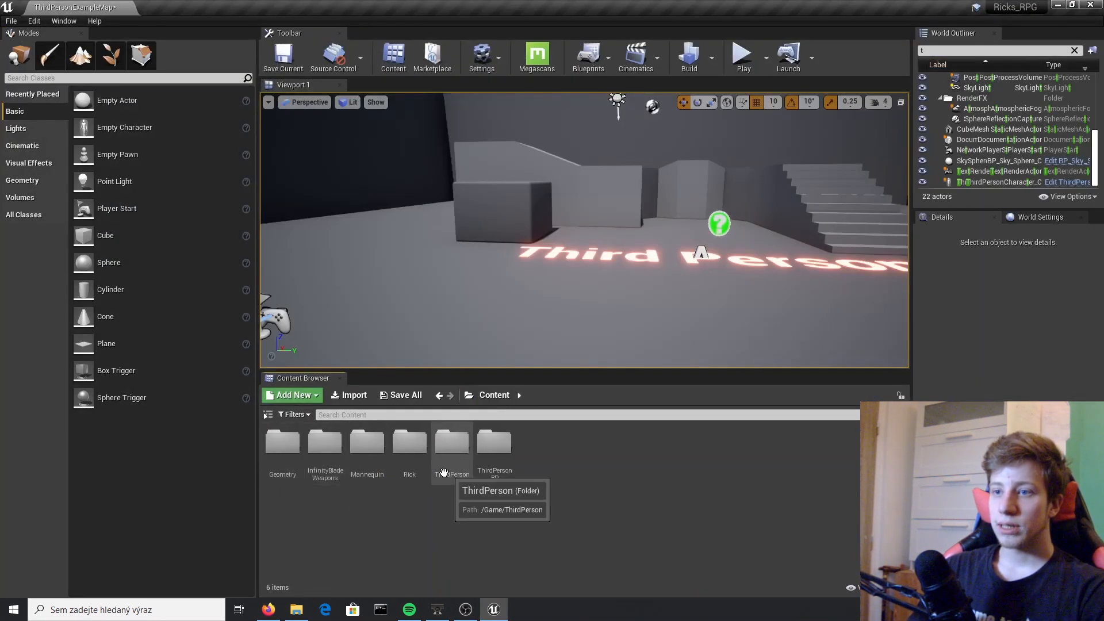
double_click(452, 443)
click(494, 396)
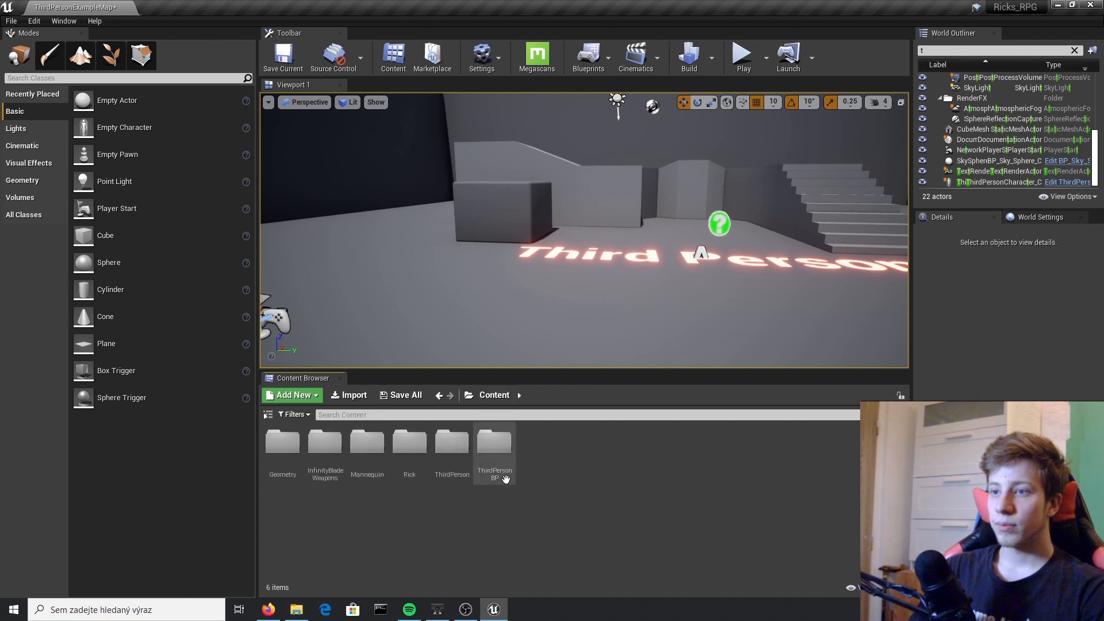
right_drag(568, 239, 731, 241)
click(554, 159)
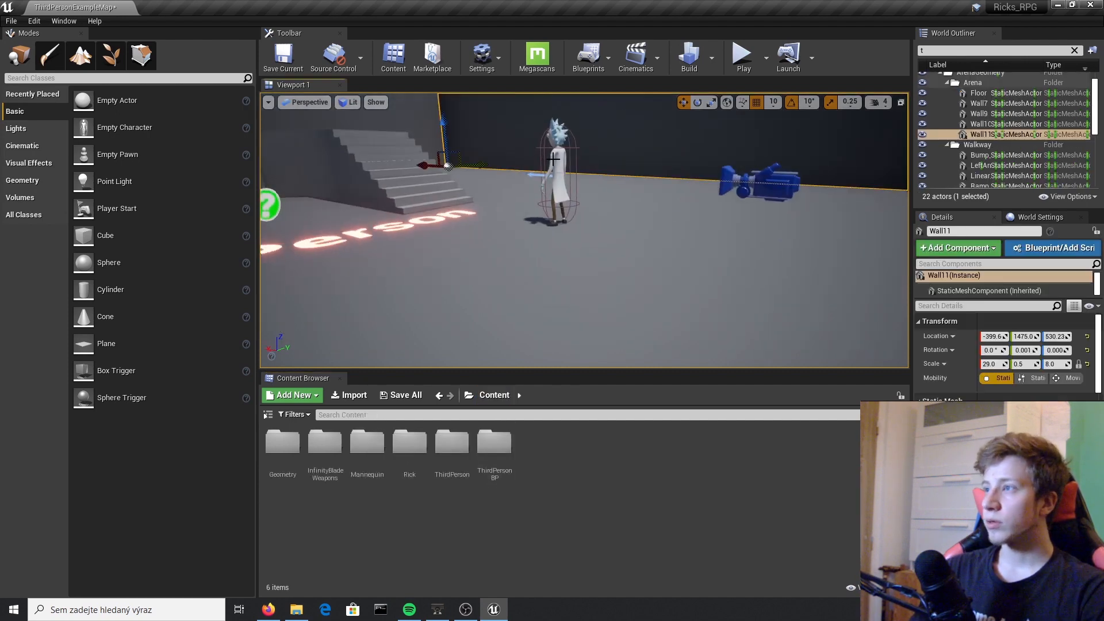
click(556, 179)
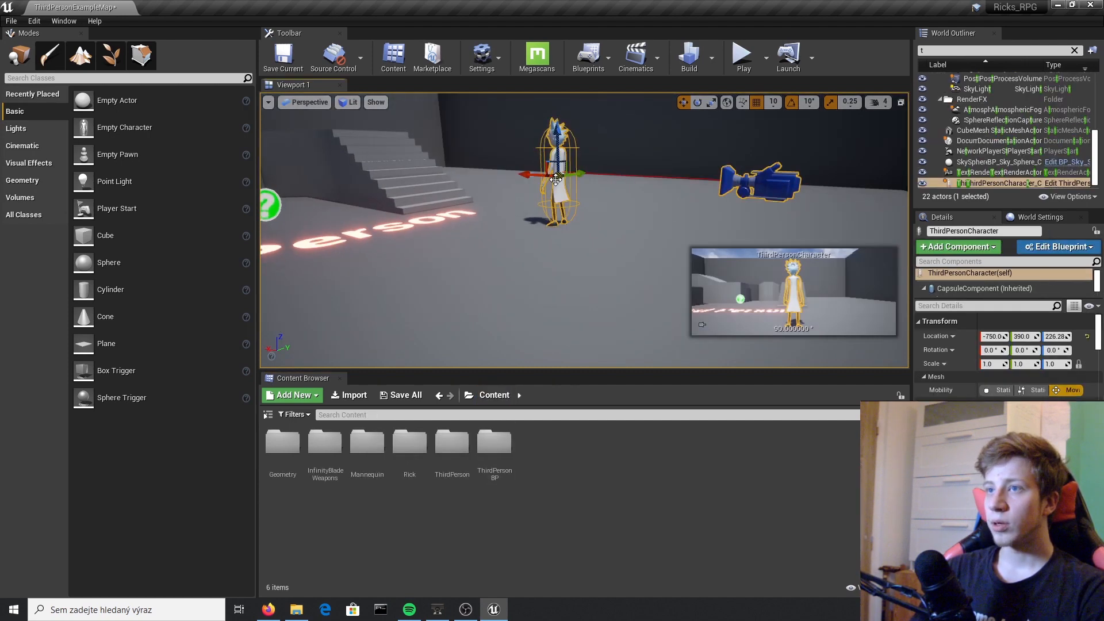
click(1073, 181)
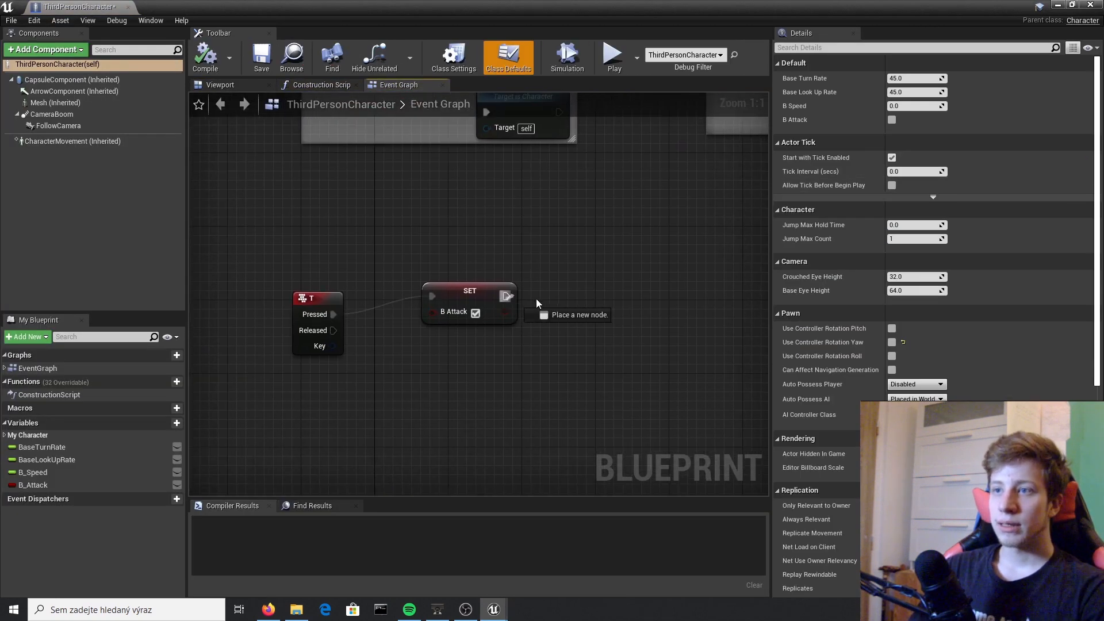
Step: Add a Delay node after the T event's SET B Attack node and set its duration to 3.13 seconds
drag(536, 303, 584, 311)
text(delay)
key(Return)
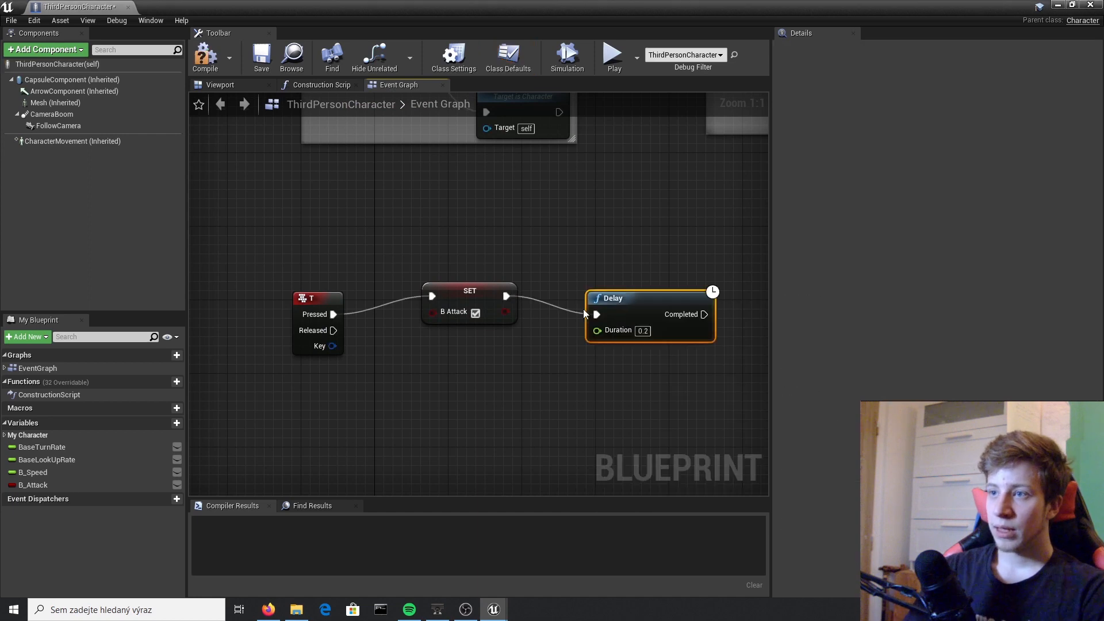
click(641, 332)
text(3.13)
key(Return)
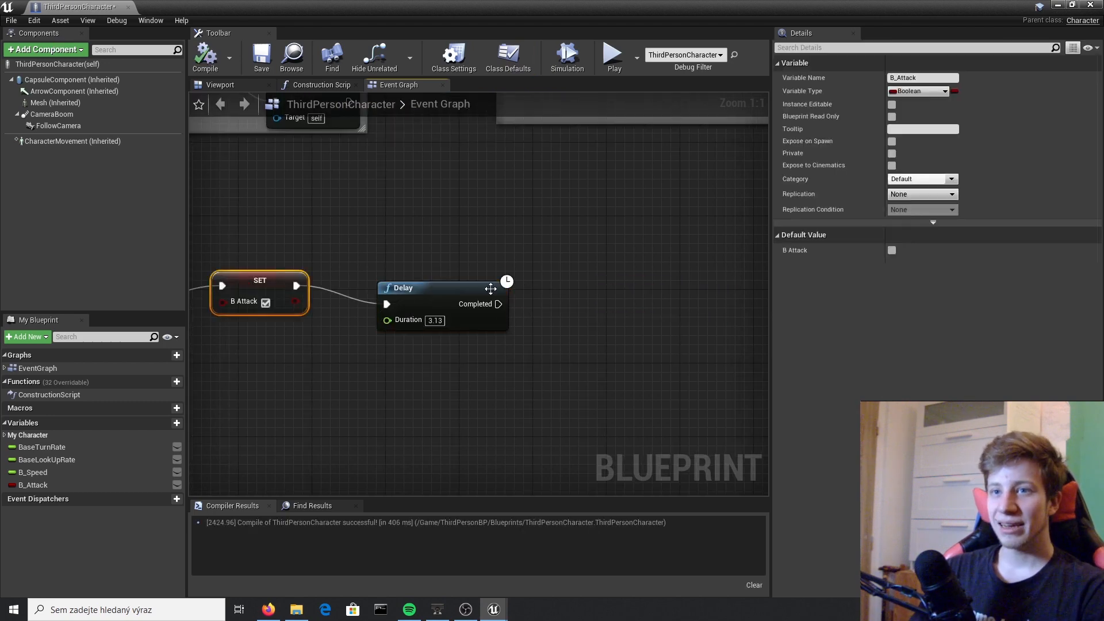
Step: Add a second SET B Attack node with the value unchecked and connect it to the Delay's Completed output
drag(545, 312, 628, 303)
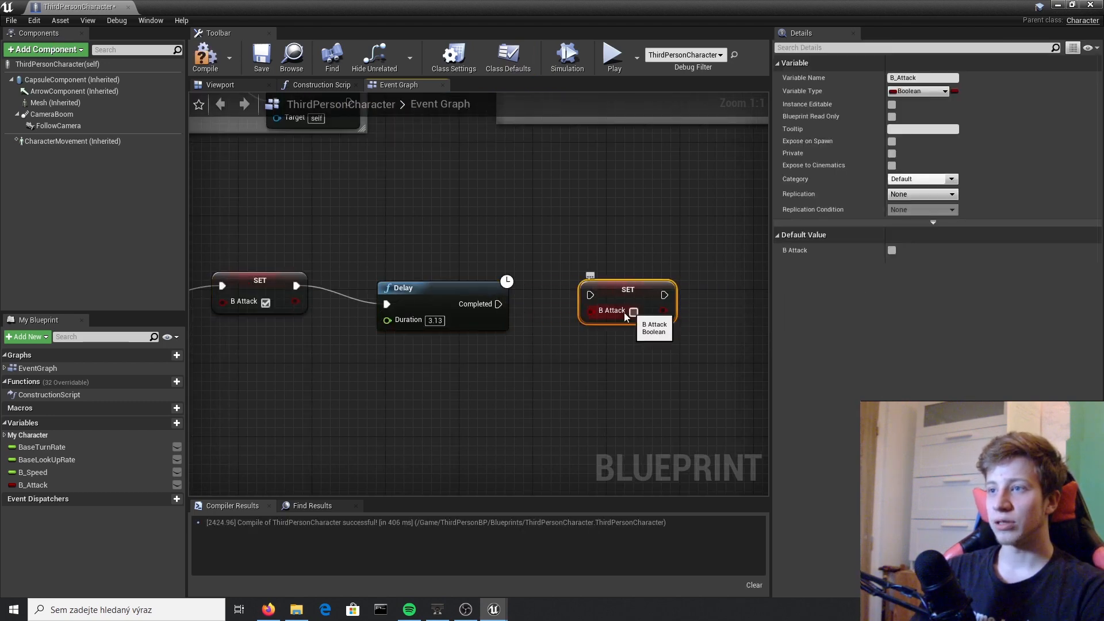
drag(503, 297, 499, 304)
drag(628, 289, 618, 308)
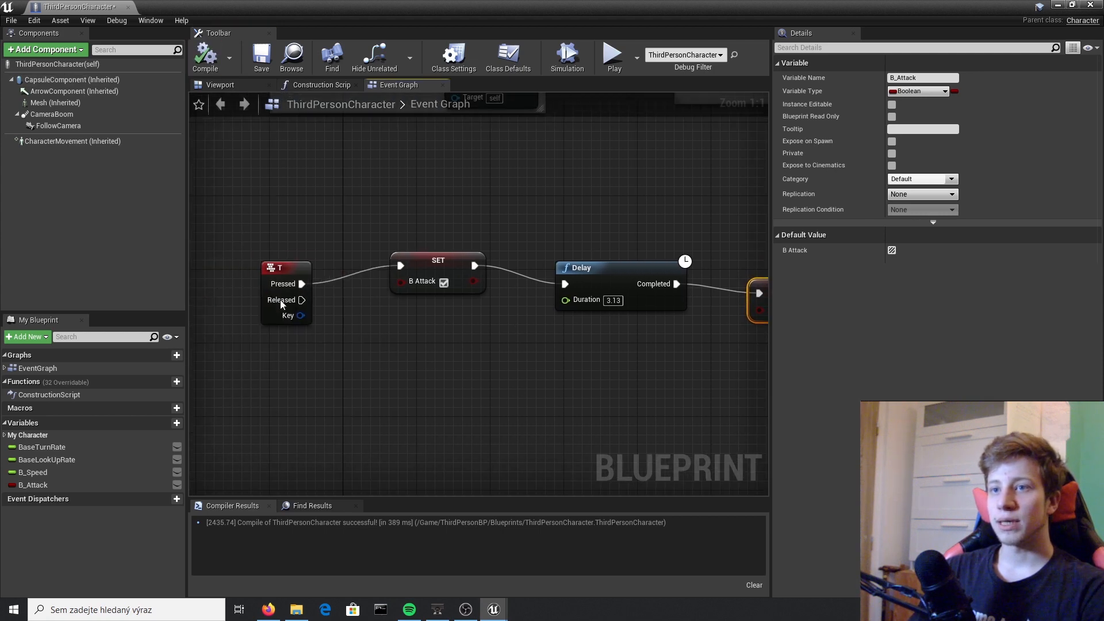
Step: Align the first SET, Delay and second SET nodes of the T event so their execution wires run straight
drag(427, 263, 437, 263)
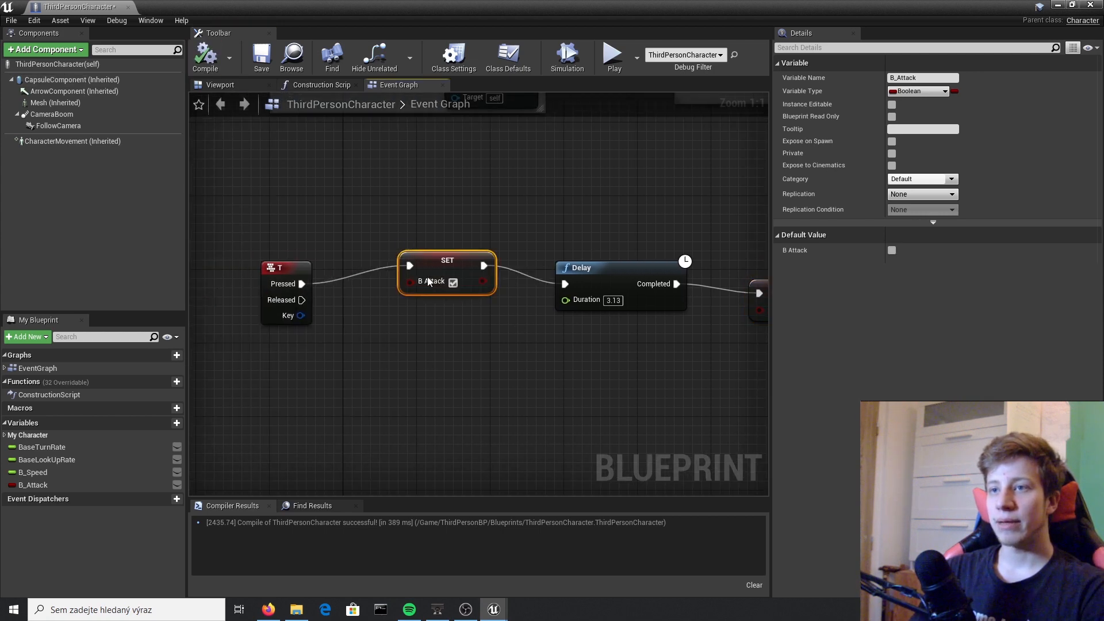
right_drag(454, 338, 361, 366)
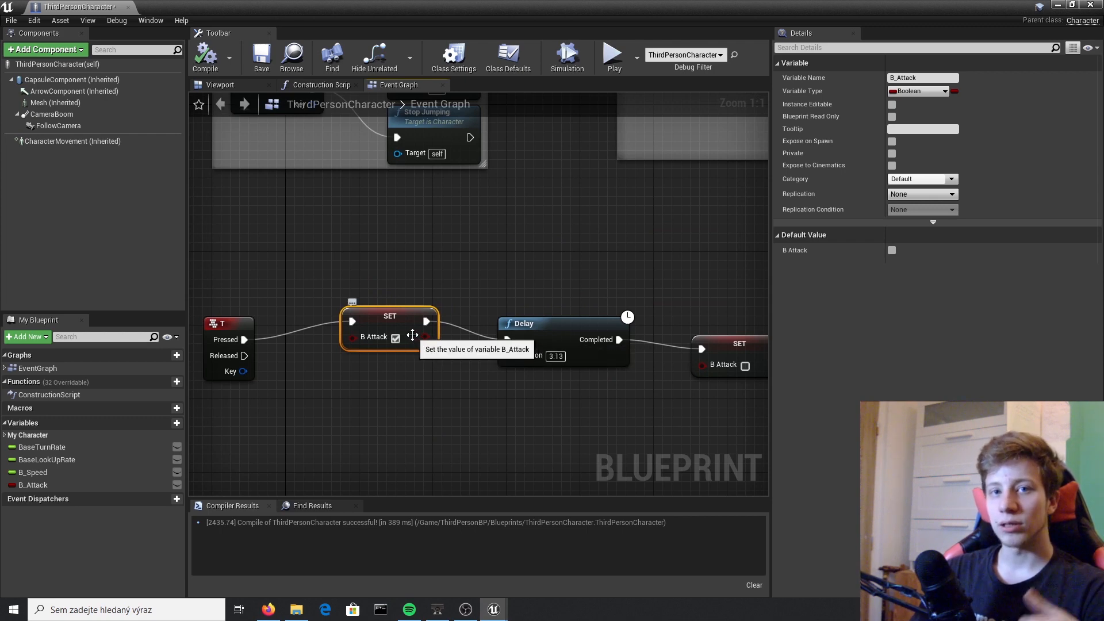
right_drag(526, 294, 439, 245)
drag(455, 289, 464, 271)
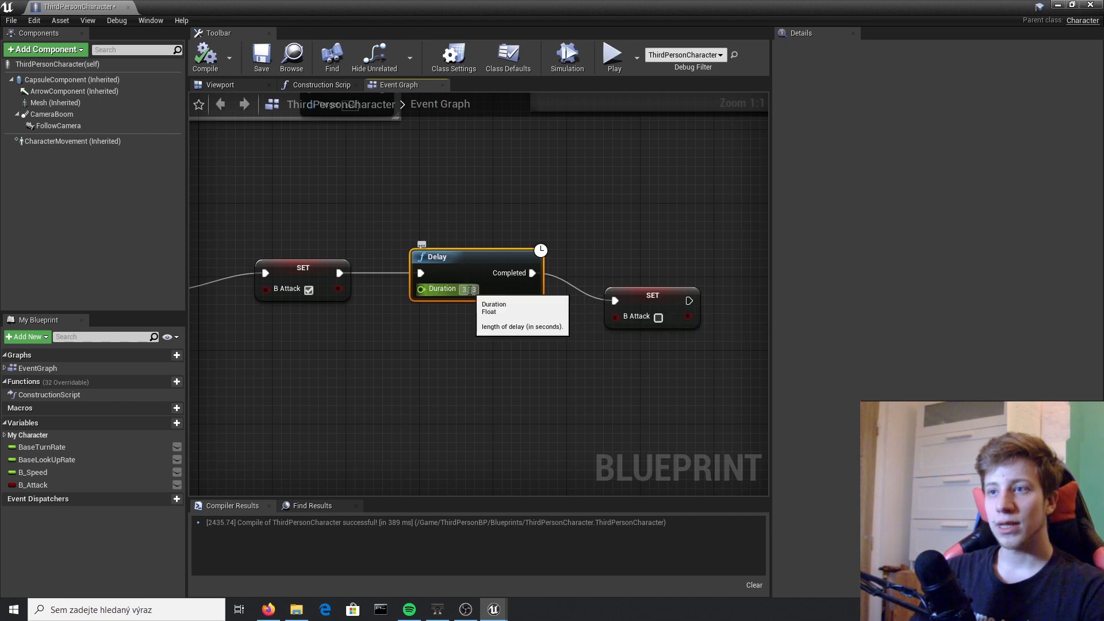
click(519, 356)
right_drag(636, 334, 524, 365)
drag(544, 324, 544, 300)
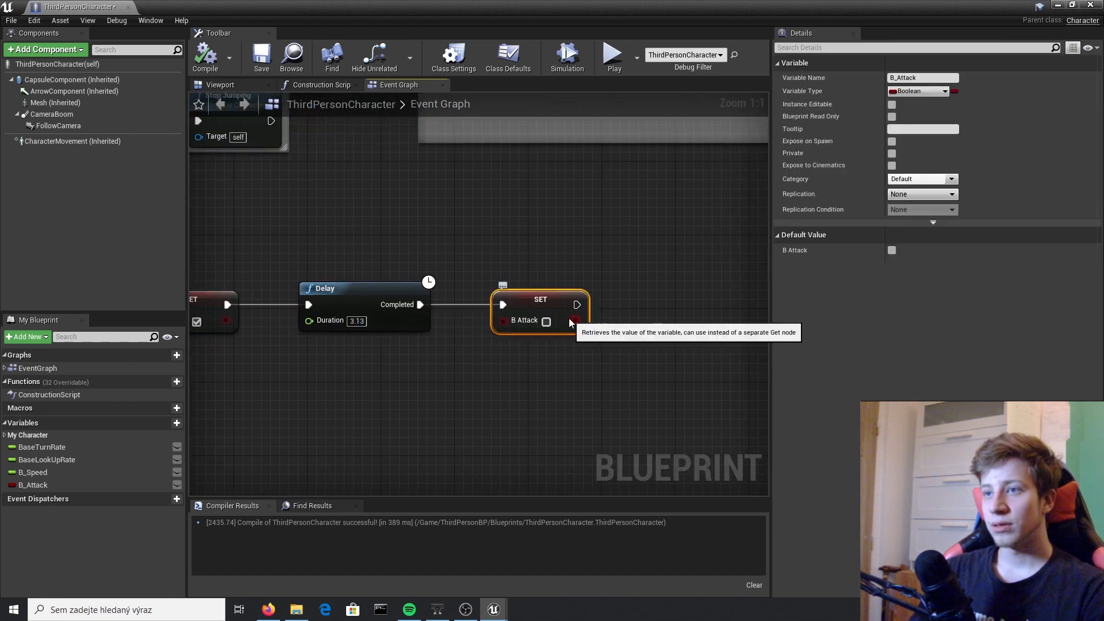
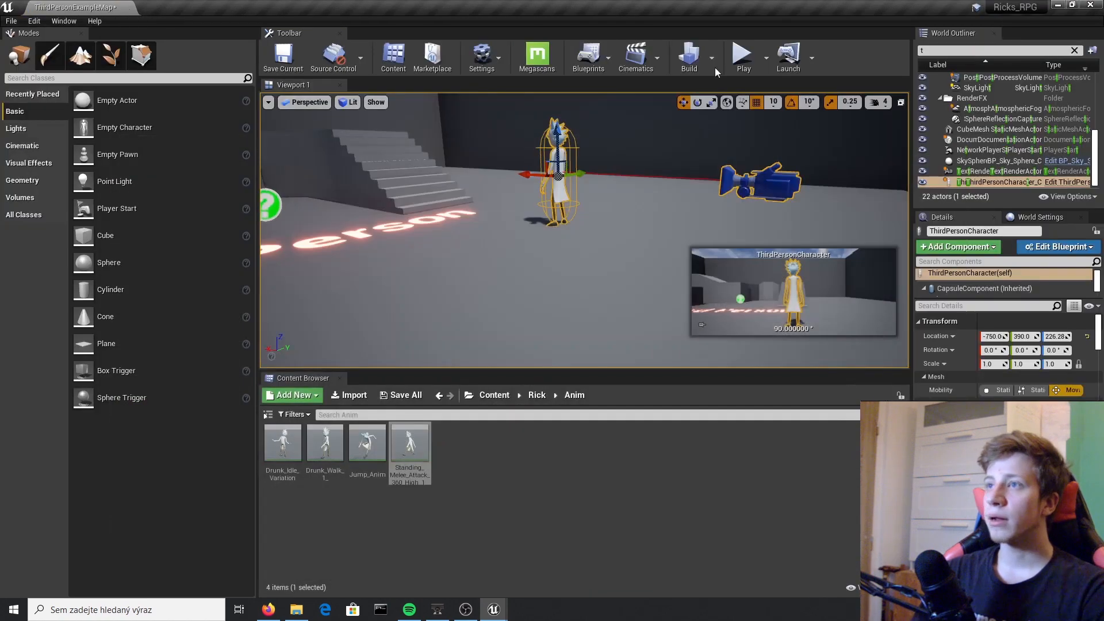
Step: Play-test the level by triggering Rick's attack and walking him around the stairs and boxes, ending the play session when done
click(741, 57)
key(w)
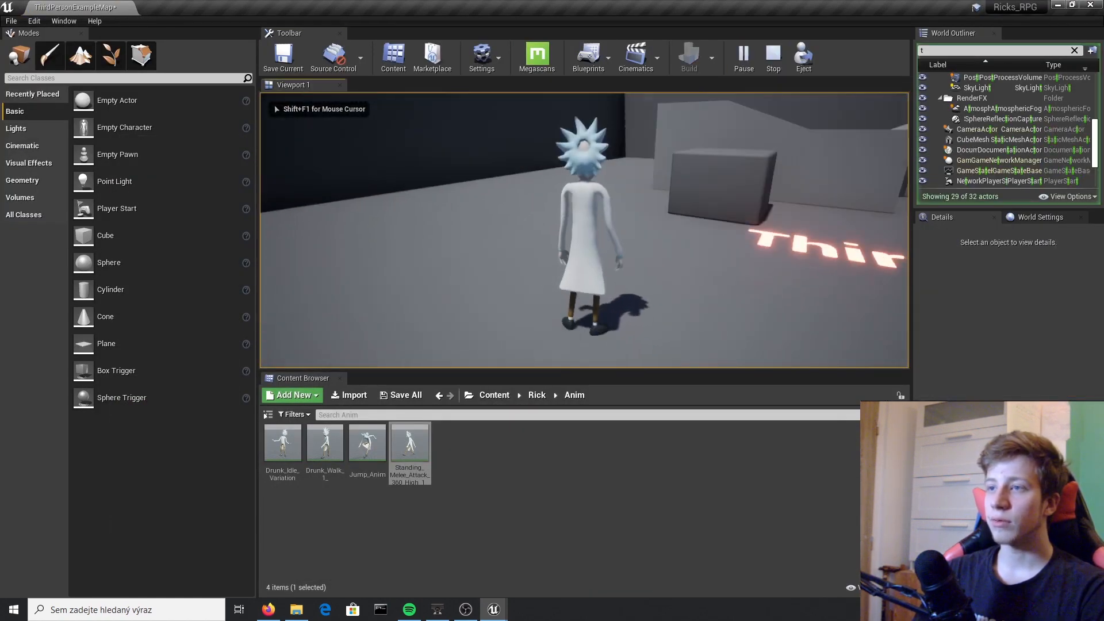
click(584, 230)
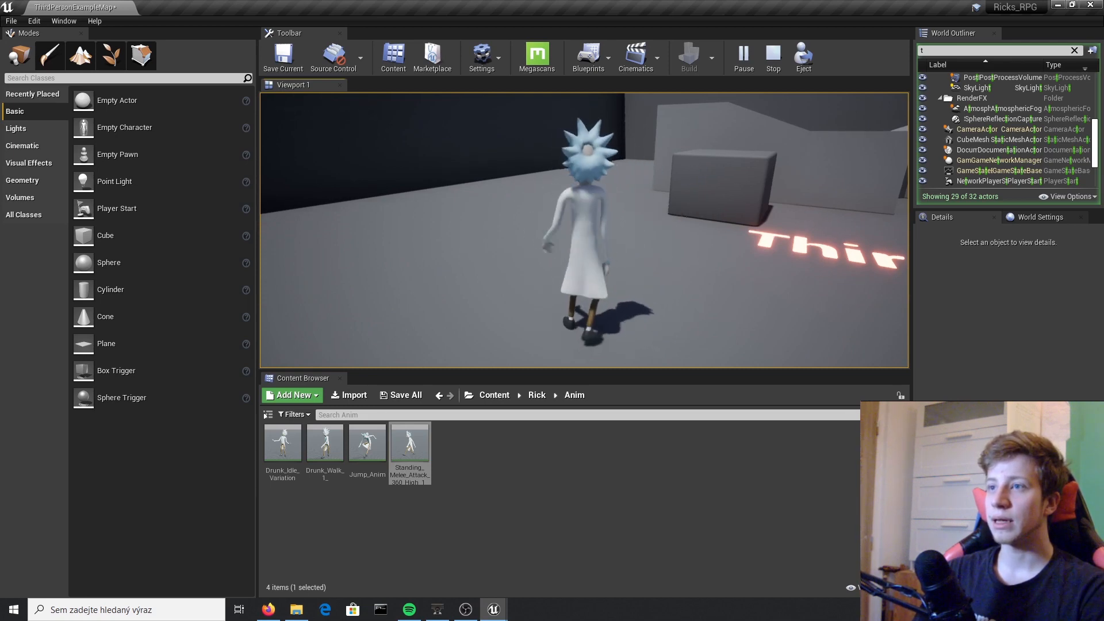
key(w)
key(w)
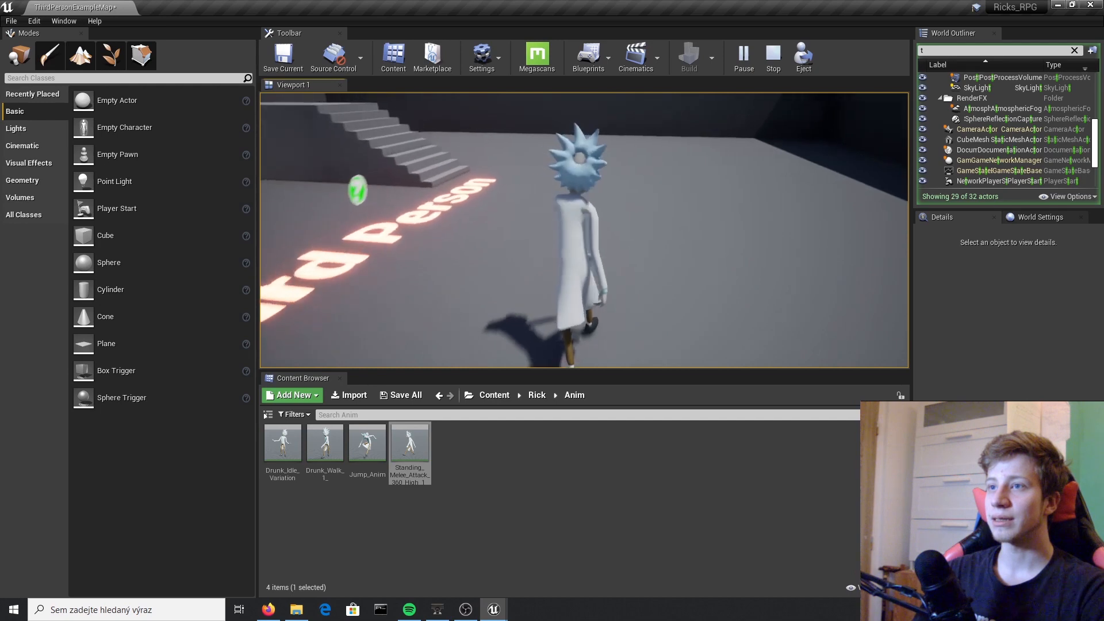
key(w)
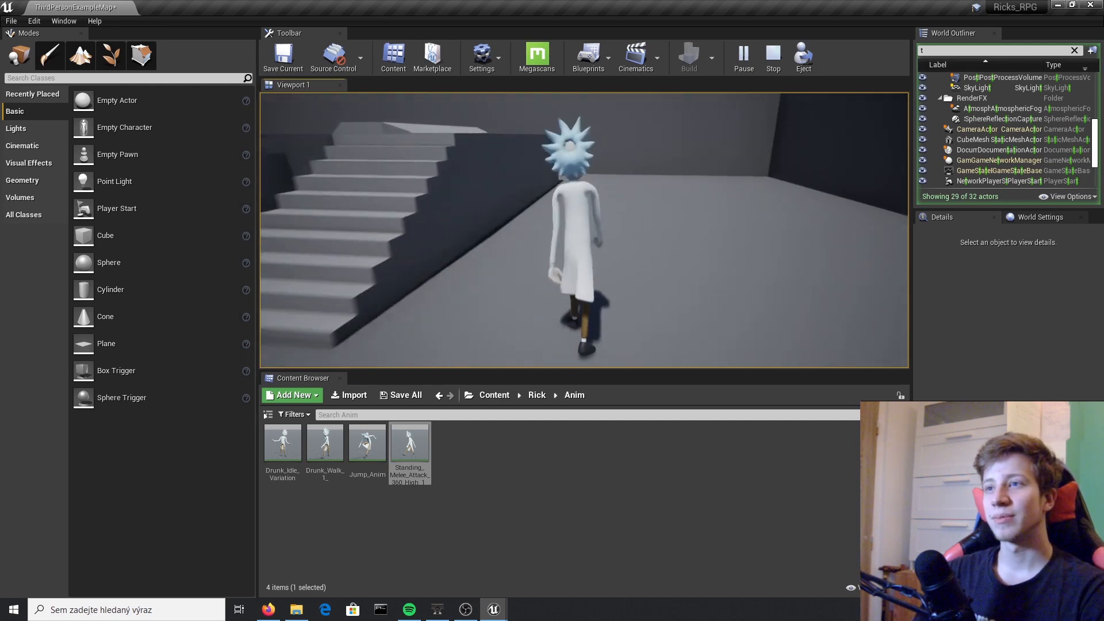
key(w)
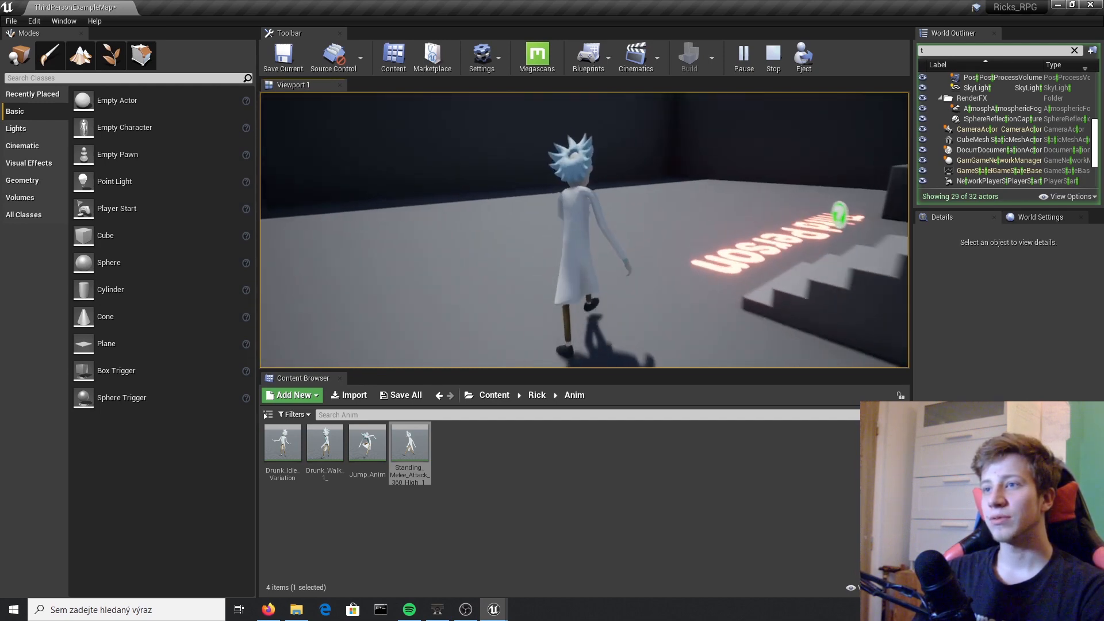
key(w)
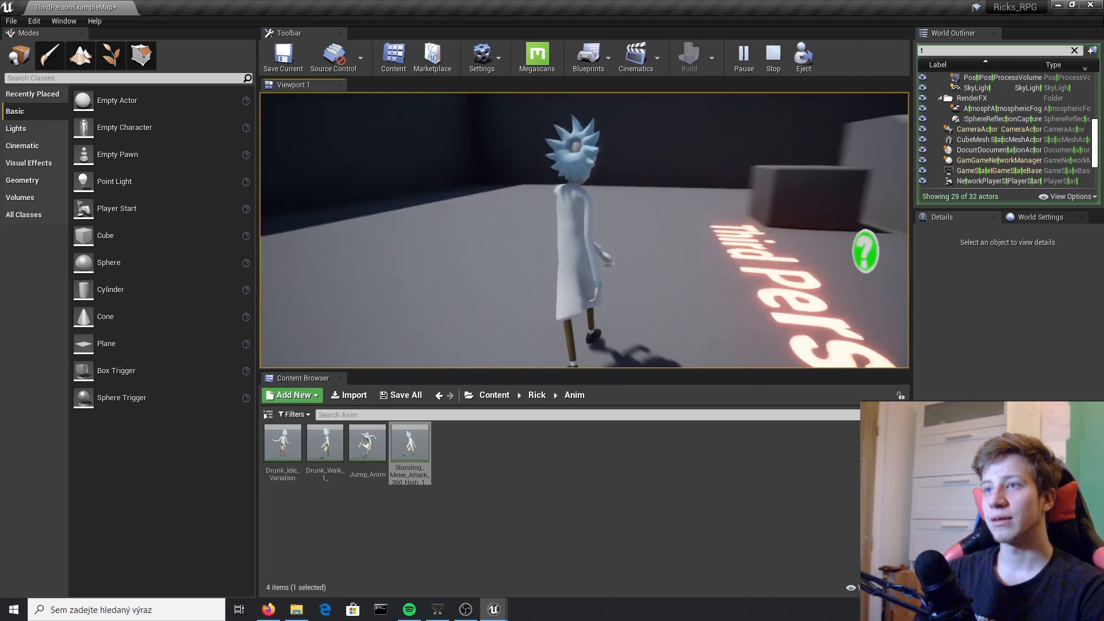
key(w)
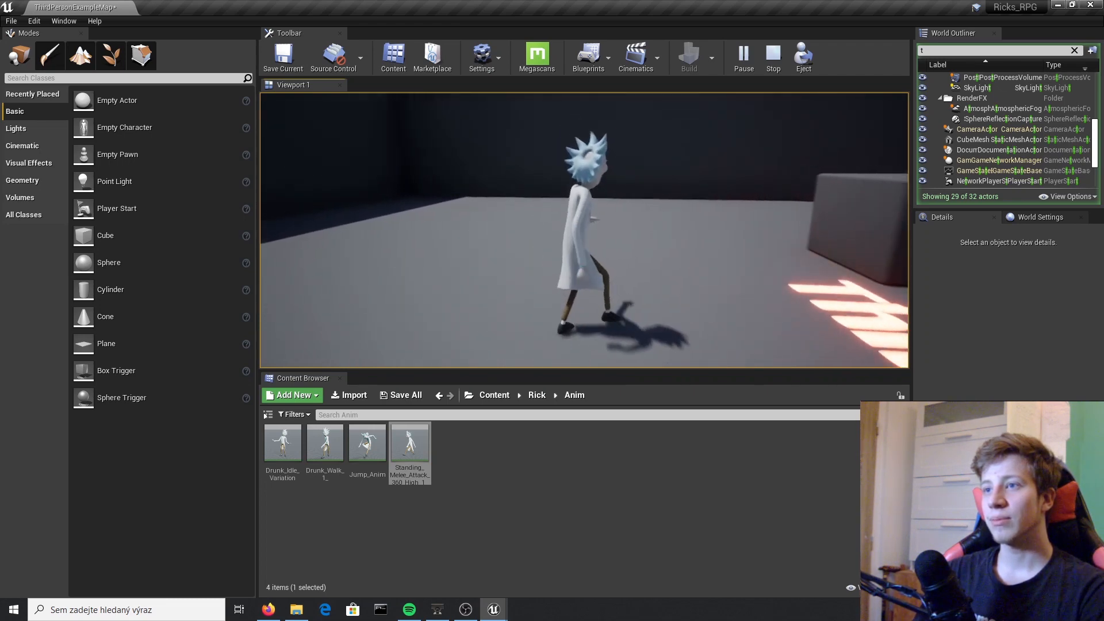
key(w)
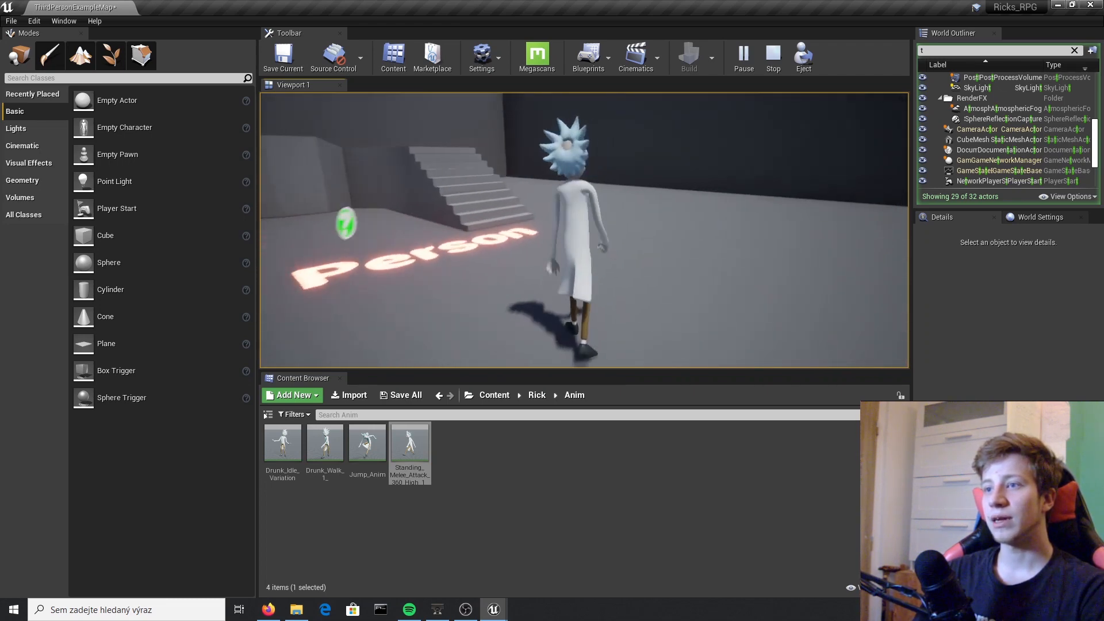
key(w)
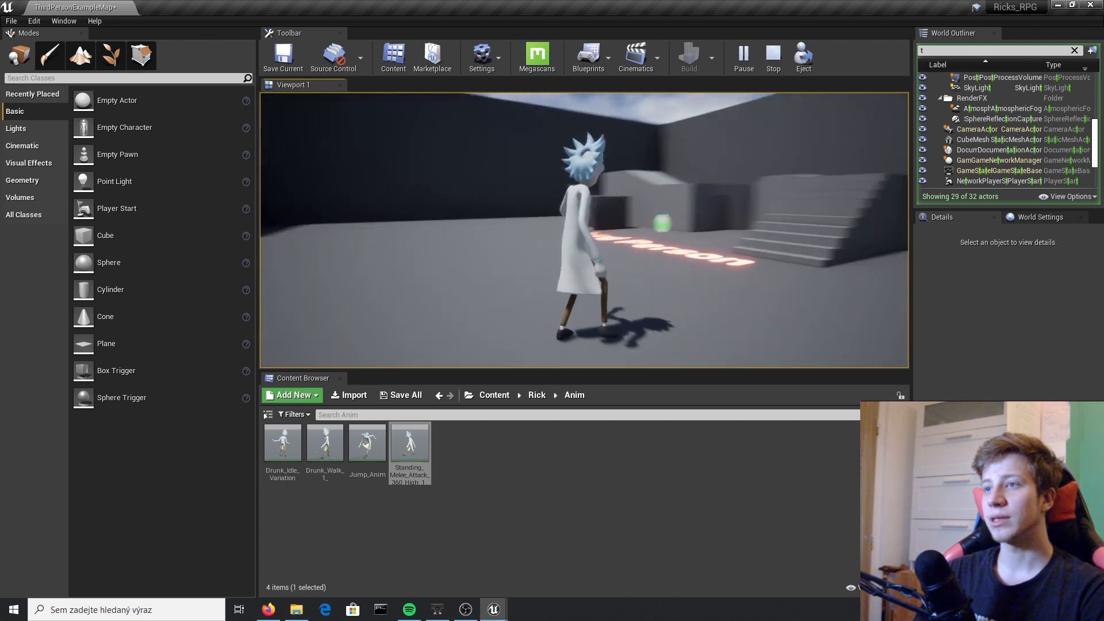
key(w)
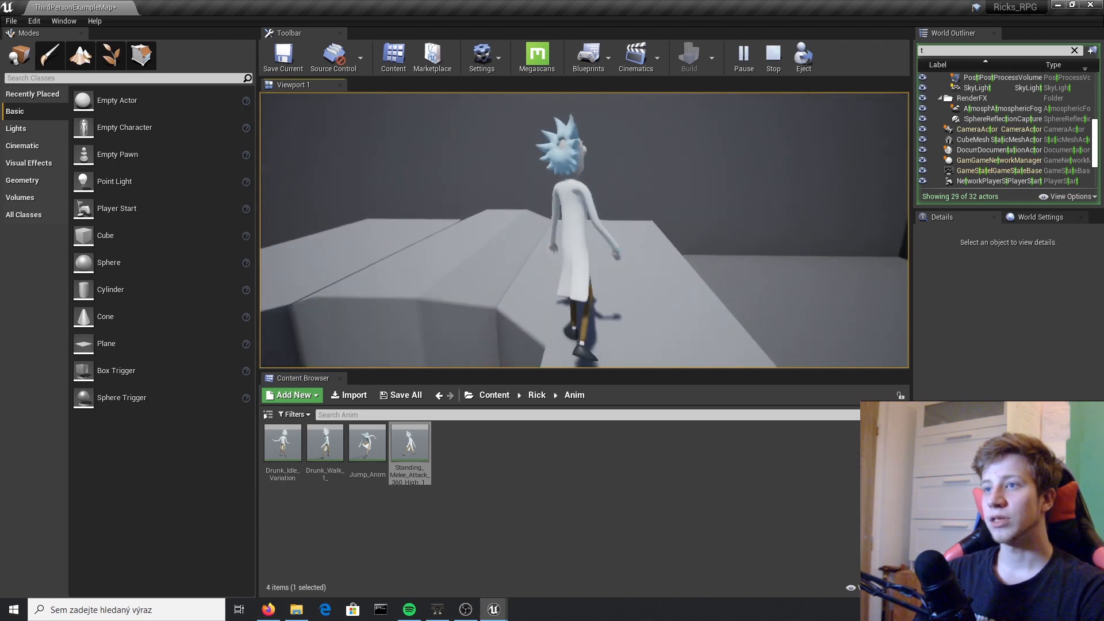
key(Escape)
Step: Select Rick's ThirdPersonCharacter in the level and reopen its blueprint at the T event's nodes
key(w)
mouse_move(568, 281)
right_down()
mouse_move(541, 267)
mouse_move(598, 273)
mouse_move(627, 253)
mouse_move(568, 282)
right_up()
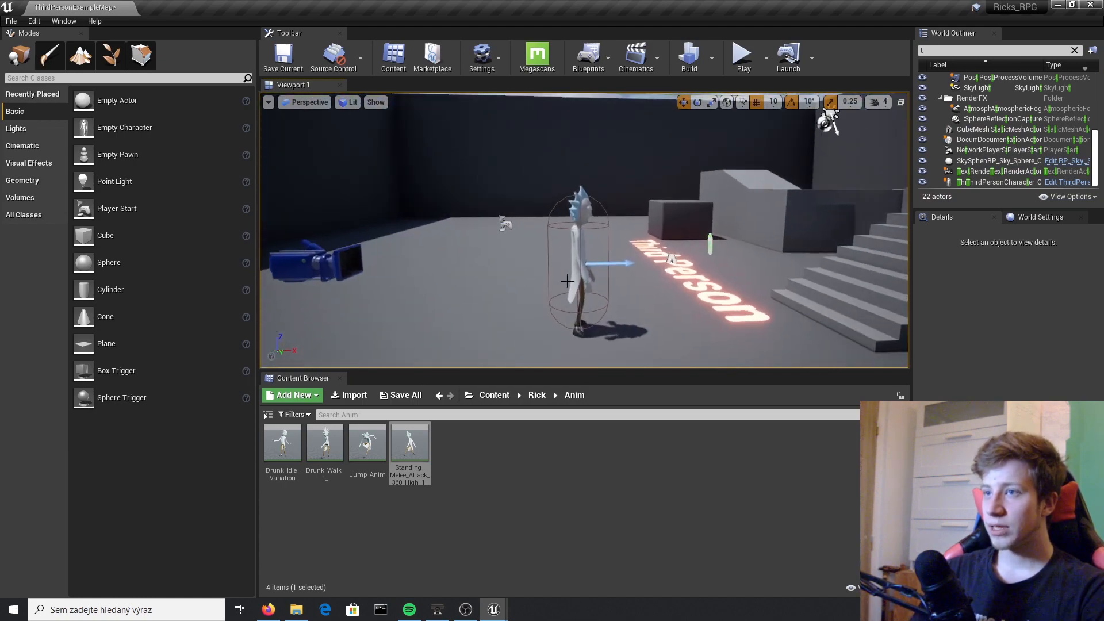
click(581, 225)
click(1087, 183)
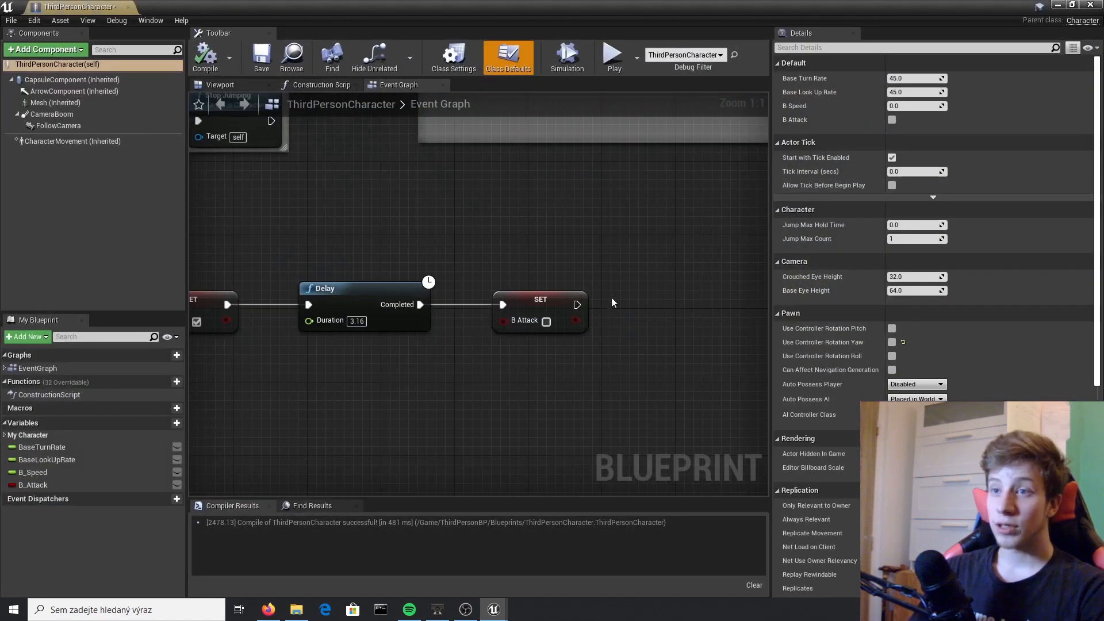
click(726, 282)
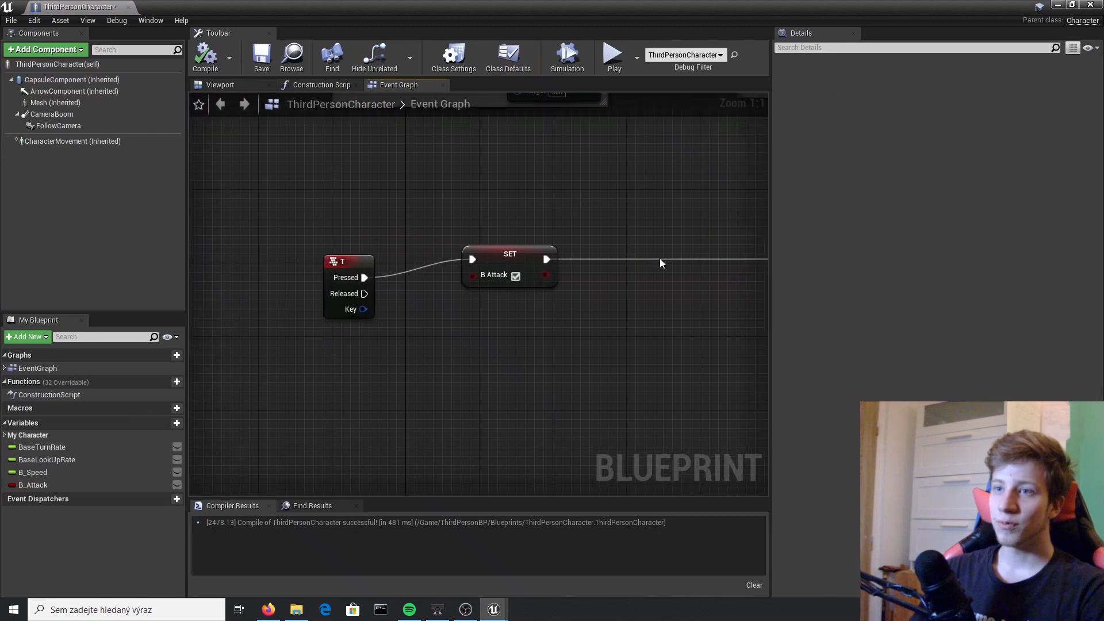
Step: Insert a Stop Movement Immediately (CharacterMovement) node between the T event's first SET B Attack and the Delay
drag(529, 252, 520, 253)
right_drag(605, 313, 450, 352)
drag(472, 303, 498, 304)
text(disa)
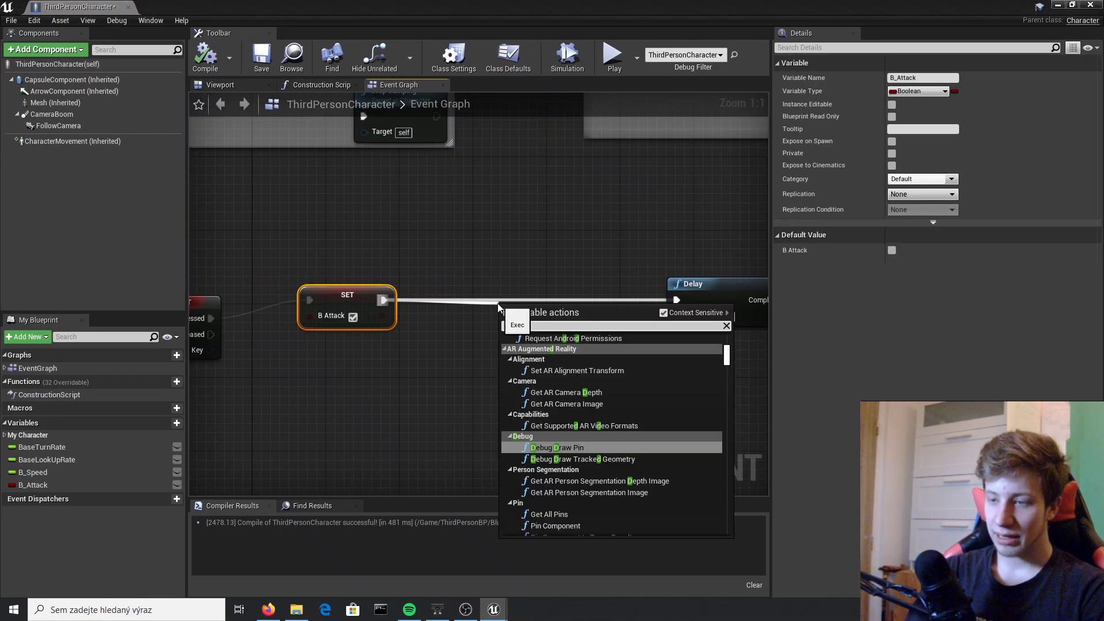
key(BackSpace)
key(BackSpace)
key(BackSpace)
key(BackSpace)
text(stop)
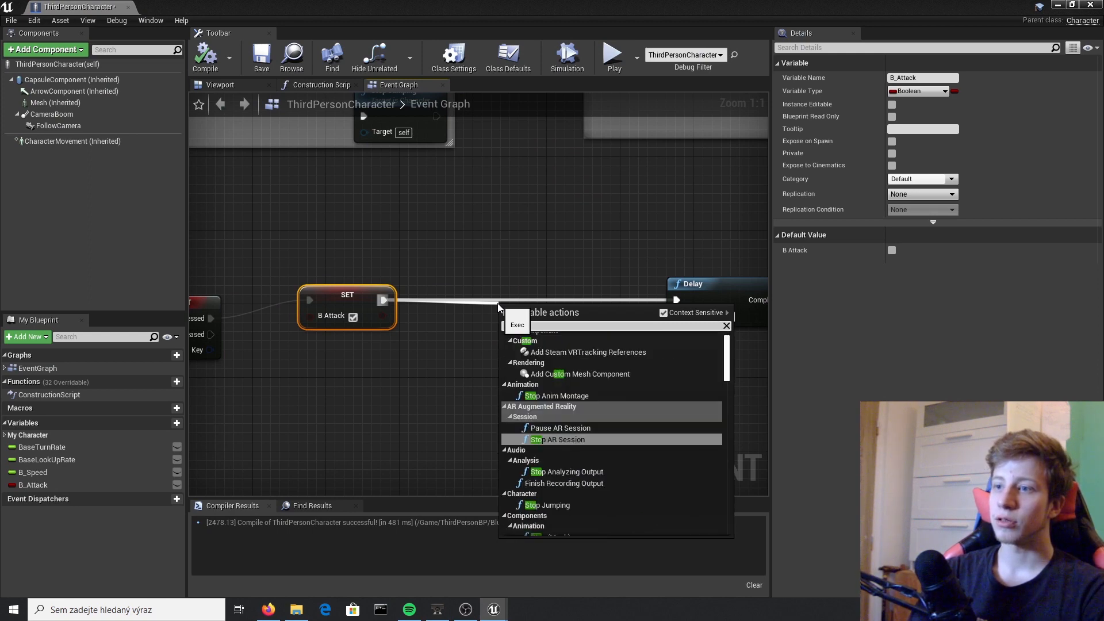
text( move)
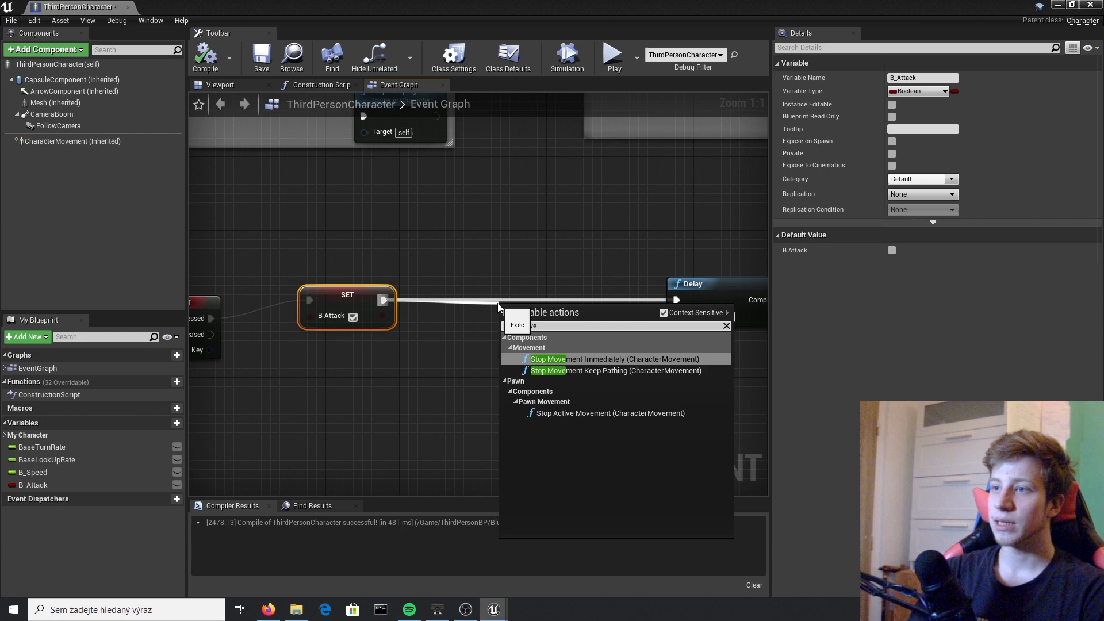
key(Return)
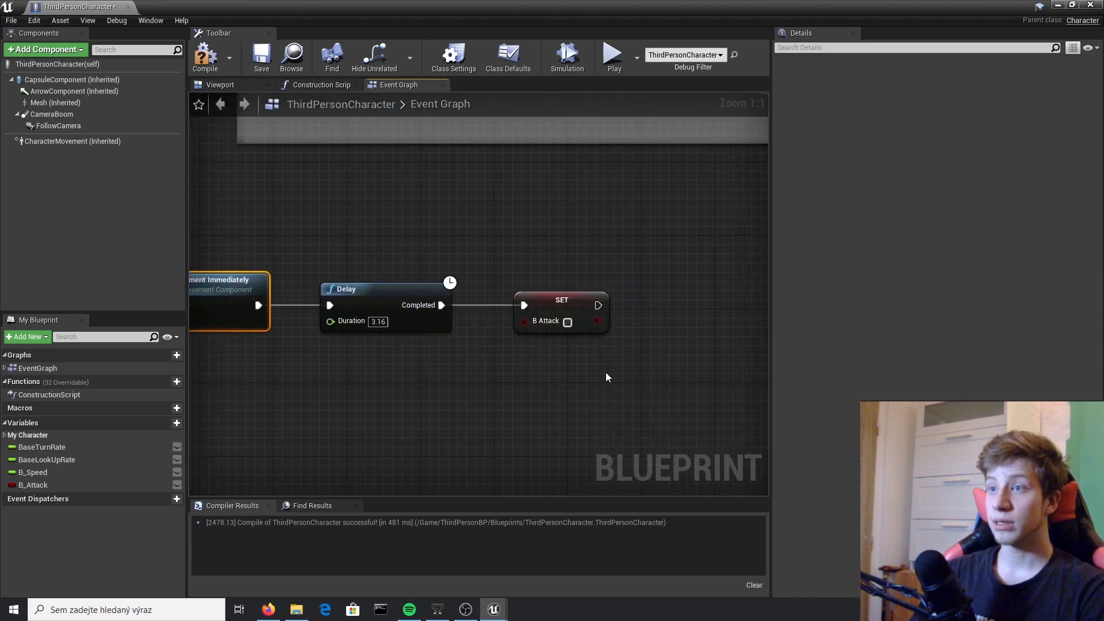
Step: Make room before the Delay and insert a Disable Movement (CharacterMovement) node after Stop Movement Immediately
drag(407, 294, 609, 277)
drag(258, 305, 347, 299)
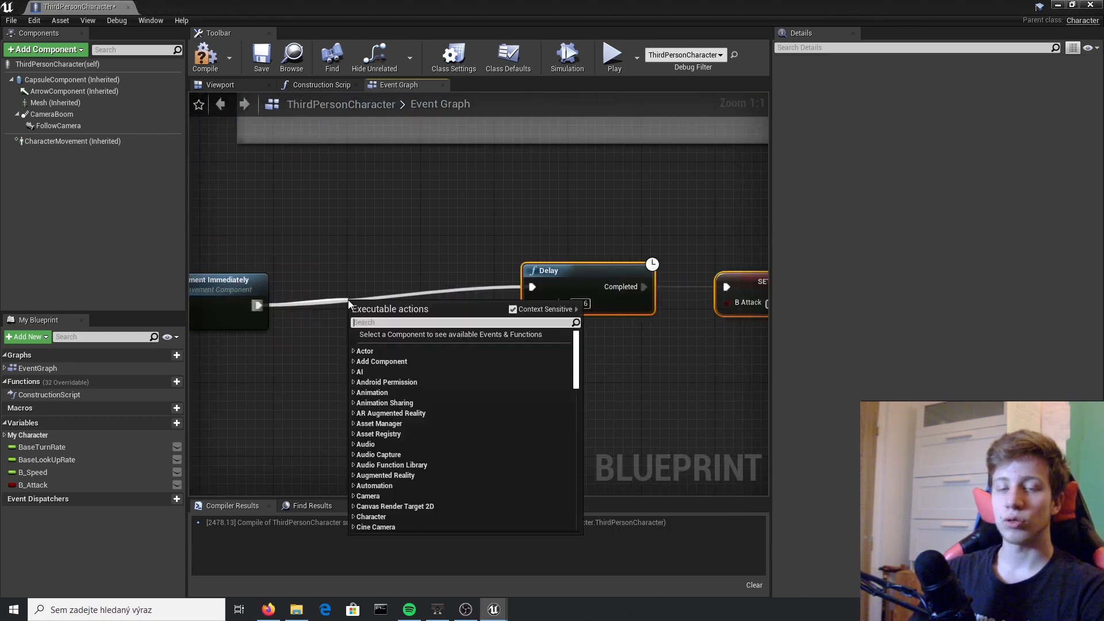
text(disabl)
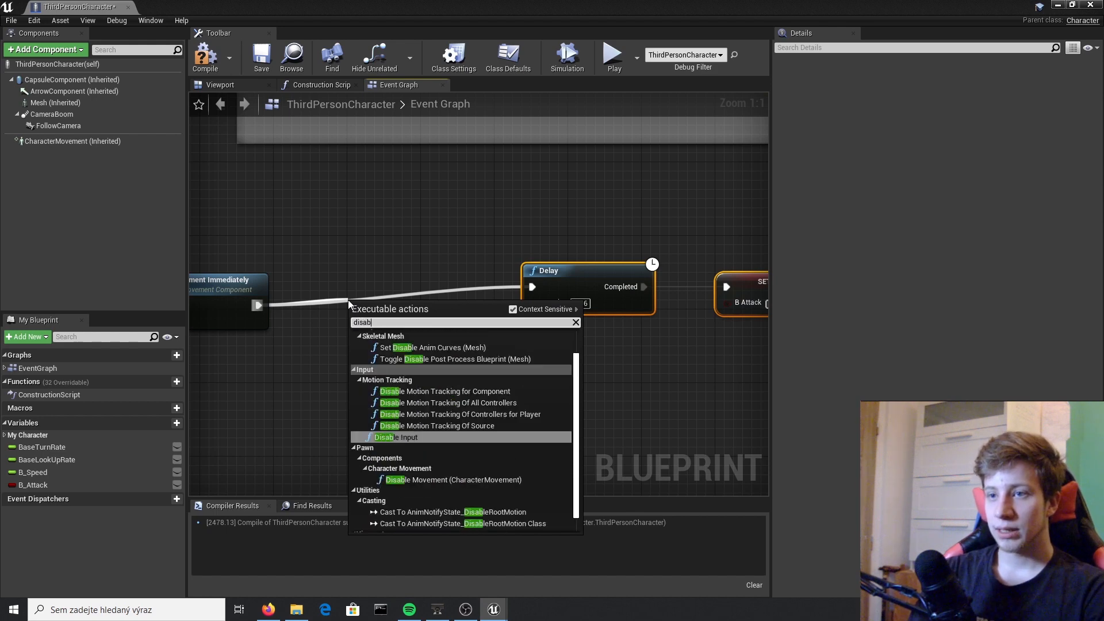
text(e)
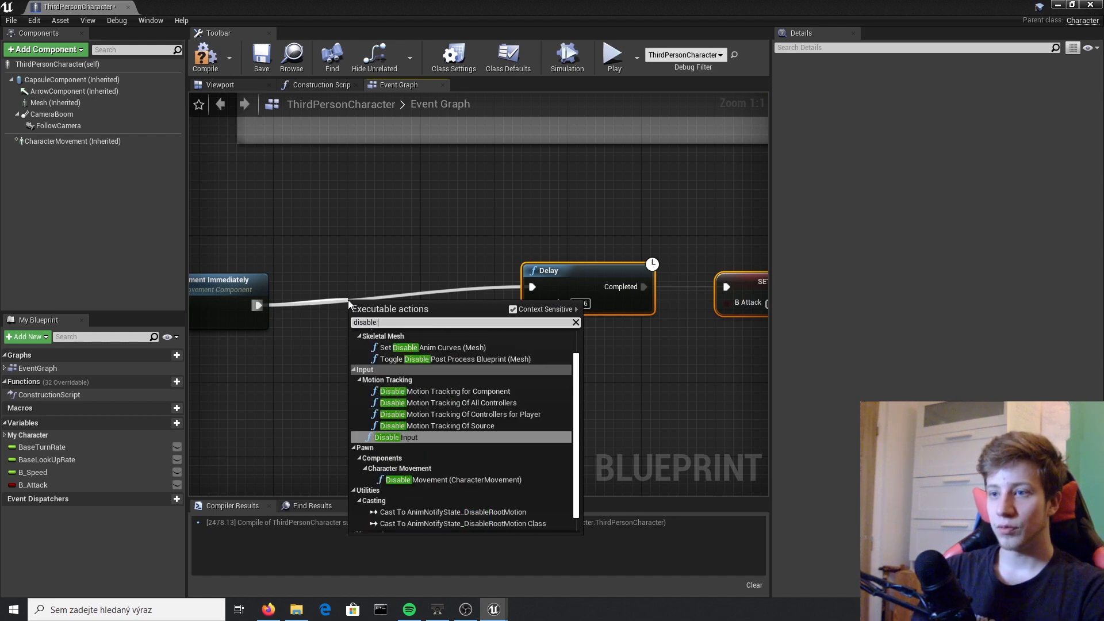
key(Down)
key(Down)
key(Down)
key(Down)
key(Return)
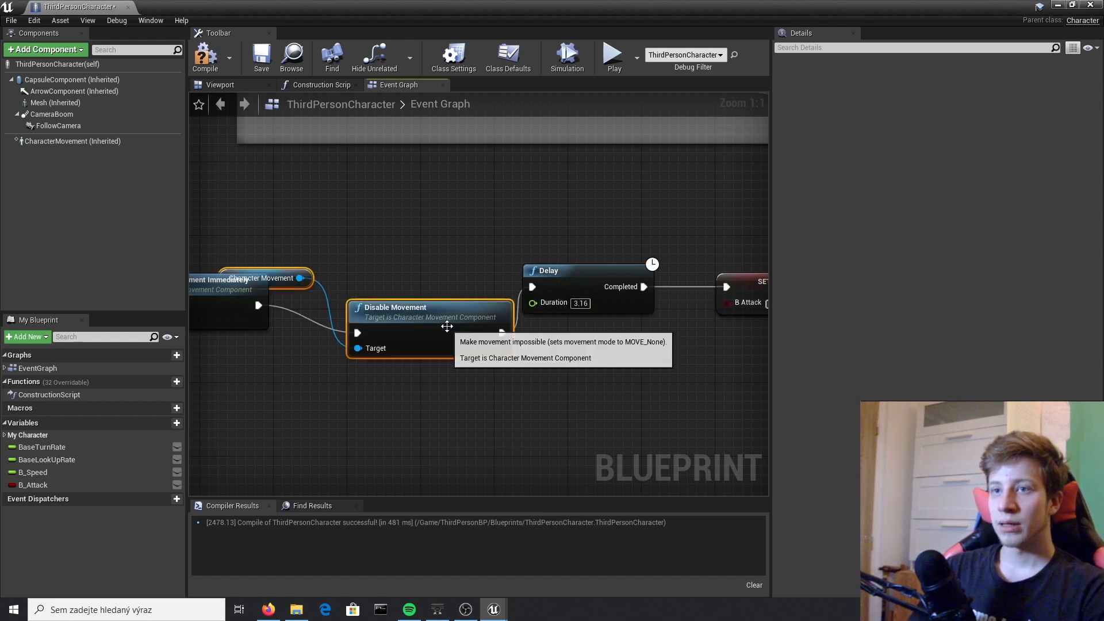
Step: Rearrange the Disable Movement, Delay and second SET B Attack nodes into a compact row
drag(446, 325, 446, 269)
right_drag(585, 288, 436, 278)
drag(440, 265, 448, 265)
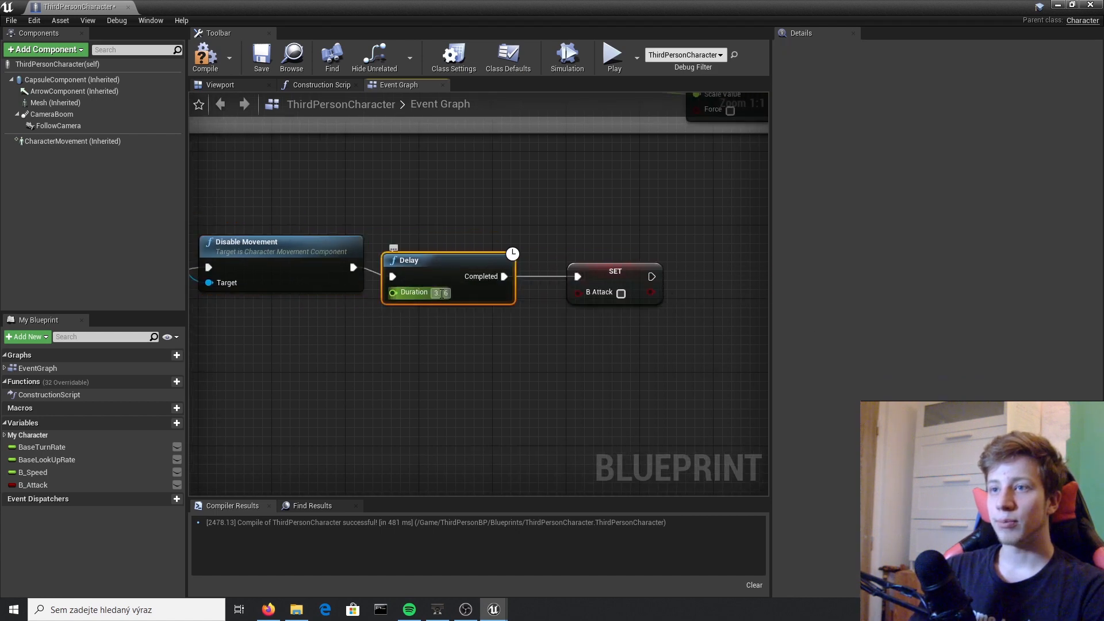
right_drag(548, 312, 436, 366)
click(568, 316)
drag(629, 323, 512, 328)
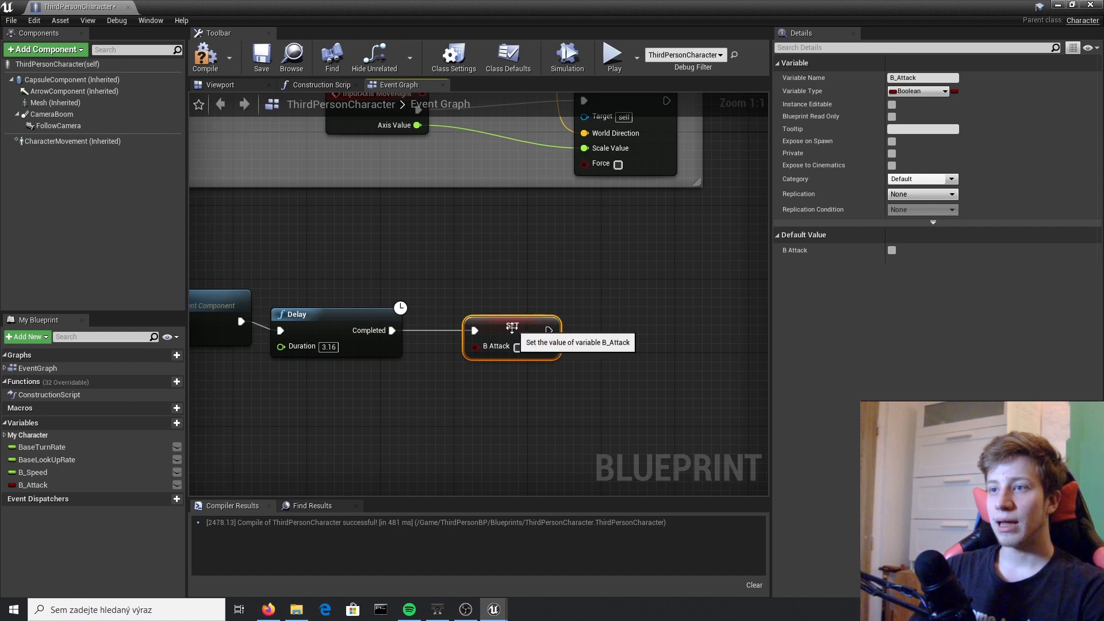
right_drag(564, 345, 623, 336)
right_drag(330, 289, 269, 277)
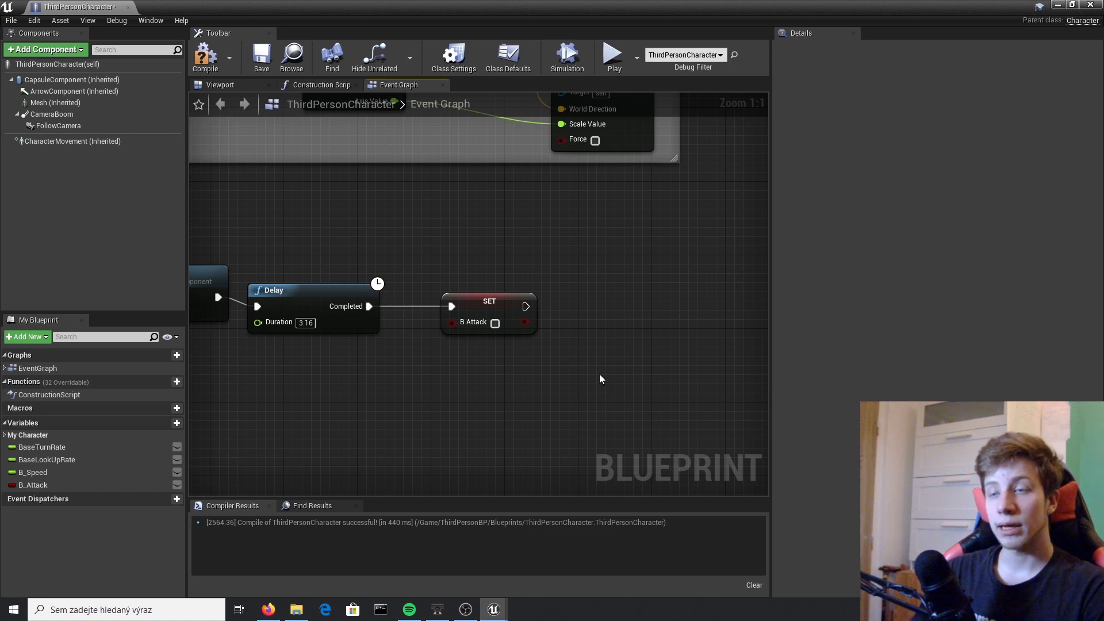
Step: Add a Set Movement Mode (CharacterMovement) node after the second SET B Attack and choose its new movement mode
drag(586, 306, 616, 309)
text(set move)
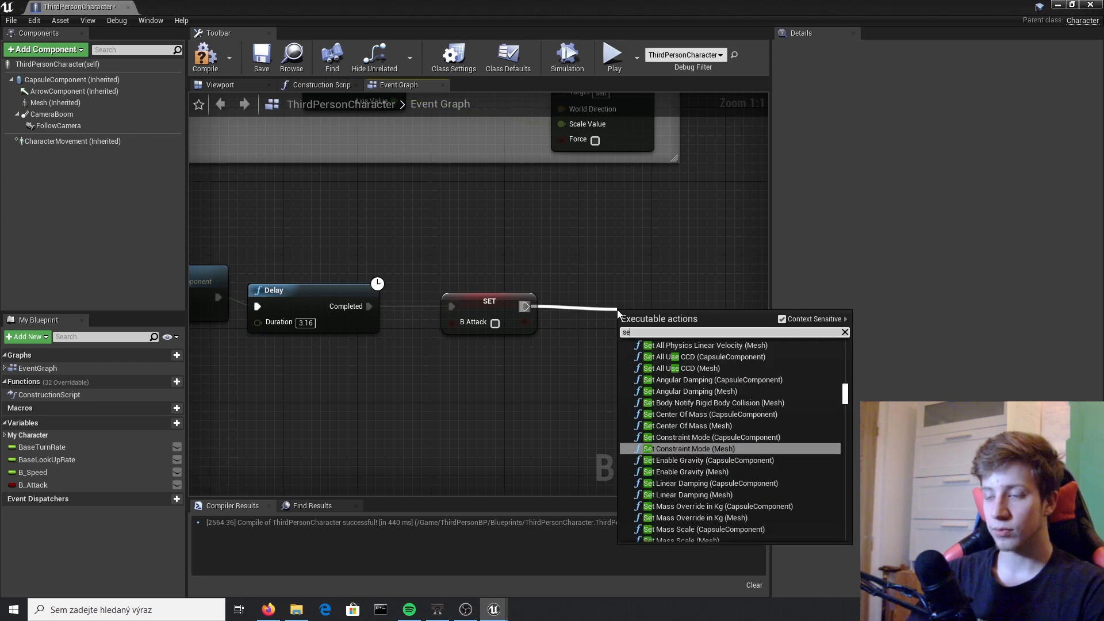
key(Up)
key(Up)
key(Up)
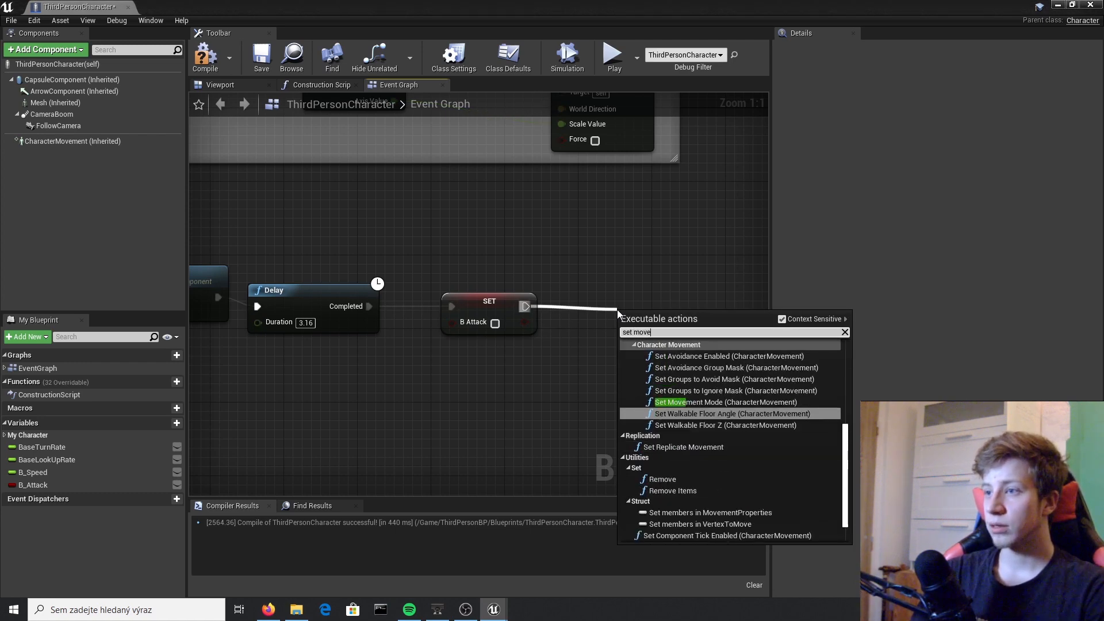
key(Return)
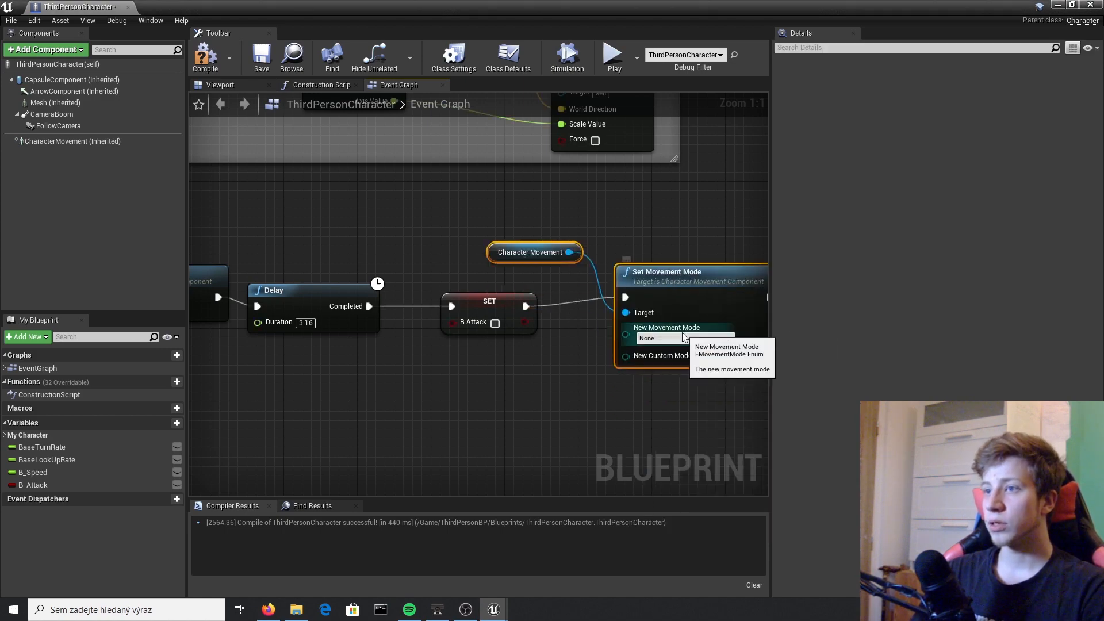
click(688, 357)
Step: Reposition the chain of nodes that follows the T event and compile the blueprint
scroll(653, 374, down, 8)
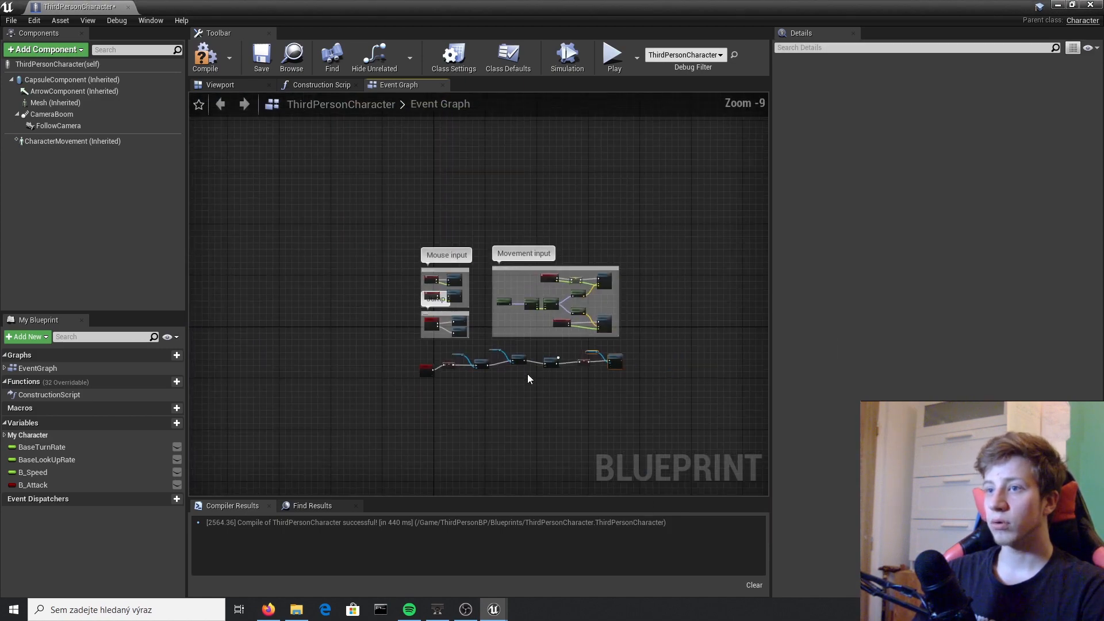
scroll(527, 374, up, 5)
drag(699, 403, 339, 330)
scroll(335, 297, down, 4)
scroll(405, 375, up, 2)
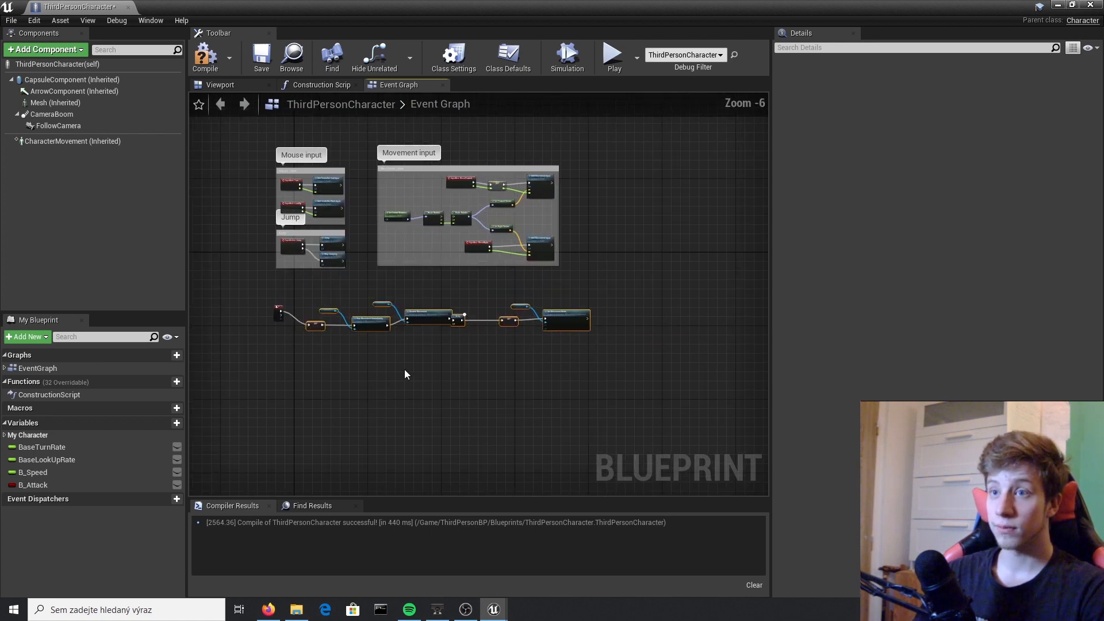
click(405, 375)
key(F7)
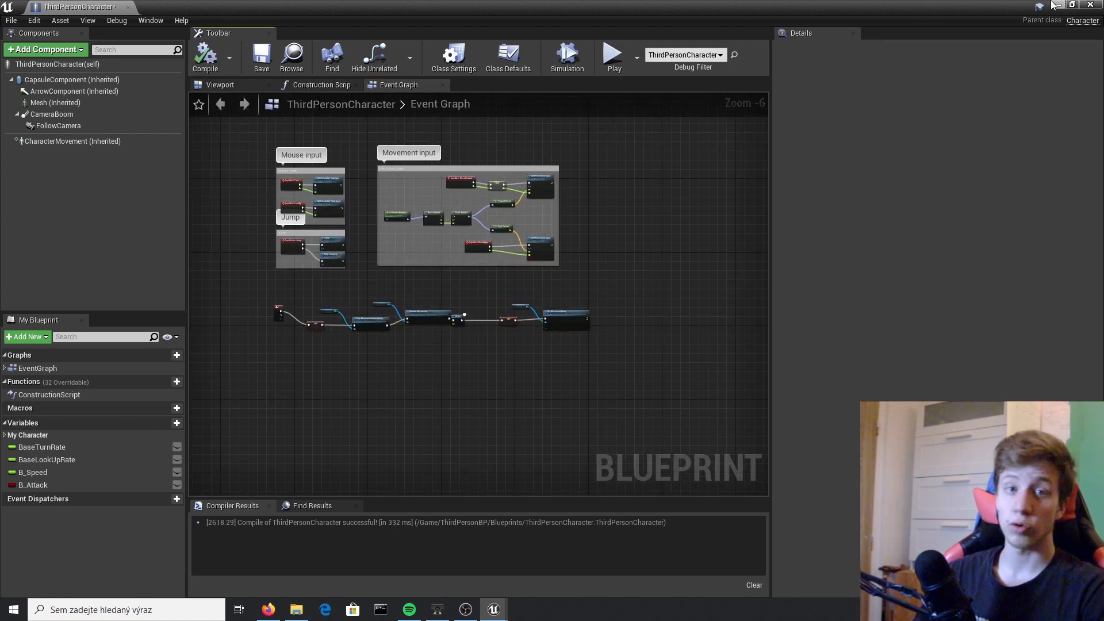
Step: Play-test Rick's movement and attack in the level, then end the play session
click(1057, 5)
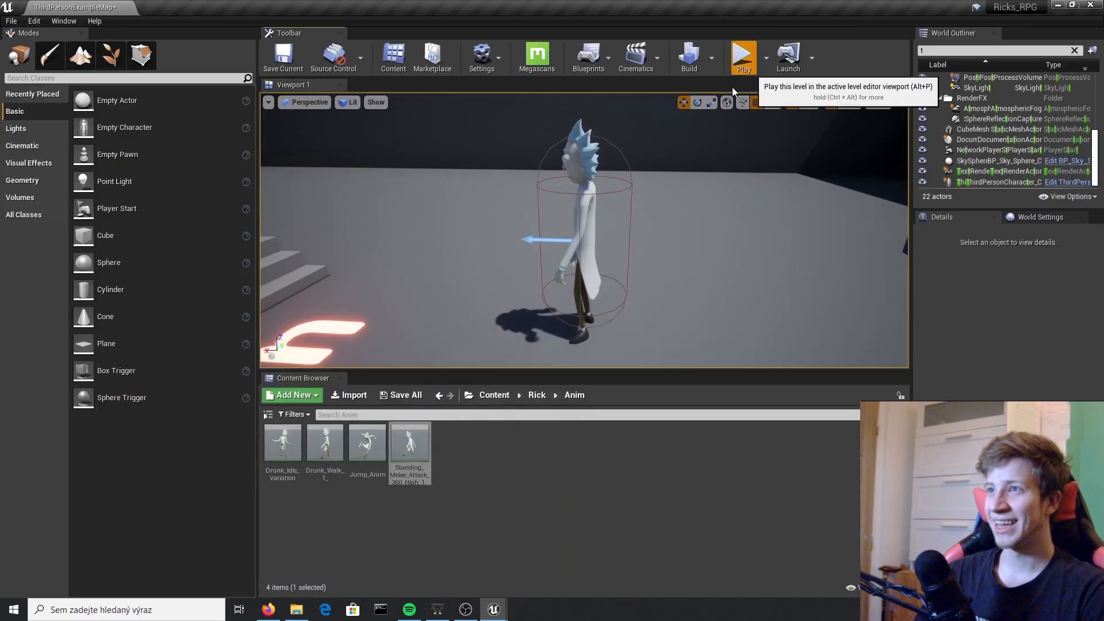
click(742, 57)
key(w)
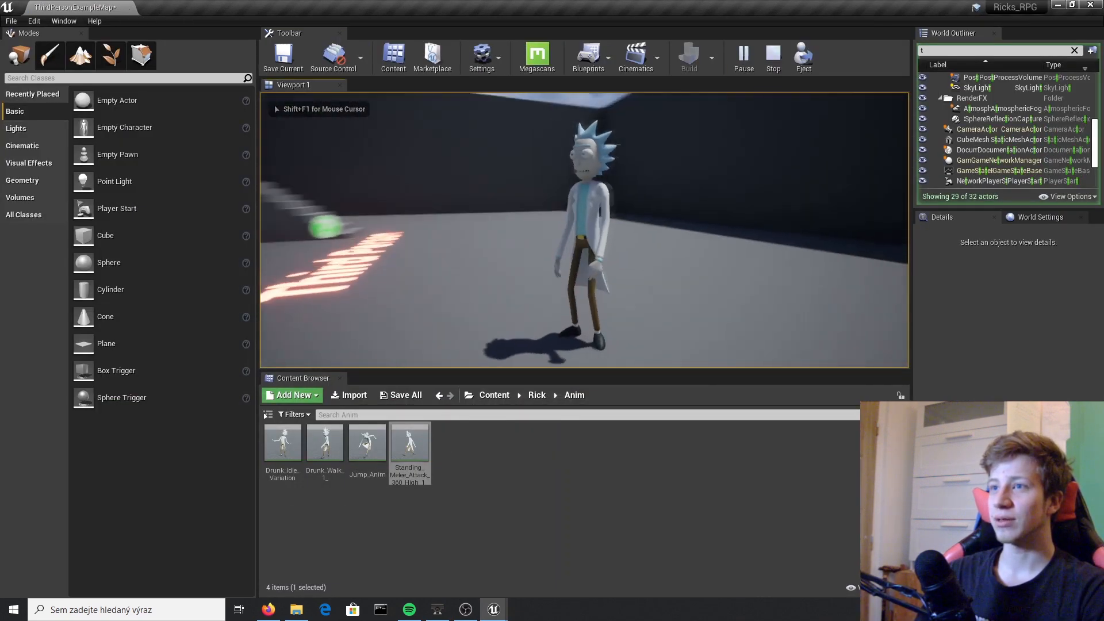
key(d)
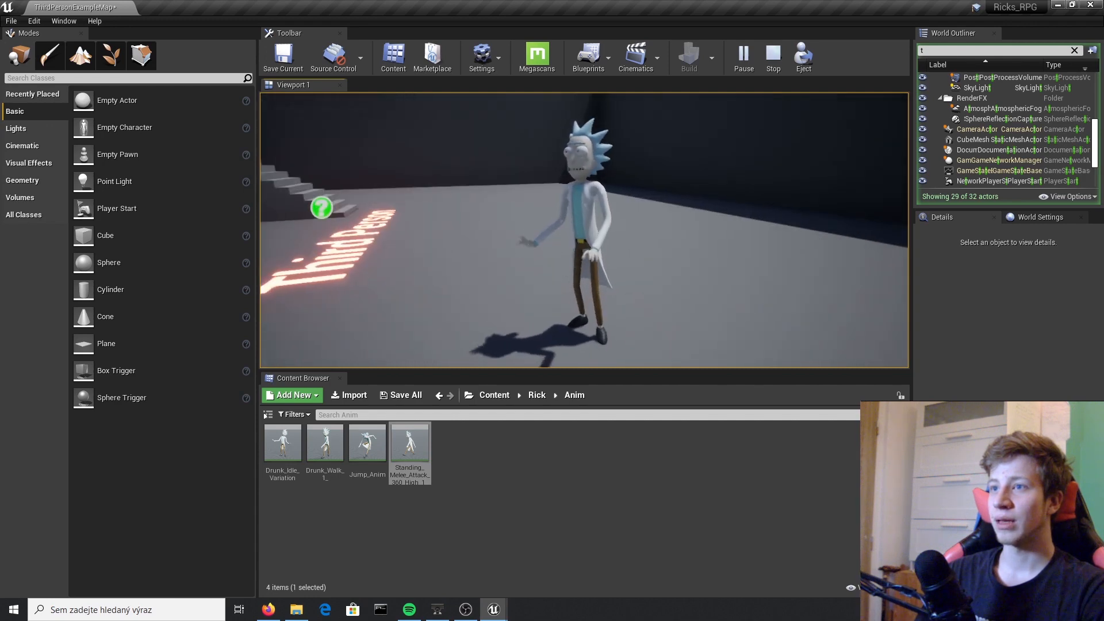
click(584, 231)
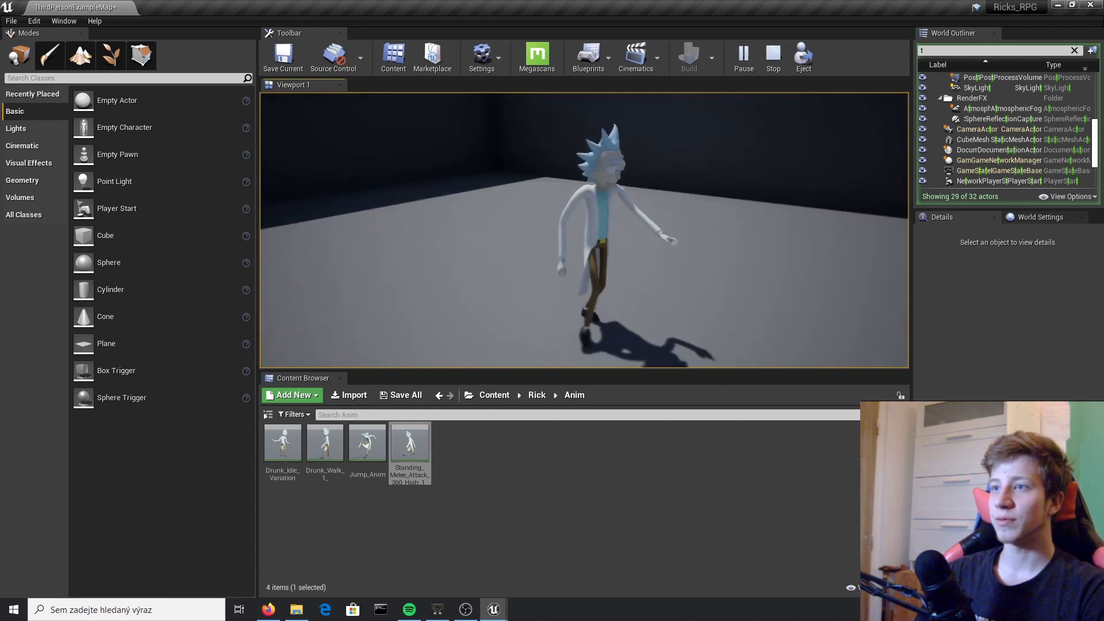
key(w)
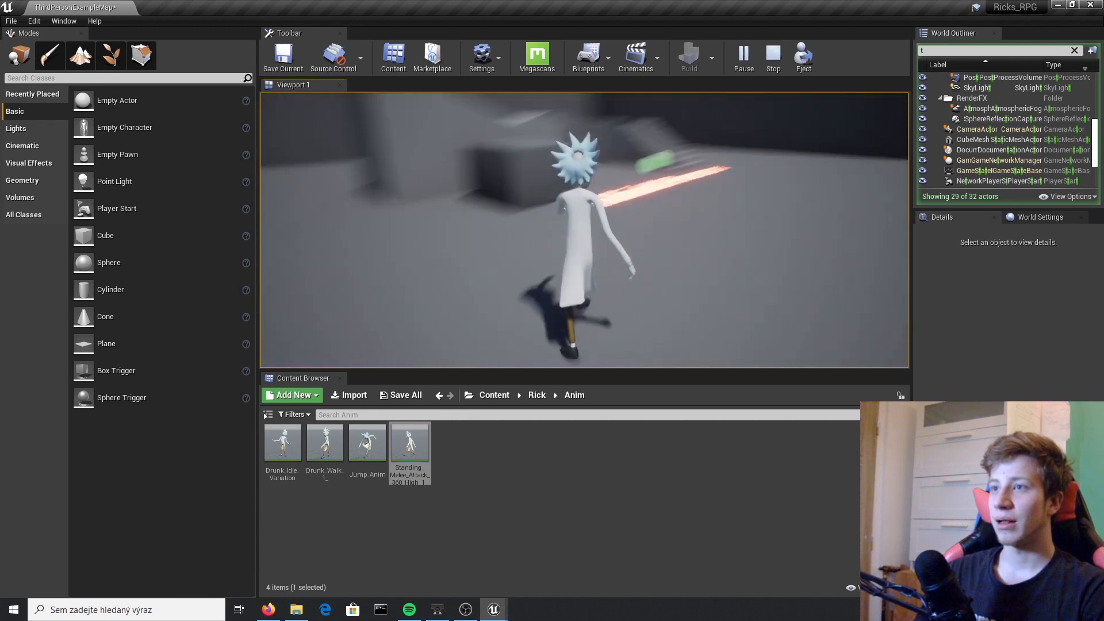
click(584, 230)
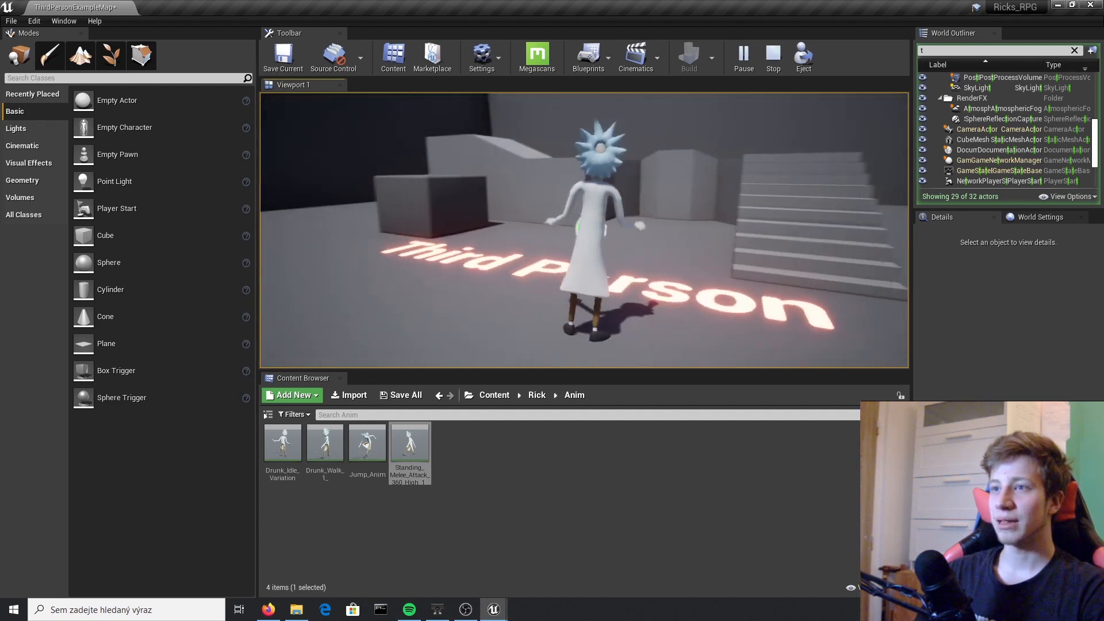
key(Escape)
Step: Open the ThirdPersonCharacter blueprint from the ThirdPersonBP Blueprints folder and show the character's 3D view
key(s)
mouse_move(374, 233)
right_down()
mouse_move(299, 232)
mouse_move(403, 242)
mouse_move(374, 235)
right_up()
key(a)
key(d)
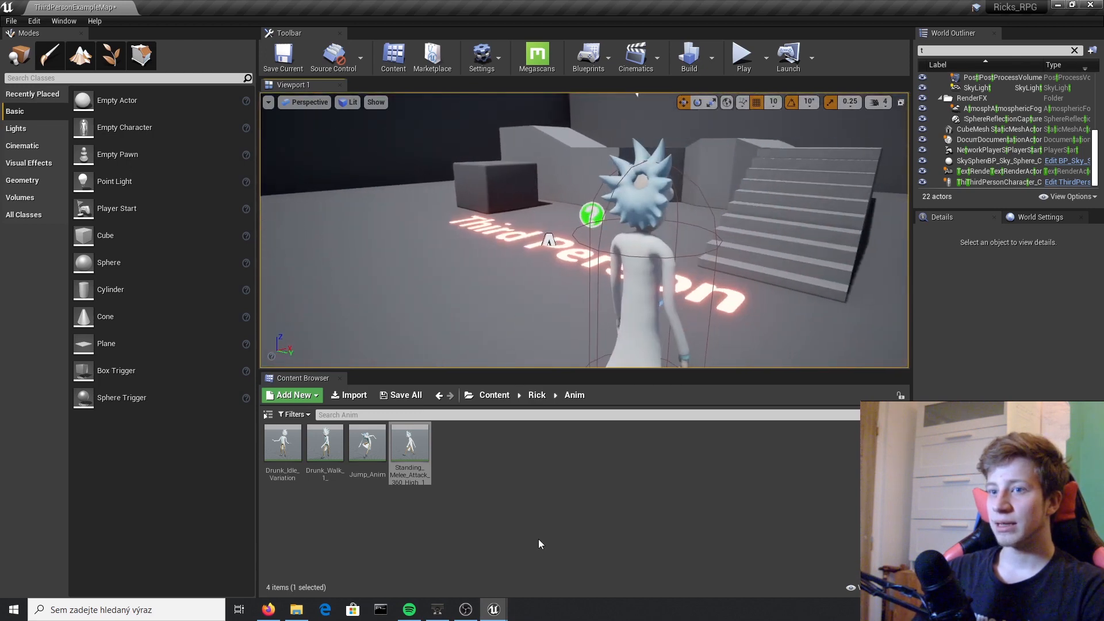
click(504, 402)
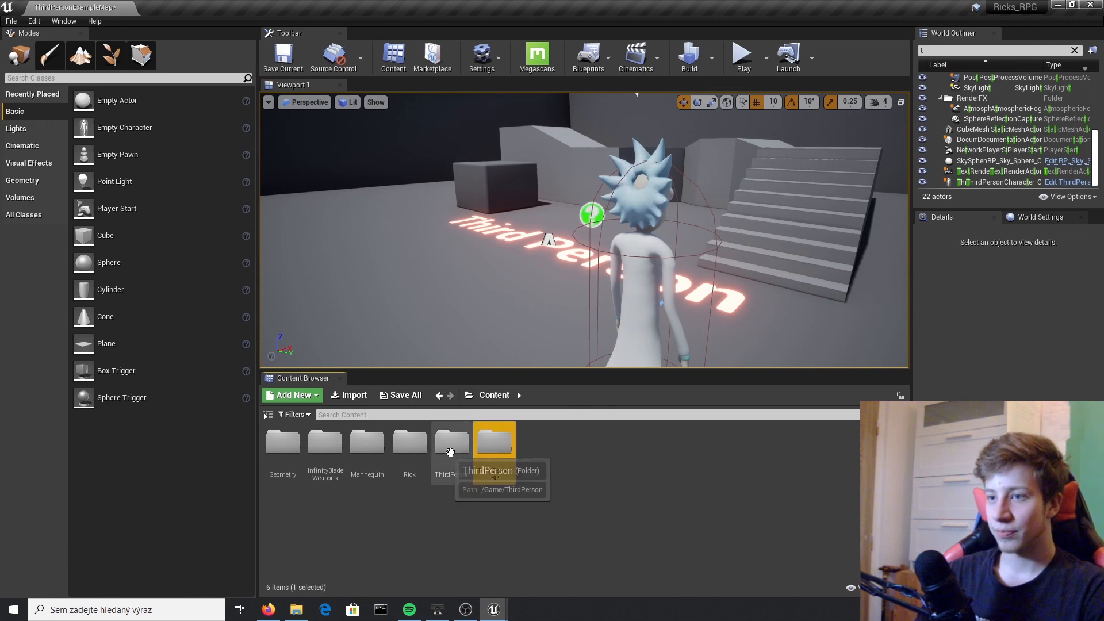
double_click(500, 457)
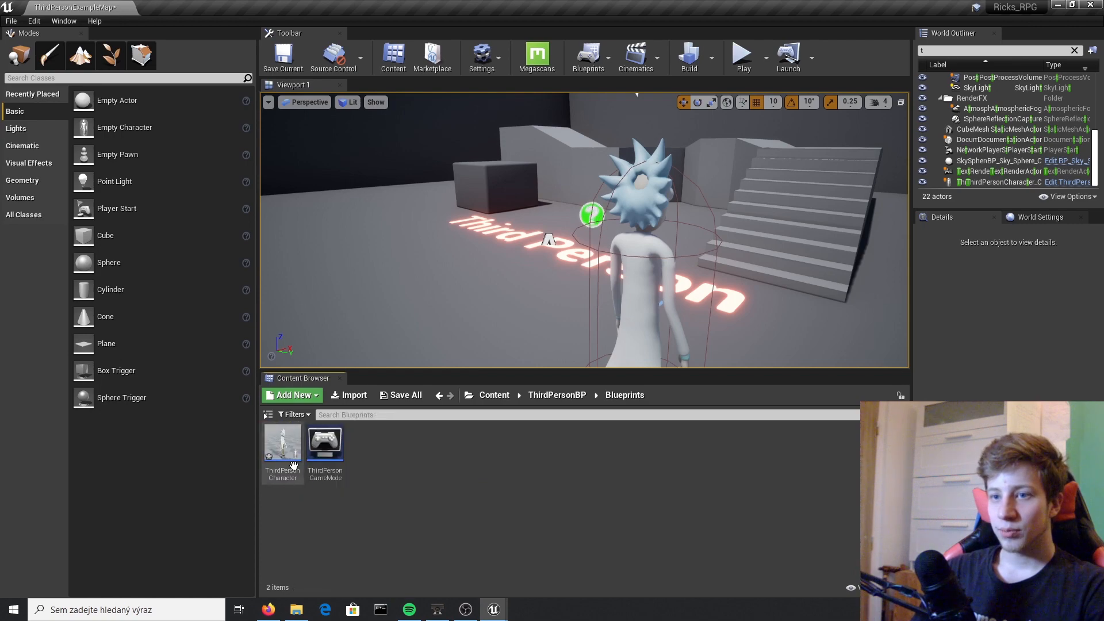
double_click(294, 465)
right_drag(415, 326, 575, 408)
scroll(558, 345, down, 2)
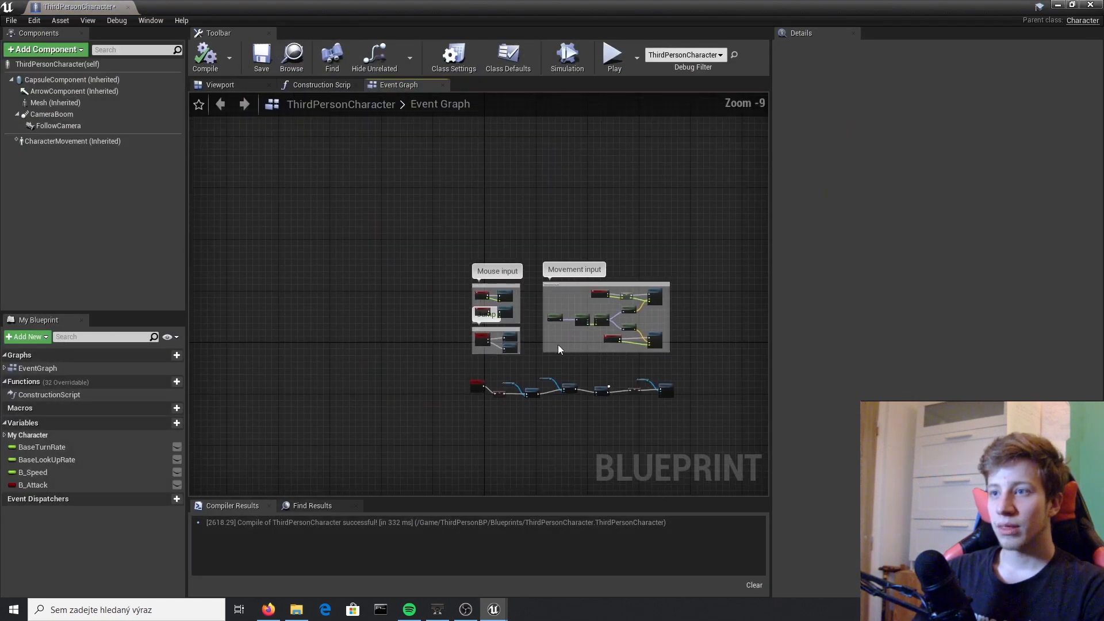
scroll(558, 349, up, 7)
click(224, 85)
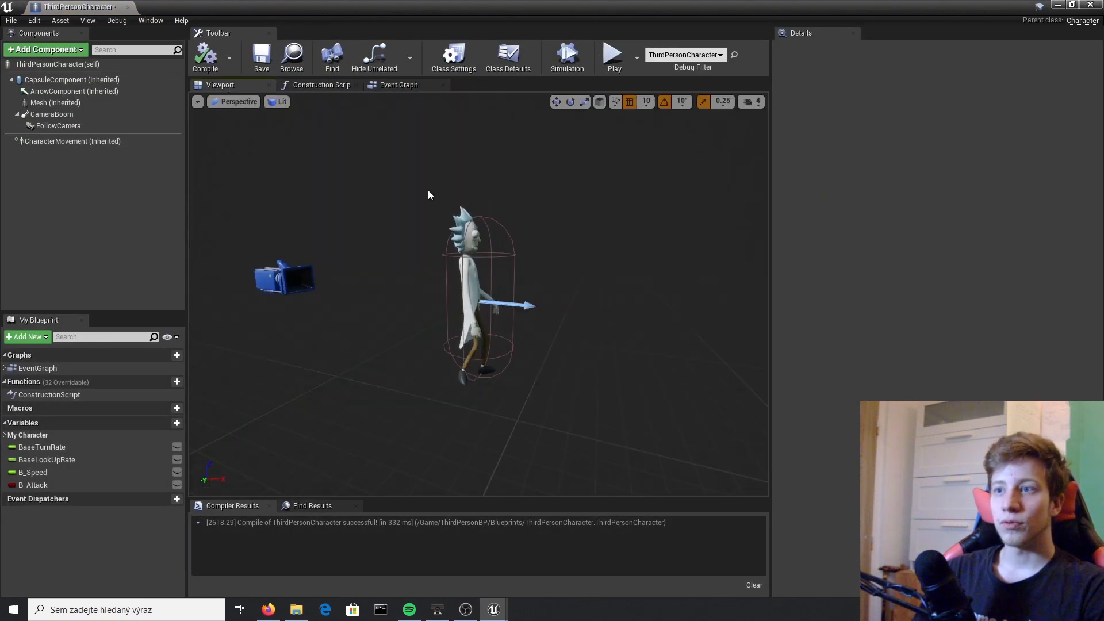
Step: Move the FollowCamera up to Z 50 and forward to X 110, compile the blueprint and return to the level
click(289, 284)
right_drag(373, 305, 264, 305)
drag(486, 306, 486, 253)
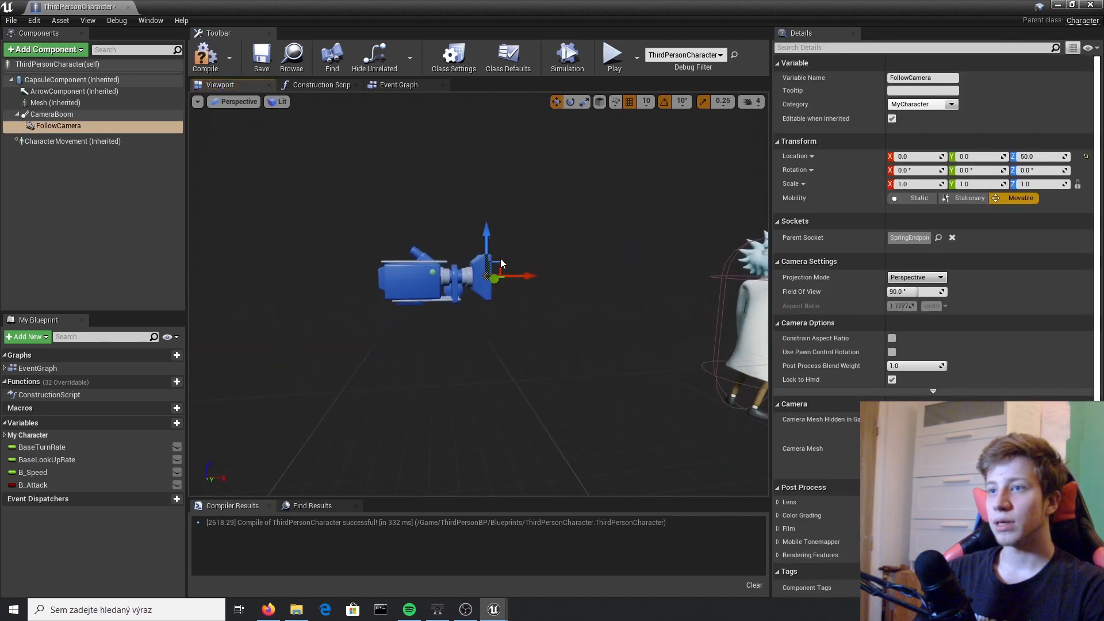
right_drag(478, 278, 527, 278)
drag(424, 276, 521, 275)
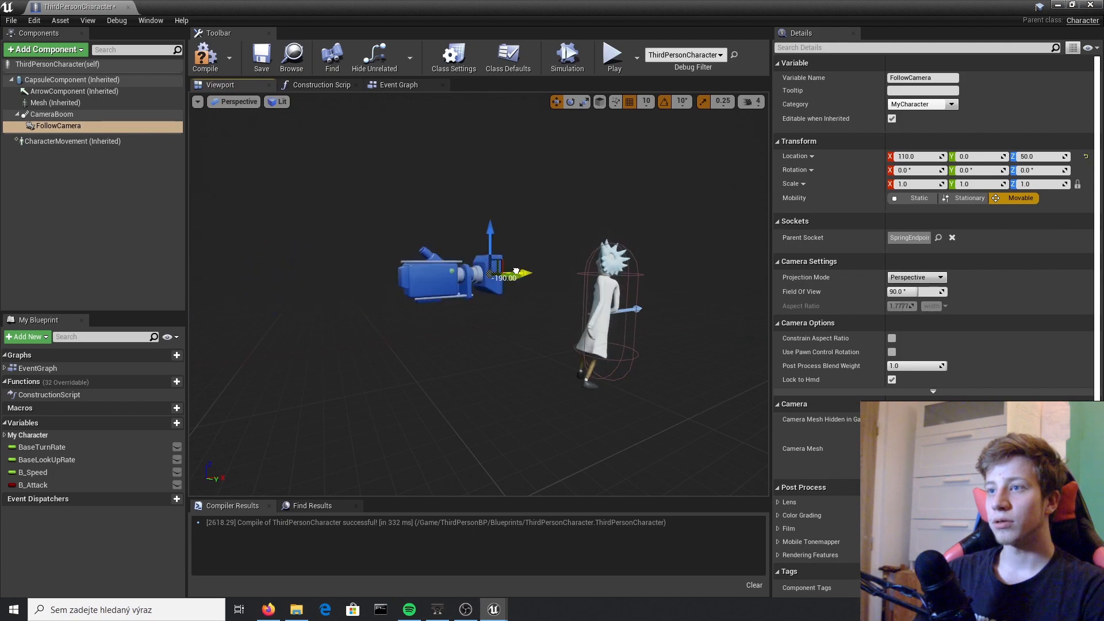
click(206, 56)
click(1057, 5)
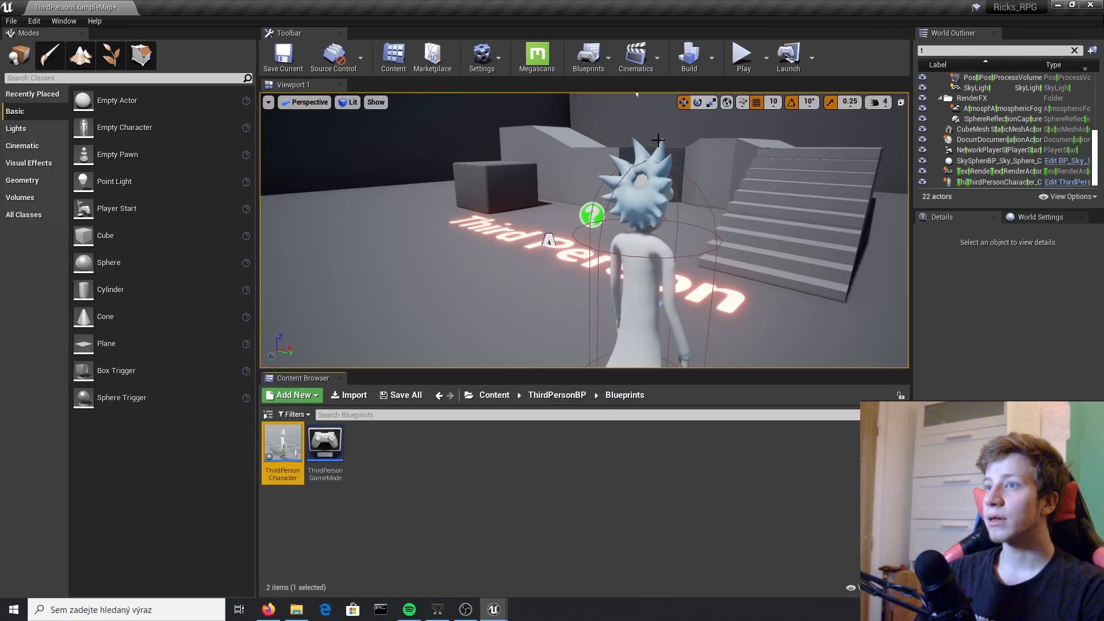
Step: Play-test the level to check the raised, closer camera, then return to the character blueprint
click(761, 57)
click(805, 88)
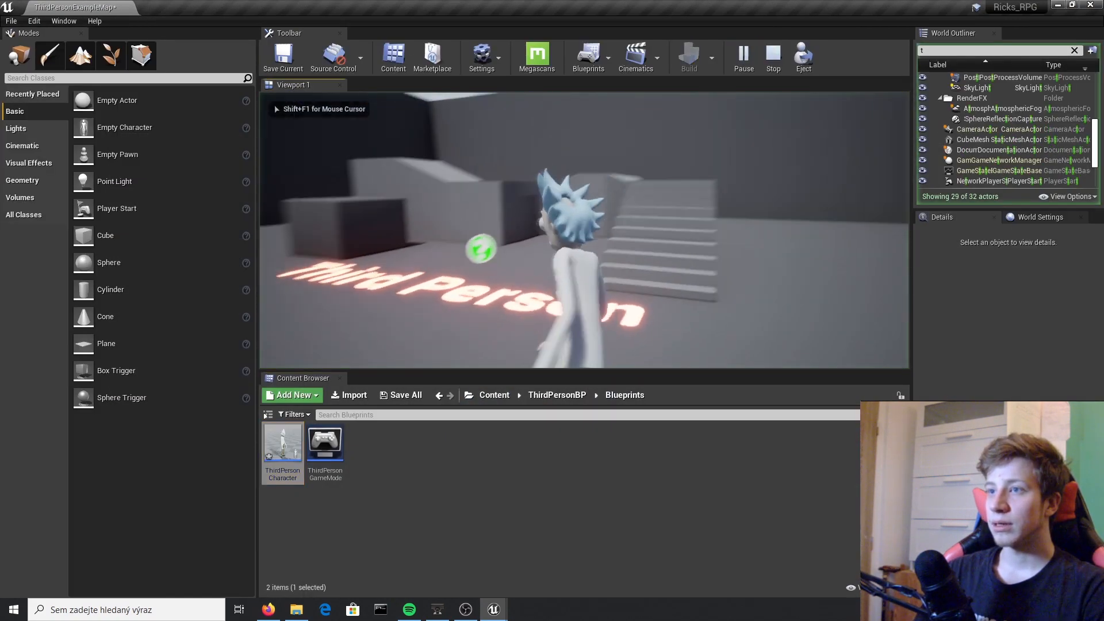
key(alt+Tab)
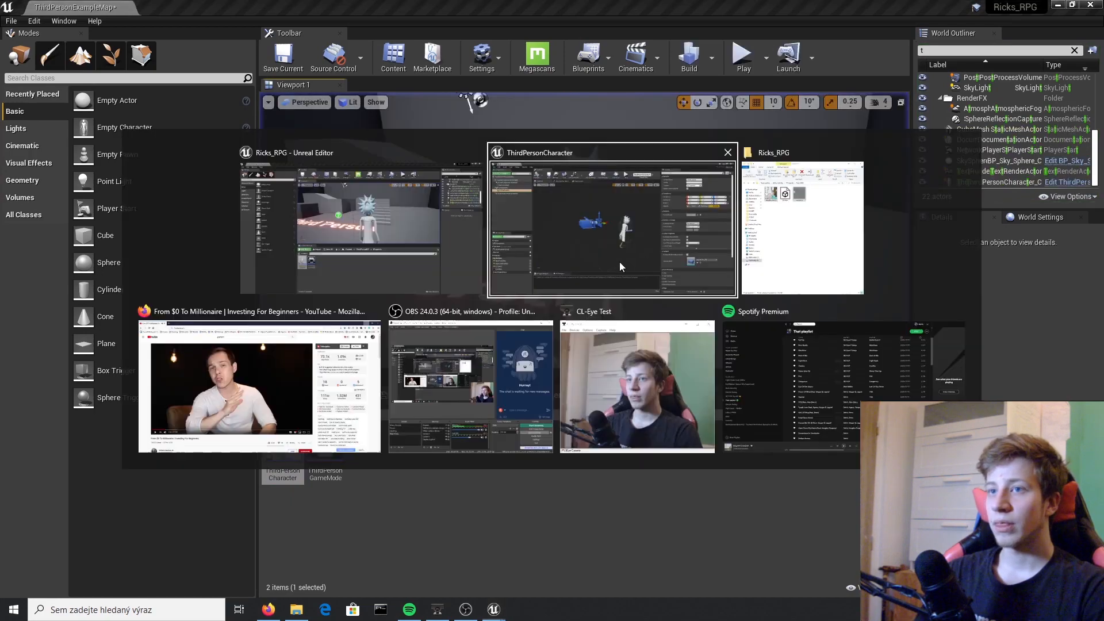
Step: Shift the FollowCamera sideways to Y 60 and compile the character blueprint
drag(542, 289, 562, 289)
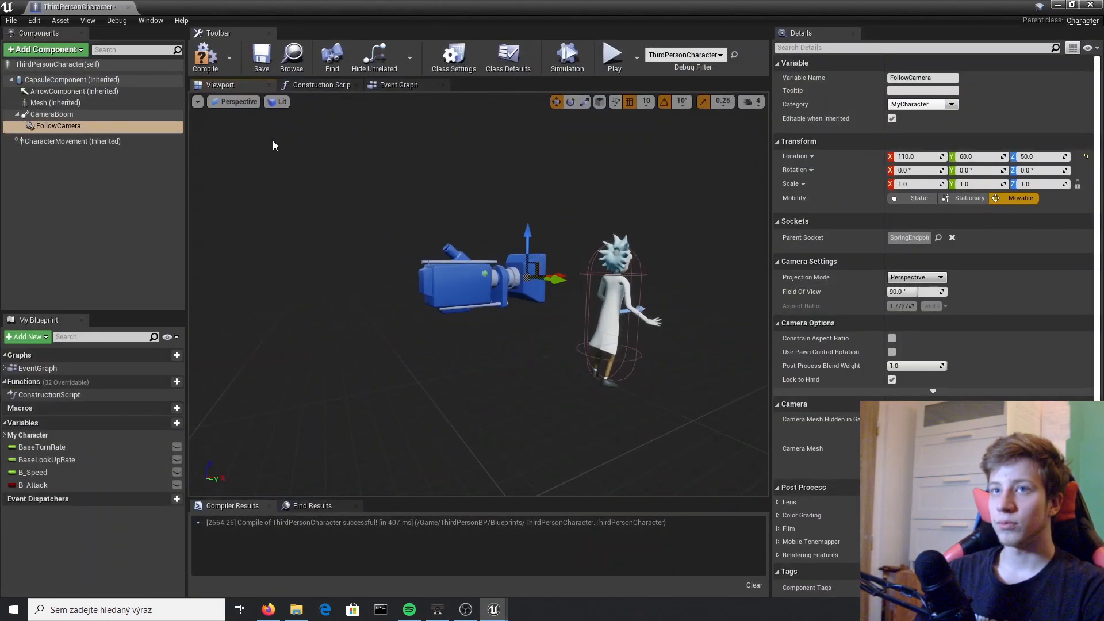
click(205, 56)
click(1057, 5)
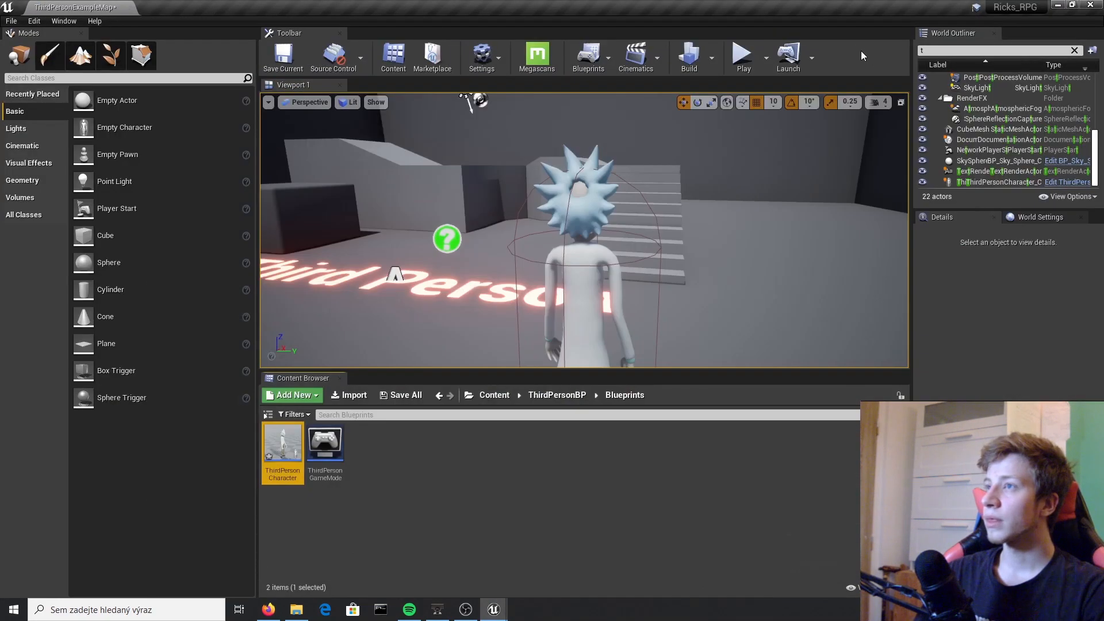
Step: Play-test the level to check the over-the-shoulder camera view, then go back to the blueprint
click(743, 56)
key(w)
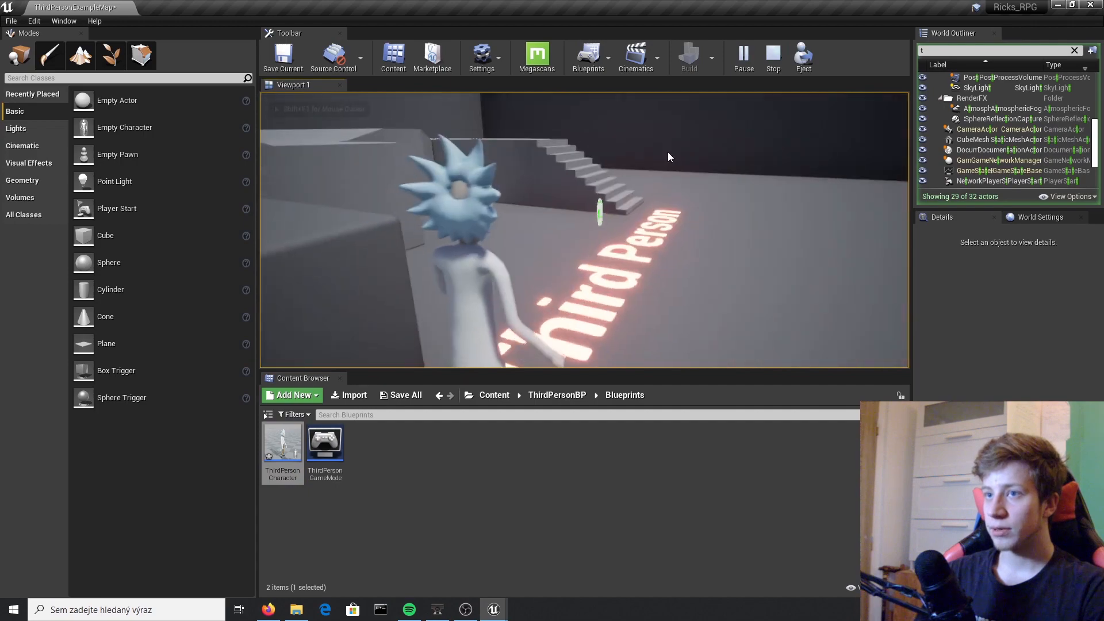
key(Escape)
key(alt+Tab)
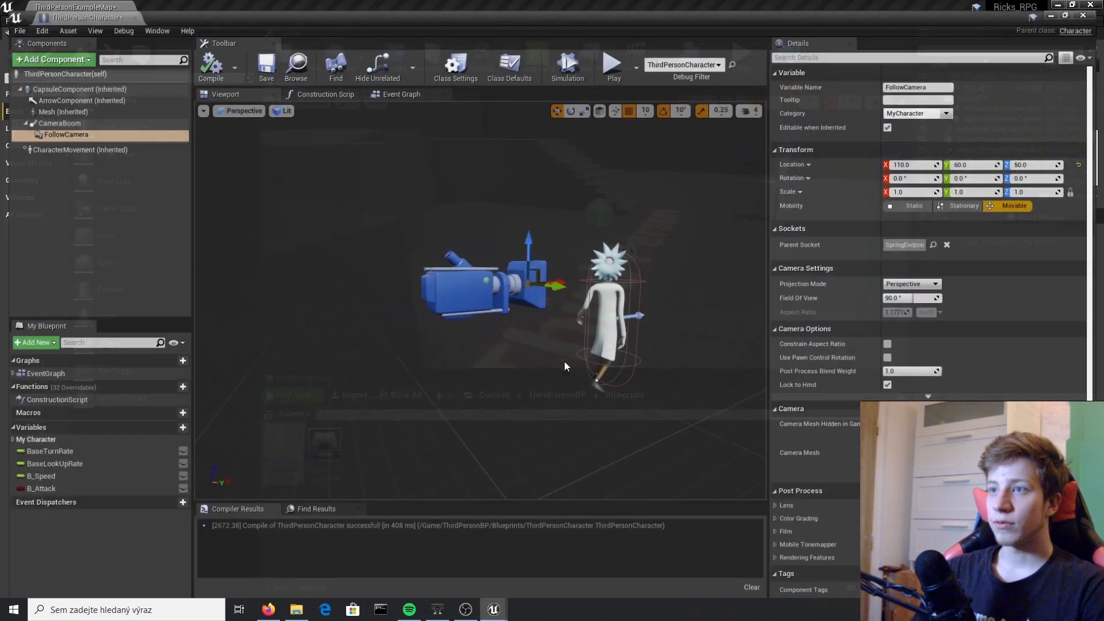
Step: Review the FollowCamera's placement relative to Rick and recompile the blueprint
right_drag(522, 391, 437, 391)
key(d)
click(205, 56)
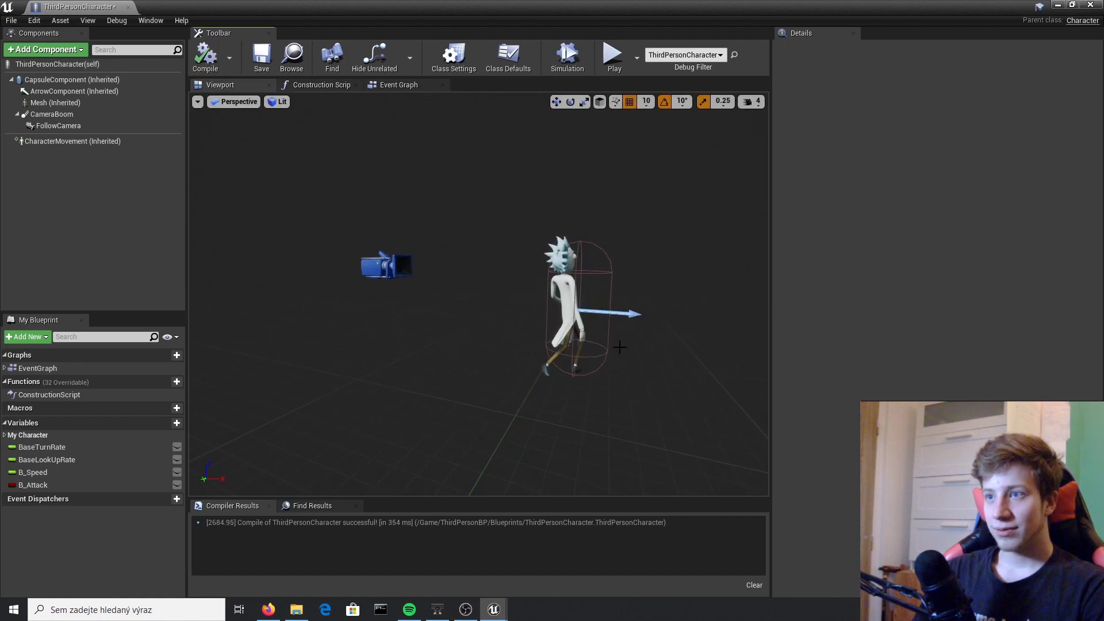
Step: Add a Skeletal Mesh component to the character, keeping its default name
key(w)
right_drag(395, 303, 362, 303)
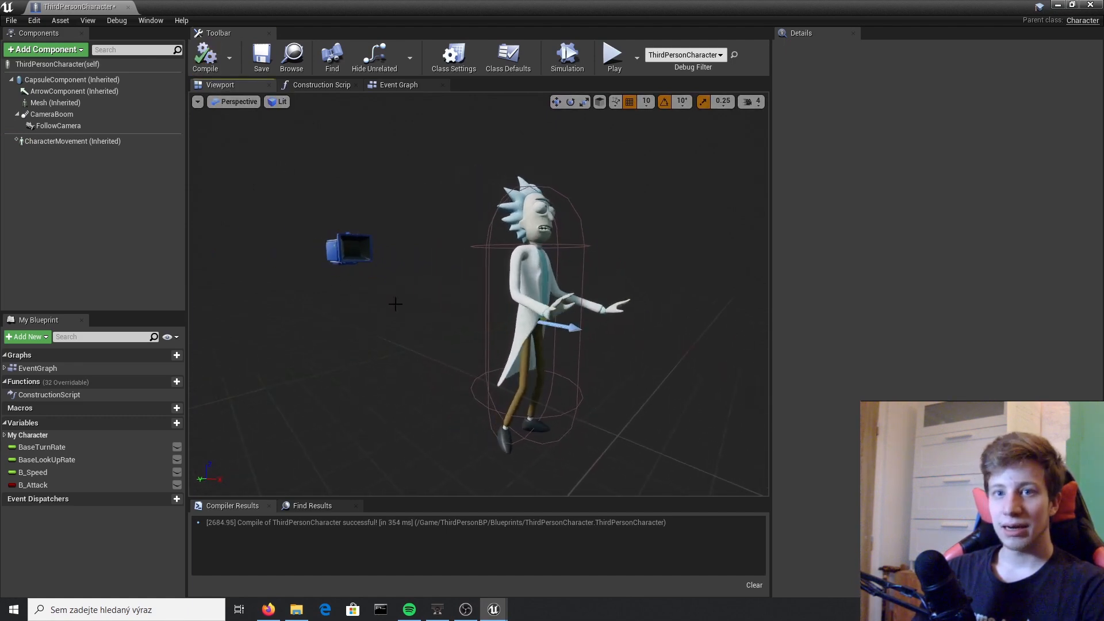
click(51, 50)
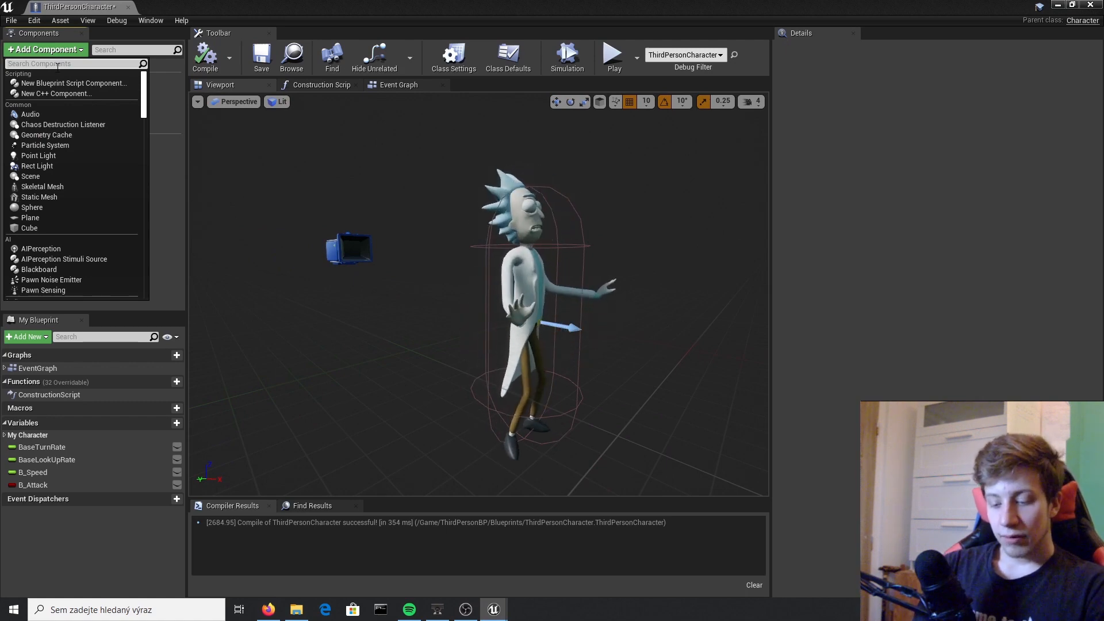
text(ske)
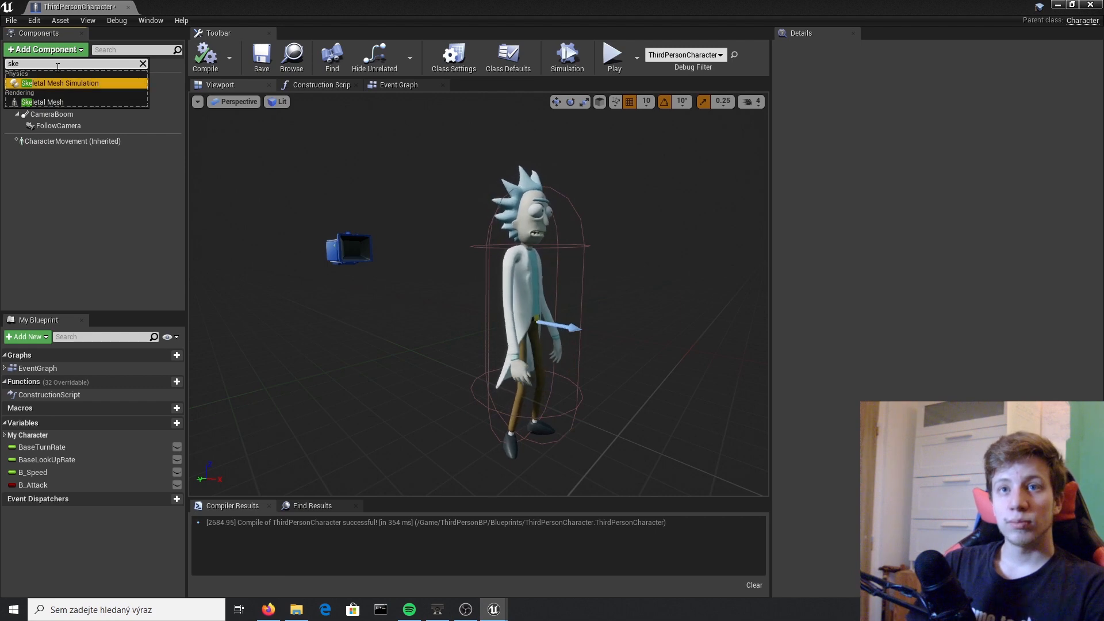
key(Down)
key(Return)
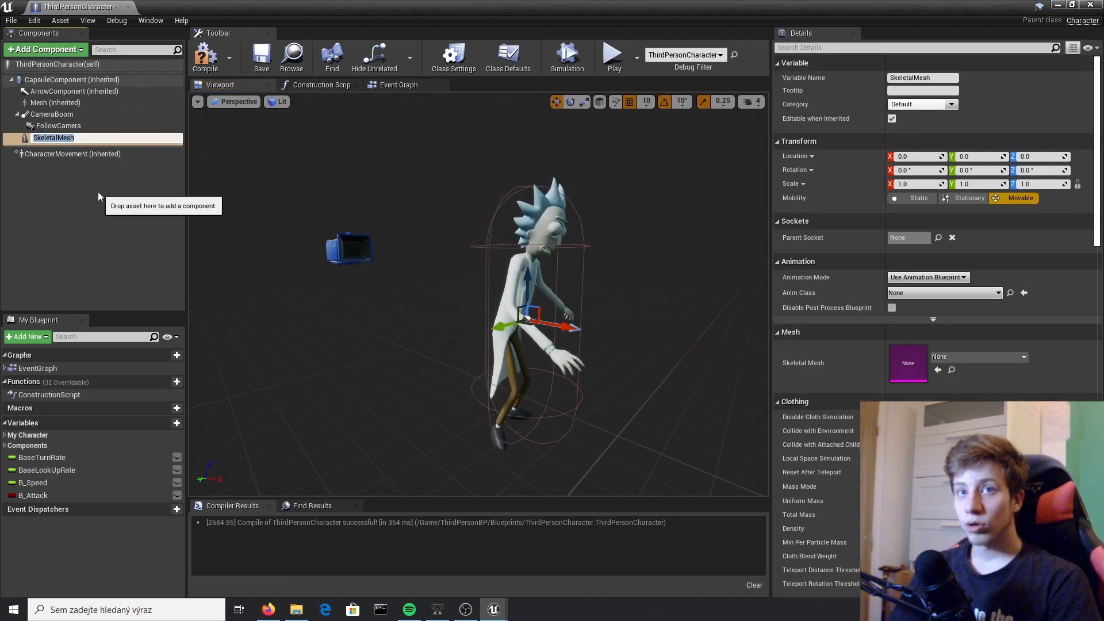
Step: Search the skeletal meshes for "axe" and assign SK_Blade_HeavyAxe to the new component
click(1003, 359)
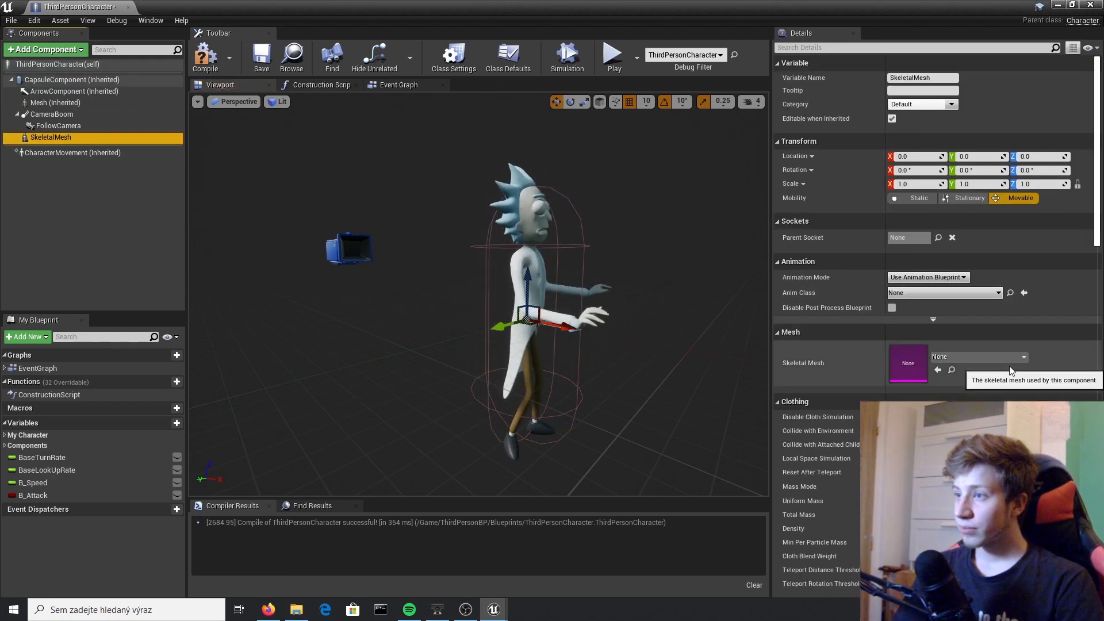
click(1028, 359)
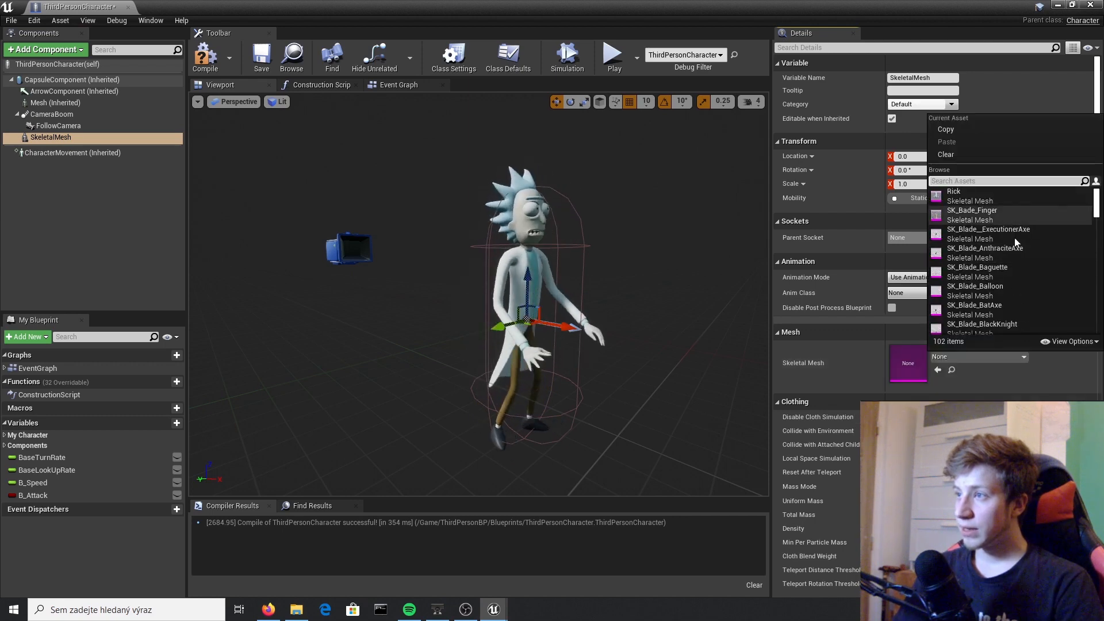
text(axe)
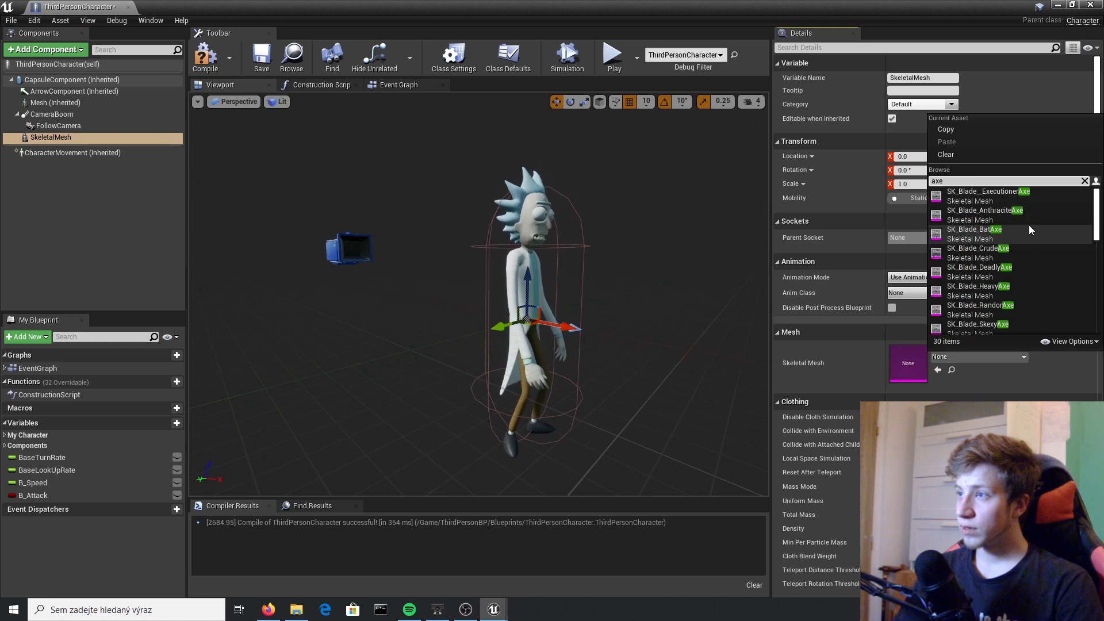
click(1027, 288)
Step: Move the heavy axe forward out of Rick's body to X 50
alt+drag(575, 288, 402, 258)
scroll(478, 295, up, 4)
key(s)
right_drag(478, 294, 610, 299)
key(a)
key(s)
right_drag(552, 369, 547, 370)
key(w)
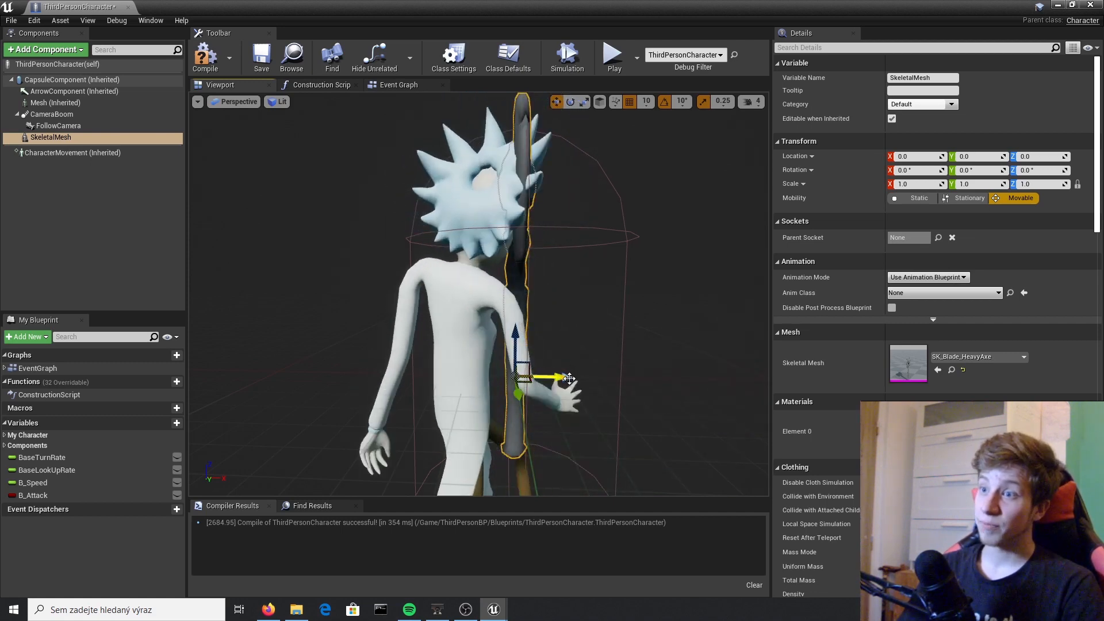
drag(569, 377, 673, 378)
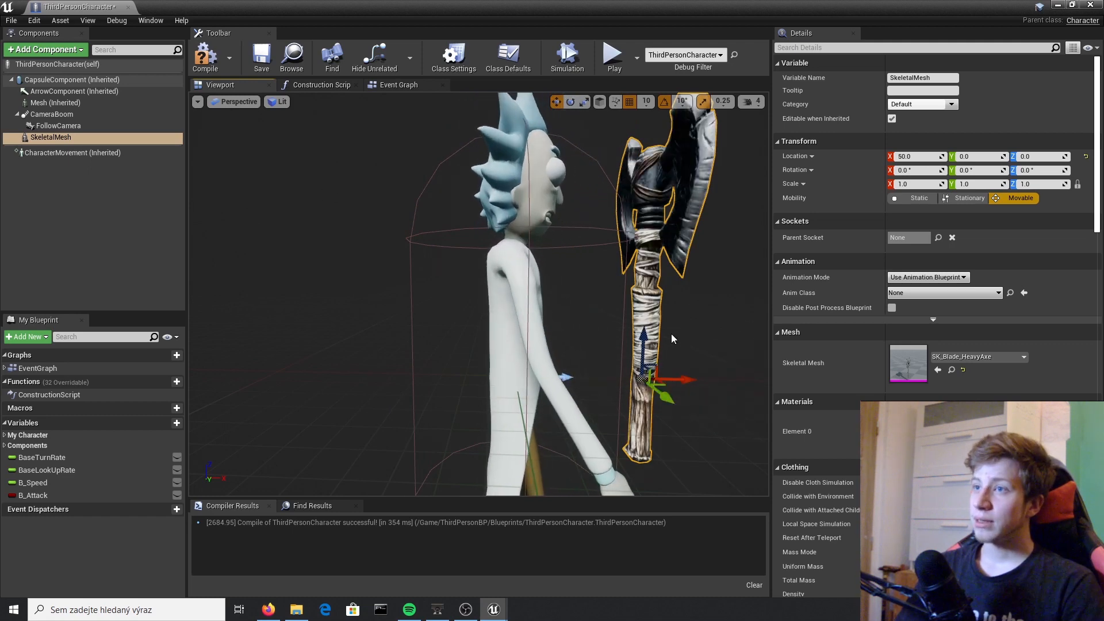
right_drag(671, 334, 494, 333)
alt+drag(495, 322, 628, 310)
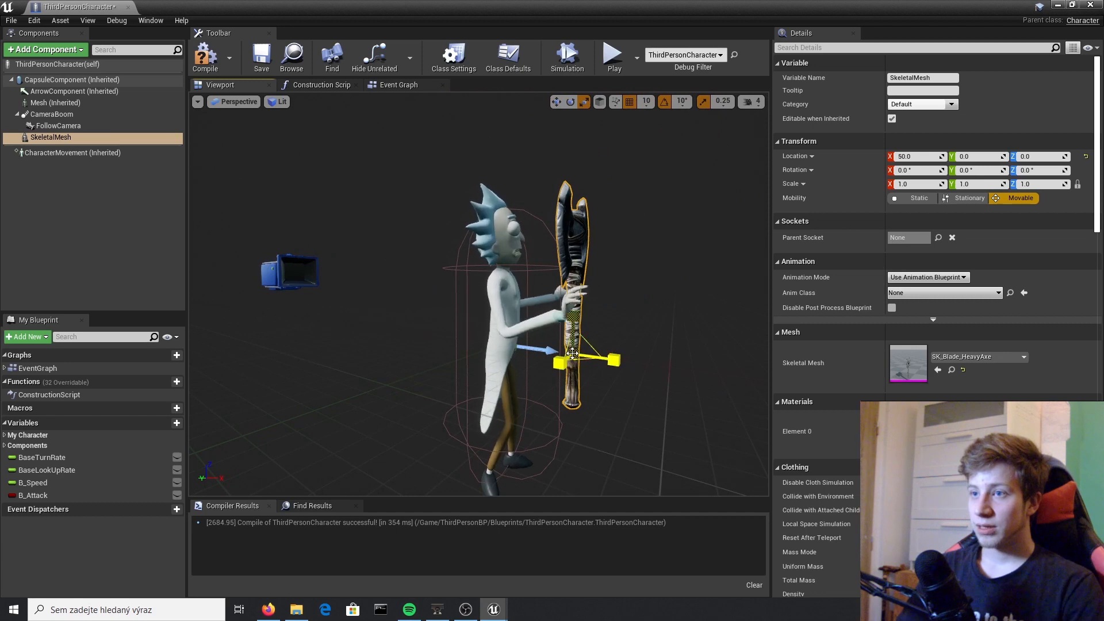
Step: Go through the axe's SkeletalMesh and Rick's inherited Mesh components and examine the inherited Mesh's settings
click(55, 184)
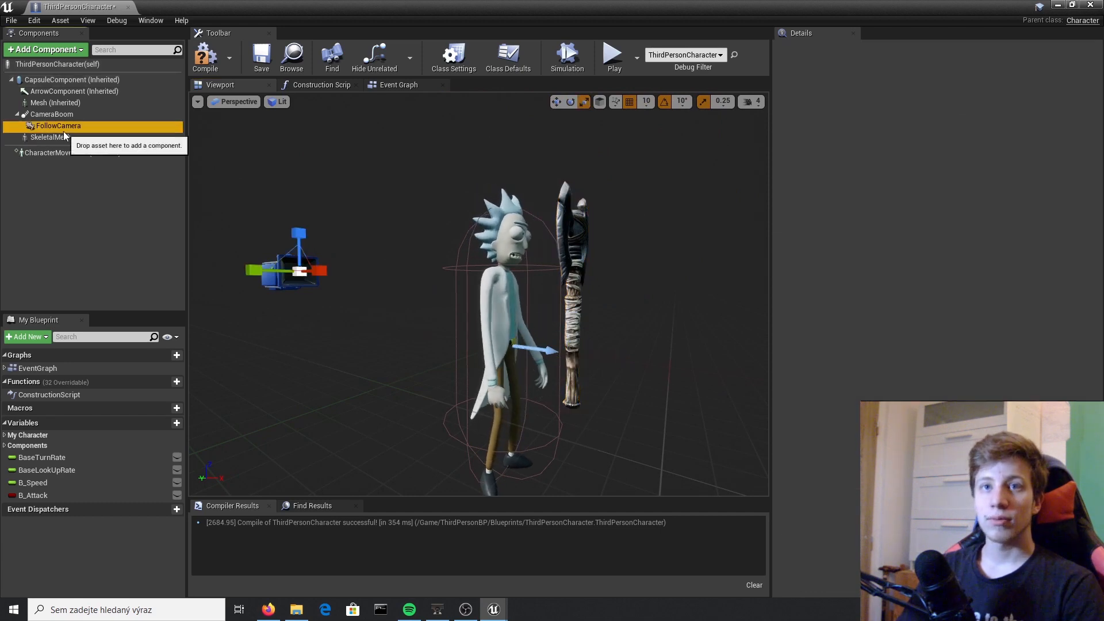
click(60, 137)
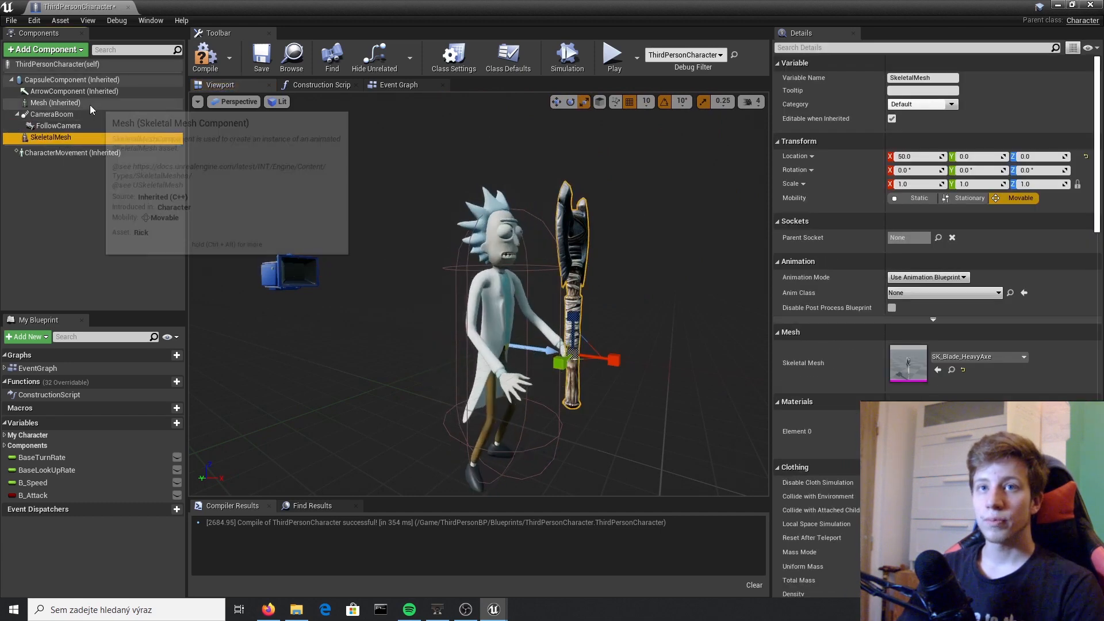
click(58, 103)
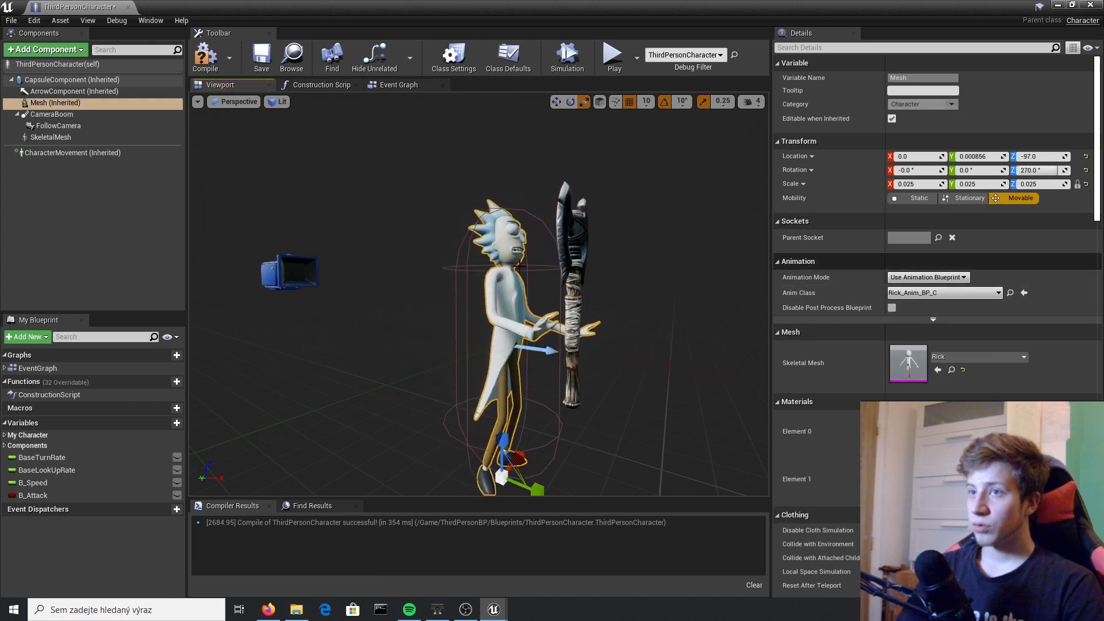
click(793, 266)
click(793, 265)
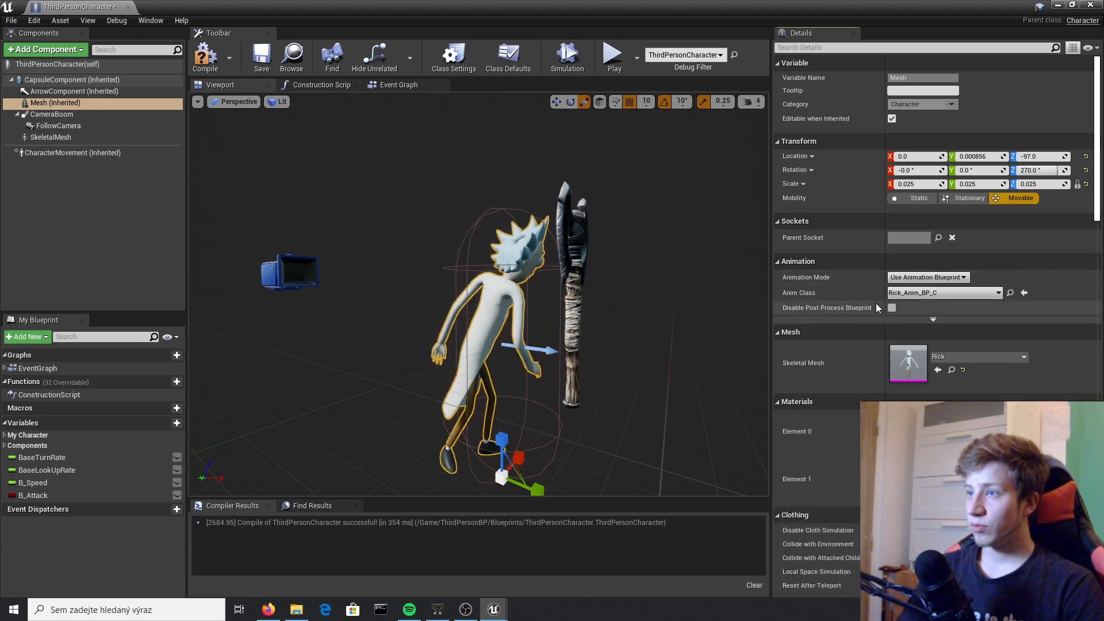
Step: Pause the animation of Rick's inherited Mesh so he holds a still pose
click(933, 320)
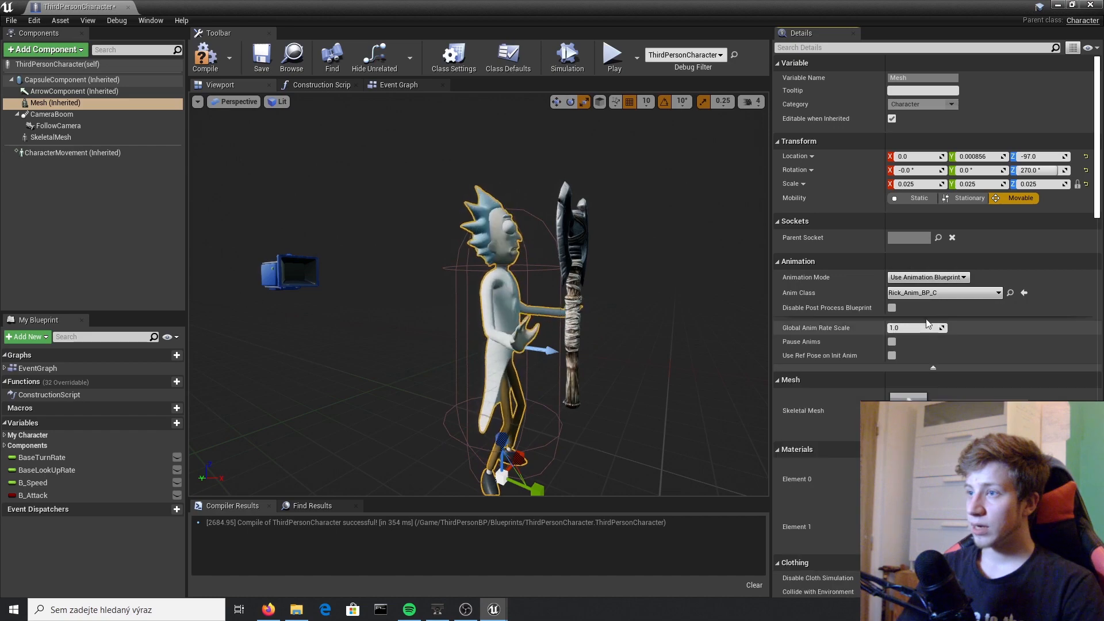
click(891, 342)
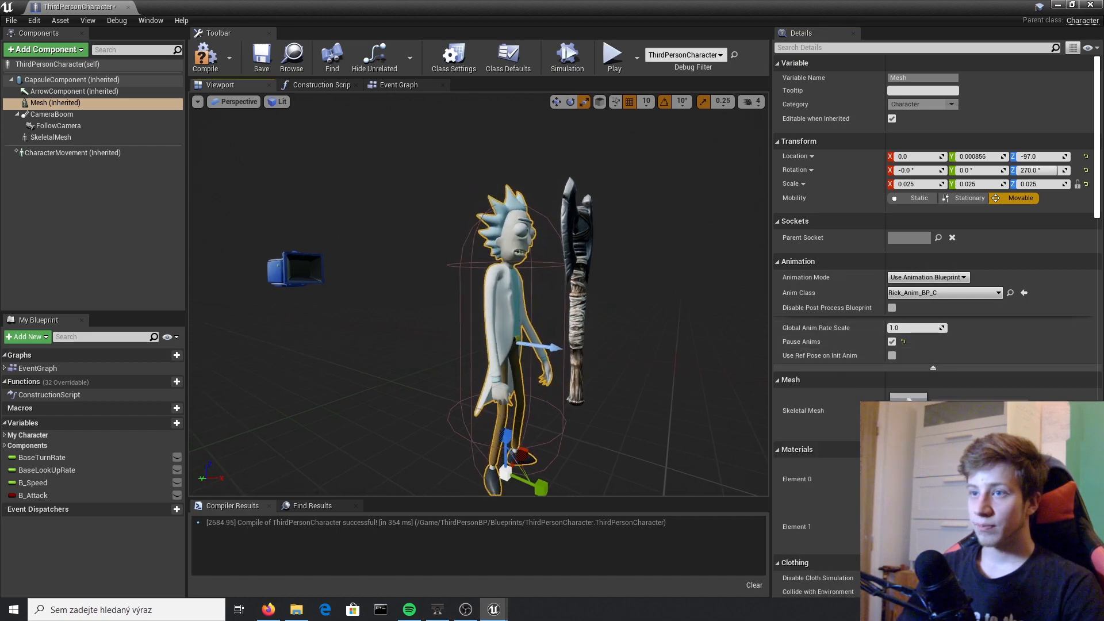
mouse_move(586, 215)
right_down()
mouse_move(414, 215)
mouse_move(586, 215)
right_up()
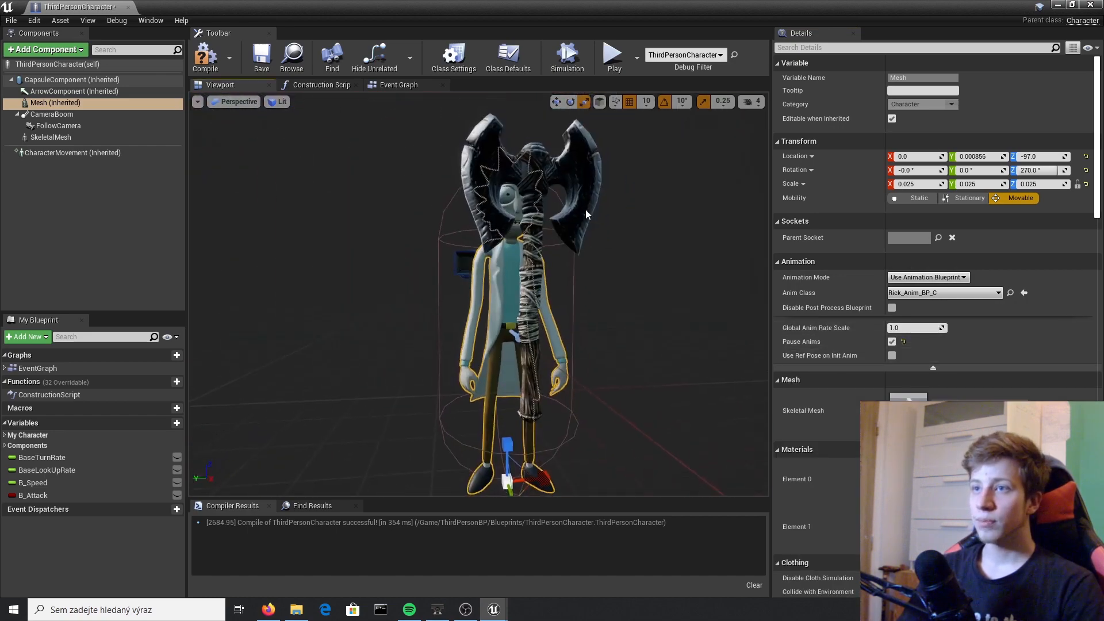
Step: Rename the SkeletalMesh component to Axe and nest it under the inherited Mesh
click(75, 166)
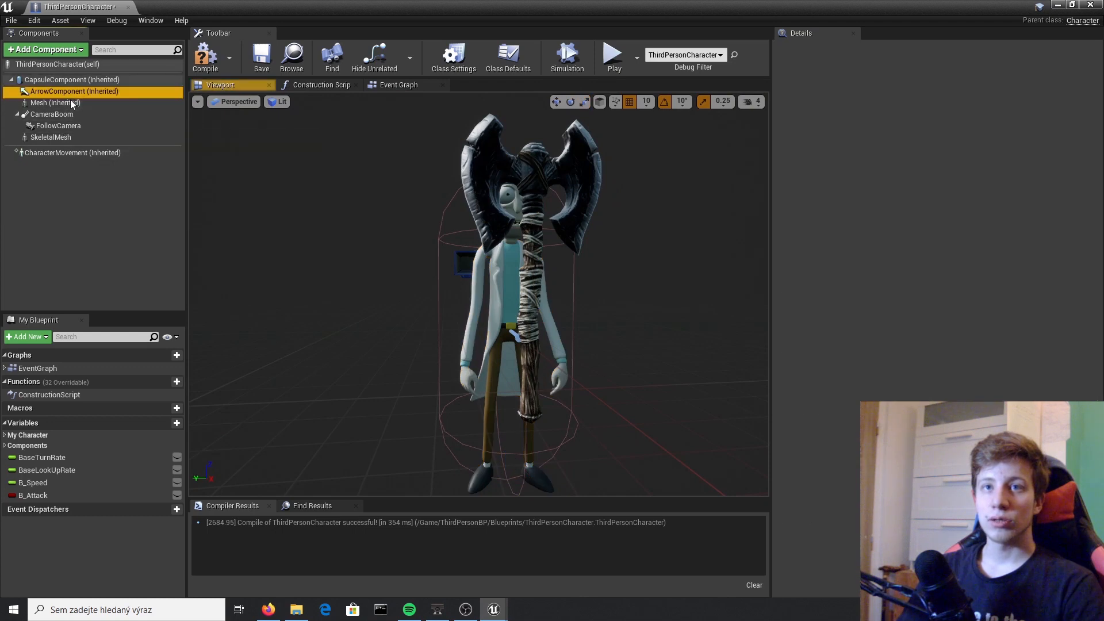
click(64, 136)
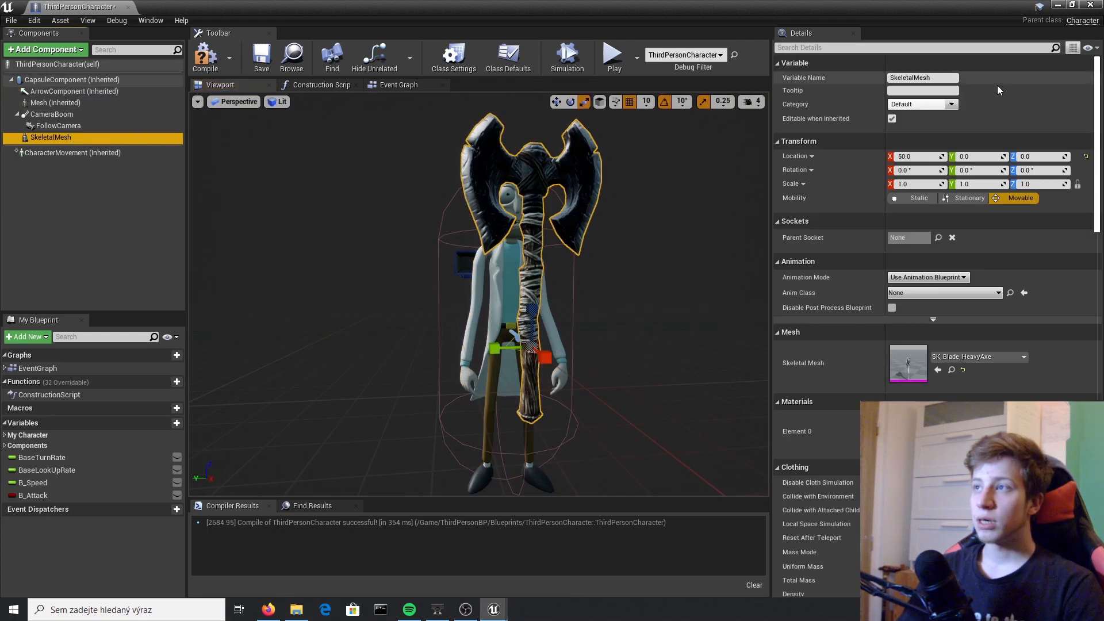
drag(943, 79, 661, 108)
text(Axe)
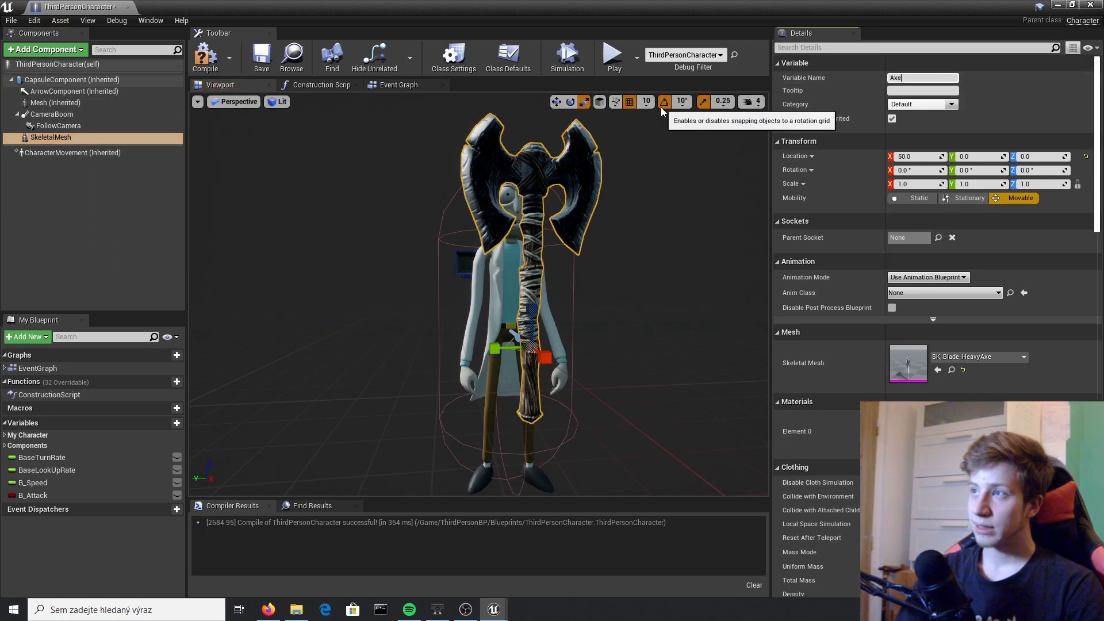
key(Return)
drag(35, 138, 69, 105)
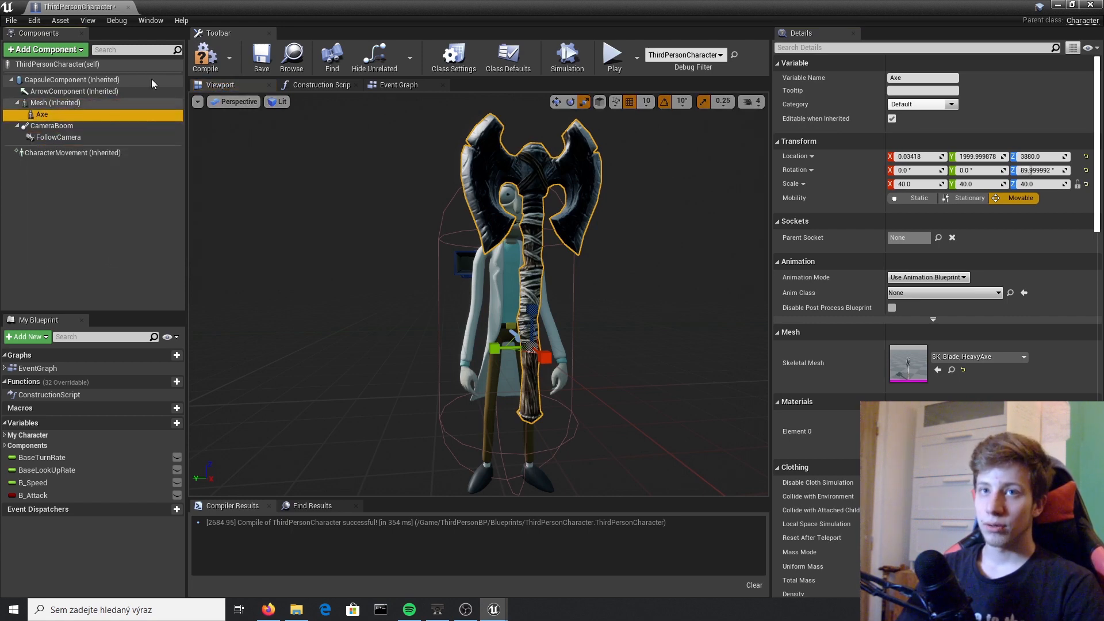
Step: Set the Axe component's parent socket to the Right-wrist bone
key(a)
right_drag(597, 230, 762, 230)
key(s)
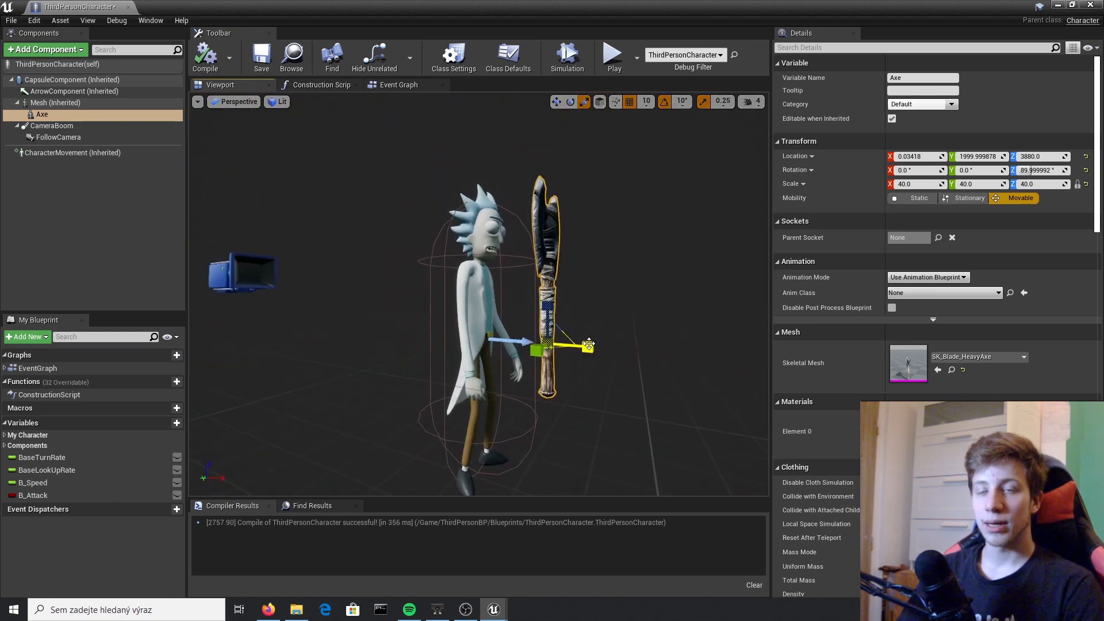
click(939, 239)
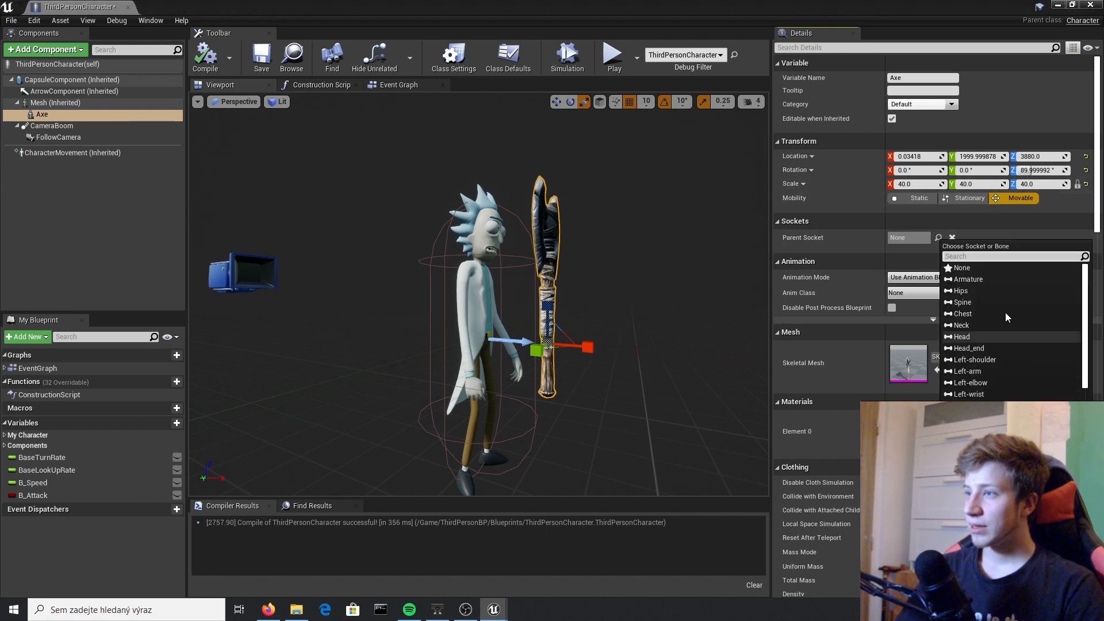
text(r)
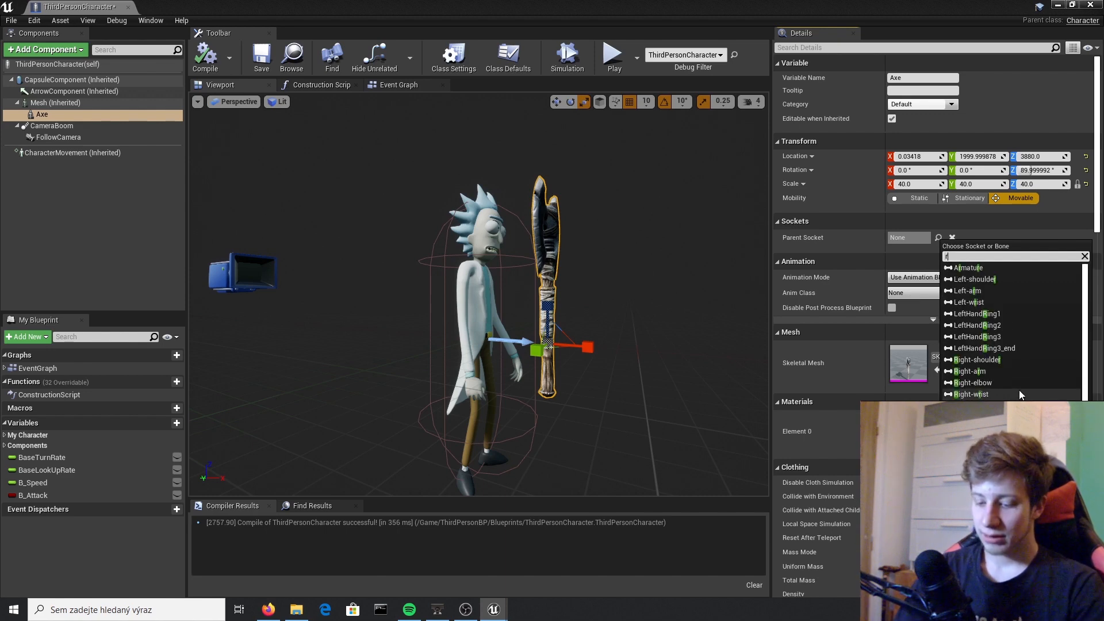
text(igh)
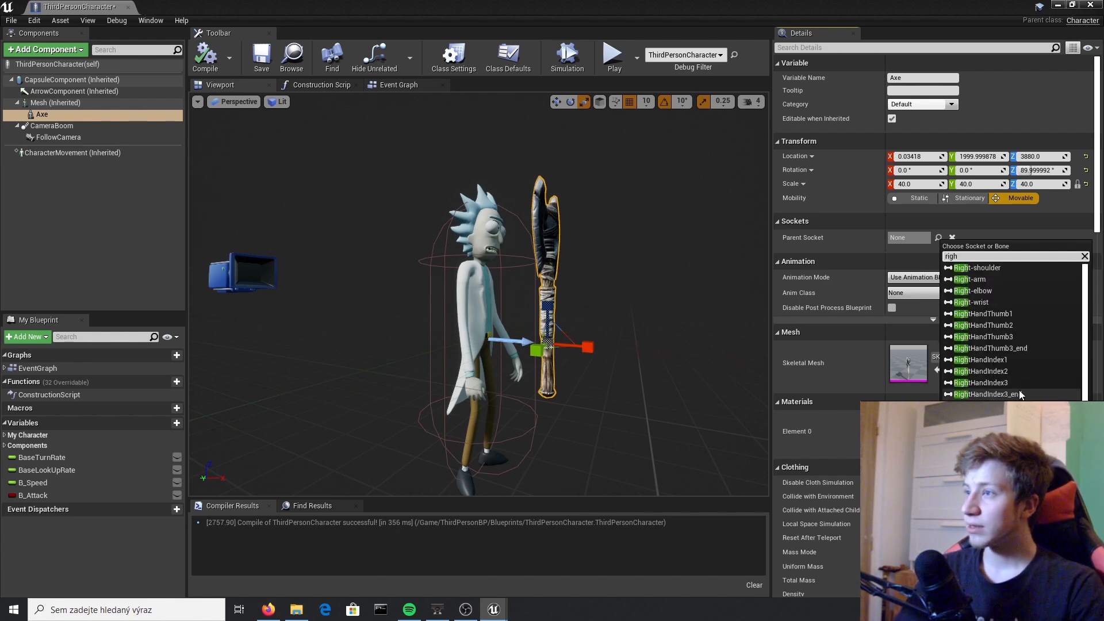
click(1021, 302)
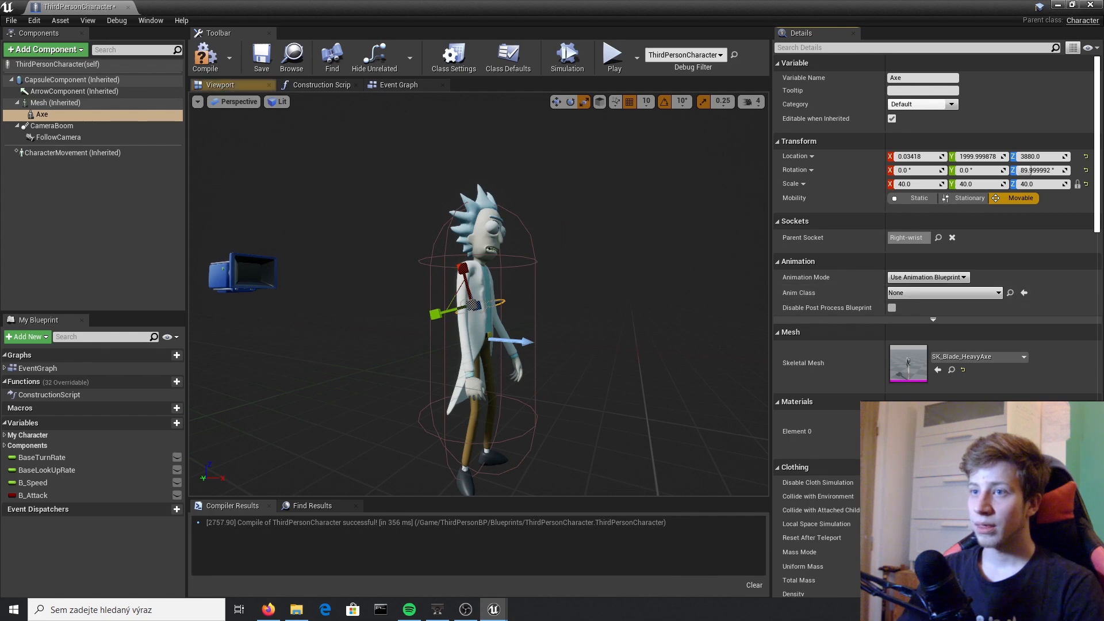
Step: Move the axe across to Rick's right hand, at about Y 400 and Z -520
right_drag(478, 294, 287, 282)
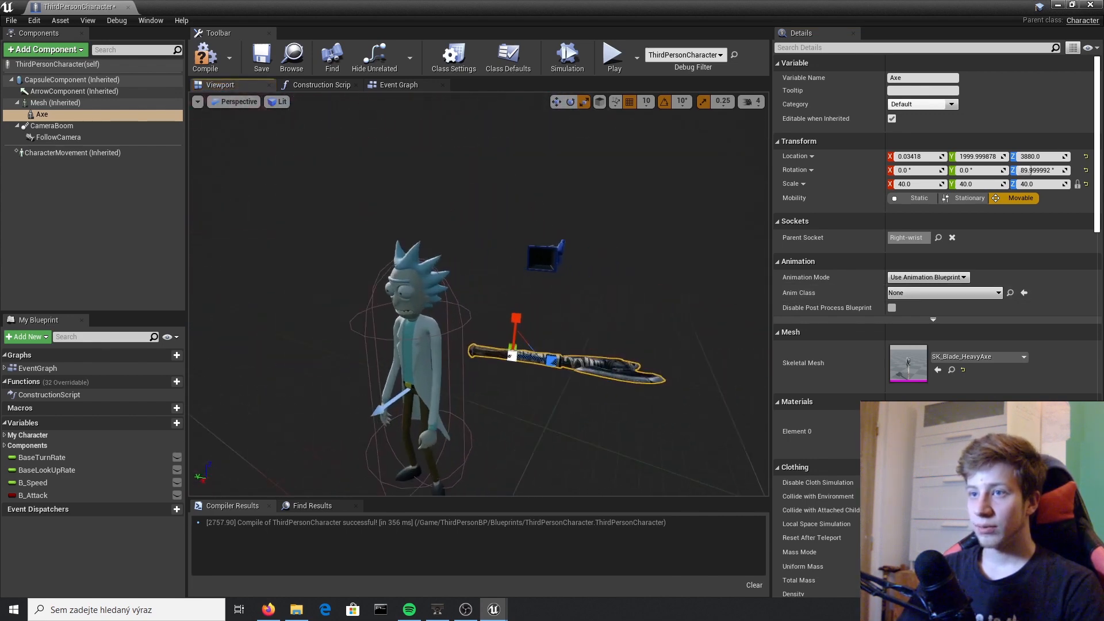
right_drag(539, 299, 653, 299)
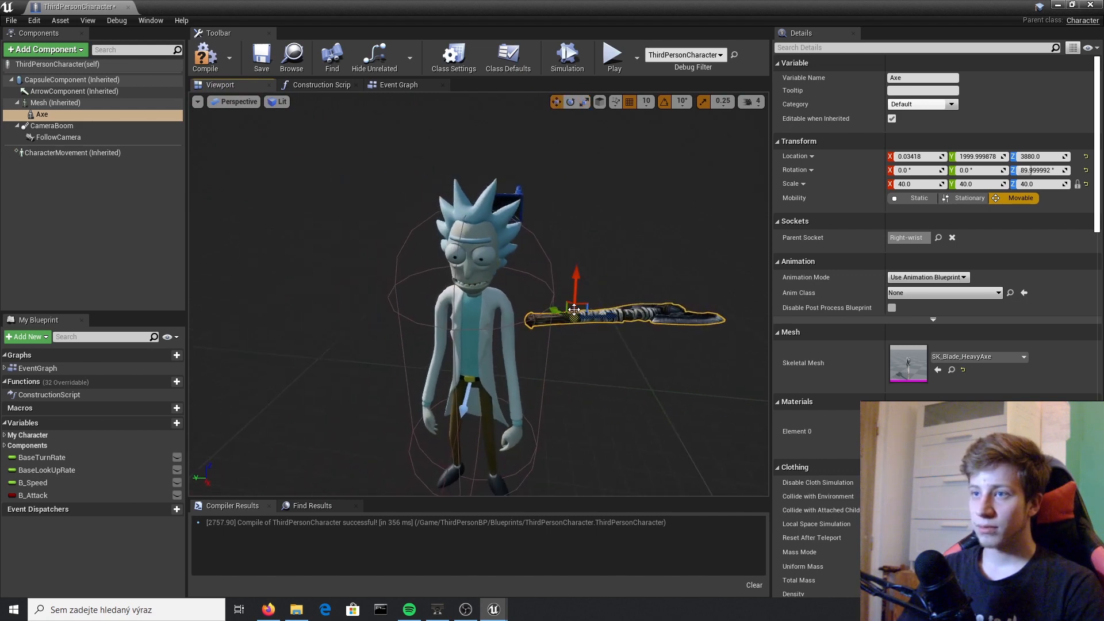
drag(591, 315, 411, 378)
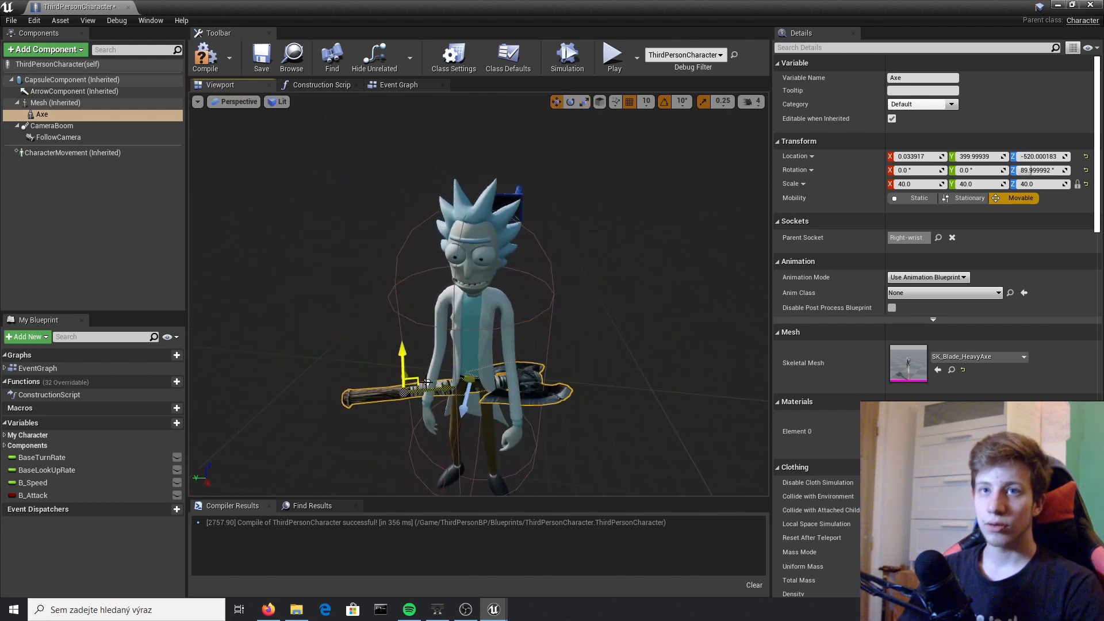
Step: Rotate the axe at Rick's right hand and scale it down slightly
right_drag(411, 379, 541, 379)
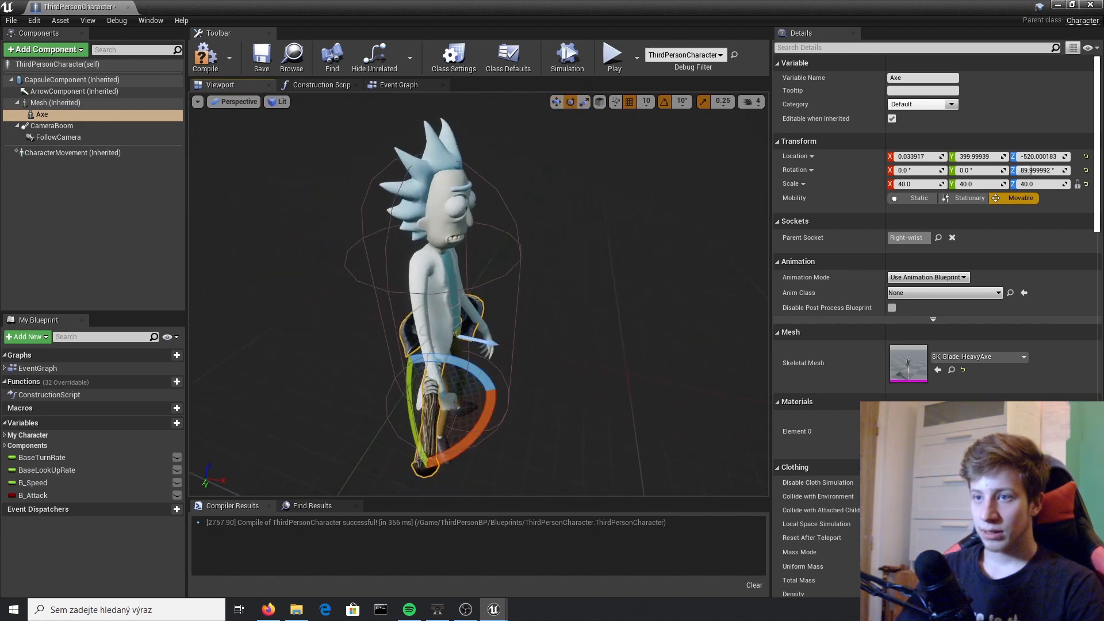
mouse_move(465, 441)
right_down()
mouse_move(426, 437)
mouse_move(465, 441)
right_up()
drag(501, 408, 440, 402)
key(r)
drag(510, 371, 489, 380)
right_drag(510, 371, 402, 374)
Step: Fine-tune the axe's position and angle so Rick's right hand grips the handle, and compile the blueprint
key(w)
drag(473, 328, 454, 374)
right_drag(454, 373, 477, 403)
drag(475, 345, 479, 374)
right_drag(478, 373, 471, 322)
key(e)
drag(451, 193, 460, 212)
right_drag(460, 322, 518, 345)
click(206, 57)
Step: Turn off Pause Anims on the inherited Mesh and check how the axe follows Rick's hand from several angles
right_drag(477, 287, 518, 299)
click(72, 80)
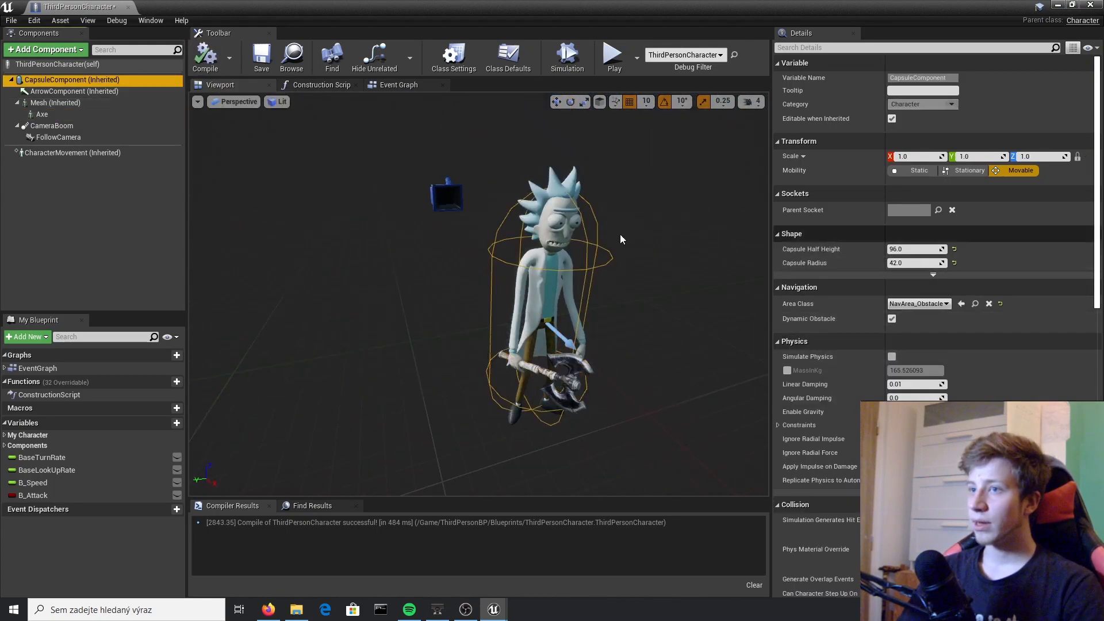
click(563, 221)
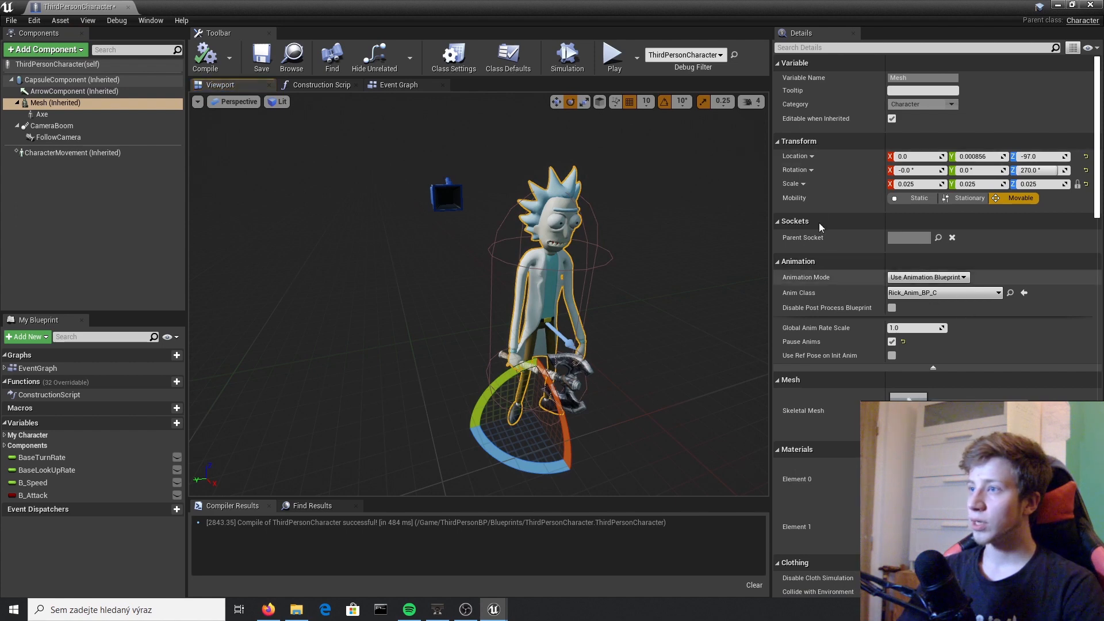
click(892, 341)
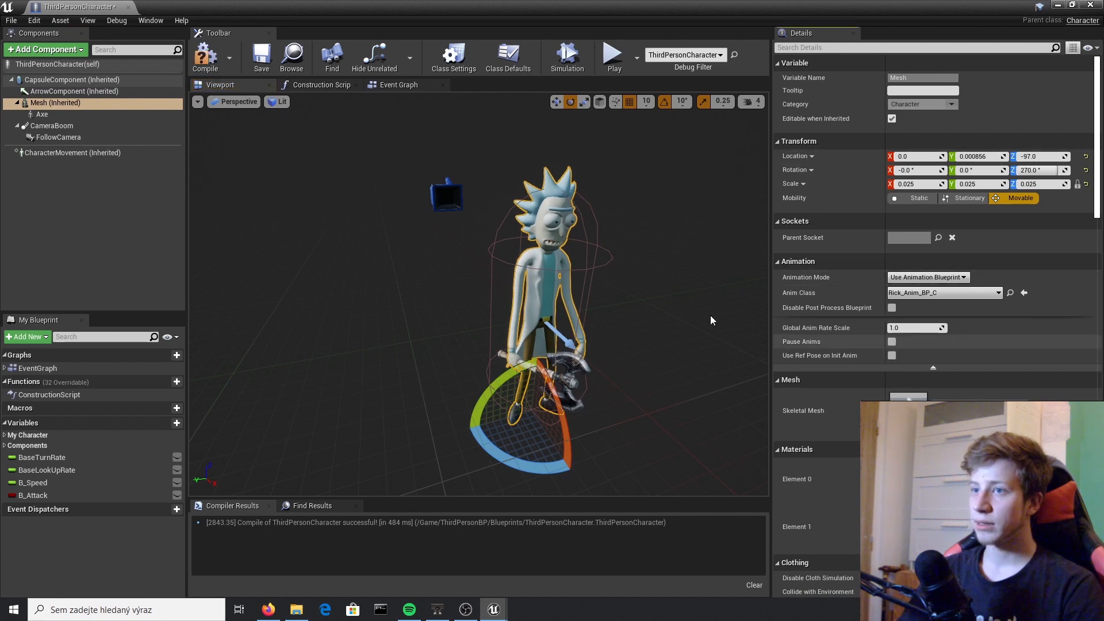
right_drag(652, 292, 659, 324)
key(d)
right_drag(524, 247, 366, 231)
key(w)
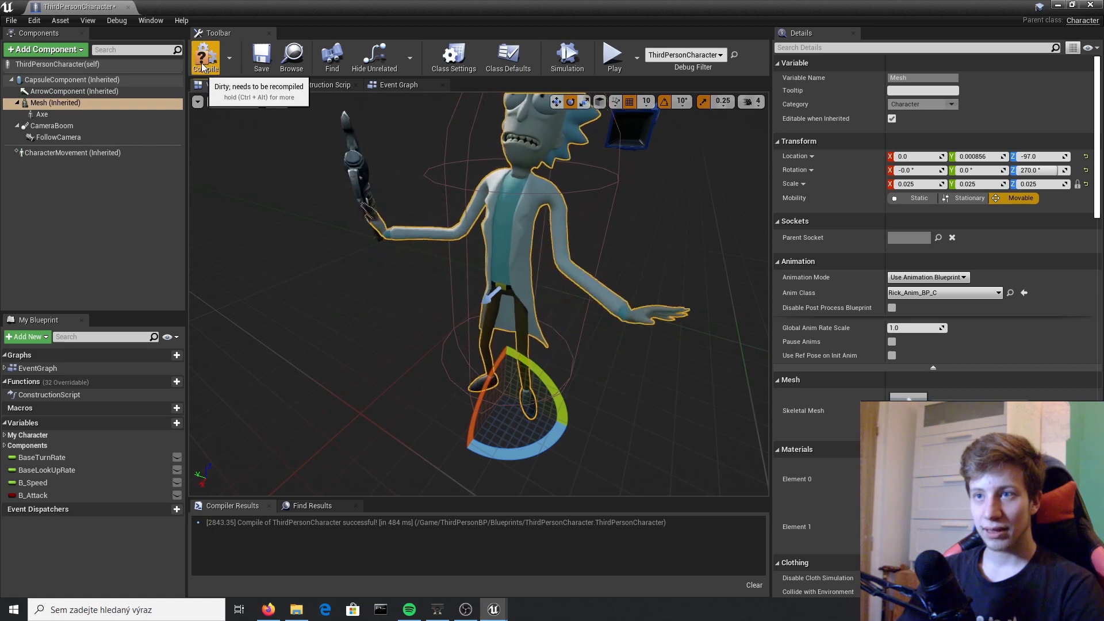
right_drag(654, 362, 699, 322)
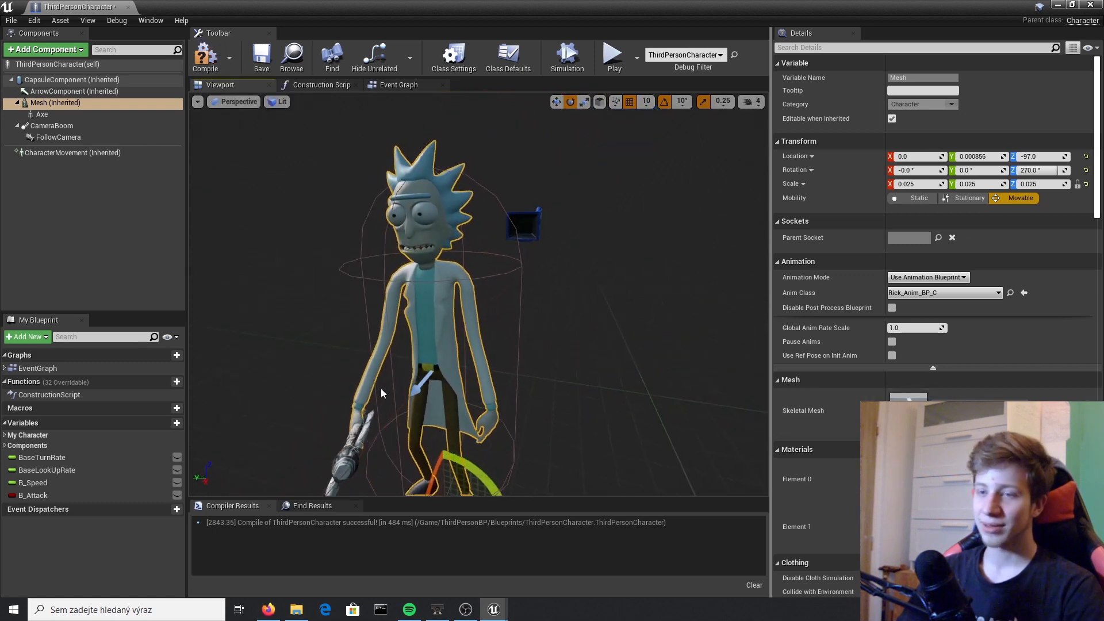
key(a)
right_drag(382, 392, 489, 394)
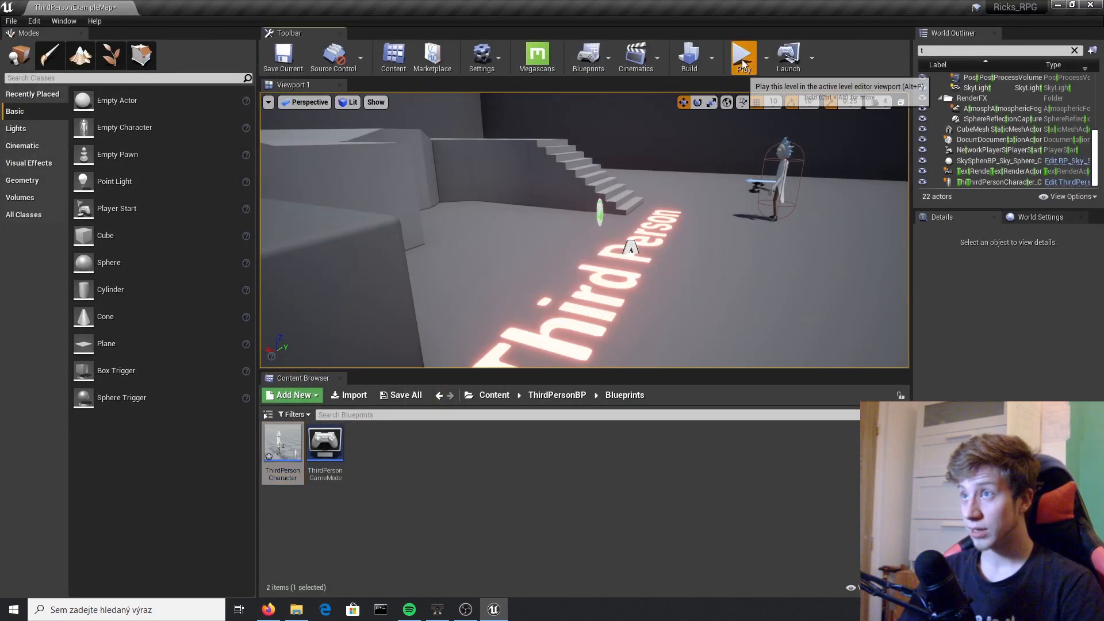
Step: Play the level from the main editor and run Rick around to test the axe during movement and attack
click(743, 60)
key(w)
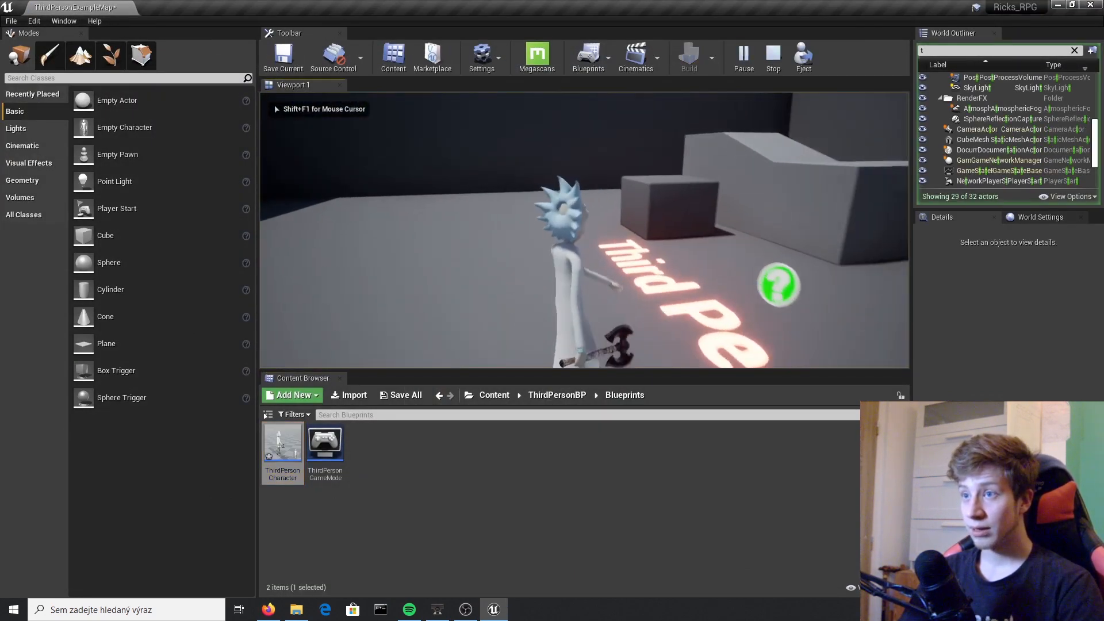
key(w)
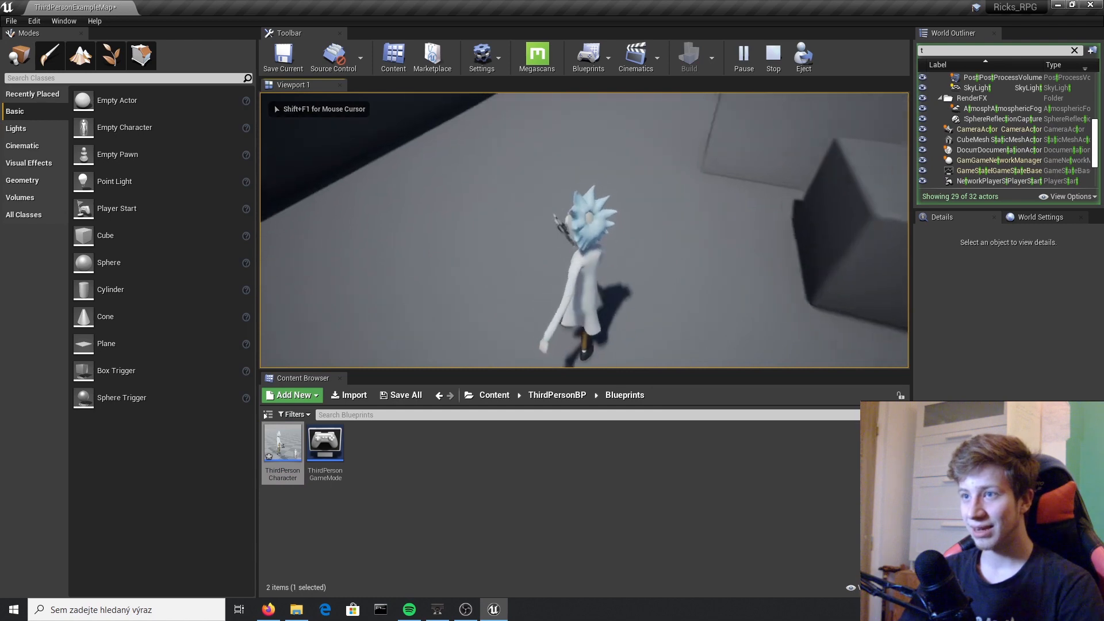
key(s)
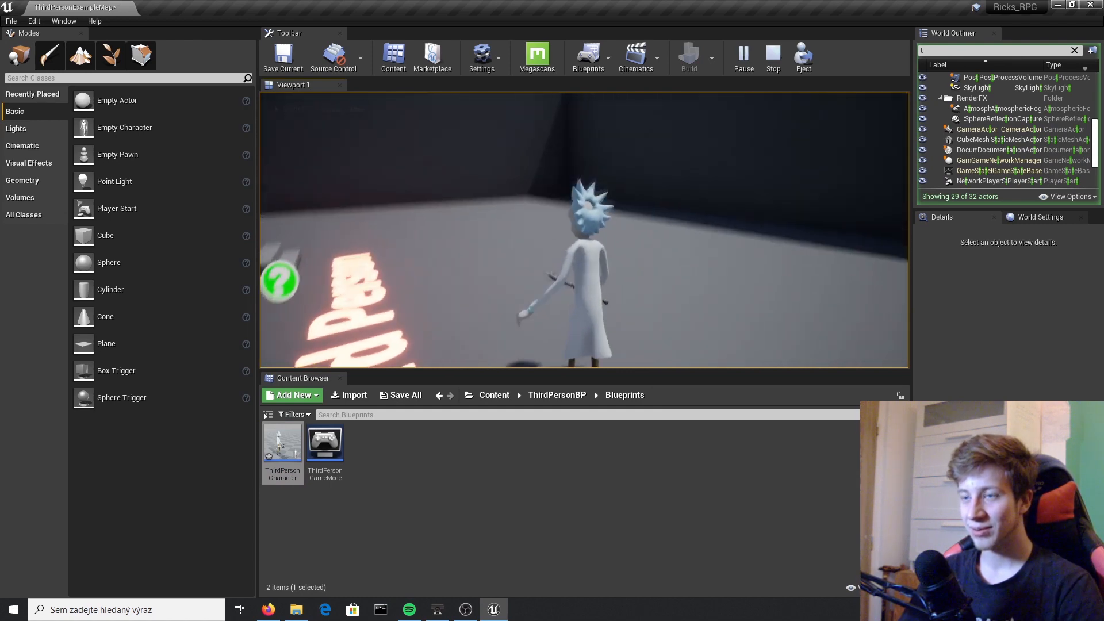
key(w)
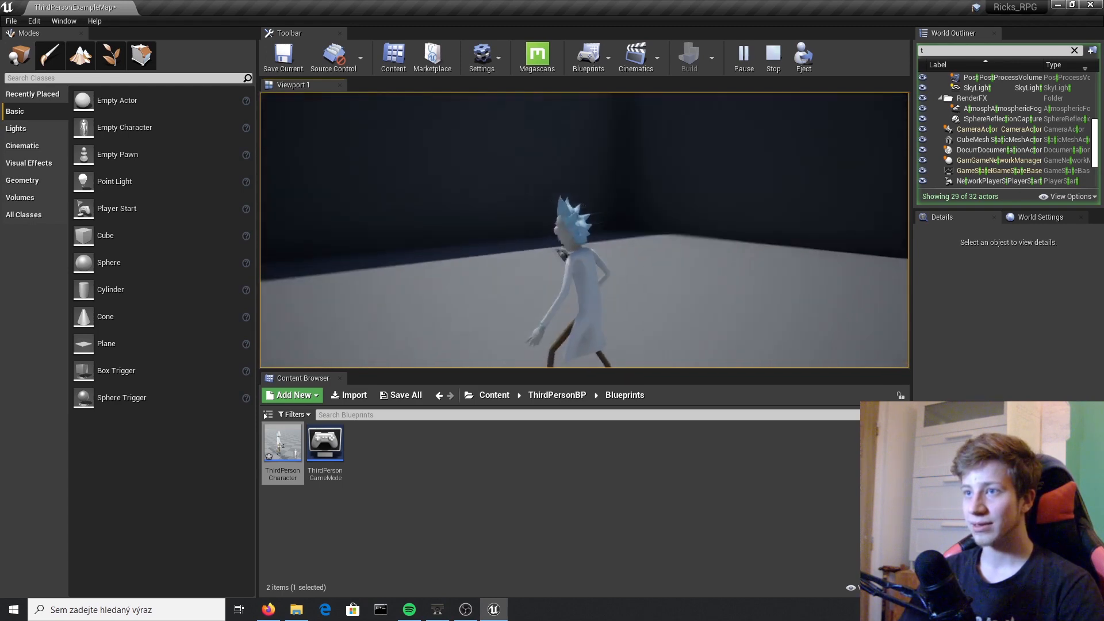
key(w)
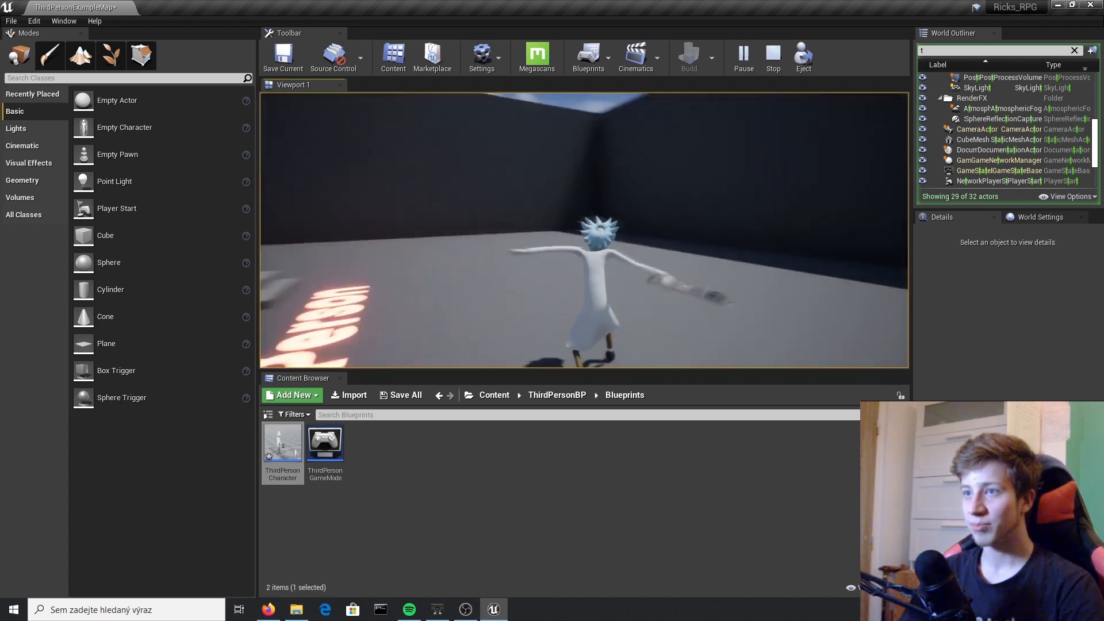